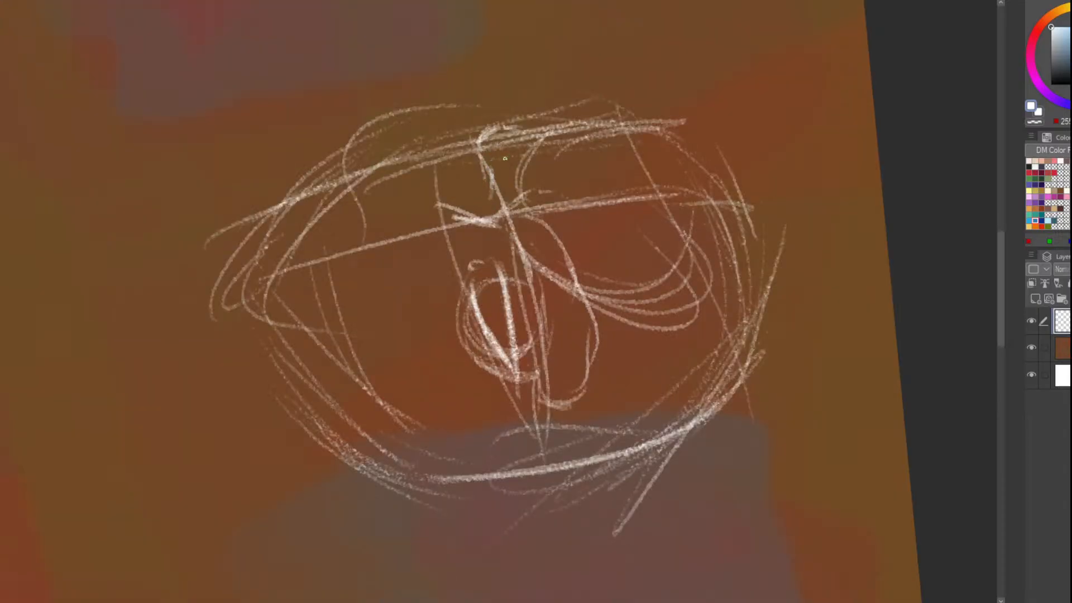
Undo the recent looping strokes around the face's centre line, the brow and the side of the head
key("ctrl+z")
key("ctrl+z")
key("ctrl+z")
key("ctrl+z")
key("ctrl+z")
key("ctrl+z")
key("ctrl+z")
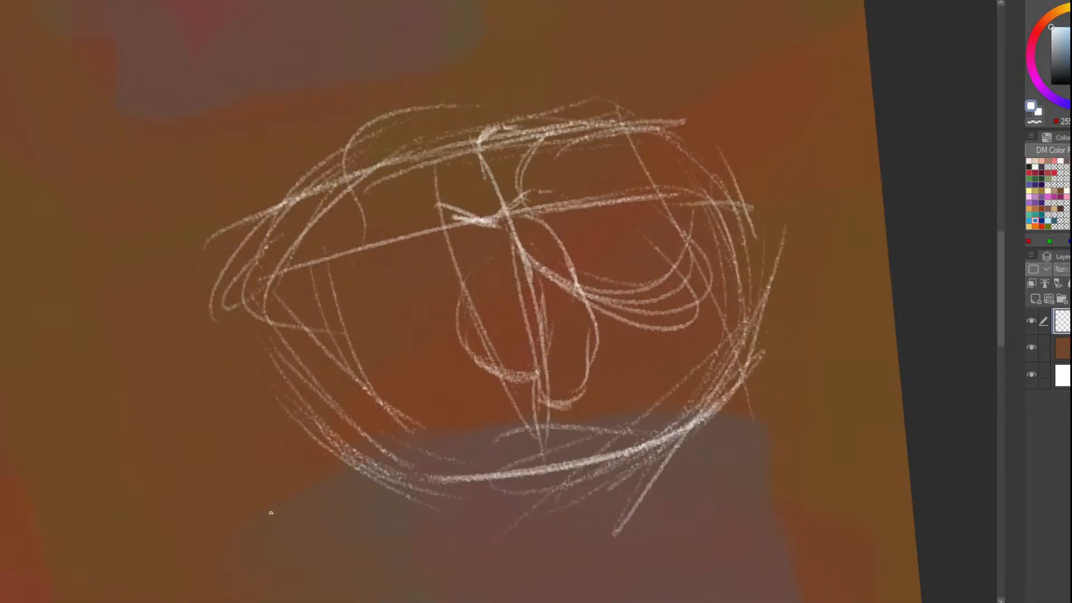
key("ctrl+z")
key("ctrl+z")
key("ctrl+z")
key("ctrl+z")
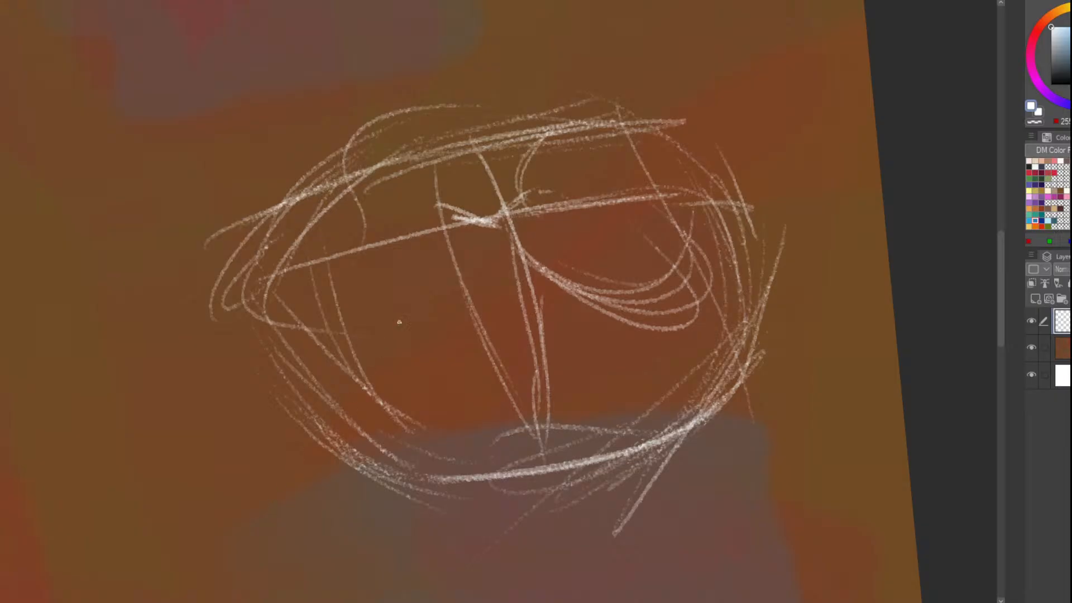
key("ctrl+z")
key("ctrl+z")
key("ctrl+z")
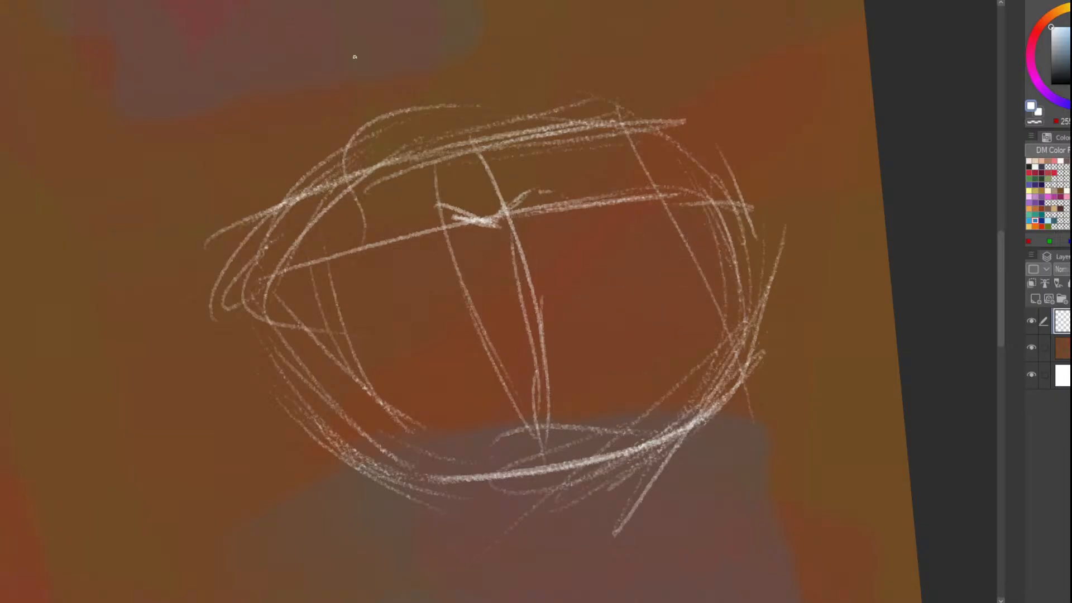
Sketch a curved guideline beside the face's centre line, crossing the long cross-guideline and meeting the centre line at its far end
mouse_move(561, 402)
left_mouse_down()
mouse_move(563, 306)
mouse_move(522, 187)
left_mouse_up()
key("ctrl+z")
left_click_drag(505, 140, 560, 285)
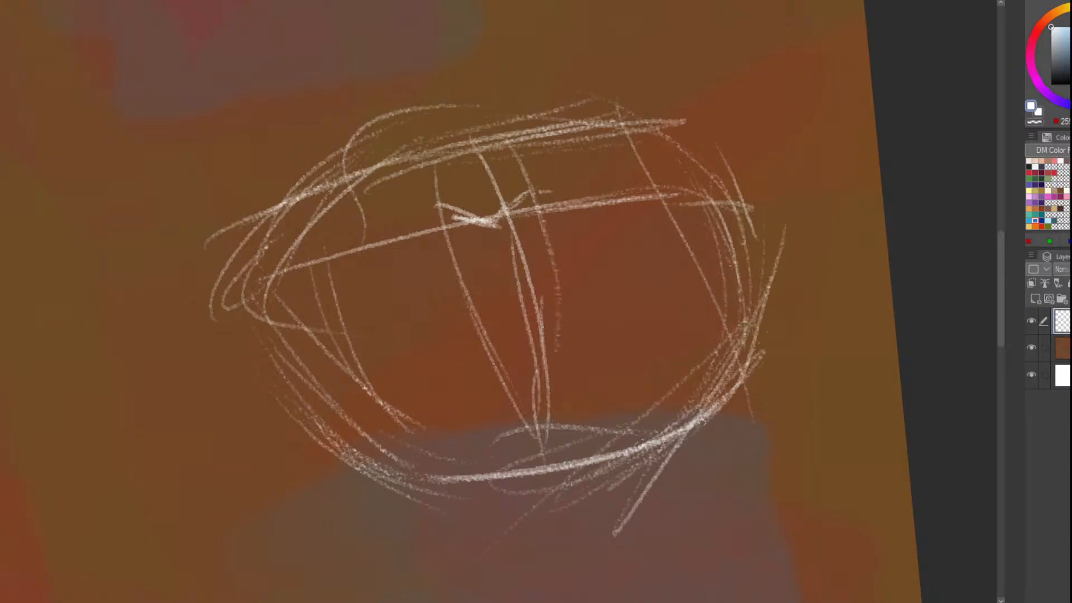
left_click_drag(563, 329, 549, 416)
Draw circles along the face guidelines to mark the two eye sockets and the tip of the nose
scroll(447, 207, "down", 2)
scroll(487, 337, "up", 1)
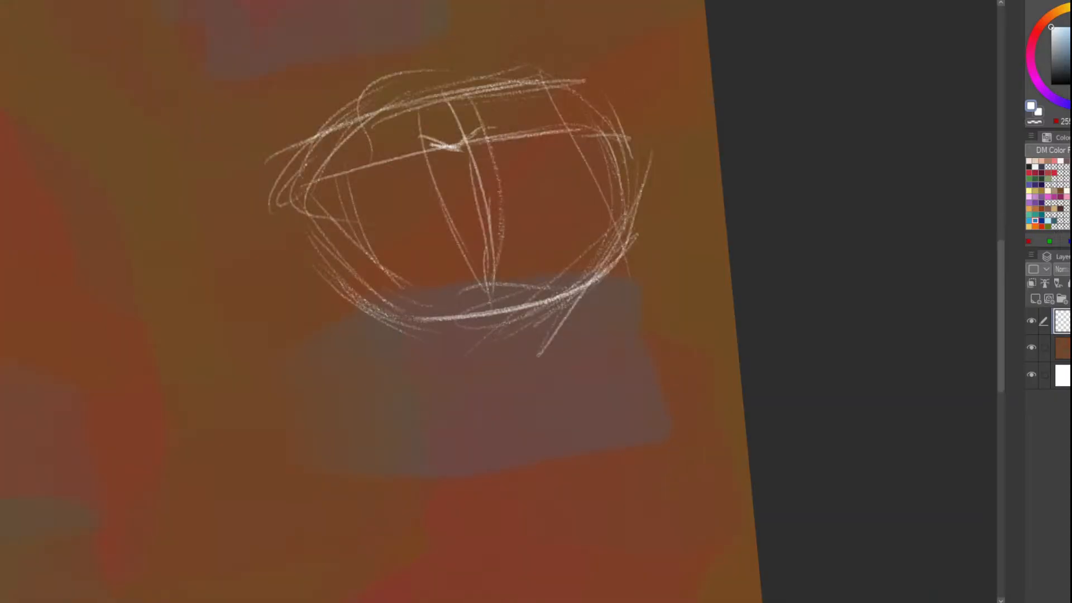
scroll(460, 213, "up", 2)
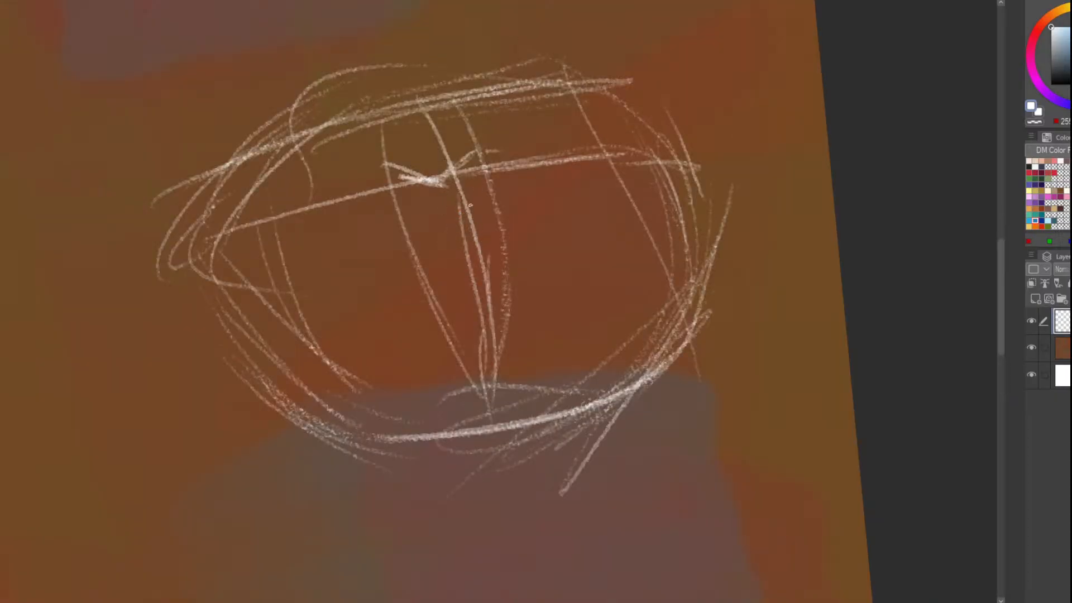
left_click_drag(454, 234, 441, 296)
mouse_move(464, 213)
left_mouse_down()
mouse_move(450, 303)
mouse_move(474, 305)
left_mouse_up()
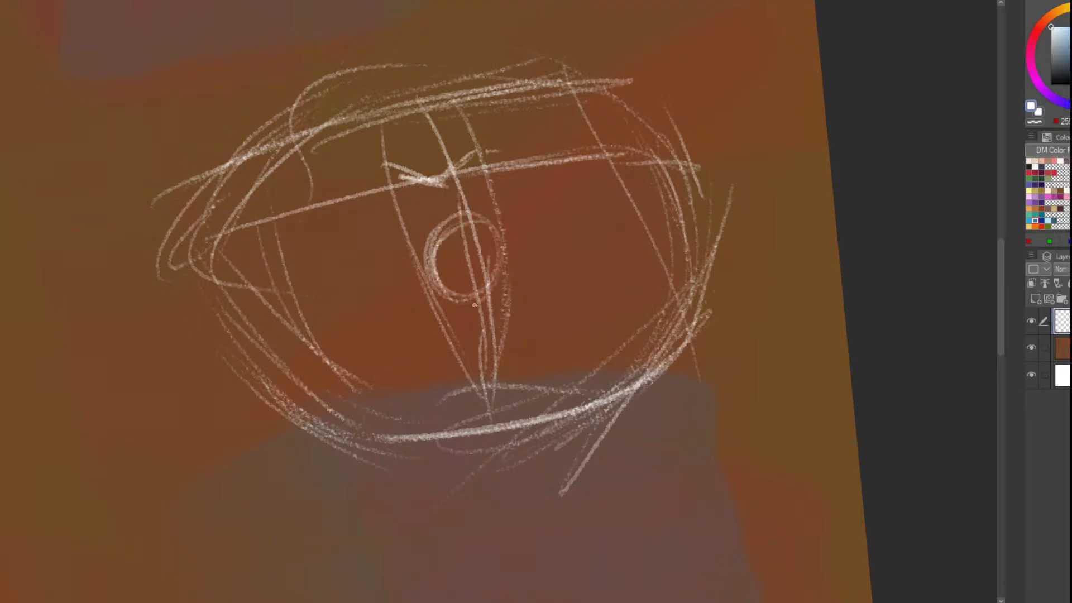
mouse_move(444, 125)
left_mouse_down()
mouse_move(416, 167)
mouse_move(442, 167)
mouse_move(450, 128)
left_mouse_up()
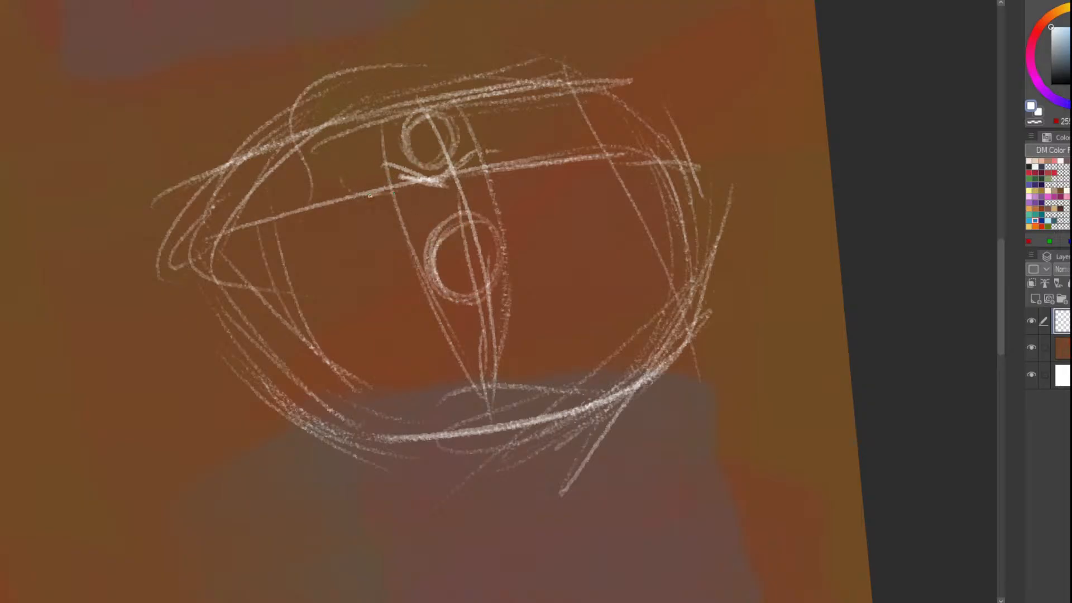
mouse_move(369, 196)
left_mouse_down()
mouse_move(377, 171)
mouse_move(360, 208)
mouse_move(371, 214)
mouse_move(380, 173)
mouse_move(377, 215)
mouse_move(386, 165)
mouse_move(389, 191)
left_mouse_up()
key("ctrl+z")
key("ctrl+z")
key("ctrl+z")
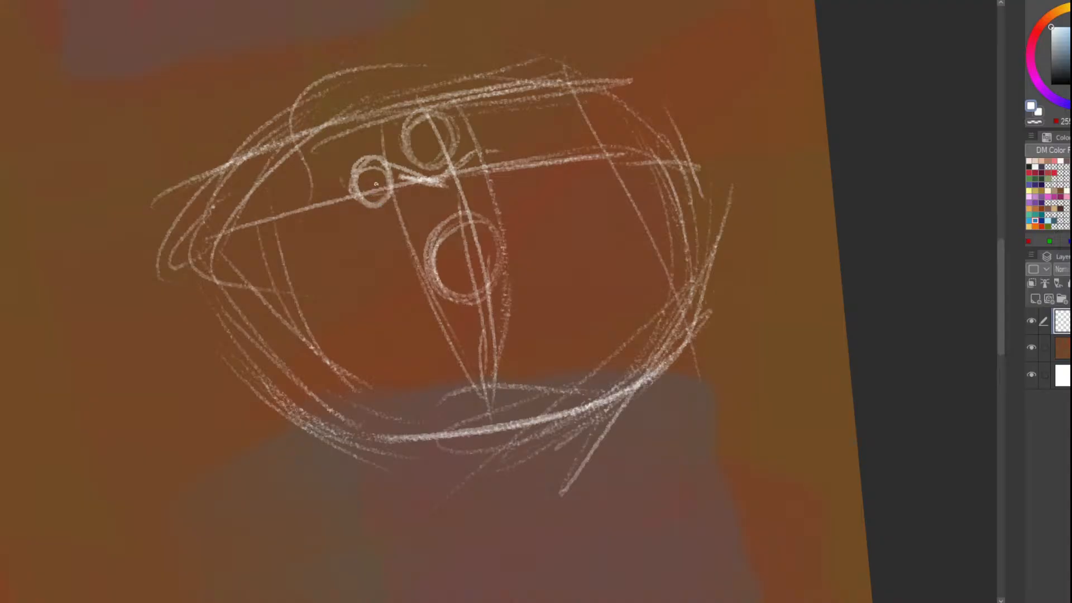
mouse_move(370, 213)
left_mouse_down()
mouse_move(366, 193)
mouse_move(373, 220)
left_mouse_up()
key("ctrl+z")
Strengthen the far cheek contour beside the smaller eye circle and draw overlapping circles marking the chin
left_click_drag(381, 50, 189, 457)
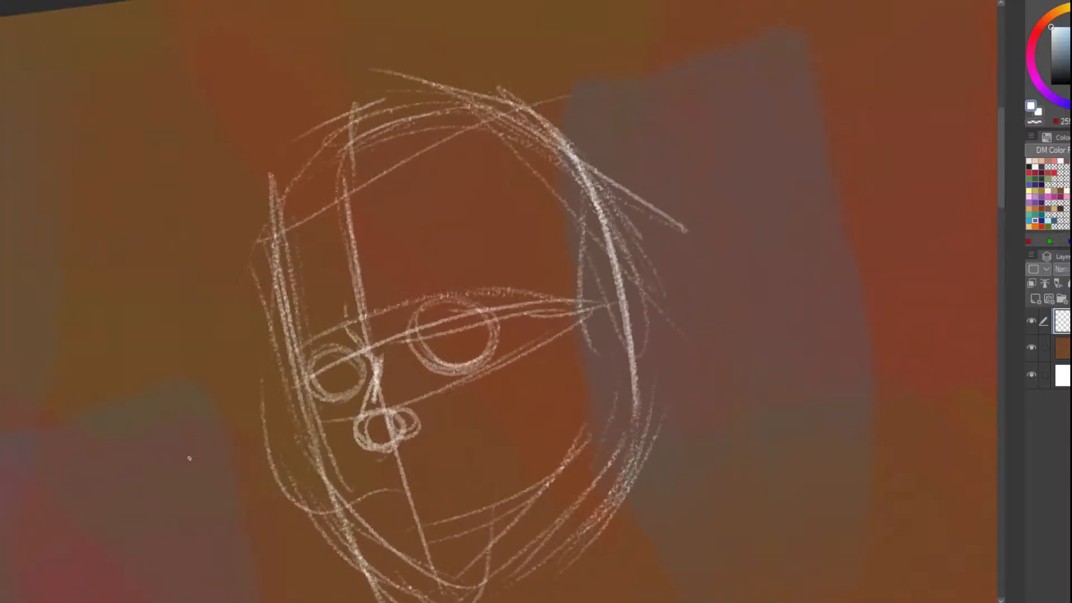
scroll(251, 361, "down", 1)
scroll(322, 406, "up", 2)
scroll(307, 369, "down", 3)
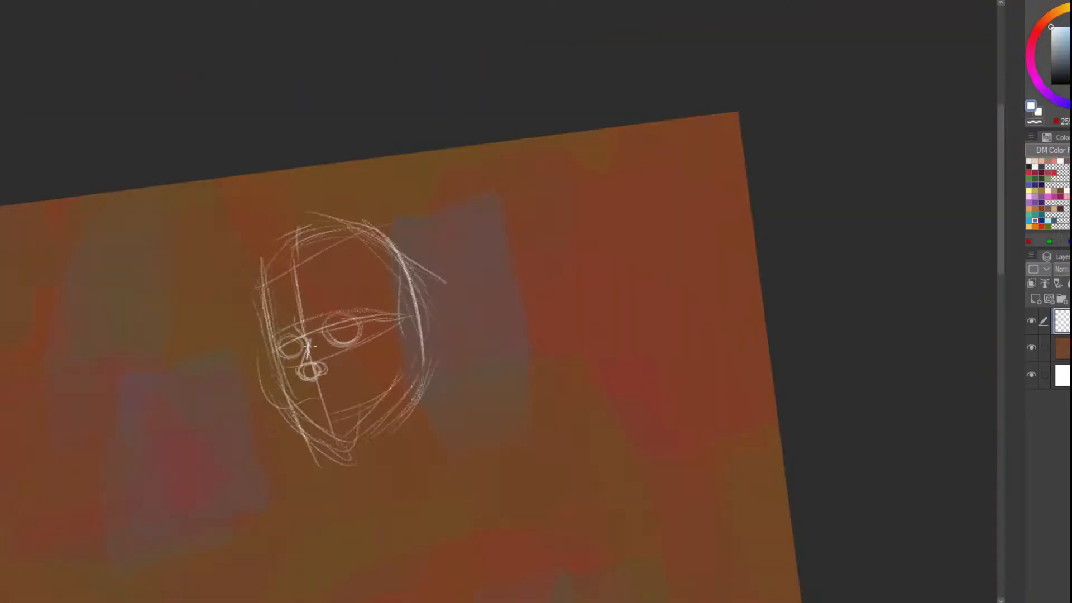
scroll(238, 355, "up", 3)
left_click_drag(238, 355, 279, 489)
scroll(277, 360, "down", 2)
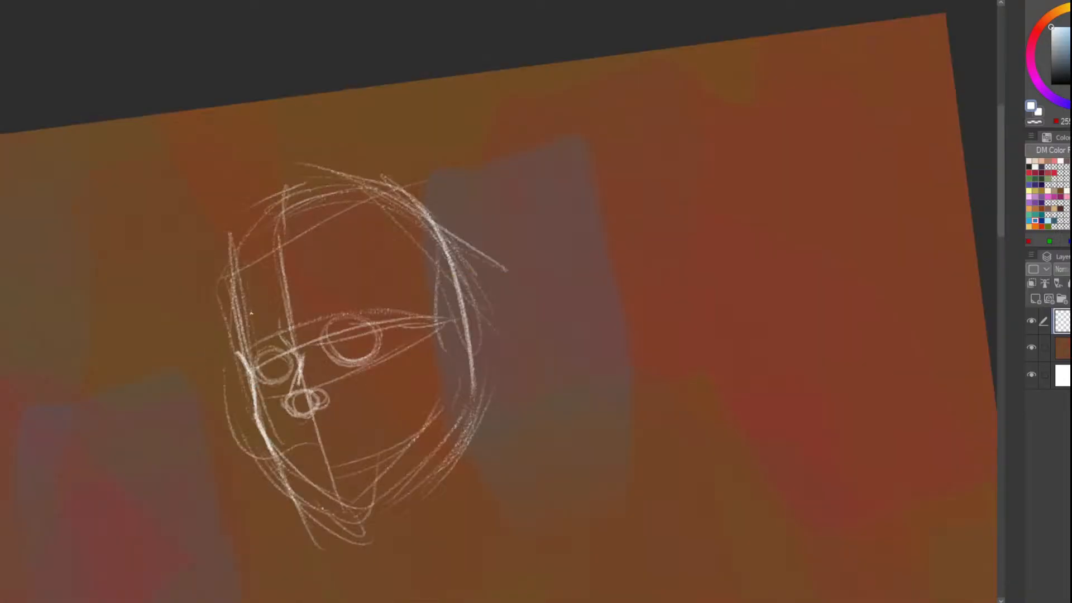
scroll(262, 491, "up", 2)
key("ctrl+z")
mouse_move(343, 526)
left_mouse_down()
mouse_move(368, 536)
mouse_move(382, 506)
mouse_move(342, 541)
left_mouse_up()
scroll(274, 272, "down", 1)
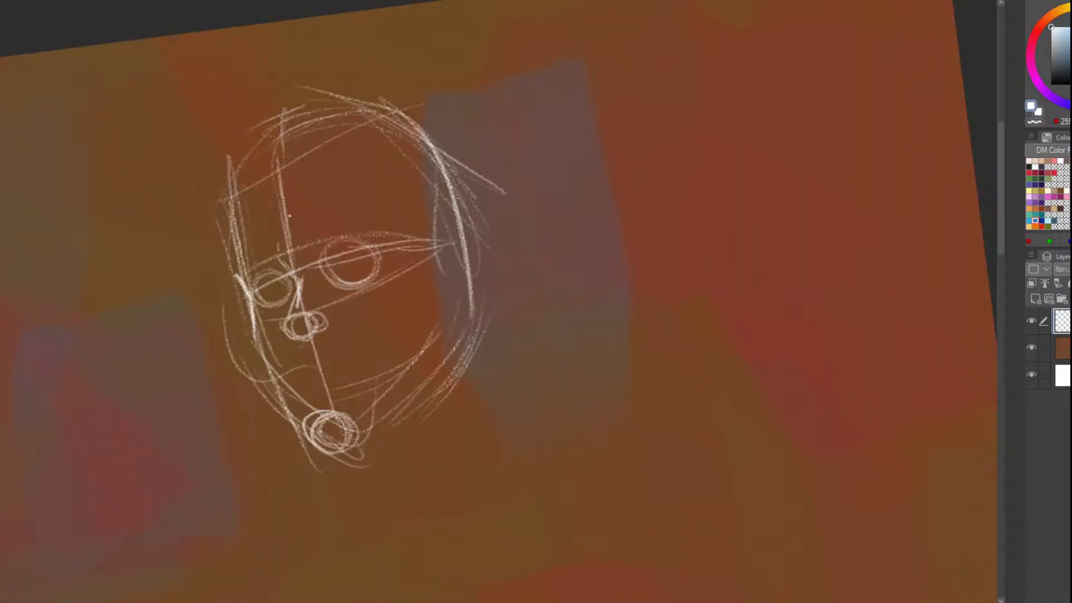
scroll(298, 231, "up", 1)
mouse_move(323, 243)
left_mouse_down()
mouse_move(354, 151)
mouse_move(325, 115)
mouse_move(262, 95)
left_mouse_up()
key("ctrl+z")
key("ctrl+z")
key("ctrl+z")
Sketch a large oval on the forehead, running from the top of the head down to the brow line
mouse_move(335, 63)
left_mouse_down()
mouse_move(389, 65)
mouse_move(380, 188)
left_mouse_up()
left_click_drag(397, 127, 342, 235)
mouse_move(371, 201)
left_mouse_down()
mouse_move(316, 248)
mouse_move(377, 147)
mouse_move(346, 60)
mouse_move(381, 156)
left_mouse_up()
key("ctrl+z")
key("ctrl+z")
key("ctrl+z")
mouse_move(338, 56)
left_mouse_down()
mouse_move(276, 77)
mouse_move(210, 140)
left_mouse_up()
left_click_drag(218, 215, 261, 258)
left_click_drag(210, 179, 244, 242)
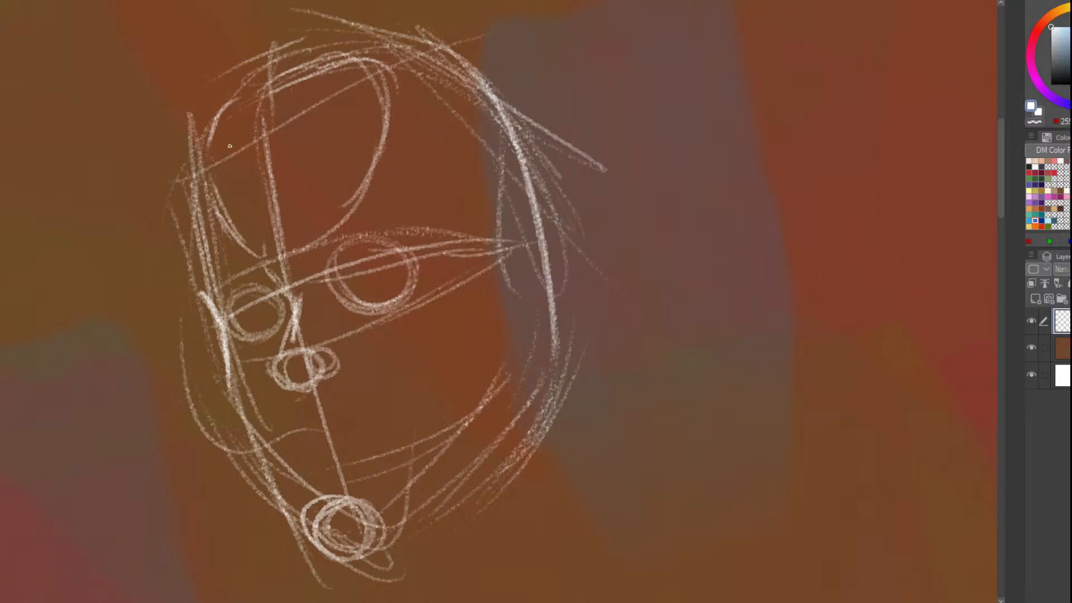
Sketch the near eye inside the larger eye circle with a bold upper eyelid, an iris and a pupil
key("e")
key("p")
left_click_drag(346, 232, 338, 217)
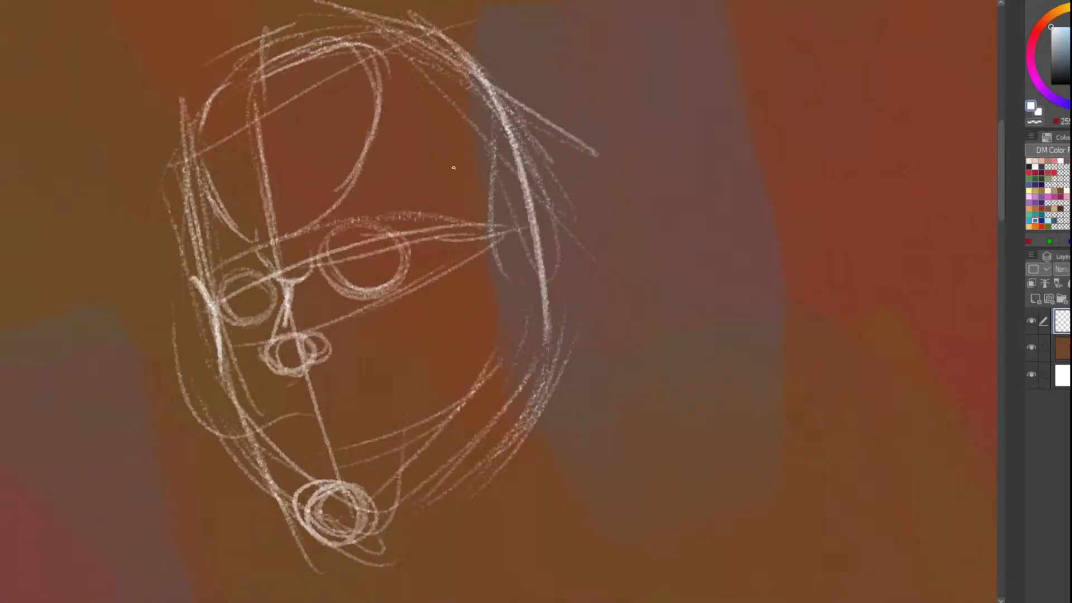
mouse_move(383, 243)
left_mouse_down()
mouse_move(349, 257)
mouse_move(340, 265)
mouse_move(359, 252)
mouse_move(325, 291)
left_mouse_up()
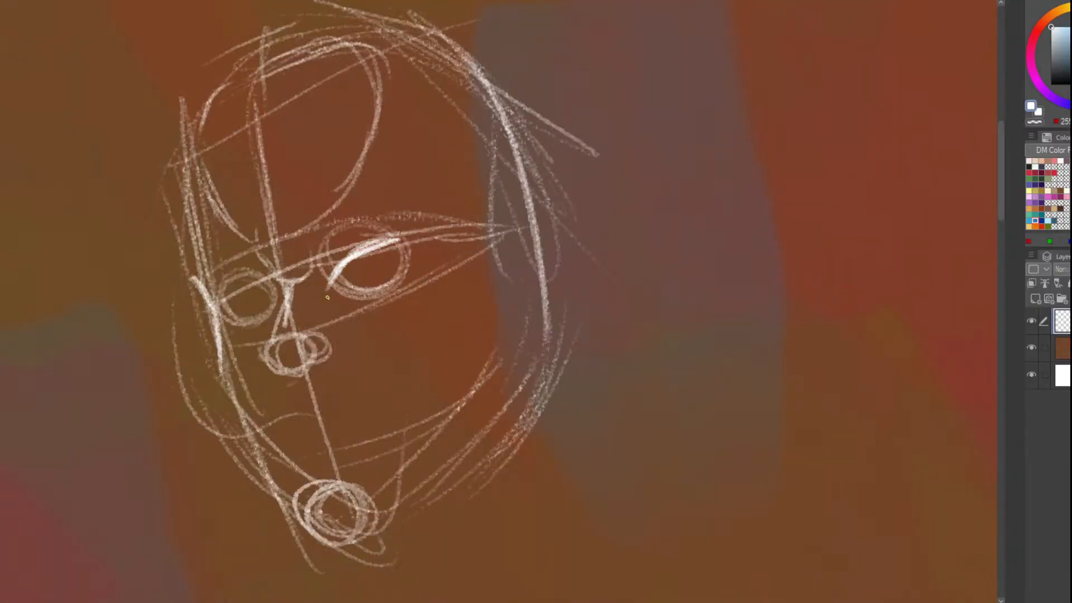
scroll(428, 179, "up", 2)
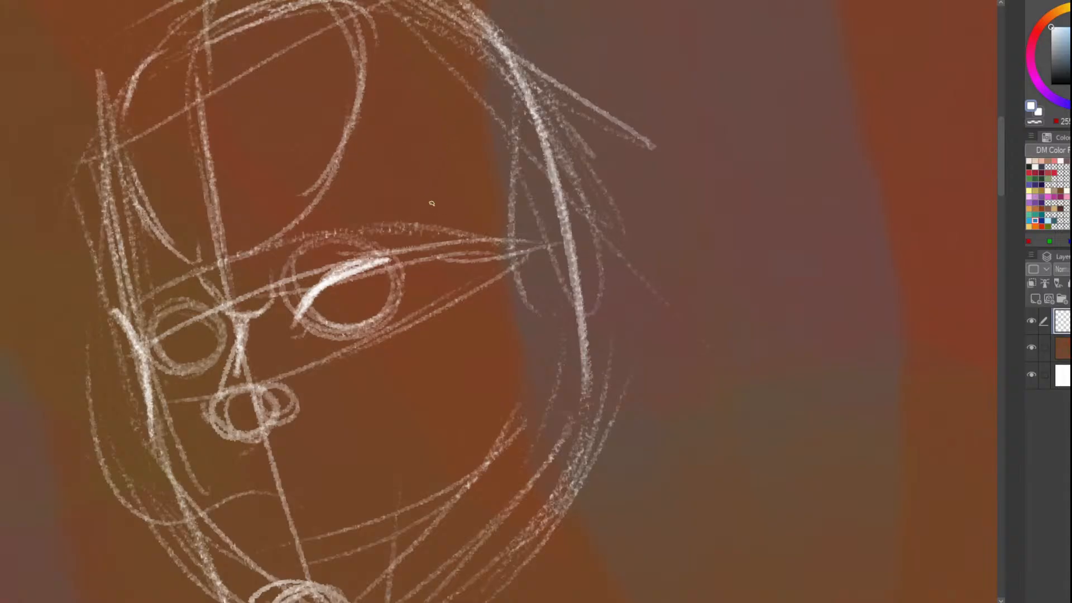
mouse_move(335, 314)
left_mouse_down()
mouse_move(358, 311)
mouse_move(398, 273)
mouse_move(404, 280)
mouse_move(371, 268)
mouse_move(360, 307)
mouse_move(340, 310)
mouse_move(321, 302)
mouse_move(357, 290)
mouse_move(328, 279)
mouse_move(338, 306)
left_mouse_up()
left_click_drag(359, 268, 373, 304)
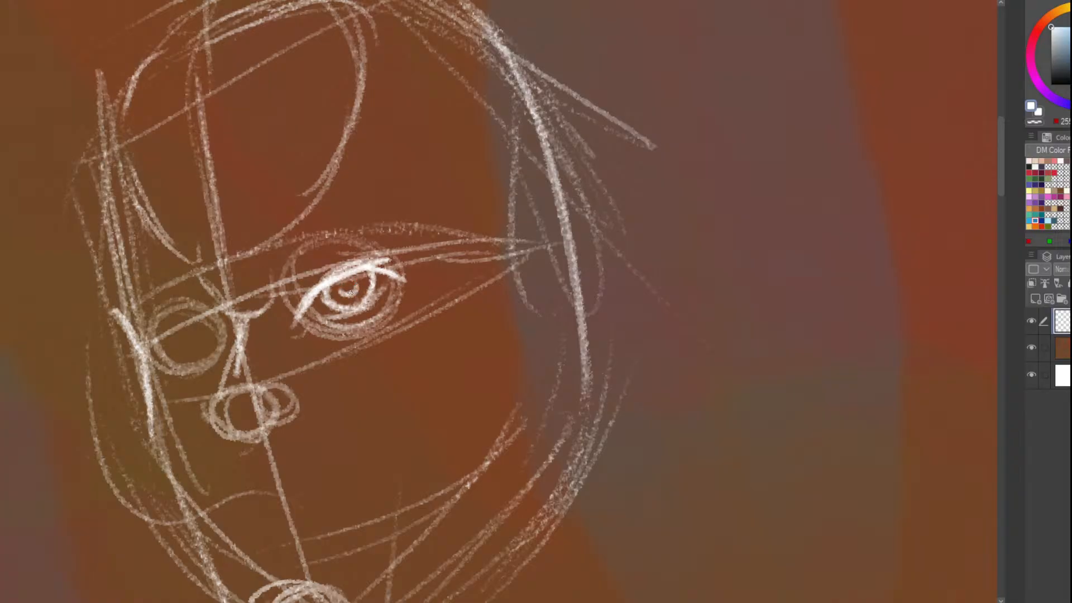
Reinforce the socket contour around the near eye and add a crease above its upper eyelid
scroll(356, 268, "down", 3)
scroll(353, 258, "up", 3)
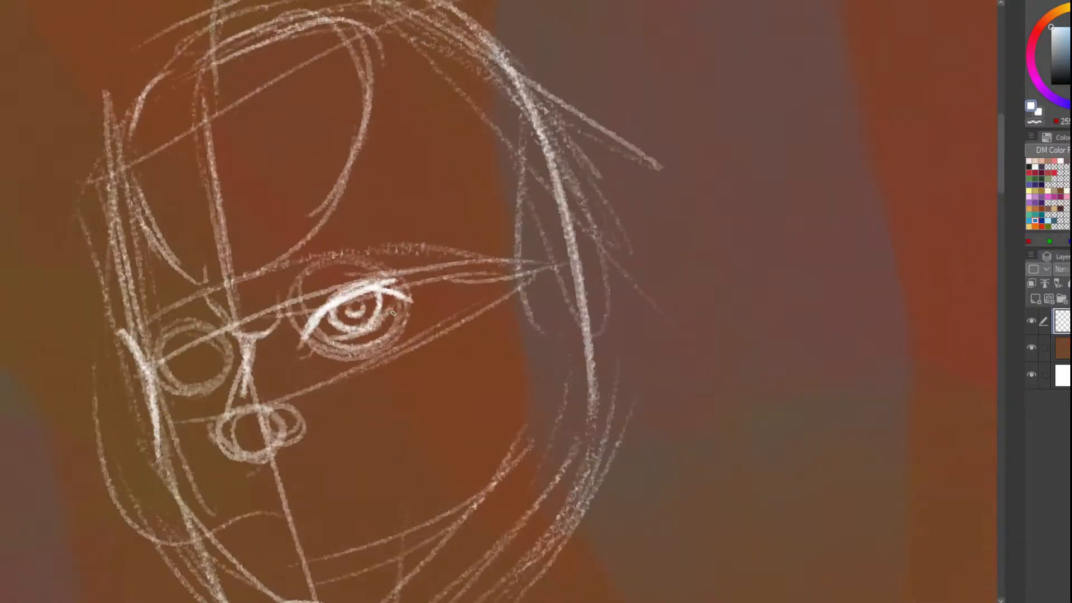
mouse_move(398, 333)
left_mouse_down()
mouse_move(324, 358)
mouse_move(409, 310)
mouse_move(297, 309)
mouse_move(290, 340)
mouse_move(292, 294)
mouse_move(321, 261)
left_mouse_up()
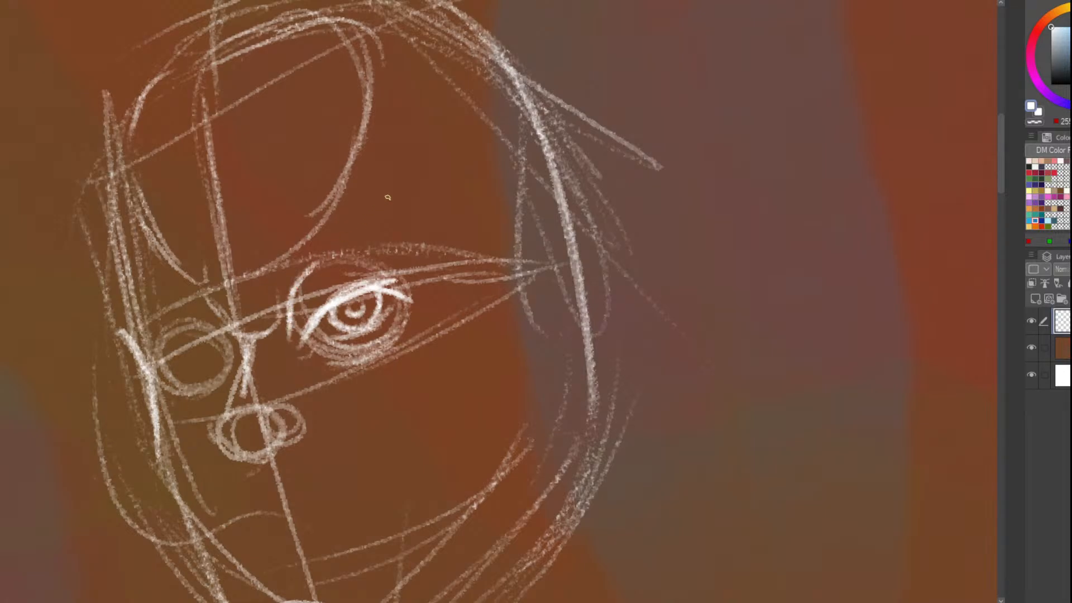
left_click_drag(292, 297, 334, 255)
key("ctrl+z")
key("ctrl+z")
key("ctrl+z")
left_click_drag(290, 320, 312, 281)
scroll(299, 296, "down", 5)
scroll(254, 323, "up", 5)
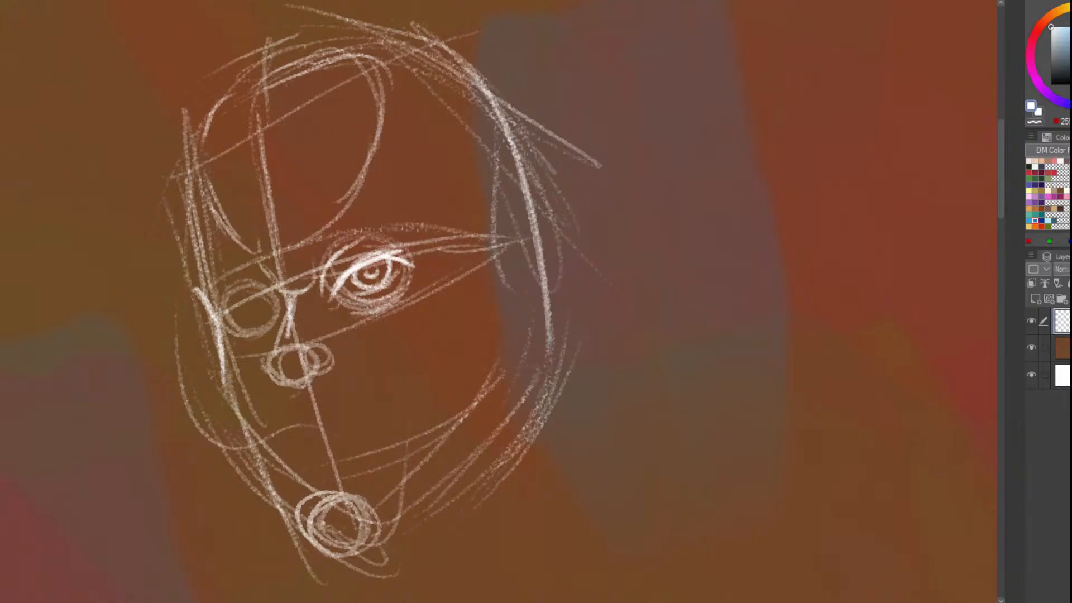
Draw the far eye's upper eyelid and the crease above it inside the smaller eye circle
left_click_drag(255, 323, 284, 183)
scroll(202, 430, "down", 2)
scroll(266, 370, "up", 3)
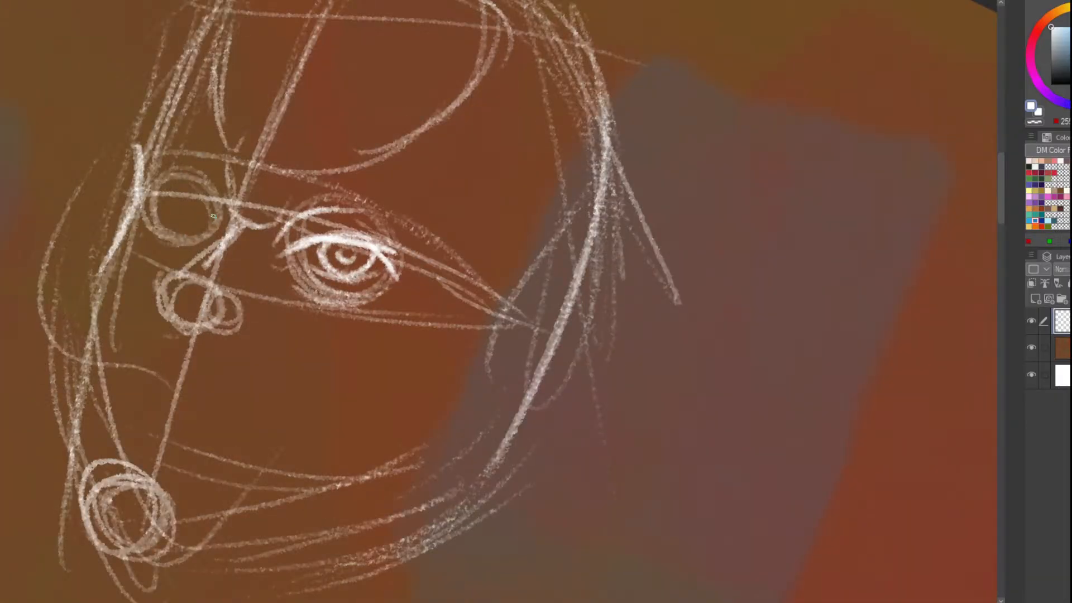
scroll(213, 217, "up", 3)
mouse_move(214, 223)
left_mouse_down()
mouse_move(157, 170)
mouse_move(94, 150)
mouse_move(102, 155)
mouse_move(90, 177)
mouse_move(98, 156)
left_mouse_up()
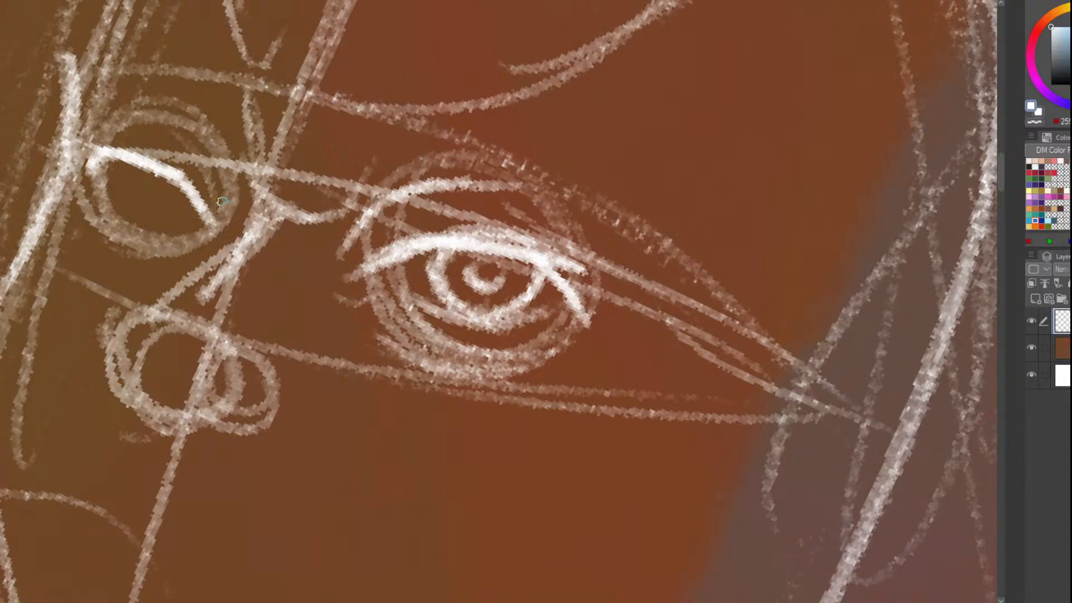
mouse_move(222, 201)
left_mouse_down()
mouse_move(193, 134)
mouse_move(157, 114)
left_mouse_up()
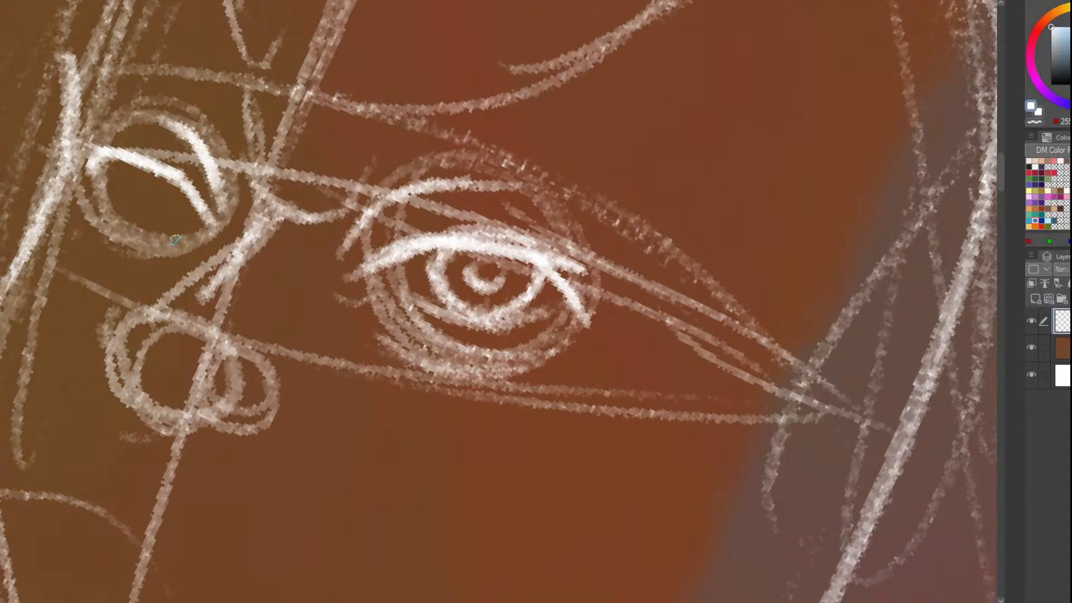
Add curved strokes for the iris and pupil beneath the far eye's upper eyelid
mouse_move(166, 218)
left_mouse_down()
mouse_move(143, 194)
mouse_move(123, 196)
mouse_move(134, 208)
mouse_move(120, 169)
left_mouse_up()
key("ctrl+z")
key("ctrl+z")
scroll(152, 143, "down", 2)
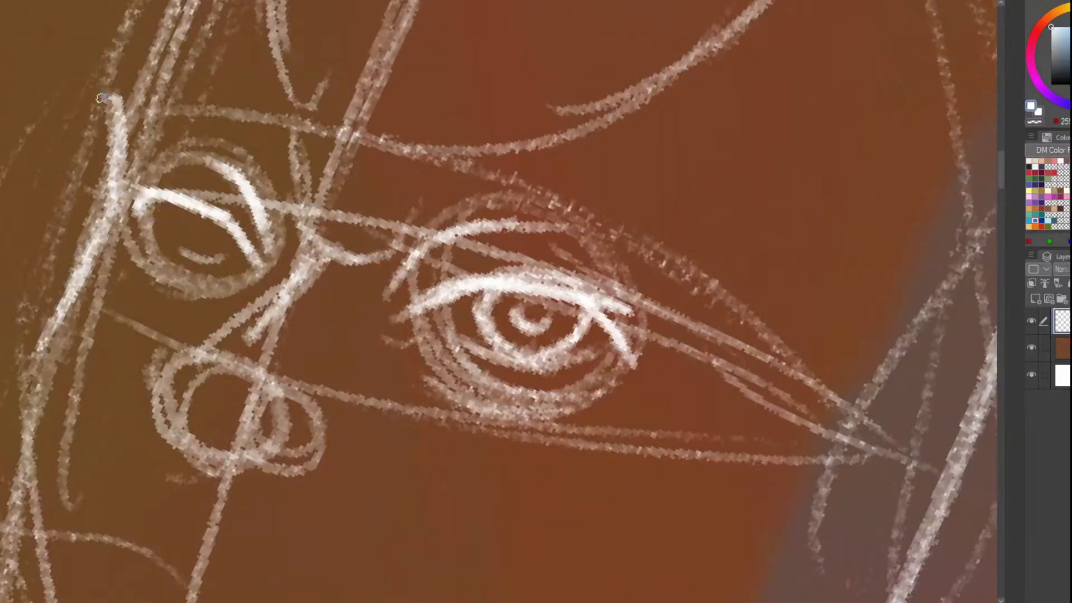
scroll(223, 196, "up", 4)
scroll(268, 234, "down", 3)
scroll(313, 272, "up", 2)
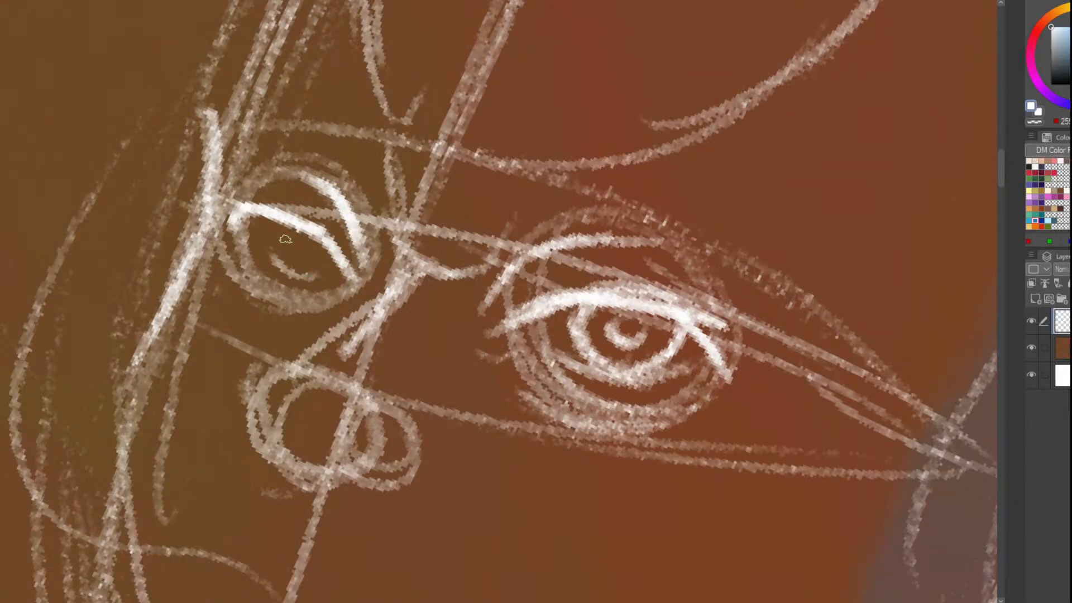
mouse_move(267, 229)
left_mouse_down()
mouse_move(272, 252)
mouse_move(273, 224)
mouse_move(280, 255)
mouse_move(313, 267)
mouse_move(302, 276)
mouse_move(323, 272)
mouse_move(265, 231)
mouse_move(322, 269)
mouse_move(307, 250)
left_mouse_up()
Draw the far eye's lower eyelid as a curve between the iris and the socket circle
scroll(307, 250, "down", 3)
left_click_drag(128, 574, 294, 215)
scroll(294, 216, "down", 1)
scroll(394, 268, "up", 3)
mouse_move(398, 256)
left_mouse_down()
mouse_move(391, 323)
mouse_move(338, 400)
left_mouse_up()
scroll(338, 401, "down", 4)
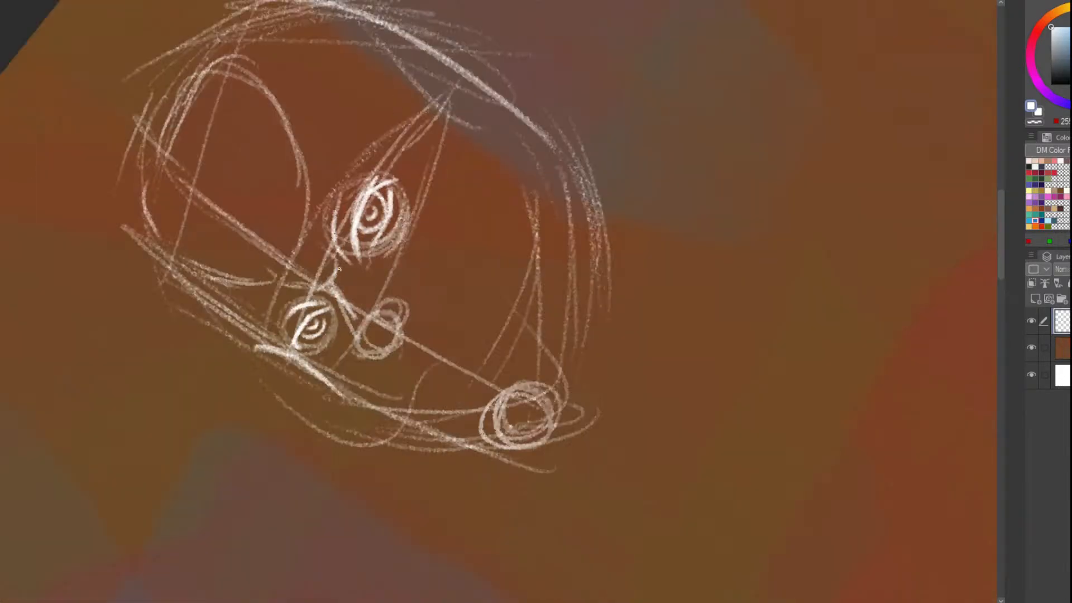
scroll(290, 330, "up", 3)
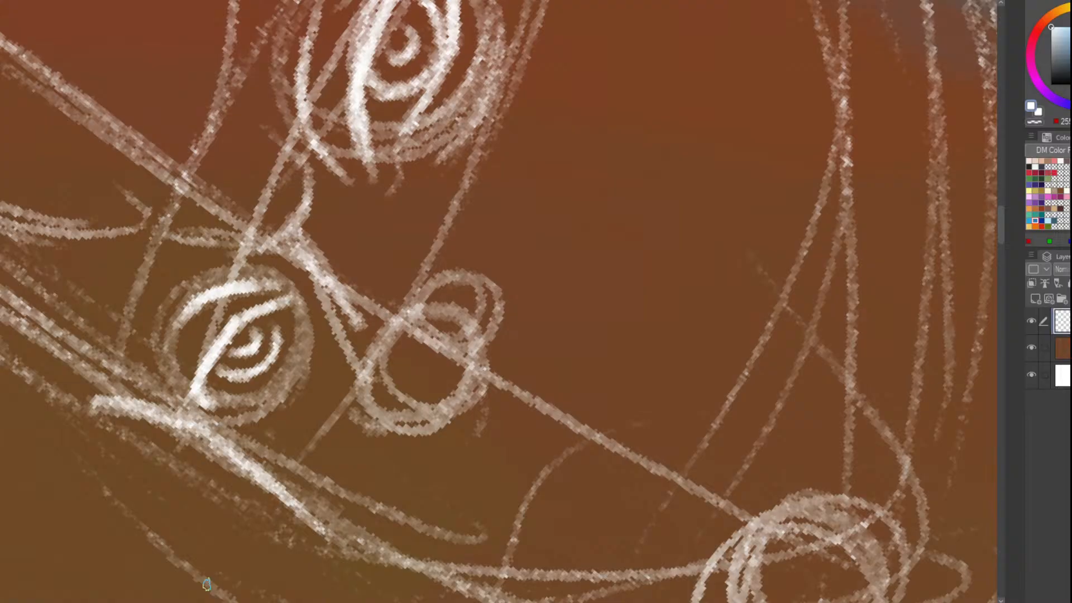
scroll(262, 282, "down", 3)
scroll(290, 317, "up", 3)
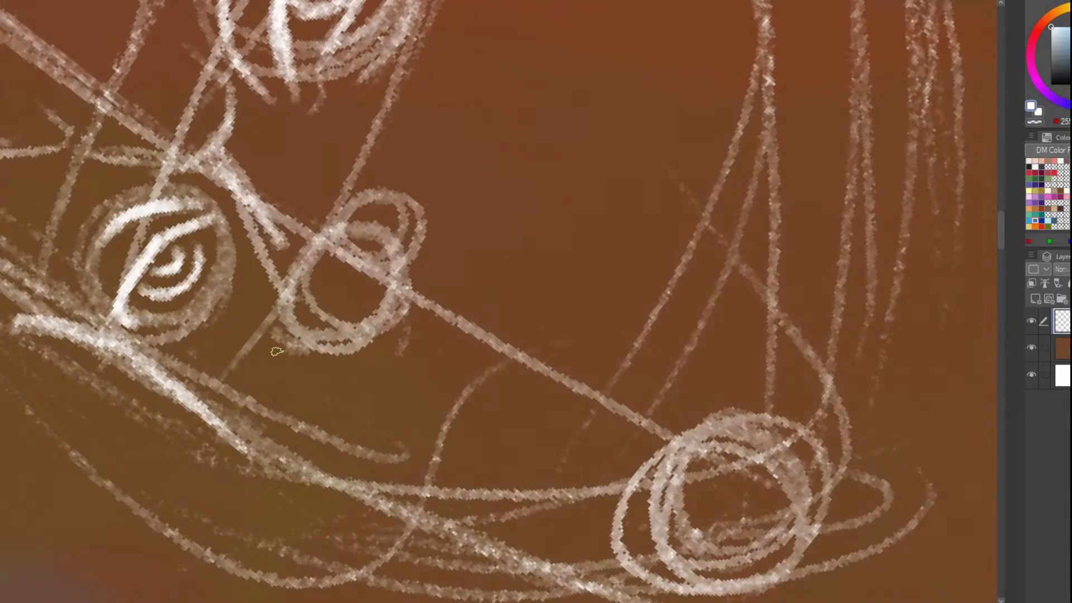
scroll(290, 362, "down", 3)
scroll(263, 371, "down", 2)
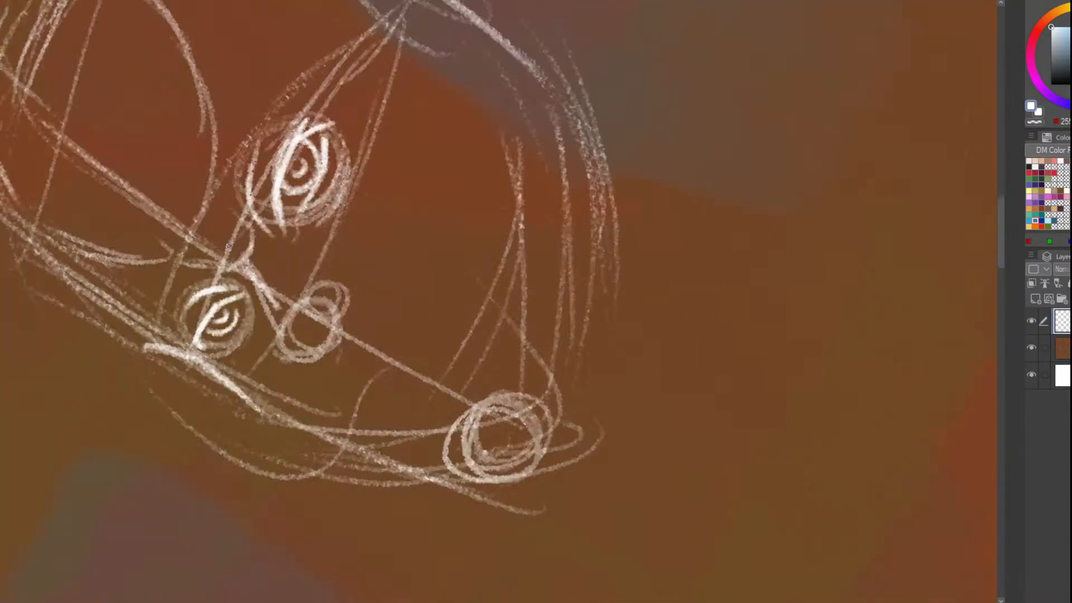
scroll(285, 366, "up", 5)
mouse_move(193, 225)
left_mouse_down()
mouse_move(173, 294)
mouse_move(146, 316)
left_mouse_up()
left_click_drag(200, 241, 144, 317)
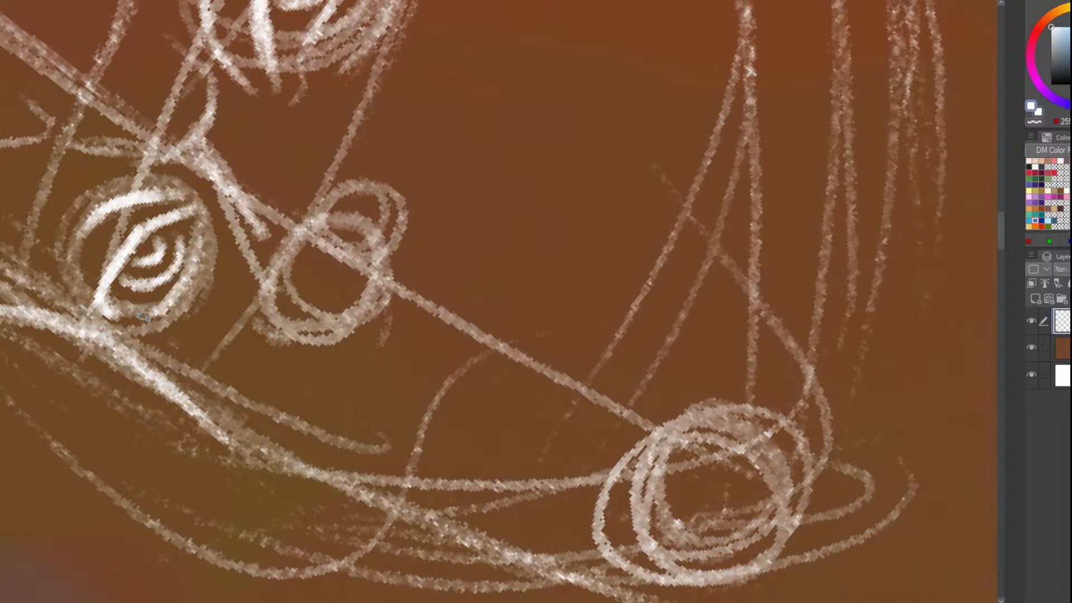
scroll(209, 243, "down", 3)
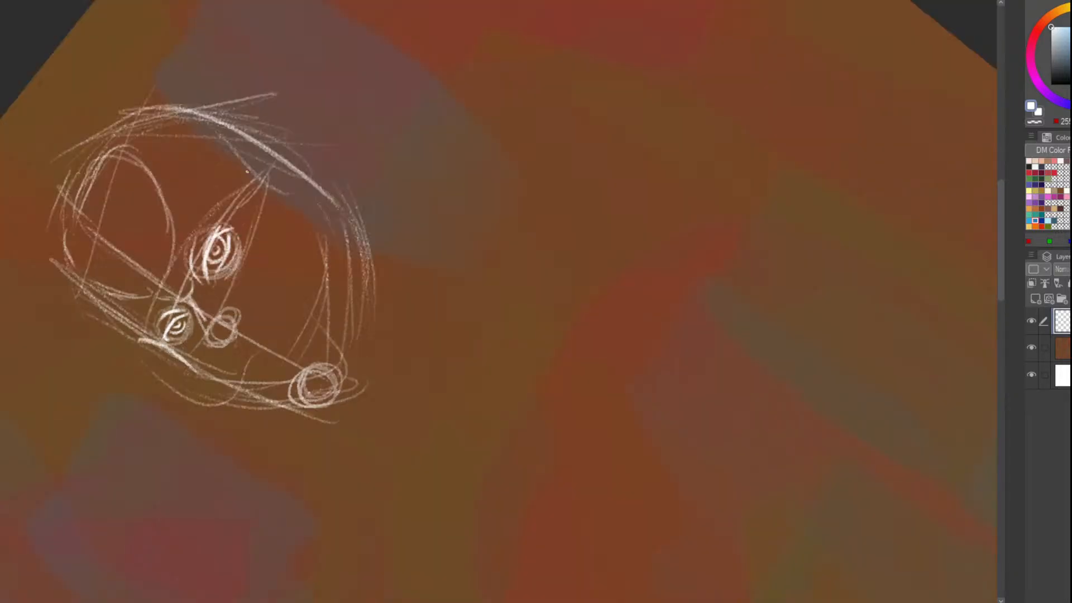
scroll(270, 431, "up", 2)
scroll(270, 430, "down", 3)
scroll(323, 88, "up", 3)
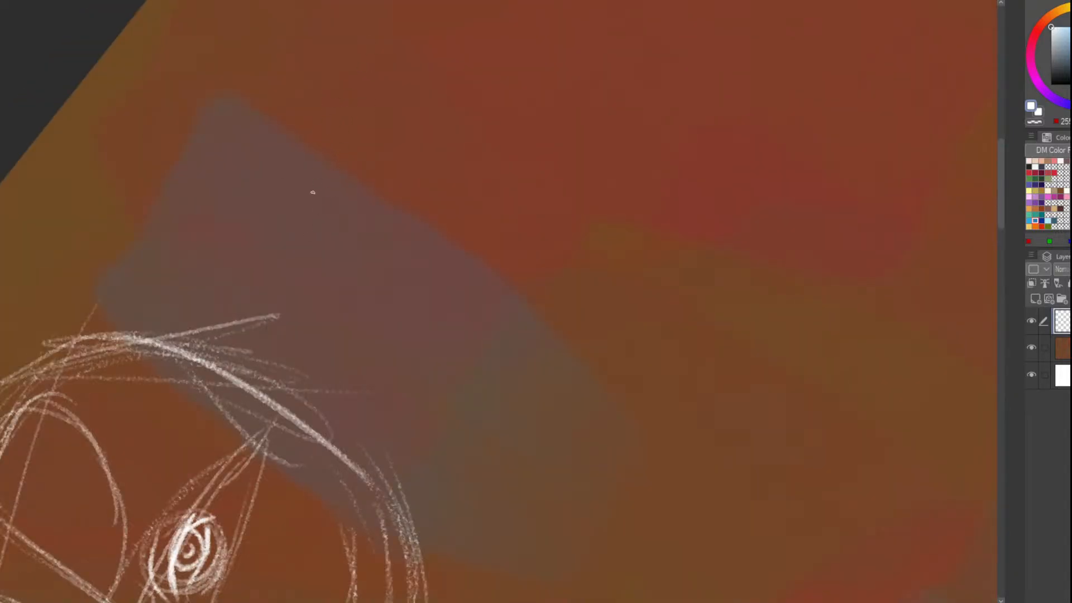
mouse_move(313, 167)
left_mouse_down()
mouse_move(306, 218)
mouse_move(345, 170)
left_mouse_up()
mouse_move(347, 147)
left_mouse_down()
mouse_move(350, 172)
mouse_move(356, 162)
mouse_move(343, 176)
mouse_move(372, 160)
mouse_move(409, 173)
left_mouse_up()
key("ctrl+z")
key("ctrl+z")
key("ctrl+z")
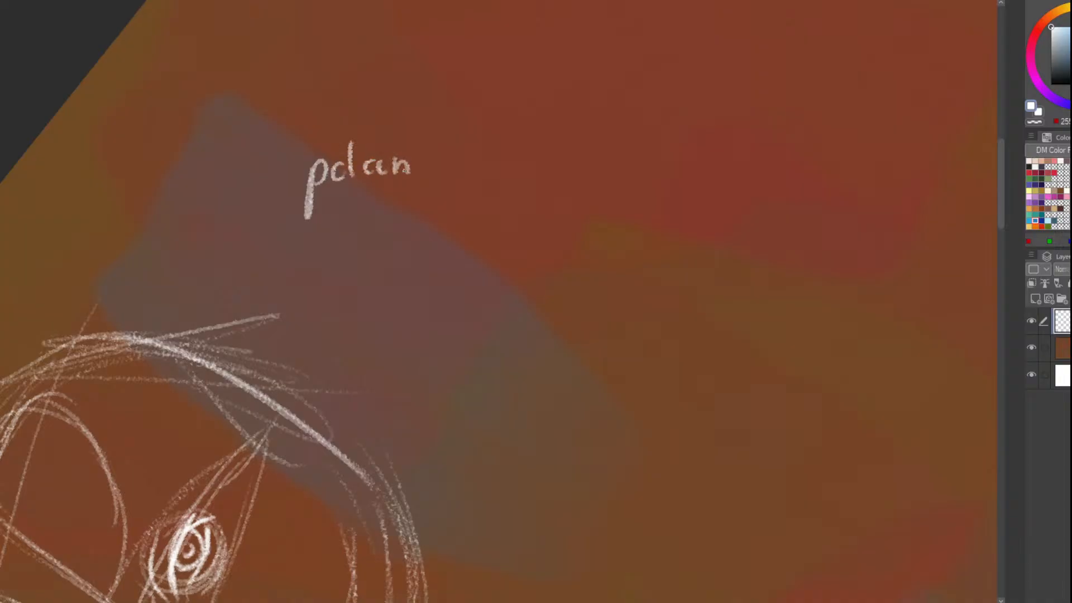
left_click_drag(431, 131, 436, 174)
key("ctrl+z")
key("ctrl+z")
key("ctrl+z")
key("ctrl+z")
key("ctrl+z")
key("ctrl+z")
key("ctrl+z")
key("ctrl+z")
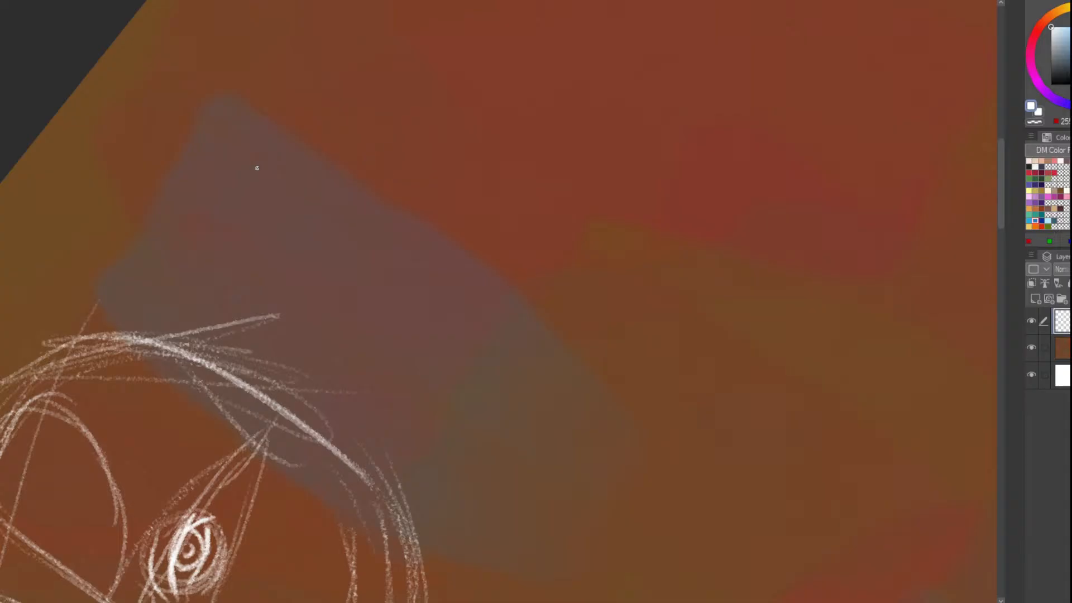
Examine the whole head sketch and its proportions from different distances and canvas rotations
scroll(257, 168, "down", 3)
scroll(205, 424, "up", 4)
scroll(361, 342, "down", 1)
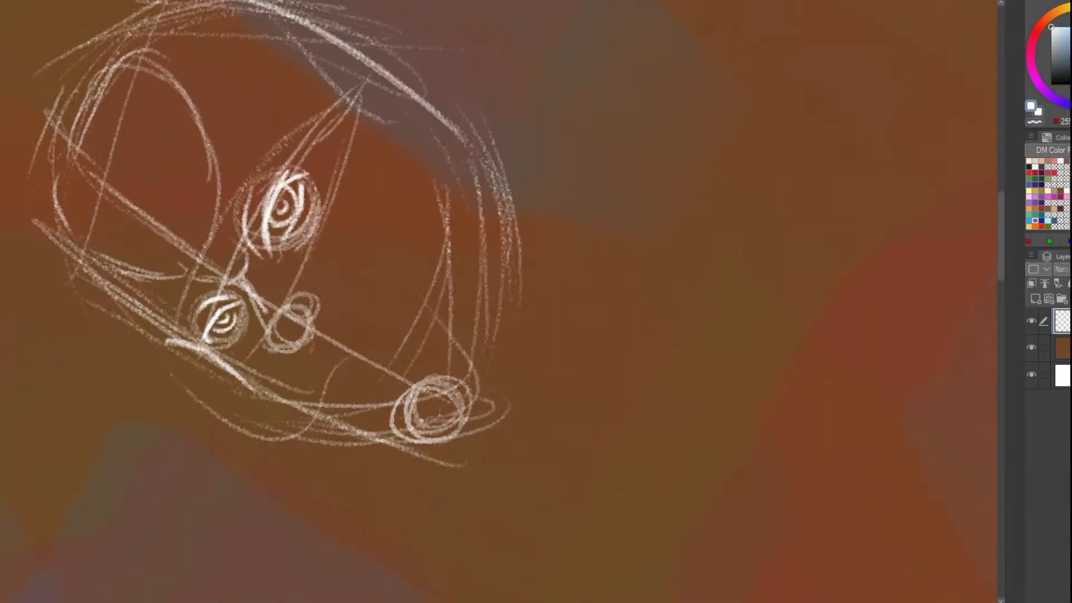
scroll(287, 231, "up", 1)
left_click_drag(781, 369, 224, 419)
scroll(223, 419, "down", 2)
scroll(379, 262, "up", 1)
scroll(433, 231, "down", 2)
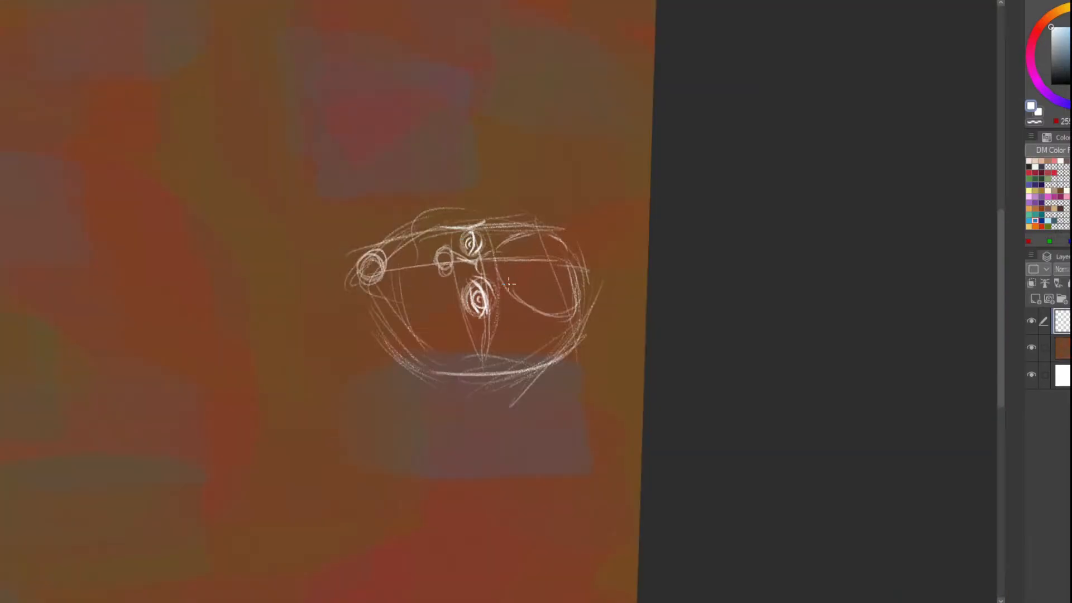
scroll(428, 211, "up", 2)
scroll(489, 323, "up", 1)
scroll(458, 223, "down", 2)
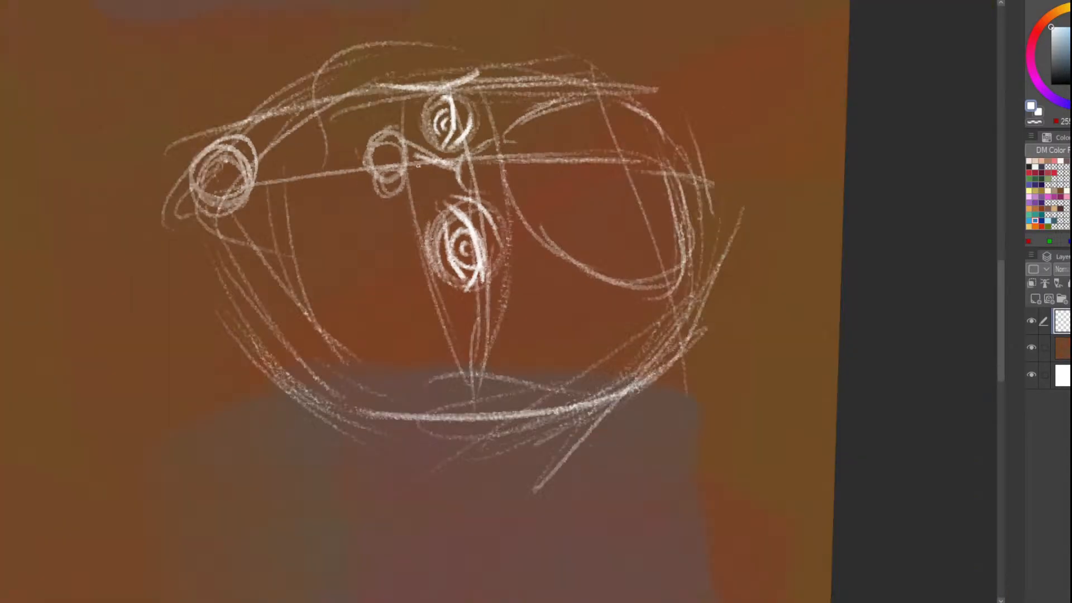
Reinforce the far eye's lower eyelid and touch up the outer contour of the near eye
scroll(433, 201, "up", 4)
mouse_move(433, 201)
left_mouse_down()
mouse_move(412, 144)
mouse_move(420, 178)
mouse_move(418, 127)
mouse_move(429, 107)
mouse_move(415, 136)
mouse_move(441, 42)
mouse_move(425, 208)
mouse_move(413, 157)
mouse_move(427, 98)
left_mouse_up()
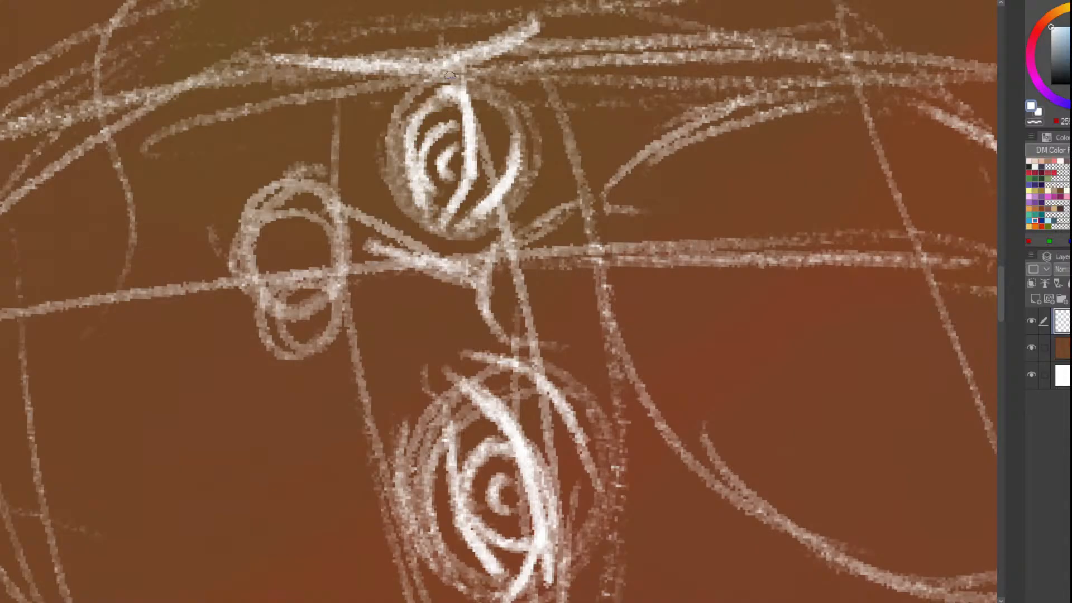
scroll(429, 101, "down", 4)
scroll(430, 101, "up", 2)
scroll(457, 72, "up", 2)
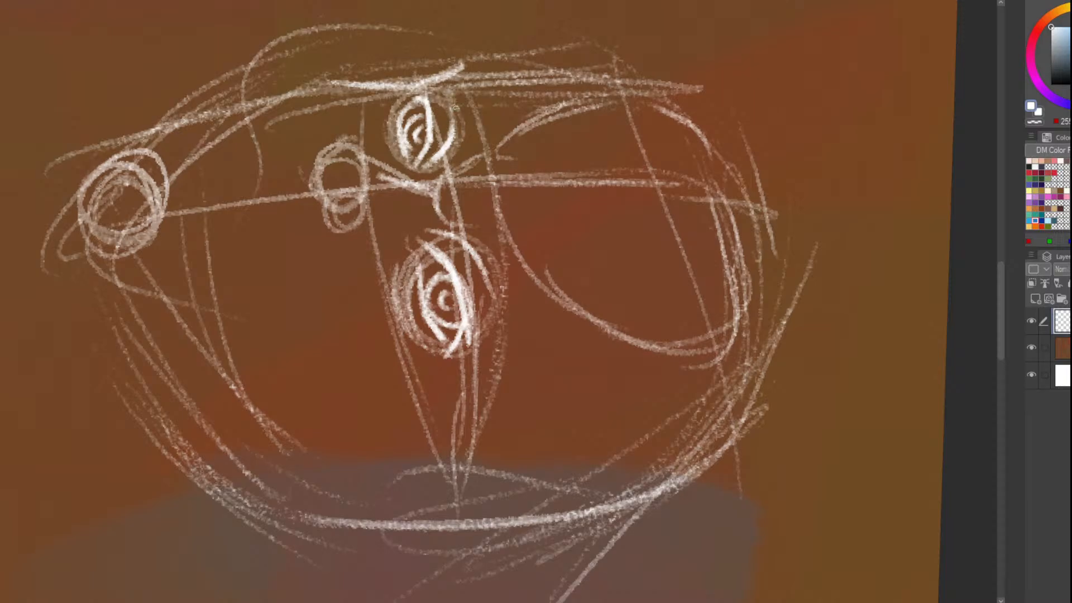
left_click_drag(489, 299, 478, 330)
scroll(484, 342, "down", 2)
scroll(358, 158, "up", 1)
scroll(268, 100, "down", 1)
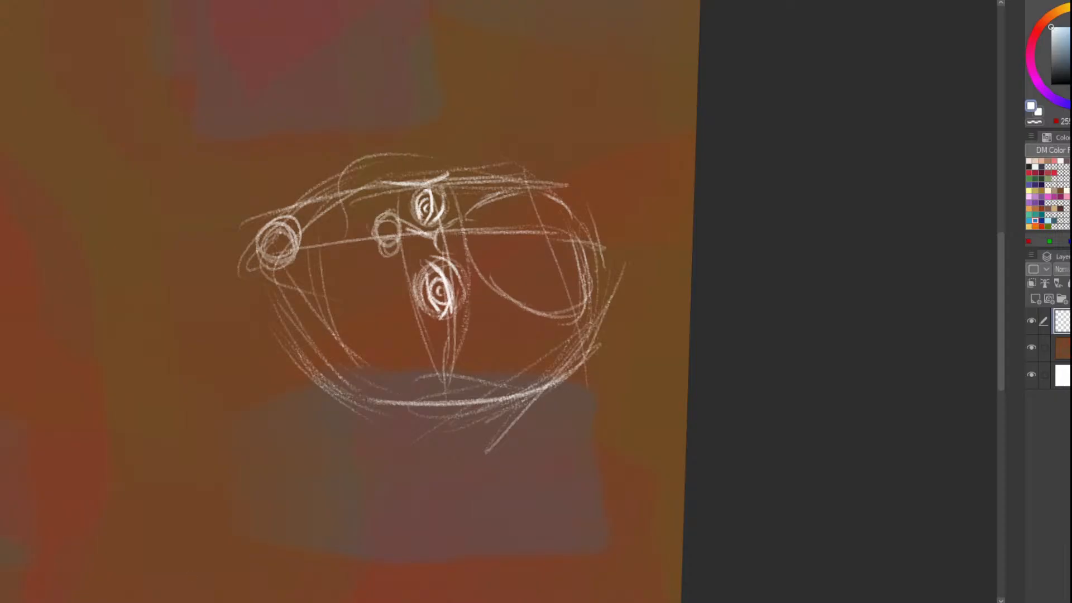
With the canvas rotated, draw the near jawline from the chin ball up along the side of the face, and restore the upright view
left_click_drag(698, 182, 273, 354)
scroll(273, 354, "down", 2)
scroll(293, 248, "up", 2)
left_click_drag(345, 356, 252, 237)
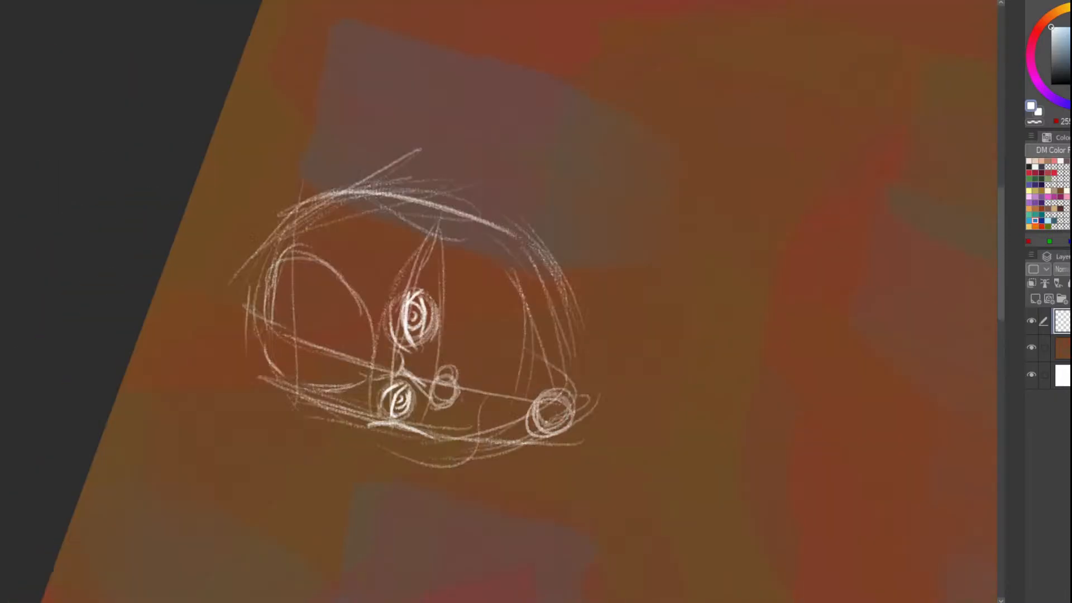
scroll(580, 368, "up", 2)
mouse_move(569, 441)
left_mouse_down()
mouse_move(552, 464)
mouse_move(525, 402)
mouse_move(577, 399)
mouse_move(547, 264)
left_mouse_up()
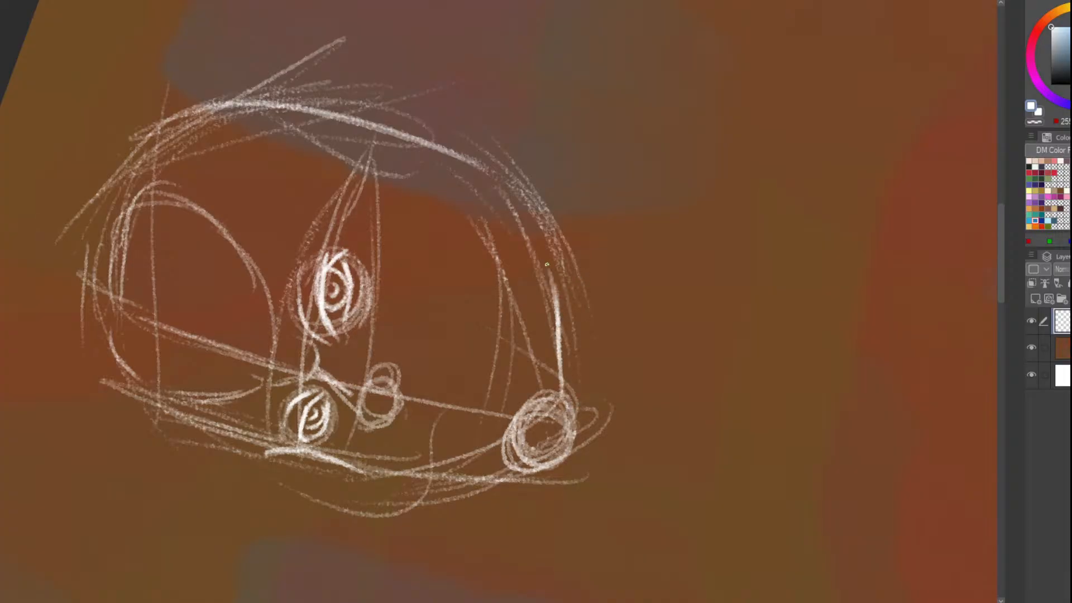
mouse_move(559, 310)
left_mouse_down()
mouse_move(529, 235)
mouse_move(509, 225)
left_mouse_up()
scroll(236, 210, "down", 2)
scroll(427, 204, "up", 2)
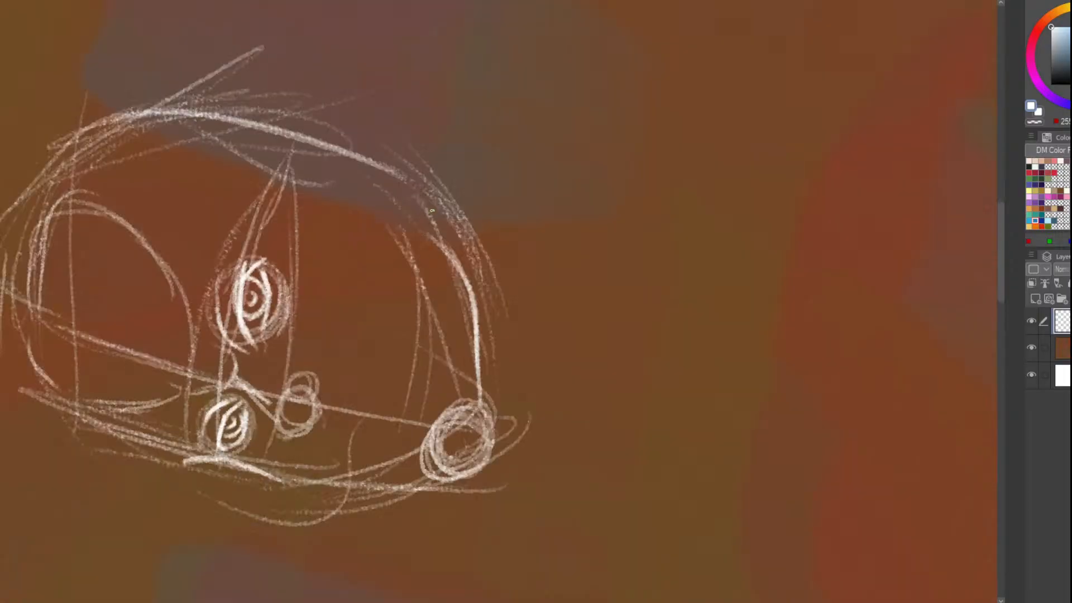
mouse_move(457, 254)
left_mouse_down()
mouse_move(330, 198)
mouse_move(170, 163)
left_mouse_up()
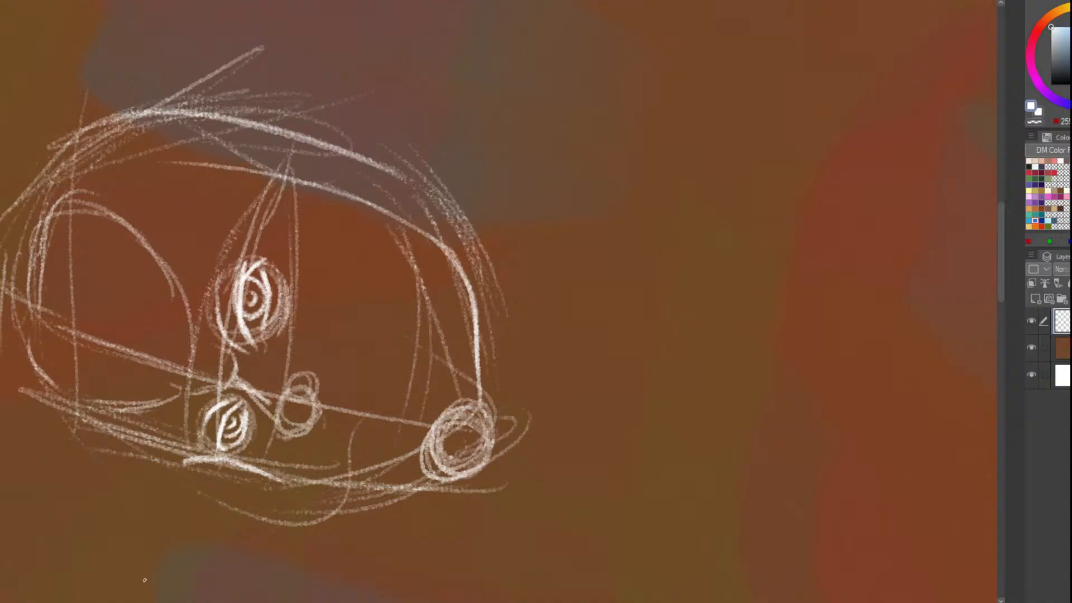
key("ctrl+at")
Curve the near temple contour down from the top of the head and strengthen the far jawline beside the chin ball
scroll(304, 97, "down", 3)
scroll(305, 94, "up", 2)
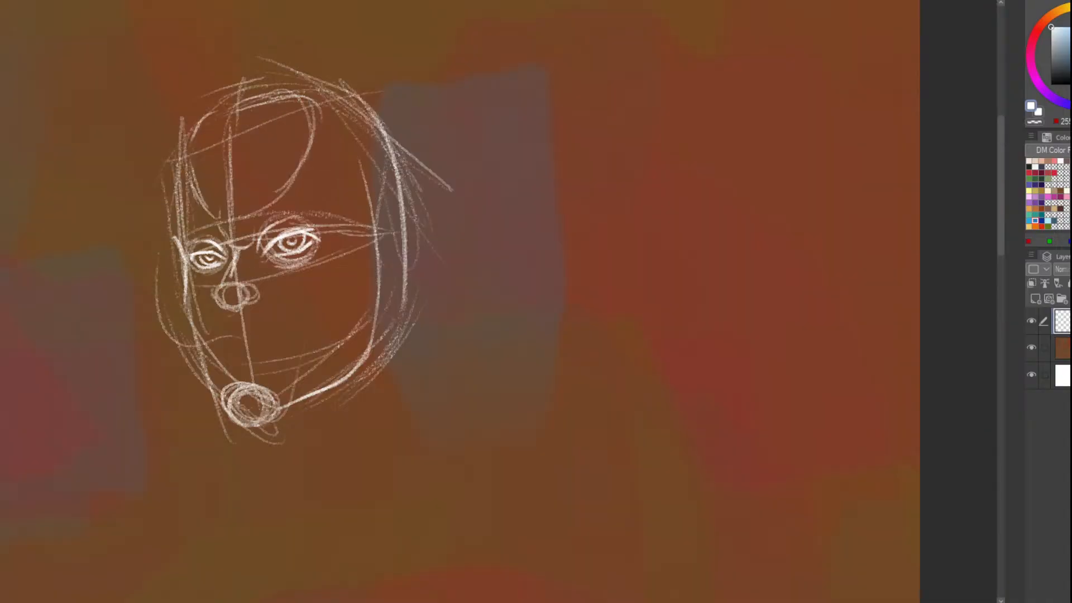
left_click_drag(293, 86, 366, 159)
left_click_drag(212, 383, 233, 414)
left_click_drag(190, 335, 202, 368)
mouse_move(188, 310)
left_mouse_down()
mouse_move(196, 357)
mouse_move(194, 340)
left_mouse_up()
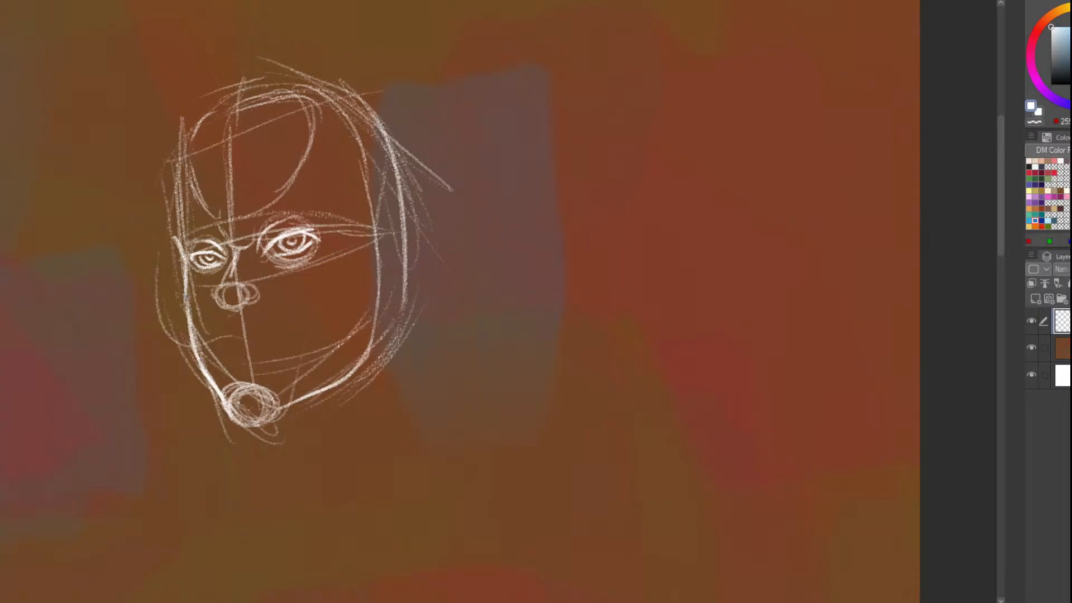
key("ctrl+z")
key("ctrl+z")
Erase the sketchy near jaw strokes between the chin and the ear area with a resized eraser
key("j")
key("[")
key("[")
key("[")
key("[")
key("[")
key("[")
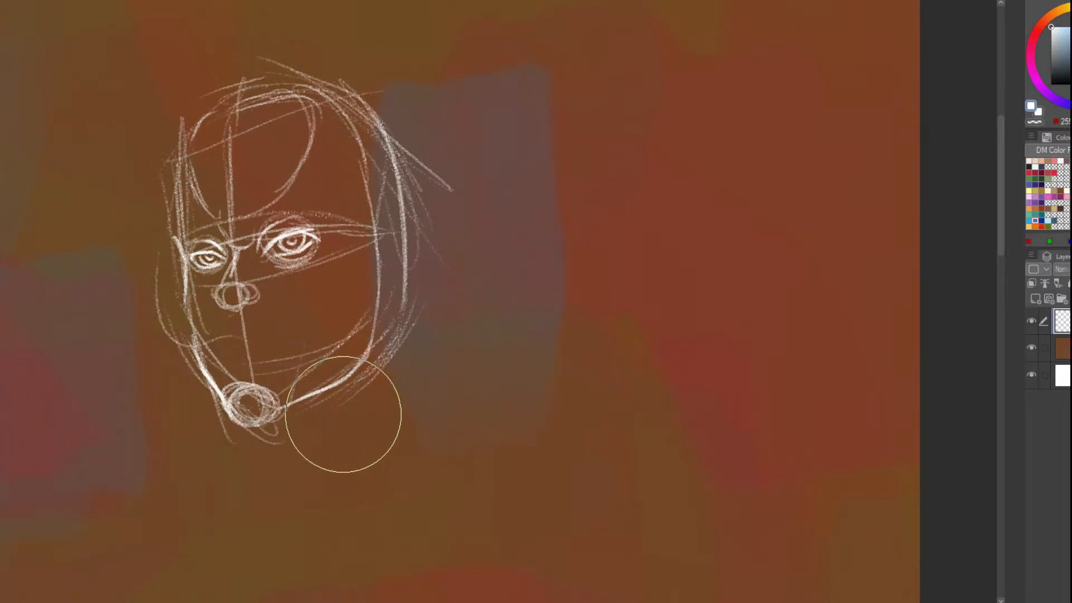
key("[")
key("[")
mouse_move(307, 443)
left_mouse_down()
mouse_move(412, 298)
mouse_move(295, 430)
mouse_move(370, 367)
mouse_move(343, 342)
left_mouse_up()
key("p")
left_click_drag(278, 411, 354, 355)
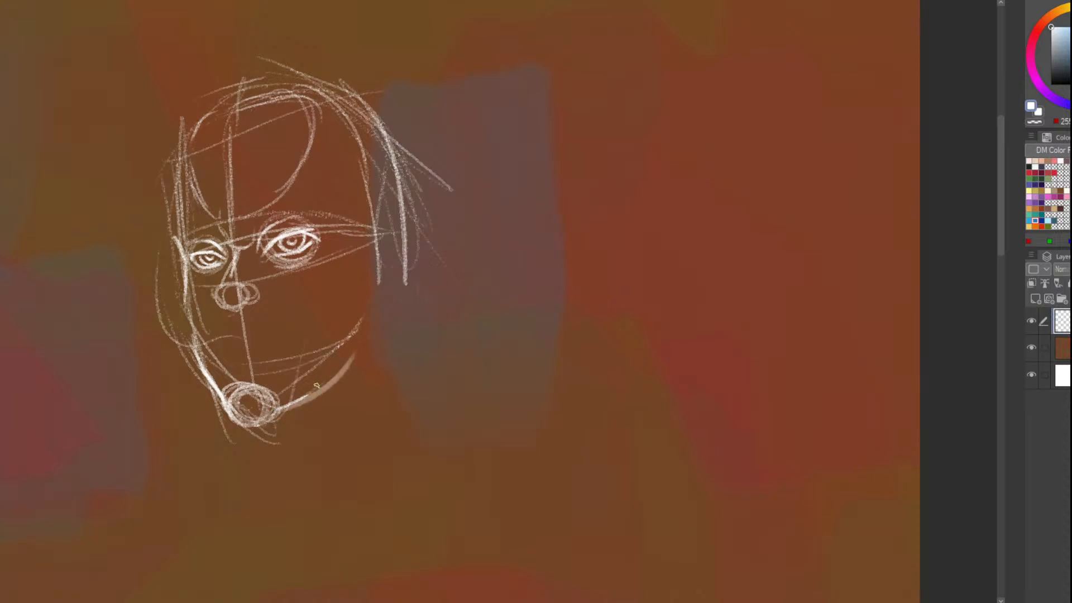
key("ctrl+z")
Redraw the near jawline as a clean curve, and erase the chin ball and the loose guidelines along the far cheek
key("e")
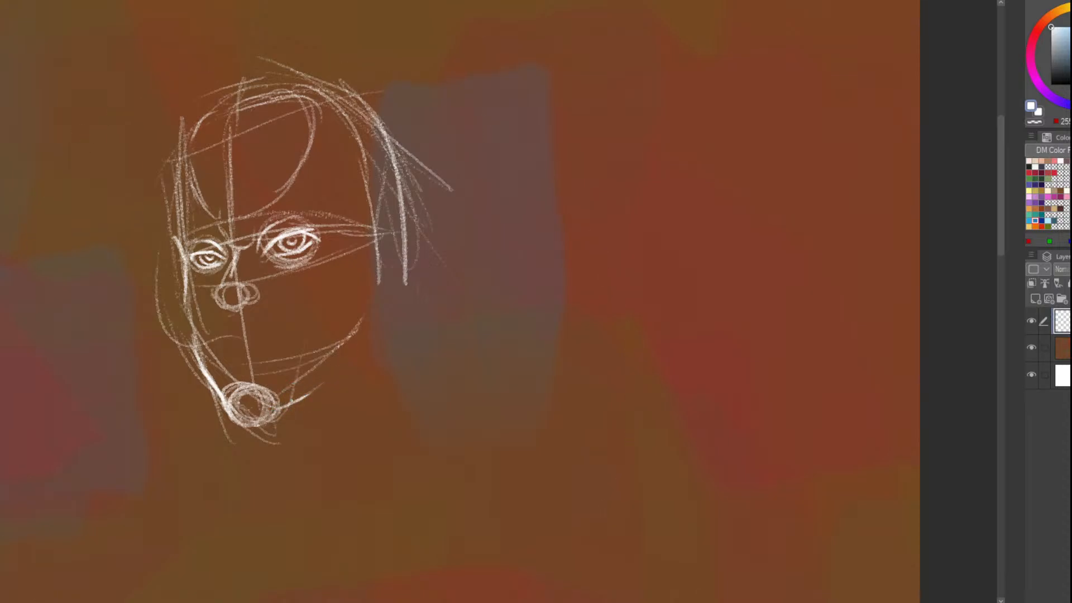
mouse_move(329, 383)
left_mouse_down()
mouse_move(365, 330)
mouse_move(371, 279)
mouse_move(335, 371)
mouse_move(302, 399)
left_mouse_up()
left_click_drag(373, 331, 320, 390)
mouse_move(268, 413)
left_mouse_down()
mouse_move(251, 402)
mouse_move(307, 416)
mouse_move(196, 435)
mouse_move(238, 424)
left_mouse_up()
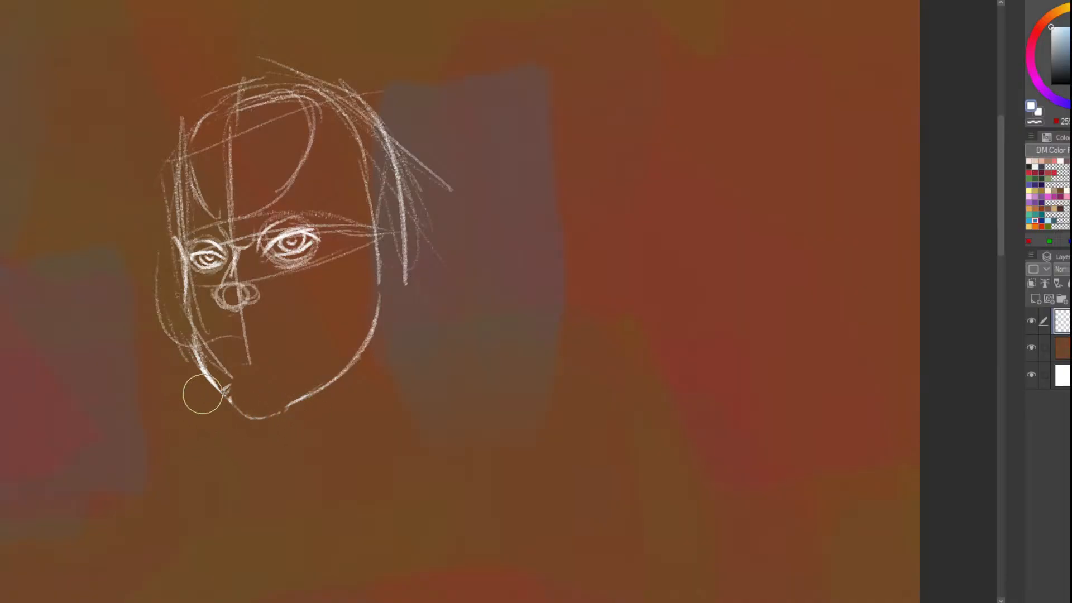
scroll(148, 291, "up", 2)
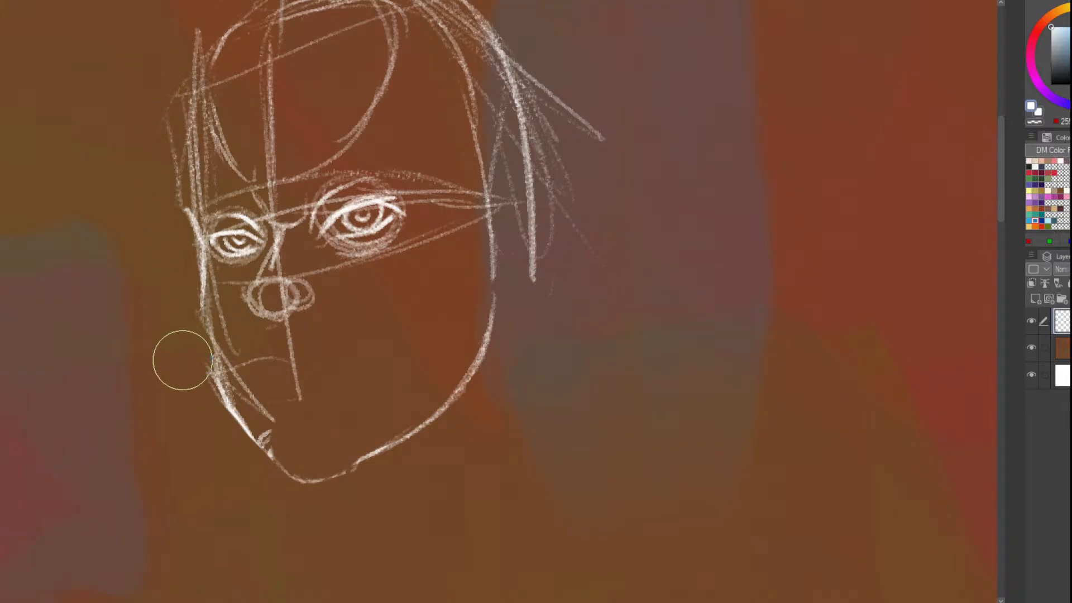
mouse_move(188, 342)
left_mouse_down()
mouse_move(199, 410)
mouse_move(218, 447)
mouse_move(269, 456)
mouse_move(261, 351)
mouse_move(257, 368)
mouse_move(237, 321)
mouse_move(243, 384)
left_mouse_up()
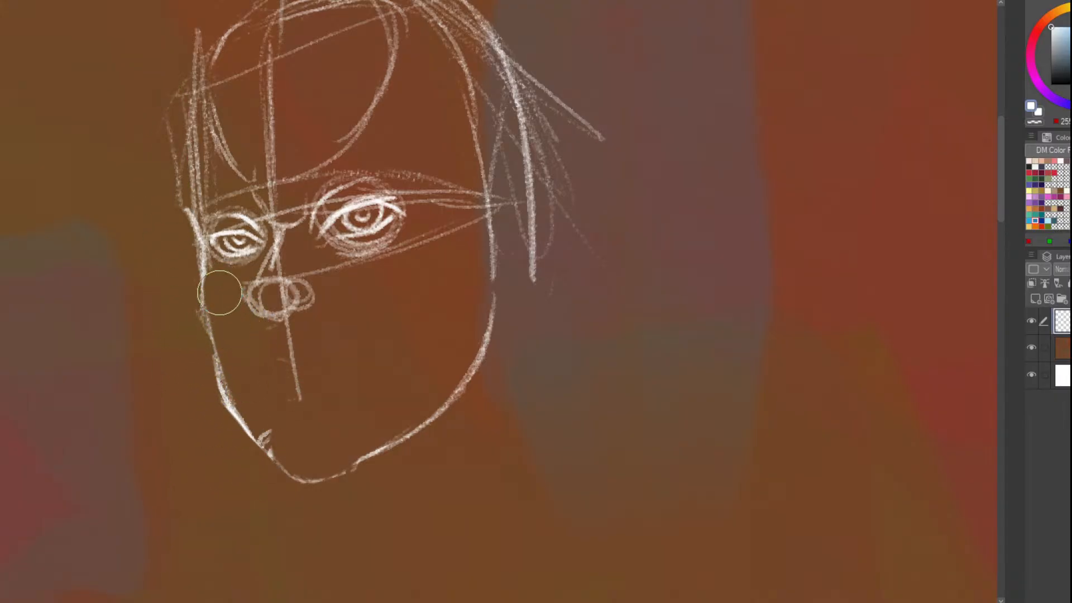
Strengthen the lower socket contours beneath the far eye and the near eye
left_click_drag(264, 196, 226, 215)
scroll(193, 281, "up", 5)
mouse_move(168, 299)
left_mouse_down()
mouse_move(138, 279)
mouse_move(157, 289)
mouse_move(152, 275)
mouse_move(183, 302)
left_mouse_up()
key("ctrl+z")
scroll(182, 302, "down", 6)
scroll(391, 263, "up", 6)
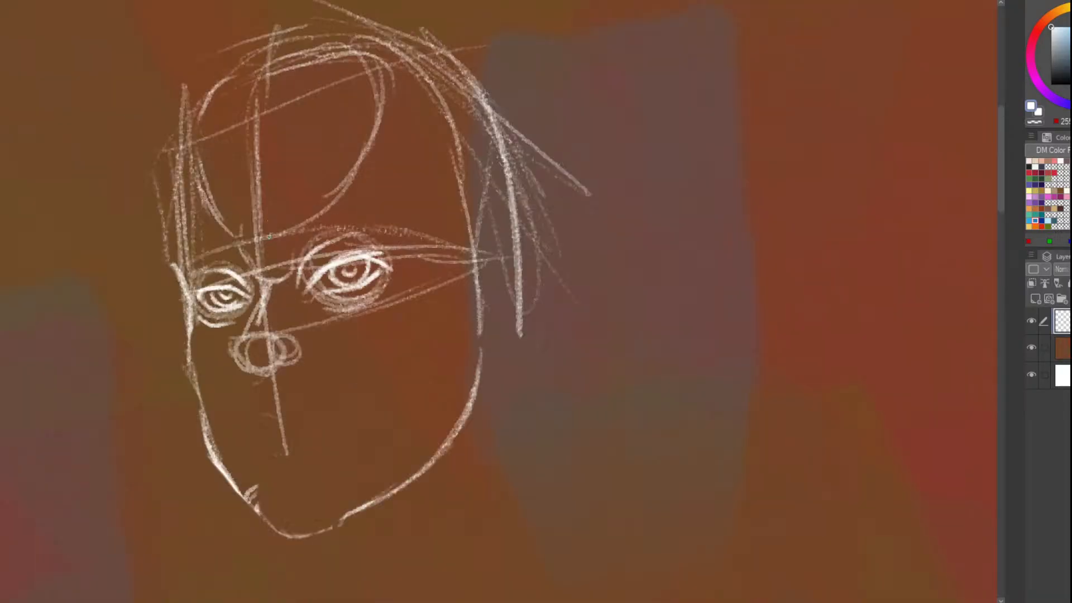
mouse_move(439, 266)
left_mouse_down()
mouse_move(415, 313)
mouse_move(362, 342)
mouse_move(304, 332)
left_mouse_up()
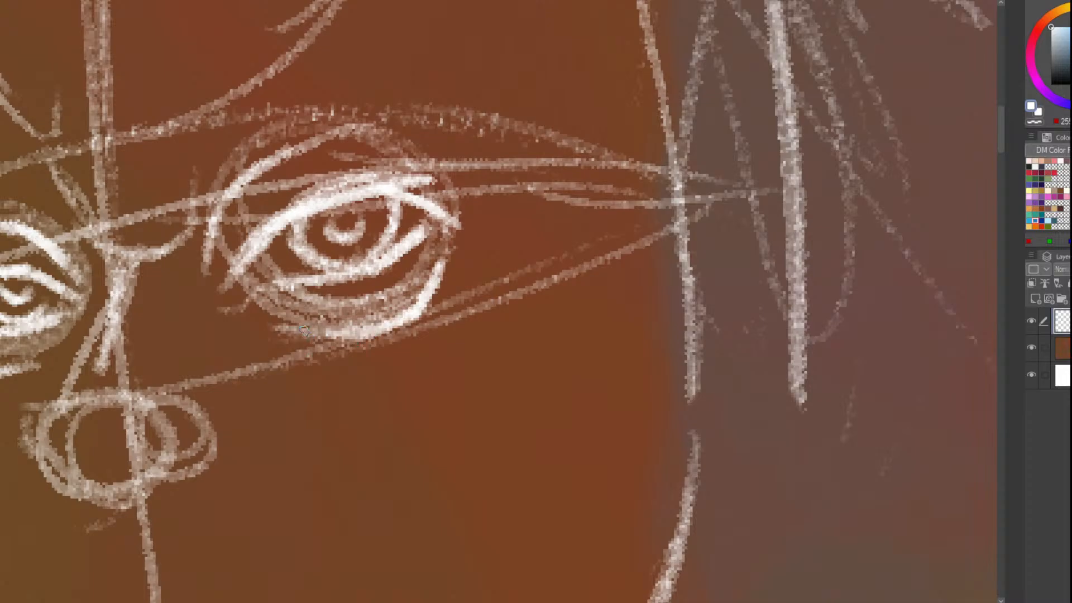
Erase the stray marks beside the chin and redraw the far jaw and chin as one smooth contour
scroll(313, 330, "down", 6)
scroll(326, 315, "up", 2)
scroll(326, 315, "up", 4)
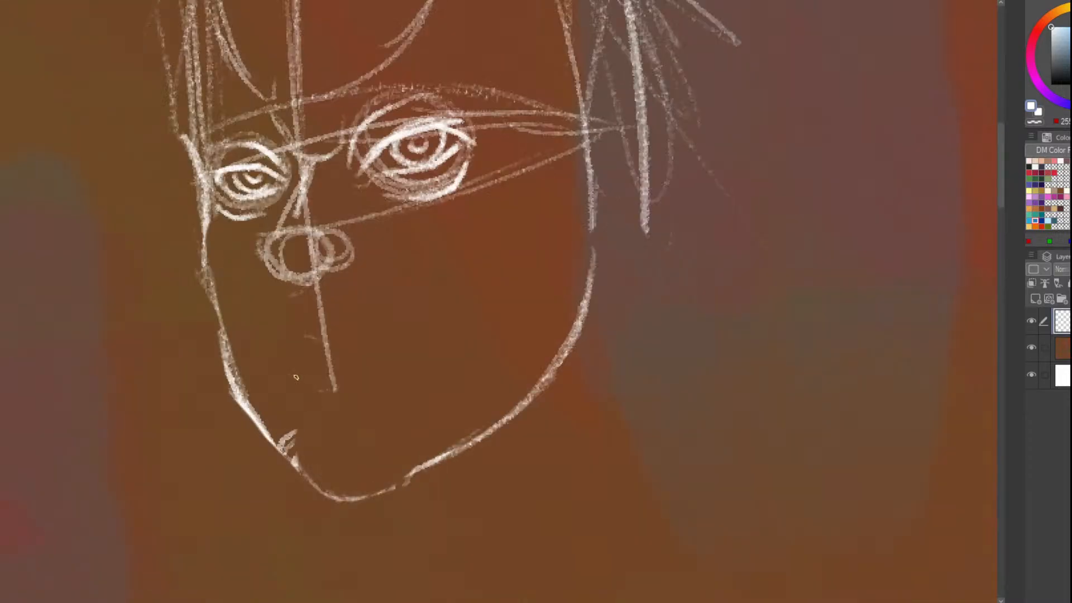
mouse_move(285, 434)
left_mouse_down()
mouse_move(294, 474)
mouse_move(245, 430)
mouse_move(293, 483)
mouse_move(409, 476)
mouse_move(301, 489)
left_mouse_up()
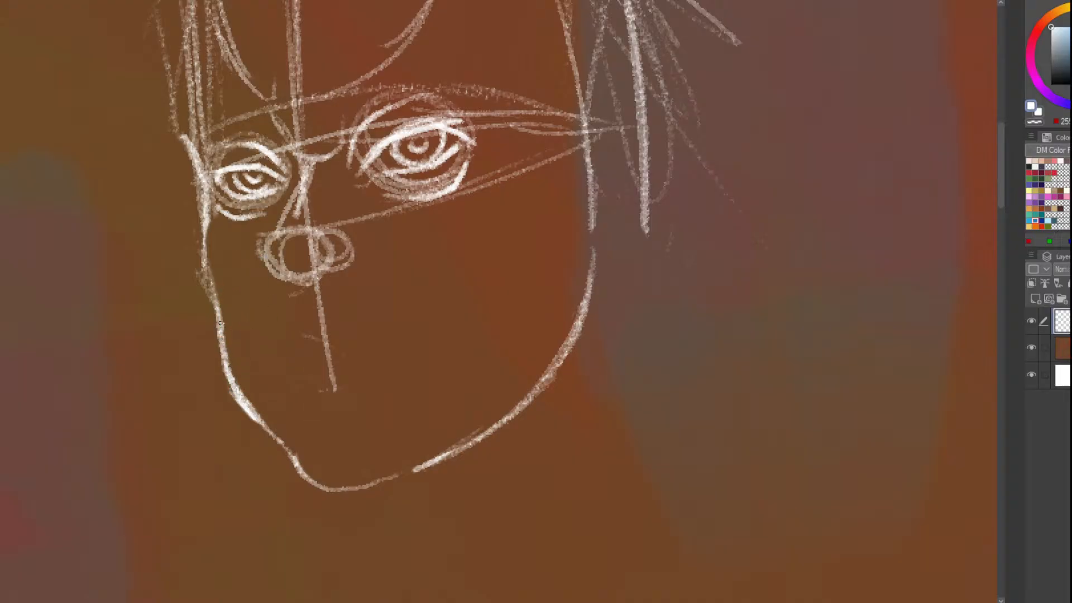
Draw a bold contour from the far brow up the forehead and erase the loose guidelines outside it
scroll(220, 339, "down", 3)
scroll(168, 235, "up", 2)
scroll(176, 201, "down", 2)
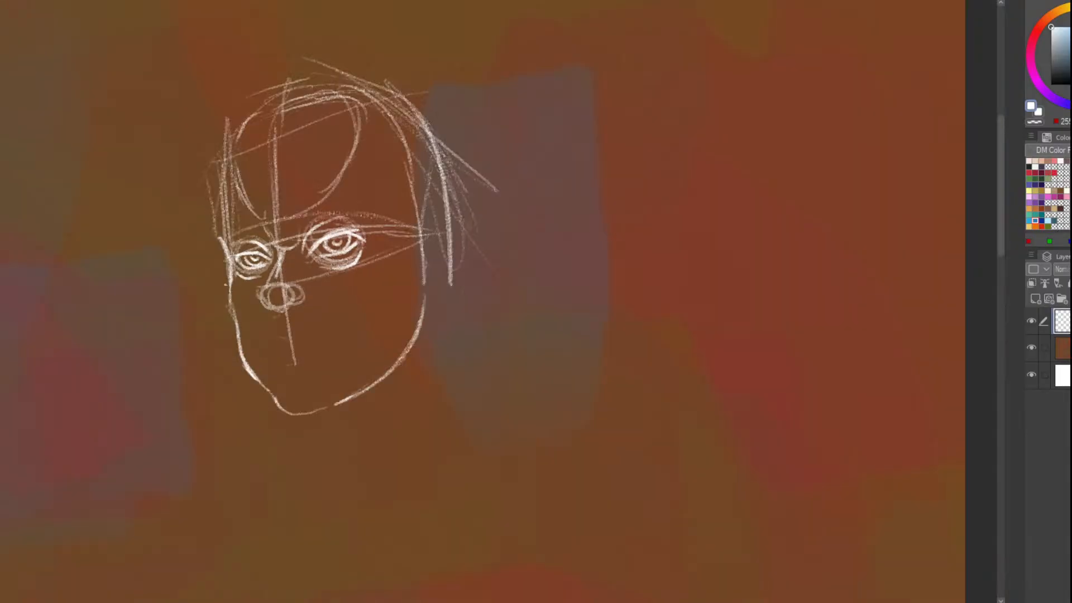
scroll(184, 175, "up", 2)
scroll(230, 238, "down", 2)
scroll(230, 238, "up", 2)
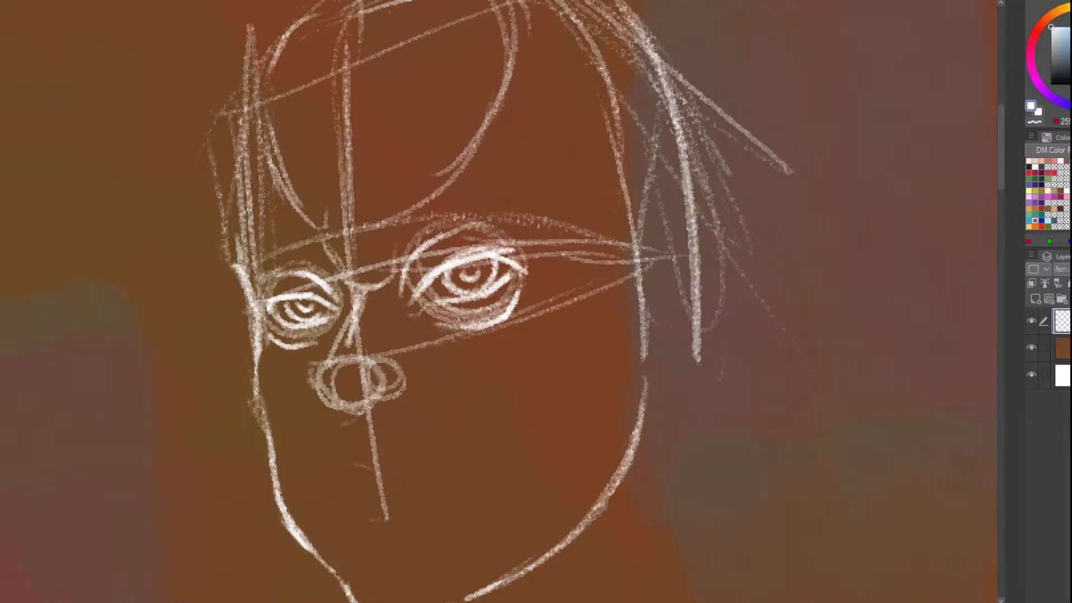
left_click_drag(239, 41, 236, 121)
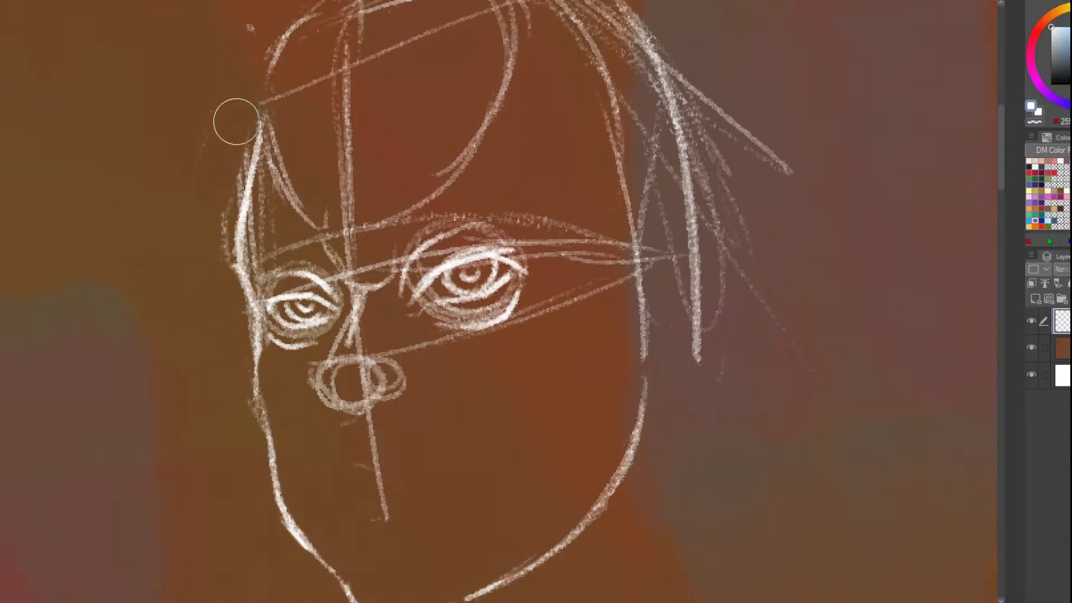
Continue the far forehead contour as a bold curve up towards the top of the head
scroll(203, 177, "down", 2)
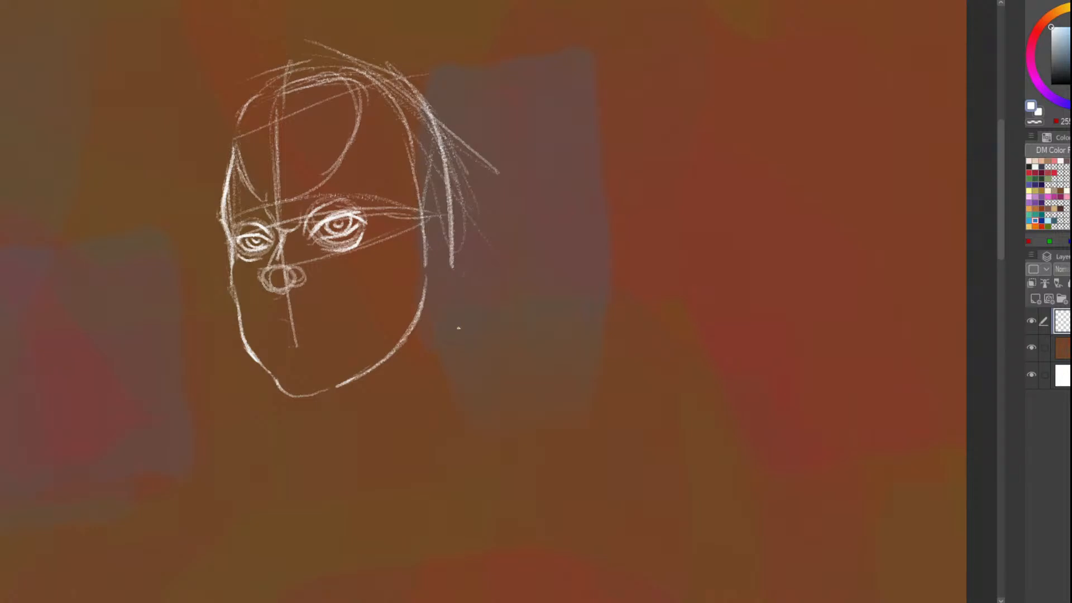
scroll(461, 319, "down", 3)
scroll(461, 320, "up", 2)
scroll(464, 322, "down", 3)
scroll(464, 322, "up", 1)
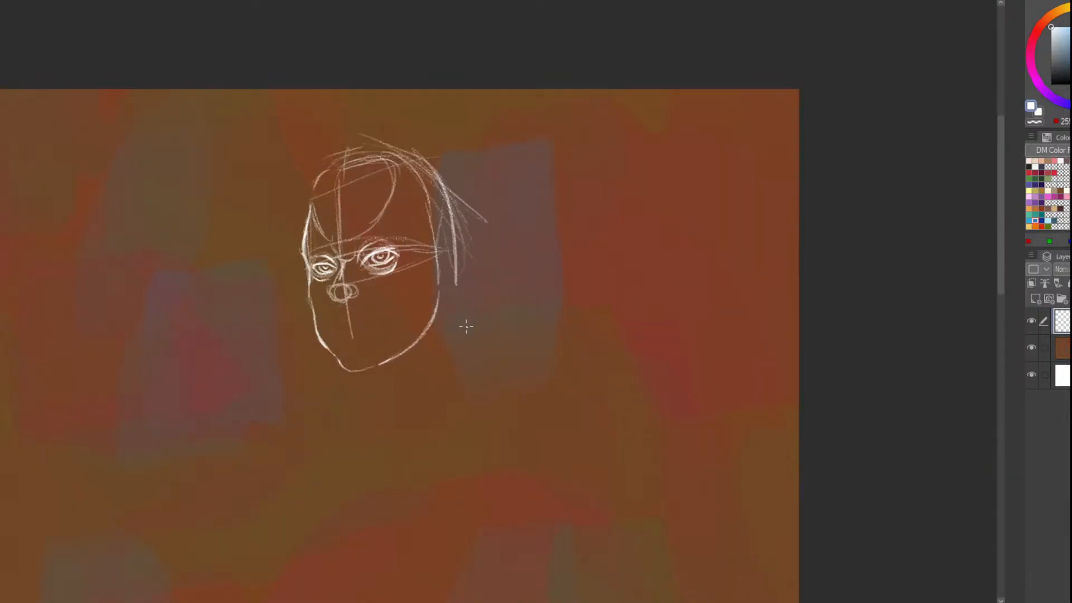
scroll(466, 327, "up", 1)
scroll(466, 326, "down", 1)
scroll(466, 327, "up", 2)
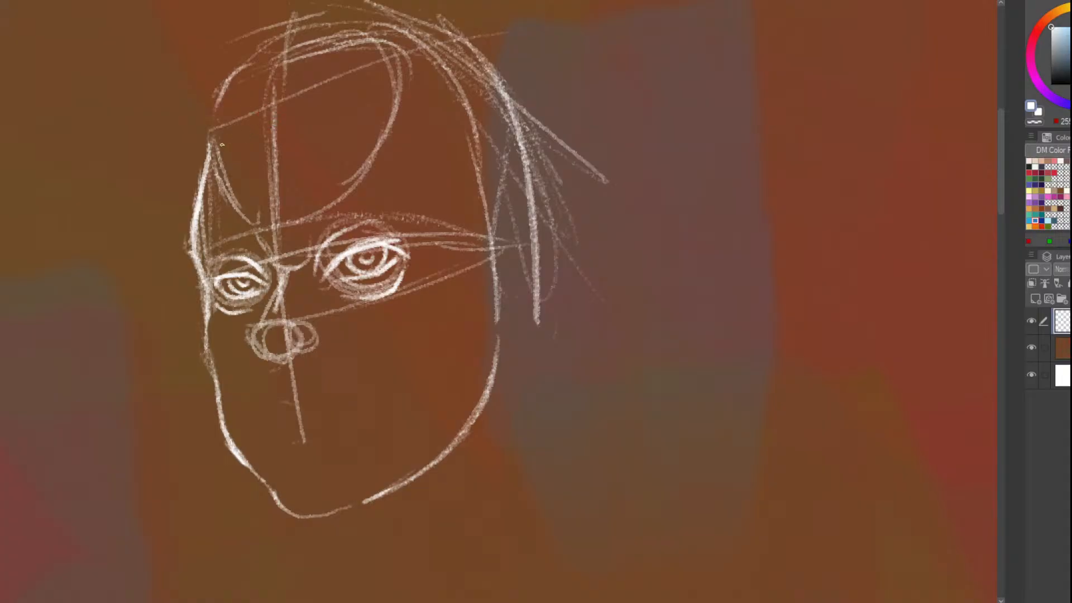
scroll(261, 130, "down", 2)
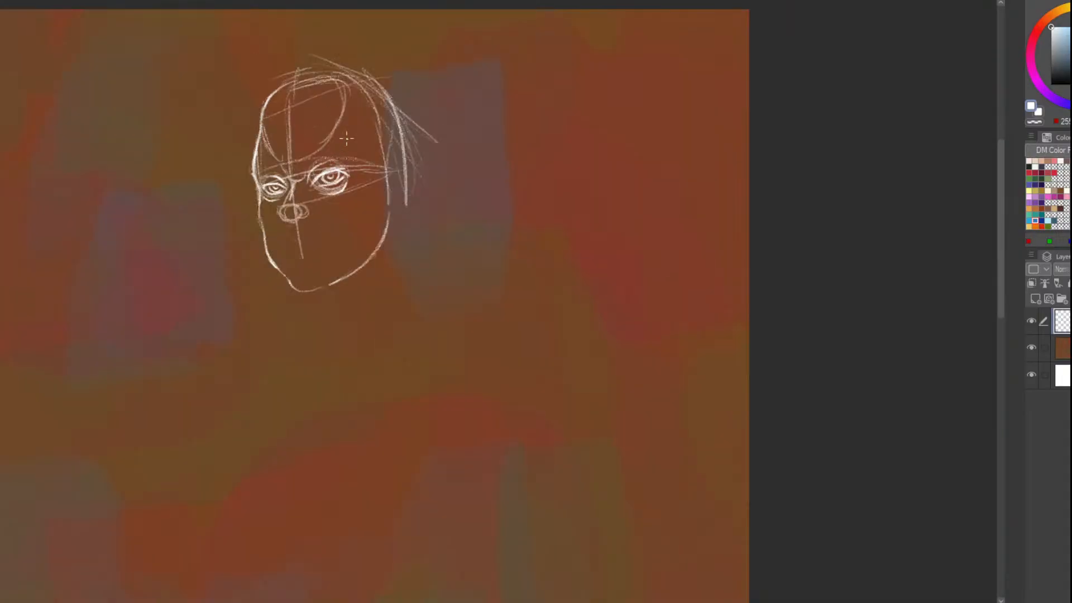
Erase the near jawline and redraw its upper part as a line curving inward below the temple
scroll(378, 222, "up", 2)
mouse_move(418, 282)
left_mouse_down()
mouse_move(413, 326)
mouse_move(305, 427)
left_mouse_up()
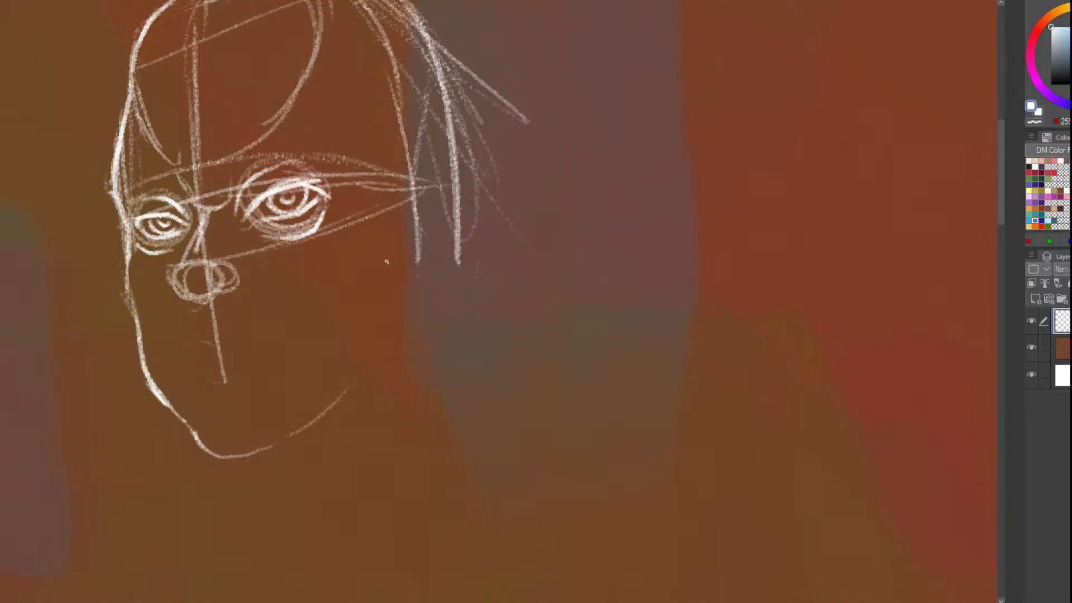
left_click_drag(416, 250, 397, 317)
scroll(337, 132, "down", 2)
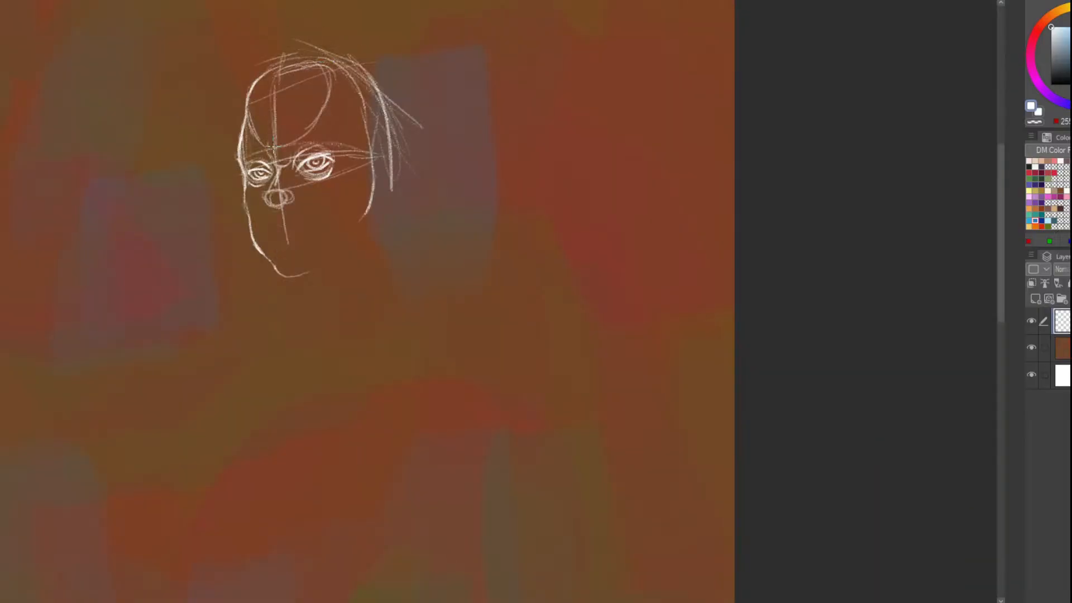
Reshape the far cheek and jaw into a straighter, cleaner line tapering to a narrower chin
scroll(313, 329, "up", 1)
mouse_move(313, 329)
left_mouse_down()
mouse_move(323, 327)
mouse_move(286, 328)
left_mouse_up()
scroll(287, 327, "up", 2)
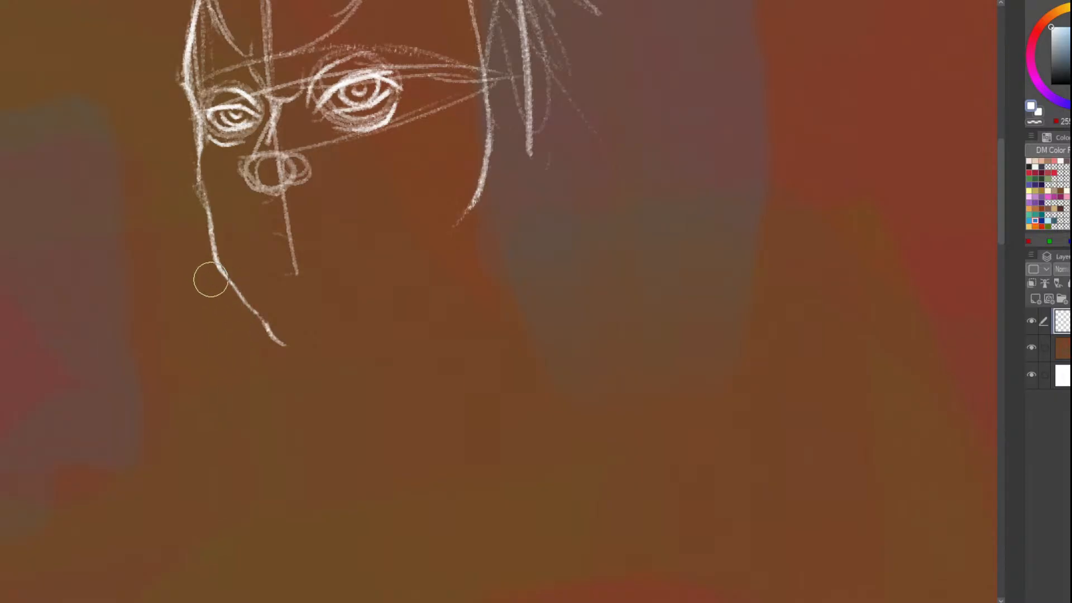
left_click_drag(217, 291, 275, 333)
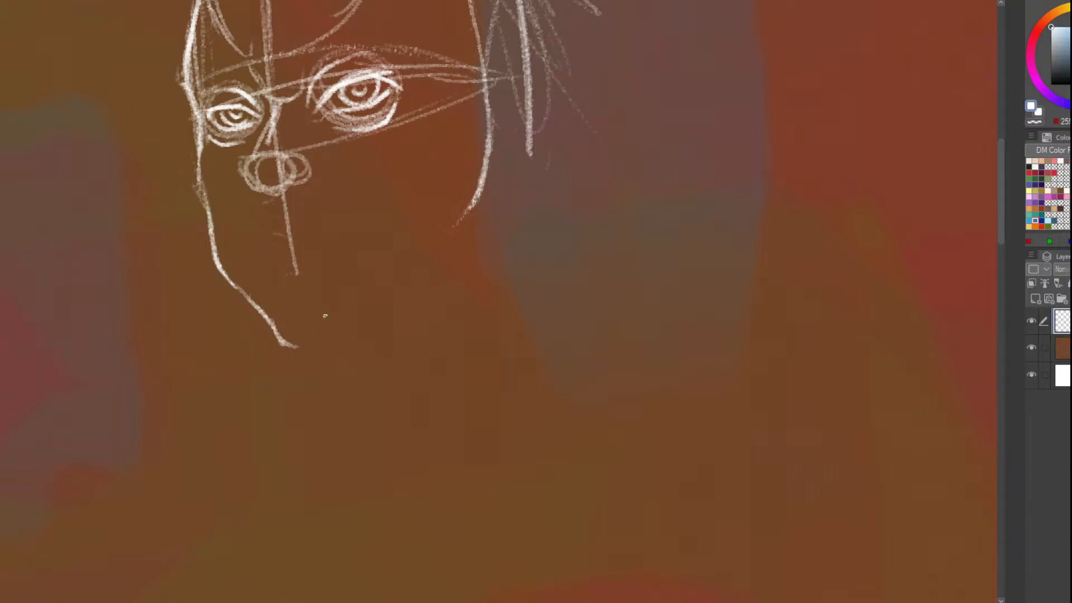
Draw the near ear's outer curve and inner fold beside the jaw, level with the eyes and nose
scroll(425, 239, "down", 5)
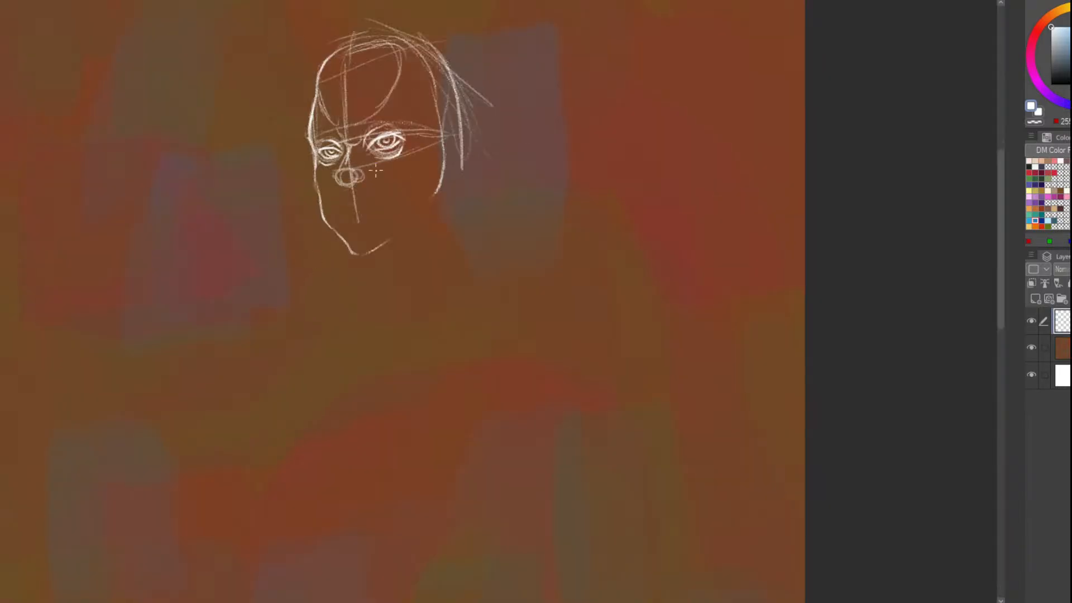
scroll(425, 239, "up", 5)
mouse_move(430, 191)
left_mouse_down()
mouse_move(488, 252)
mouse_move(431, 266)
mouse_move(483, 258)
mouse_move(455, 227)
mouse_move(443, 246)
mouse_move(440, 227)
mouse_move(428, 246)
mouse_move(445, 255)
left_mouse_up()
key("e")
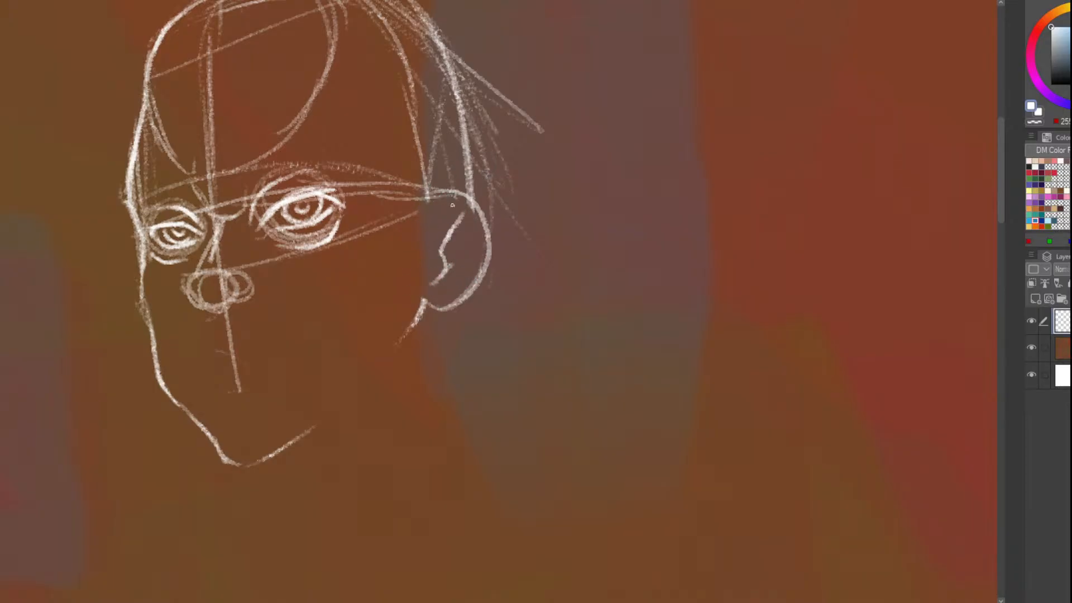
Draw the near ear's inner rim curve and add short fold strokes inside it
mouse_move(446, 238)
left_mouse_down()
mouse_move(444, 254)
mouse_move(457, 209)
left_mouse_up()
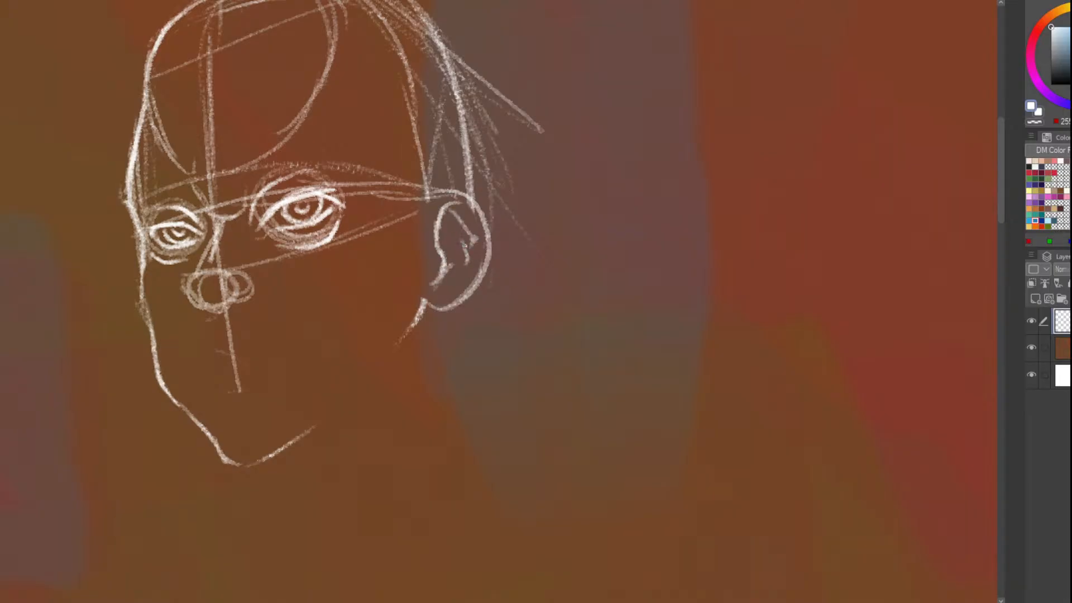
scroll(447, 232, "down", 1)
scroll(447, 233, "up", 2)
left_click_drag(446, 231, 441, 252)
scroll(414, 192, "down", 2)
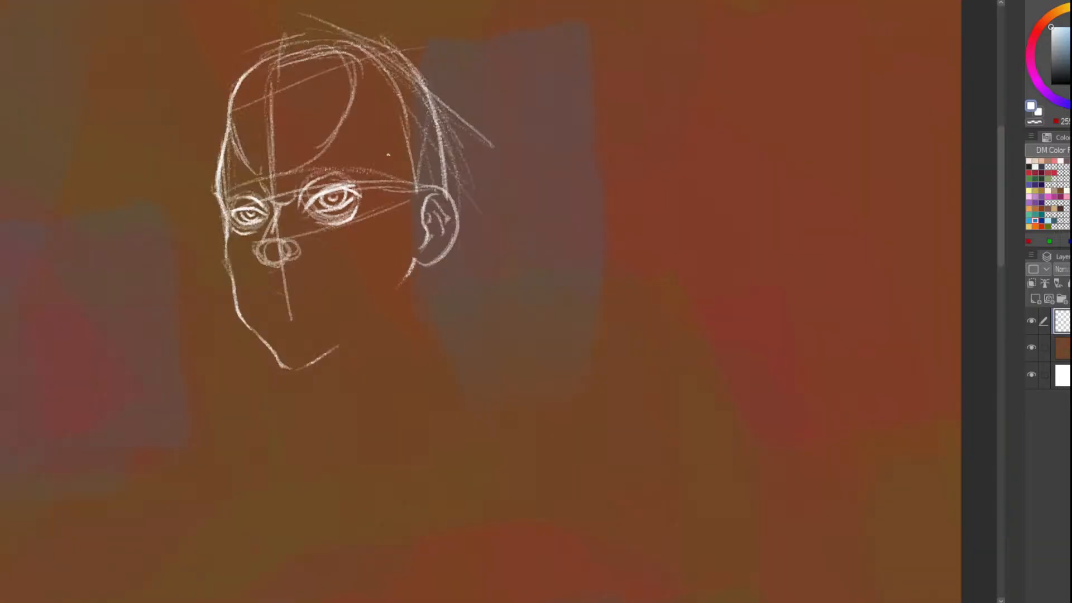
Extend the near jawline below the ear and add a short stroke along the underside of the chin
scroll(384, 153, "down", 1)
scroll(388, 178, "down", 1)
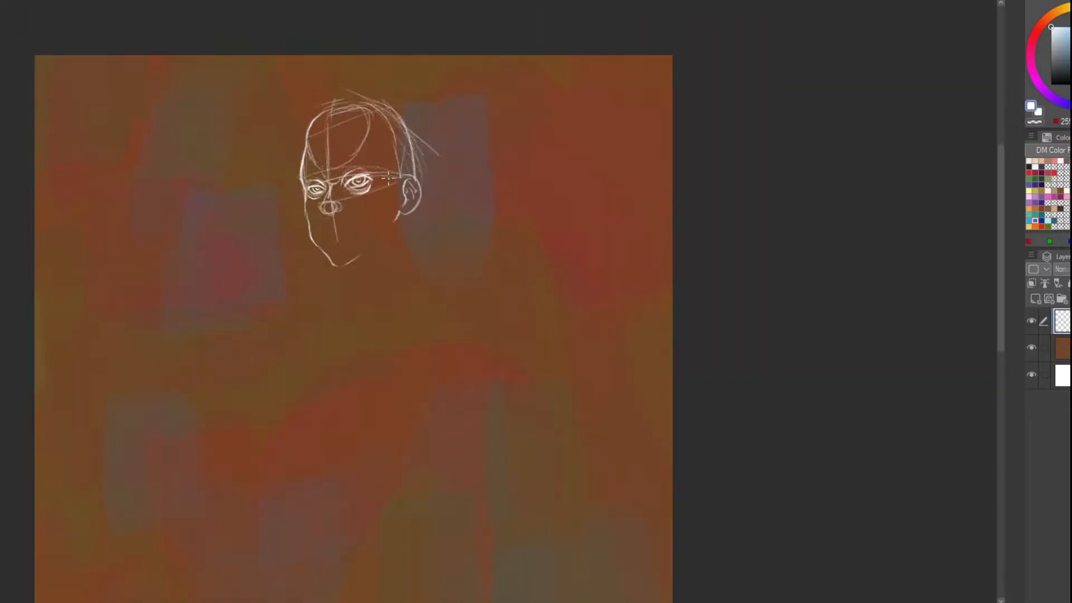
scroll(391, 226, "up", 1)
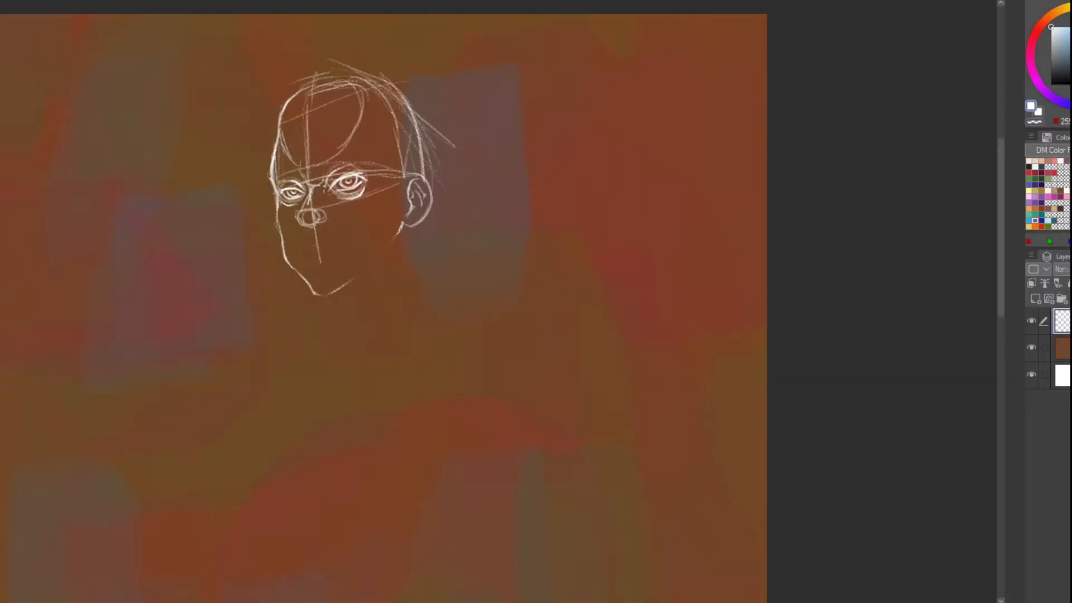
scroll(369, 153, "up", 1)
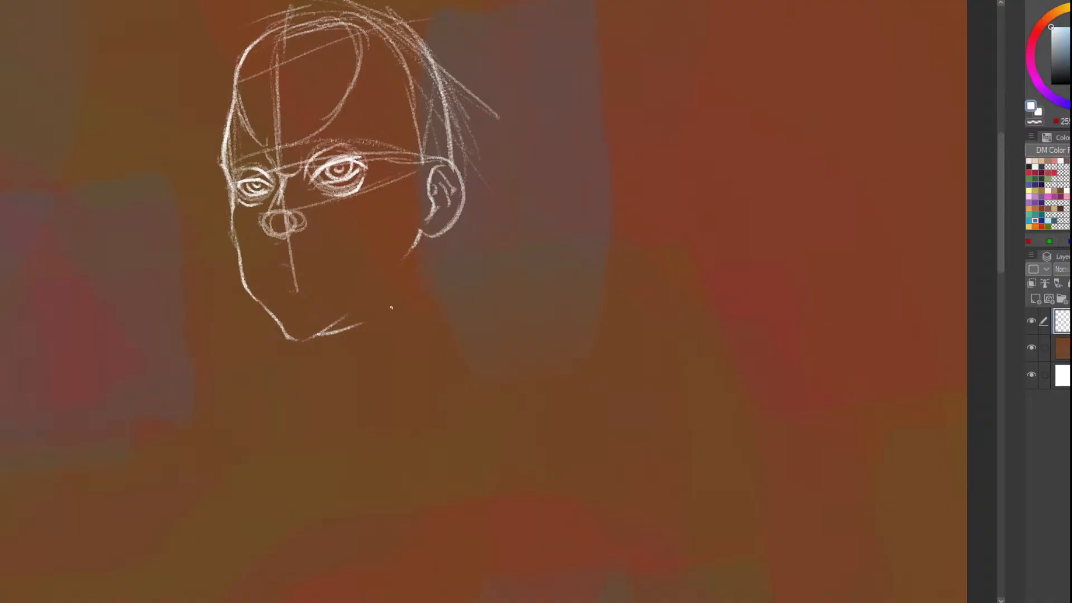
scroll(379, 223, "down", 2)
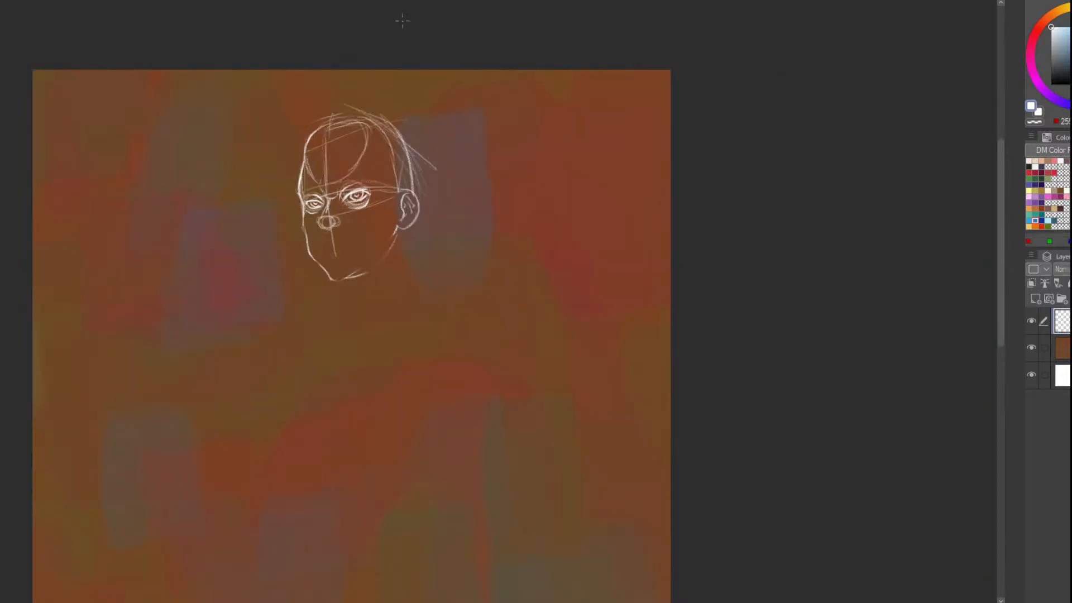
Draw the back of the skull as a bold curve from the crown down behind the near ear
scroll(403, 69, "up", 2)
mouse_move(414, 83)
left_mouse_down()
mouse_move(438, 206)
mouse_move(437, 276)
mouse_move(413, 299)
left_mouse_up()
left_click_drag(446, 184, 414, 299)
mouse_move(445, 223)
left_mouse_down()
mouse_move(429, 106)
mouse_move(364, 59)
left_mouse_up()
Erase the construction lines across the near temple, the brow and the area around the eyes
key("e")
mouse_move(414, 88)
left_mouse_down()
mouse_move(324, 52)
mouse_move(403, 157)
mouse_move(421, 125)
mouse_move(424, 160)
mouse_move(395, 131)
mouse_move(383, 210)
mouse_move(376, 163)
mouse_move(359, 211)
mouse_move(309, 229)
mouse_move(295, 198)
mouse_move(350, 189)
mouse_move(282, 182)
mouse_move(250, 260)
mouse_move(267, 258)
mouse_move(224, 249)
mouse_move(257, 205)
mouse_move(252, 226)
mouse_move(269, 166)
left_mouse_up()
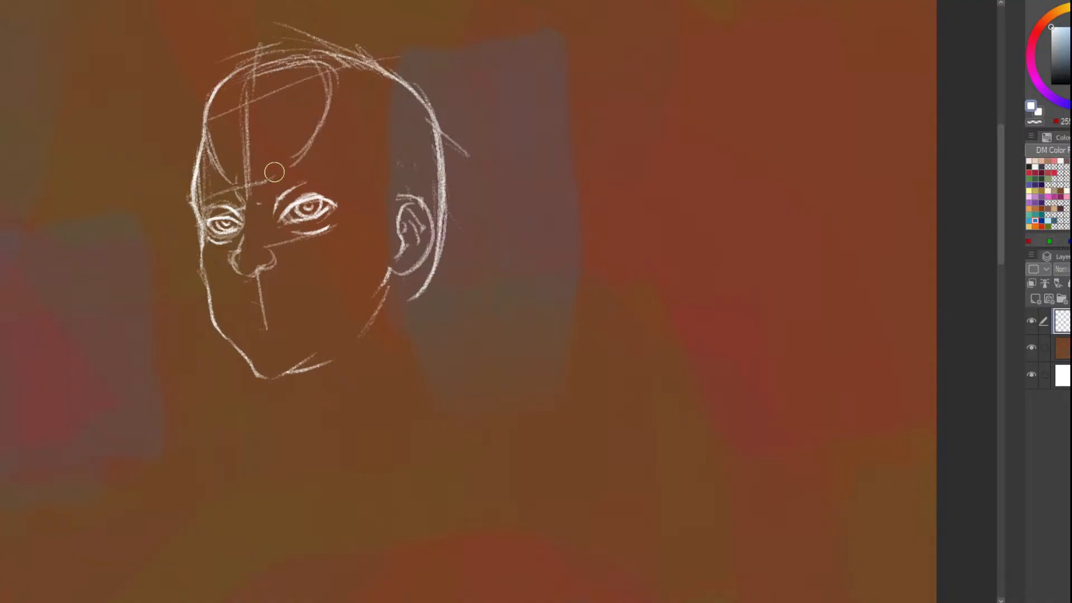
scroll(269, 167, "down", 3)
scroll(246, 158, "up", 2)
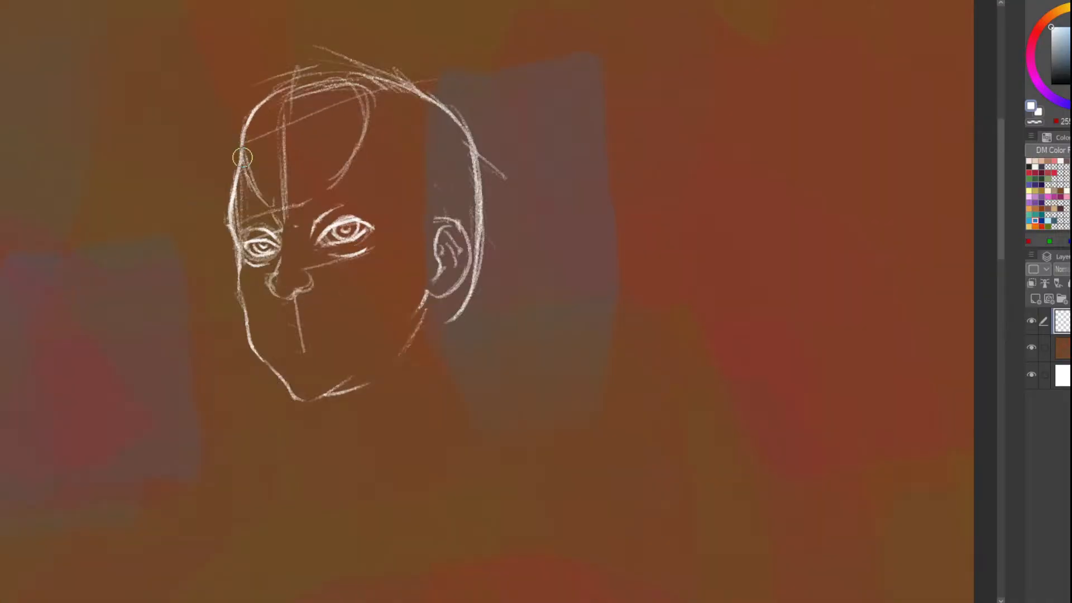
scroll(251, 173, "down", 3)
scroll(254, 175, "up", 1)
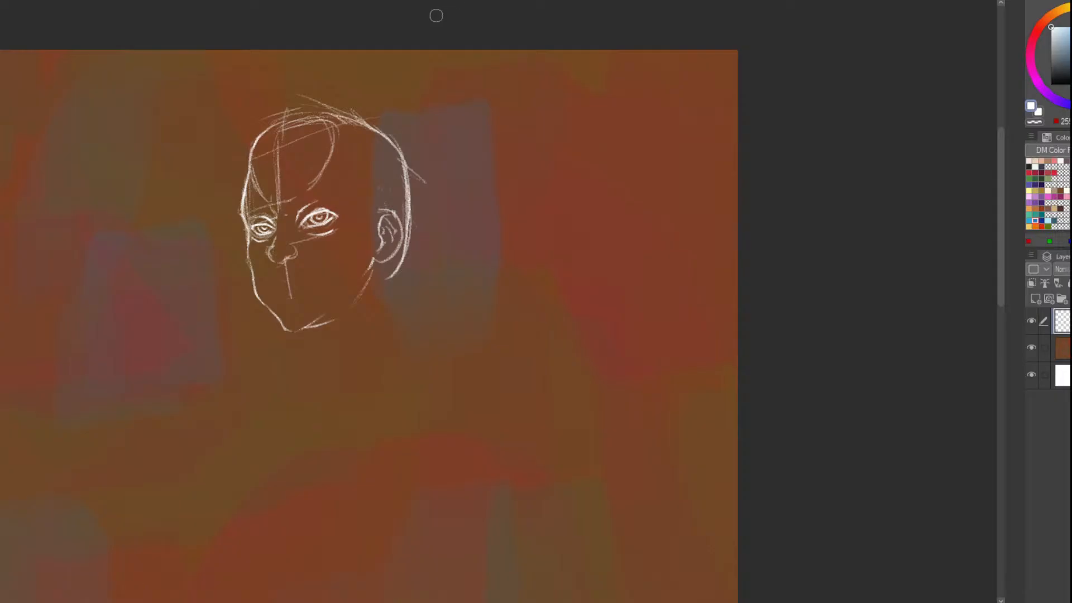
scroll(274, 212, "up", 2)
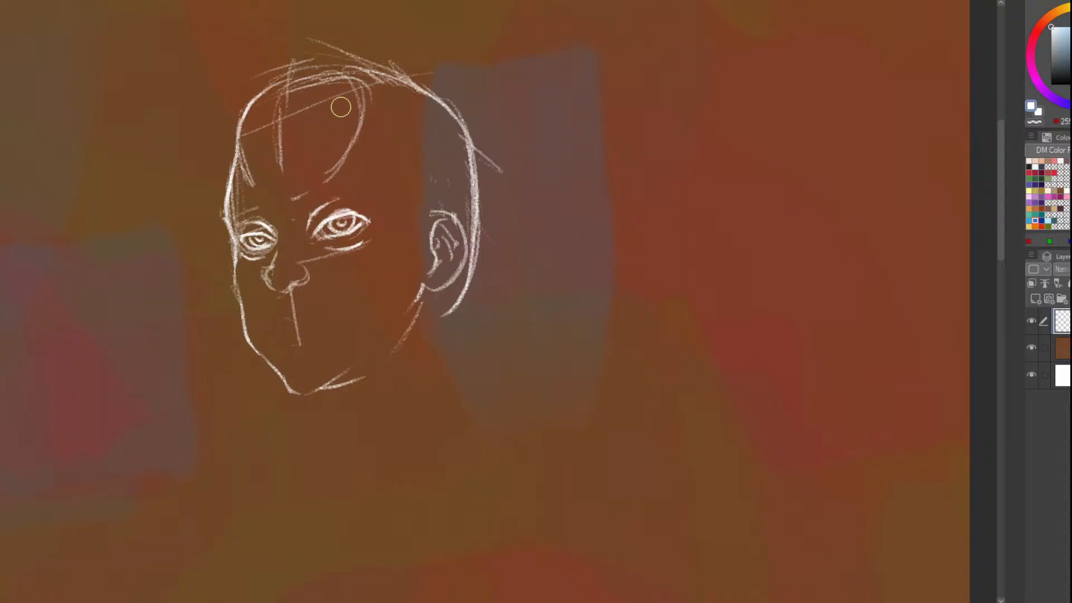
Erase the oval, centre line and cross guideline on the forehead, using a smaller eraser for the brow area
mouse_move(341, 107)
left_mouse_down()
mouse_move(297, 159)
mouse_move(287, 201)
mouse_move(353, 96)
mouse_move(343, 140)
mouse_move(371, 104)
mouse_move(265, 105)
mouse_move(288, 168)
mouse_move(274, 160)
mouse_move(267, 226)
left_mouse_up()
key("bracketleft")
key("bracketleft")
key("bracketleft")
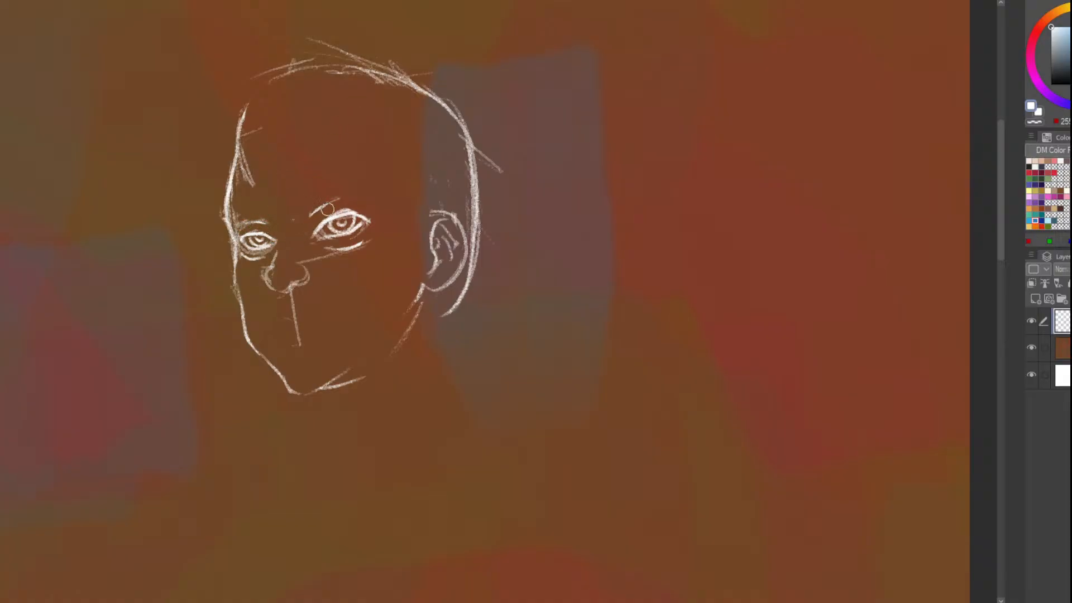
scroll(356, 167, "down", 1)
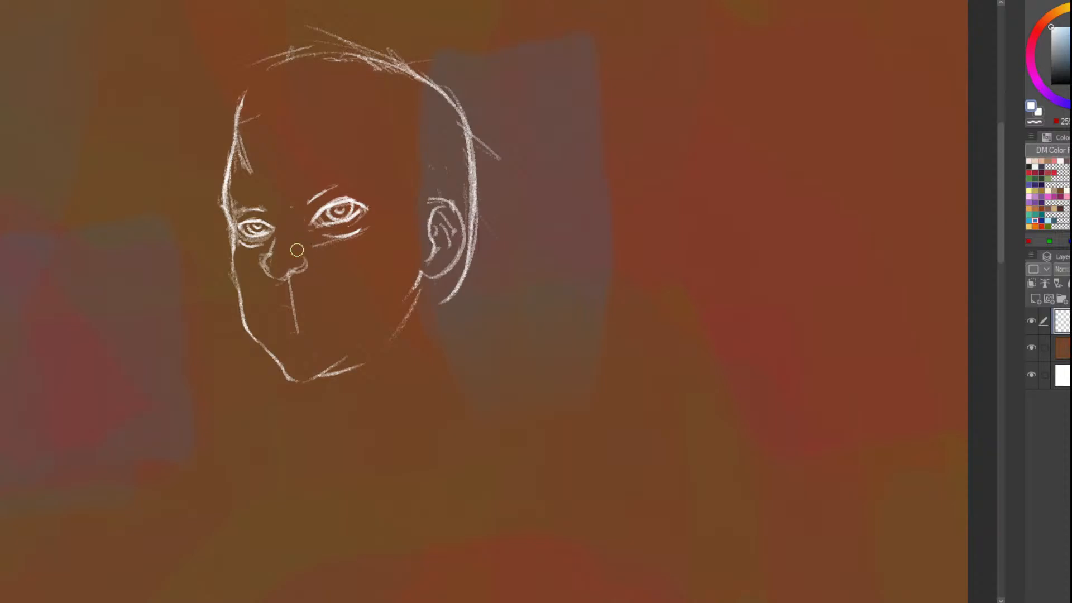
Erase the old nose outline and the vertical centre line beneath it
mouse_move(290, 271)
left_mouse_down()
mouse_move(300, 313)
mouse_move(295, 254)
left_mouse_up()
scroll(305, 261, "up", 3)
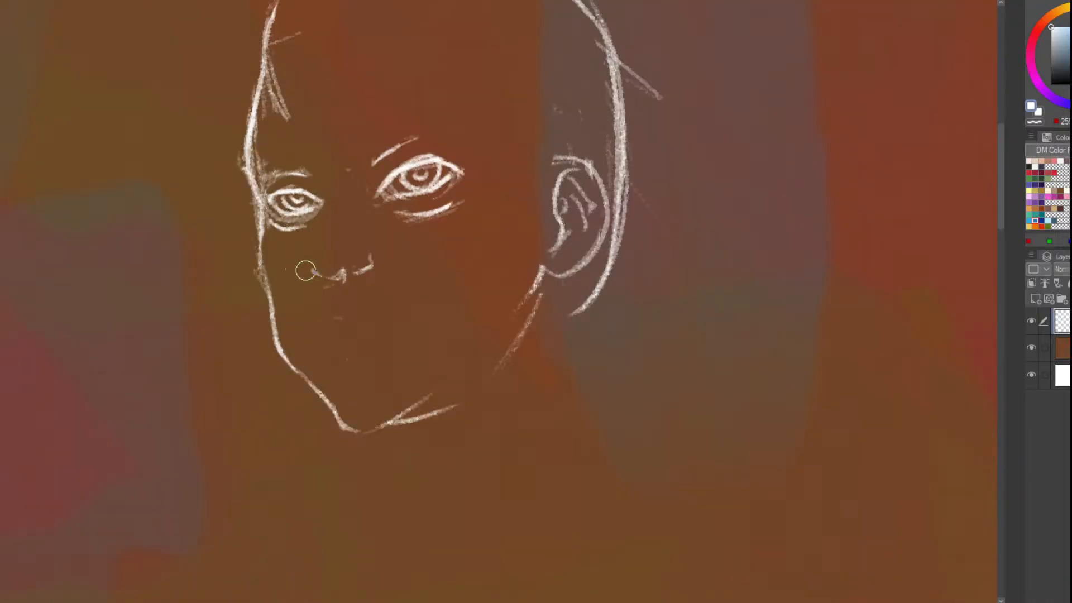
left_click_drag(305, 271, 342, 275)
scroll(353, 240, "down", 1)
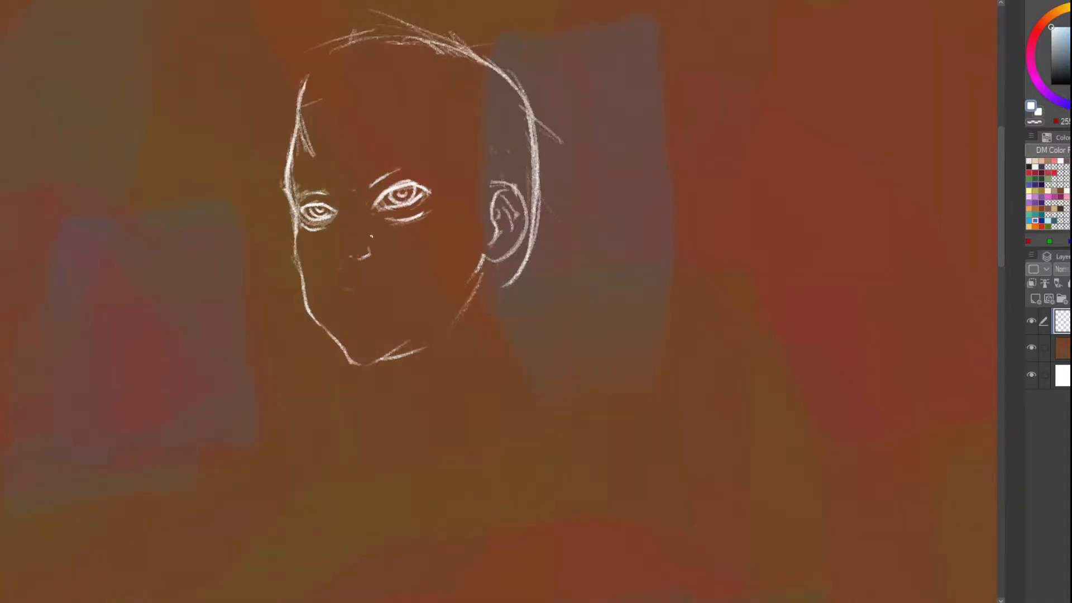
scroll(359, 245, "up", 1)
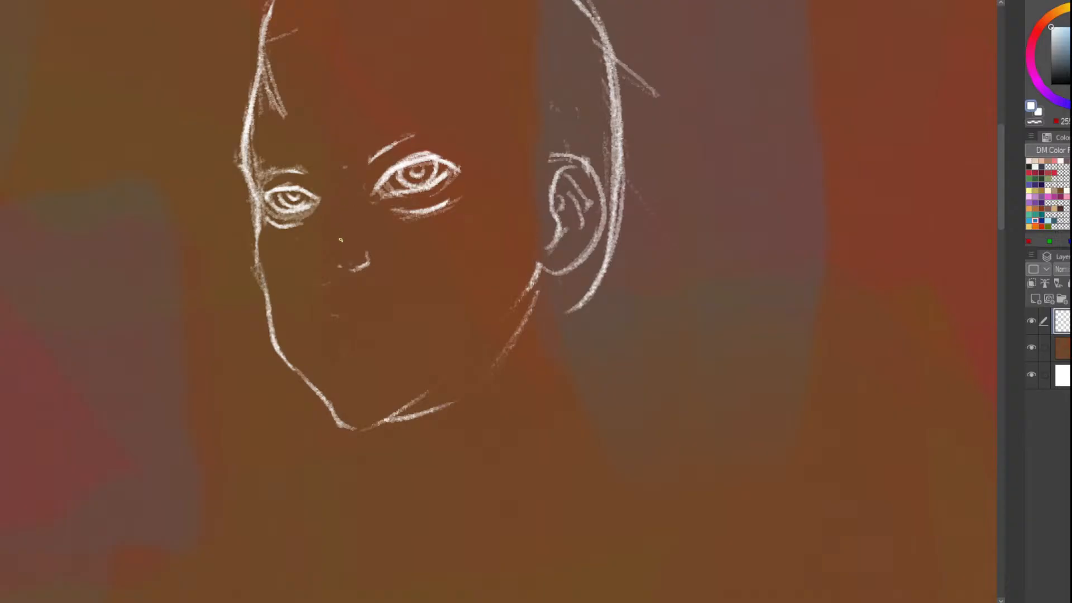
Construct a new nose with a circle for the tip, side wings and two bridge lines rising between the eyes
left_click_drag(334, 285, 309, 252)
key("ctrl+z")
mouse_move(314, 251)
left_mouse_down()
mouse_move(345, 245)
mouse_move(351, 270)
mouse_move(359, 255)
left_mouse_up()
key("e")
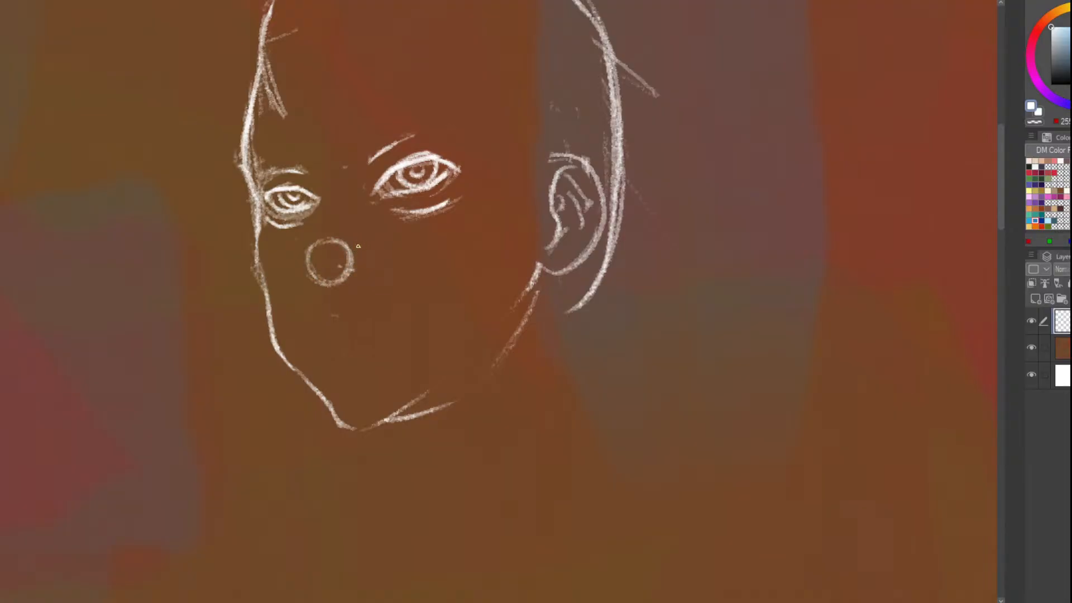
key("ctrl+z")
key("ctrl+z")
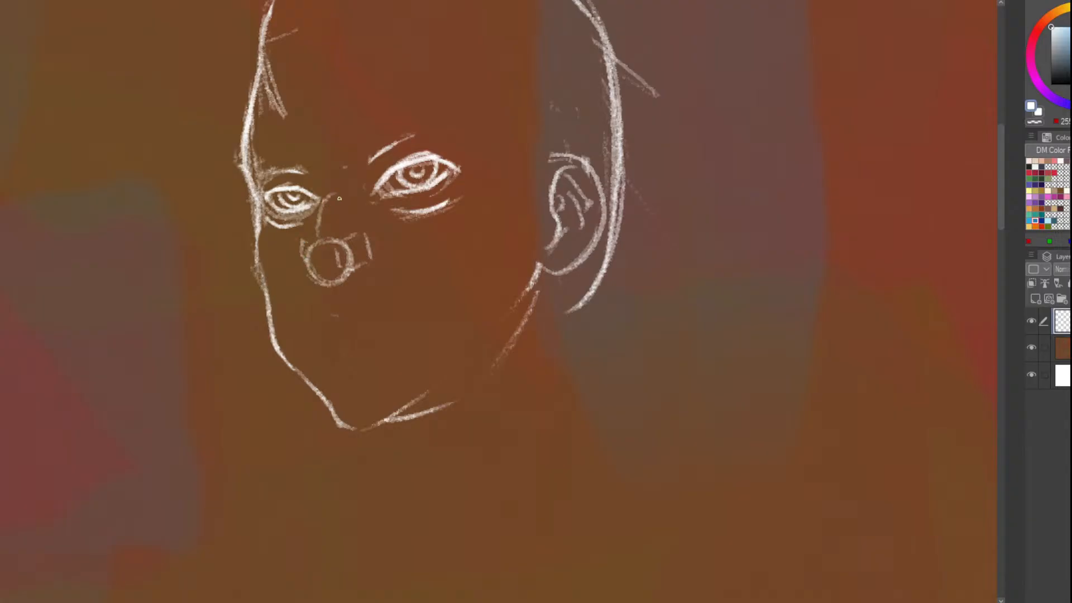
left_click_drag(330, 188, 344, 240)
left_click_drag(337, 193, 323, 195)
Erase the upper part of the nose circle and the boxy wing lines, keeping the tip's lower contour and the bridge
scroll(346, 148, "down", 5)
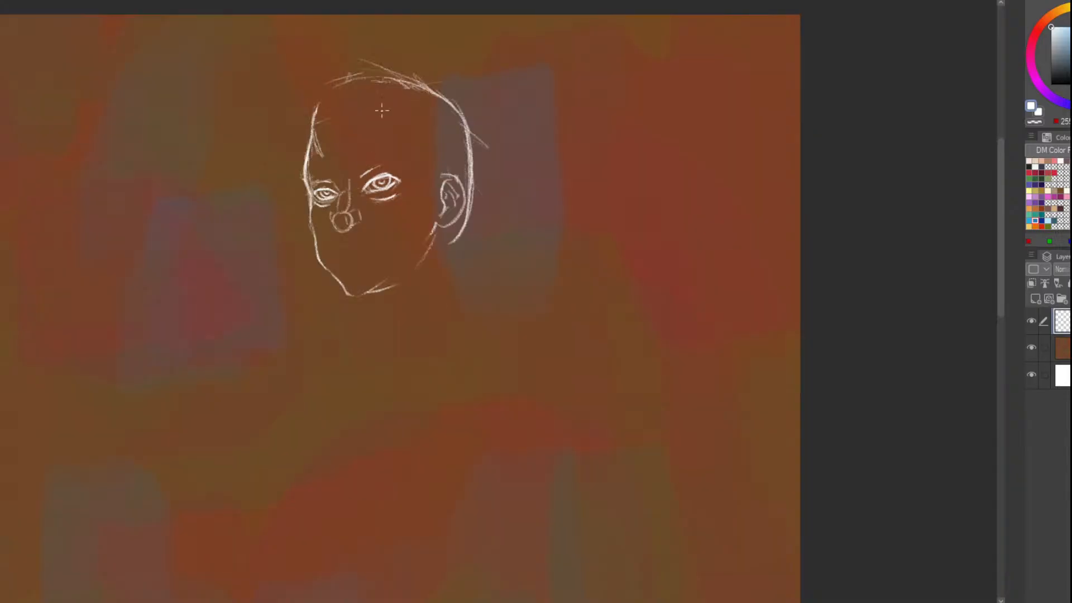
scroll(383, 108, "up", 5)
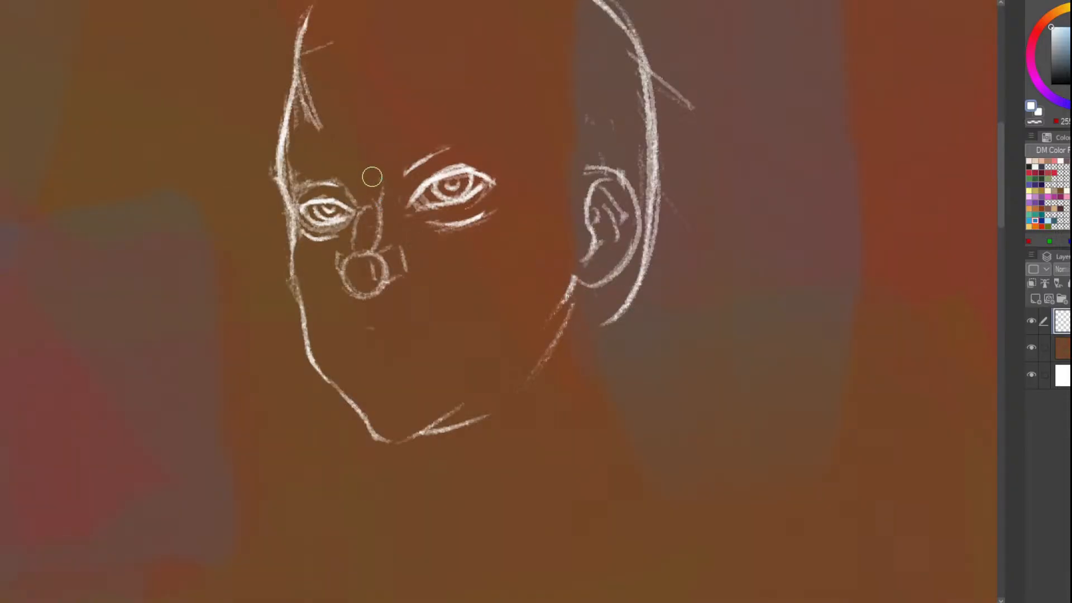
mouse_move(372, 177)
left_mouse_down()
mouse_move(367, 281)
mouse_move(375, 258)
mouse_move(336, 250)
mouse_move(351, 266)
mouse_move(341, 255)
left_mouse_up()
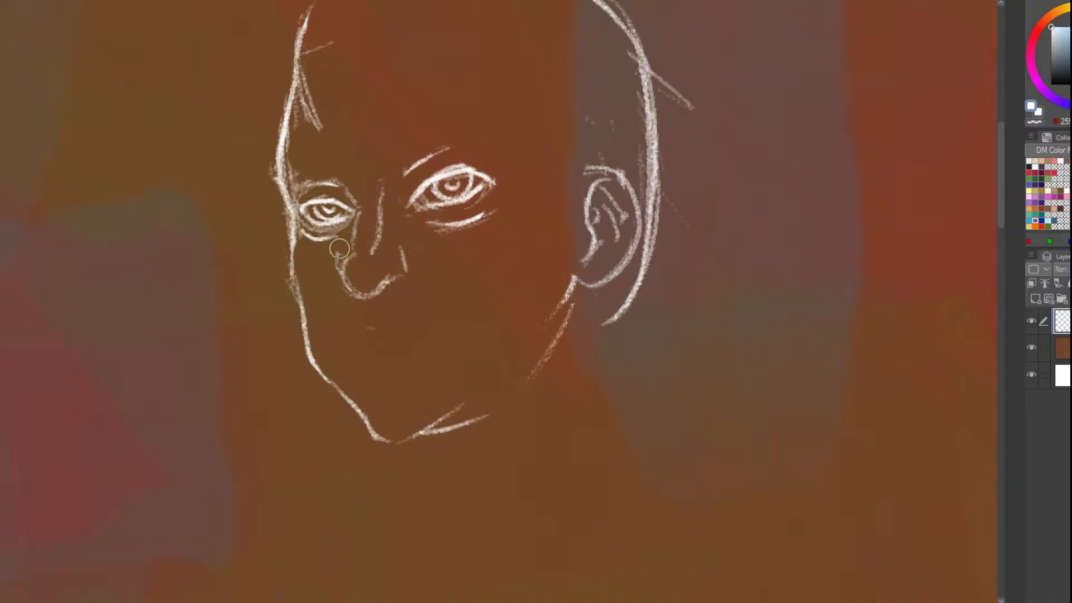
scroll(401, 263, "down", 2)
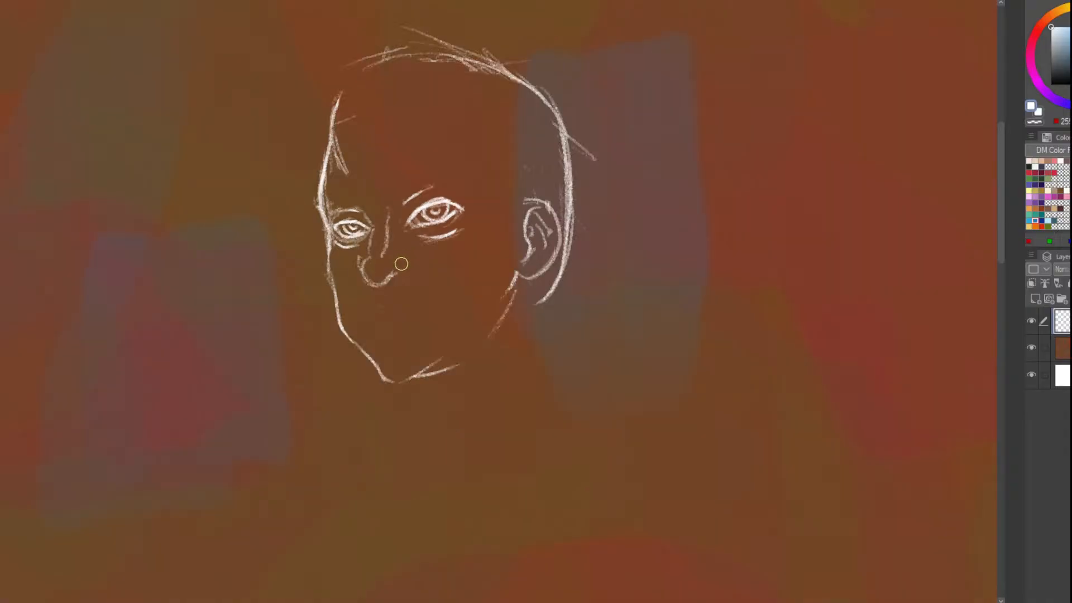
scroll(401, 264, "up", 2)
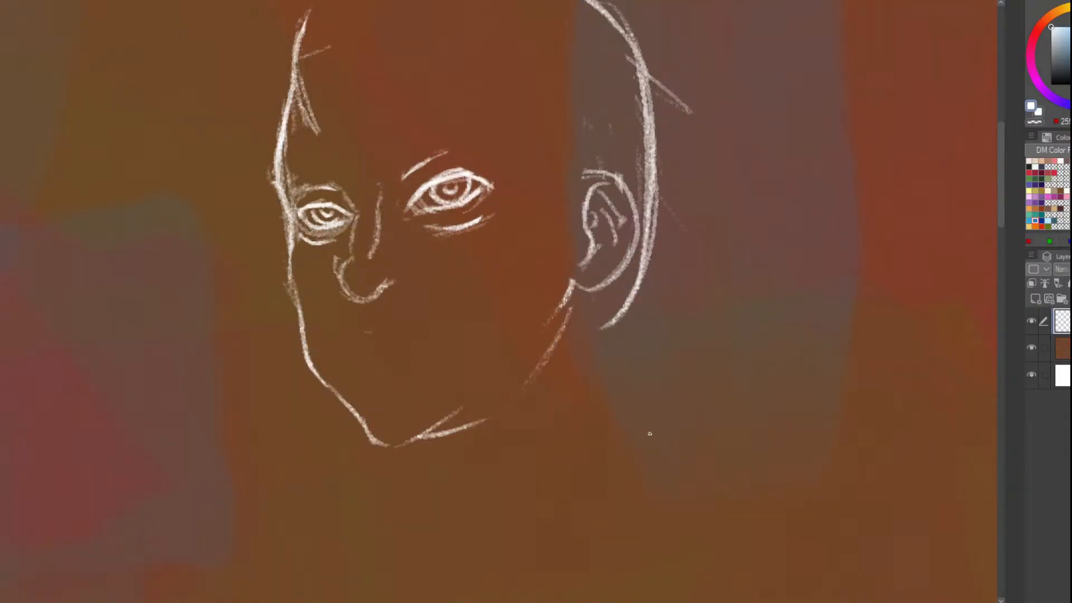
Redraw both nostril wings as simple rounded curves on either side of the nose tip
scroll(391, 290, "up", 2)
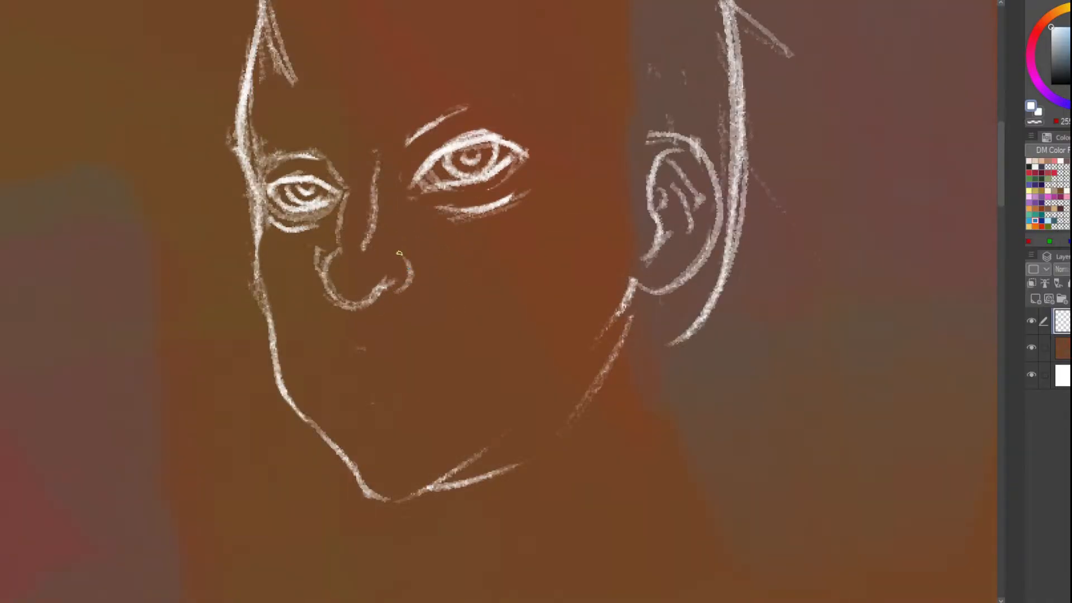
key("ctrl+z")
left_click_drag(399, 250, 412, 269)
key("ctrl+z")
left_click_drag(332, 249, 326, 284)
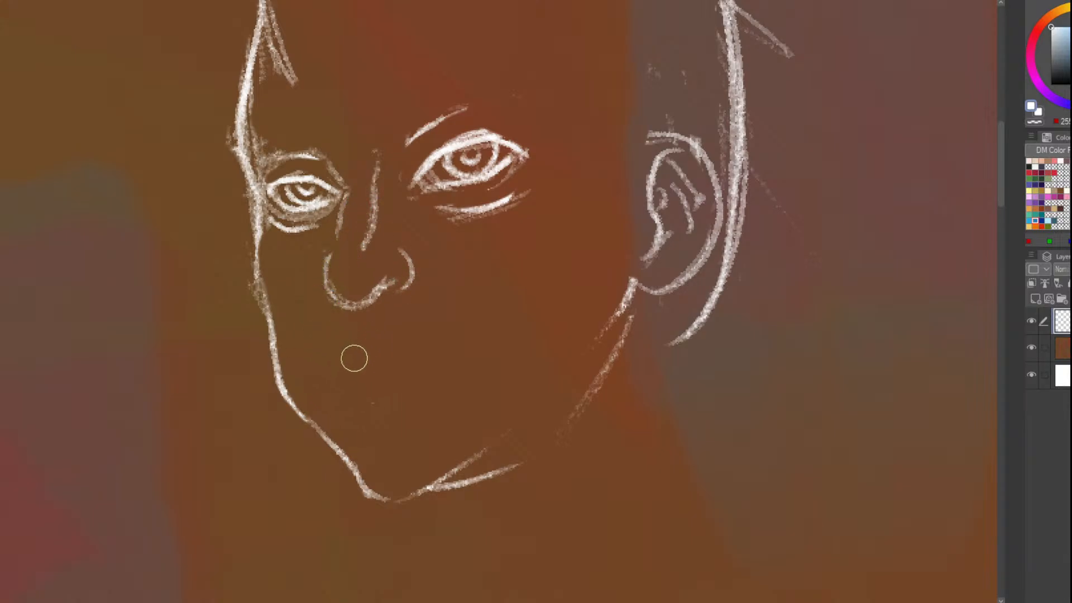
Try a mouth below the nose, drawing the centre line, upper and lower lip curves and a crease above the chin
scroll(352, 251, "down", 5)
scroll(347, 221, "up", 5)
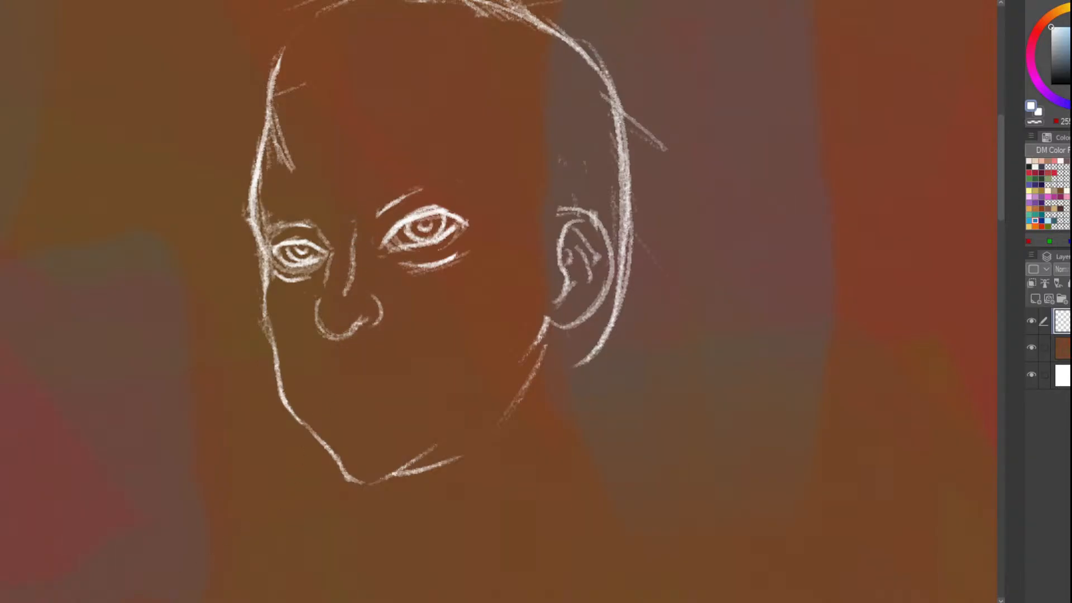
left_click_drag(542, 577, 148, 581)
mouse_move(387, 206)
left_mouse_down()
mouse_move(275, 281)
mouse_move(306, 325)
mouse_move(295, 288)
mouse_move(286, 292)
mouse_move(250, 242)
left_mouse_up()
scroll(323, 258, "up", 2)
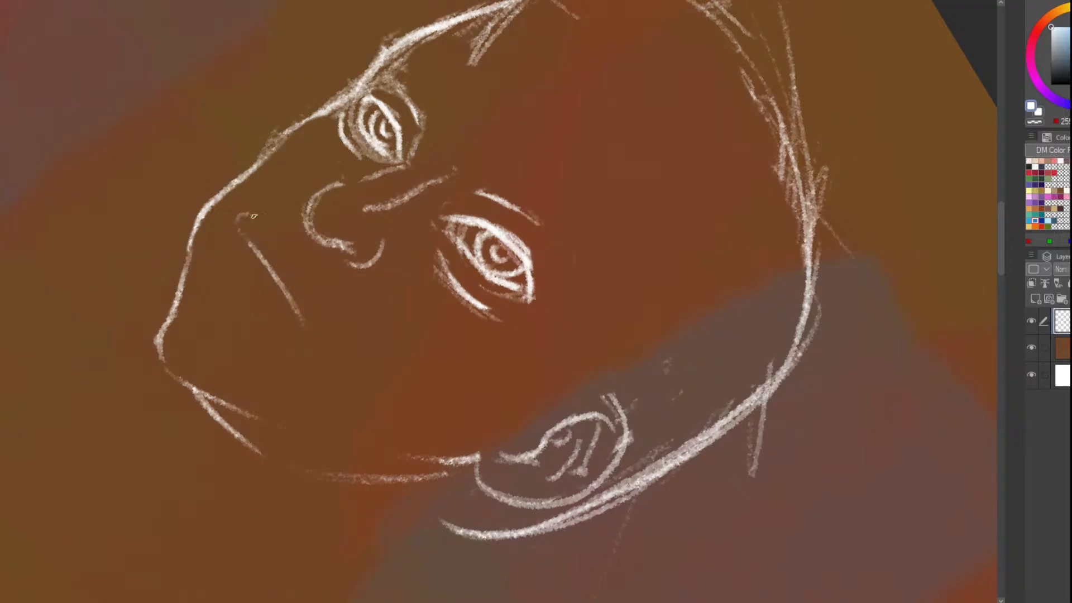
key("ctrl+z")
mouse_move(239, 226)
left_mouse_down()
mouse_move(280, 250)
mouse_move(301, 308)
left_mouse_up()
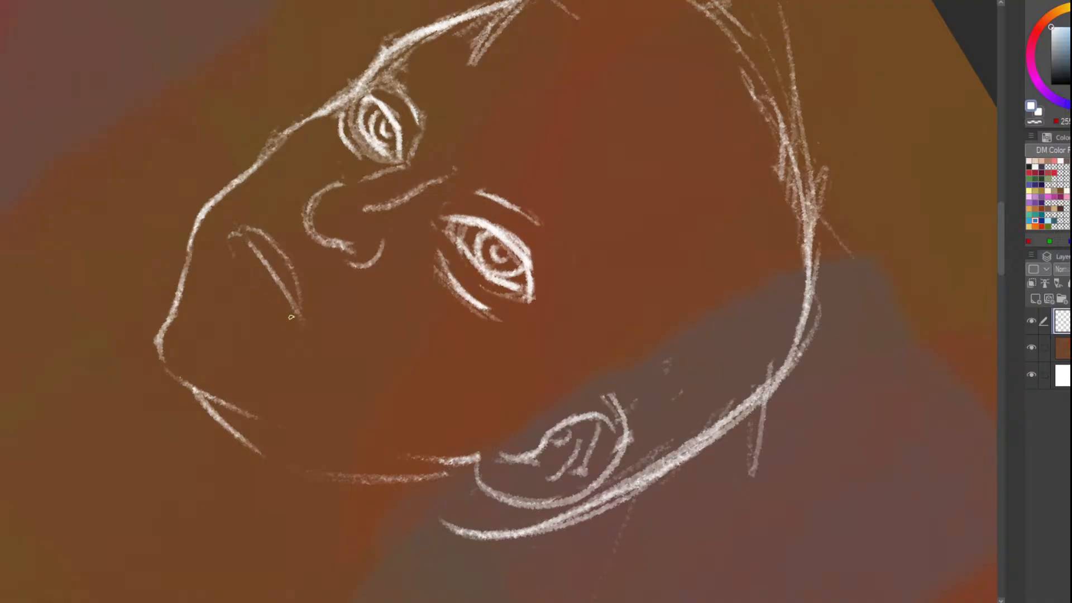
left_click_drag(268, 300, 235, 241)
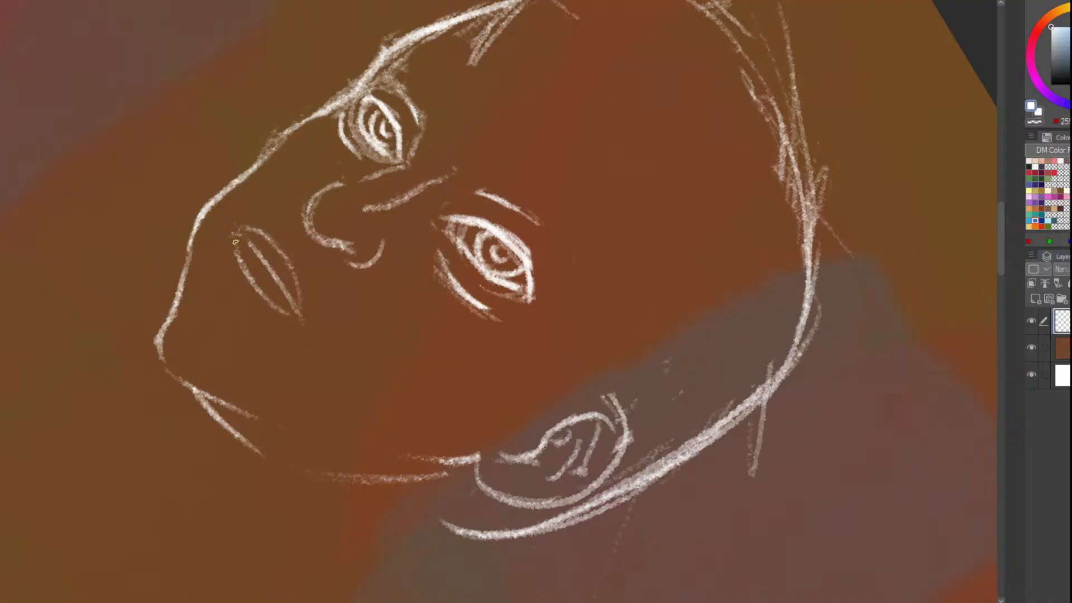
left_click_drag(216, 296, 235, 333)
scroll(259, 357, "down", 5)
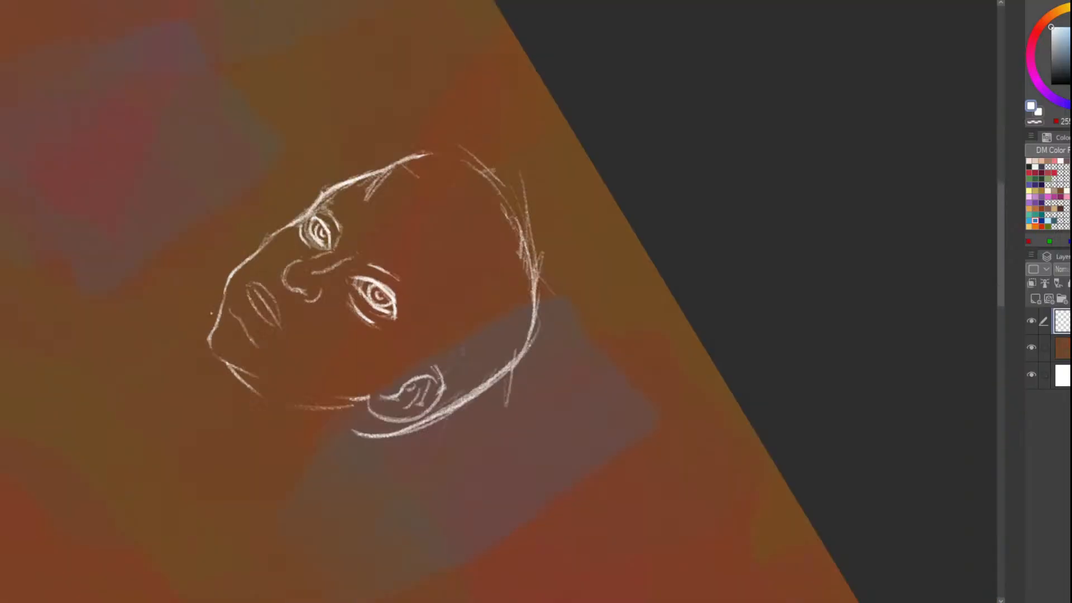
scroll(230, 368, "up", 4)
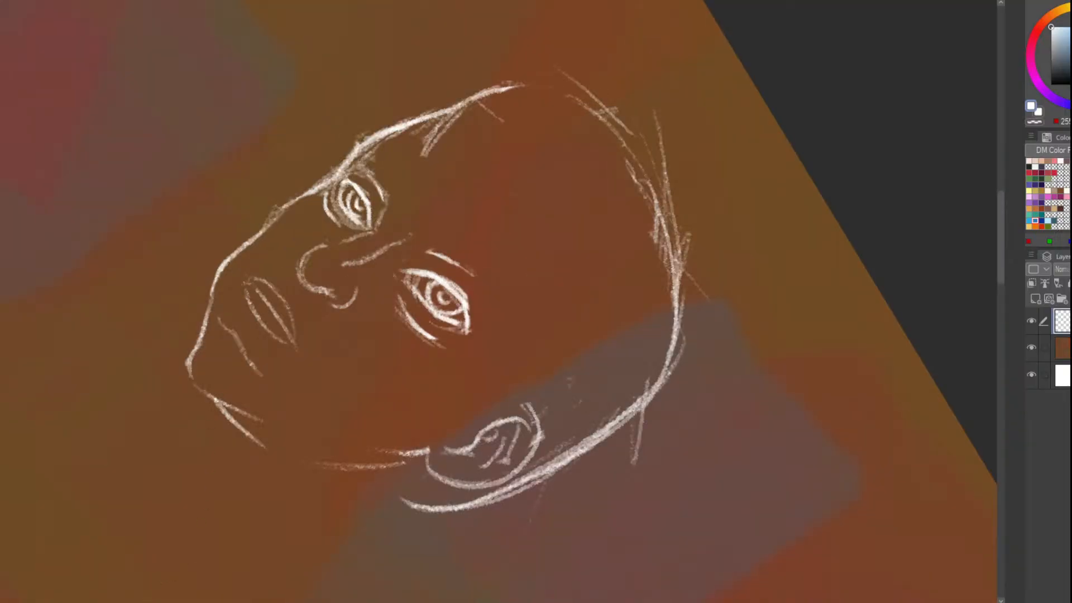
Erase both lips and the crease between the mouth and chin
left_click_drag(452, 49, 246, 348)
scroll(246, 349, "down", 4)
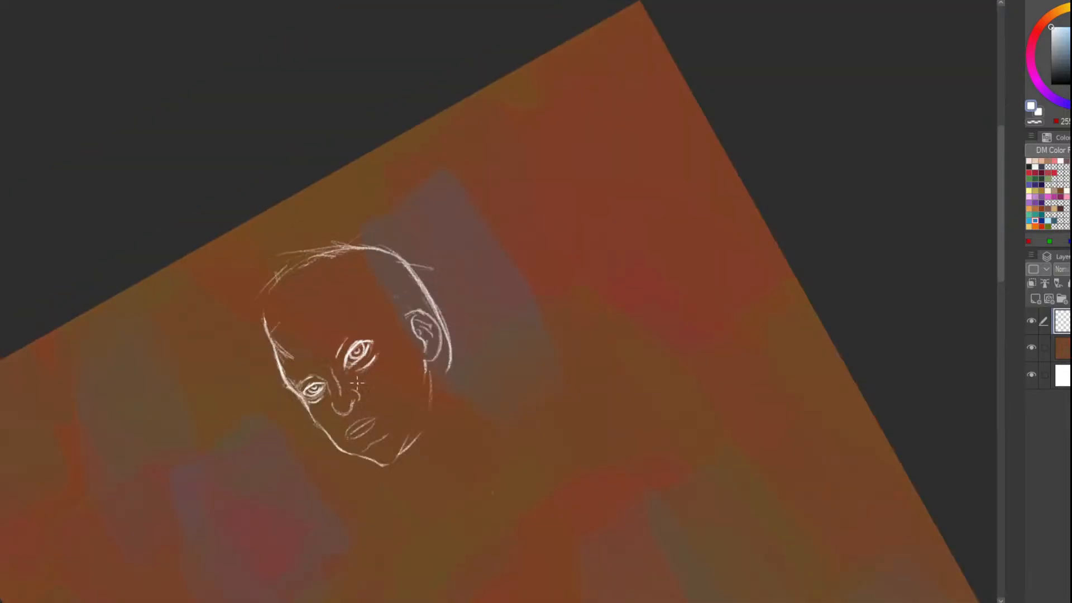
scroll(357, 434, "up", 6)
scroll(585, 447, "down", 4)
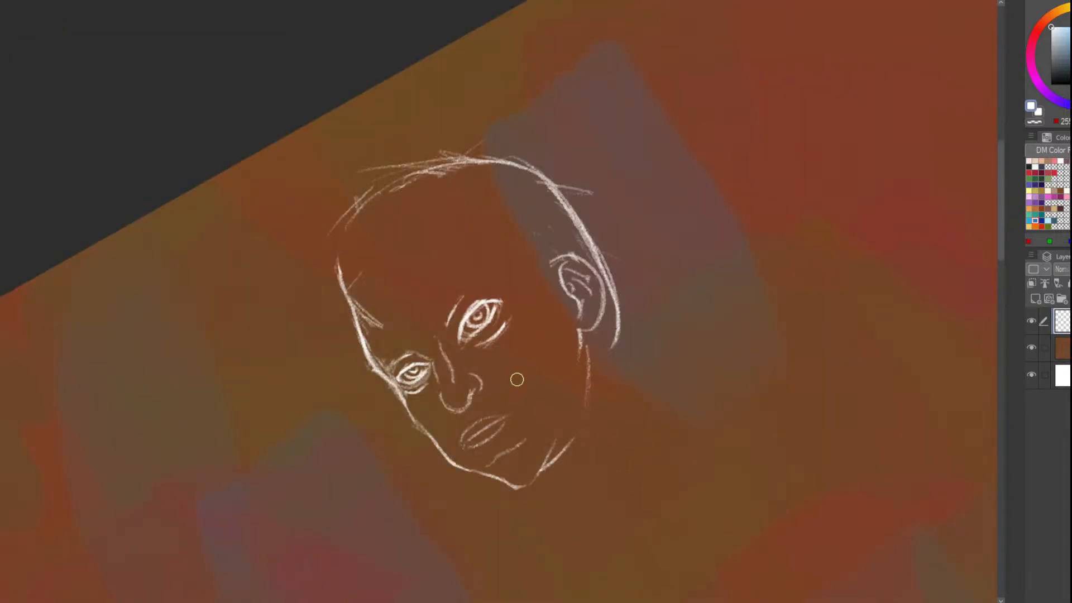
scroll(487, 369, "up", 2)
mouse_move(464, 458)
left_mouse_down()
mouse_move(440, 479)
mouse_move(521, 433)
mouse_move(461, 478)
left_mouse_up()
scroll(460, 478, "down", 2)
scroll(491, 419, "up", 6)
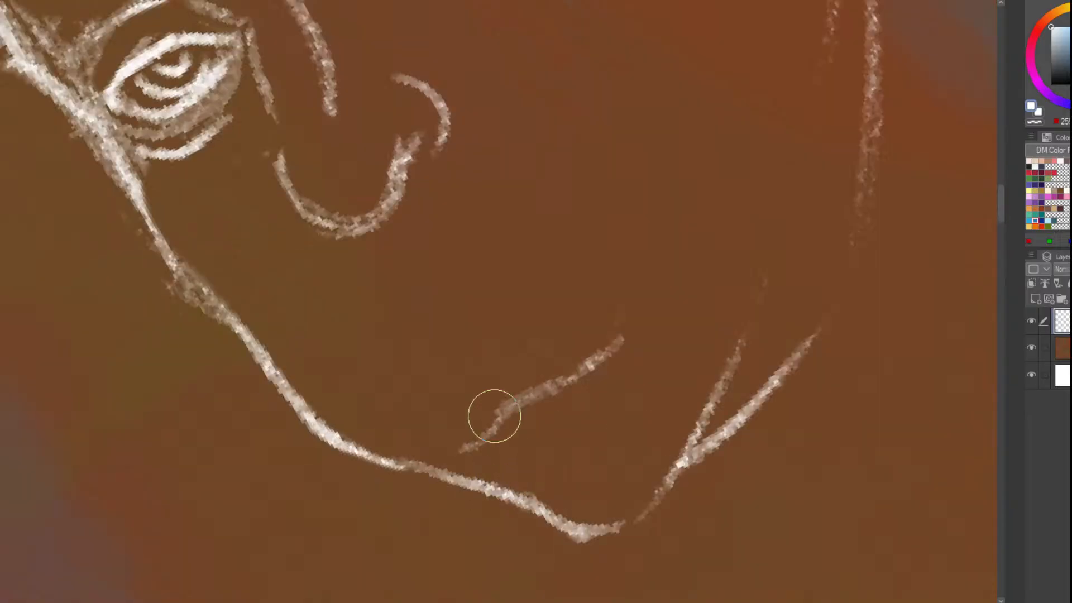
scroll(386, 302, "down", 5)
scroll(391, 304, "up", 2)
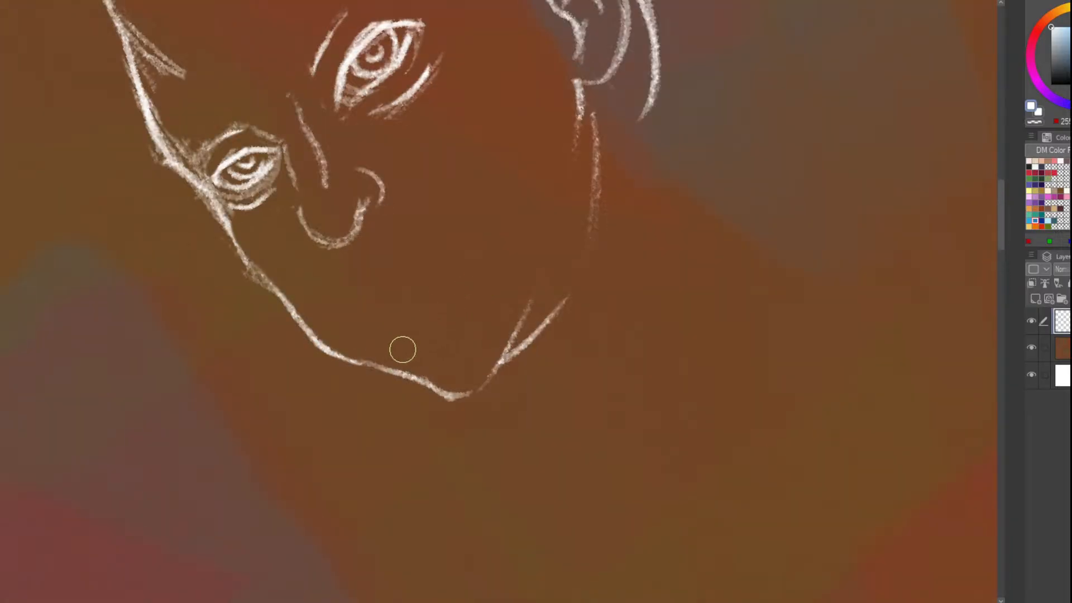
Try a mouth below the nose with short strokes for the centre line and the upper lip
left_click_drag(405, 235, 375, 246)
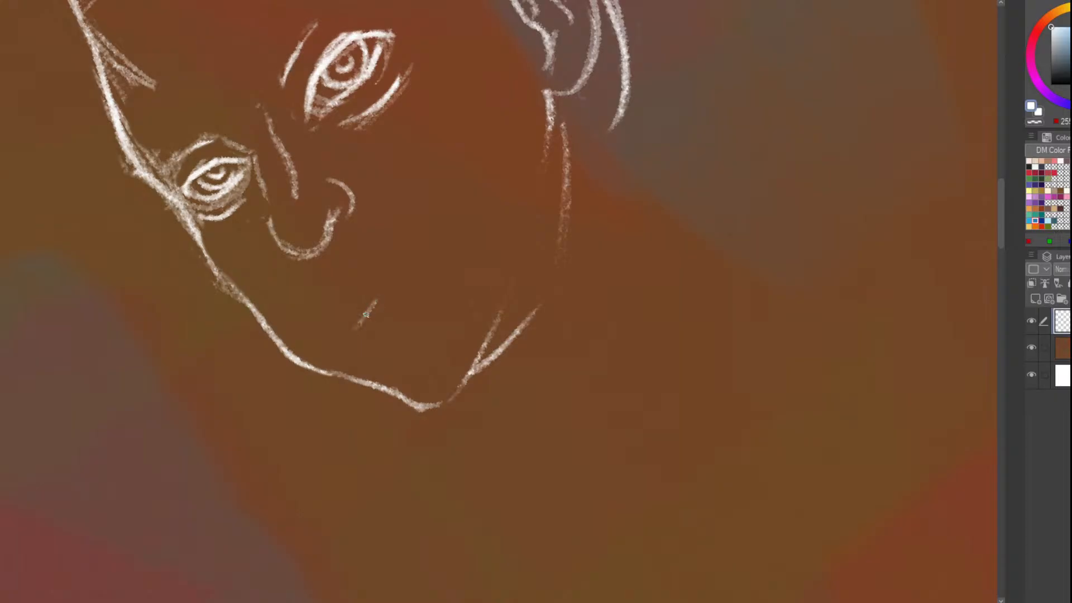
key("ctrl+z")
key("ctrl+z")
key("ctrl+z")
left_click_drag(366, 318, 403, 271)
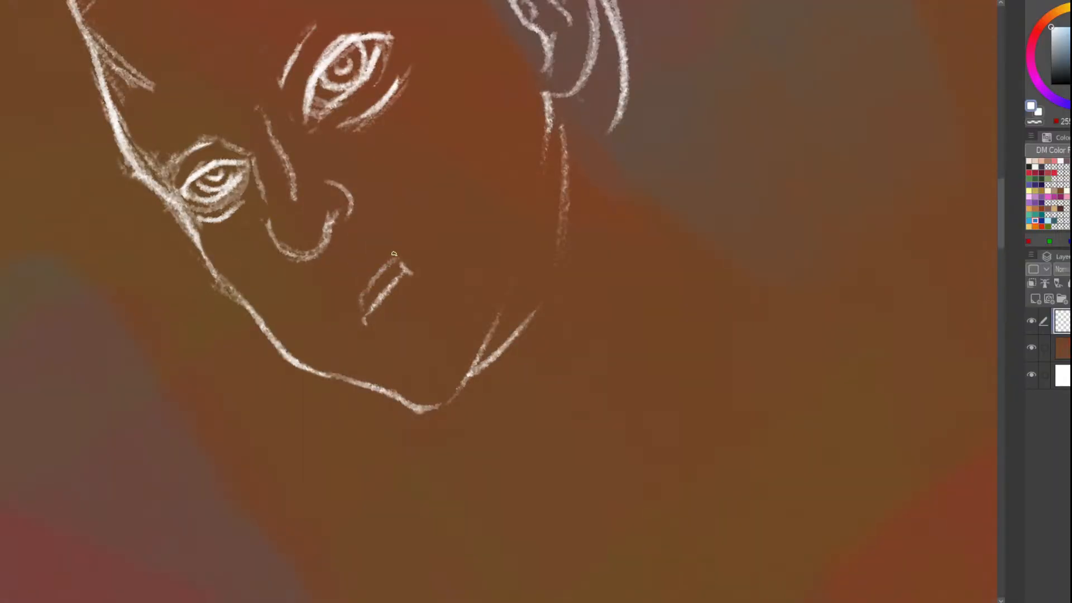
left_click_drag(394, 254, 391, 277)
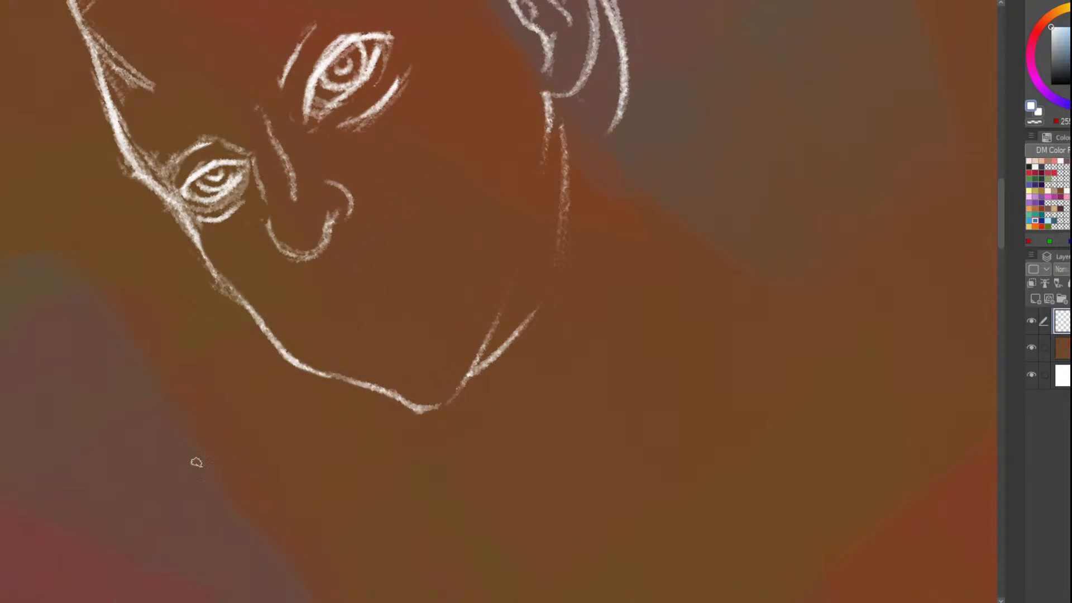
Thin the near eye's upper lid line by erasing along its outer edge
scroll(337, 290, "down", 2)
left_click_drag(349, 437, 201, 325)
left_click_drag(447, 280, 243, 220)
scroll(243, 220, "up", 1)
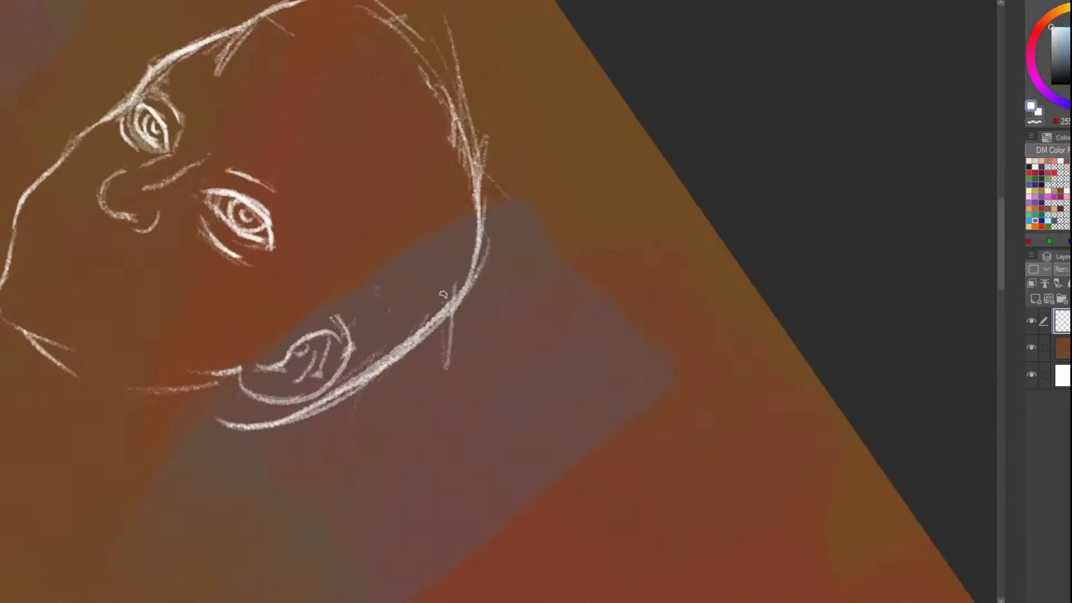
scroll(246, 215, "up", 1)
key("e")
left_click_drag(228, 177, 278, 224)
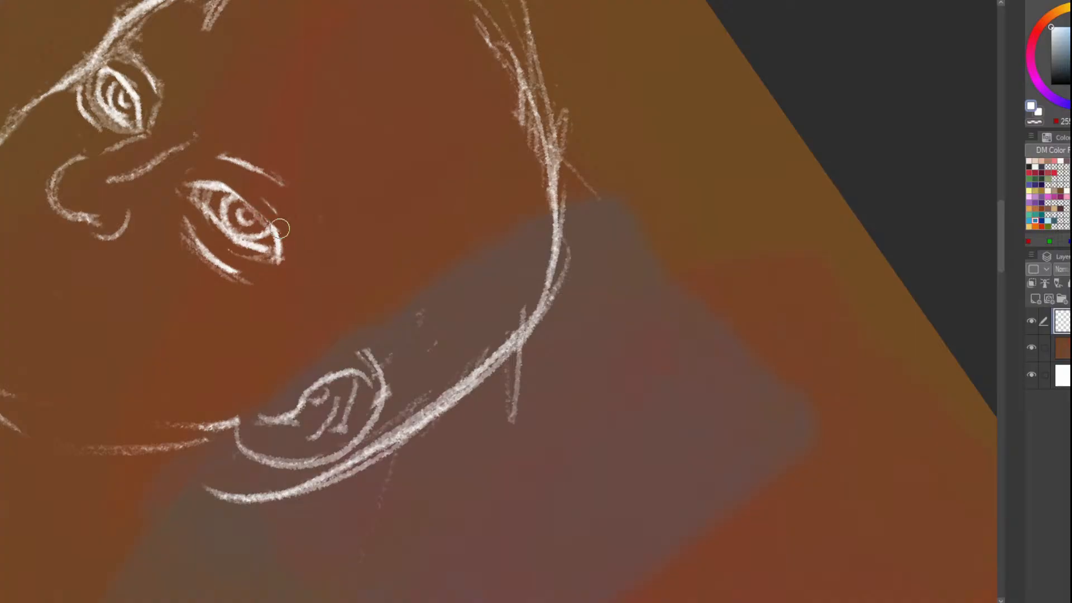
mouse_move(279, 267)
left_mouse_down()
mouse_move(266, 196)
mouse_move(174, 178)
left_mouse_up()
scroll(175, 178, "down", 1)
scroll(201, 232, "up", 1)
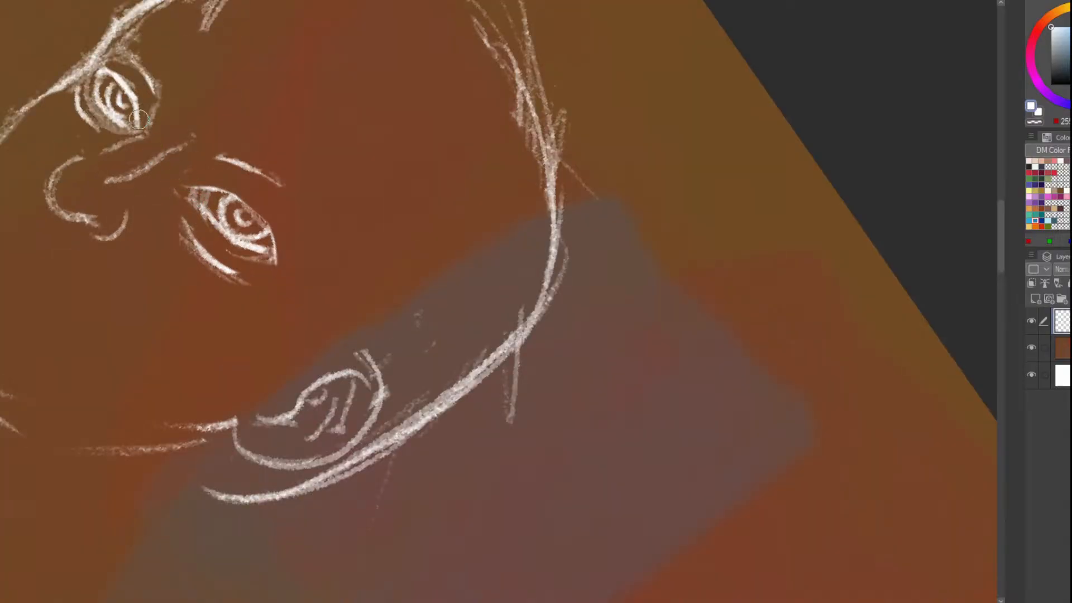
Thin the far eye's upper lid line with the eraser and clean up its inner corner
scroll(135, 118, "up", 2)
mouse_move(135, 119)
left_mouse_down()
mouse_move(137, 166)
mouse_move(130, 57)
mouse_move(144, 140)
mouse_move(127, 81)
mouse_move(89, 34)
mouse_move(136, 111)
mouse_move(50, 45)
left_mouse_up()
scroll(79, 132, "down", 2)
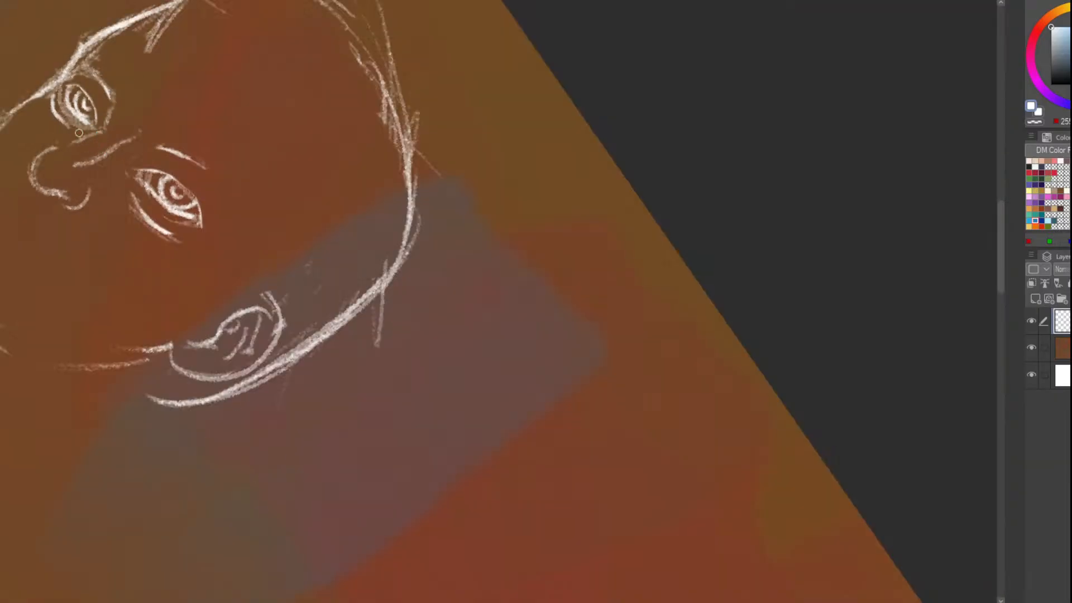
scroll(43, 93, "up", 2)
mouse_move(89, 81)
left_mouse_down()
mouse_move(114, 163)
mouse_move(111, 152)
mouse_move(146, 178)
mouse_move(111, 138)
mouse_move(190, 196)
left_mouse_up()
key("p")
key("ctrl+z")
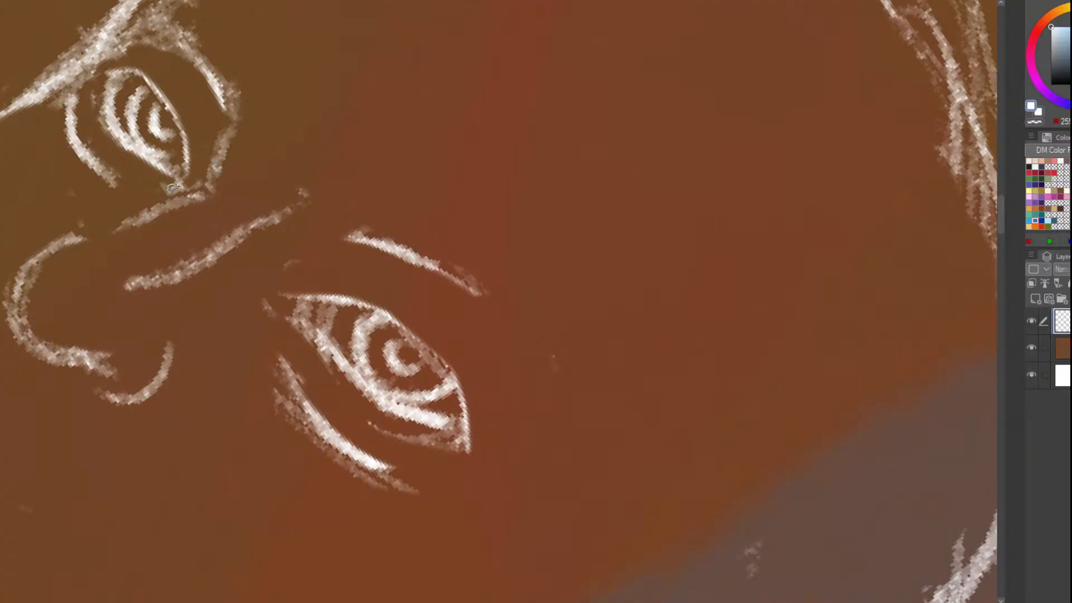
Erase the heavy socket lines above the far eye up to the brow edge of the face contour
scroll(175, 195, "down", 2)
scroll(174, 195, "down", 3)
scroll(223, 291, "up", 4)
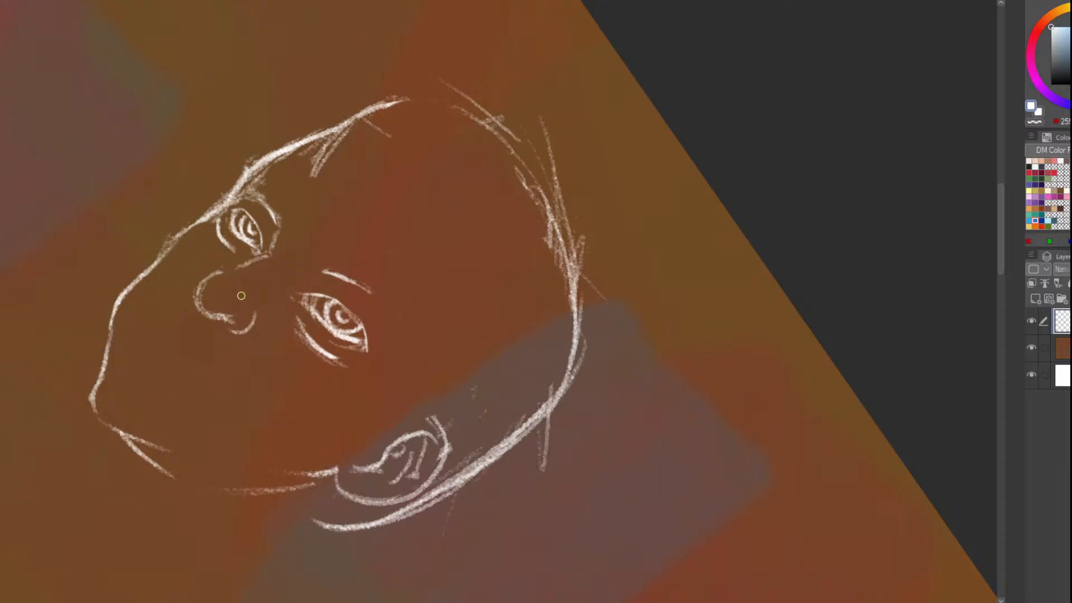
scroll(241, 295, "down", 3)
scroll(319, 323, "up", 3)
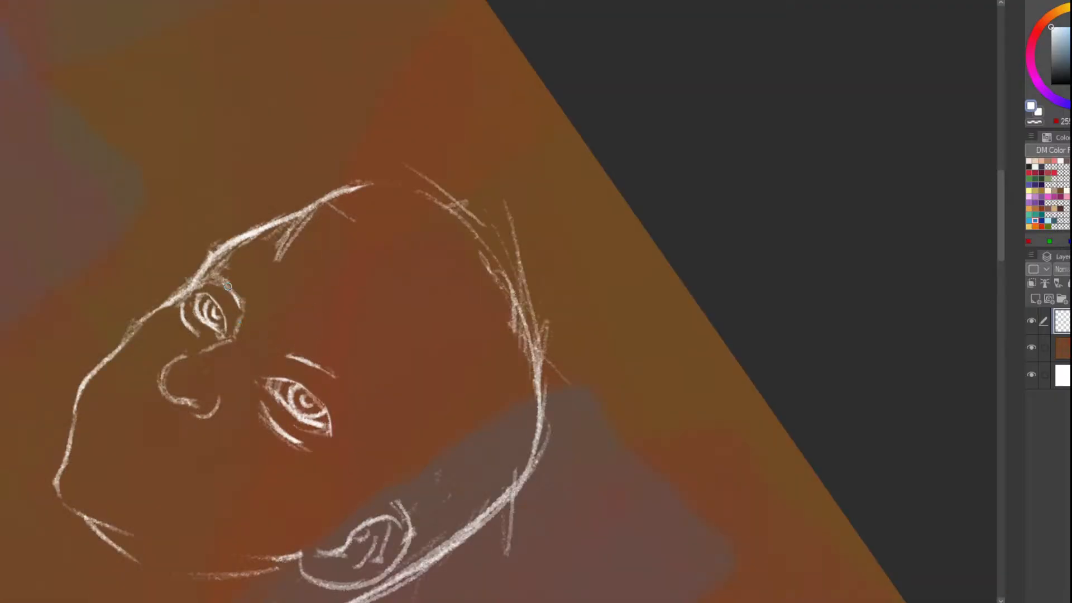
mouse_move(228, 286)
left_mouse_down()
mouse_move(238, 313)
mouse_move(218, 272)
mouse_move(206, 285)
mouse_move(214, 268)
left_mouse_up()
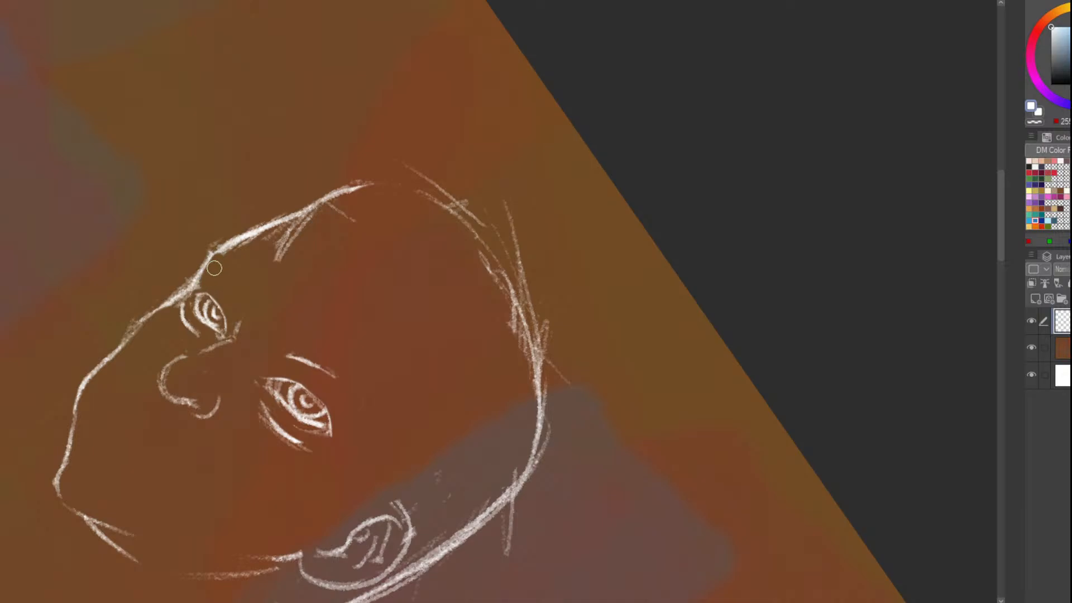
scroll(223, 259, "down", 1)
scroll(248, 244, "down", 2)
scroll(246, 248, "up", 1)
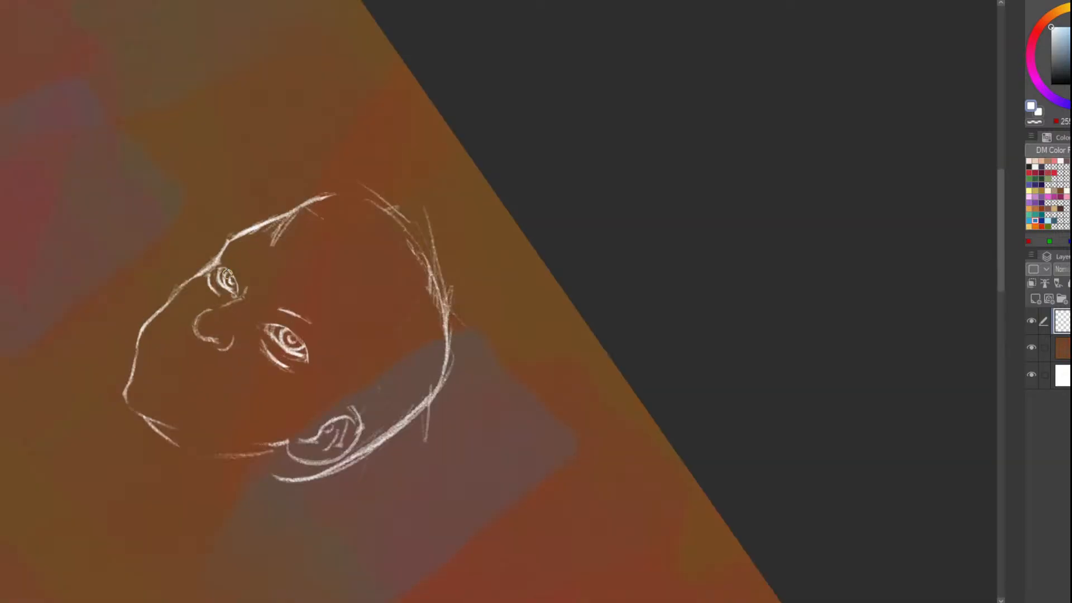
Redraw the far eye's upper lid crease as a light curve following the lid
scroll(206, 179, "down", 2)
scroll(206, 179, "up", 2)
scroll(136, 360, "up", 3)
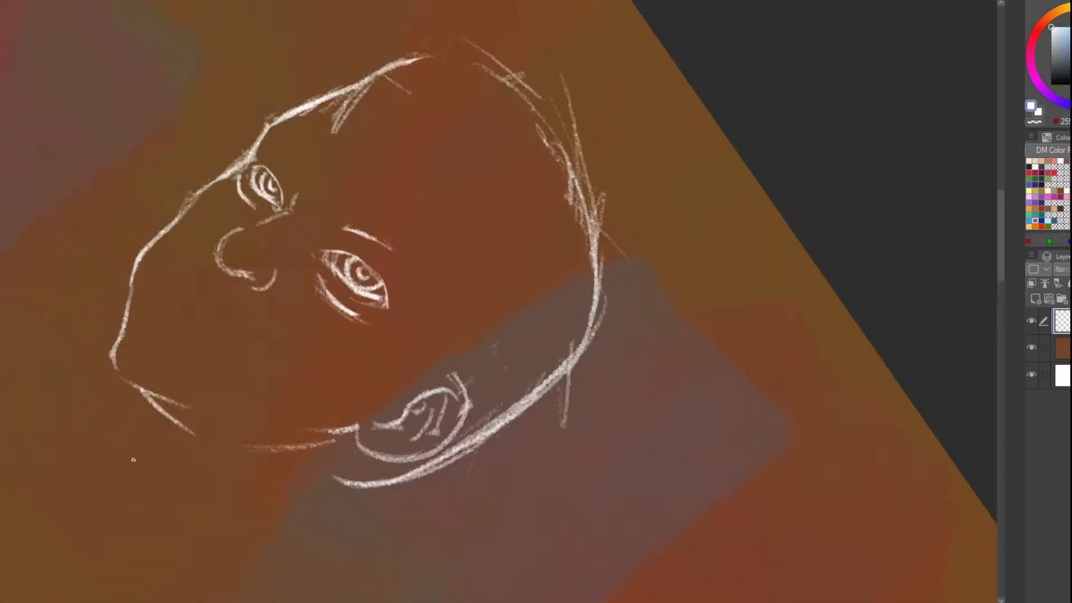
scroll(250, 240, "down", 1)
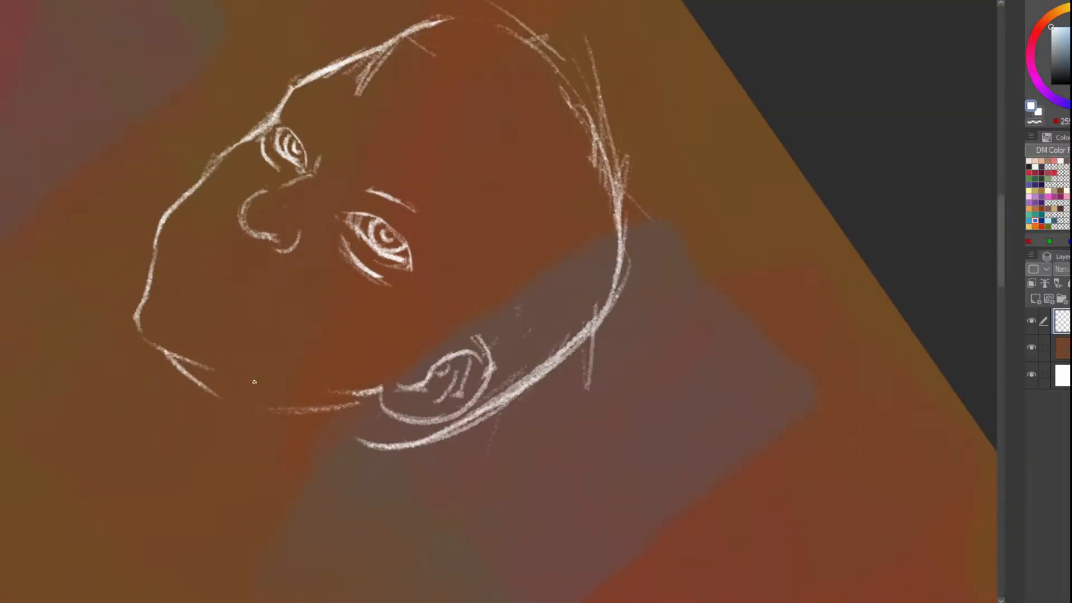
scroll(215, 241, "down", 2)
scroll(318, 124, "up", 3)
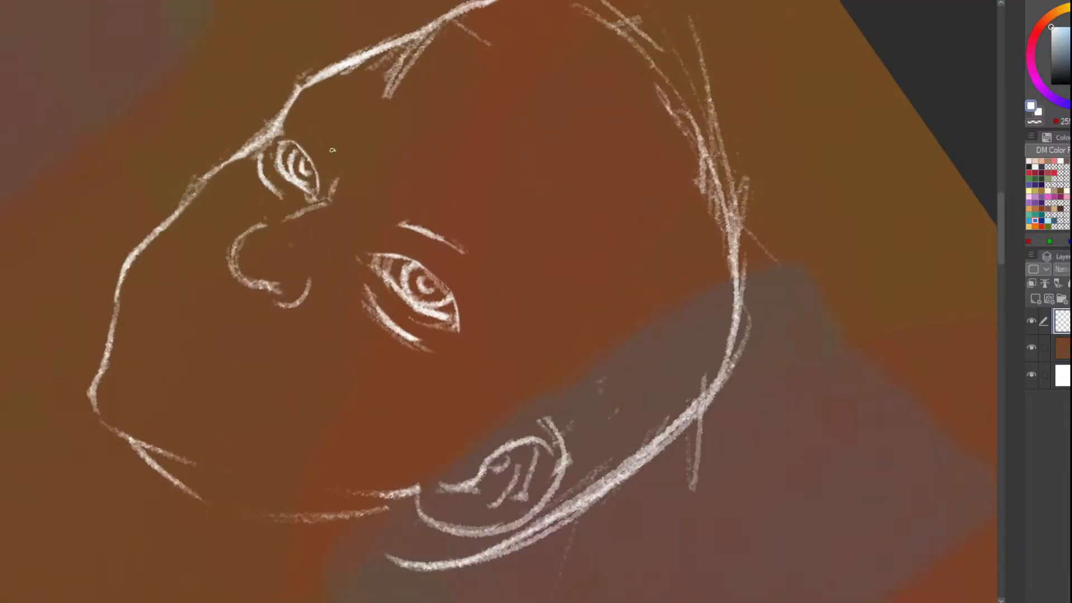
left_click_drag(335, 169, 299, 128)
key("ctrl+z")
key("ctrl+z")
scroll(285, 125, "down", 2)
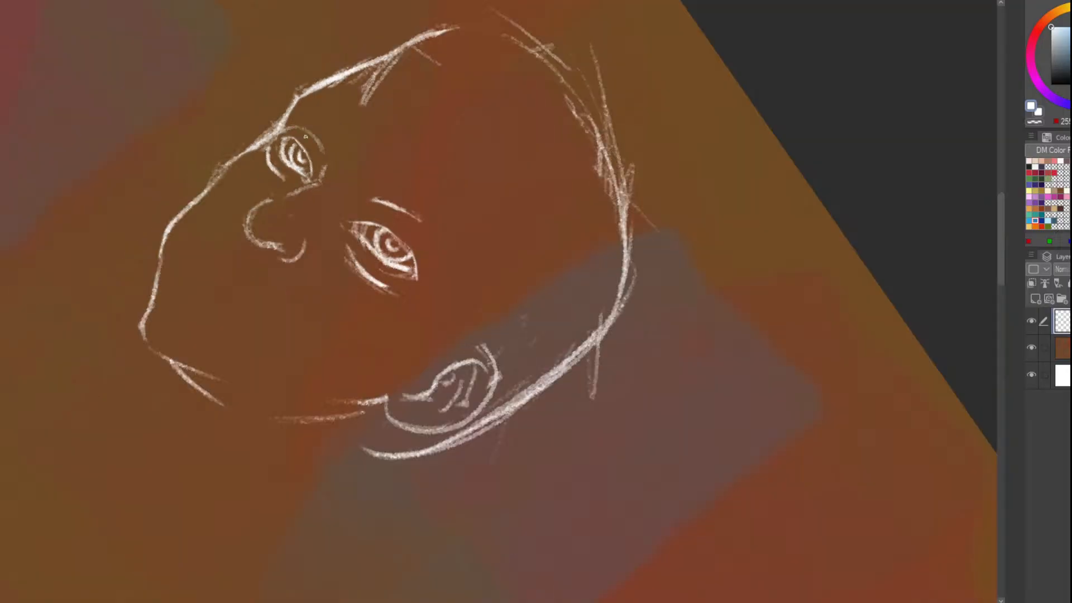
Try extending the near eye's upper lid crease in a long curve toward the outer corner
scroll(442, 239, "up", 4)
left_click_drag(488, 236, 528, 383)
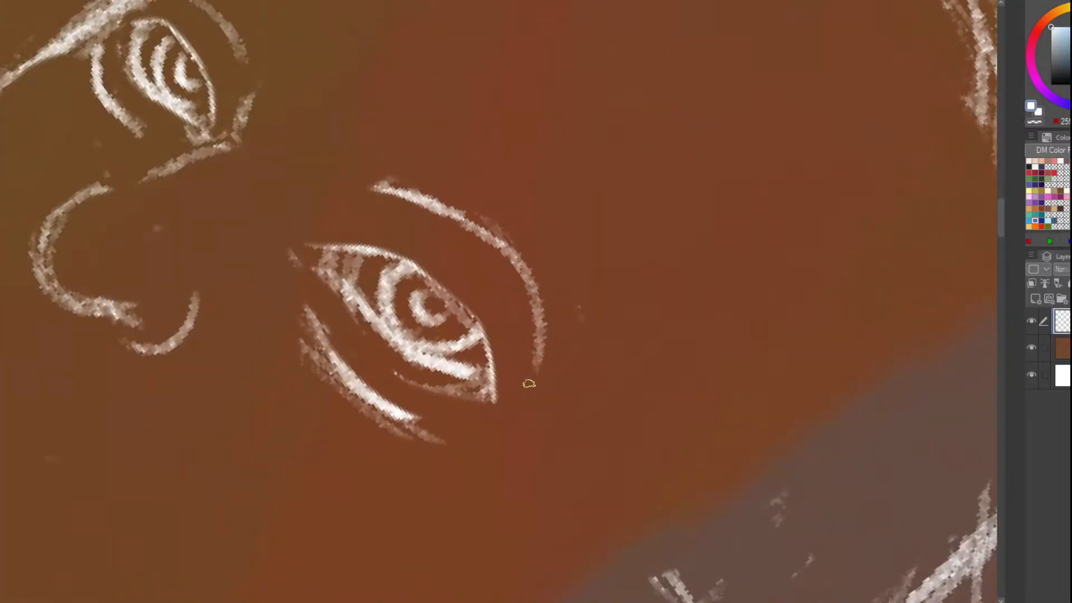
scroll(528, 383, "down", 4)
scroll(221, 481, "up", 2)
key("ctrl+z")
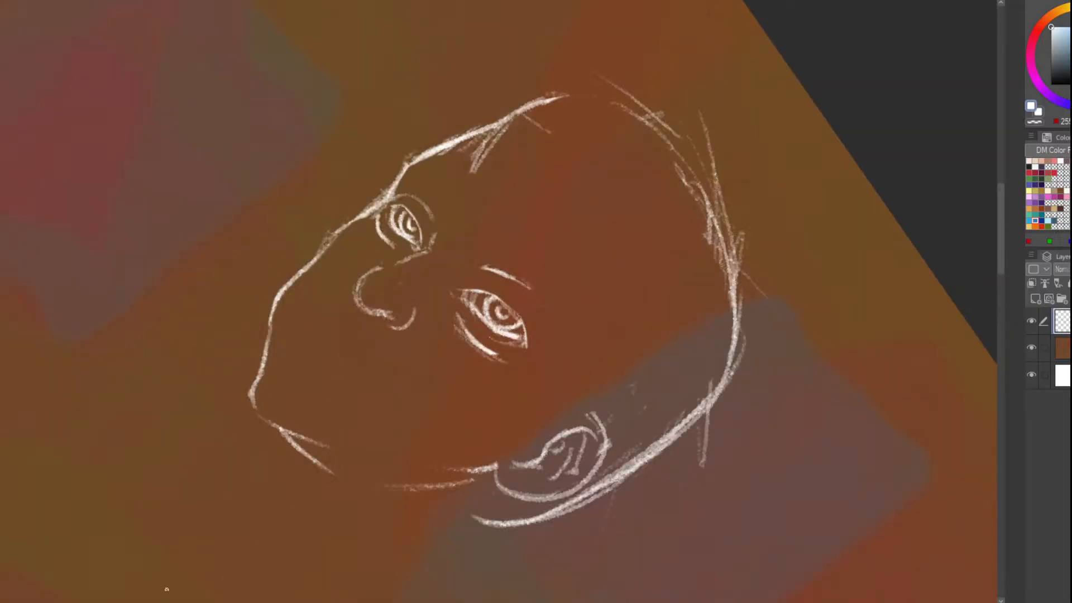
Erase the near eye's short upper crease and redraw it as a longer curve wrapping toward the inner corner
left_click_drag(165, 589, 709, 558)
scroll(223, 201, "down", 3)
scroll(335, 210, "up", 2)
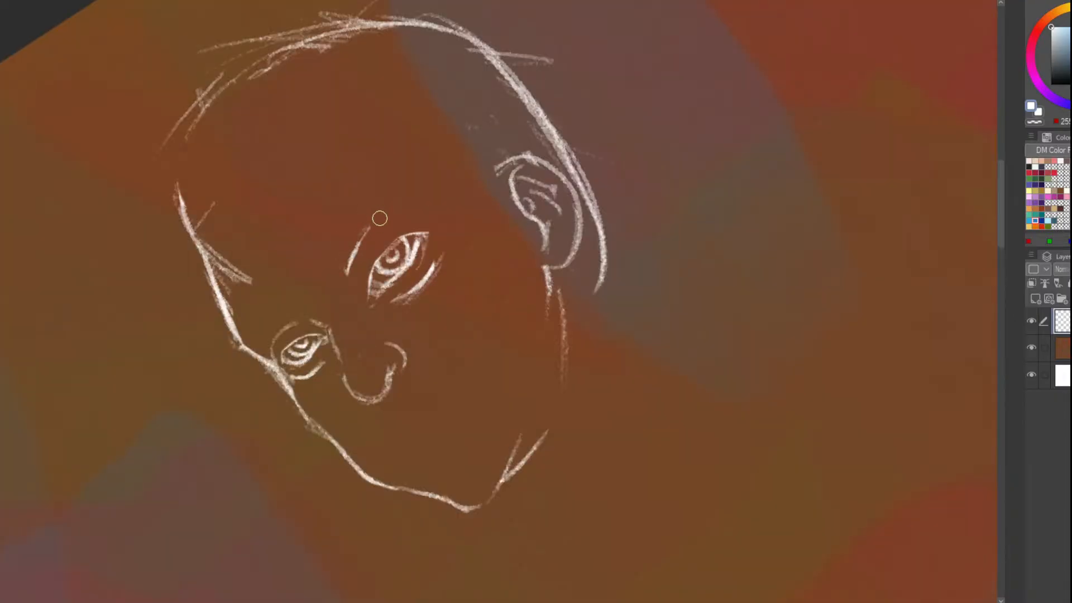
scroll(361, 262, "up", 1)
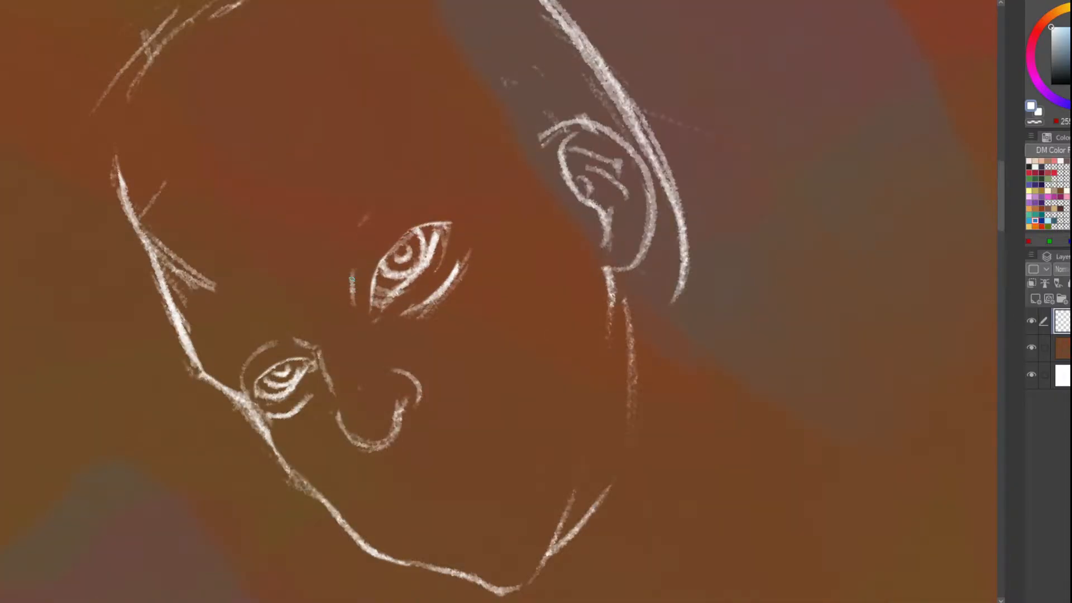
scroll(438, 174, "down", 2)
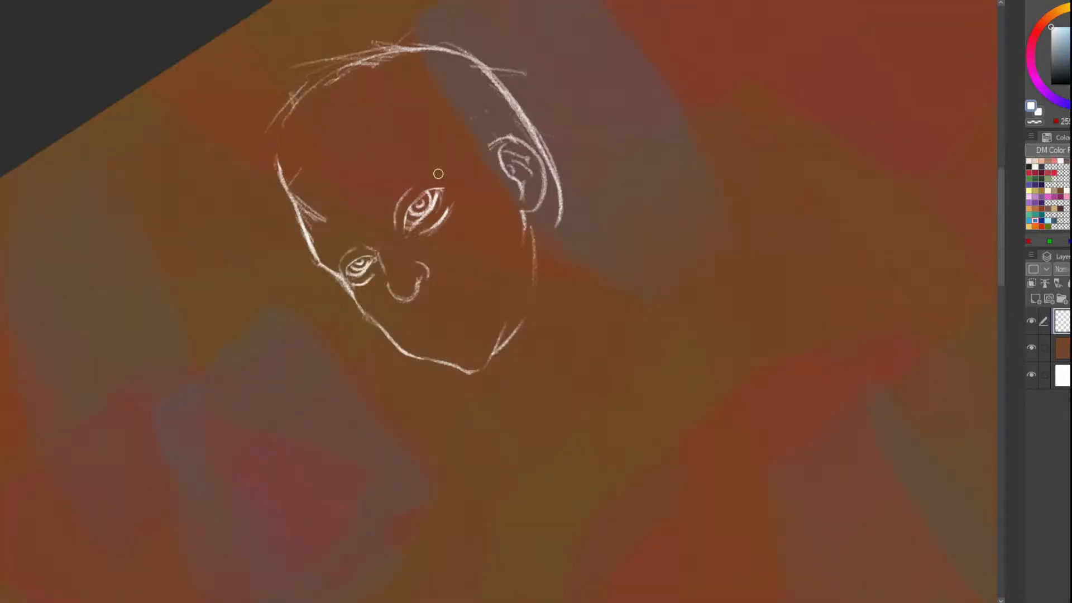
scroll(439, 208, "up", 2)
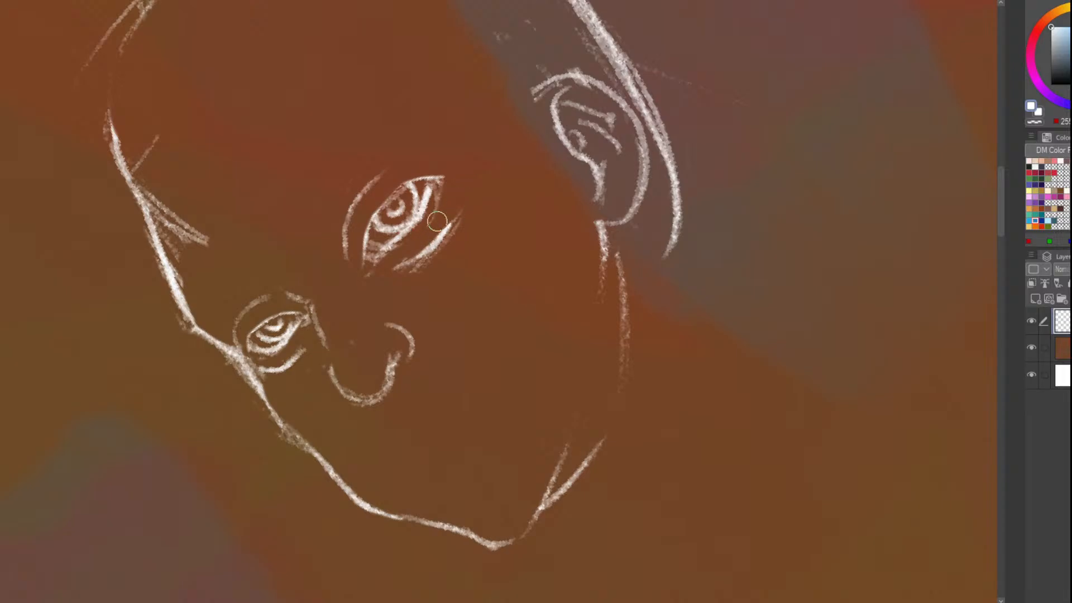
Trim the outer corner of the near eye and thin the crease beneath it with the eraser
mouse_move(436, 174)
left_mouse_down()
mouse_move(442, 246)
mouse_move(430, 260)
left_mouse_up()
left_click_drag(467, 211, 424, 263)
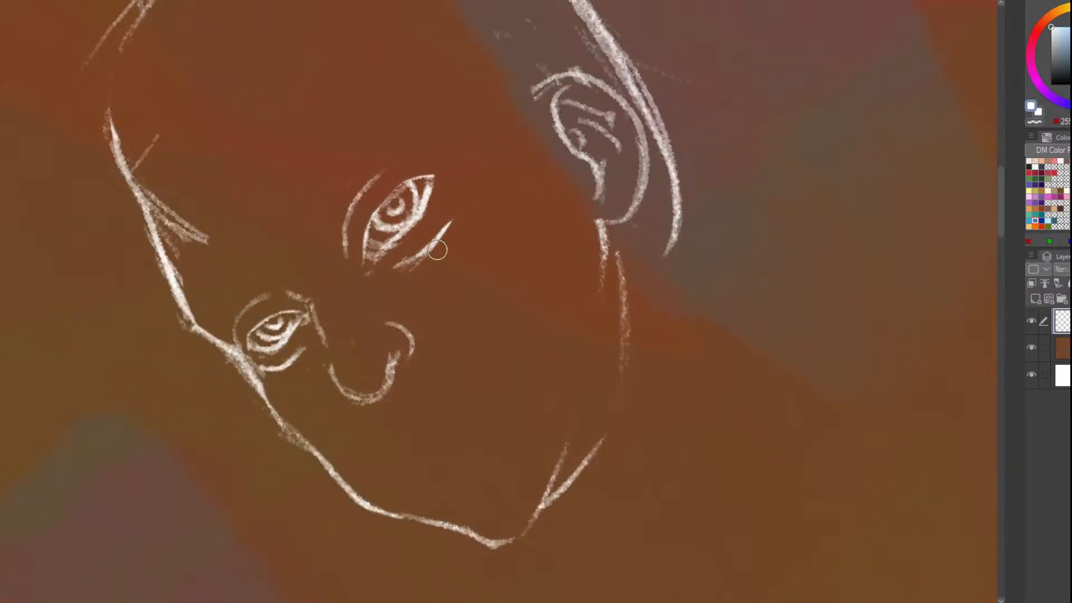
scroll(429, 260, "down", 1)
scroll(438, 160, "up", 1)
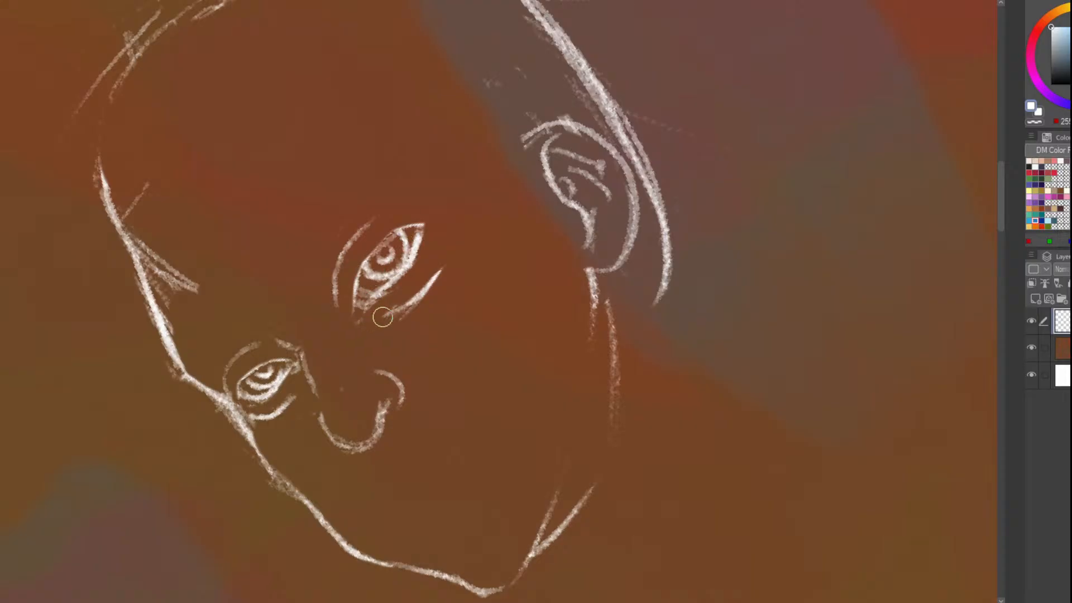
mouse_move(447, 257)
left_mouse_down()
mouse_move(404, 287)
mouse_move(414, 293)
mouse_move(398, 307)
left_mouse_up()
key("b")
scroll(432, 236, "down", 5)
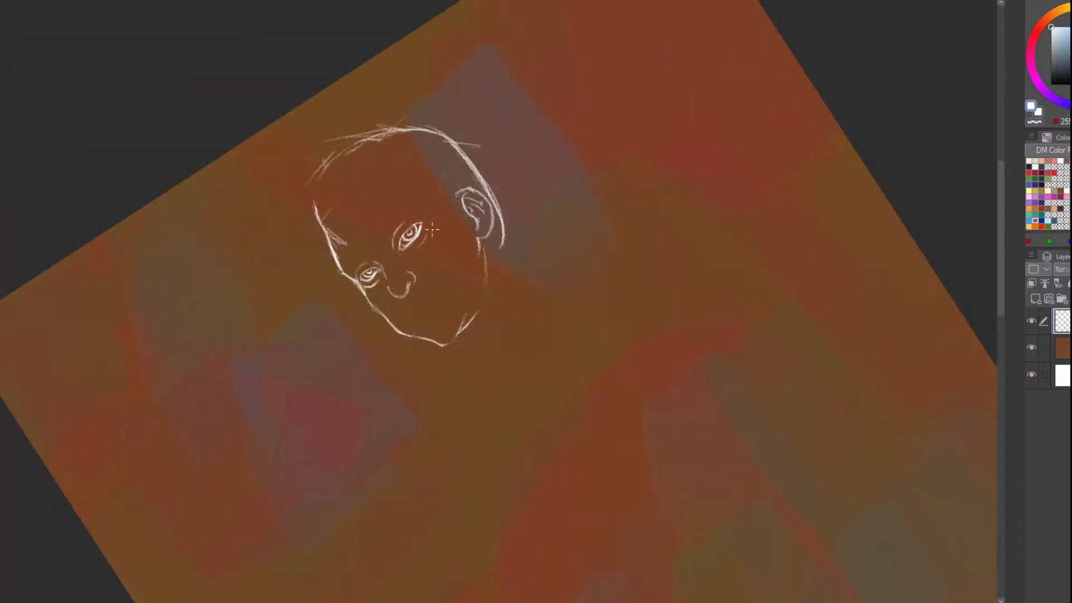
scroll(413, 168, "up", 3)
scroll(412, 166, "down", 1)
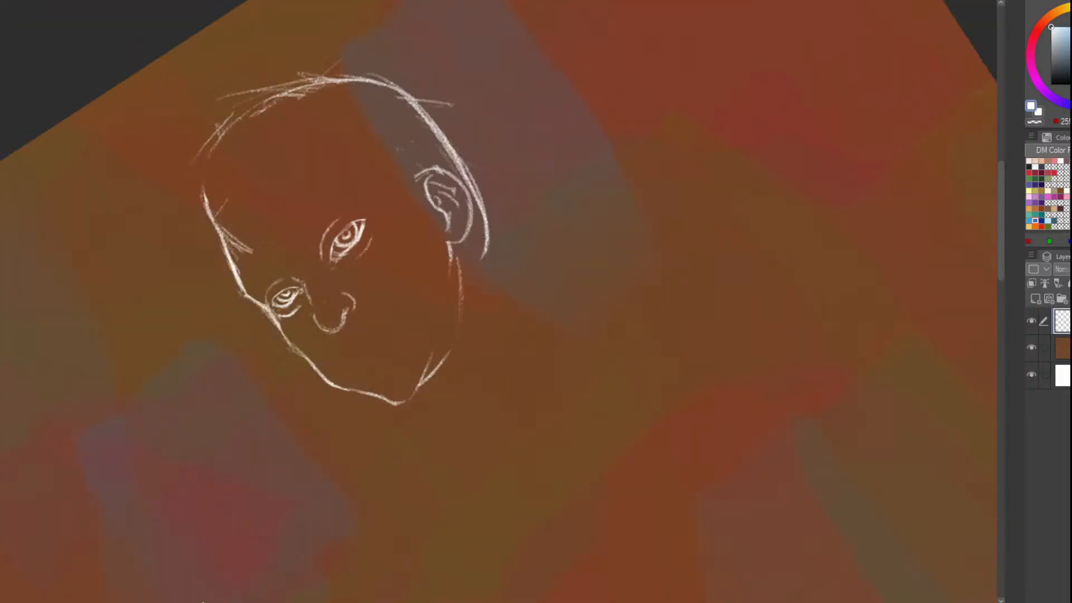
Lasso the near eye with its creases, rotate it slightly clockwise to level it, and move it away from the nose
key("ctrl+at")
left_click_drag(303, 138, 235, 299)
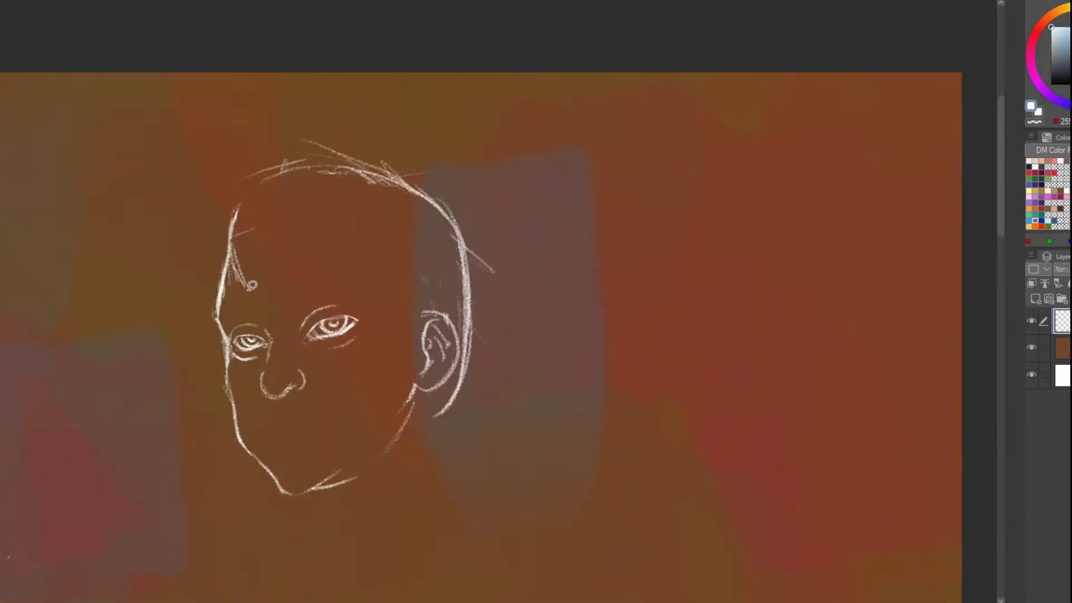
scroll(223, 346, "up", 3)
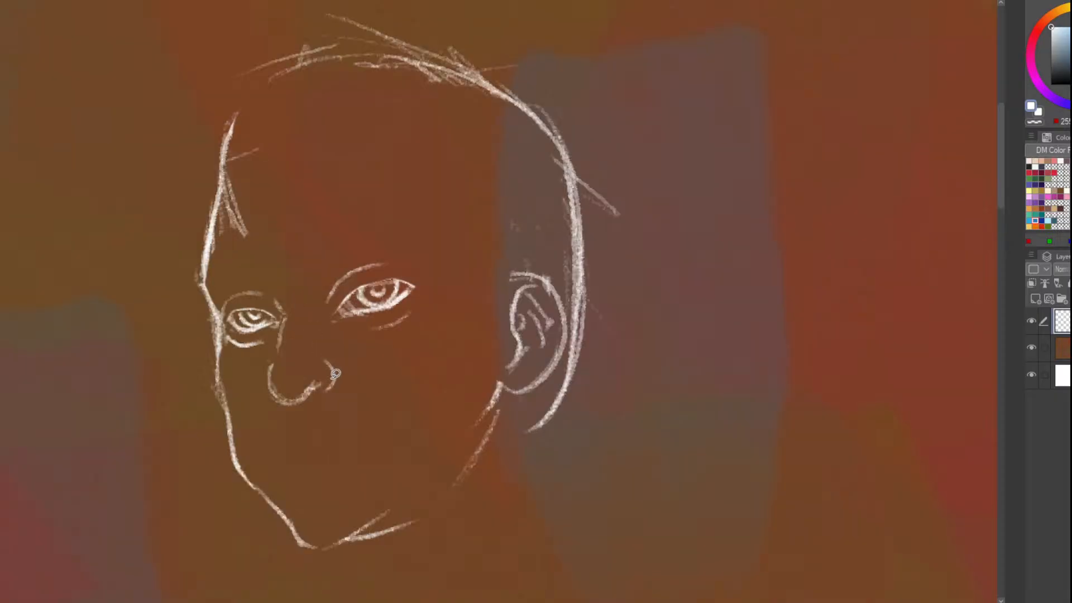
scroll(381, 308, "up", 2)
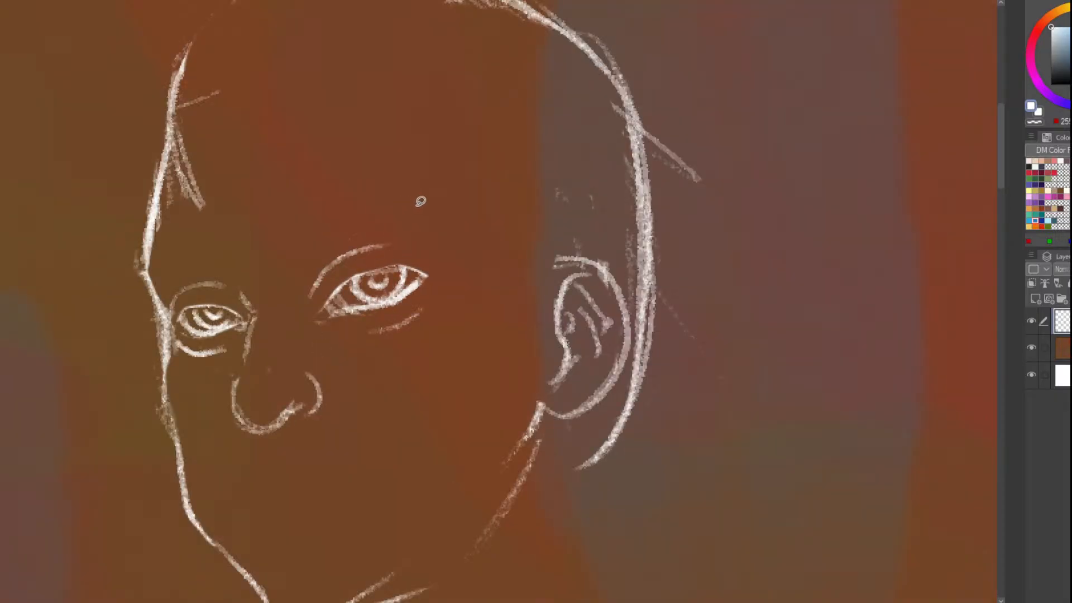
mouse_move(358, 213)
left_mouse_down()
mouse_move(351, 354)
mouse_move(324, 208)
mouse_move(365, 199)
left_mouse_up()
left_click(424, 405)
left_click_drag(214, 257, 220, 235)
left_click_drag(309, 273, 337, 293)
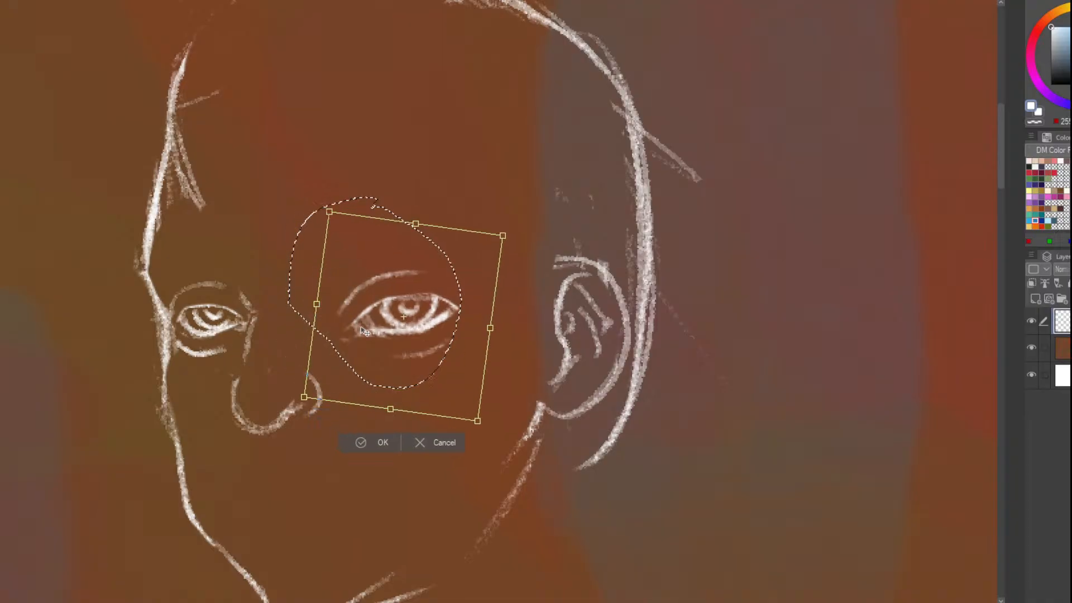
left_click_drag(369, 338, 366, 336)
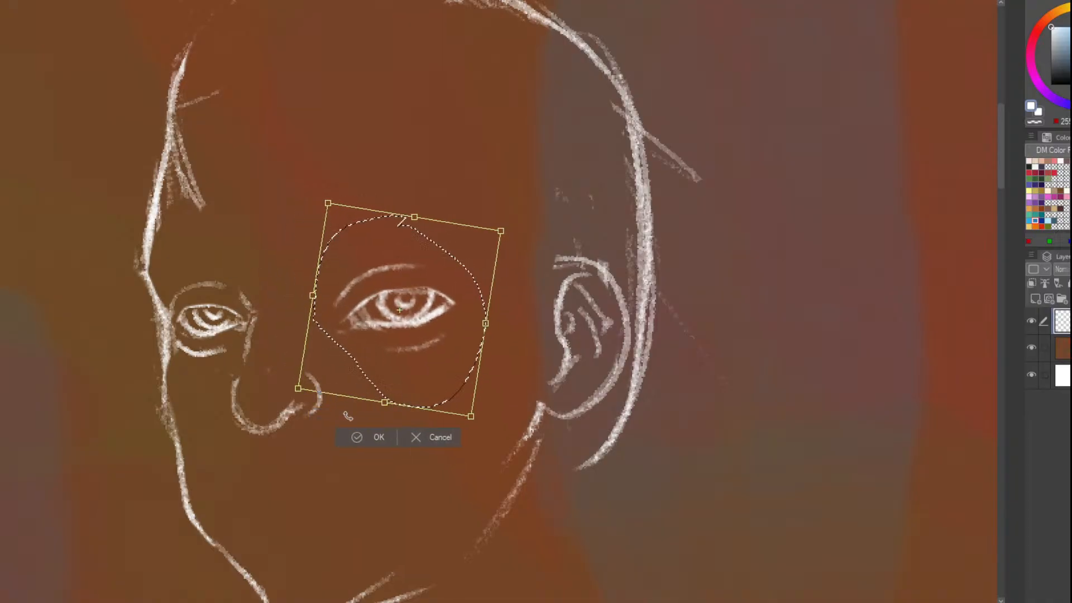
left_click_drag(355, 425, 353, 423)
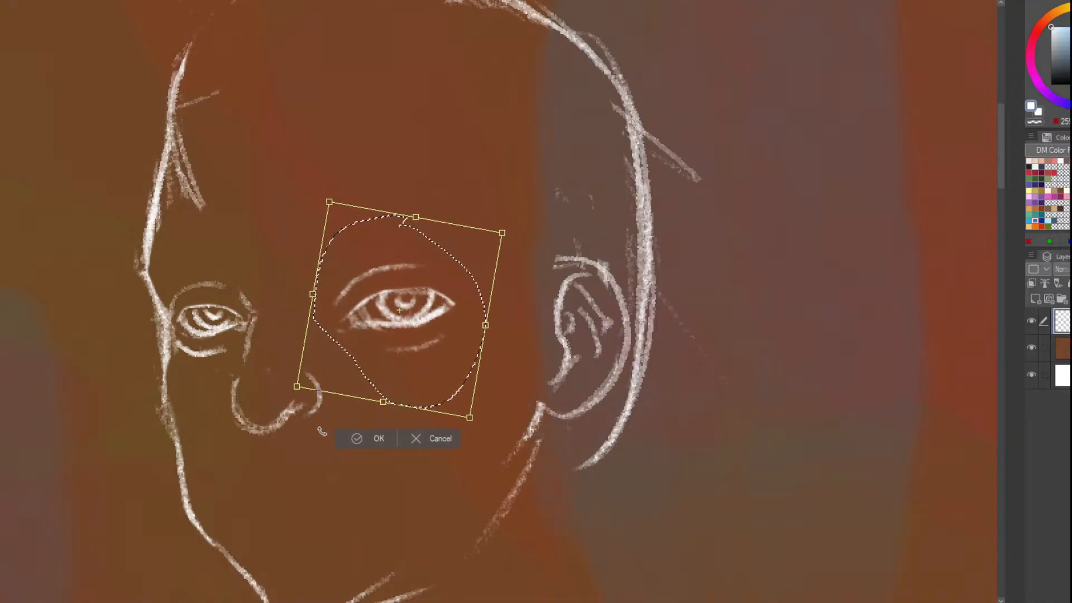
left_click(356, 439)
key("ctrl+d")
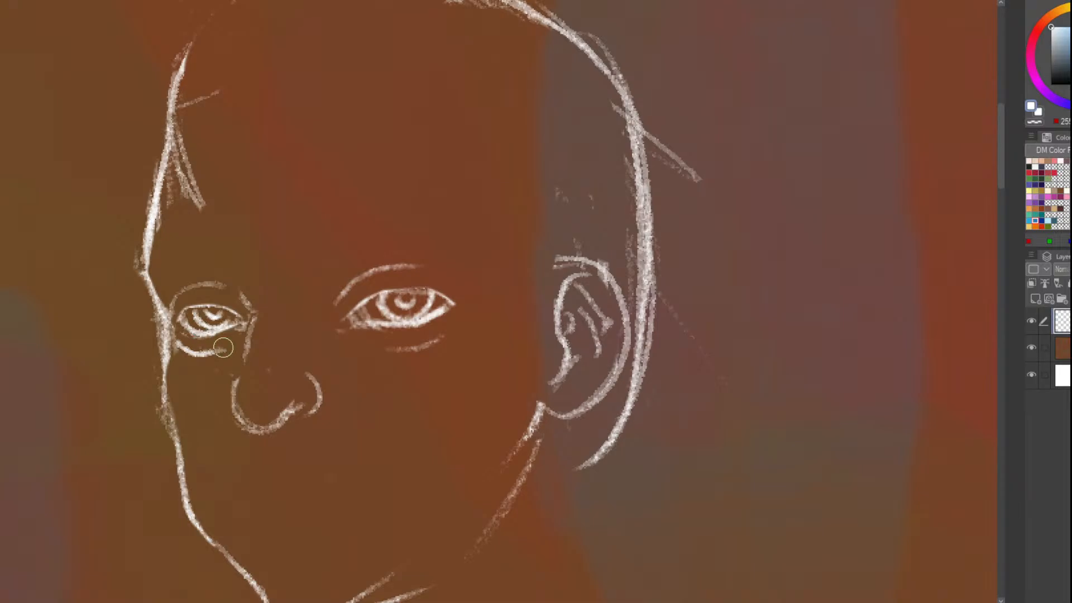
Erase the inner part of the line beneath the far eye, leaving a short outer stroke
left_click_drag(225, 349, 185, 336)
scroll(183, 306, "down", 5)
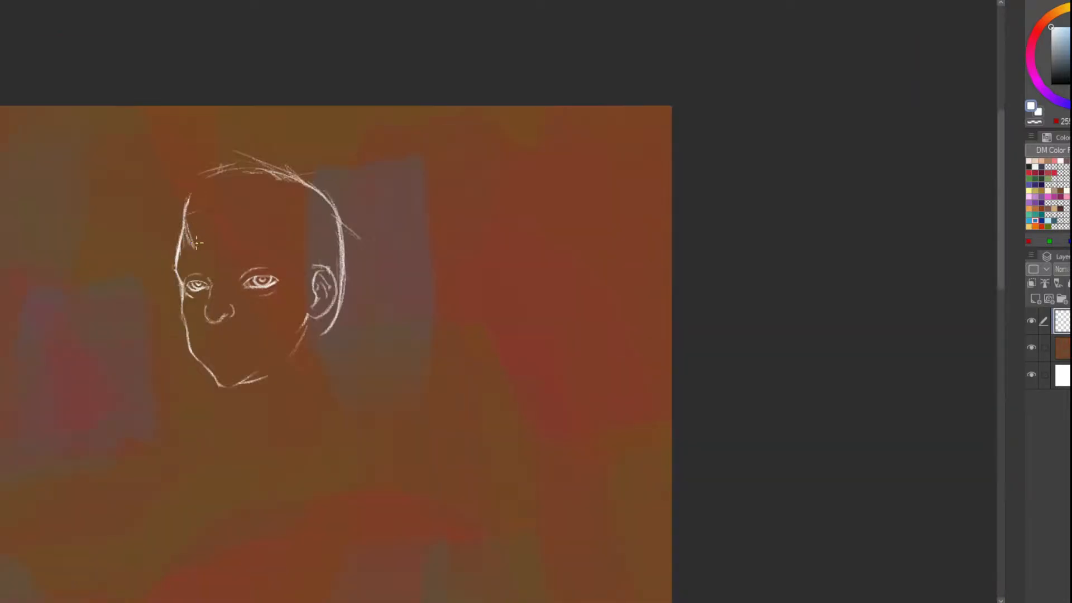
scroll(192, 316, "up", 3)
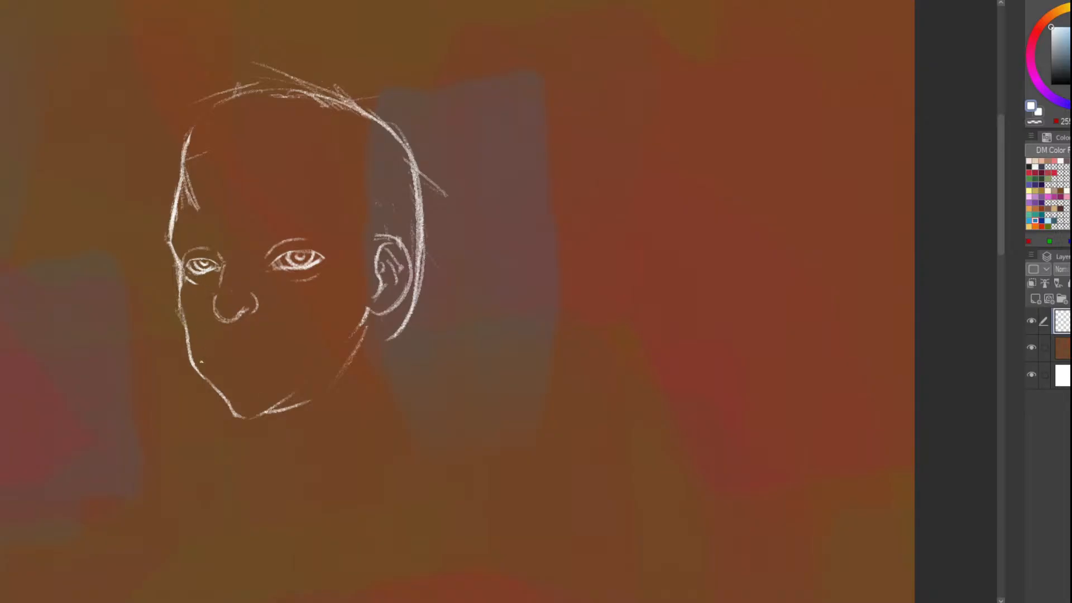
Erase the overlapping construction strokes across the crown, leaving the rear curve of the head
scroll(201, 362, "up", 1)
scroll(236, 299, "down", 1)
scroll(206, 313, "up", 1)
scroll(236, 271, "down", 1)
scroll(198, 274, "down", 1)
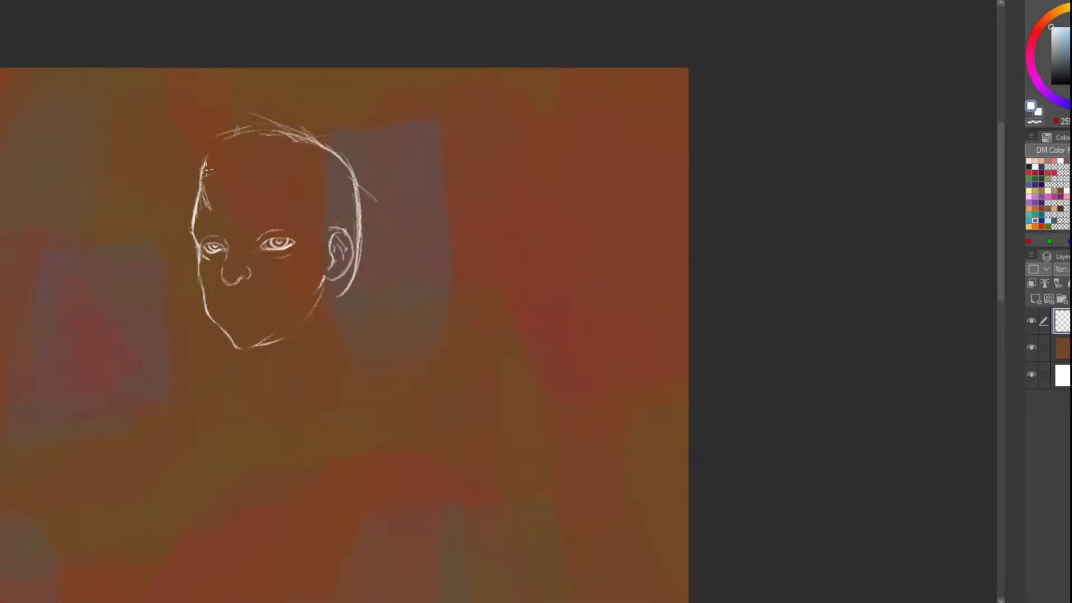
scroll(206, 170, "up", 2)
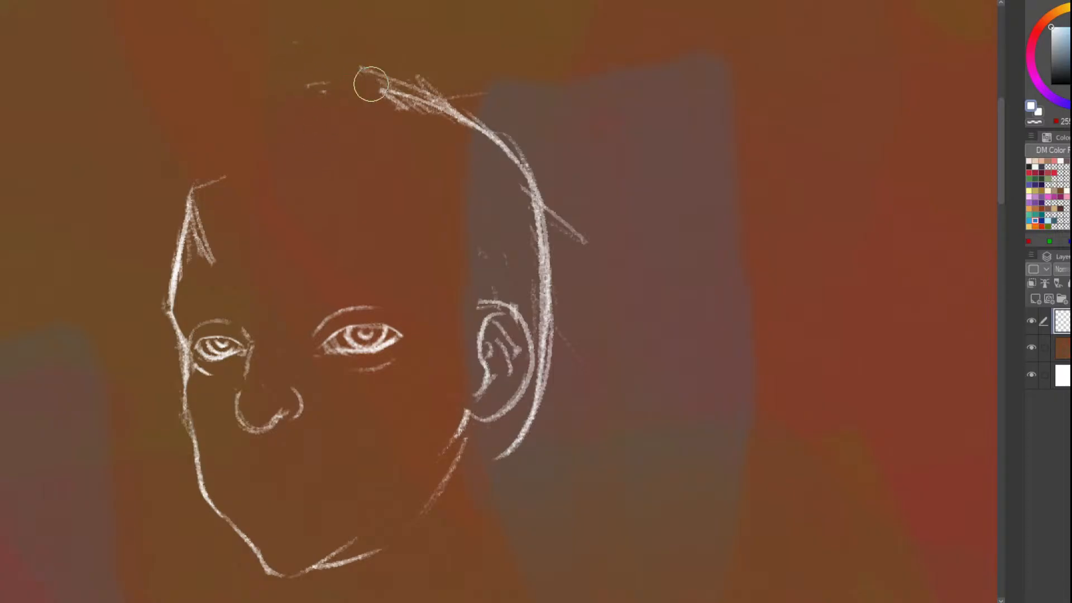
key("ctrl+z")
key("ctrl+z")
key("ctrl+z")
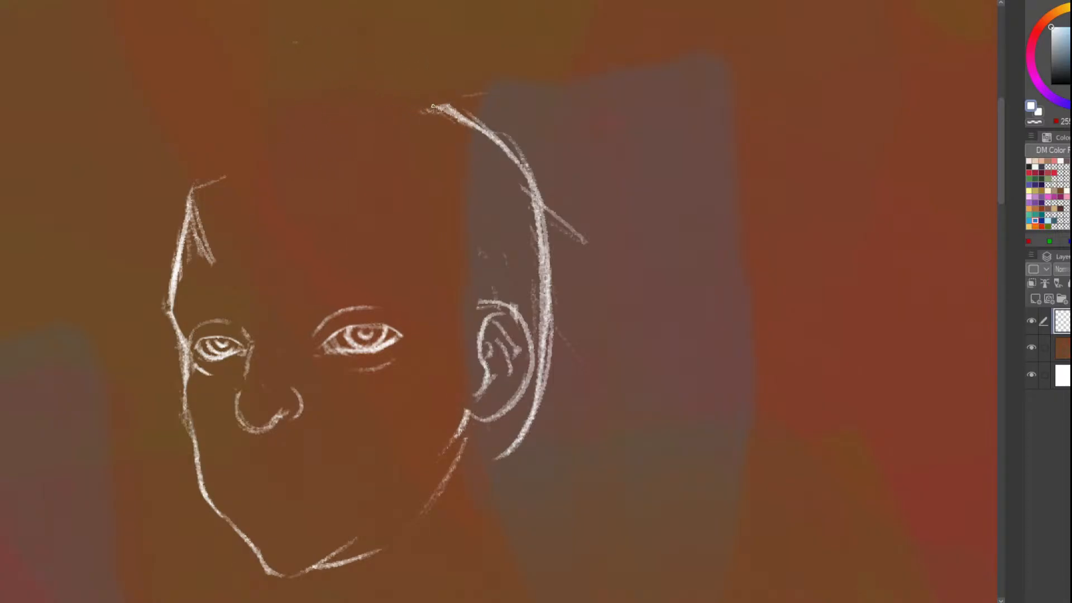
mouse_move(432, 106)
left_mouse_down()
mouse_move(274, 113)
mouse_move(220, 150)
mouse_move(193, 198)
mouse_move(217, 153)
mouse_move(263, 119)
mouse_move(516, 98)
mouse_move(702, 286)
left_mouse_up()
key("ctrl+z")
key("ctrl+z")
key("ctrl+z")
key("ctrl+z")
Draw a smooth crown curve connecting the back of the head to the forehead, on a rotated canvas
scroll(498, 301, "down", 3)
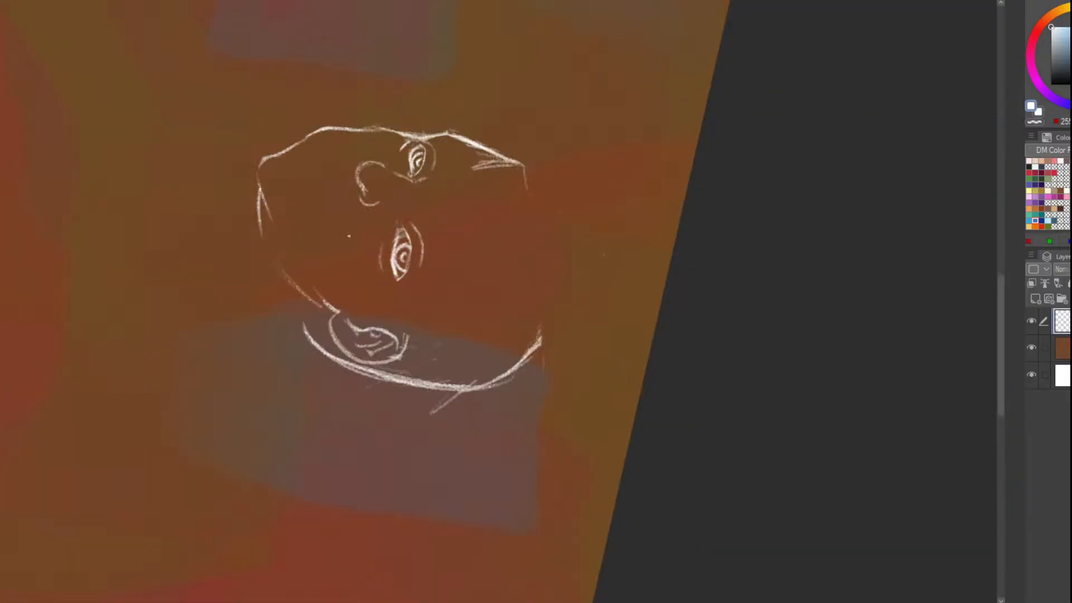
scroll(646, 266, "up", 5)
mouse_move(400, 417)
left_mouse_down()
mouse_move(416, 383)
mouse_move(374, 58)
left_mouse_up()
key("ctrl+z")
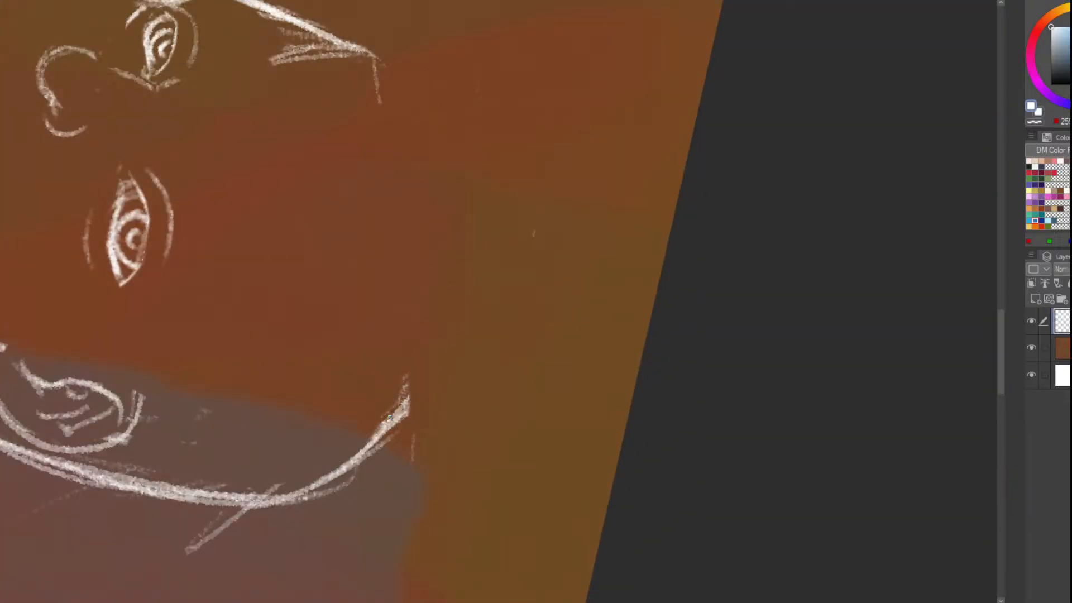
mouse_move(413, 385)
left_mouse_down()
mouse_move(393, 84)
mouse_move(361, 56)
left_mouse_up()
scroll(429, 179, "down", 3)
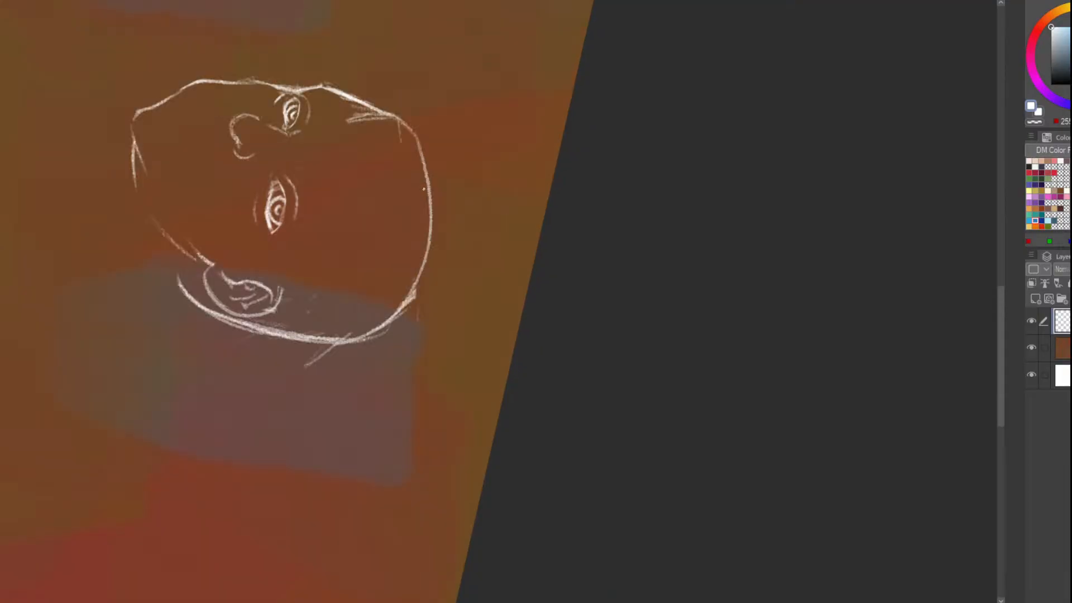
Redraw the front end of the crown curve where it rounds into the forehead, and straighten the canvas rotation
scroll(425, 192, "up", 2)
scroll(383, 85, "up", 2)
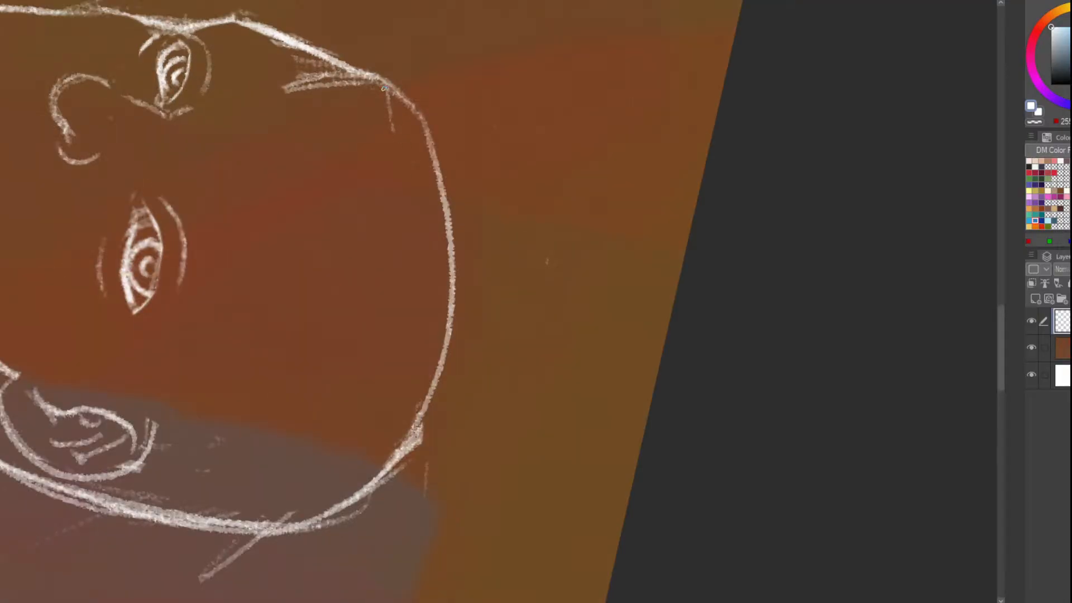
key("ctrl+z")
left_click_drag(380, 79, 426, 118)
scroll(431, 166, "down", 5)
scroll(352, 127, "up", 3)
key("ctrl+0")
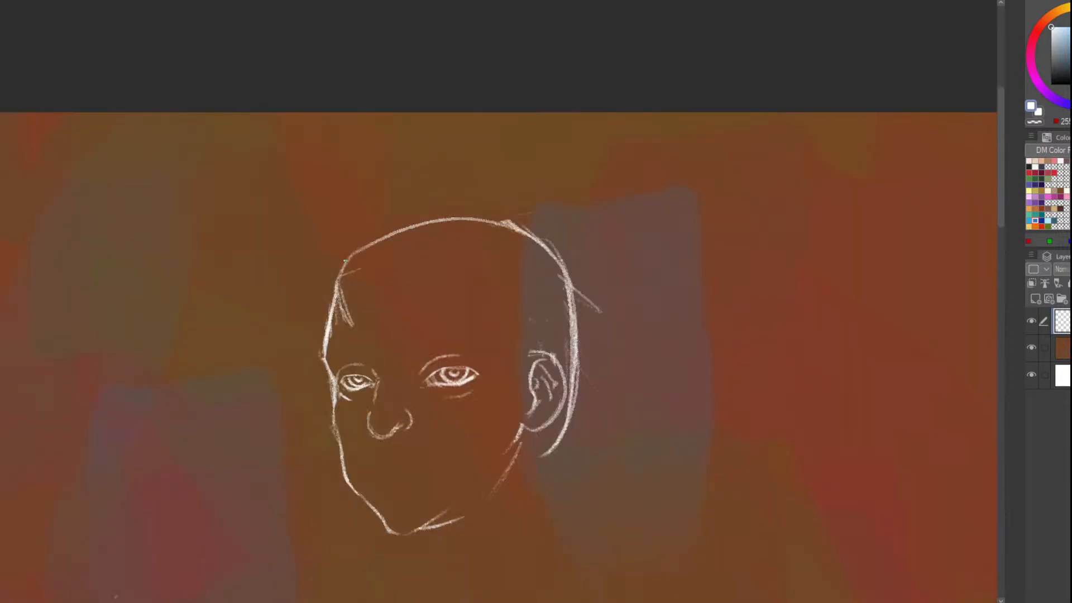
Erase the stray strokes inside the upper corner of the forehead
scroll(351, 387, "up", 4)
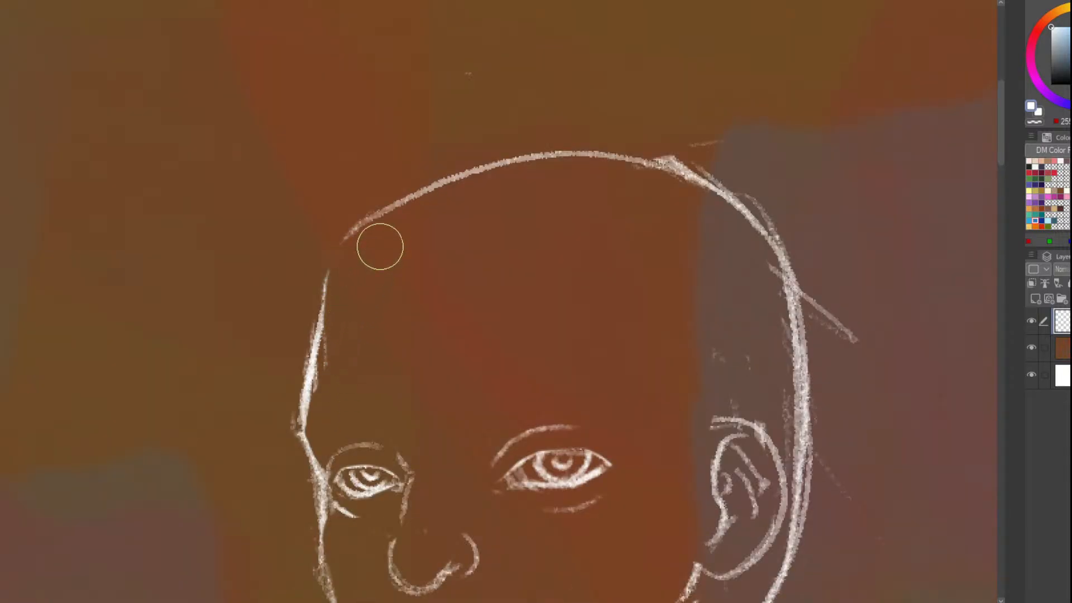
scroll(591, 234, "down", 3)
scroll(394, 172, "up", 2)
Erase the rough rear part of the crown and redraw it as one clean curve down to the back of the head
mouse_move(394, 172)
left_mouse_down()
mouse_move(541, 305)
mouse_move(560, 364)
left_mouse_up()
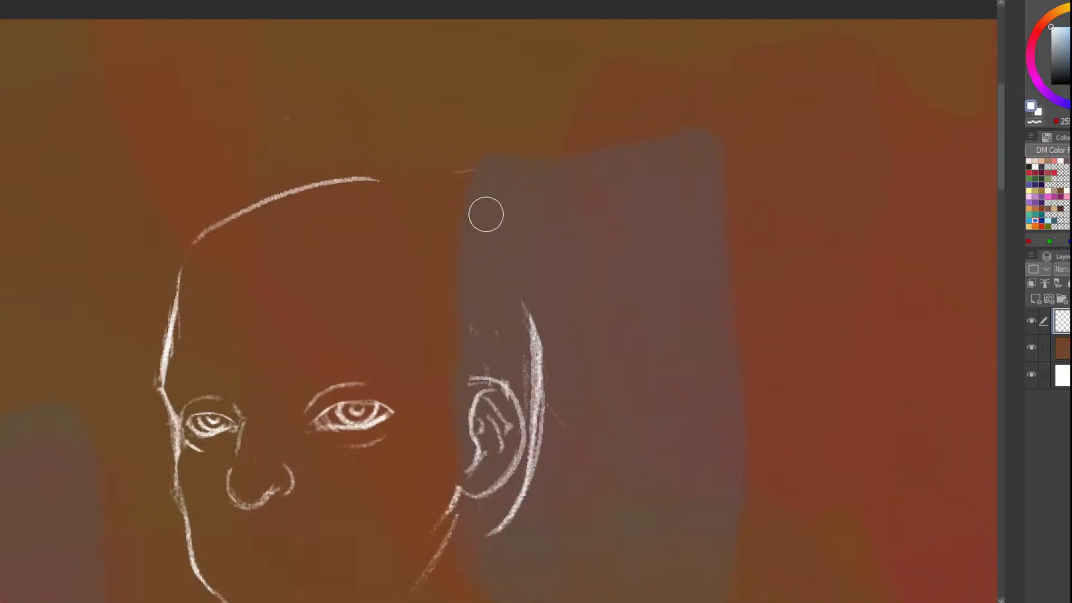
mouse_move(390, 177)
left_mouse_down()
mouse_move(285, 182)
mouse_move(256, 197)
mouse_move(343, 200)
mouse_move(489, 249)
mouse_move(525, 305)
left_mouse_up()
scroll(438, 186, "down", 4)
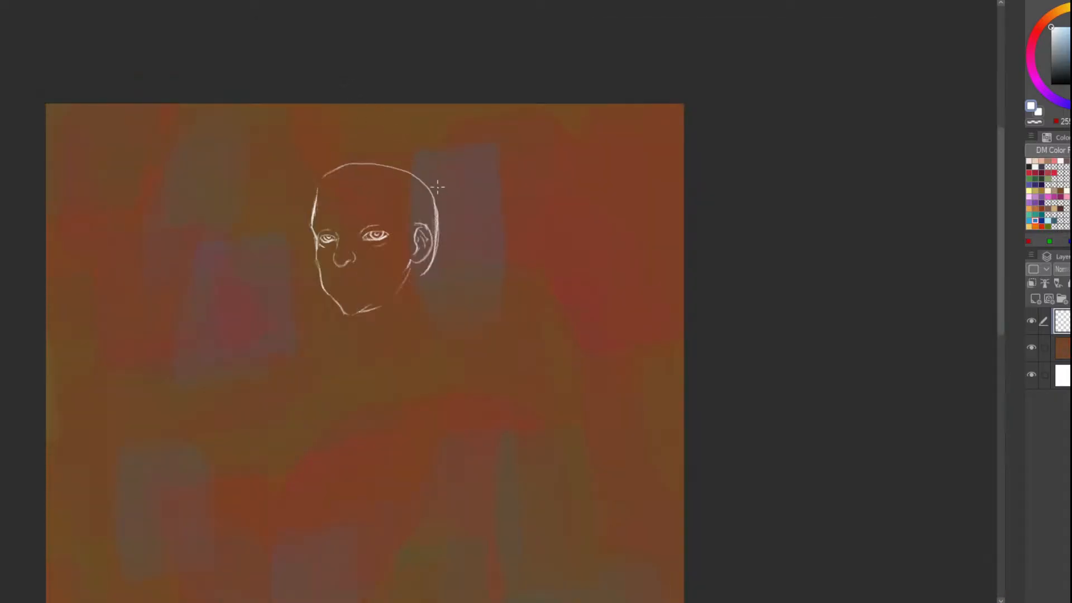
scroll(437, 186, "up", 3)
scroll(276, 137, "down", 3)
Erase the middle of the crown line and redraw it as a smooth arc joining the forehead and rear curve
scroll(419, 232, "up", 2)
mouse_move(403, 177)
left_mouse_down()
mouse_move(574, 260)
mouse_move(540, 163)
mouse_move(426, 130)
mouse_move(357, 142)
left_mouse_up()
scroll(574, 260, "up", 2)
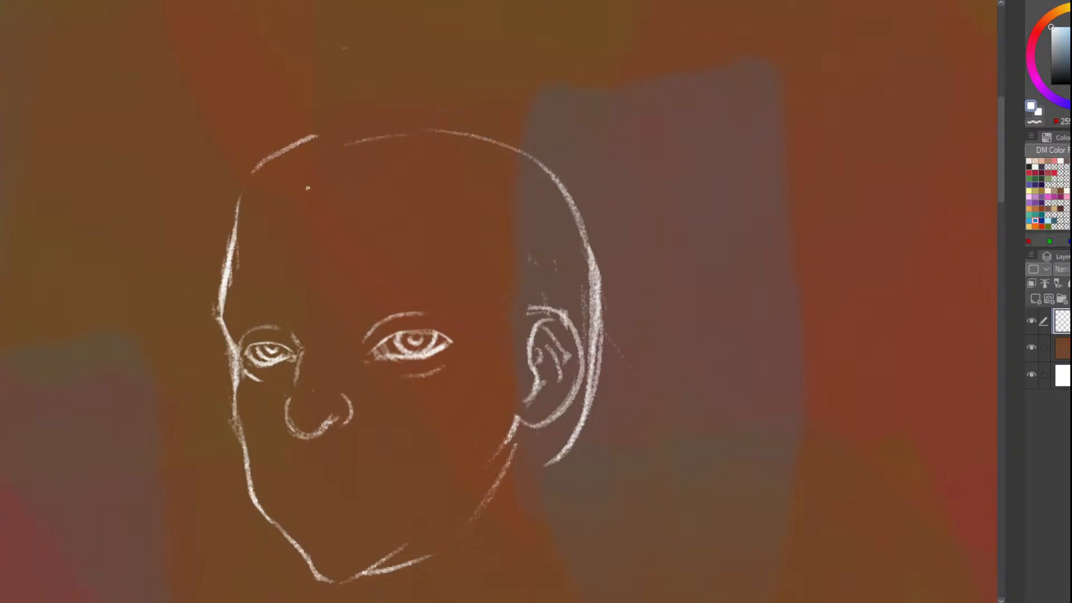
key("ctrl+z")
scroll(445, 190, "down", 2)
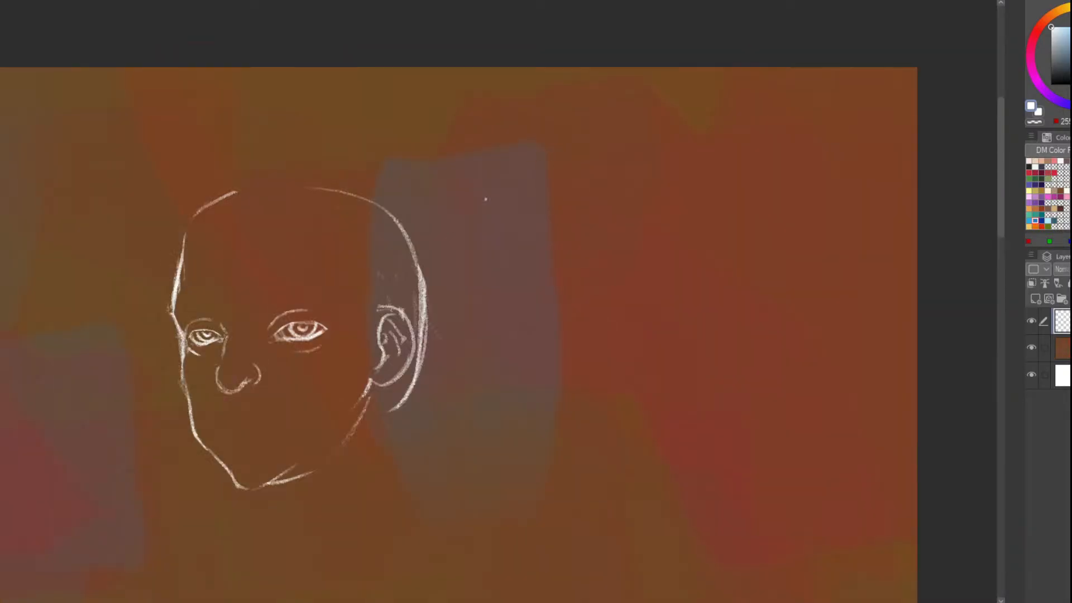
scroll(239, 260, "up", 1)
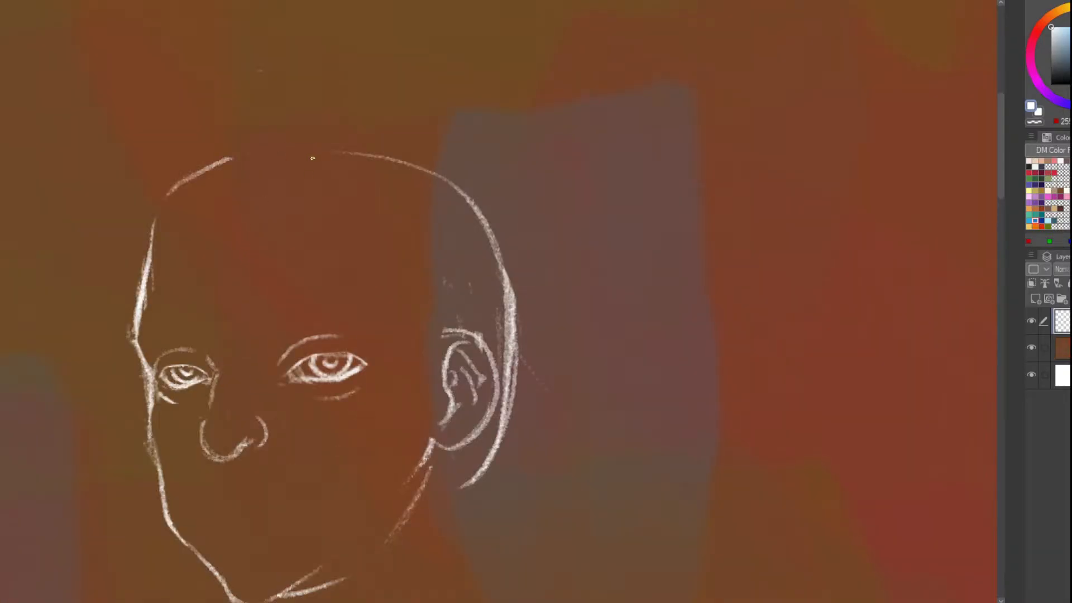
left_click_drag(144, 591, 431, 162)
mouse_move(363, 116)
left_mouse_down()
mouse_move(407, 134)
mouse_move(488, 300)
left_mouse_up()
left_click_drag(477, 241, 490, 342)
scroll(294, 245, "down", 2)
scroll(240, 231, "up", 2)
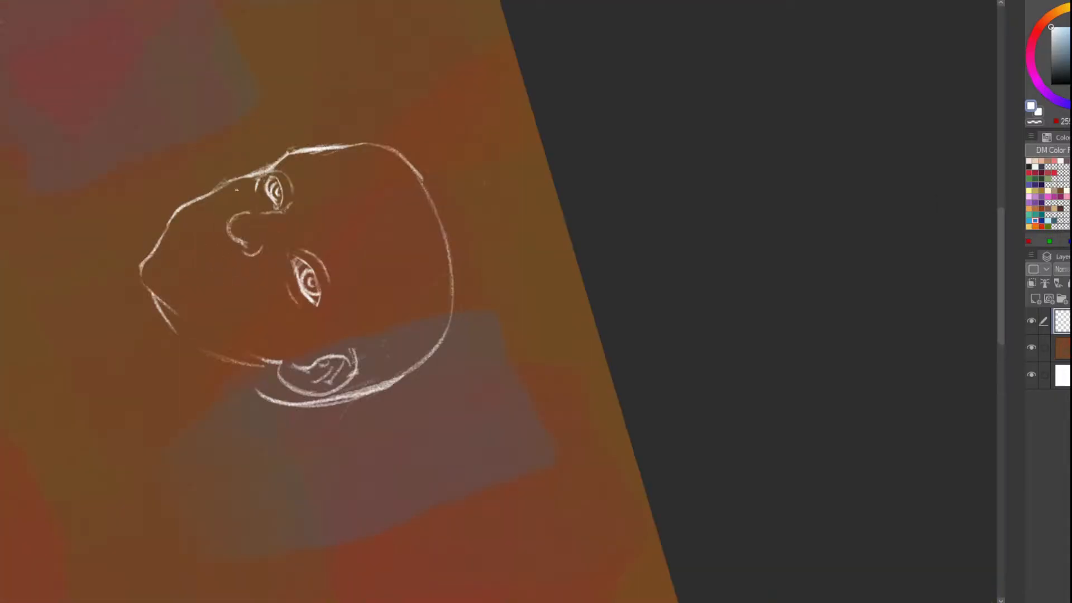
Refine the ear by redrawing its lobe and outer rim and curling the upper rim down toward the face
scroll(160, 166, "up", 2)
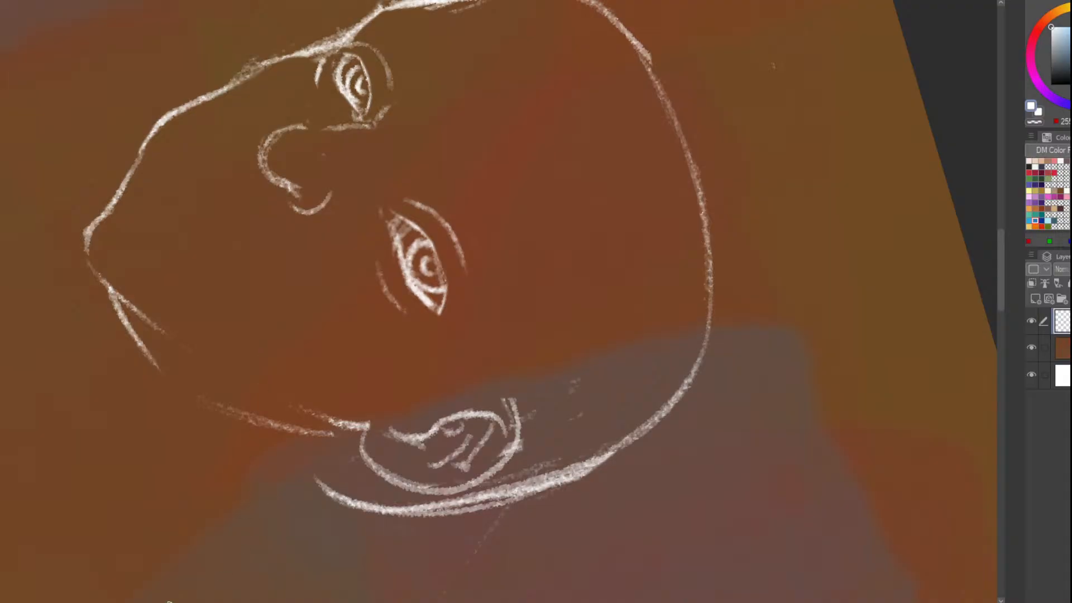
mouse_move(169, 602)
left_mouse_down()
mouse_move(430, 600)
mouse_move(837, 558)
left_mouse_up()
scroll(264, 304, "down", 1)
scroll(837, 480, "up", 1)
mouse_move(468, 344)
left_mouse_down()
mouse_move(483, 323)
mouse_move(471, 303)
left_mouse_up()
mouse_move(436, 341)
left_mouse_down()
mouse_move(470, 310)
mouse_move(485, 228)
left_mouse_up()
mouse_move(413, 190)
left_mouse_down()
mouse_move(391, 202)
mouse_move(386, 224)
left_mouse_up()
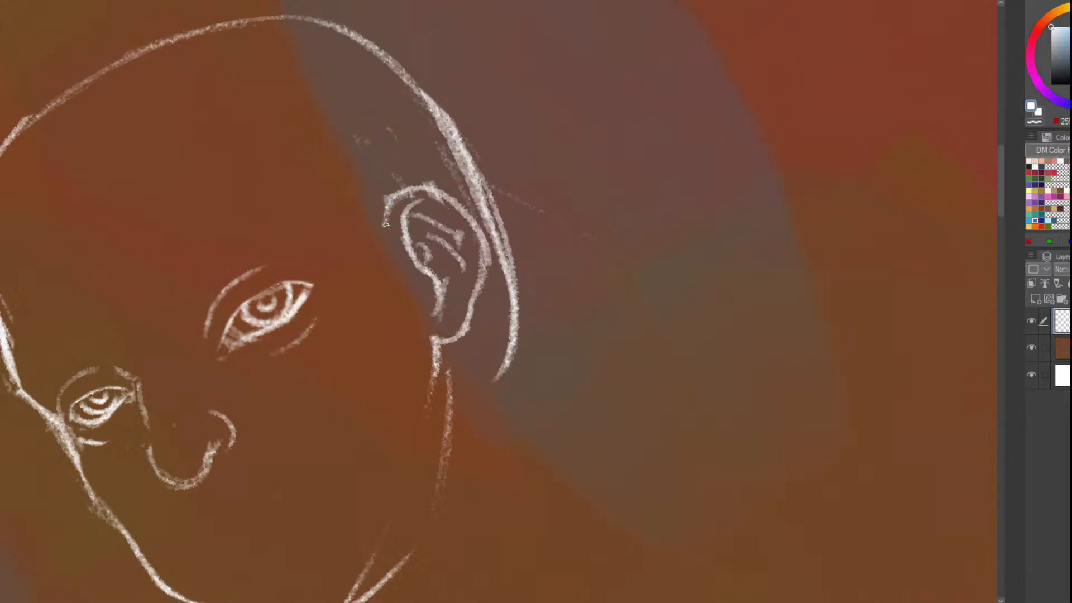
Sketch the outlines of both eyebrows, with a long arched shape over the near eye and a shorter one over the far eye
scroll(357, 234, "down", 3)
scroll(327, 230, "up", 2)
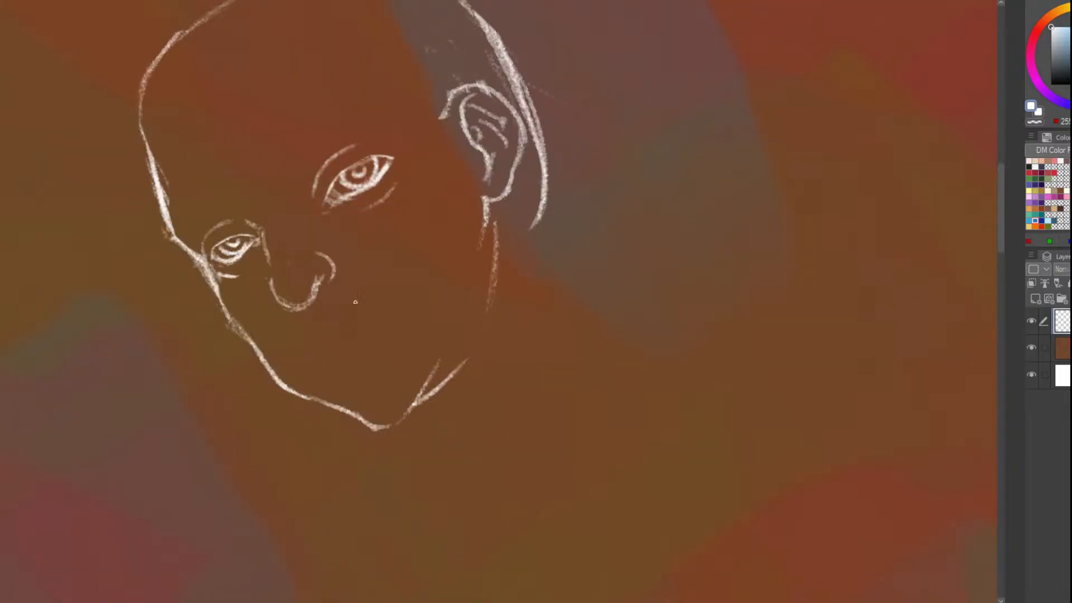
scroll(374, 331, "down", 3)
scroll(375, 331, "up", 2)
scroll(392, 88, "down", 2)
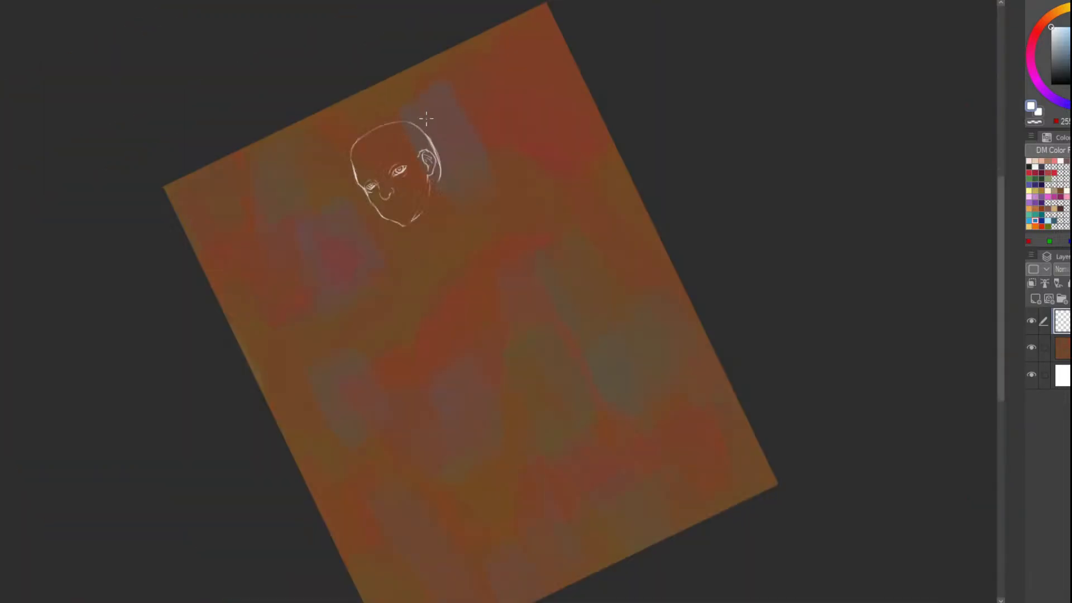
scroll(392, 88, "up", 2)
scroll(363, 162, "up", 2)
left_click_drag(307, 145, 326, 248)
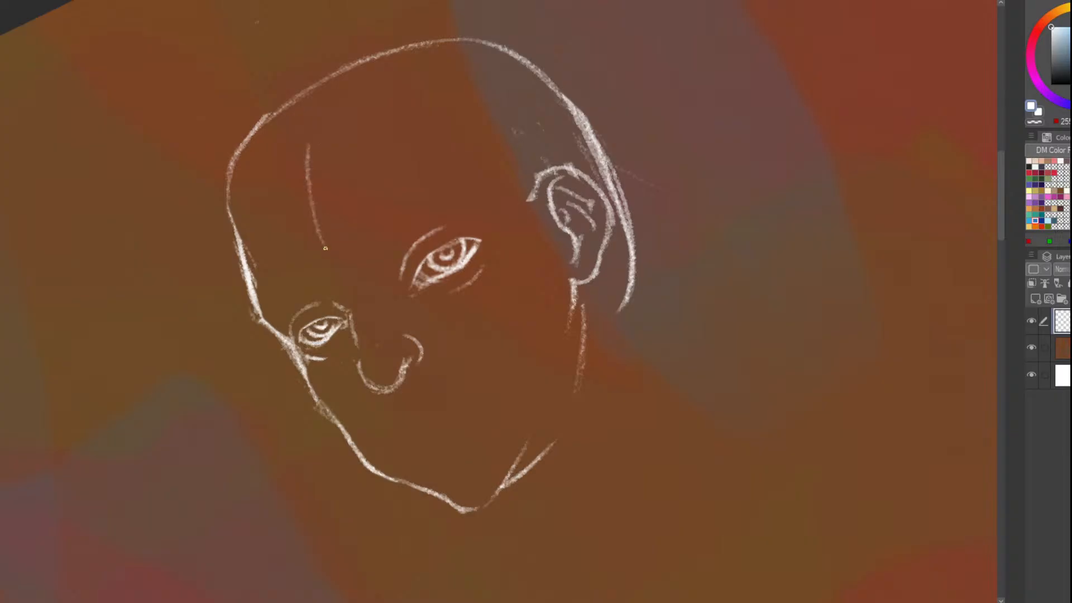
key("ctrl+z")
left_click_drag(444, 200, 481, 207)
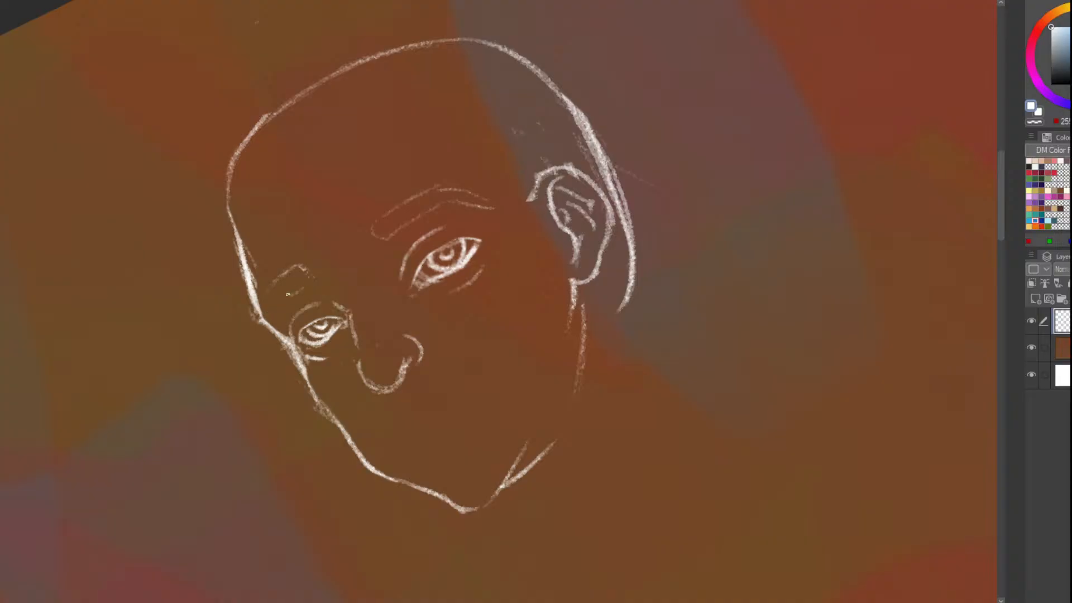
scroll(280, 286, "down", 2)
scroll(379, 297, "up", 2)
scroll(215, 558, "down", 2)
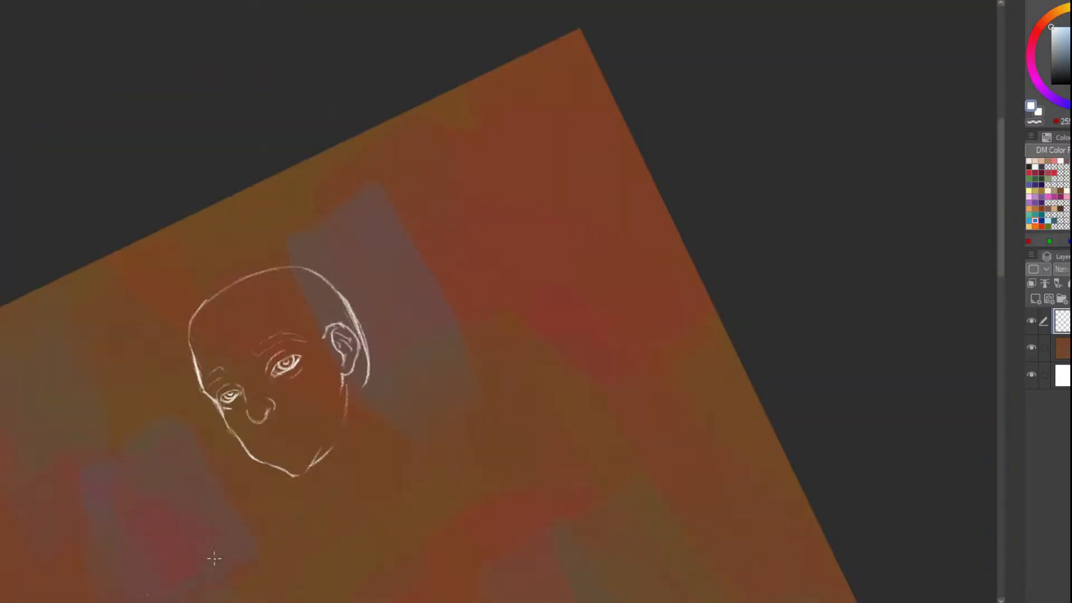
Sketch the mouth below the nose with a small central opening and a curved lower lip
left_click_drag(148, 594, 239, 89)
scroll(239, 89, "down", 1)
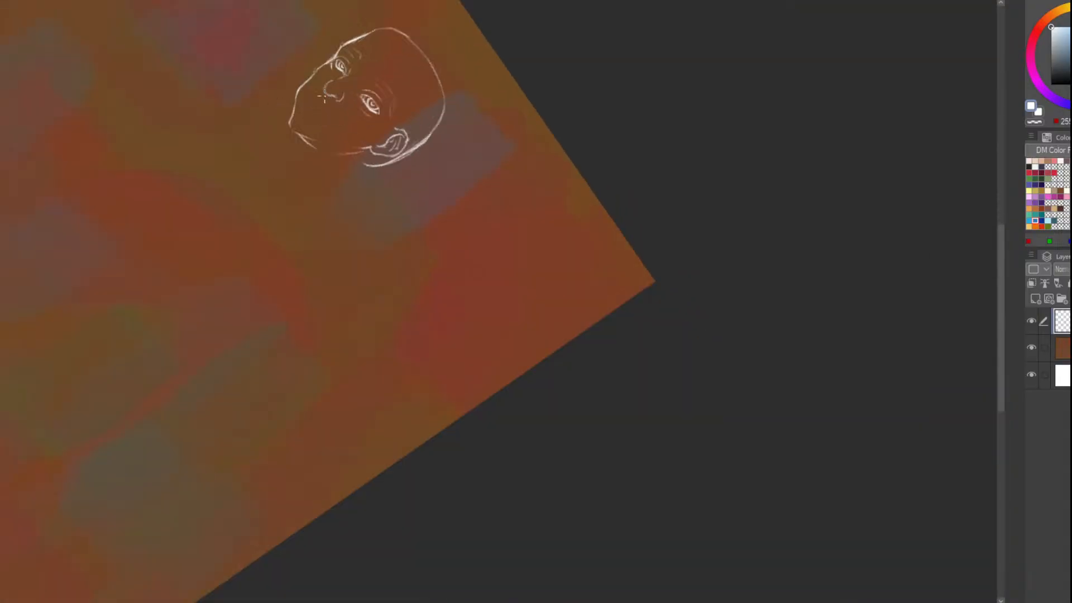
scroll(332, 70, "up", 2)
scroll(322, 76, "down", 2)
scroll(266, 217, "up", 5)
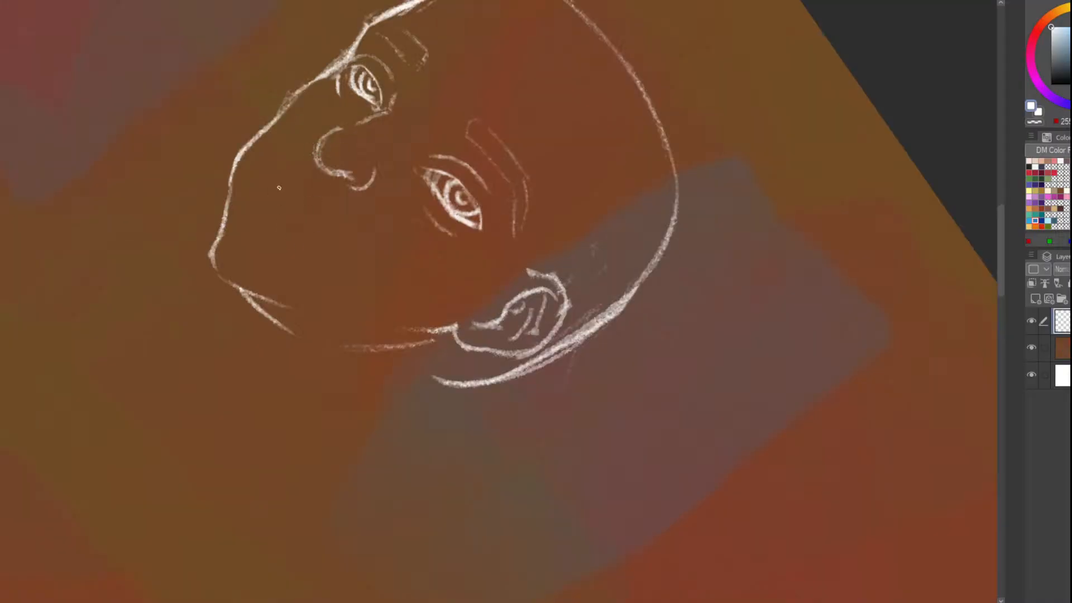
scroll(266, 217, "down", 3)
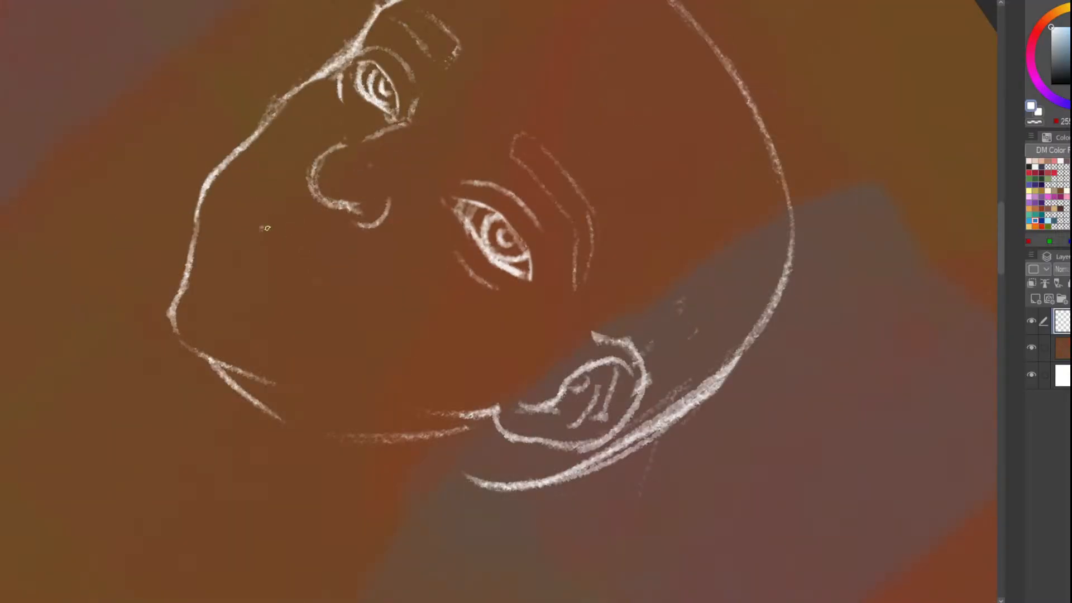
left_click_drag(263, 226, 281, 269)
left_click_drag(261, 279, 242, 261)
key("ctrl+z")
left_click_drag(235, 242, 257, 276)
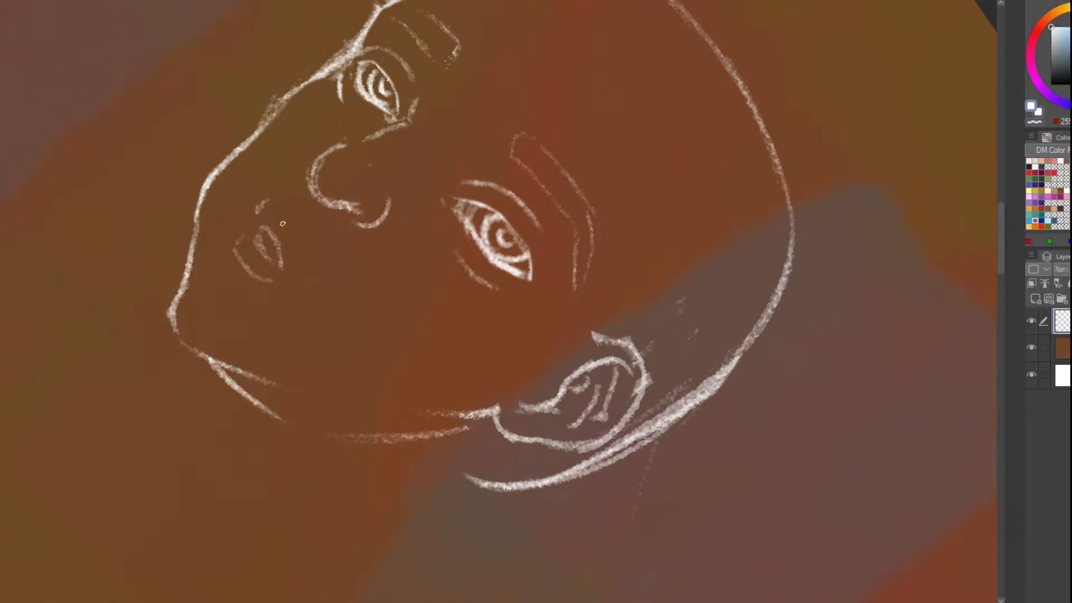
Draw the upper lip contour toward the near mouth corner and add a short crease below the lower lip
left_click_drag(276, 209, 305, 235)
scroll(283, 325, "down", 3)
scroll(254, 278, "up", 3)
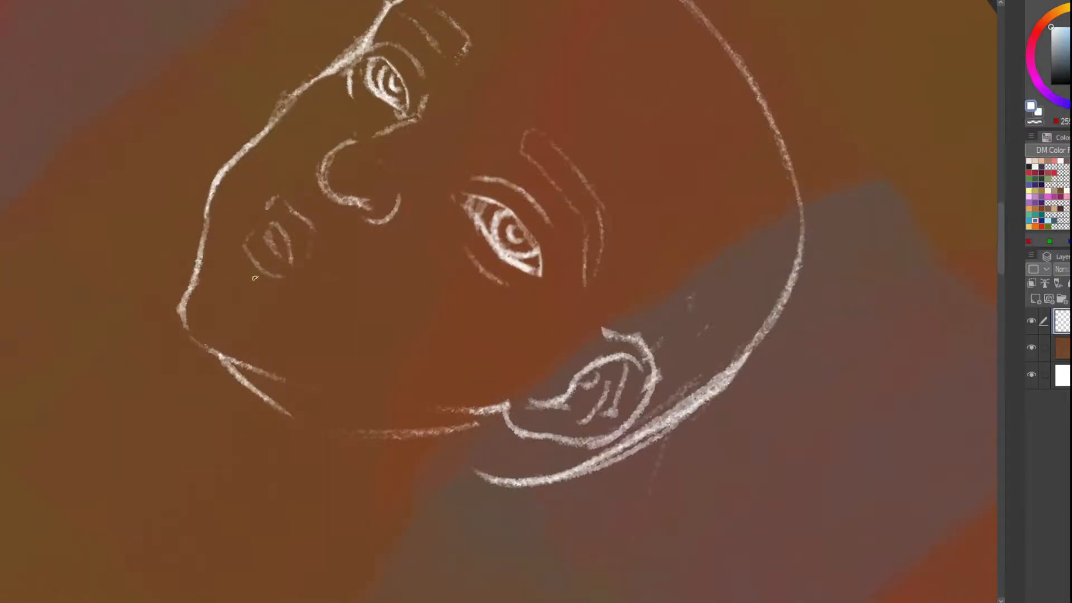
scroll(244, 298, "down", 5)
scroll(201, 446, "up", 3)
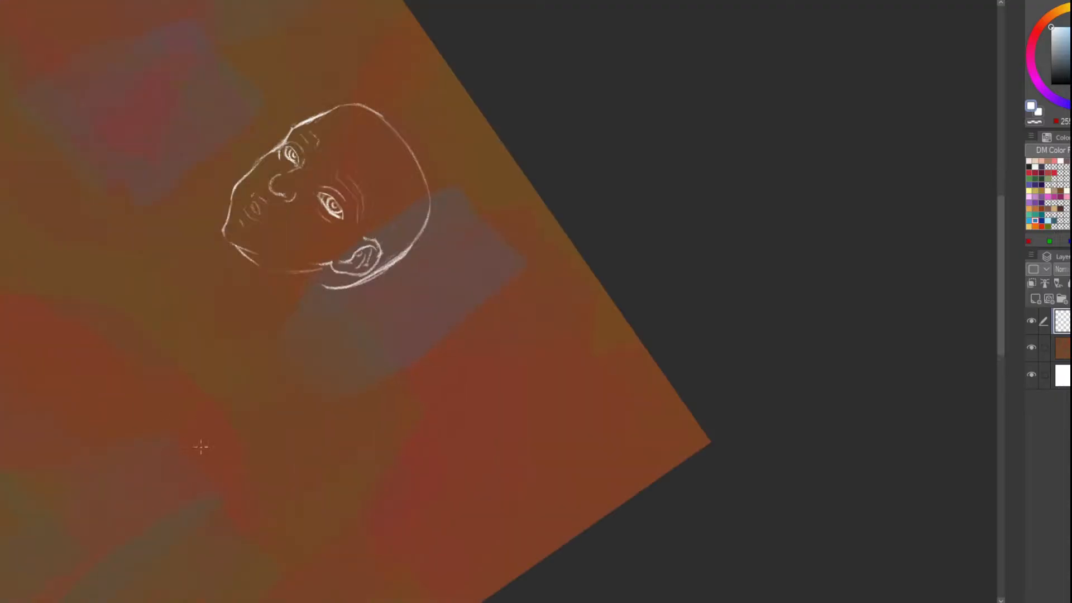
Straighten the canvas rotation and erase the loose inner strokes along the forehead contour above the far eyebrow
key("ctrl+at")
scroll(213, 234, "down", 2)
scroll(240, 332, "up", 3)
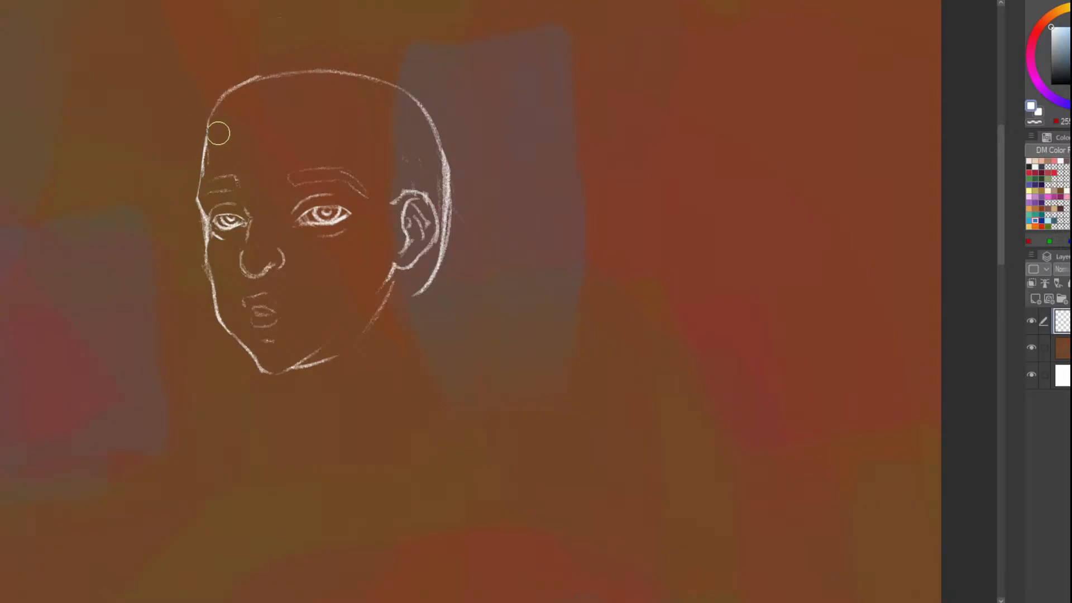
left_click_drag(207, 139, 194, 197)
scroll(207, 146, "down", 2)
scroll(209, 137, "up", 3)
scroll(218, 120, "down", 2)
scroll(225, 108, "up", 3)
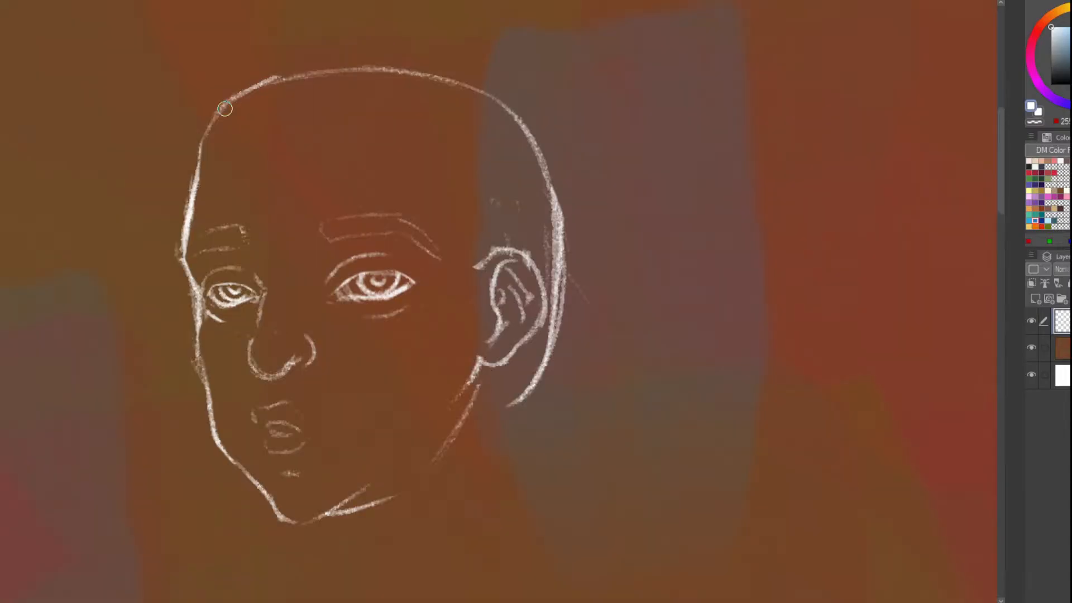
scroll(235, 170, "down", 2)
scroll(254, 117, "up", 2)
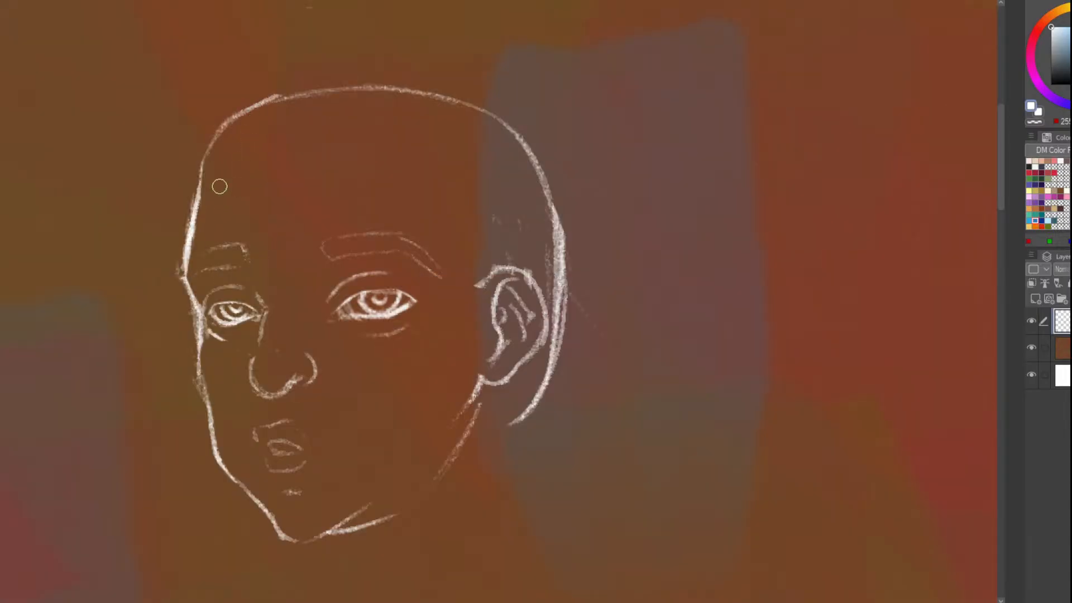
scroll(422, 174, "down", 2)
scroll(416, 195, "up", 2)
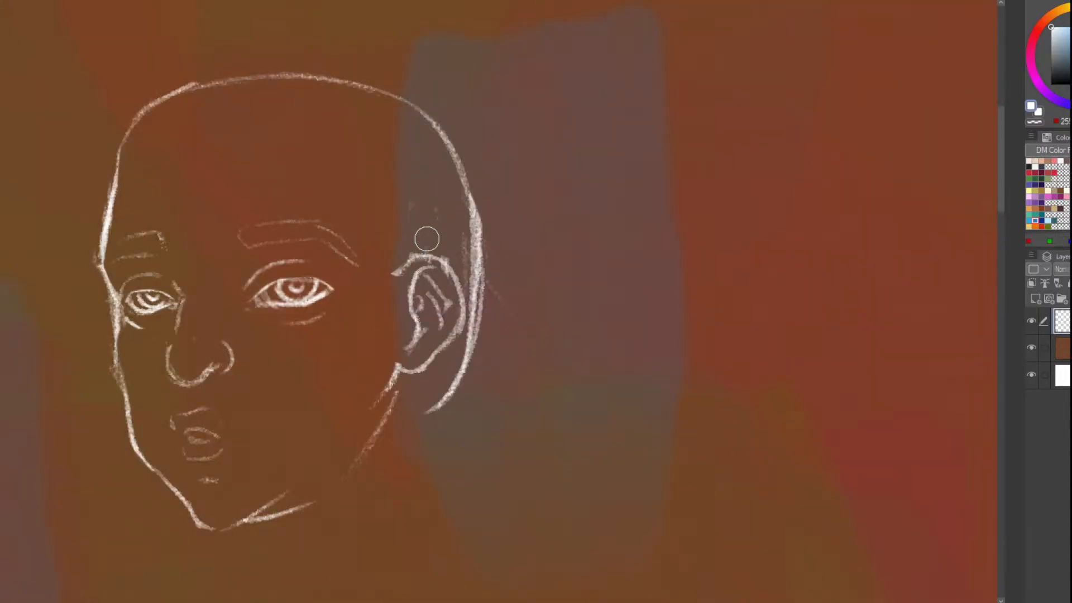
Erase the stray marks above the ear and thin the back of the head to a single clean line
mouse_move(412, 191)
left_mouse_down()
mouse_move(456, 226)
mouse_move(472, 317)
left_mouse_up()
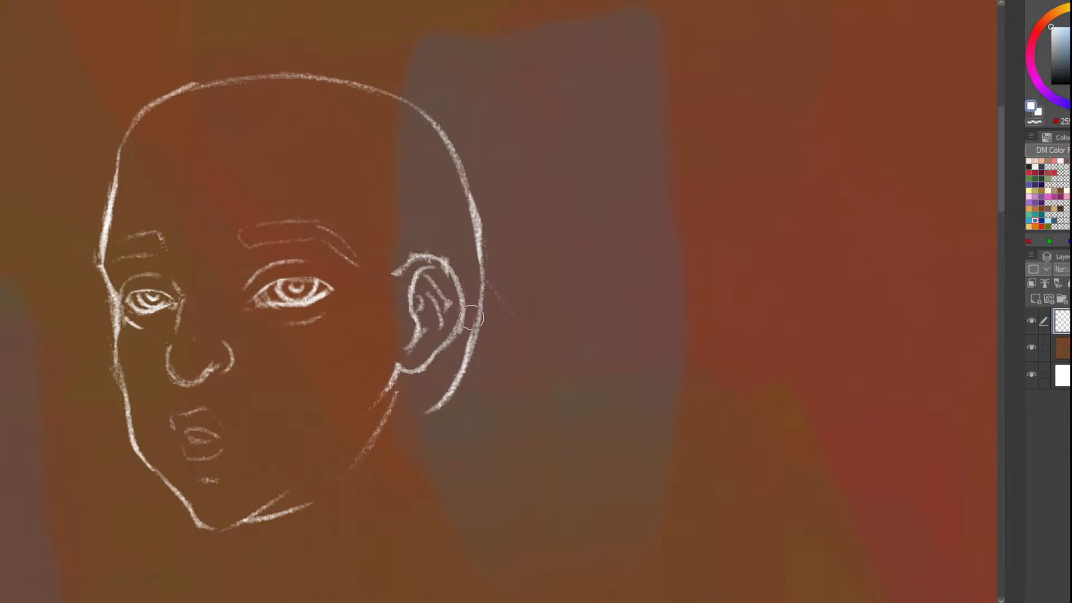
mouse_move(436, 401)
left_mouse_down()
mouse_move(506, 260)
mouse_move(466, 153)
left_mouse_up()
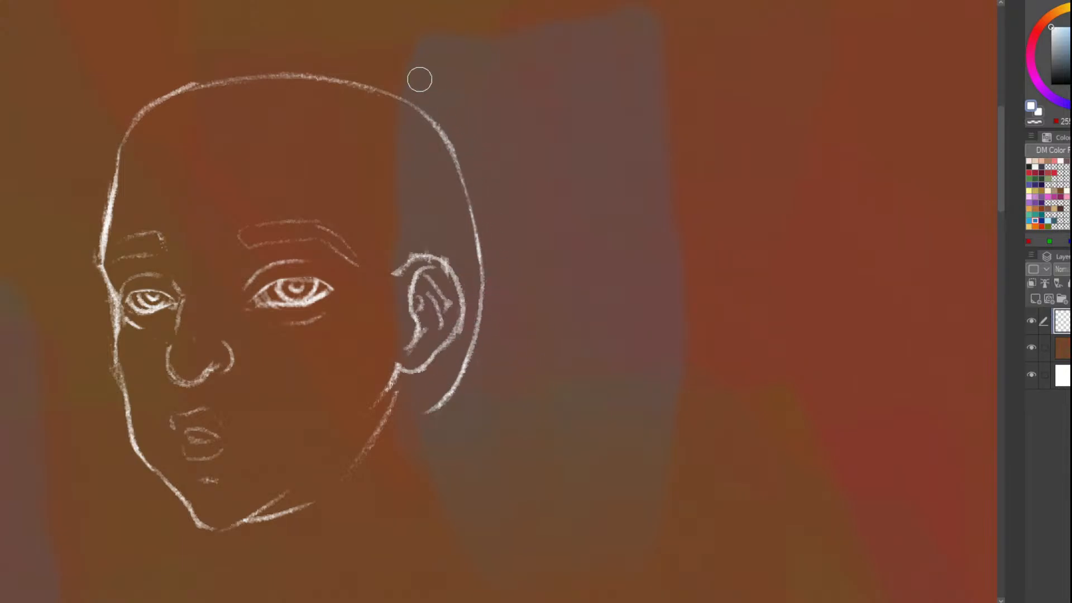
scroll(252, 73, "down", 2)
scroll(187, 134, "up", 2)
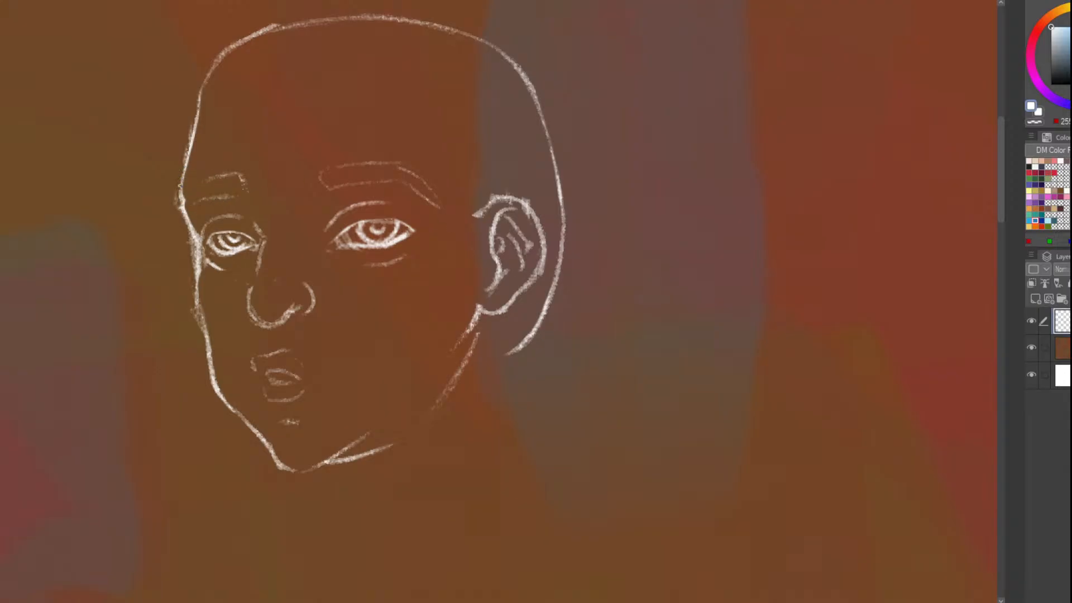
Erase the loose strokes along the far brow and cheek contour, leaving a single clean line beside the far eye
scroll(207, 194, "down", 1)
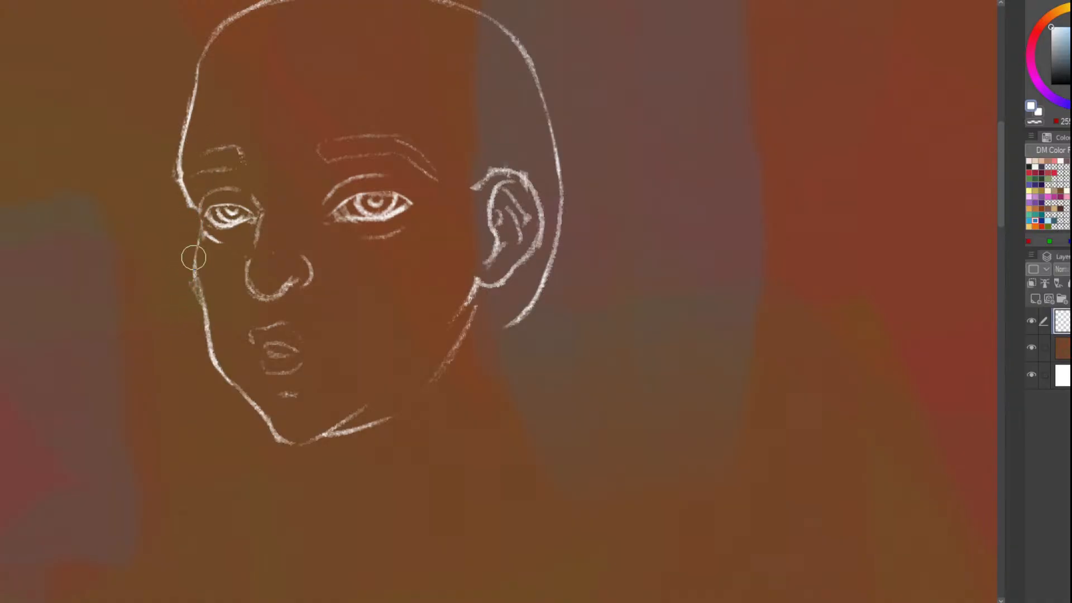
scroll(179, 112, "up", 2)
scroll(180, 118, "down", 2)
scroll(180, 126, "up", 2)
scroll(180, 126, "down", 2)
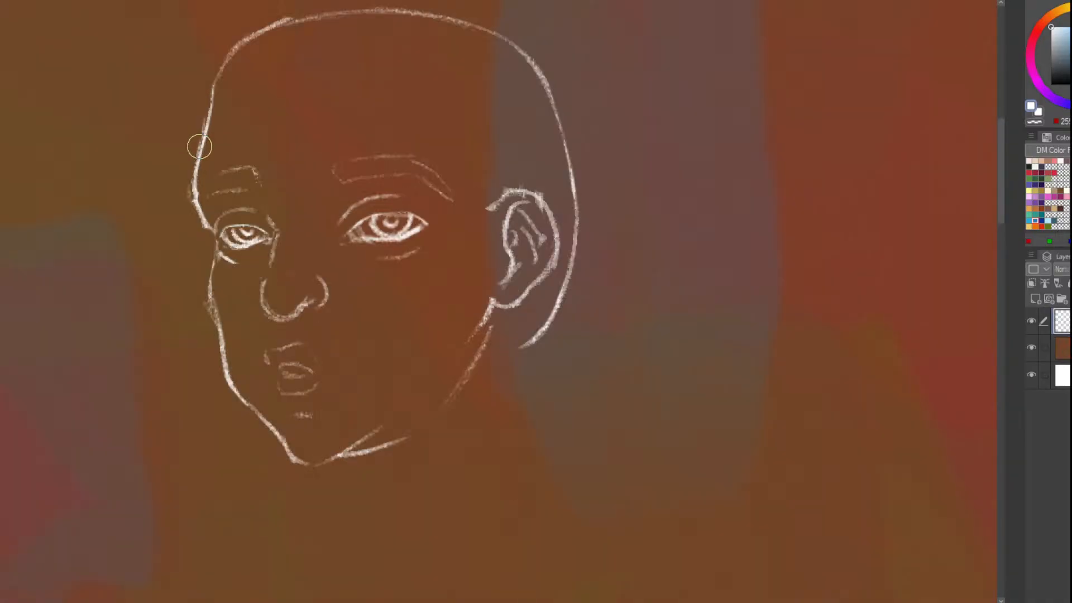
scroll(191, 139, "up", 2)
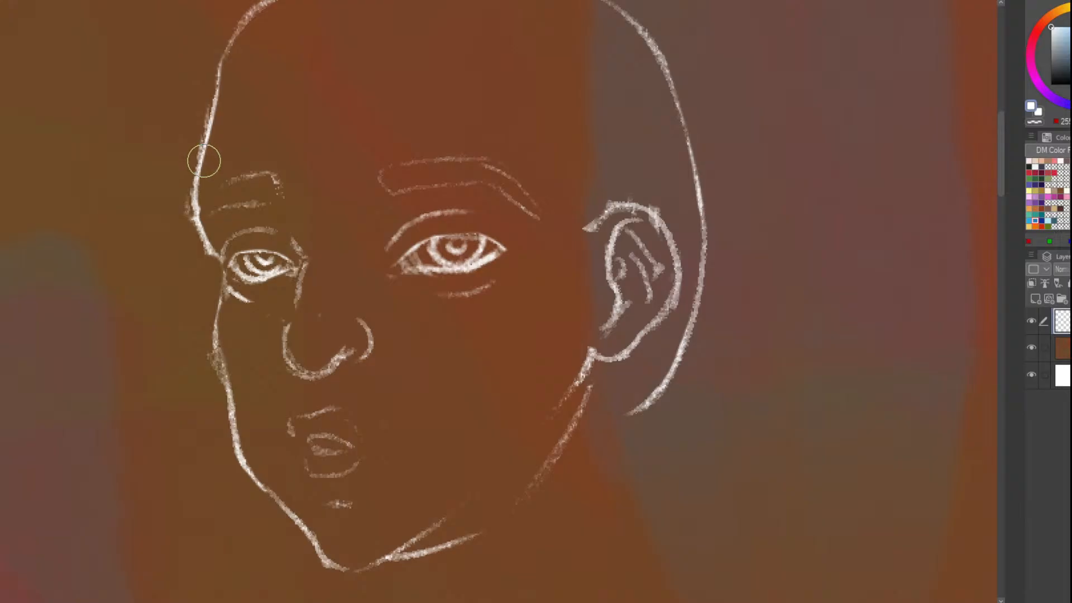
scroll(211, 168, "down", 2)
scroll(211, 168, "up", 3)
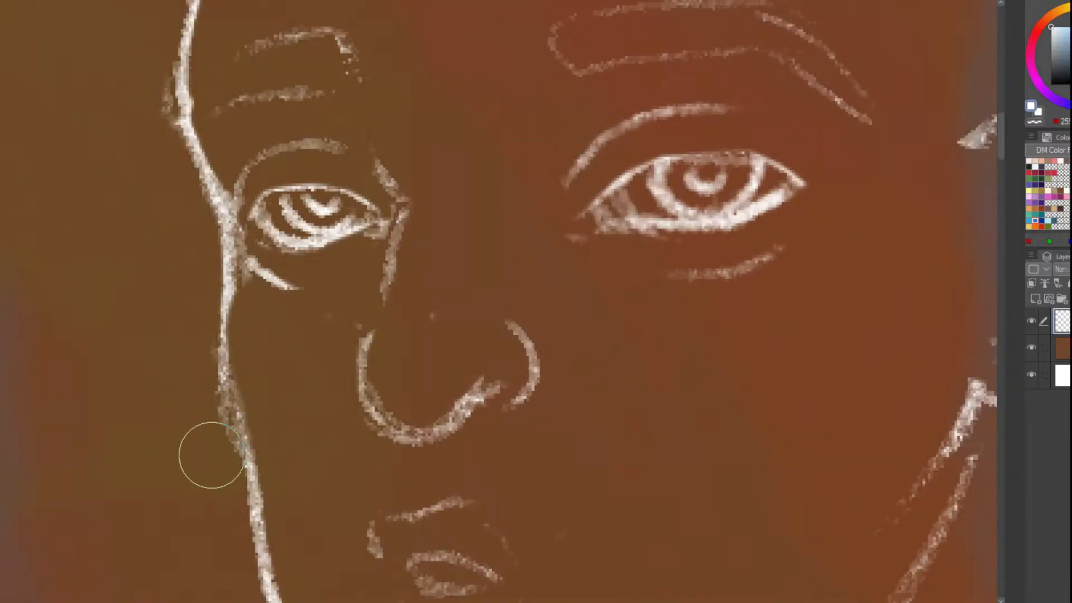
scroll(229, 335, "down", 3)
scroll(271, 395, "up", 2)
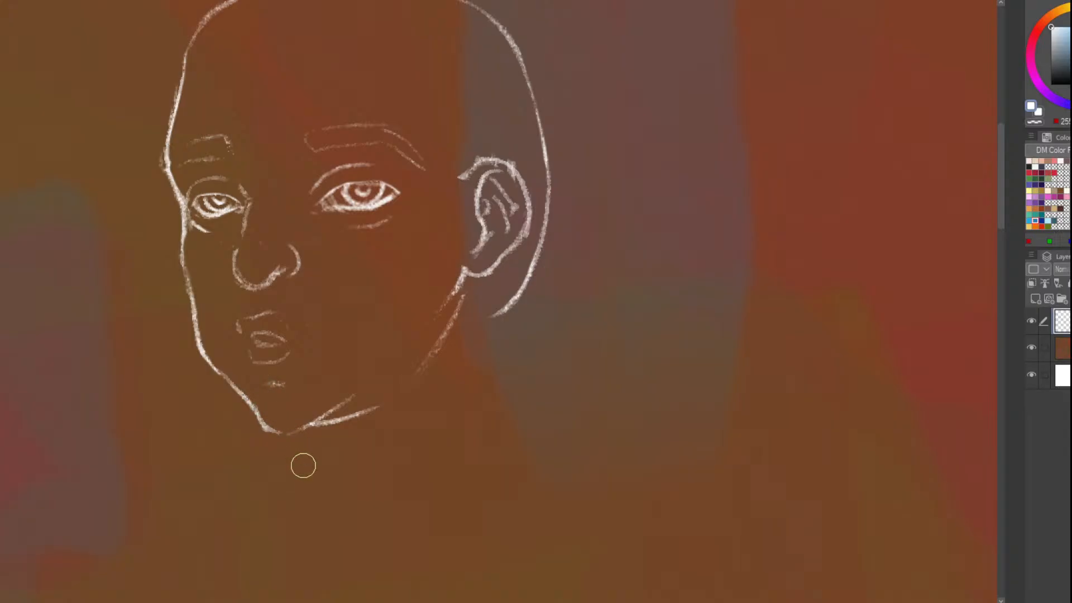
Draw the back of the neck as a straight line running down from below the ear
scroll(304, 462, "down", 2)
scroll(286, 263, "up", 2)
scroll(285, 262, "down", 2)
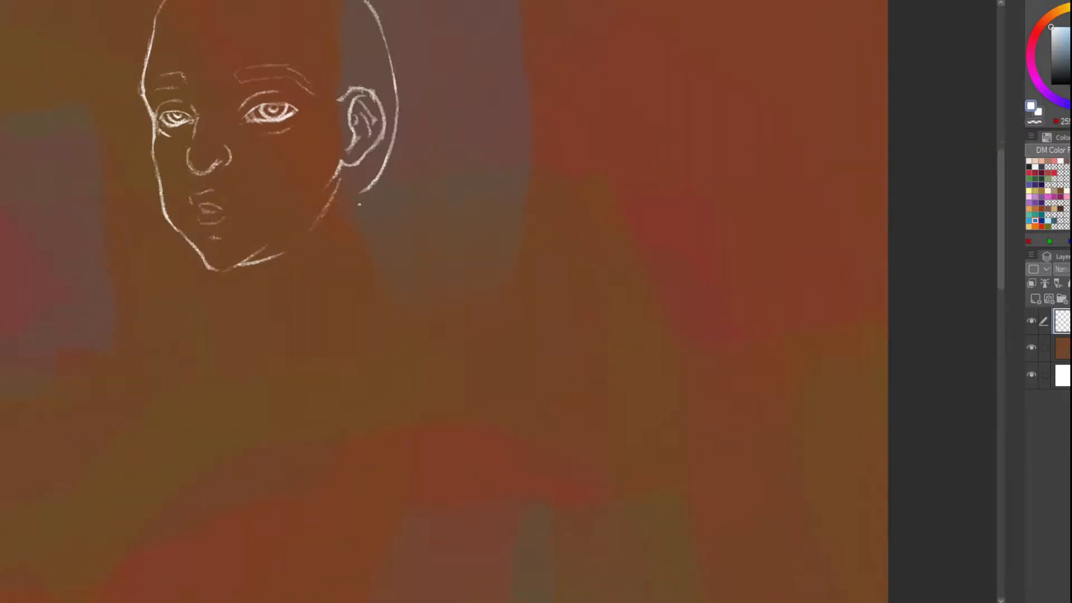
scroll(352, 168, "up", 2)
left_click_drag(354, 164, 350, 319)
scroll(344, 304, "down", 2)
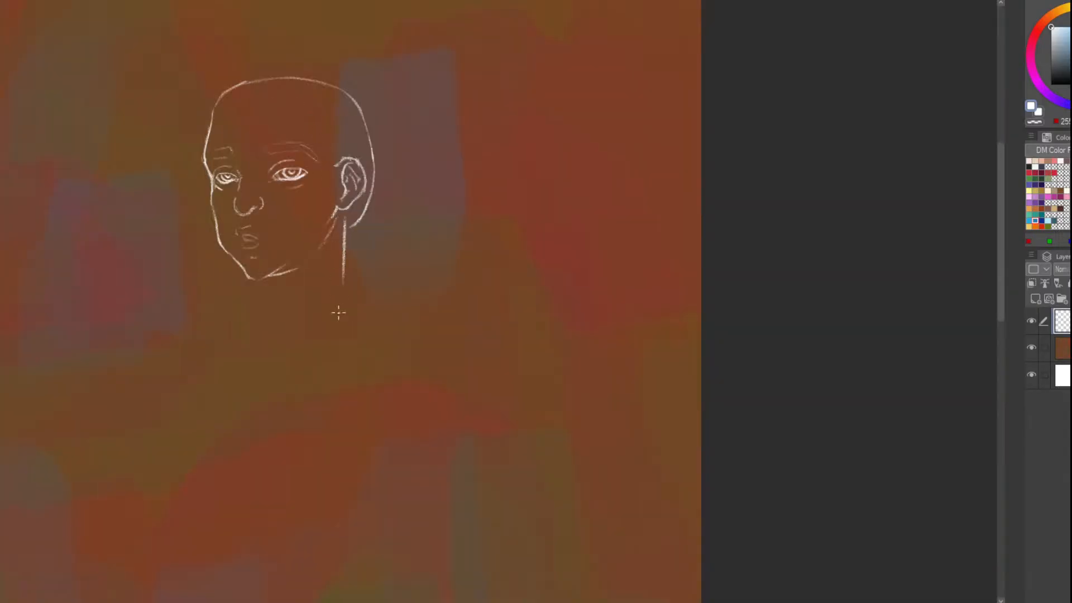
Draw the short front neck line descending from under the chin, replacing the first attempt
scroll(275, 279, "up", 3)
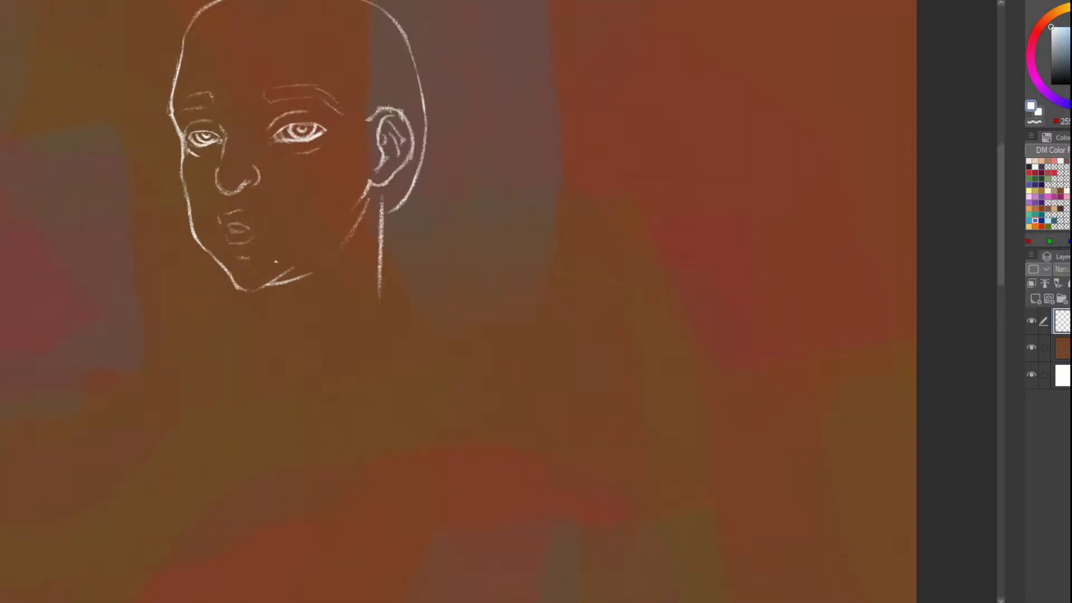
left_click_drag(263, 286, 274, 342)
key("ctrl+z")
key("ctrl+z")
key("ctrl+z")
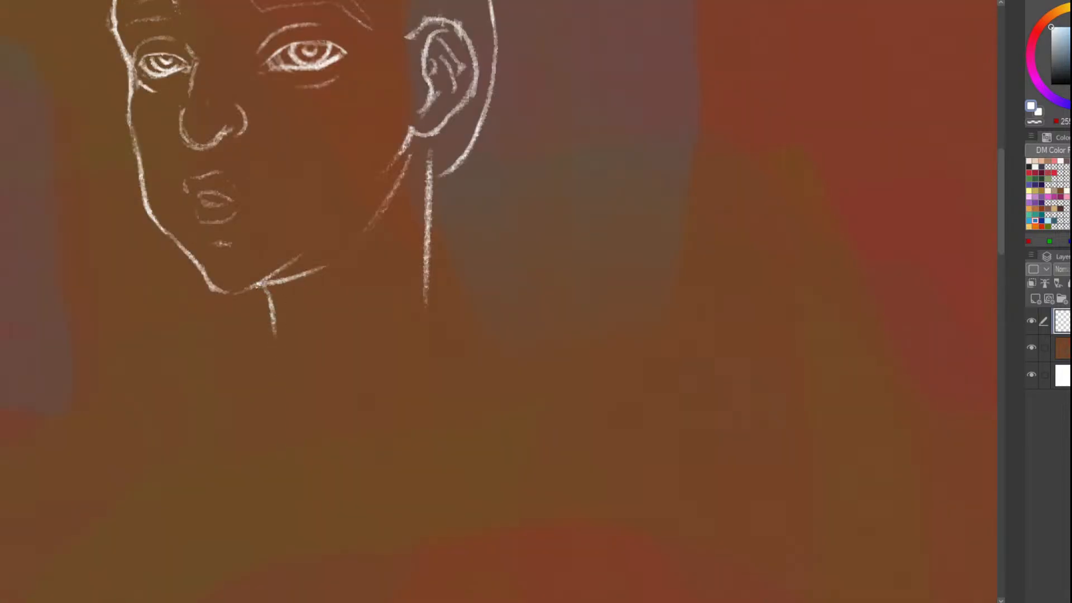
left_click_drag(262, 285, 275, 341)
scroll(319, 260, "down", 5)
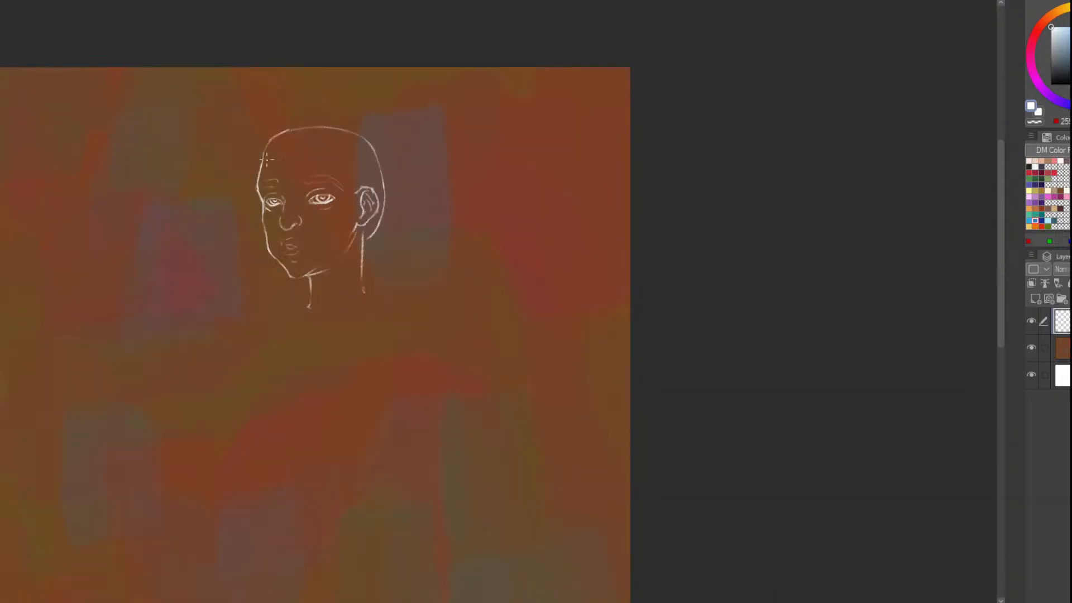
Erase the protruding far brow contour and redraw it as a smoother line between forehead and far eye
scroll(269, 157, "up", 3)
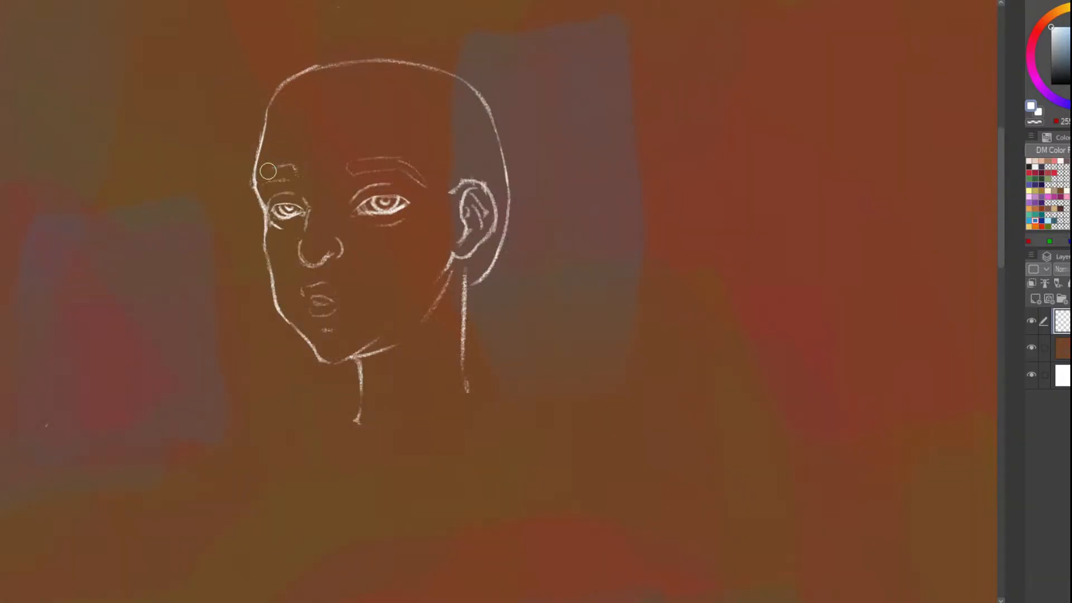
scroll(258, 201, "up", 2)
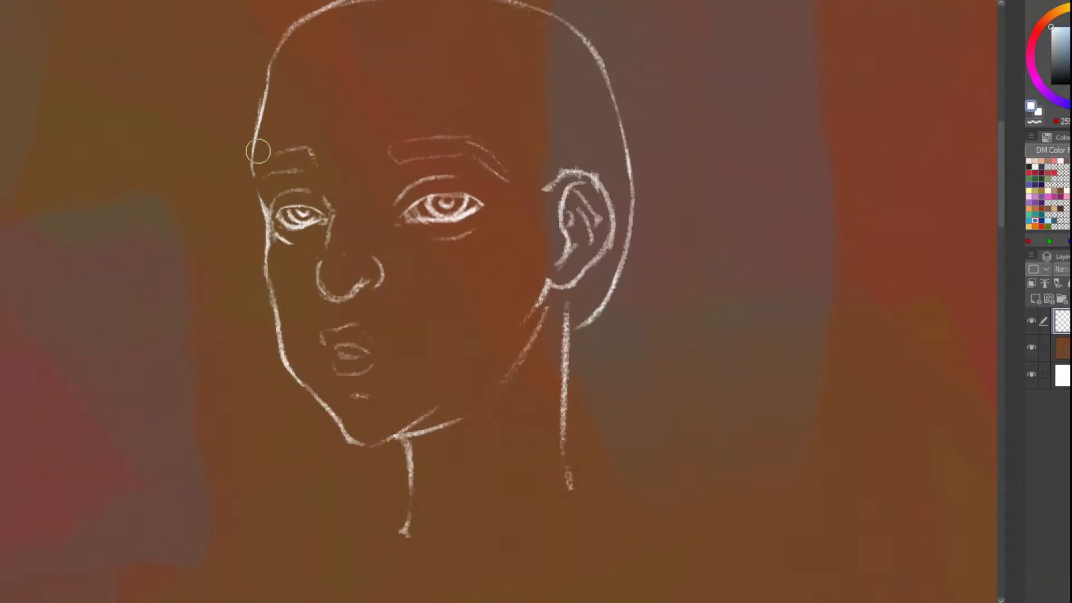
key("p")
left_click_drag(268, 216, 251, 159)
key("ctrl+z")
left_click_drag(265, 211, 257, 184)
Try to sketch a hairline with a temple line above the ear and a curve sweeping over the forehead
scroll(354, 178, "down", 5)
scroll(355, 179, "up", 3)
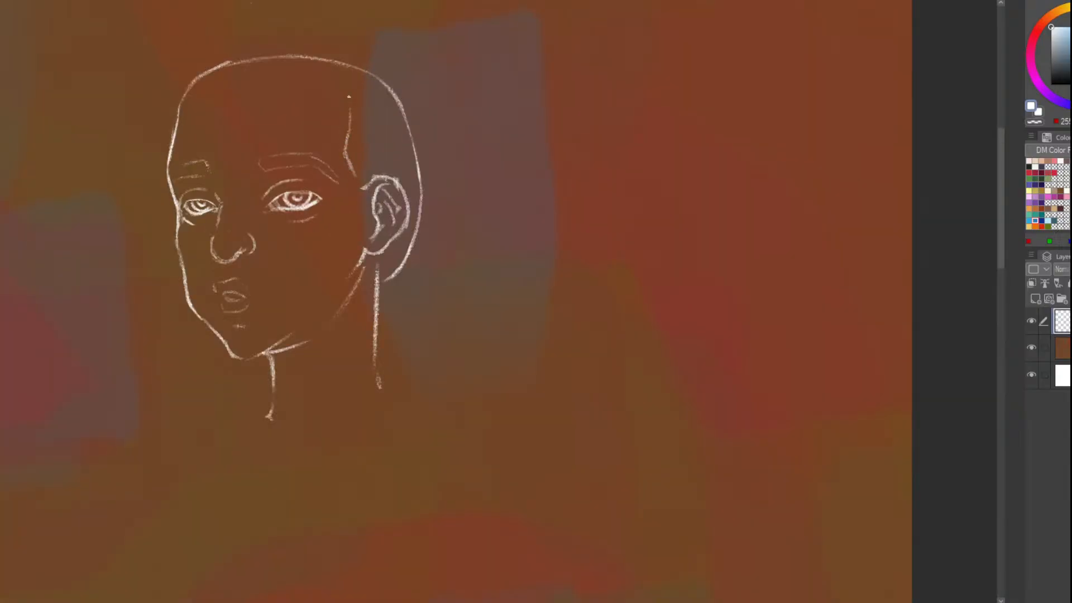
scroll(242, 105, "down", 3)
scroll(241, 105, "up", 4)
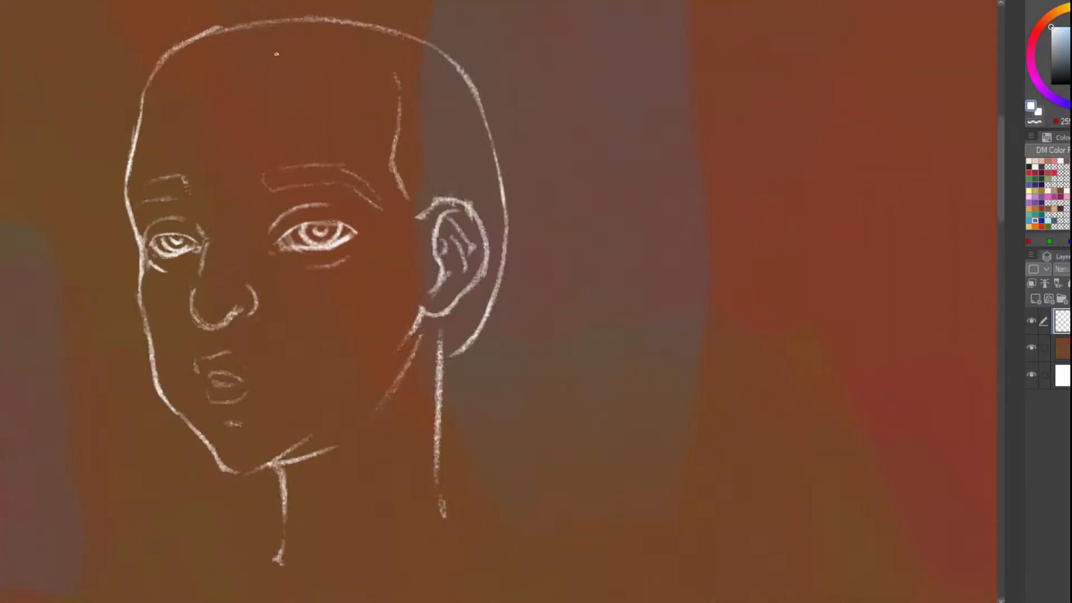
left_click_drag(319, 59, 258, 168)
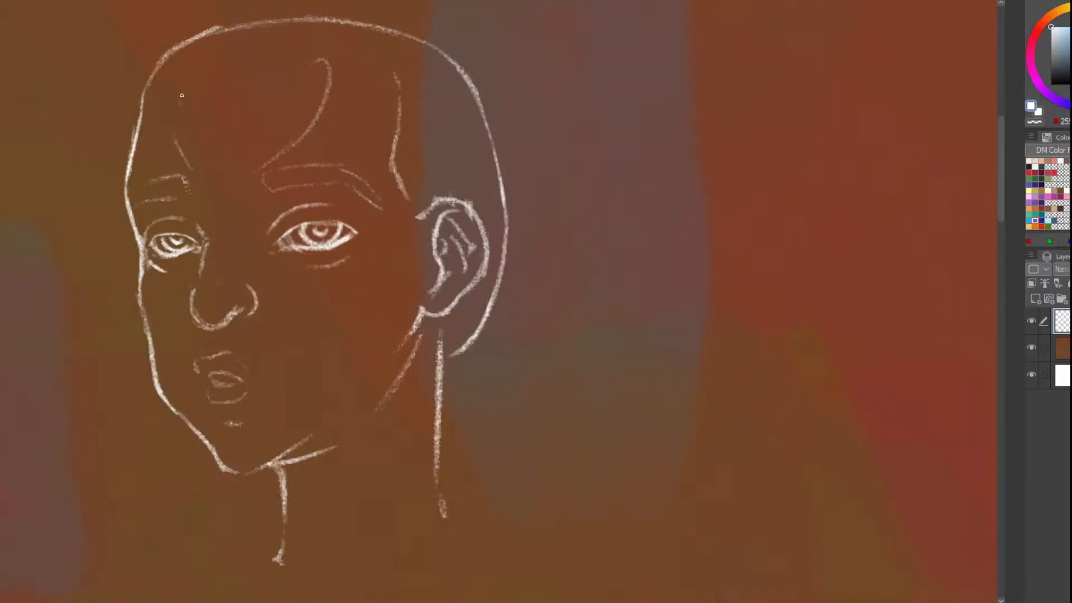
scroll(290, 43, "down", 5)
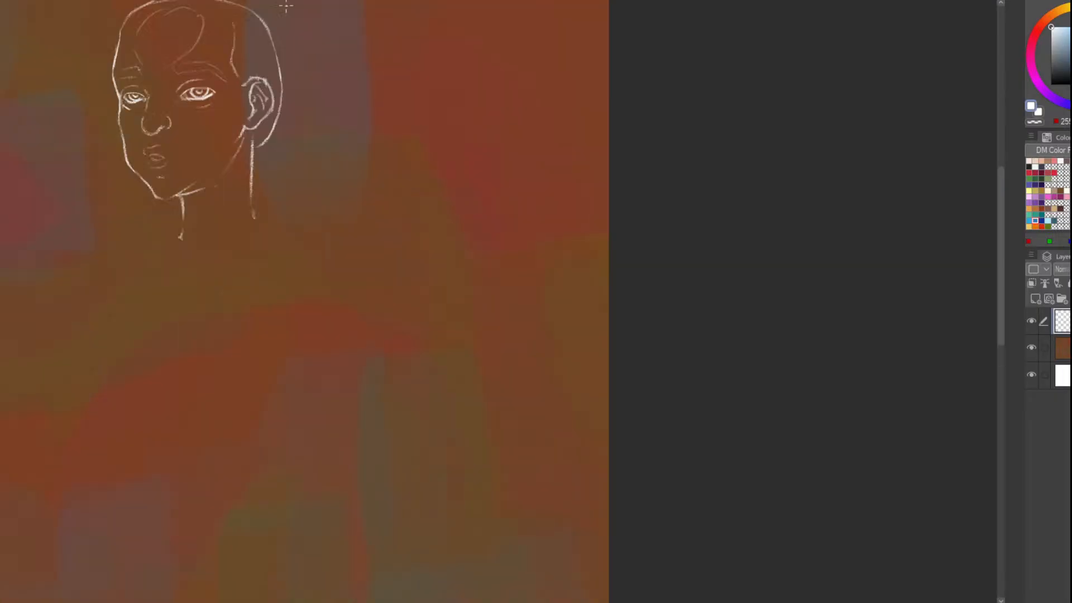
scroll(286, 5, "up", 2)
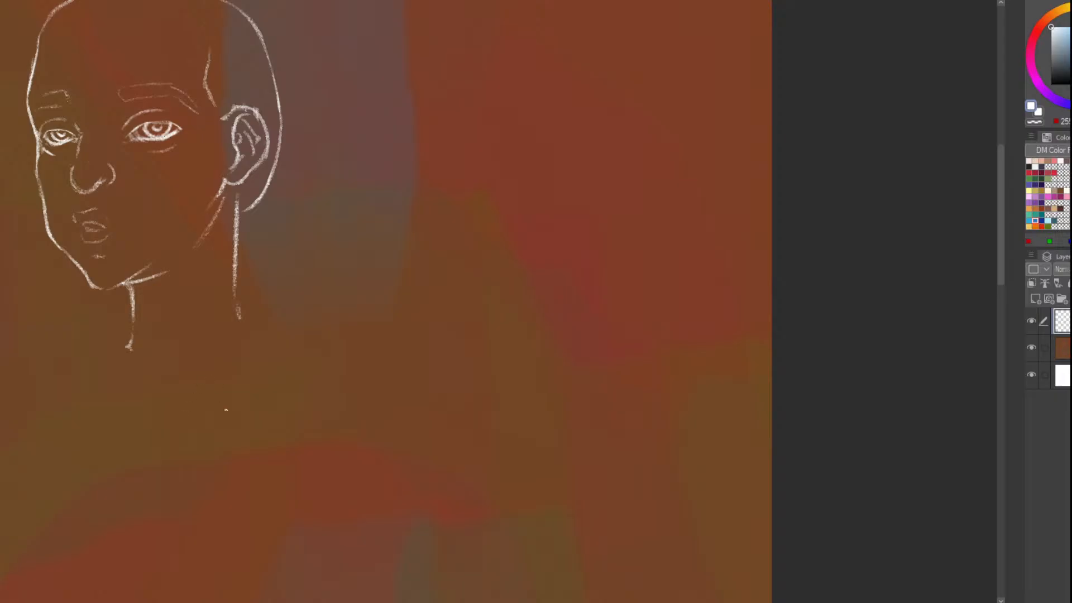
scroll(206, 412, "down", 4)
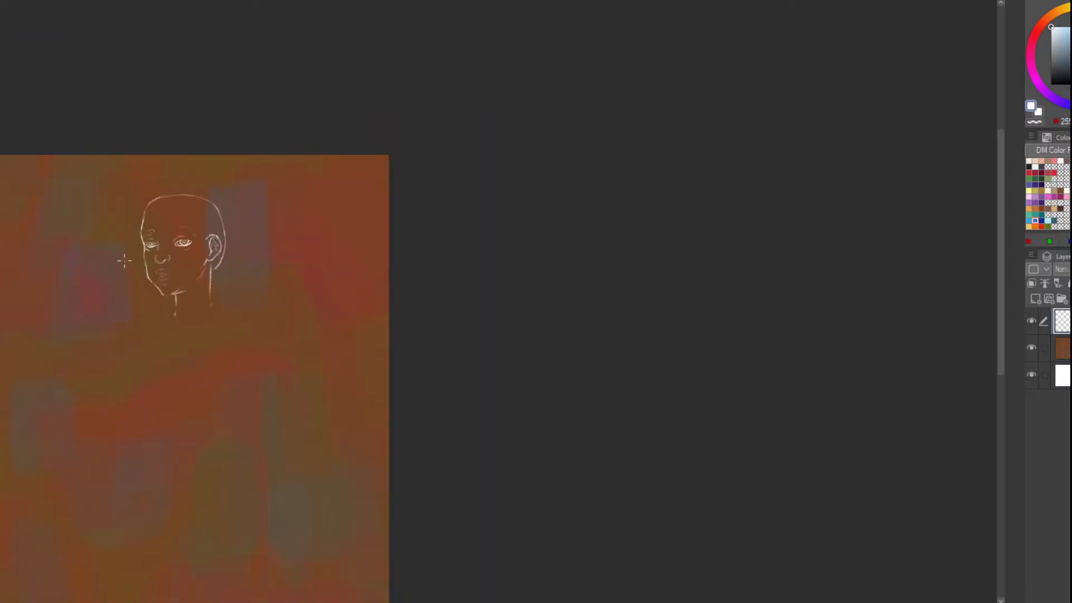
Lightly sketch the far shoulder slope, the arm and the rounded lower contour of the torso beneath the neck
scroll(120, 258, "up", 2)
scroll(214, 416, "down", 1)
scroll(214, 416, "up", 2)
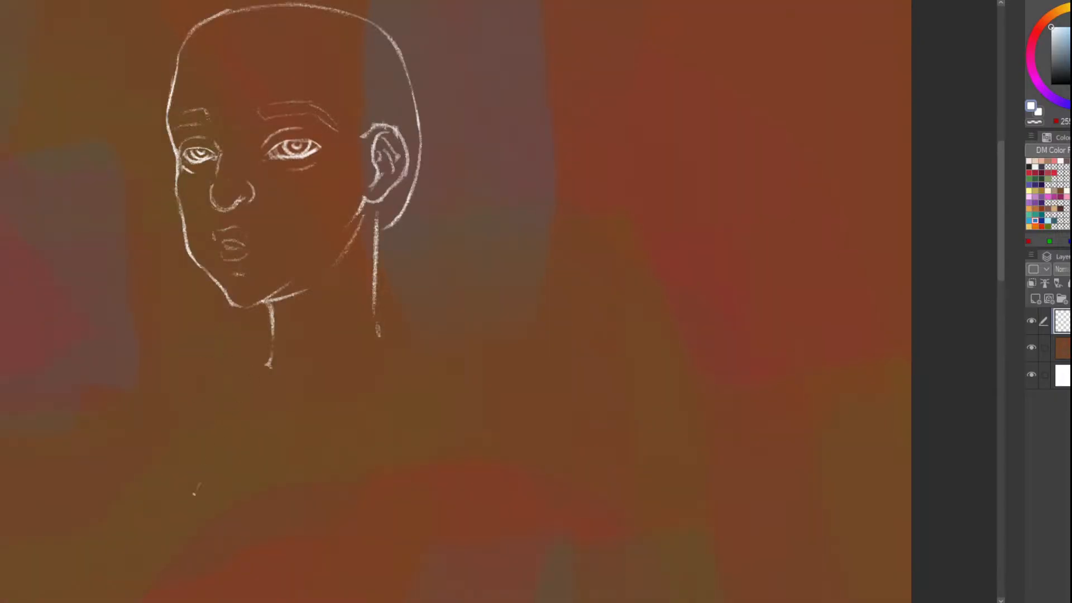
scroll(201, 474, "down", 3)
scroll(273, 288, "up", 2)
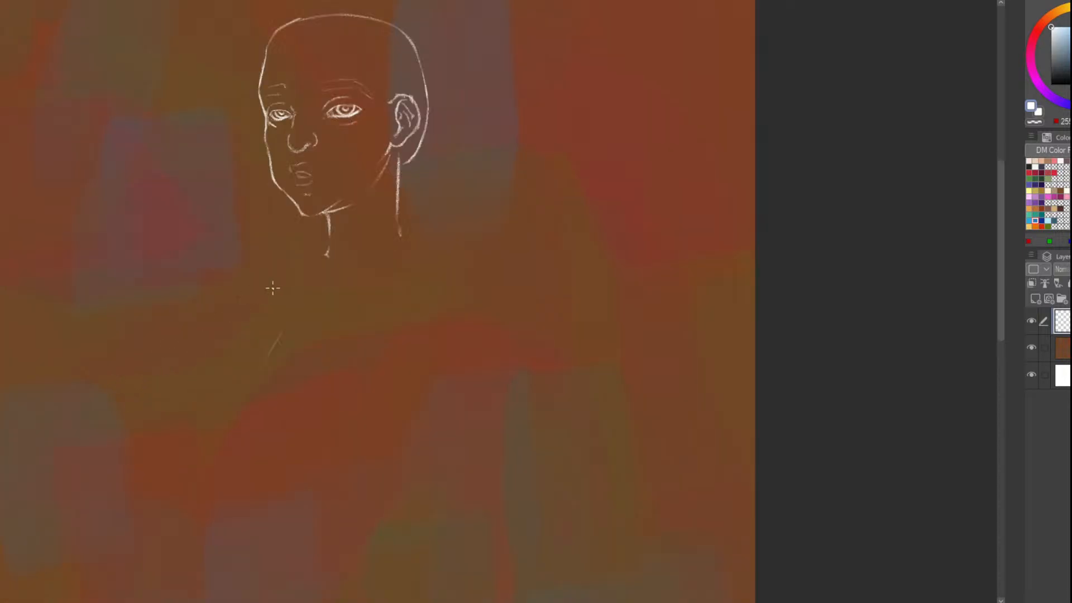
left_click_drag(293, 285, 236, 400)
mouse_move(427, 325)
left_mouse_down()
mouse_move(337, 445)
mouse_move(280, 460)
left_mouse_up()
mouse_move(322, 246)
left_mouse_down()
mouse_move(276, 273)
mouse_move(224, 391)
left_mouse_up()
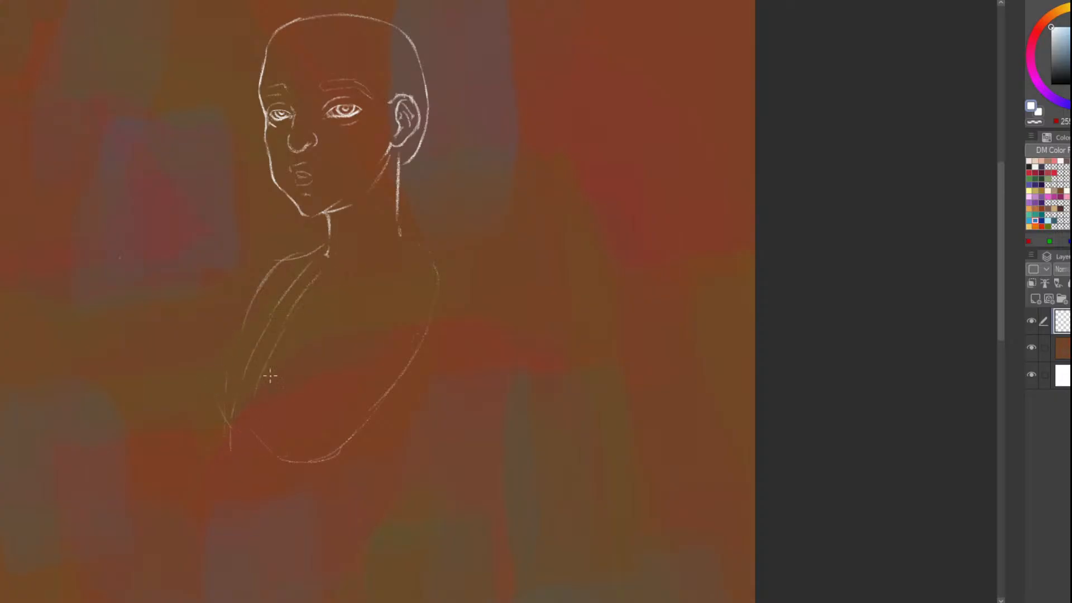
Reinforce the inner lengthwise lines of the torso and sketch a curved line across the upper body below the neck
left_click_drag(249, 449, 306, 277)
mouse_move(404, 342)
left_mouse_down()
mouse_move(252, 302)
mouse_move(370, 305)
mouse_move(408, 335)
left_mouse_up()
key("ctrl+z")
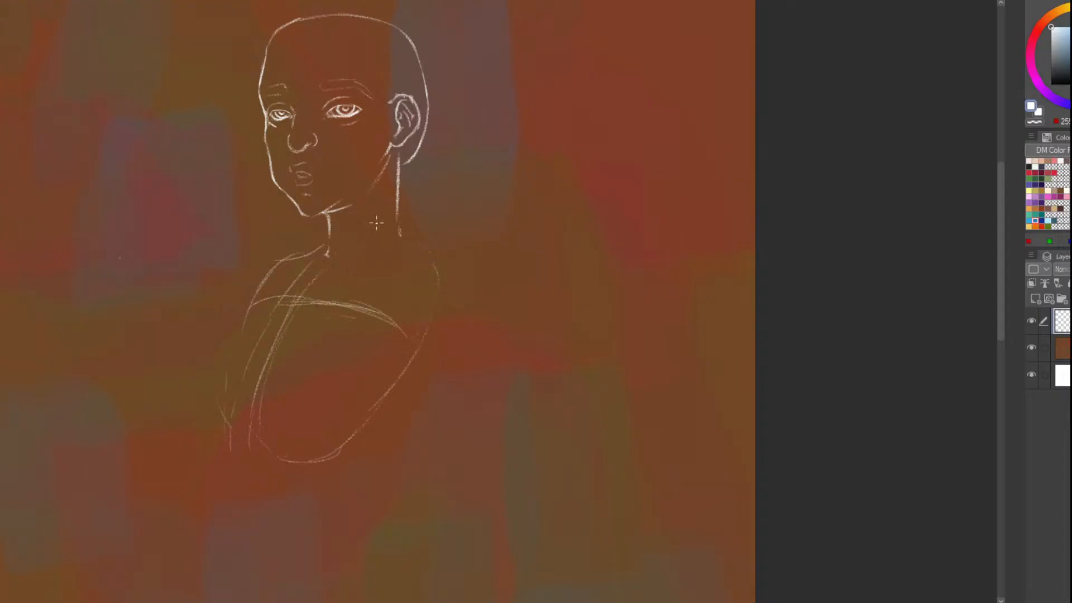
Draw an oval for the near shoulder joint and add an outer stroke along the far shoulder
left_click_drag(456, 291, 443, 313)
left_click_drag(270, 280, 241, 296)
scroll(339, 324, "down", 2)
scroll(322, 184, "up", 2)
scroll(371, 288, "down", 1)
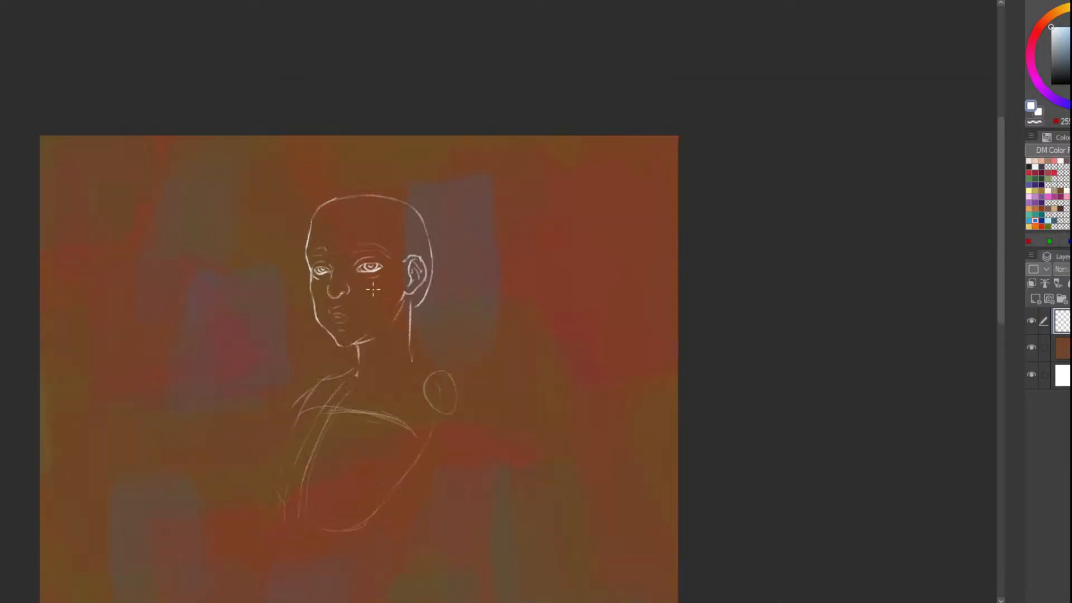
scroll(363, 289, "up", 2)
scroll(363, 335, "up", 2)
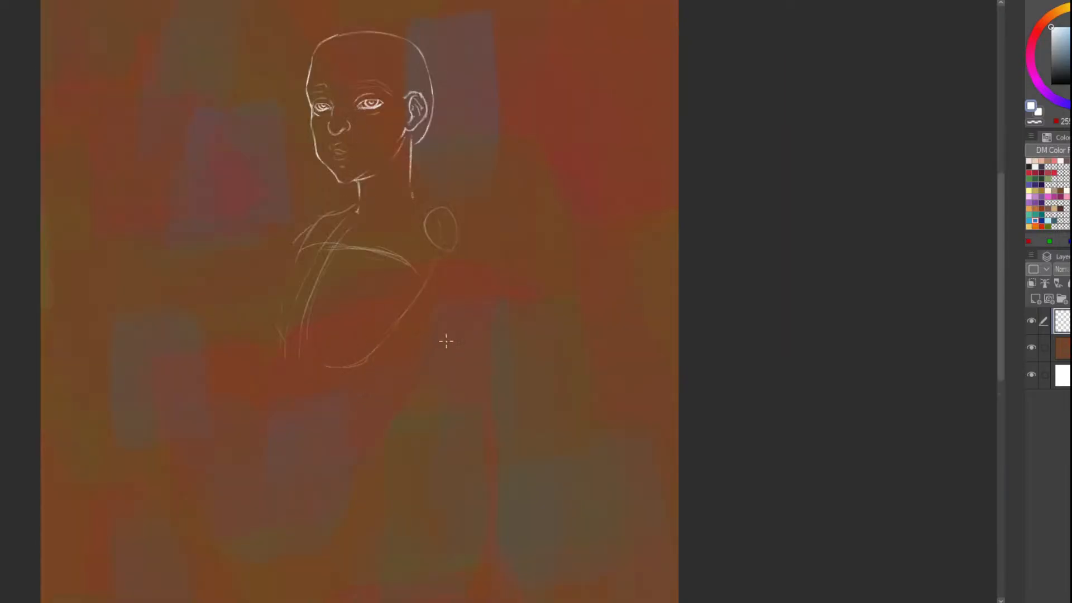
scroll(380, 179, "down", 3)
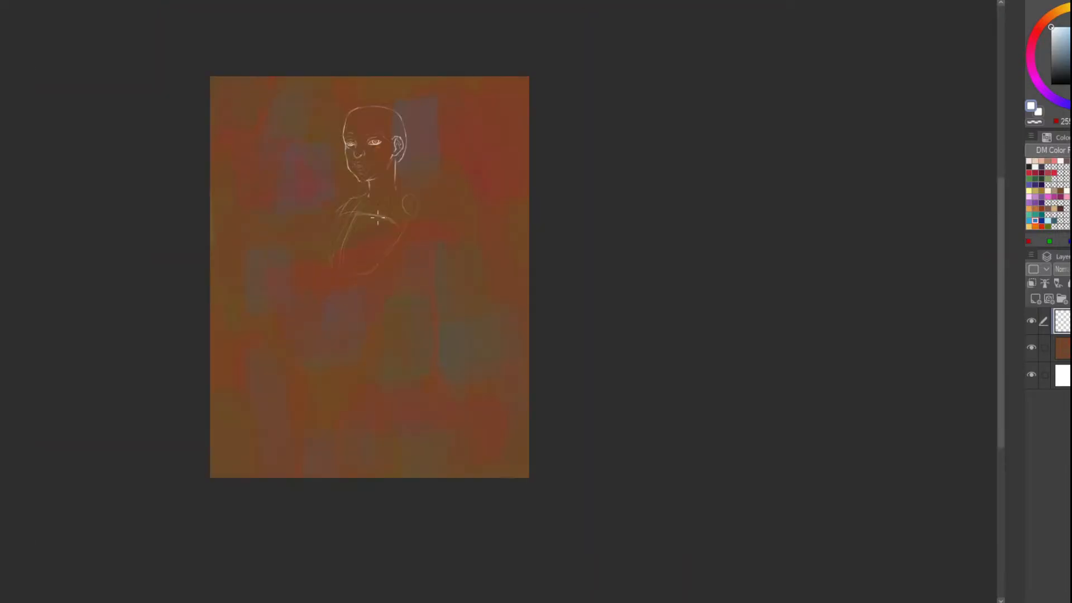
Sketch fringe strands falling from the top of the forehead toward the nose bridge and the near eyebrow's inner end
scroll(353, 213, "up", 6)
mouse_move(414, 119)
left_mouse_down()
mouse_move(404, 106)
mouse_move(333, 229)
left_mouse_up()
mouse_move(336, 214)
left_mouse_down()
mouse_move(359, 147)
mouse_move(326, 249)
left_mouse_up()
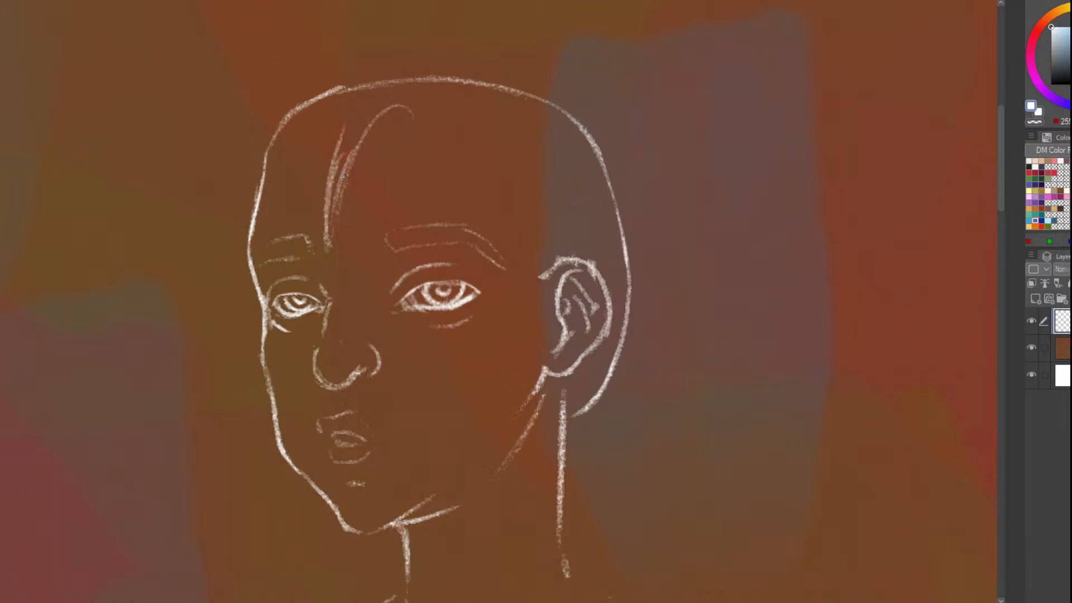
mouse_move(369, 100)
left_mouse_down()
mouse_move(330, 263)
mouse_move(333, 224)
left_mouse_up()
left_click_drag(358, 170, 351, 240)
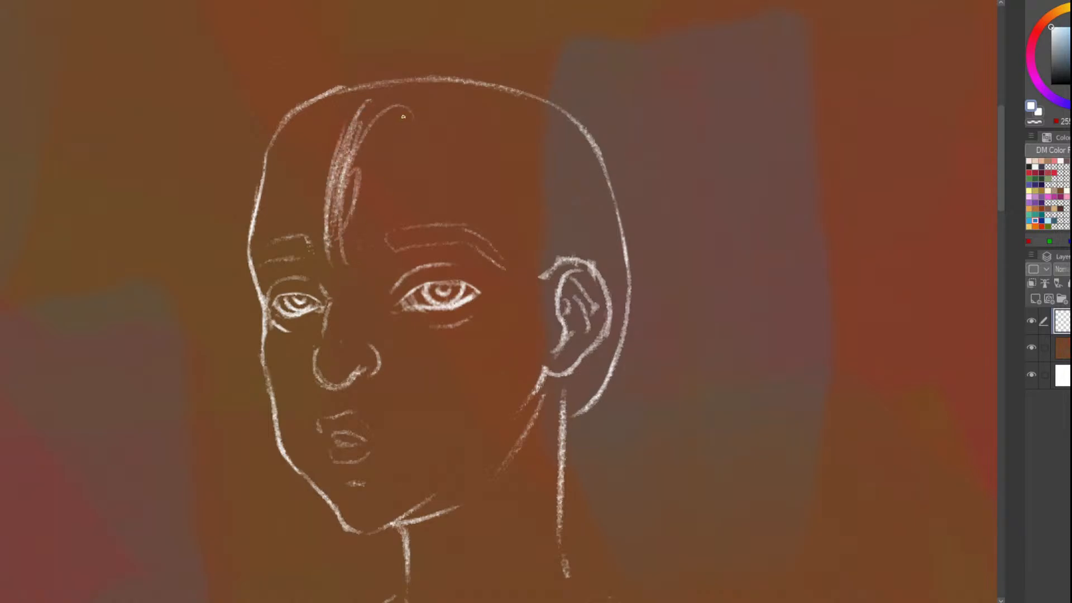
mouse_move(404, 116)
left_mouse_down()
mouse_move(397, 254)
mouse_move(389, 246)
mouse_move(383, 258)
mouse_move(386, 221)
mouse_move(383, 241)
left_mouse_up()
left_click_drag(395, 127, 375, 210)
mouse_move(384, 146)
left_mouse_down()
mouse_move(375, 244)
mouse_move(370, 184)
mouse_move(340, 235)
left_mouse_up()
Try to add a fan of short hatched fringe strands sweeping toward the far eyebrow
left_click_drag(349, 121, 293, 213)
mouse_move(341, 126)
left_mouse_down()
mouse_move(290, 229)
mouse_move(312, 155)
mouse_move(292, 213)
left_mouse_up()
left_click_drag(319, 146, 274, 234)
left_click_drag(294, 159, 271, 217)
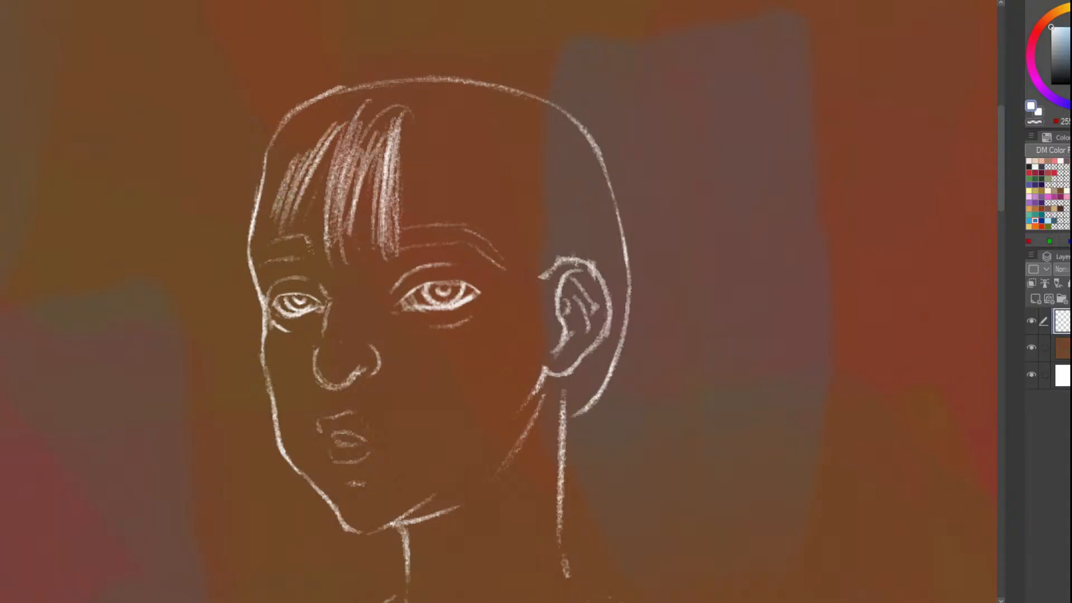
key("ctrl+z")
key("ctrl+z")
key("ctrl+z")
key("ctrl+z")
Try a longer set of diagonal fringe strands across the far side of the forehead
left_click_drag(349, 123, 282, 229)
left_click_drag(335, 137, 276, 215)
left_click_drag(304, 156, 265, 215)
scroll(282, 194, "down", 2)
scroll(293, 162, "up", 1)
key("ctrl+z")
key("ctrl+z")
key("ctrl+z")
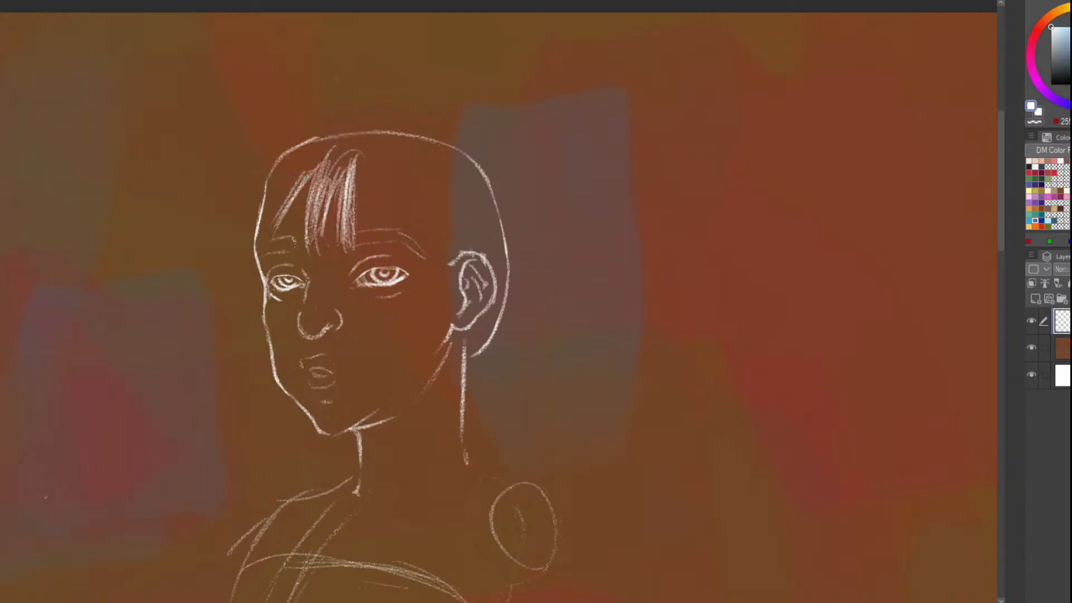
key("ctrl+z")
Draw a narrow tapering lock of fringe sweeping from the central strands down toward the far eyebrow
left_click_drag(321, 162, 283, 223)
left_click_drag(306, 184, 281, 230)
left_click_drag(309, 177, 273, 236)
left_click_drag(286, 210, 274, 238)
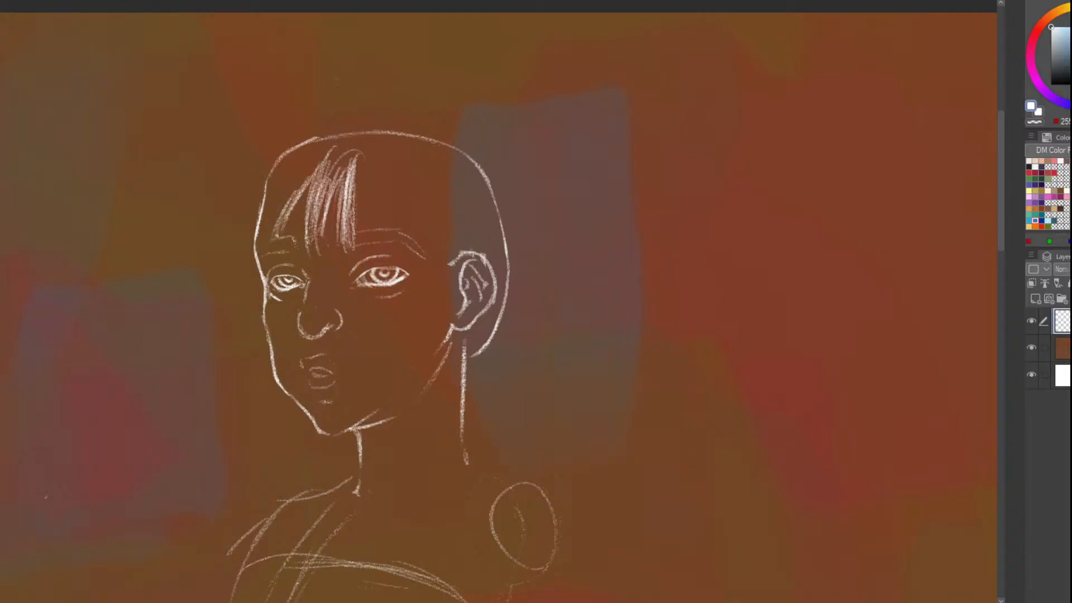
Check the fringe and head proportions against the neck, shoulders and torso
scroll(415, 277, "down", 2)
scroll(415, 277, "up", 3)
scroll(415, 277, "down", 1)
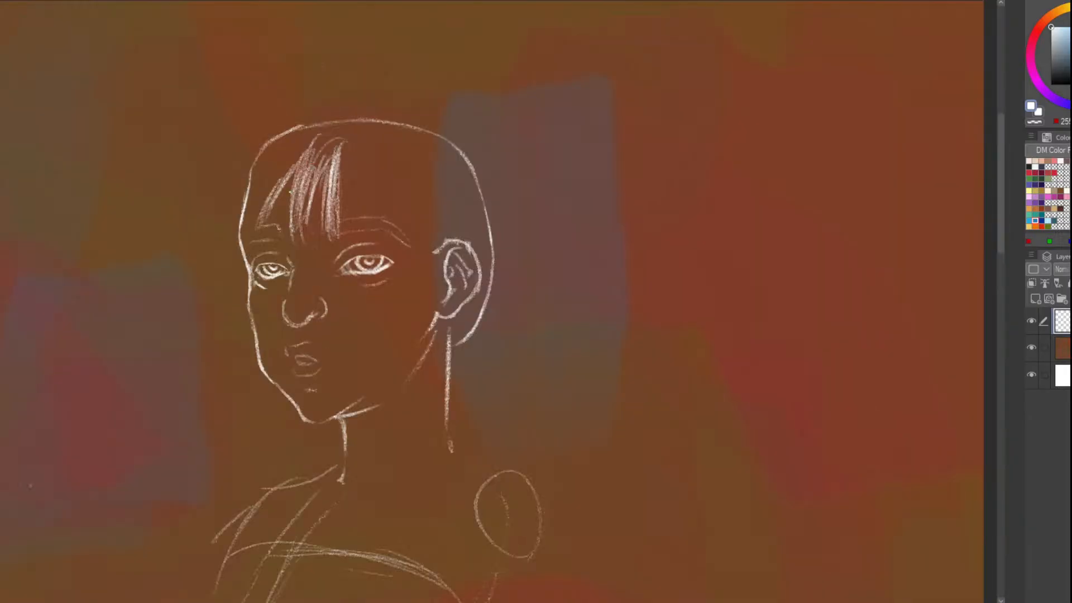
scroll(415, 276, "up", 2)
scroll(415, 277, "down", 2)
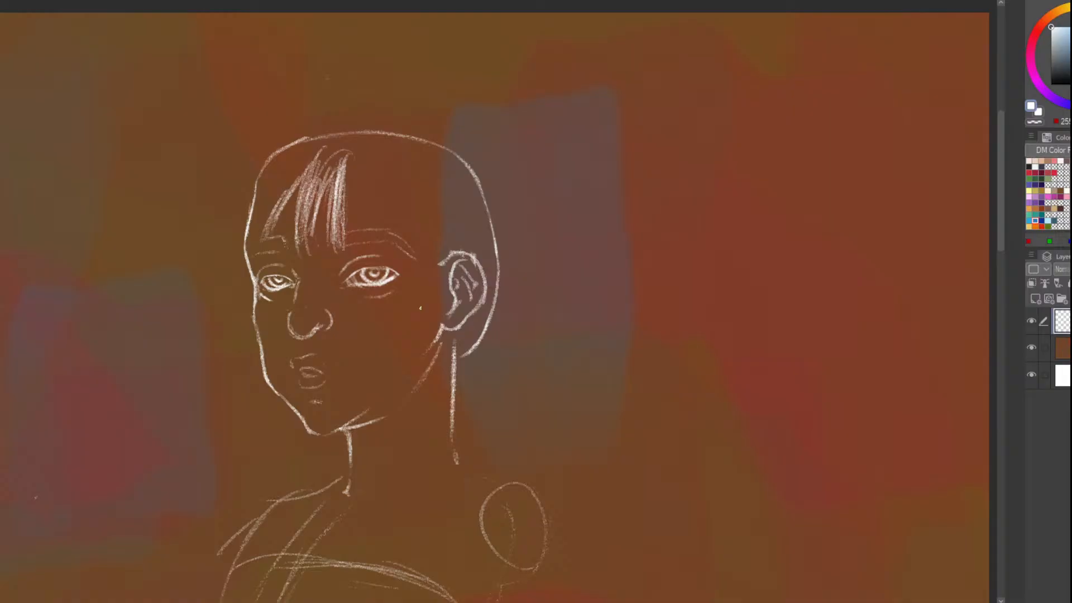
scroll(461, 112, "down", 1)
scroll(409, 251, "up", 1)
scroll(384, 240, "down", 1)
scroll(441, 201, "up", 2)
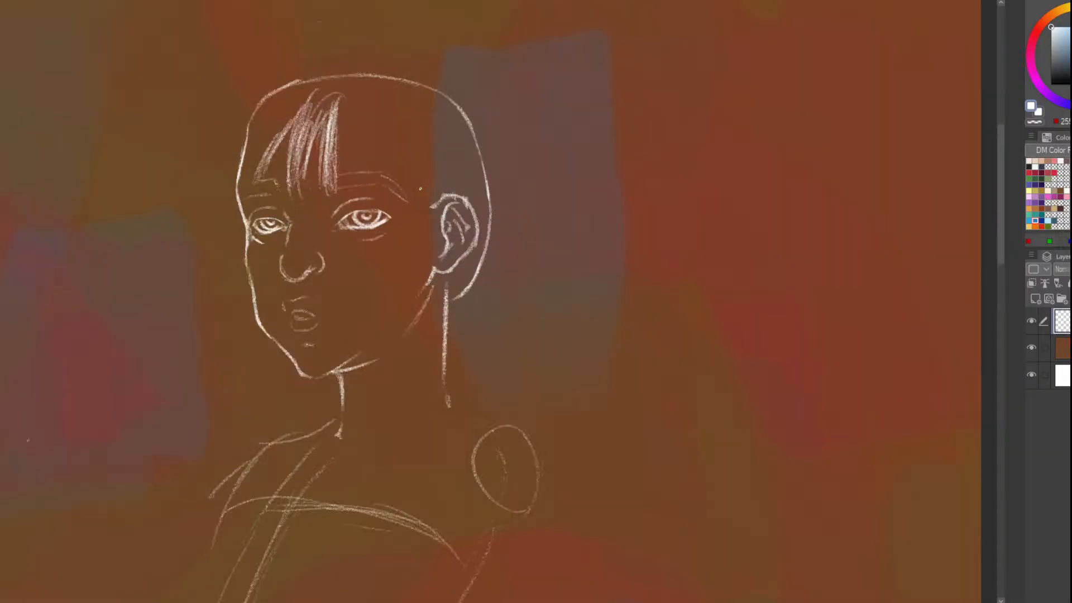
scroll(288, 192, "down", 1)
scroll(335, 223, "down", 1)
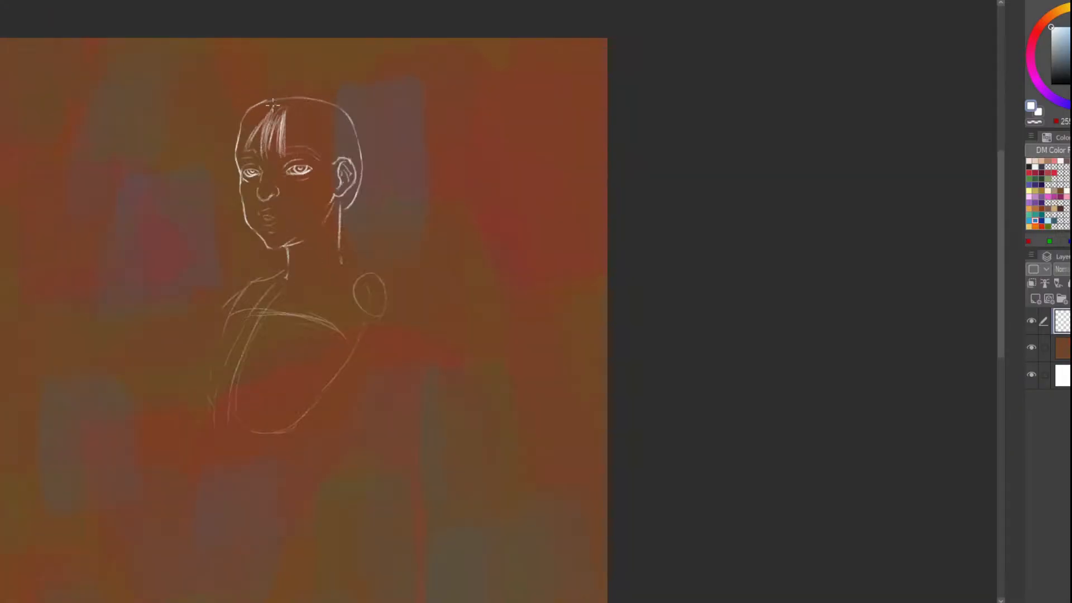
scroll(335, 223, "up", 2)
left_click_drag(277, 124, 268, 121)
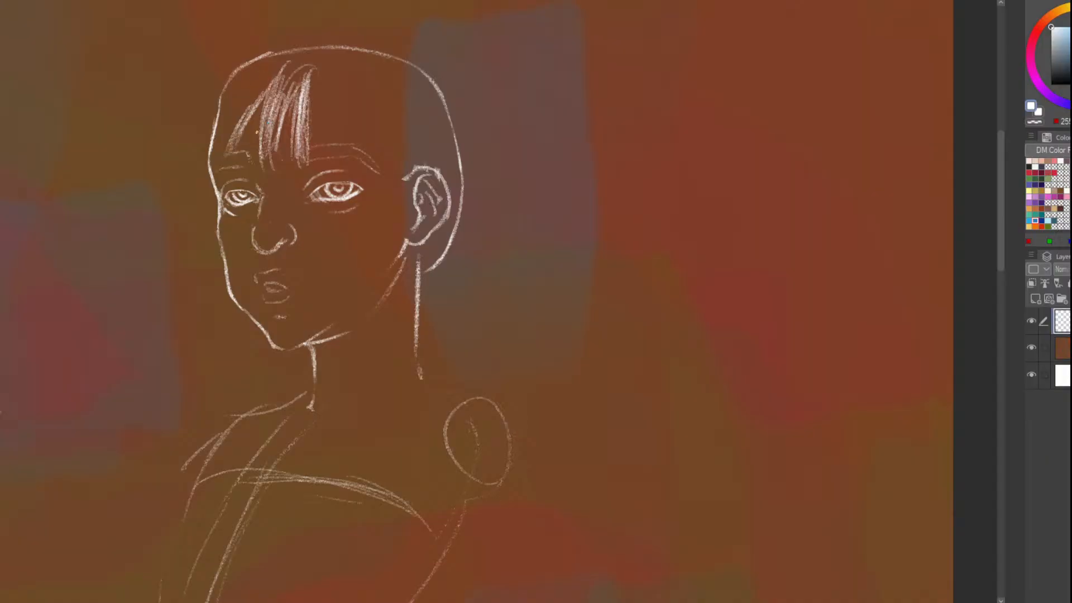
Erase the hatched fringe from the forehead and draw a few long thin strands curving down from the hairline
scroll(315, 132, "up", 2)
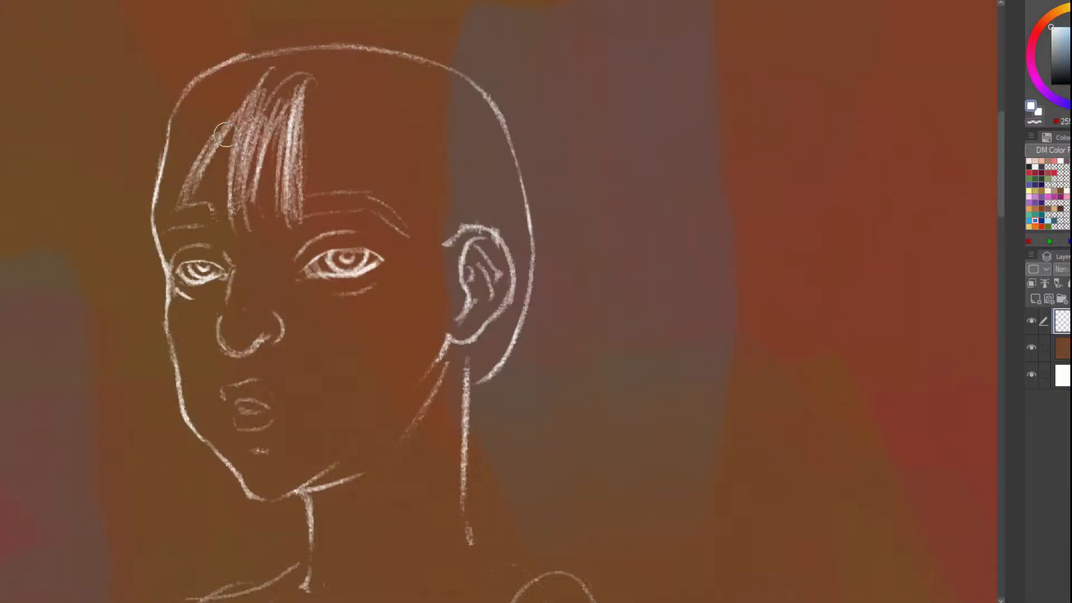
mouse_move(225, 134)
left_mouse_down()
mouse_move(185, 196)
mouse_move(248, 79)
mouse_move(220, 122)
mouse_move(235, 117)
mouse_move(234, 224)
mouse_move(260, 235)
mouse_move(282, 221)
mouse_move(276, 142)
mouse_move(299, 186)
mouse_move(291, 189)
mouse_move(295, 85)
mouse_move(273, 105)
mouse_move(258, 148)
mouse_move(295, 115)
left_mouse_up()
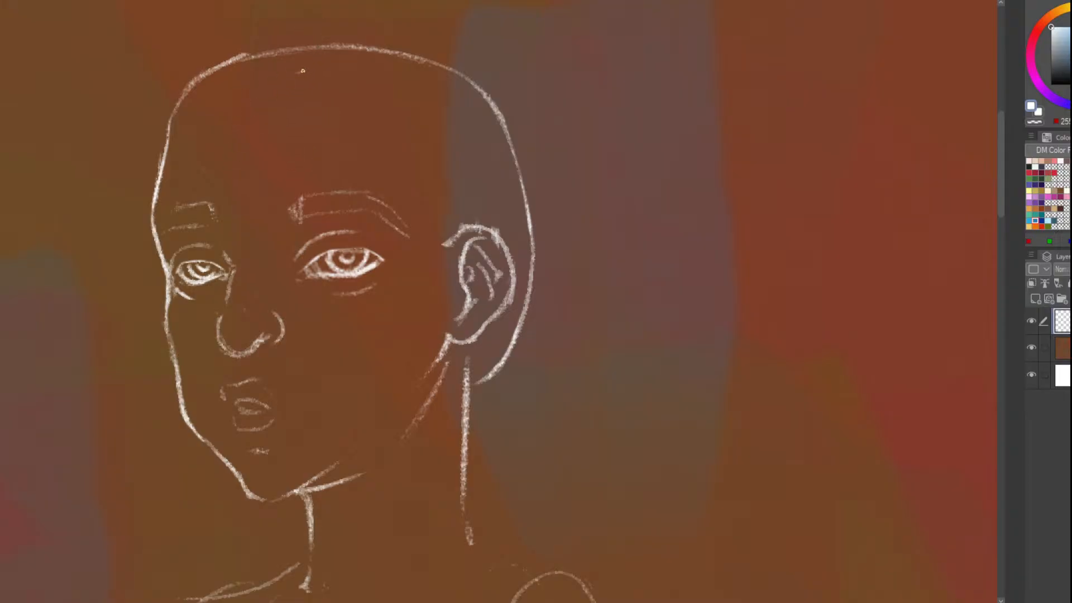
mouse_move(303, 70)
left_mouse_down()
mouse_move(271, 190)
mouse_move(276, 224)
left_mouse_up()
key("ctrl+z")
mouse_move(283, 78)
left_mouse_down()
mouse_move(239, 190)
mouse_move(233, 167)
mouse_move(292, 100)
mouse_move(282, 181)
left_mouse_up()
key("ctrl+z")
key("ctrl+z")
left_click_drag(295, 100, 283, 184)
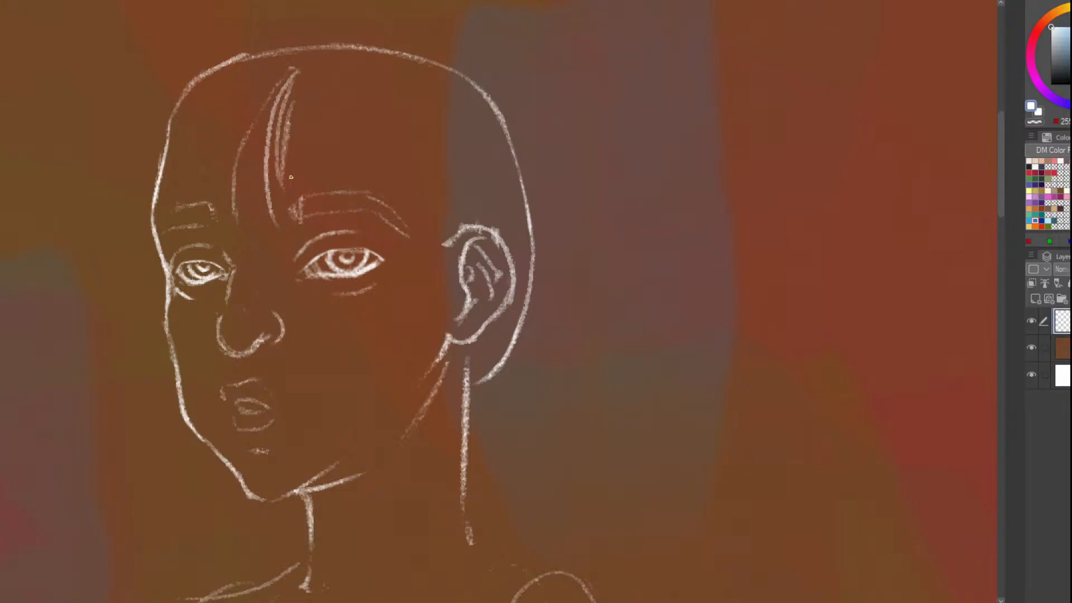
Rework the strands along the inner side of the central lock, ending at the inner end of the near eyebrow
key("ctrl+z")
left_click_drag(299, 88, 285, 180)
key("ctrl+z")
left_click_drag(299, 76, 288, 203)
key("ctrl+z")
key("ctrl+z")
key("ctrl+z")
left_click_drag(297, 73, 293, 198)
scroll(296, 118, "down", 2)
scroll(244, 146, "up", 2)
key("ctrl+z")
mouse_move(299, 103)
left_mouse_down()
mouse_move(292, 147)
mouse_move(289, 125)
left_mouse_up()
key("ctrl+z")
Hatch short strands over the far eyebrow and add curved hairline strands along the far side of the forehead
mouse_move(286, 192)
left_mouse_down()
mouse_move(284, 129)
mouse_move(282, 179)
left_mouse_up()
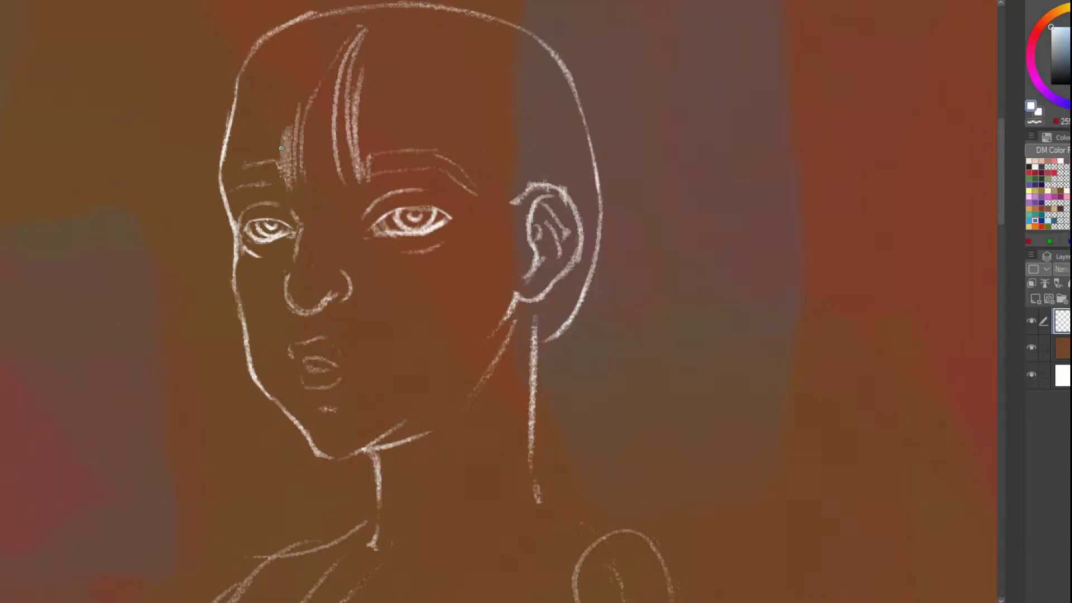
key("ctrl+z")
mouse_move(281, 126)
left_mouse_down()
mouse_move(274, 188)
mouse_move(264, 143)
left_mouse_up()
mouse_move(261, 179)
left_mouse_down()
mouse_move(251, 148)
mouse_move(285, 65)
left_mouse_up()
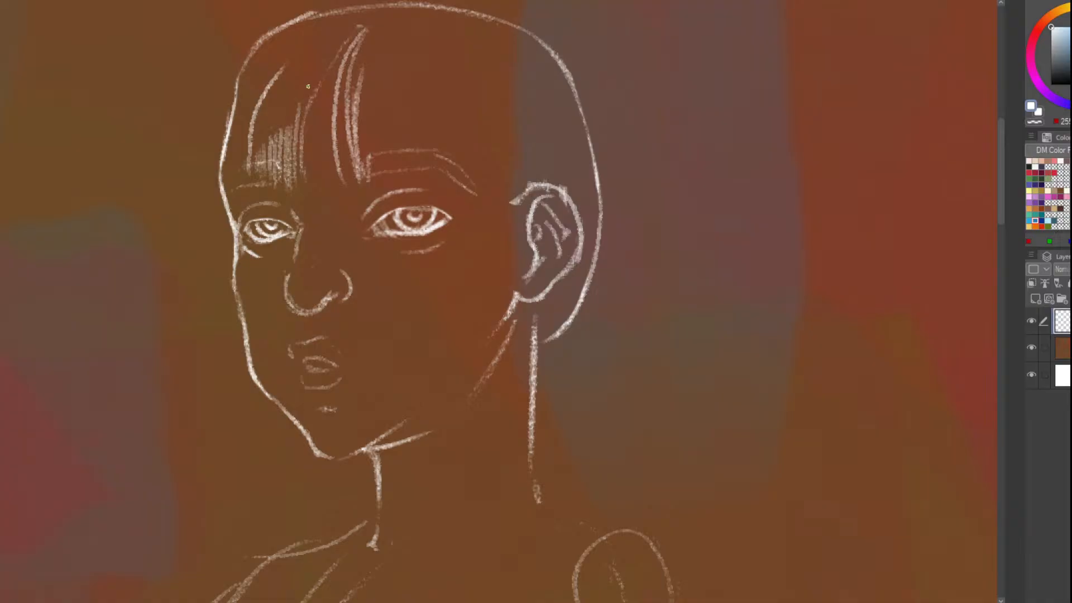
key("ctrl+z")
left_click_drag(297, 41, 278, 52)
left_click_drag(291, 48, 271, 69)
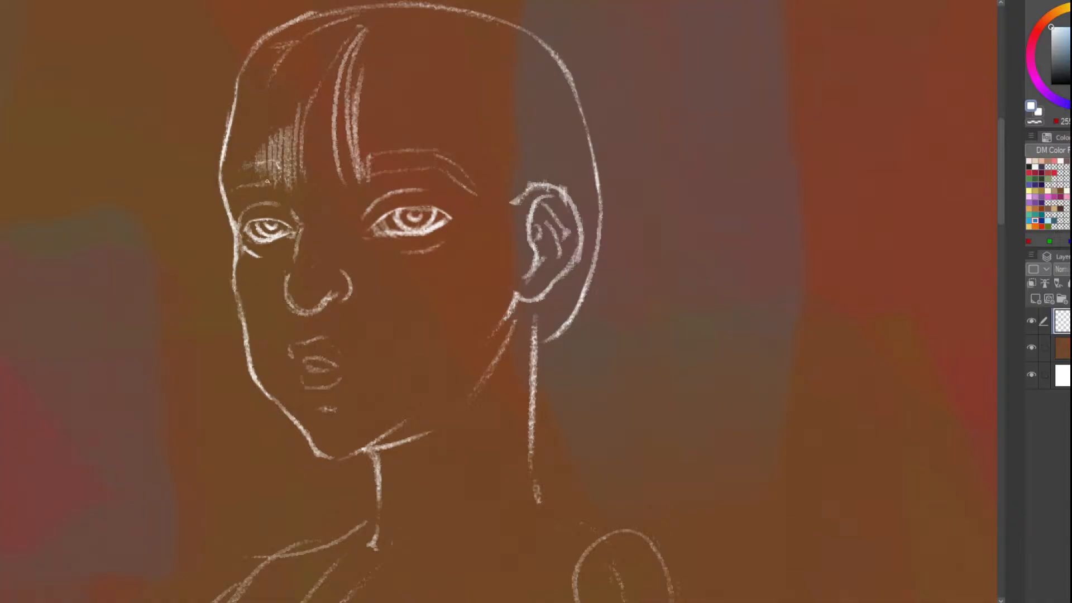
key("ctrl+minus")
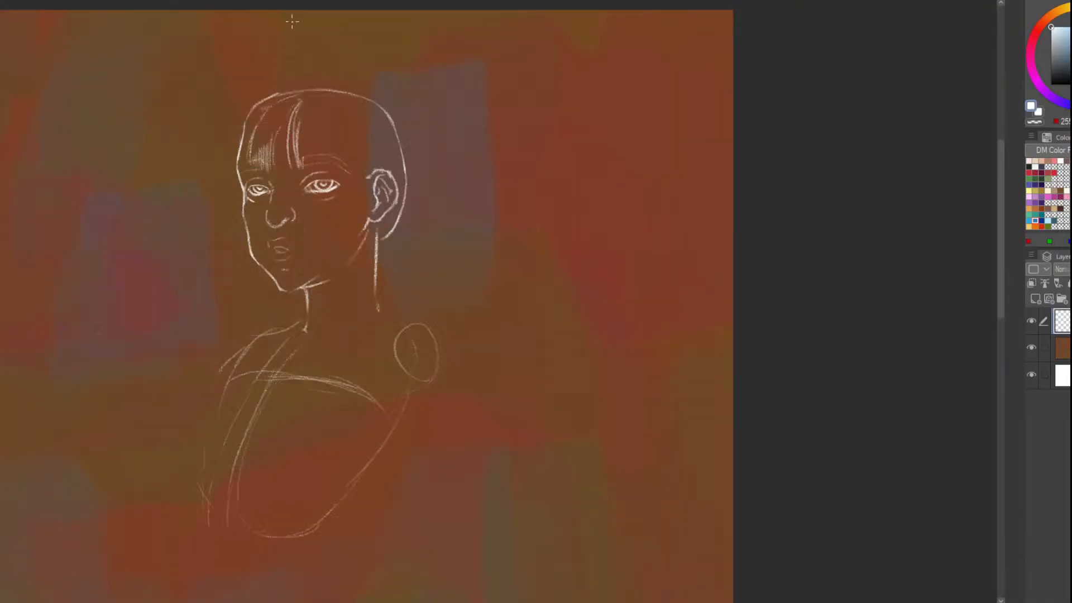
Draw overlapping strands along the far temple, bulging slightly outside the head contour
scroll(234, 122, "up", 5)
mouse_move(283, 98)
left_mouse_down()
mouse_move(241, 146)
mouse_move(232, 177)
left_mouse_up()
left_click_drag(261, 138, 234, 216)
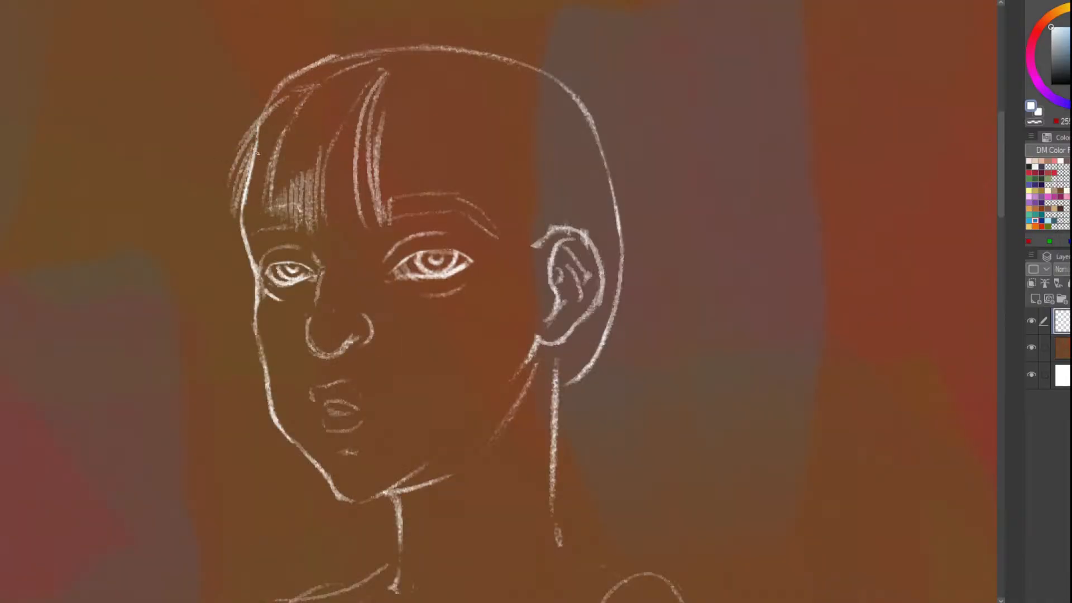
left_click_drag(260, 165, 241, 232)
left_click_drag(271, 184, 260, 240)
key("ctrl+minus")
scroll(384, 281, "up", 2)
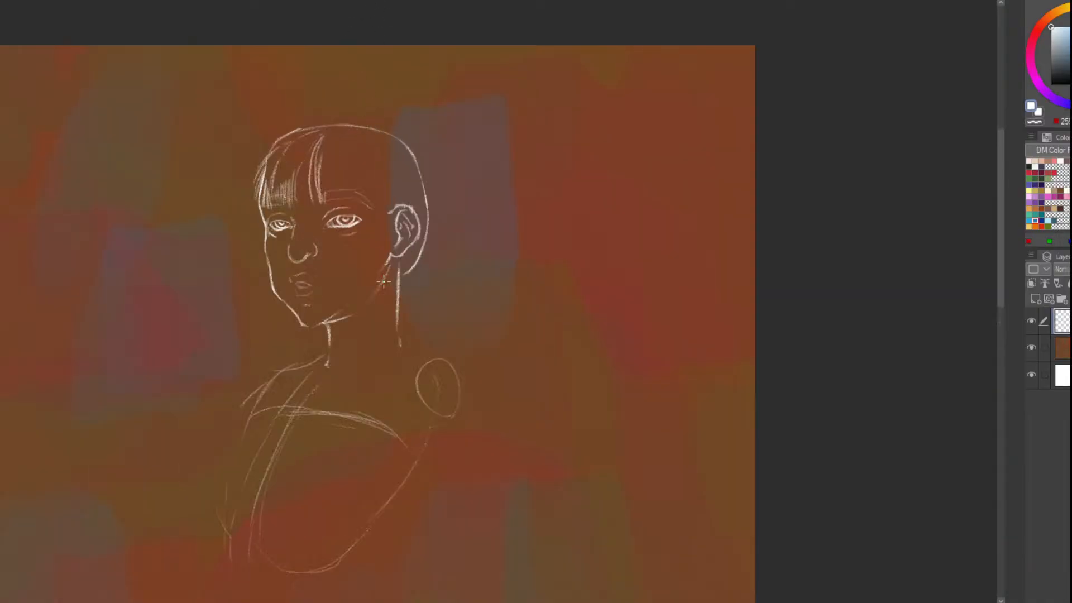
Add short parallel strands beside the central lock, above the inner end of the near eyebrow
scroll(384, 281, "up", 3)
scroll(346, 212, "down", 2)
scroll(347, 182, "up", 3)
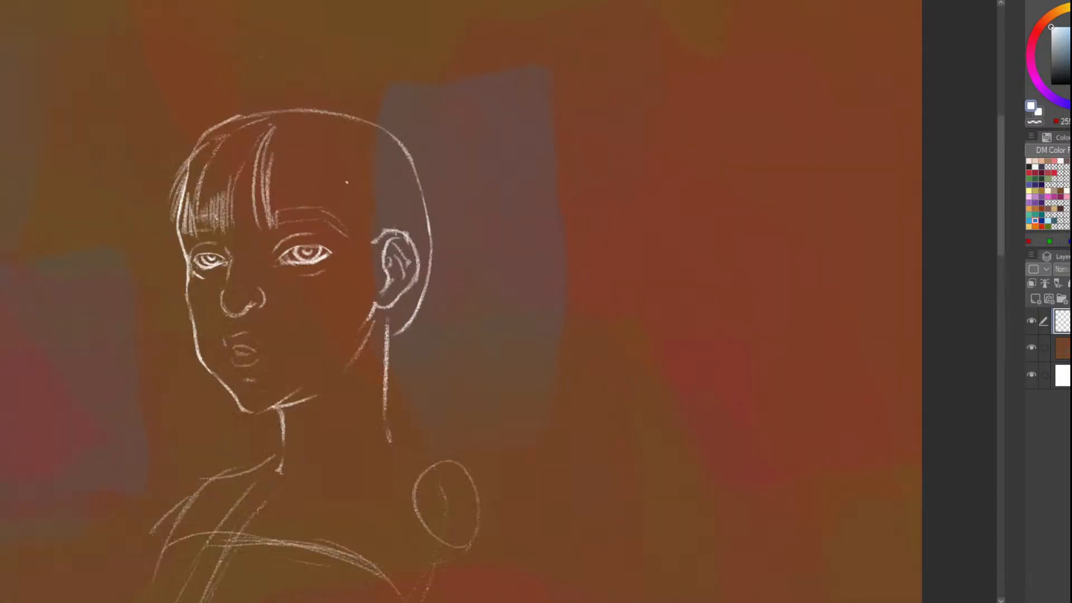
scroll(321, 140, "down", 2)
scroll(262, 149, "up", 4)
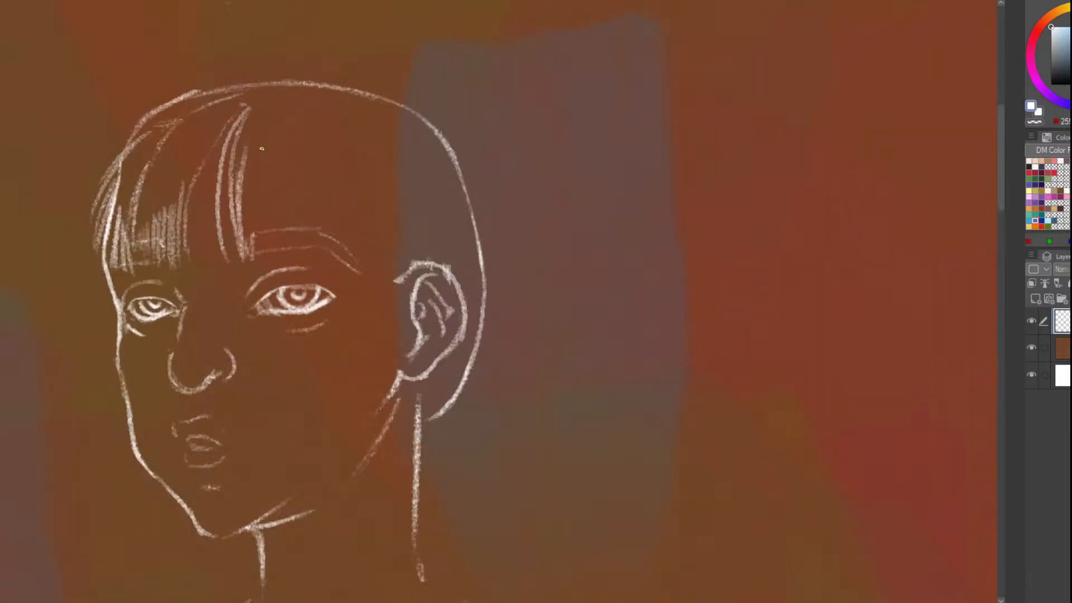
left_click_drag(249, 145, 248, 197)
mouse_move(249, 169)
left_mouse_down()
mouse_move(252, 251)
mouse_move(258, 231)
left_mouse_up()
left_click_drag(259, 169, 271, 238)
key("ctrl+z")
key("ctrl+z")
key("ctrl+z")
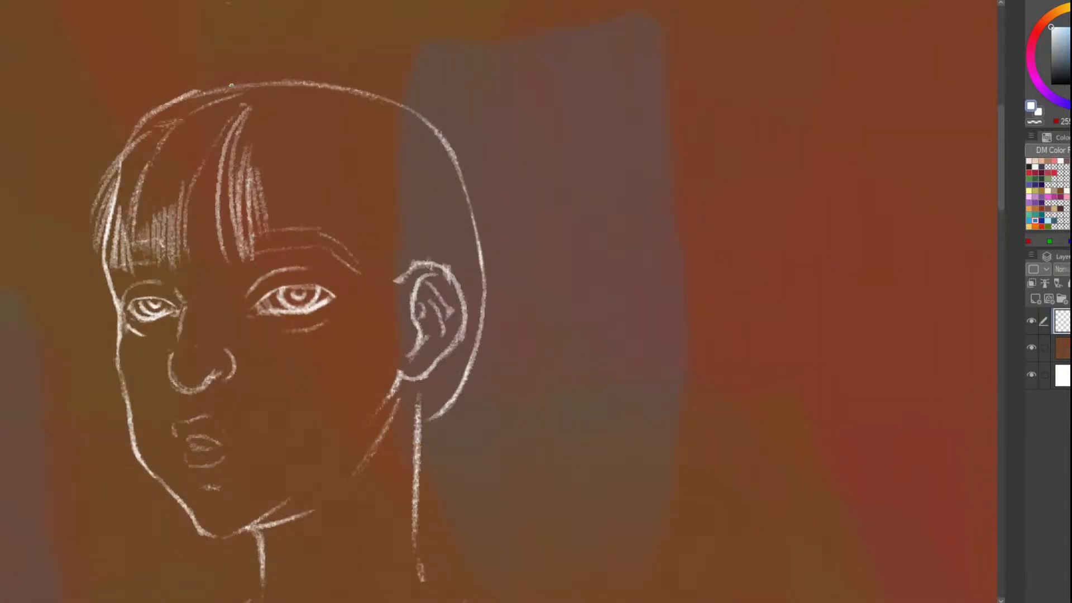
Draw a long arc from the central parting across the forehead down to the outer end of the near eyebrow
scroll(290, 95, "down", 2)
scroll(301, 106, "up", 2)
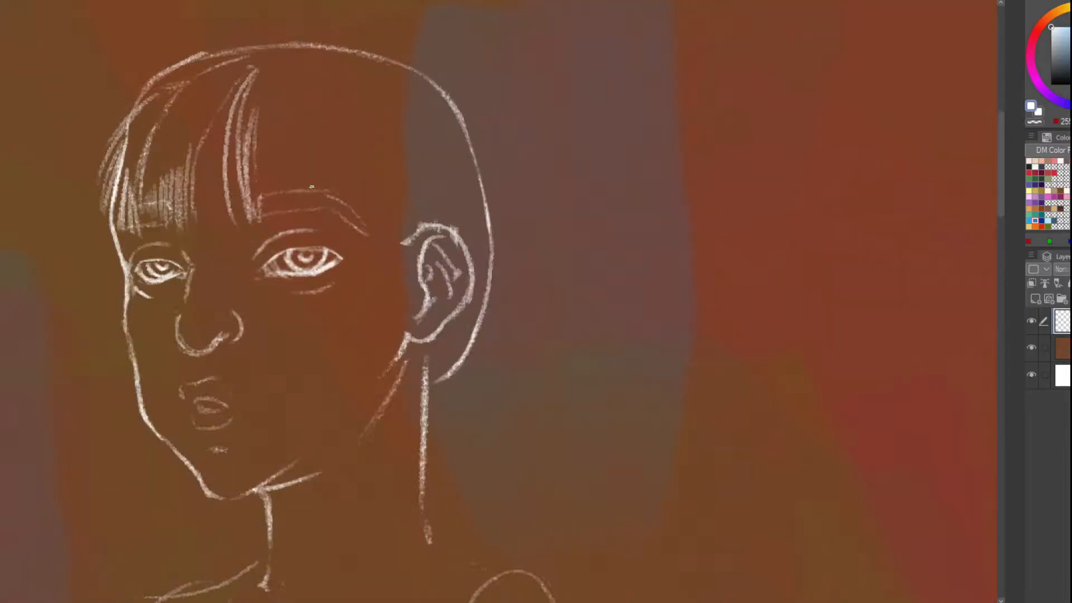
scroll(319, 119, "down", 2)
scroll(318, 174, "up", 2)
scroll(244, 43, "up", 2)
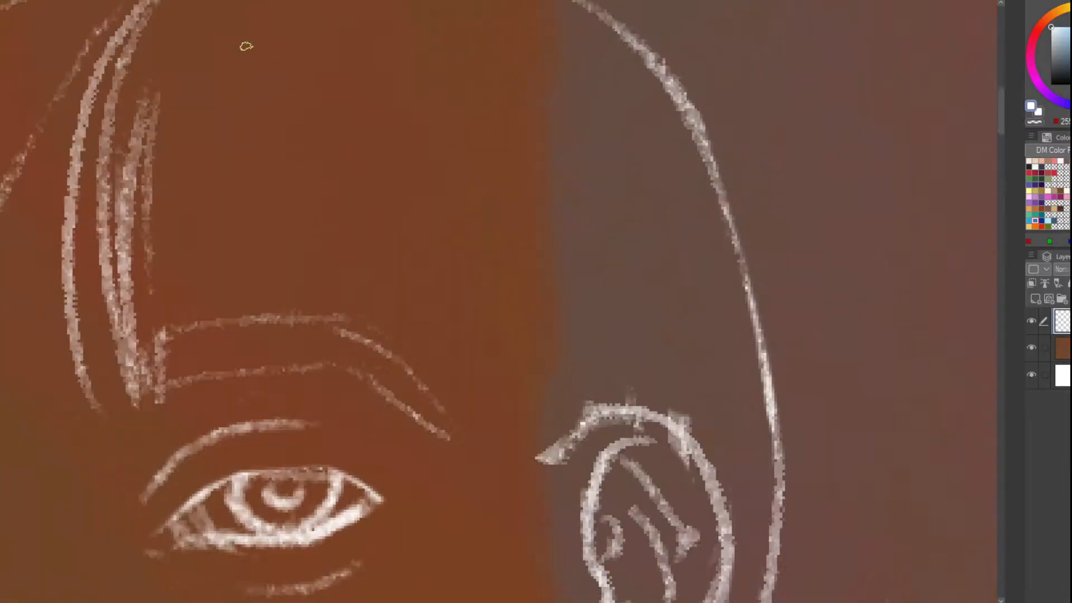
scroll(285, 193, "down", 1)
mouse_move(213, 139)
left_mouse_down()
mouse_move(311, 387)
mouse_move(357, 329)
left_mouse_up()
key("ctrl+z")
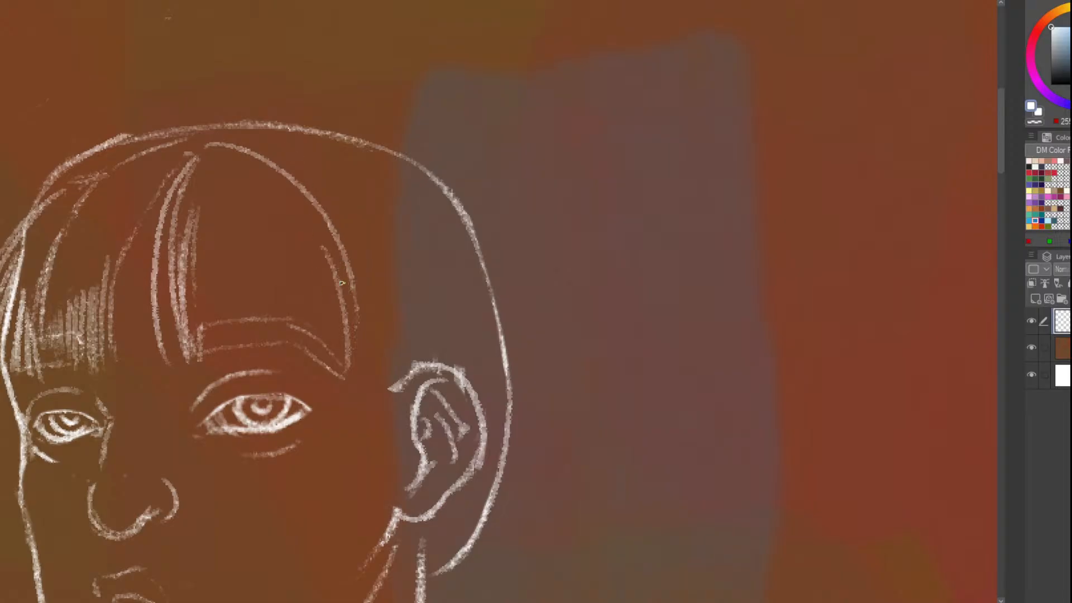
Hatch short tapering strands inside the lower end of the arc, over the near eyebrow's outer end
left_click_drag(329, 245, 353, 346)
left_click_drag(338, 257, 341, 357)
mouse_move(321, 274)
left_mouse_down()
mouse_move(335, 360)
mouse_move(327, 349)
left_mouse_up()
mouse_move(310, 287)
left_mouse_down()
mouse_move(317, 335)
mouse_move(308, 343)
left_mouse_up()
left_click_drag(300, 299, 305, 342)
Draw a group of long vertical fringe strands crossing the middle of the near eyebrow
left_click_drag(248, 201, 267, 338)
left_click_drag(234, 210, 254, 366)
left_click_drag(237, 246, 245, 354)
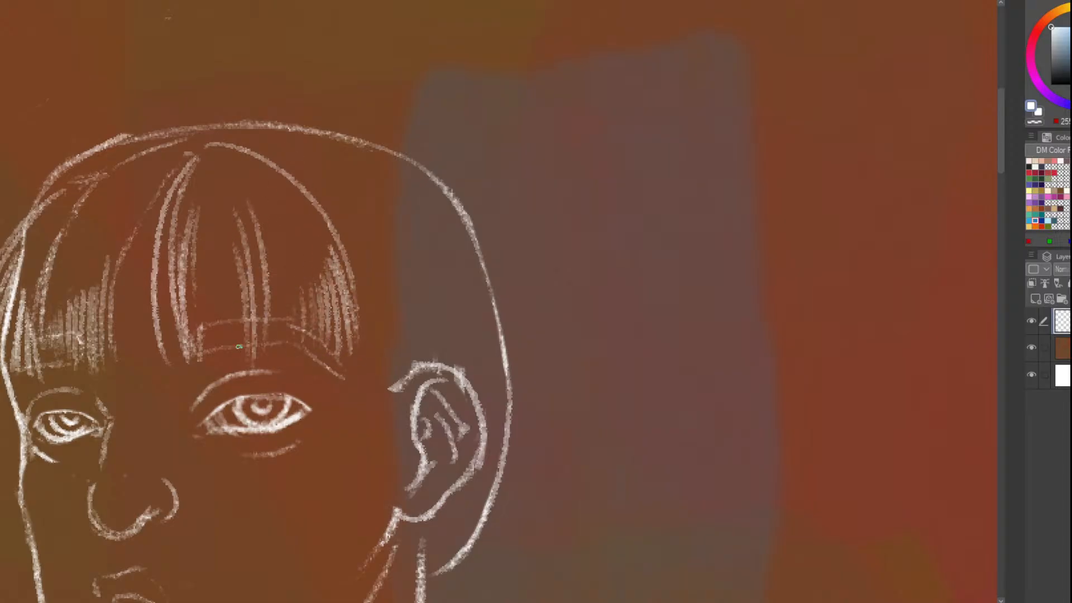
left_click_drag(238, 279, 248, 386)
left_click_drag(229, 274, 240, 360)
scroll(134, 88, "down", 1)
scroll(134, 87, "down", 3)
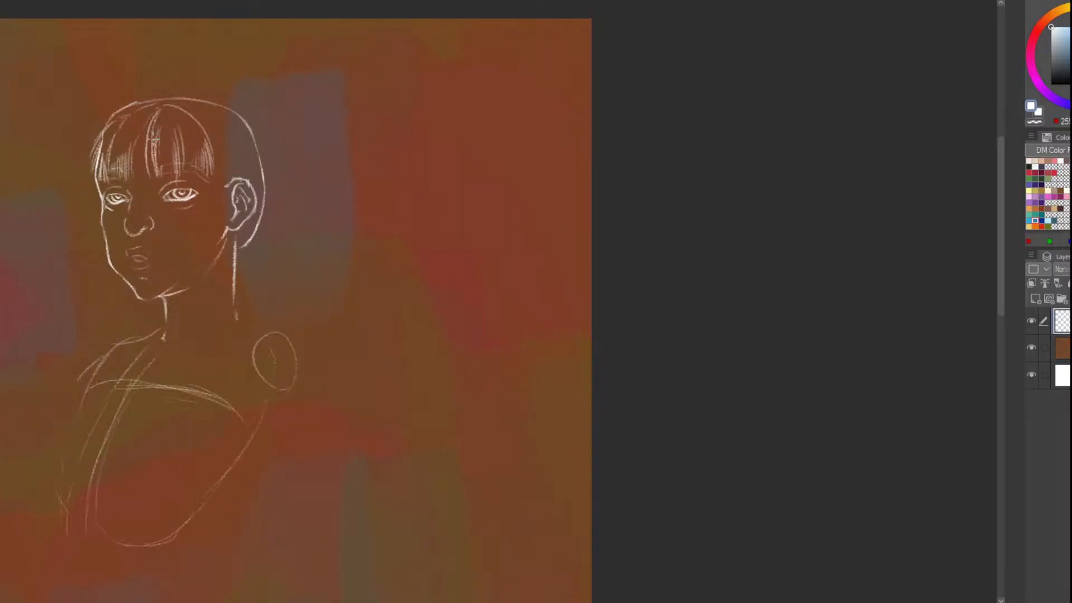
Try long curved strands filling the gap between the central lock and the far fringe cluster
scroll(126, 145, "up", 3)
left_click_drag(192, 93, 159, 170)
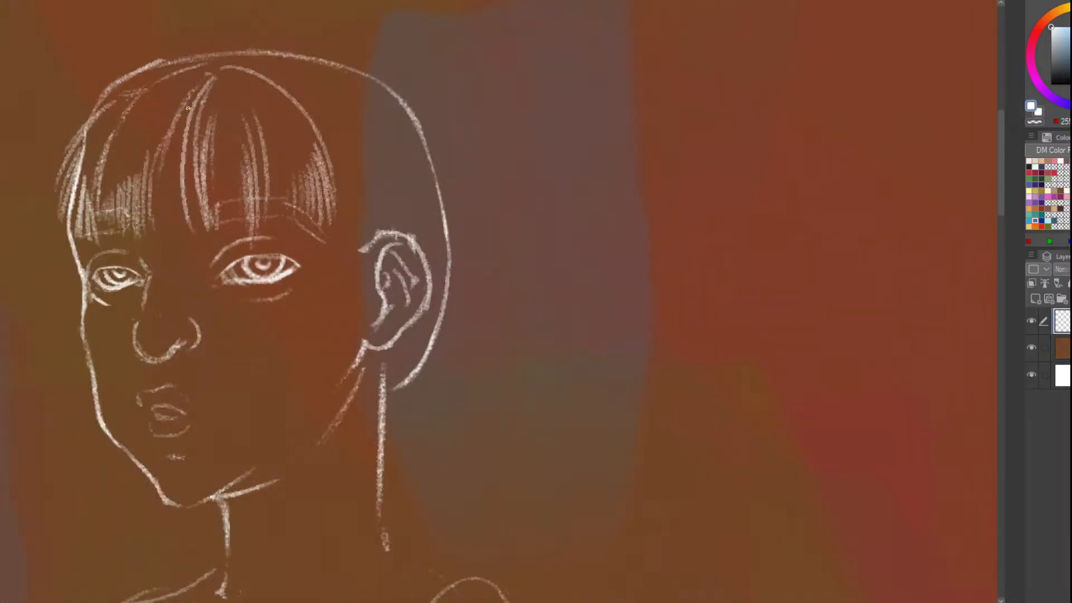
left_click_drag(182, 111, 179, 230)
key("ctrl+z")
key("ctrl+z")
left_click_drag(198, 87, 175, 227)
left_click_drag(175, 148, 166, 221)
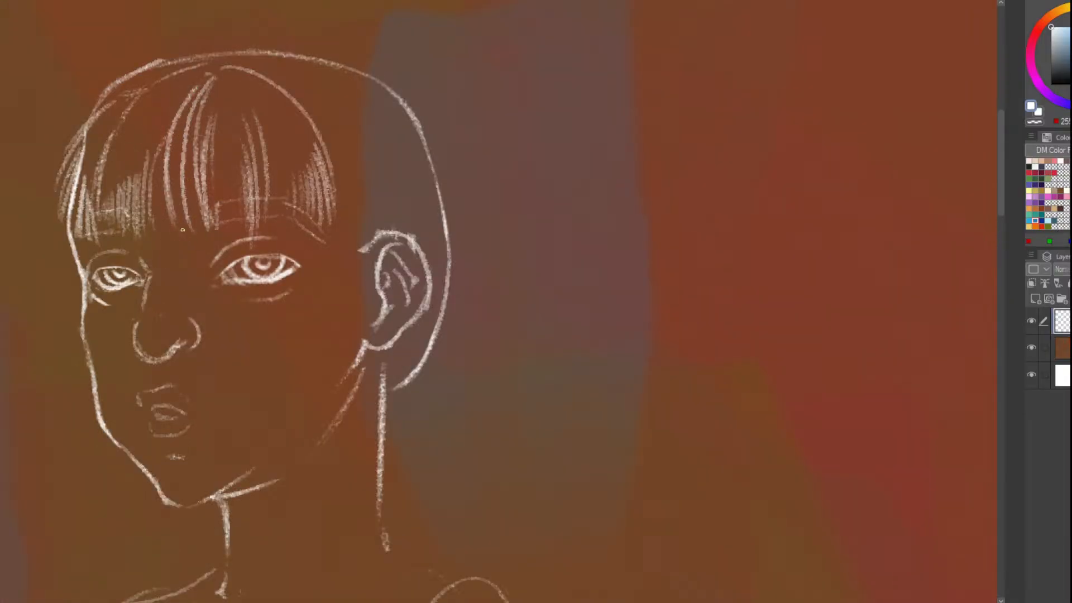
left_click_drag(178, 129, 167, 219)
key("ctrl+z")
key("ctrl+z")
key("ctrl+z")
Draw a side lock in front of the ear, fanning from the near temple down onto the cheek
left_click_drag(341, 190, 327, 322)
left_click_drag(348, 245, 312, 358)
left_click_drag(349, 265, 306, 369)
left_click_drag(350, 281, 308, 374)
left_click_drag(355, 312, 311, 382)
left_click_drag(357, 329, 308, 386)
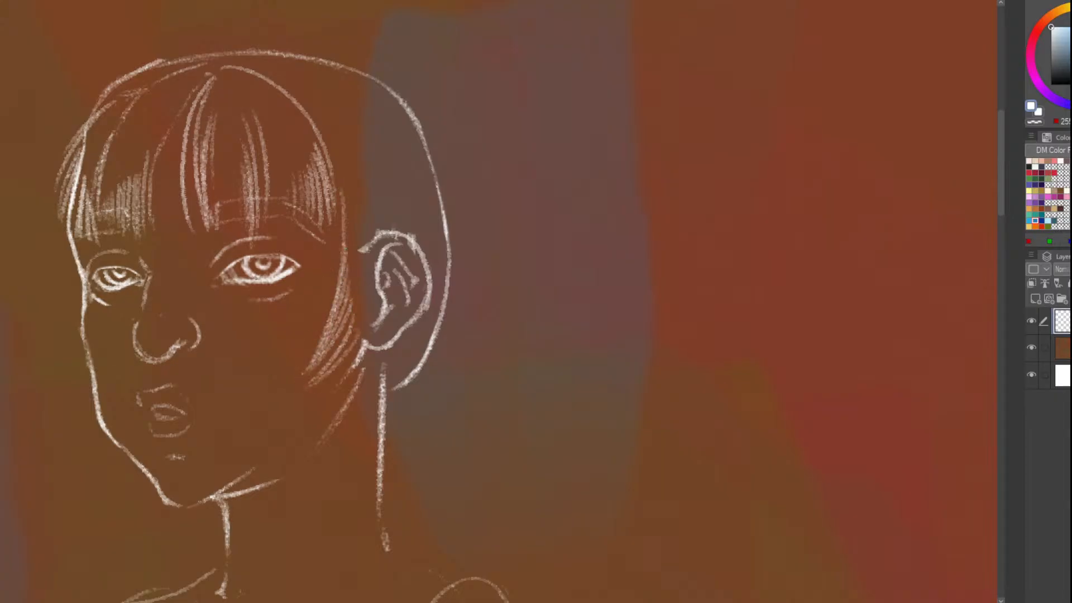
Draw a matching side lock of fanned strands hanging outside the far cheek contour
scroll(210, 57, "down", 1)
scroll(119, 186, "up", 1)
left_click_drag(121, 195, 95, 332)
left_click_drag(122, 219, 93, 330)
left_click_drag(127, 256, 86, 358)
left_click_drag(128, 292, 92, 358)
left_click_drag(129, 304, 101, 356)
left_click_drag(136, 322, 119, 361)
scroll(139, 234, "down", 3)
scroll(143, 246, "up", 2)
scroll(143, 246, "up", 2)
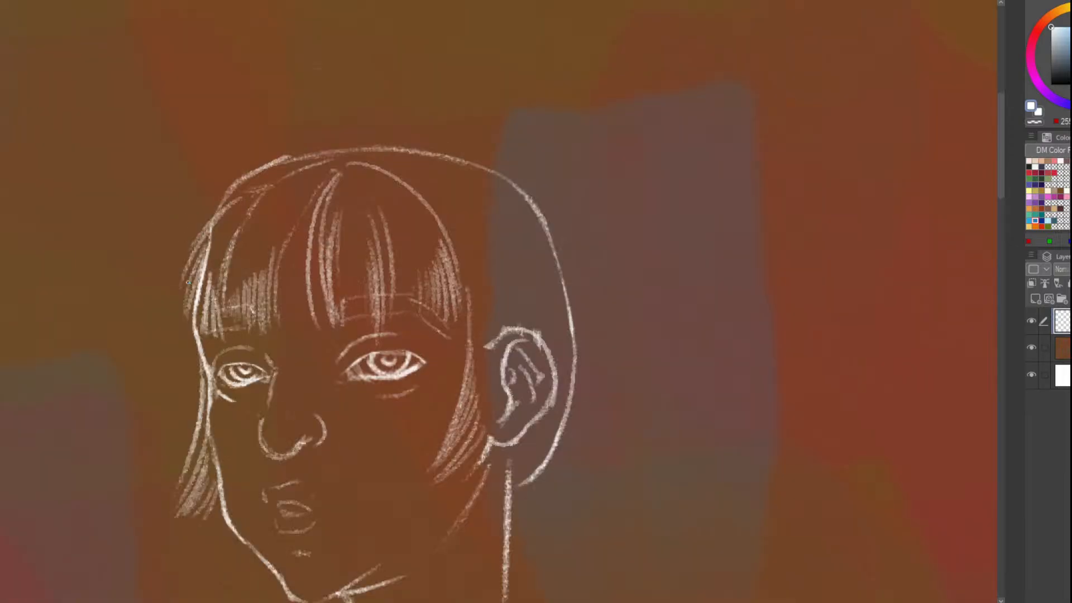
Try an outward flick at the tip of the hair beside the far temple
mouse_move(196, 279)
left_mouse_down()
mouse_move(152, 319)
mouse_move(167, 322)
left_mouse_up()
scroll(249, 74, "down", 3)
scroll(262, 84, "up", 2)
scroll(252, 181, "down", 1)
scroll(252, 180, "up", 2)
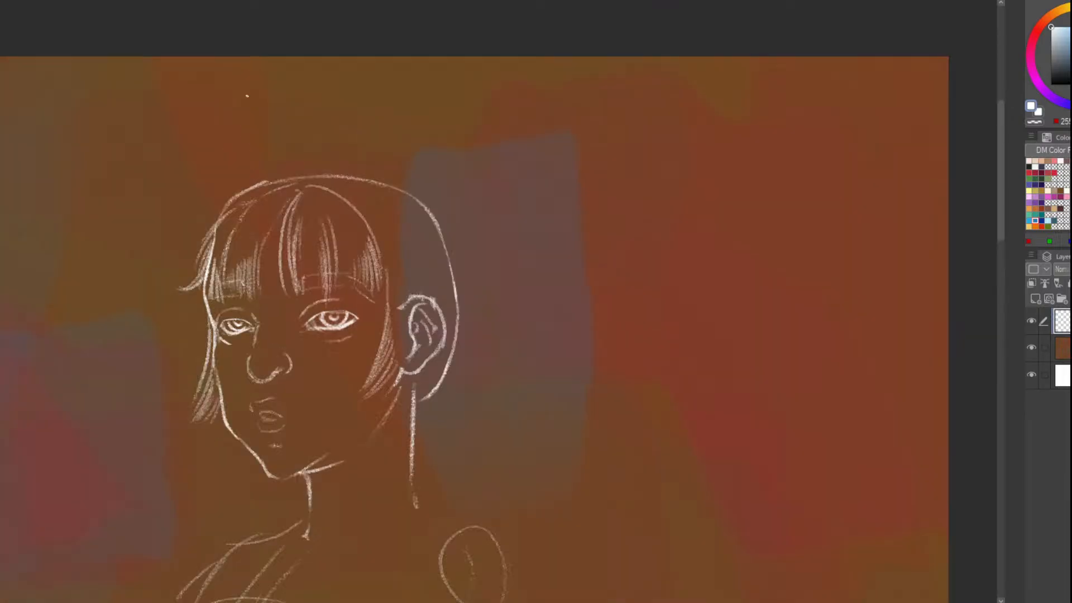
scroll(249, 96, "down", 2)
scroll(246, 150, "up", 3)
key("ctrl+z")
key("ctrl+z")
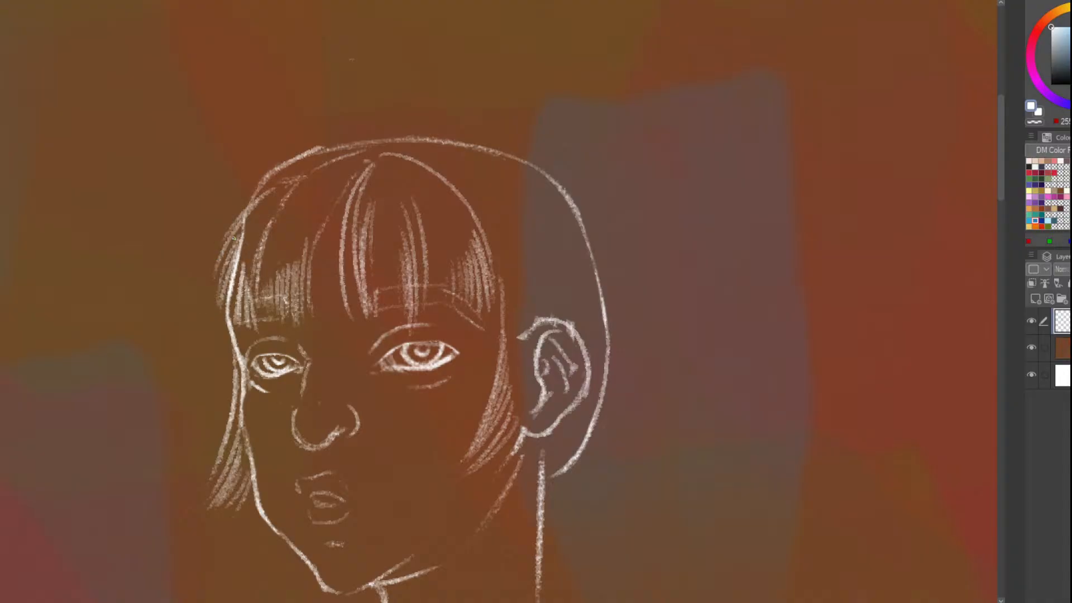
key("ctrl+y")
key("ctrl+z")
Rotate the canvas sideways and draw a small loop of hair with a curling tuft rising off the head's top
mouse_move(463, 62)
left_mouse_down()
mouse_move(251, 293)
mouse_move(209, 457)
left_mouse_up()
scroll(225, 254, "down", 3)
scroll(281, 358, "up", 4)
left_click_drag(238, 282, 222, 466)
left_click_drag(248, 391, 197, 467)
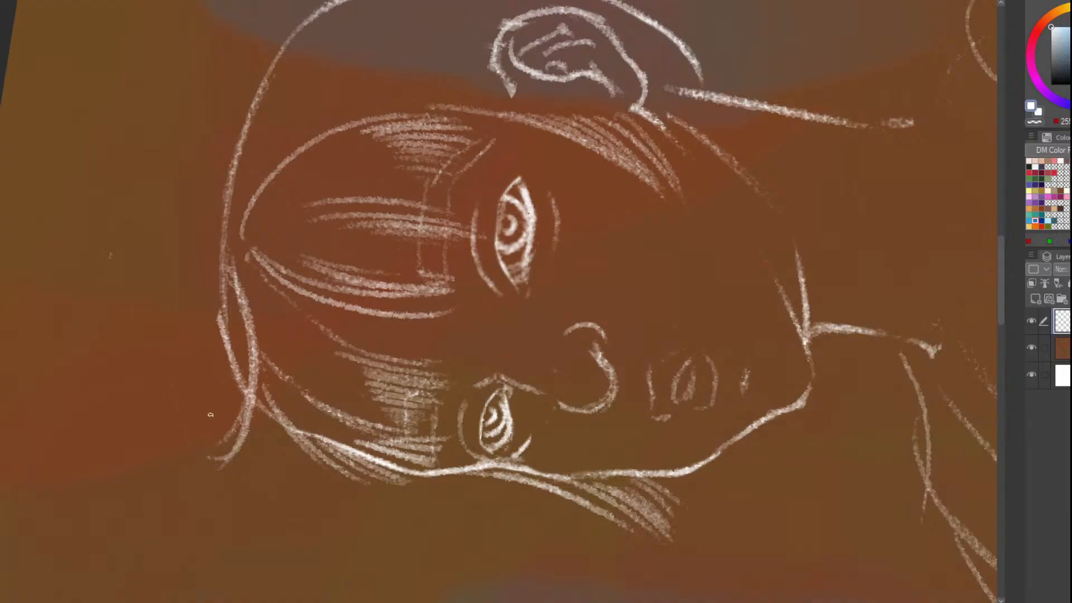
key("ctrl+z")
key("ctrl+z")
key("ctrl+z")
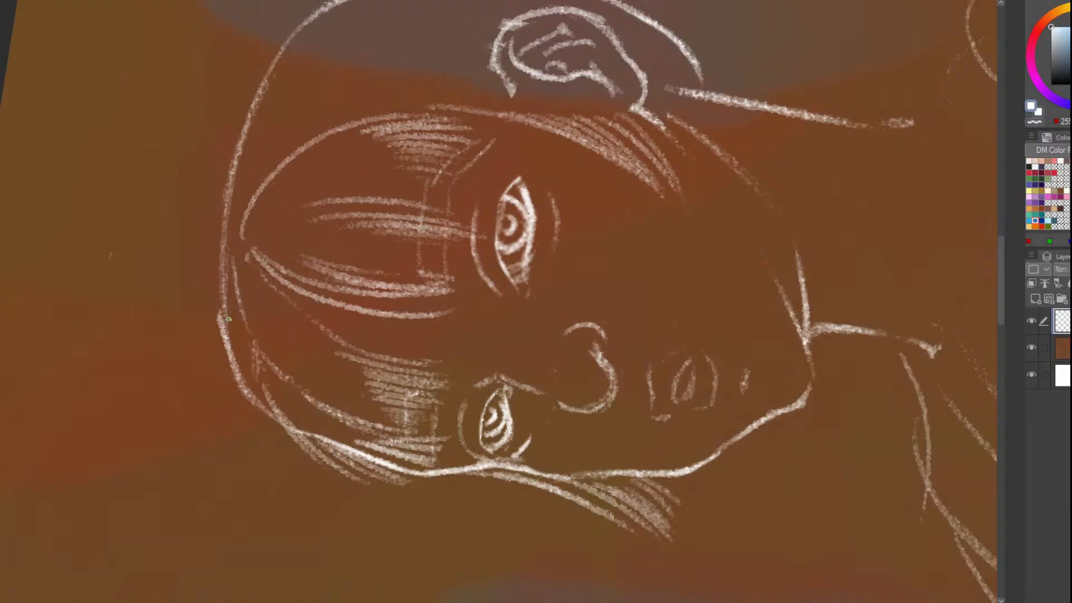
left_click_drag(236, 278, 259, 444)
key("ctrl+z")
mouse_move(231, 273)
left_mouse_down()
mouse_move(228, 453)
mouse_move(254, 401)
mouse_move(226, 440)
mouse_move(179, 430)
mouse_move(160, 387)
mouse_move(170, 362)
left_mouse_up()
key("ctrl+z")
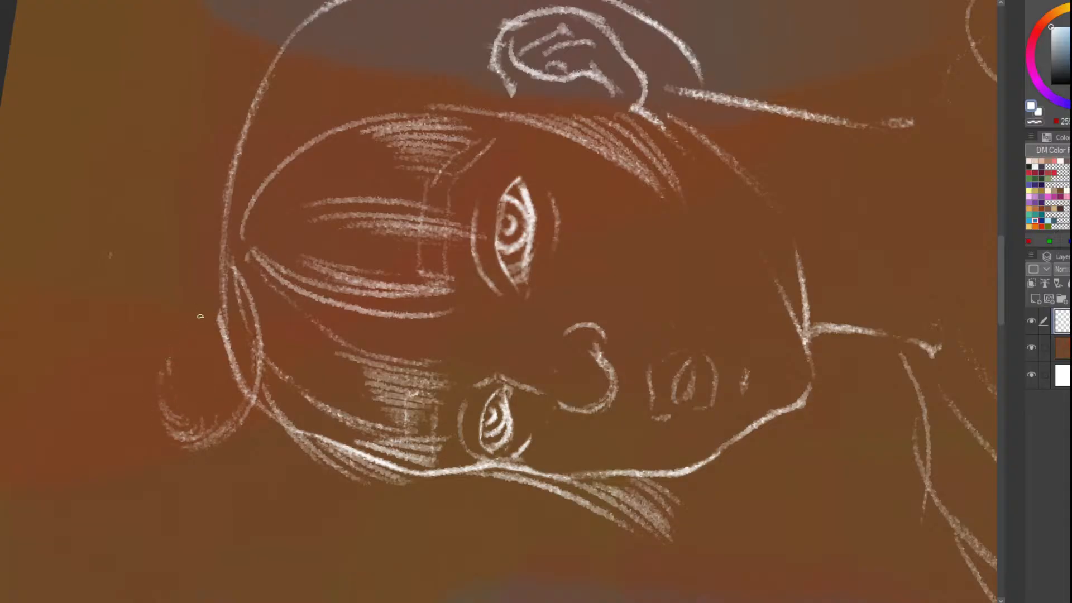
Examine the new tuft and fringe against the whole head, neck and torso
scroll(215, 323, "down", 2)
scroll(254, 371, "up", 1)
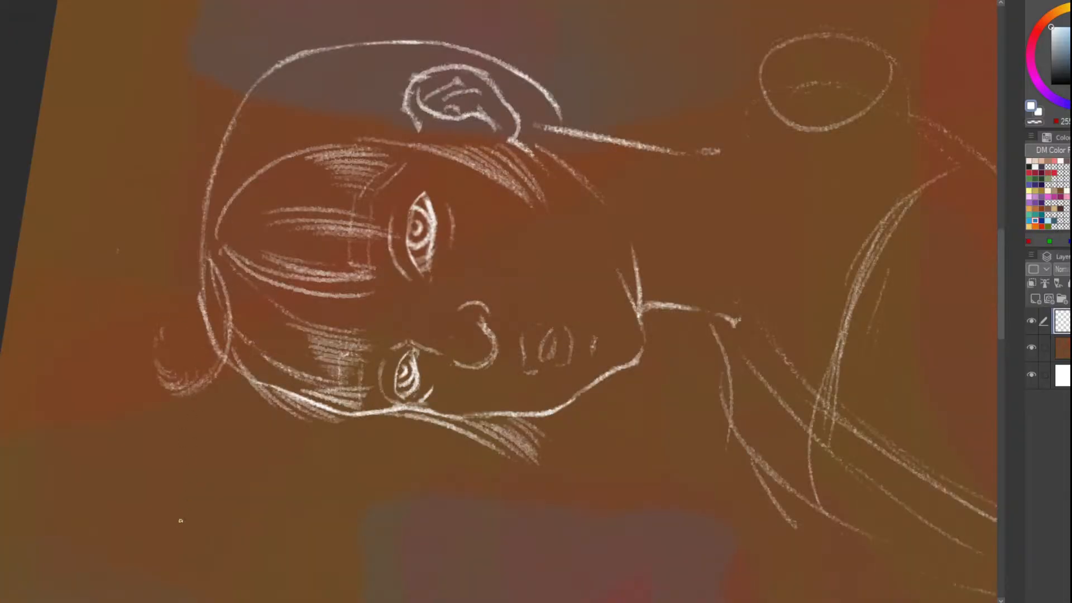
scroll(305, 221, "down", 2)
scroll(280, 226, "up", 3)
scroll(262, 229, "down", 3)
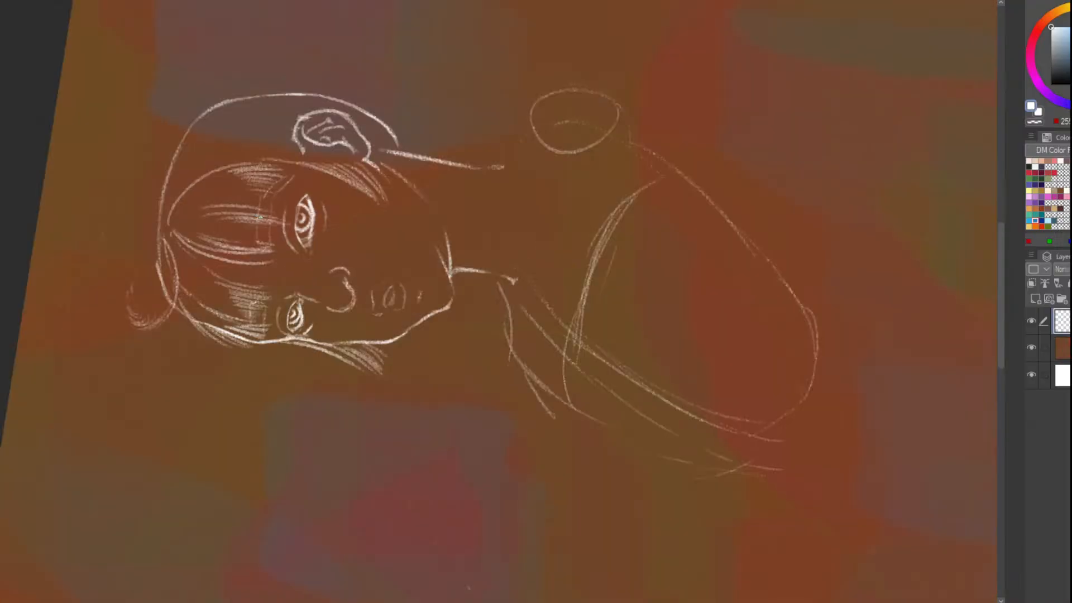
scroll(251, 231, "up", 3)
scroll(250, 231, "down", 3)
scroll(234, 235, "up", 2)
scroll(217, 239, "down", 2)
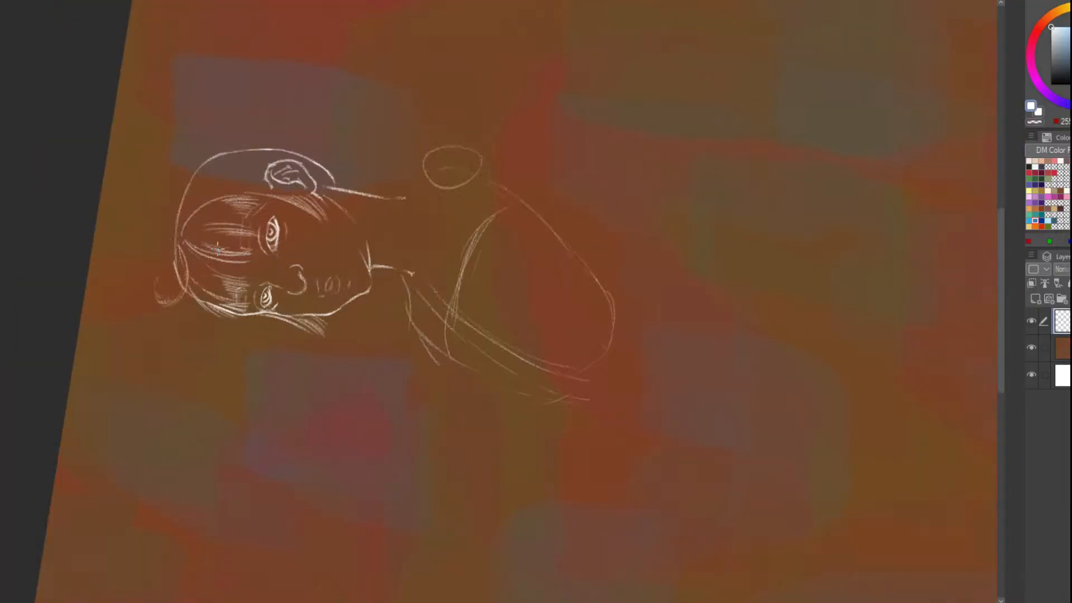
scroll(201, 243, "up", 3)
scroll(195, 244, "down", 3)
scroll(198, 240, "down", 2)
scroll(206, 248, "up", 2)
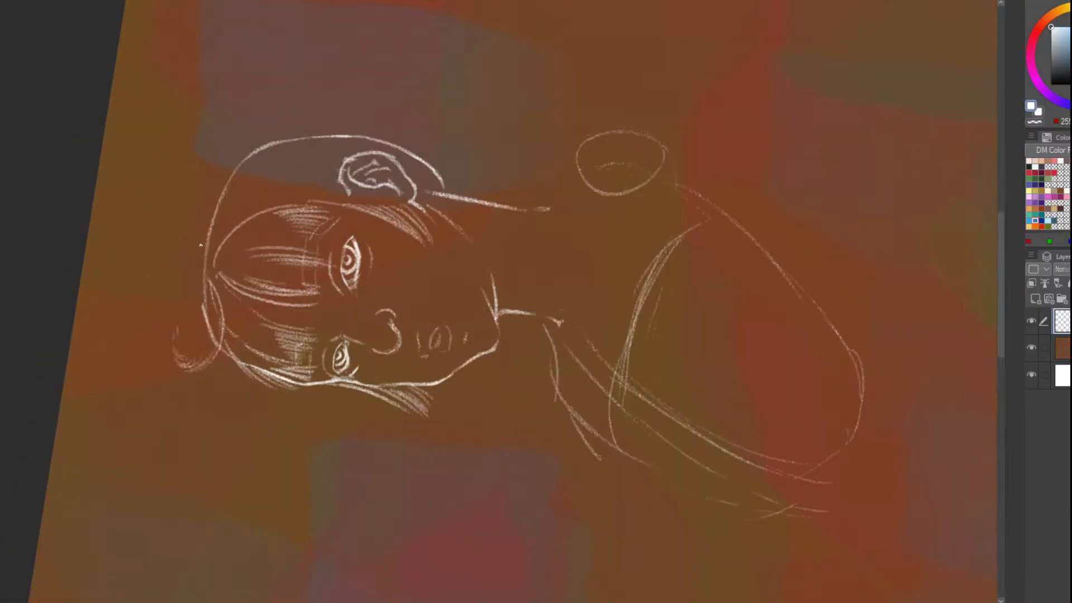
scroll(217, 257, "down", 2)
scroll(218, 256, "up", 2)
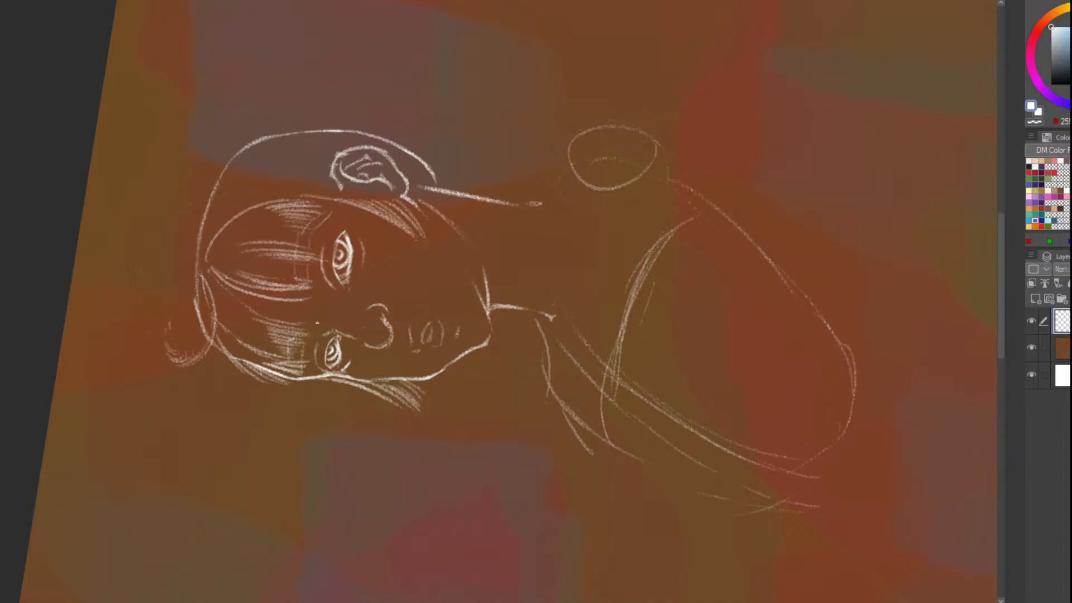
scroll(301, 313, "up", 1)
scroll(252, 234, "down", 3)
scroll(212, 220, "up", 4)
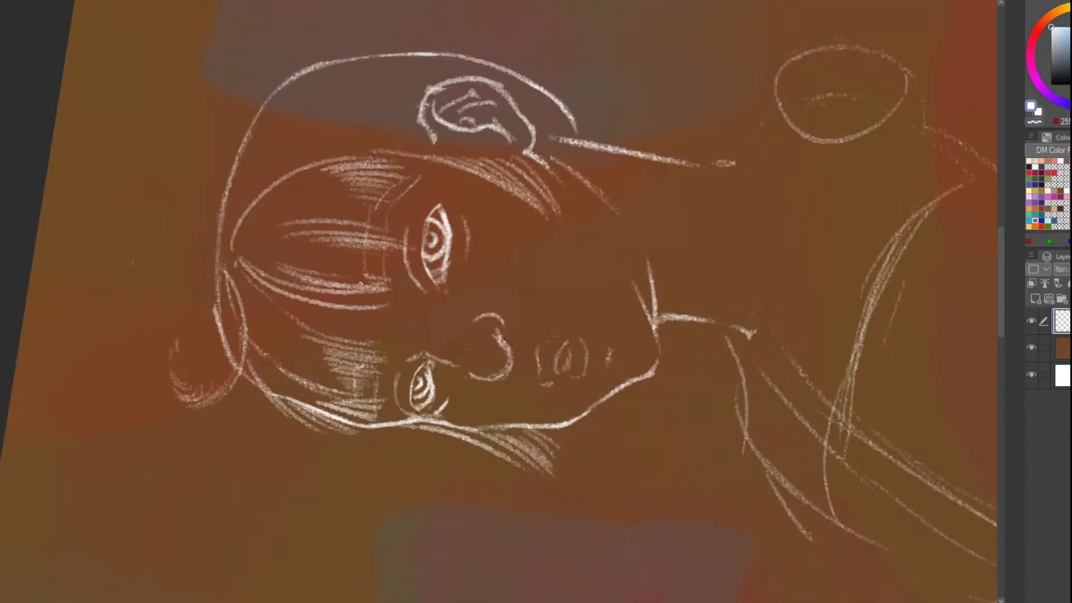
Draw a short fan of strands flicking outward from the far side of the hairline, below the curling tuft
scroll(220, 256, "up", 2)
scroll(220, 251, "down", 3)
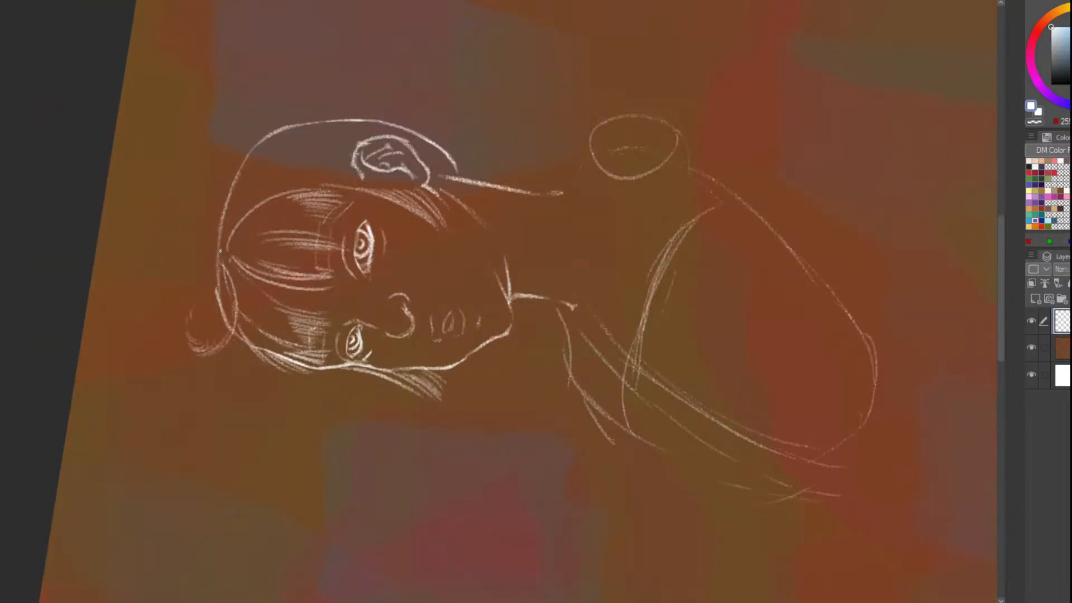
scroll(220, 250, "up", 3)
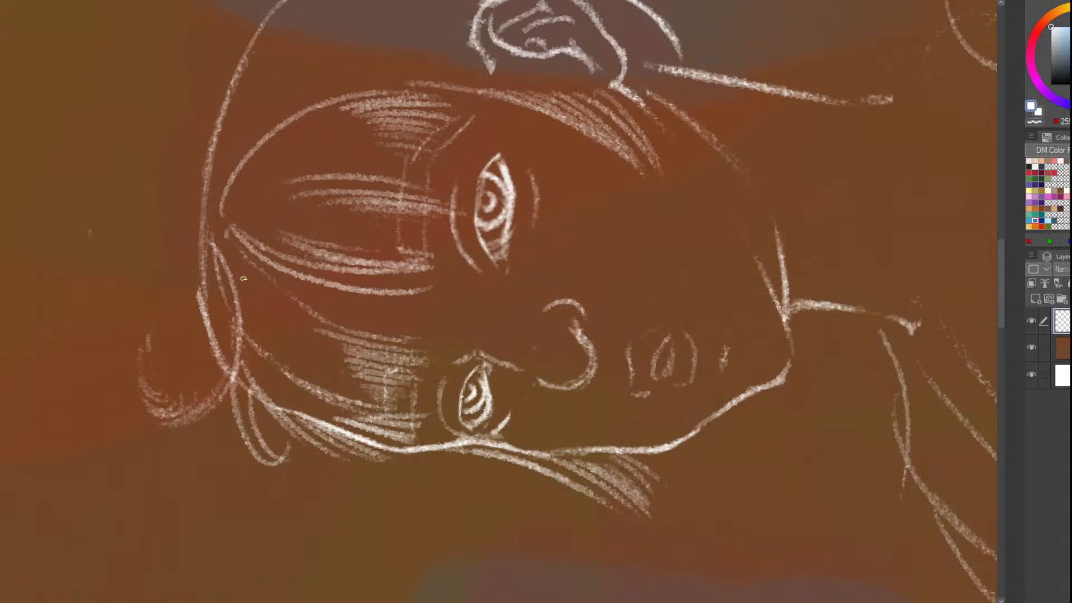
mouse_move(235, 397)
left_mouse_down()
mouse_move(256, 489)
mouse_move(291, 479)
left_mouse_up()
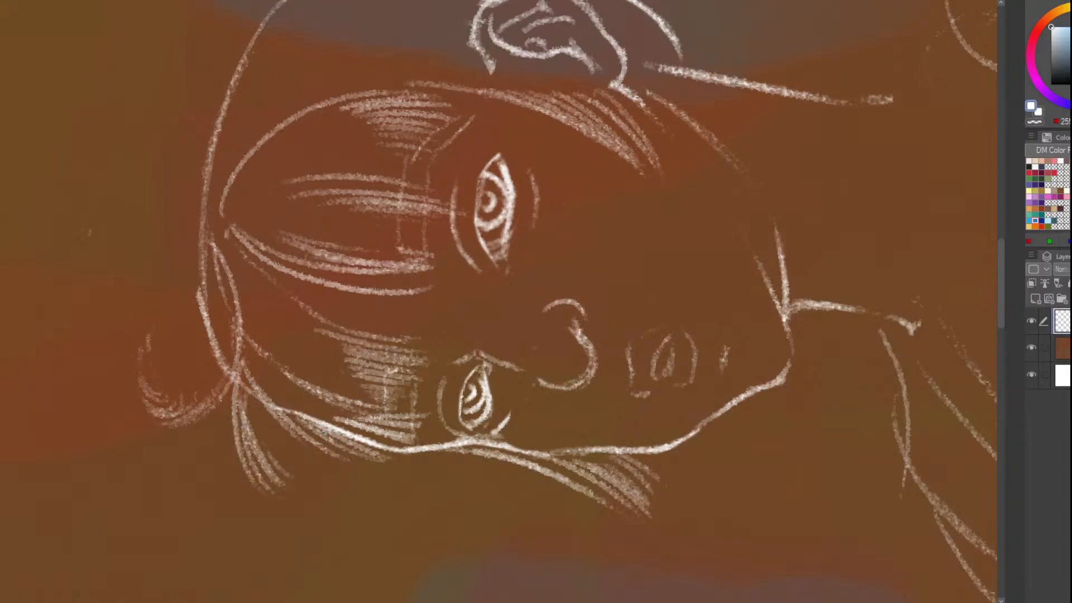
Draw short strands where the tuft and fringe meet at the far side of the hairline
scroll(248, 358, "down", 2)
scroll(248, 346, "up", 2)
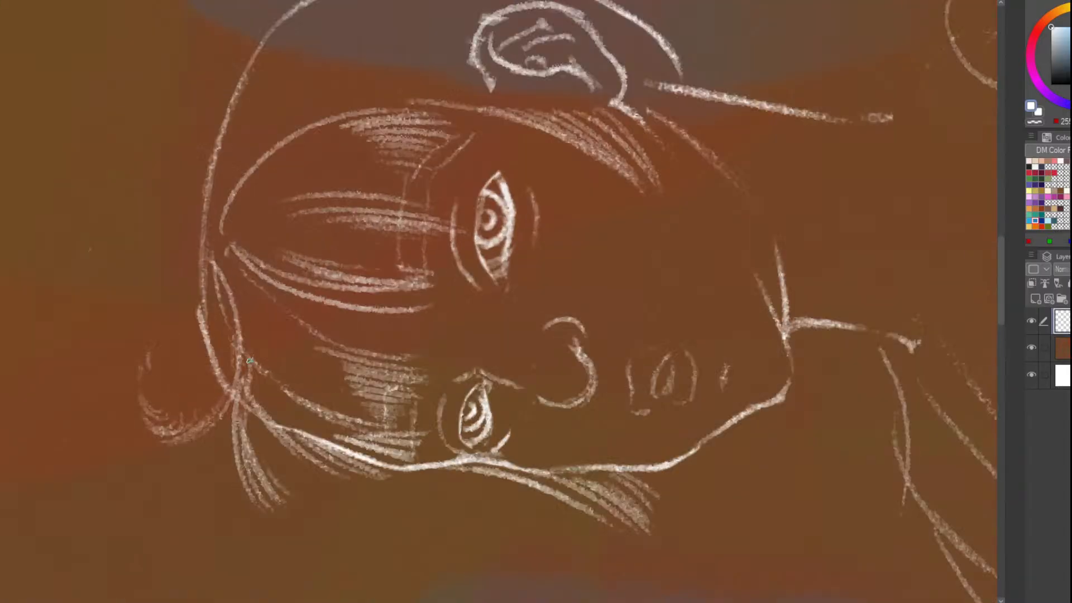
left_click_drag(239, 335, 246, 412)
left_click_drag(238, 312, 249, 414)
left_click_drag(233, 307, 259, 399)
left_click_drag(245, 342, 272, 446)
left_click_drag(275, 354, 269, 435)
scroll(254, 457, "down", 4)
scroll(206, 435, "up", 1)
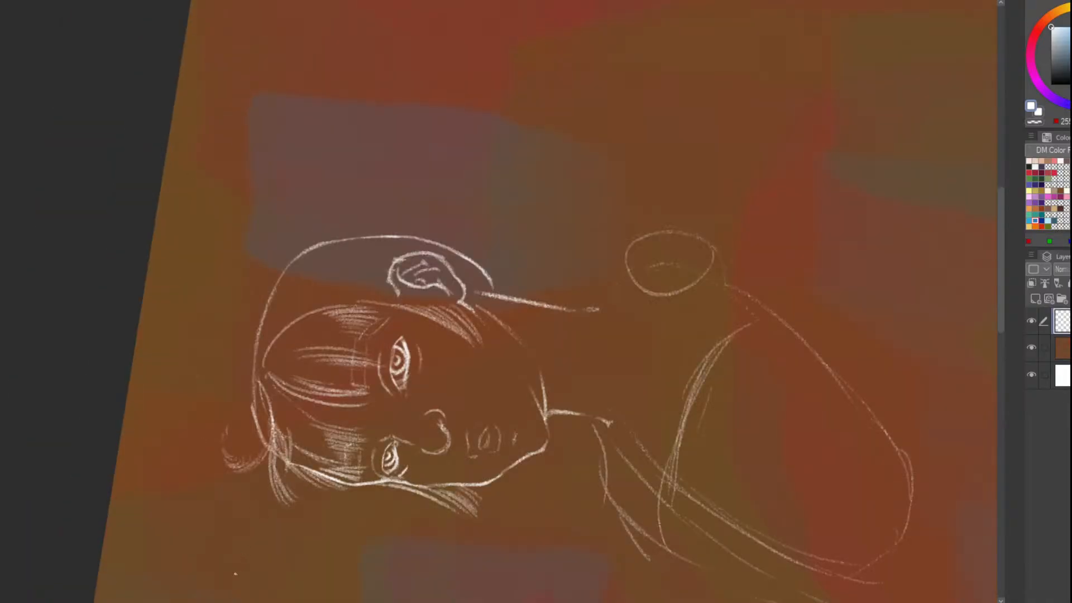
Set the canvas upright again and examine the tufts and fringe against the head, neck and torso
key("ctrl+at")
scroll(197, 181, "down", 2)
scroll(255, 80, "up", 2)
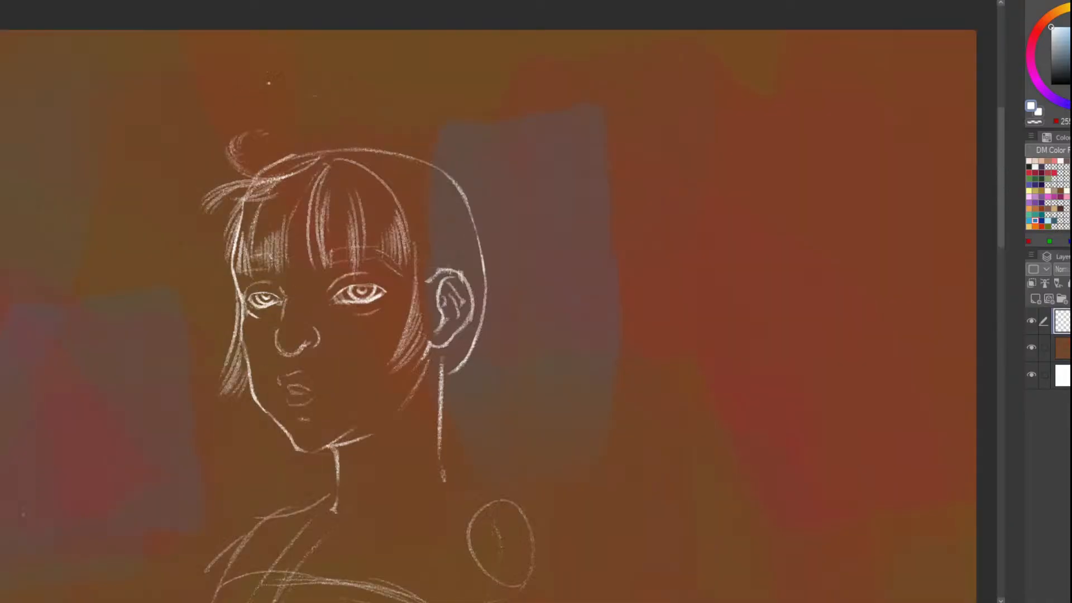
scroll(268, 84, "down", 2)
scroll(385, 179, "up", 2)
scroll(401, 195, "down", 3)
scroll(309, 147, "up", 2)
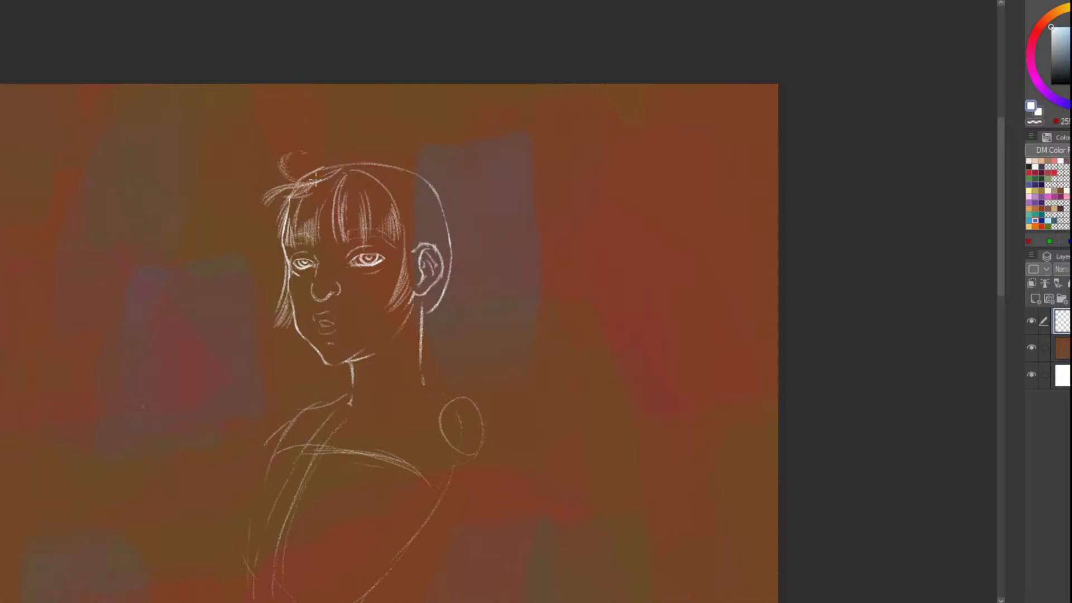
scroll(426, 193, "up", 5)
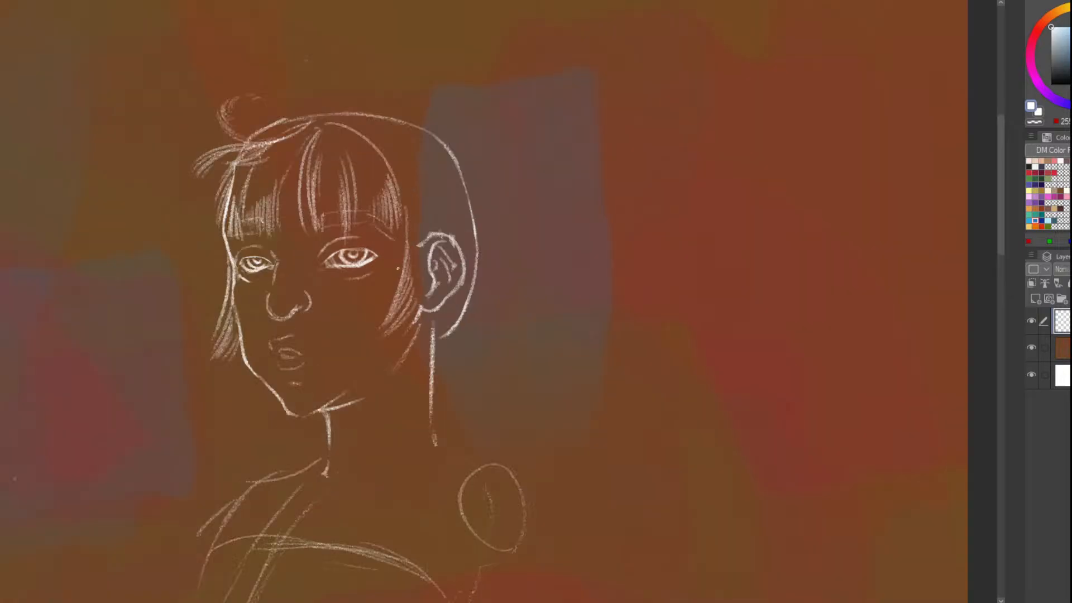
scroll(445, 170, "down", 6)
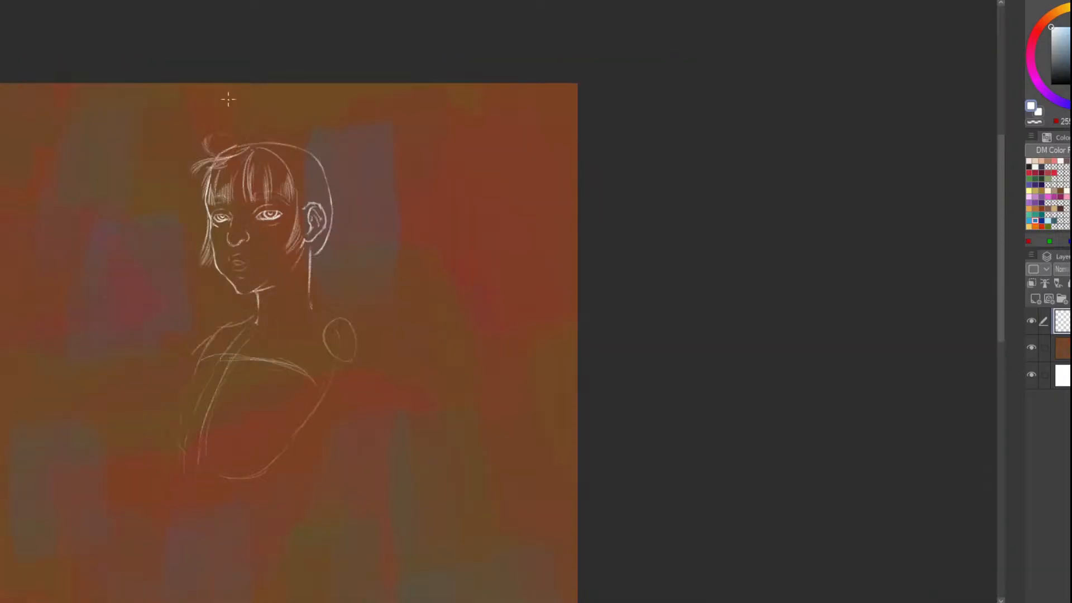
Thicken the near side lock by the cheek and draw a strand falling over the front edge of the ear
scroll(228, 100, "up", 6)
left_click_drag(353, 203, 302, 291)
left_click_drag(374, 217, 296, 307)
scroll(363, 125, "up", 2)
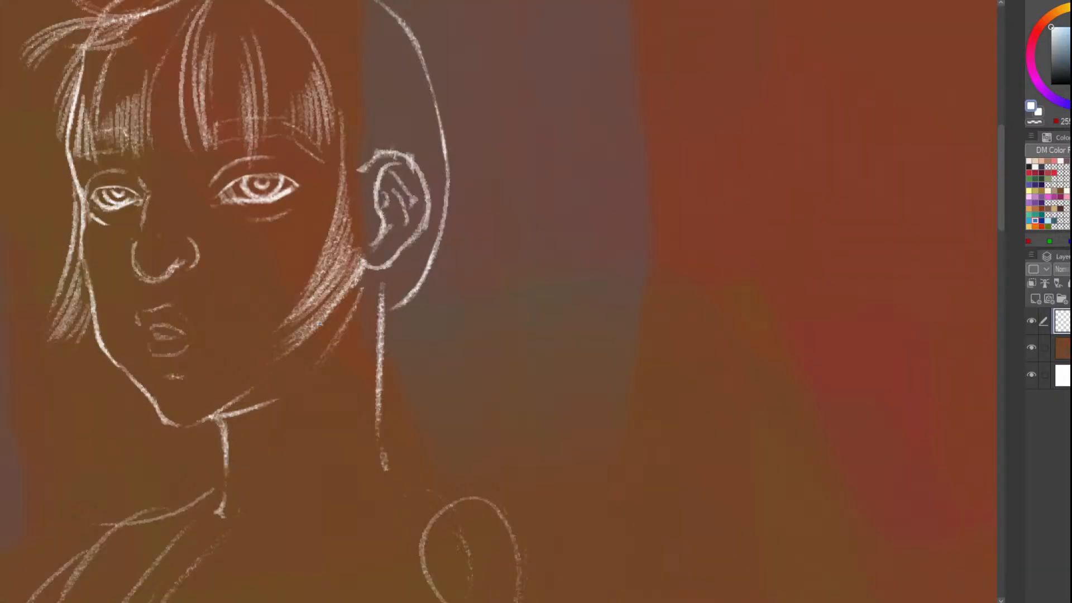
left_click_drag(385, 112, 363, 263)
left_click_drag(381, 64, 360, 262)
left_click_drag(380, 117, 353, 268)
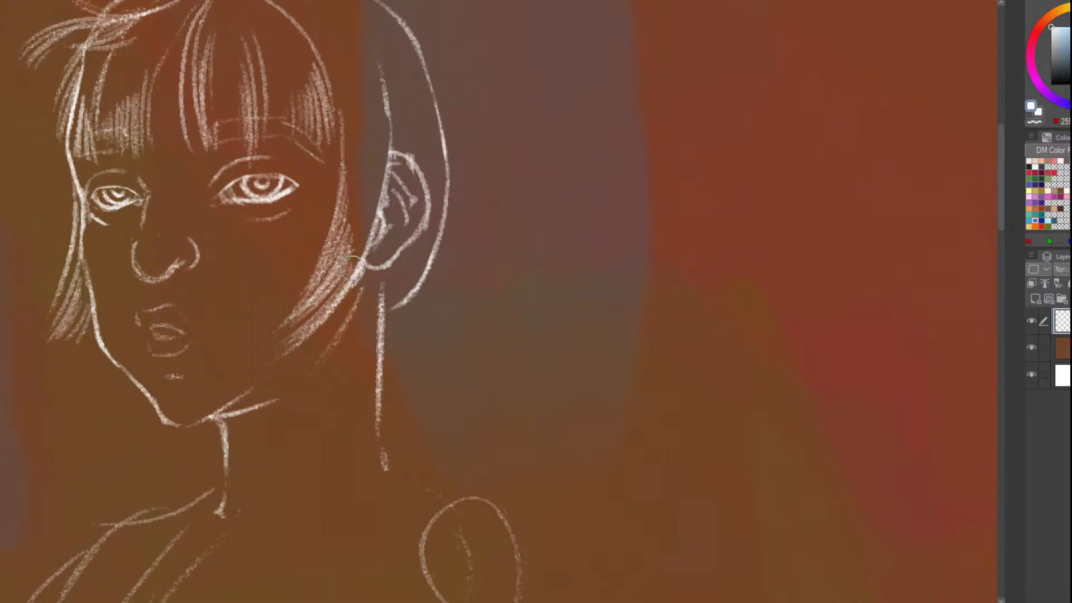
Strengthen the strand running down the side of the head into the ear with a heavier line
left_click_drag(383, 56, 388, 114)
left_click_drag(385, 59, 389, 130)
key("ctrl+z")
scroll(360, 241, "up", 2)
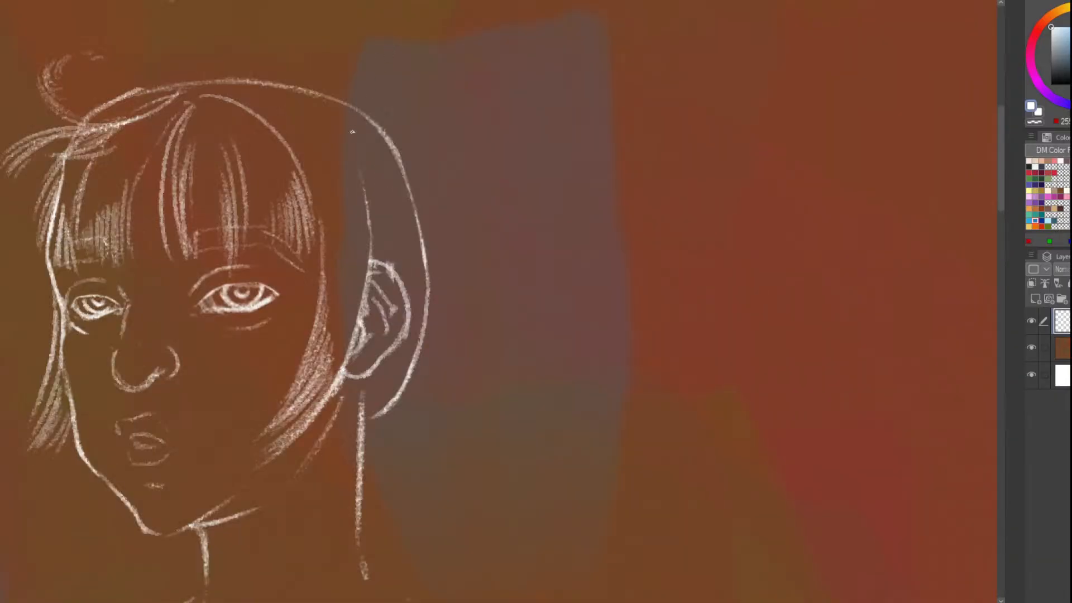
left_click_drag(361, 174, 372, 284)
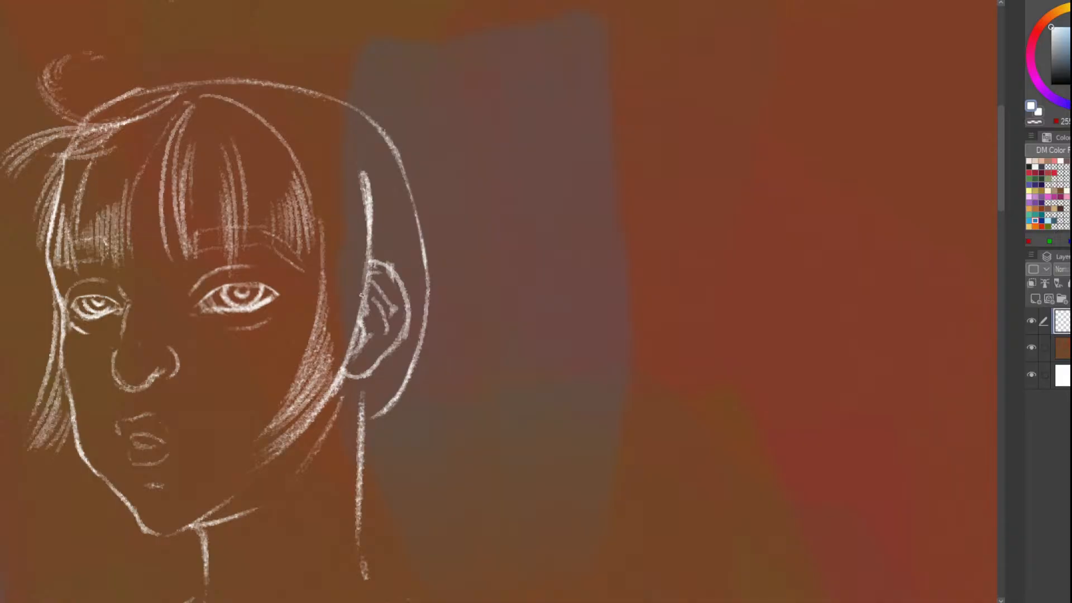
left_click_drag(362, 204, 373, 301)
Examine the side locks and the strand above the ear against the whole portrait
scroll(363, 219, "down", 4)
scroll(202, 336, "up", 3)
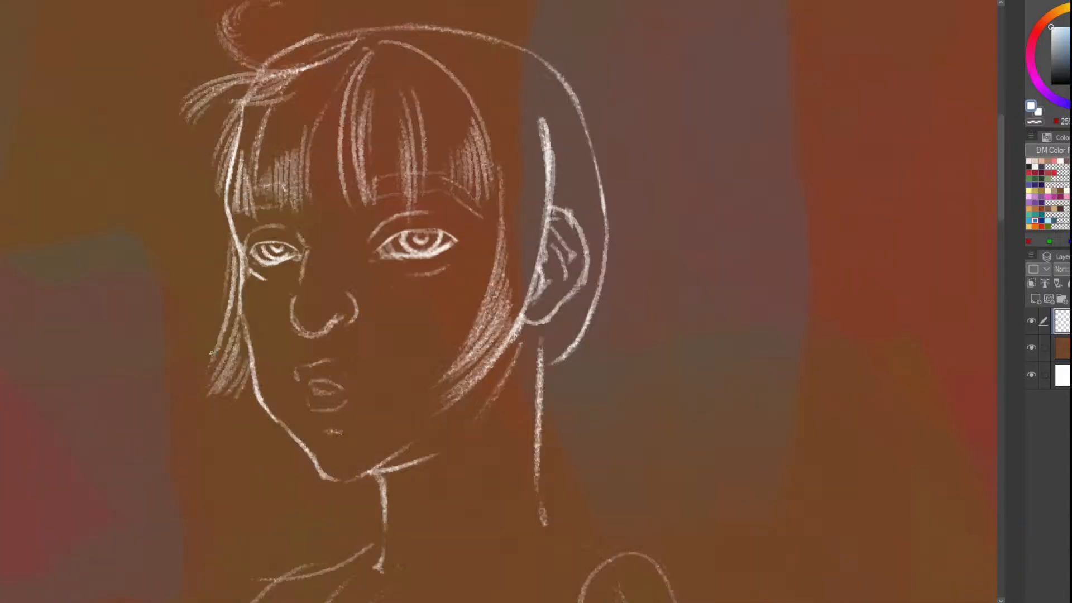
scroll(240, 151, "down", 3)
scroll(240, 149, "up", 5)
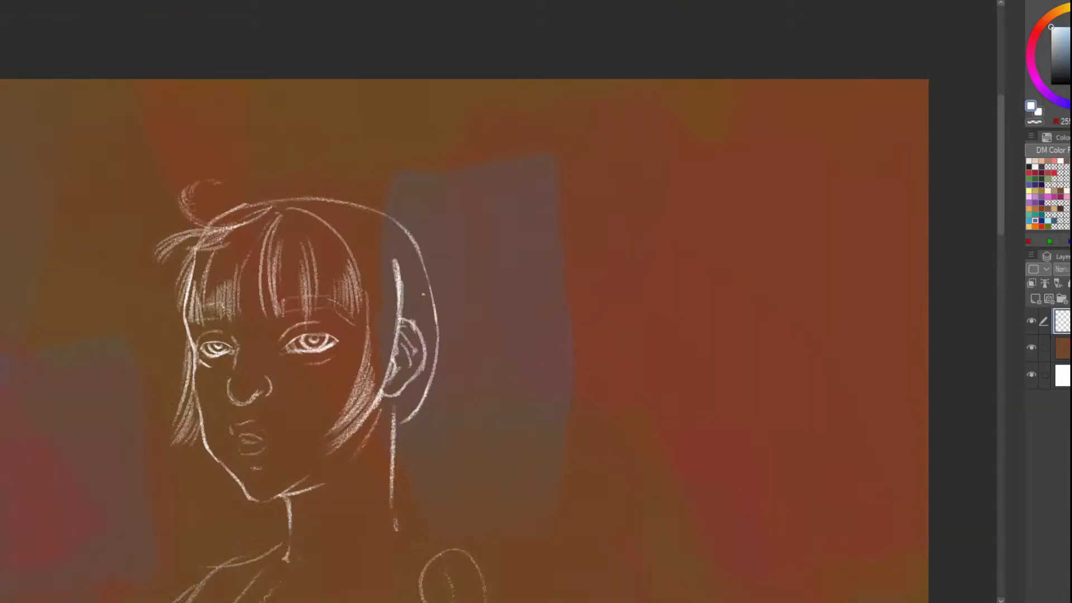
scroll(410, 274, "down", 3)
scroll(463, 350, "up", 4)
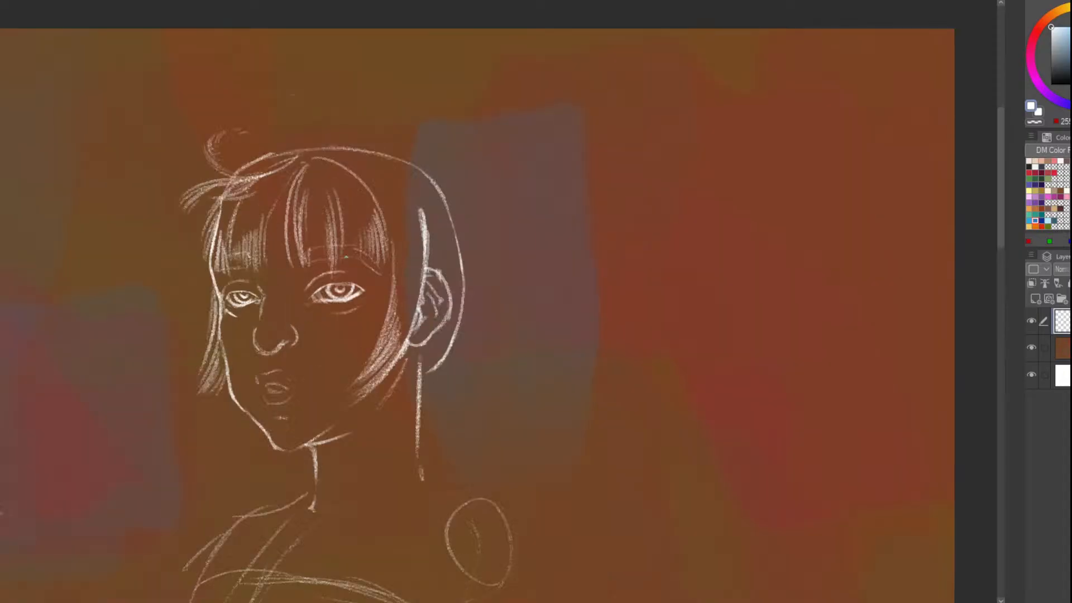
scroll(464, 349, "down", 3)
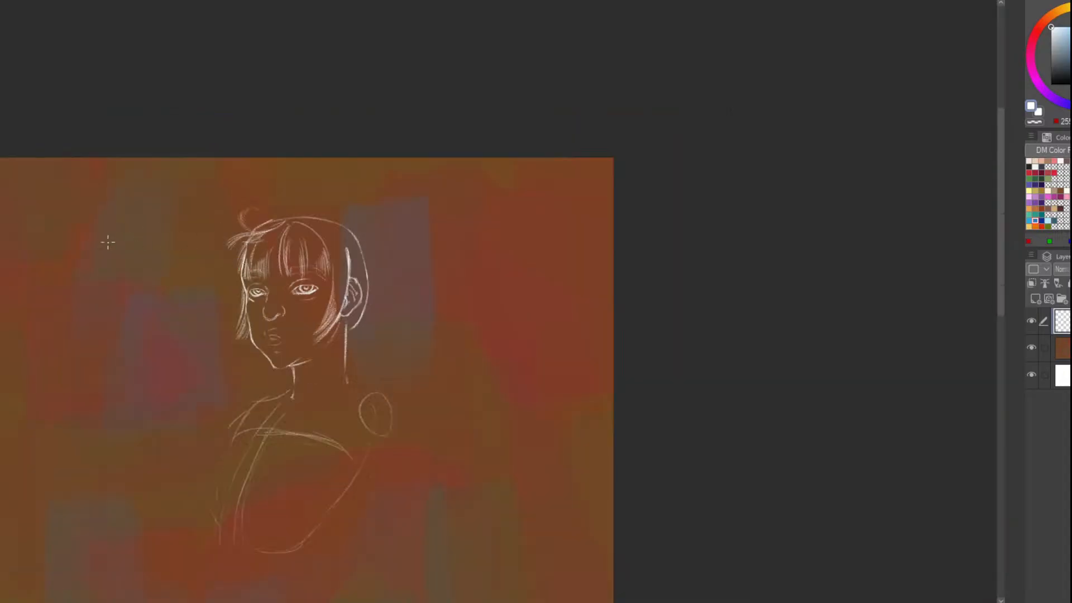
scroll(377, 180, "up", 2)
scroll(377, 180, "up", 2)
scroll(326, 189, "down", 2)
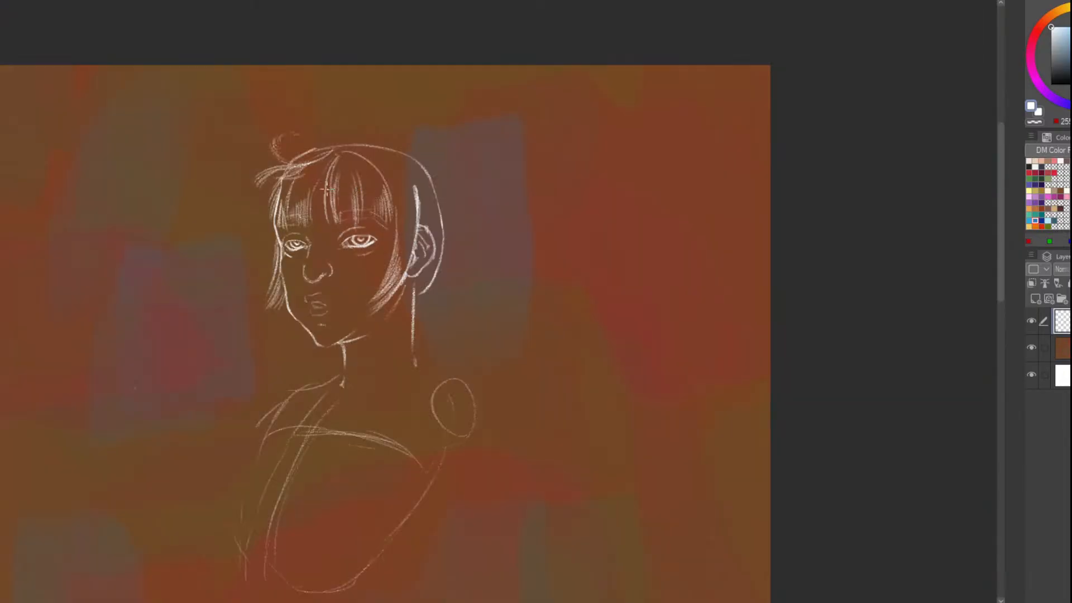
scroll(292, 246, "up", 1)
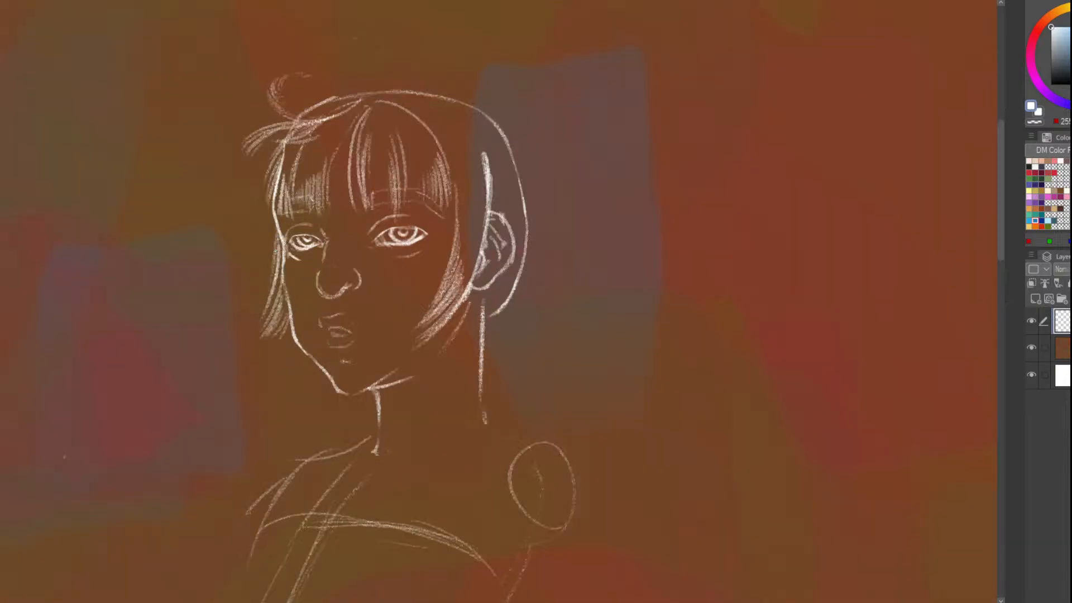
scroll(293, 245, "down", 2)
scroll(292, 246, "up", 3)
scroll(440, 190, "down", 3)
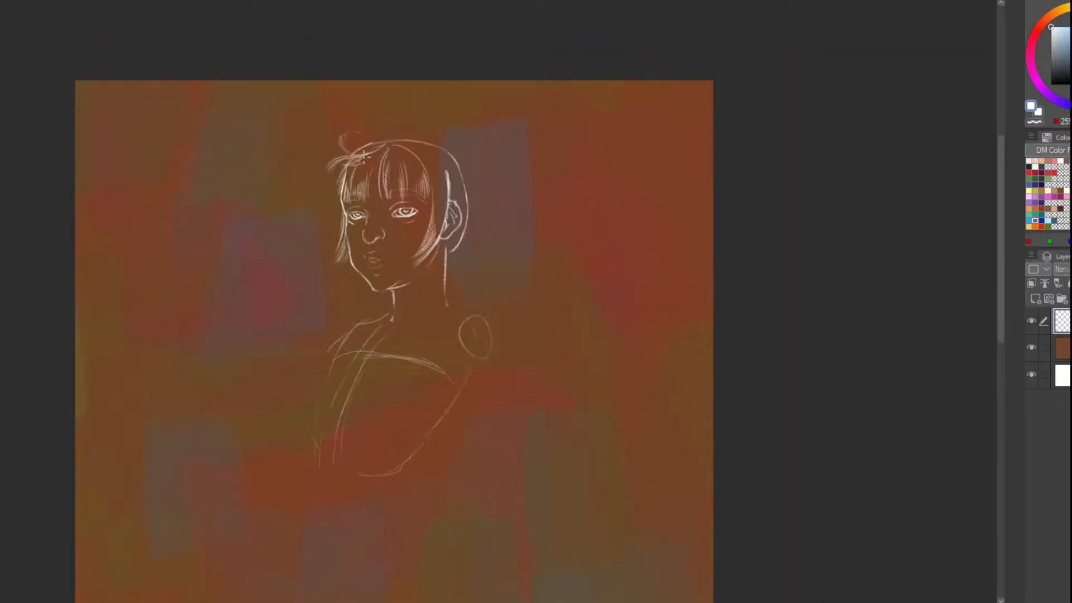
scroll(475, 279, "up", 4)
scroll(491, 334, "down", 1)
scroll(494, 334, "up", 2)
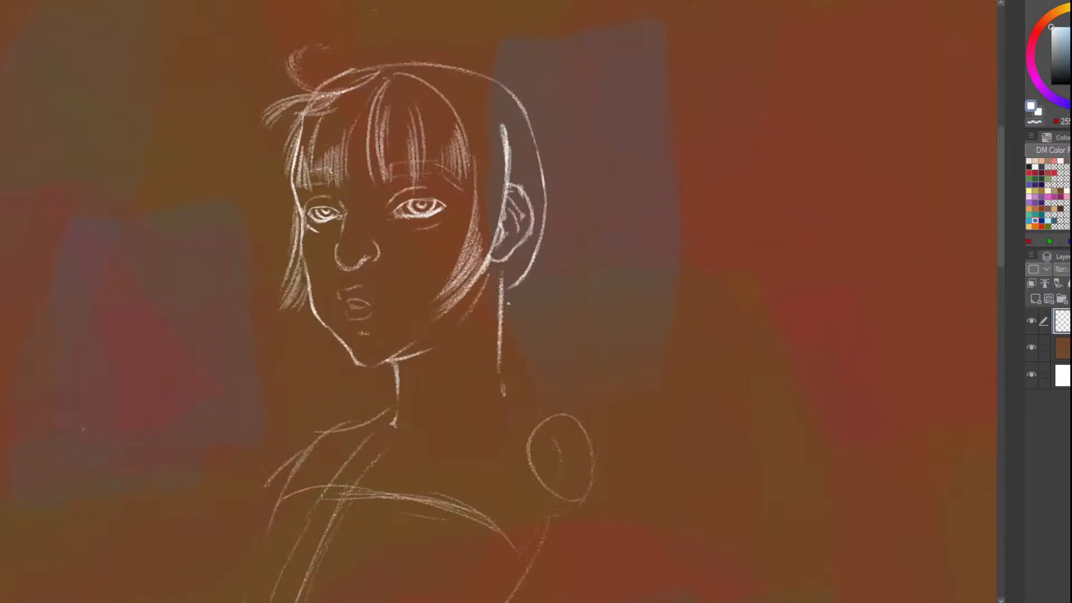
Try a long lock of strands sweeping from below the ear down across the neck
left_click_drag(492, 262, 468, 380)
left_click_drag(500, 282, 462, 396)
left_click_drag(499, 300, 440, 433)
left_click_drag(497, 342, 440, 440)
left_click_drag(489, 371, 436, 452)
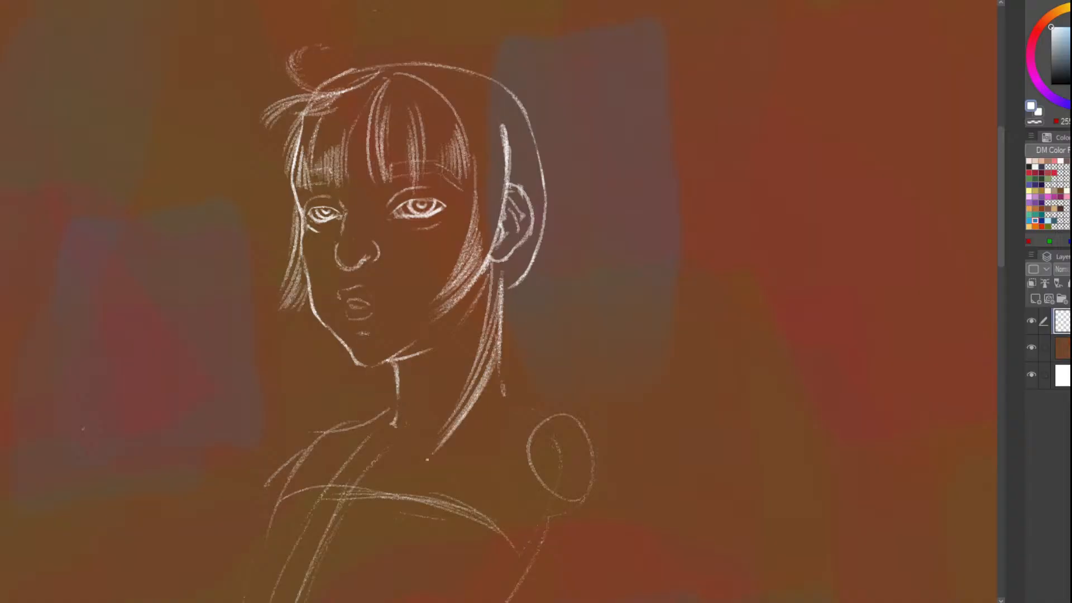
key("ctrl+z")
key("ctrl+z")
key("ctrl+z")
key("ctrl+z")
key("ctrl+z")
key("ctrl+z")
left_click_drag(492, 286, 453, 401)
key("ctrl+z")
key("ctrl+z")
key("ctrl+z")
Draw a long tapering lock of strands from below the ear down the neck to the collar line
left_click_drag(493, 262, 464, 383)
left_click_drag(495, 268, 455, 407)
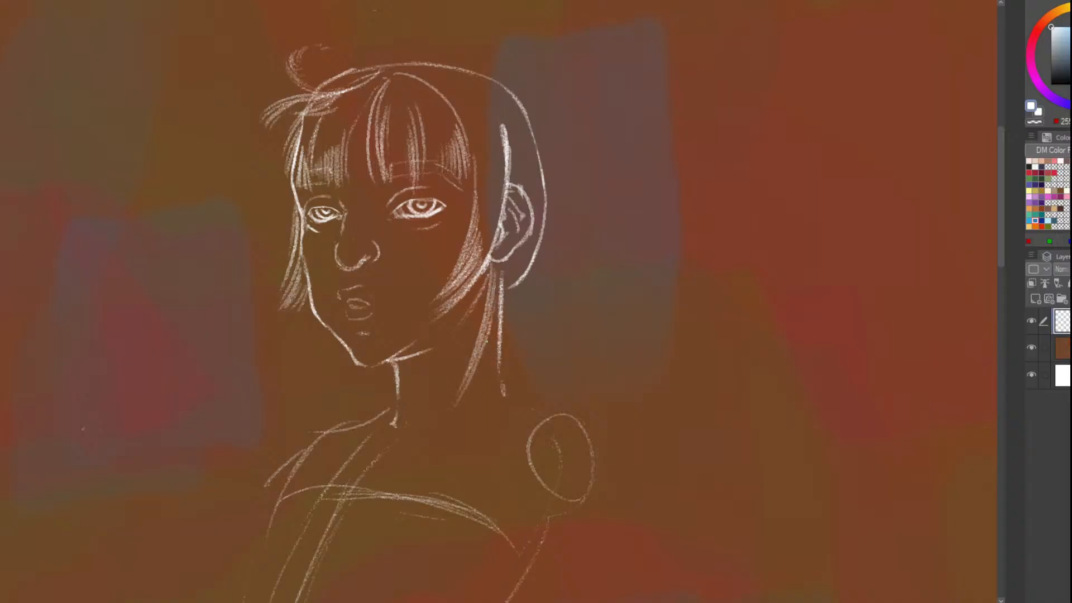
left_click_drag(488, 347, 441, 430)
mouse_move(471, 393)
left_mouse_down()
mouse_move(441, 466)
mouse_move(453, 500)
left_mouse_up()
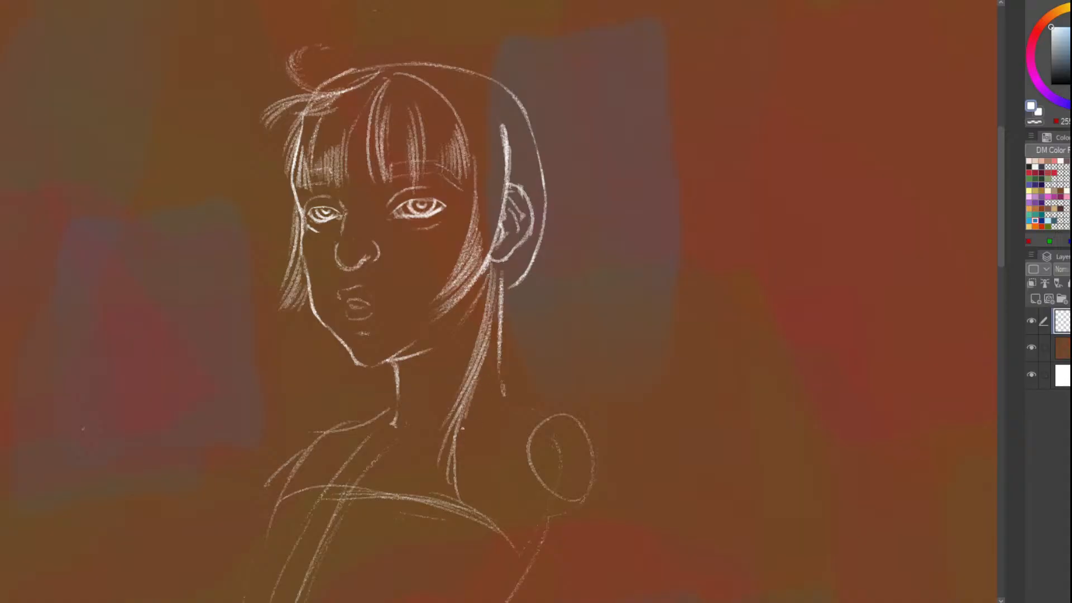
left_click_drag(474, 396, 457, 486)
left_click_drag(484, 357, 455, 484)
left_click_drag(494, 348, 473, 402)
Redraw the back of the neck behind the long lock as a curve flowing into the near shoulder circle
left_click_drag(506, 282, 497, 391)
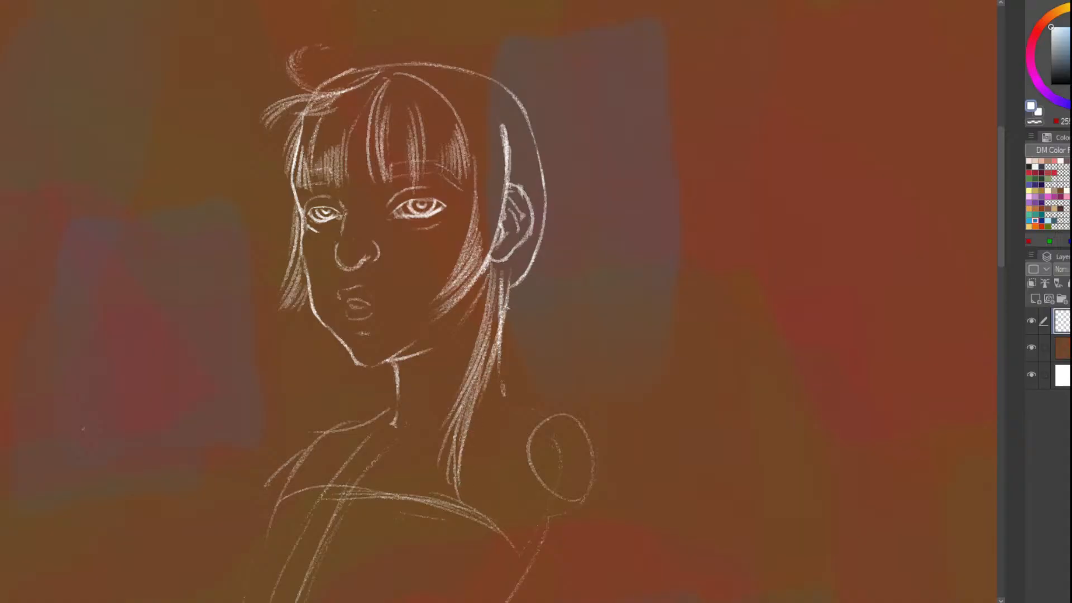
mouse_move(501, 349)
left_mouse_down()
mouse_move(496, 413)
mouse_move(541, 423)
mouse_move(521, 430)
mouse_move(496, 350)
left_mouse_up()
key("ctrl+z")
key("ctrl+z")
key("ctrl+z")
key("ctrl+z")
key("ctrl+z")
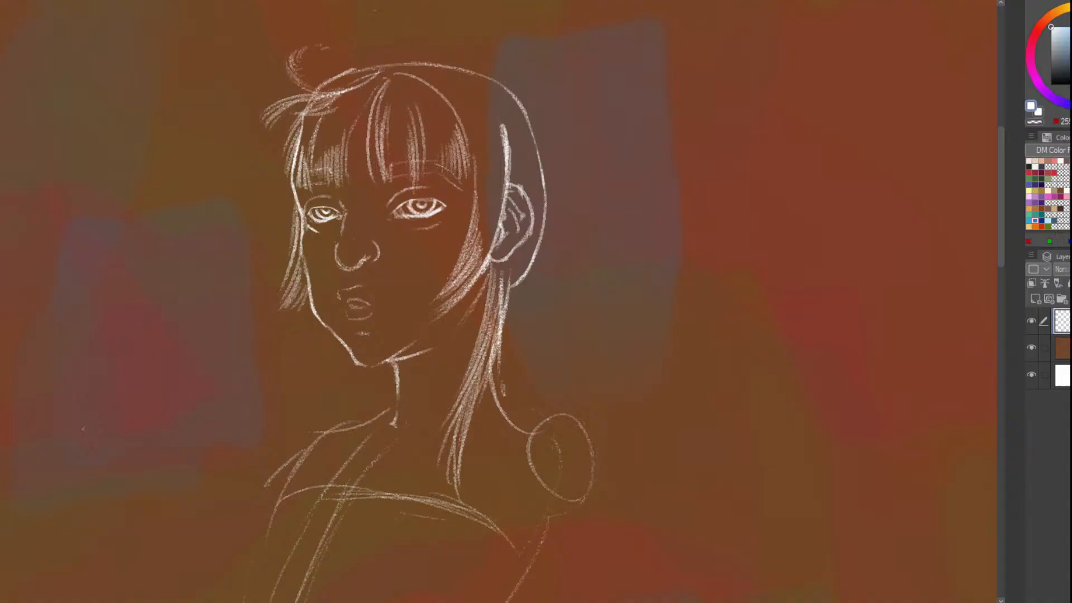
Draw strands behind the neck, falling from the base of the skull to the near shoulder
scroll(495, 308, "down", 2)
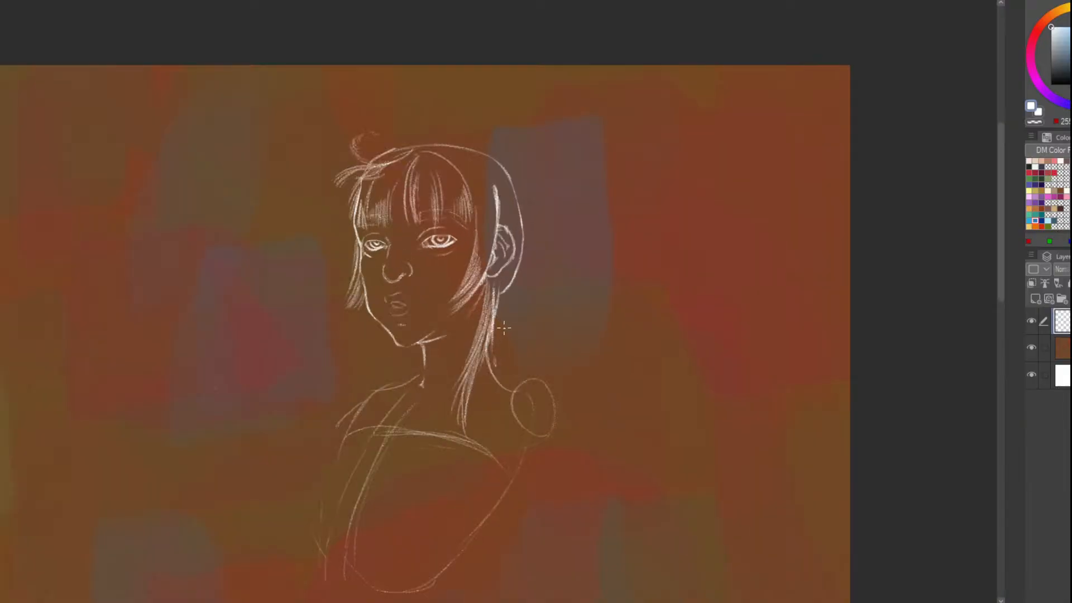
scroll(495, 316, "up", 2)
scroll(495, 321, "down", 2)
scroll(495, 324, "up", 2)
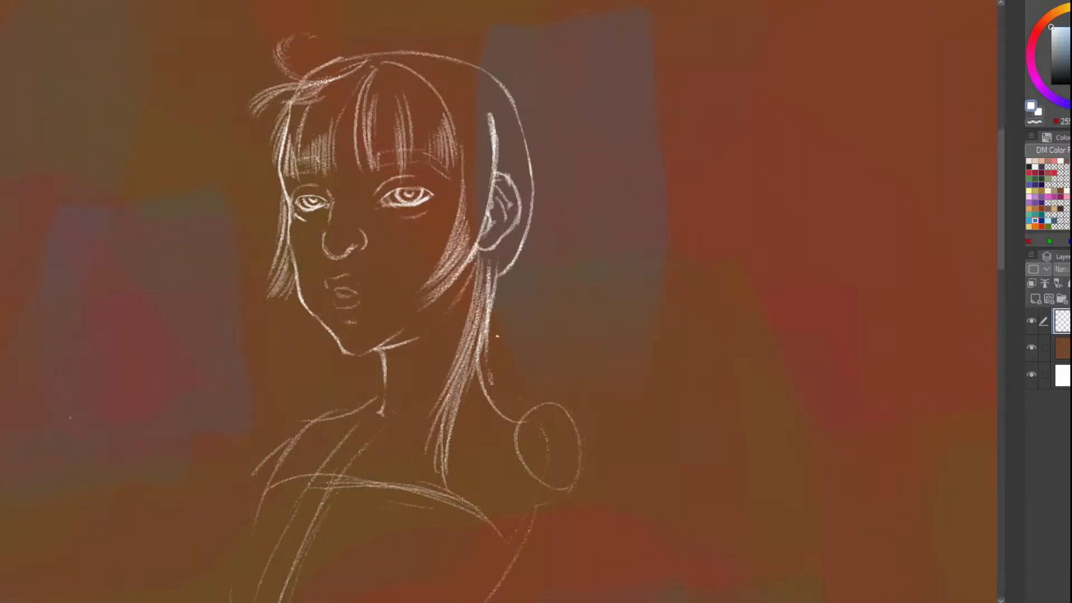
scroll(497, 336, "down", 2)
scroll(535, 348, "up", 3)
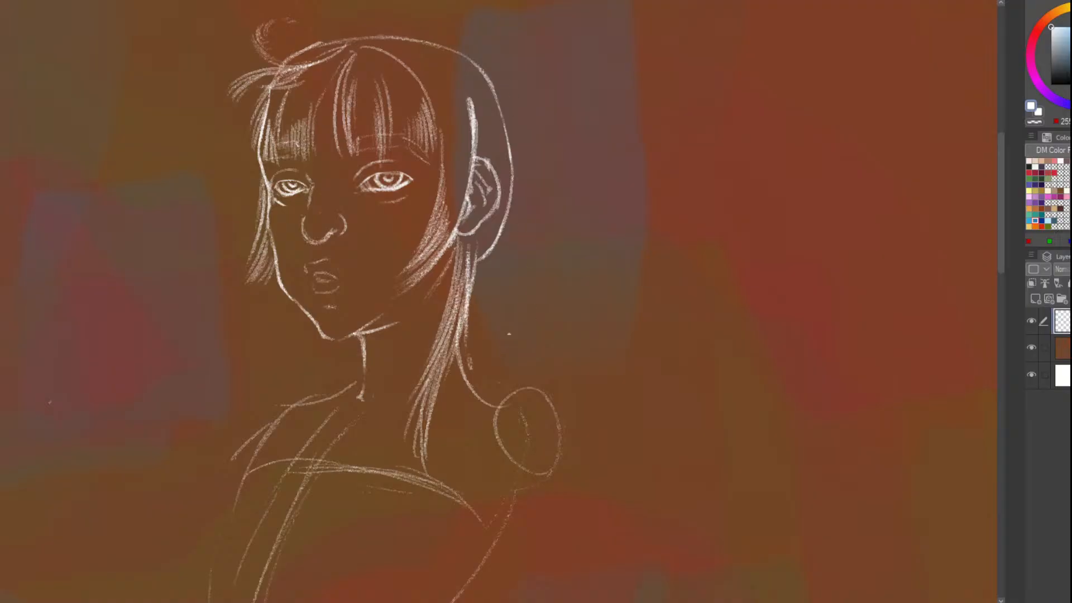
scroll(491, 363, "up", 2)
left_click_drag(466, 327, 497, 411)
left_click_drag(468, 237, 483, 380)
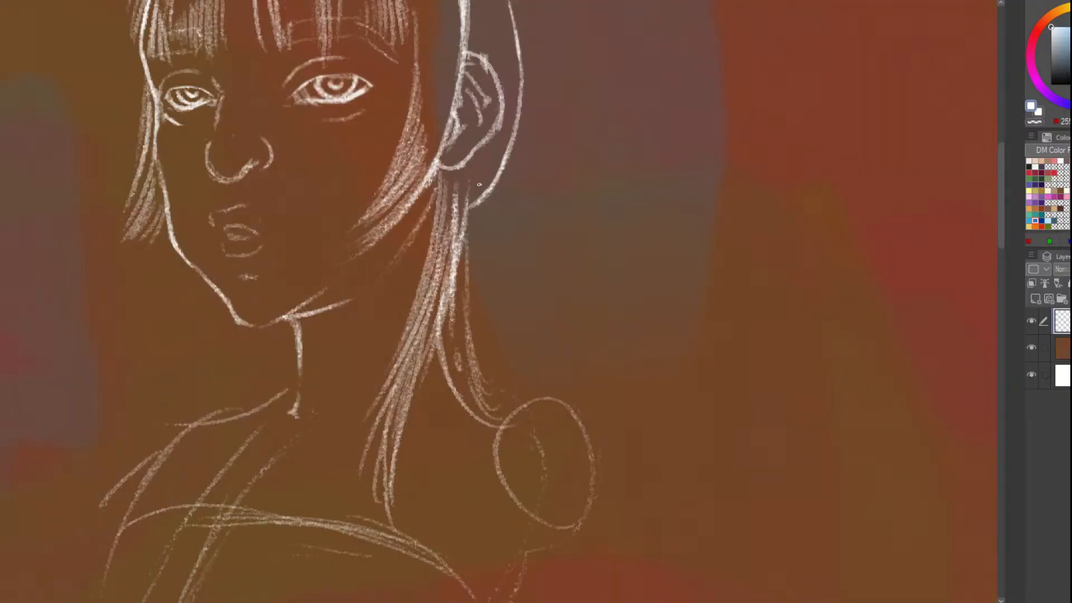
mouse_move(466, 268)
left_mouse_down()
mouse_move(457, 382)
mouse_move(466, 338)
left_mouse_up()
Clean up the heavy line inside the long lock and define the hair's back edge below the skull
key("ctrl+z")
key("ctrl+z")
key("ctrl+z")
key("ctrl+z")
key("ctrl+z")
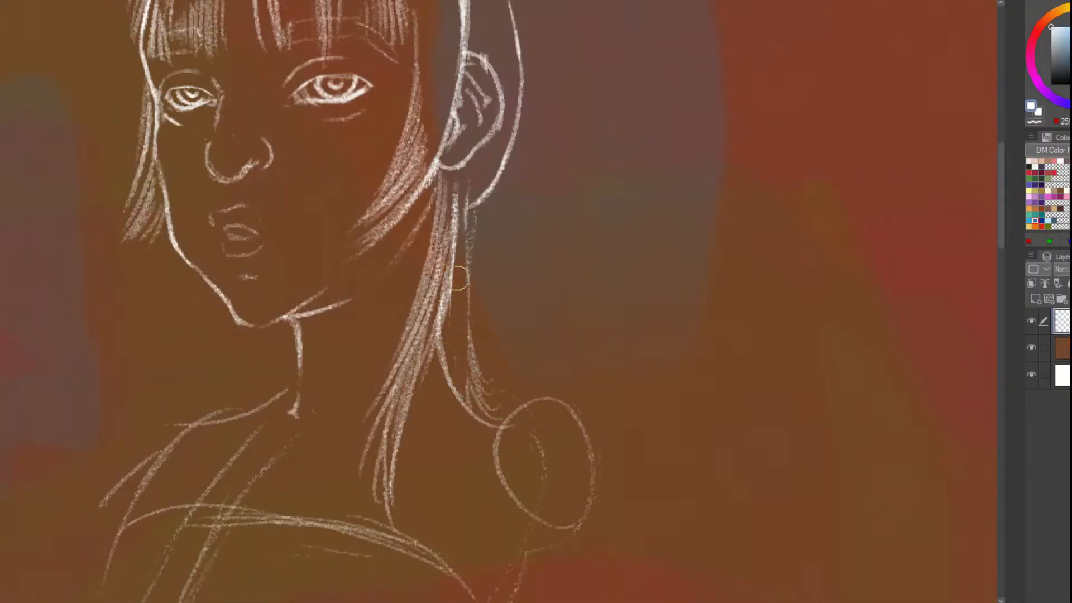
key("ctrl+z")
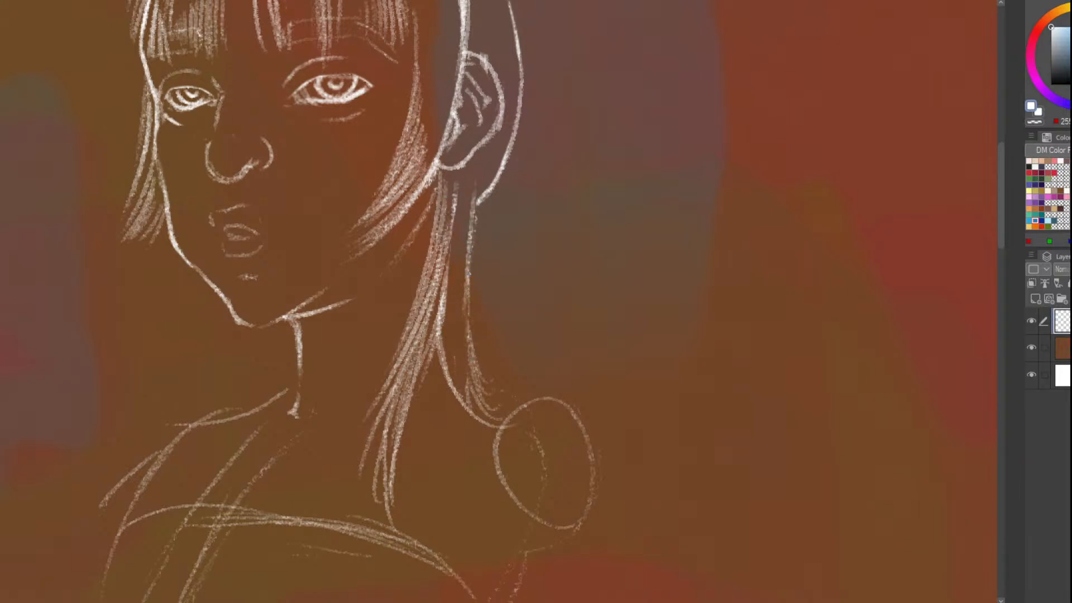
Sketch a rounded lock curving down from the chin and curling under with short strands in front of the neck
key("ctrl+0")
scroll(410, 216, "up", 6)
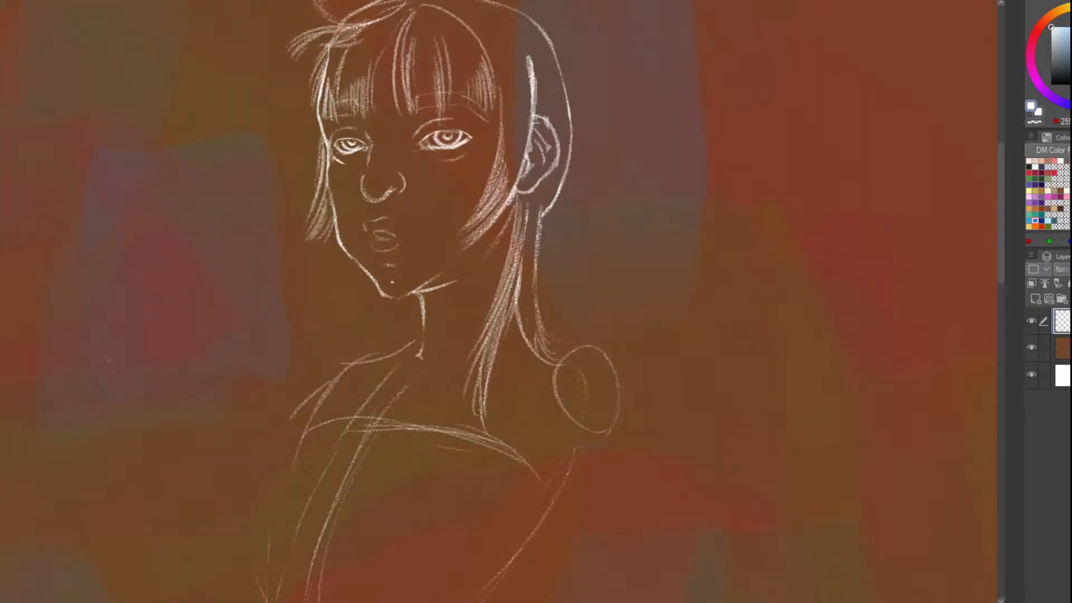
mouse_move(326, 396)
left_mouse_down()
mouse_move(373, 453)
mouse_move(391, 444)
mouse_move(401, 411)
mouse_move(366, 447)
left_mouse_up()
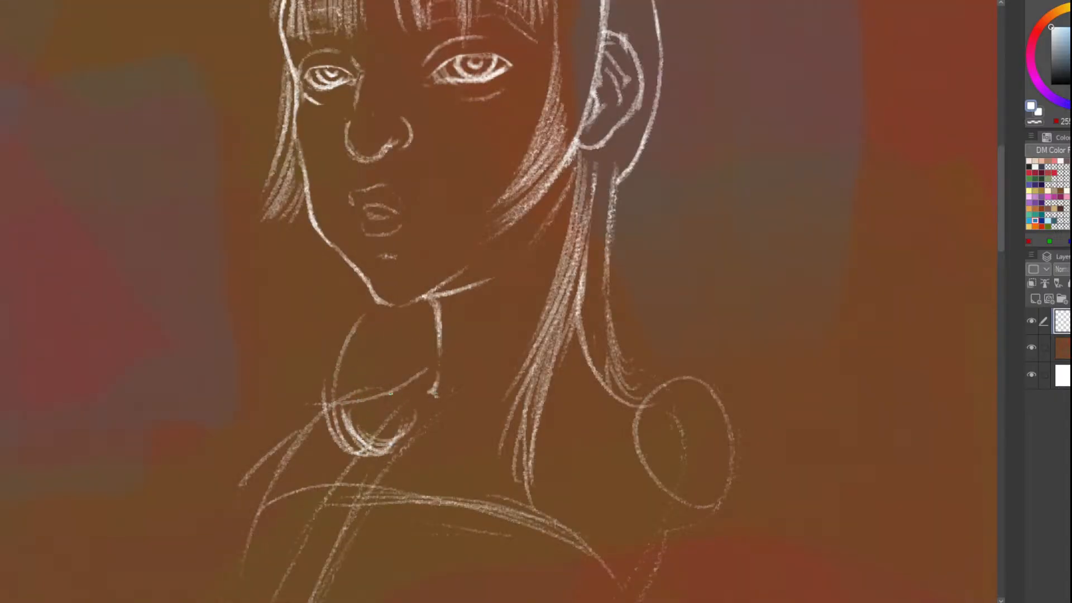
left_click_drag(415, 409, 371, 444)
Reinforce the outer edge of the curled lock under the chin and add a small flick beside the jaw
scroll(418, 331, "down", 4)
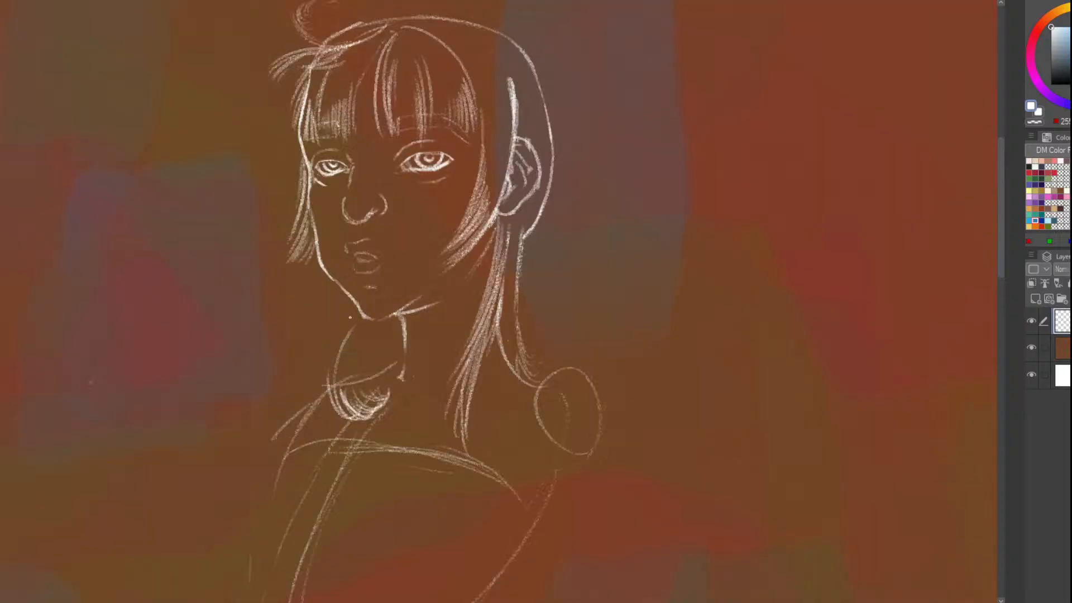
scroll(390, 329, "up", 4)
left_click_drag(322, 414, 350, 314)
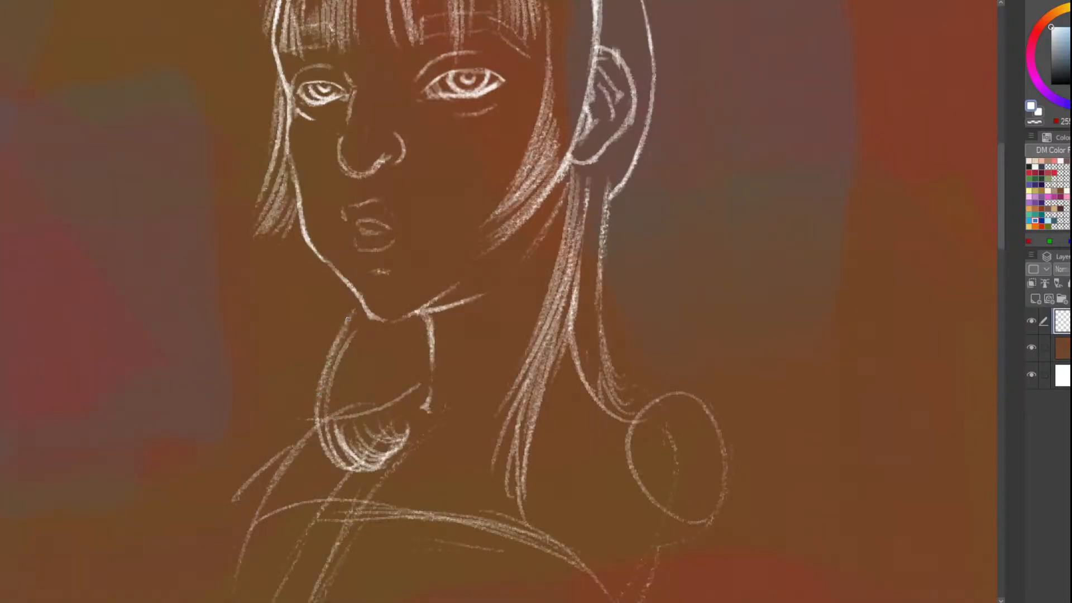
scroll(340, 303, "down", 3)
scroll(379, 346, "up", 3)
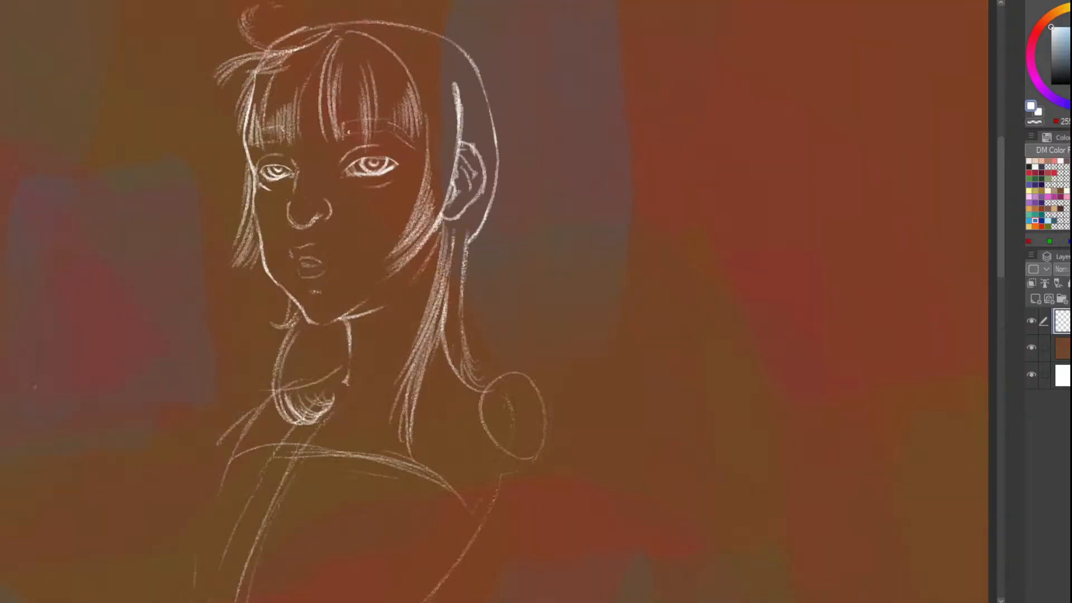
scroll(391, 363, "down", 3)
scroll(408, 393, "up", 3)
scroll(408, 393, "down", 4)
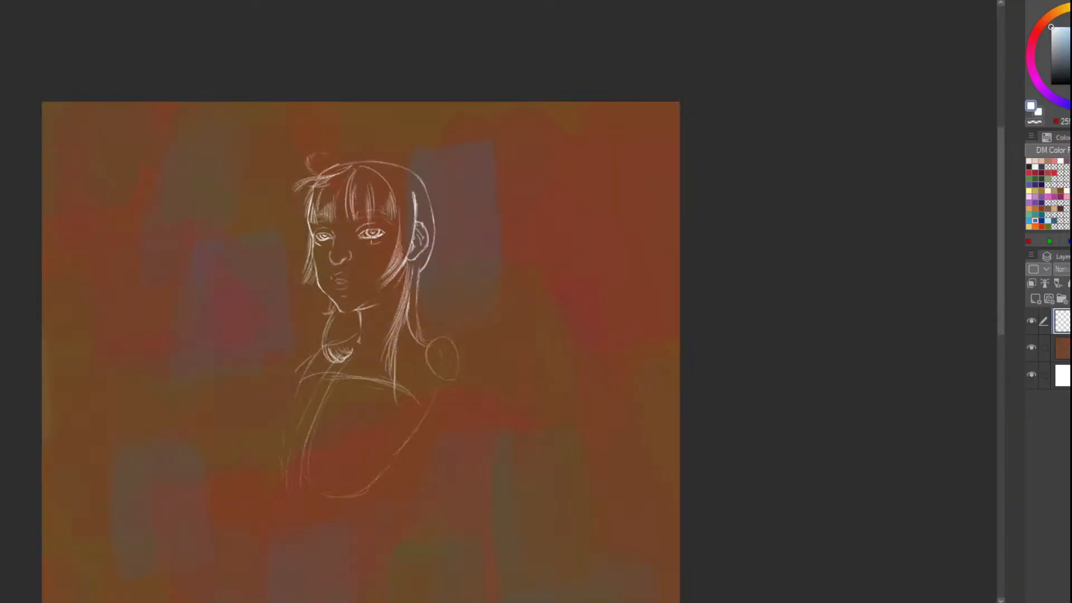
Erase the lower strands of the long lock hanging from below the ear across the neck to the collar line
scroll(436, 312, "up", 4)
mouse_move(448, 231)
left_mouse_down()
mouse_move(430, 346)
mouse_move(413, 363)
mouse_move(402, 417)
left_mouse_up()
scroll(391, 386, "down", 4)
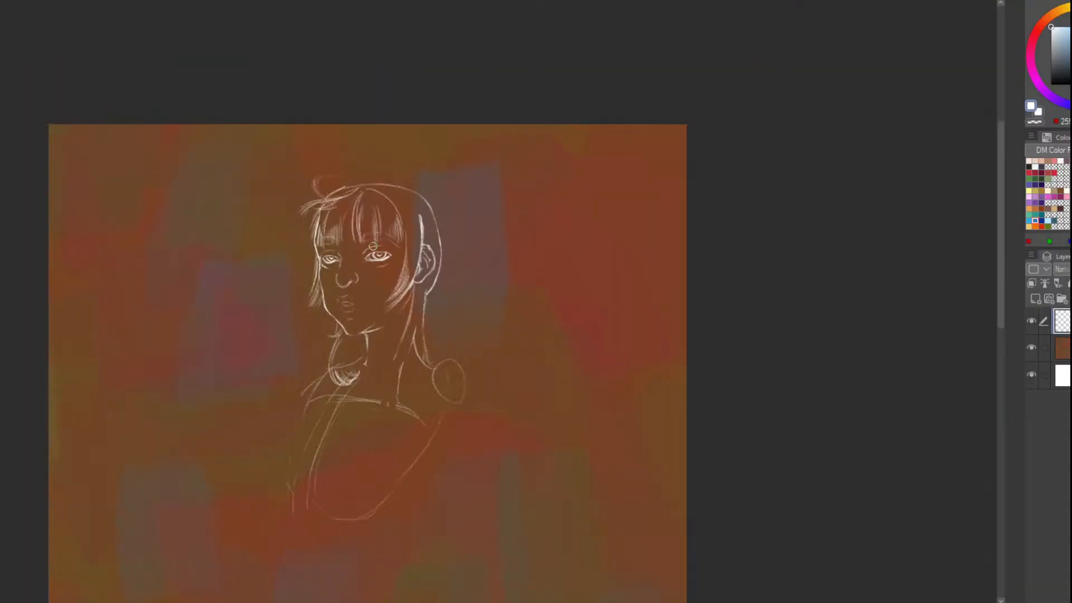
Draw short, outward-curving hair strands over the back neck line, just above the near shoulder
scroll(409, 334, "up", 4)
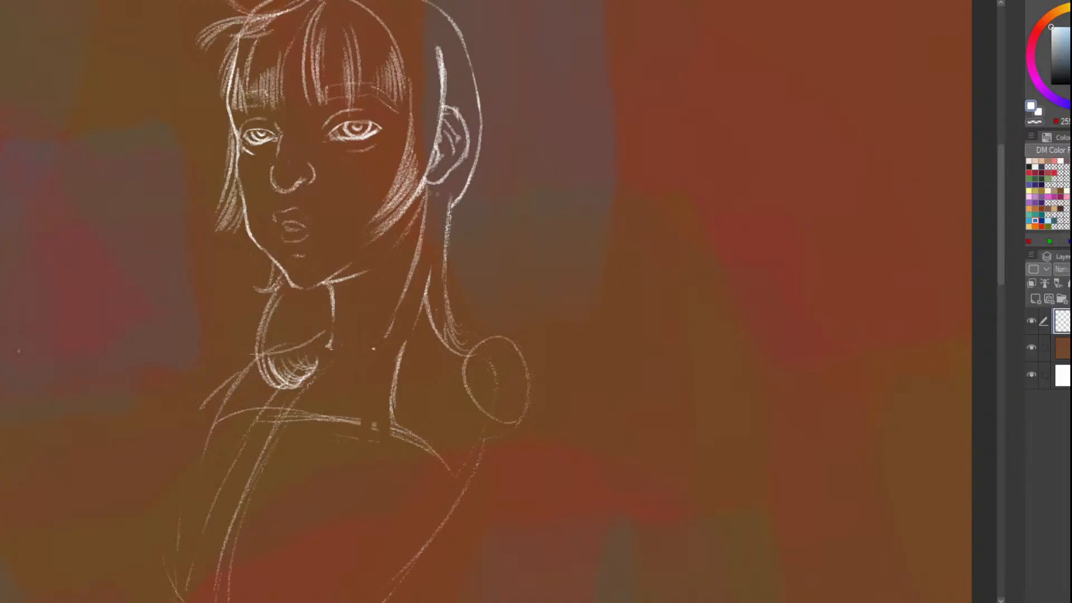
scroll(393, 265, "down", 4)
scroll(392, 264, "up", 3)
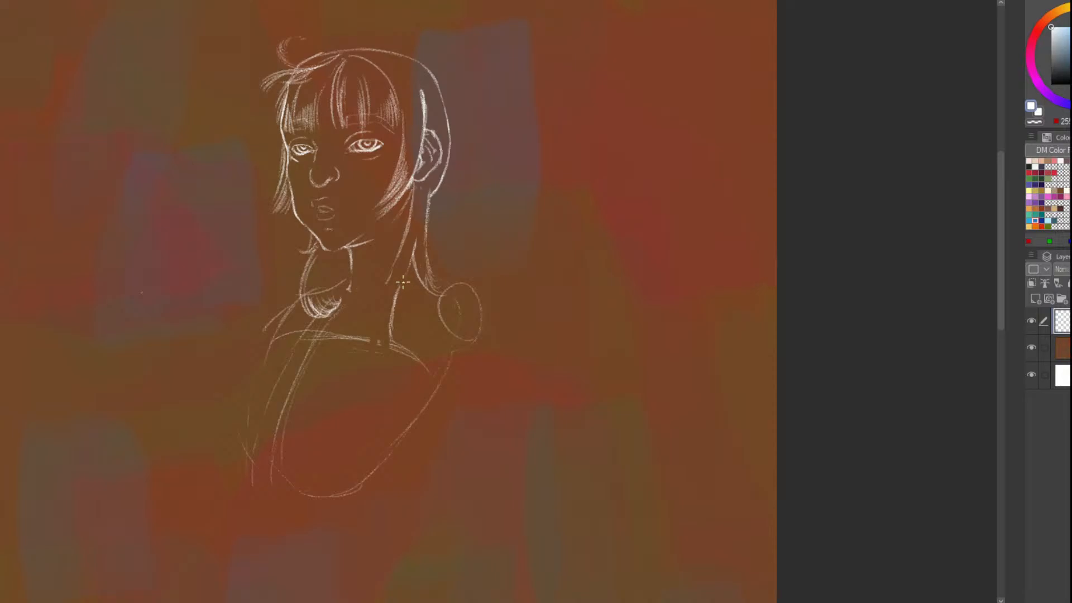
scroll(403, 280, "down", 4)
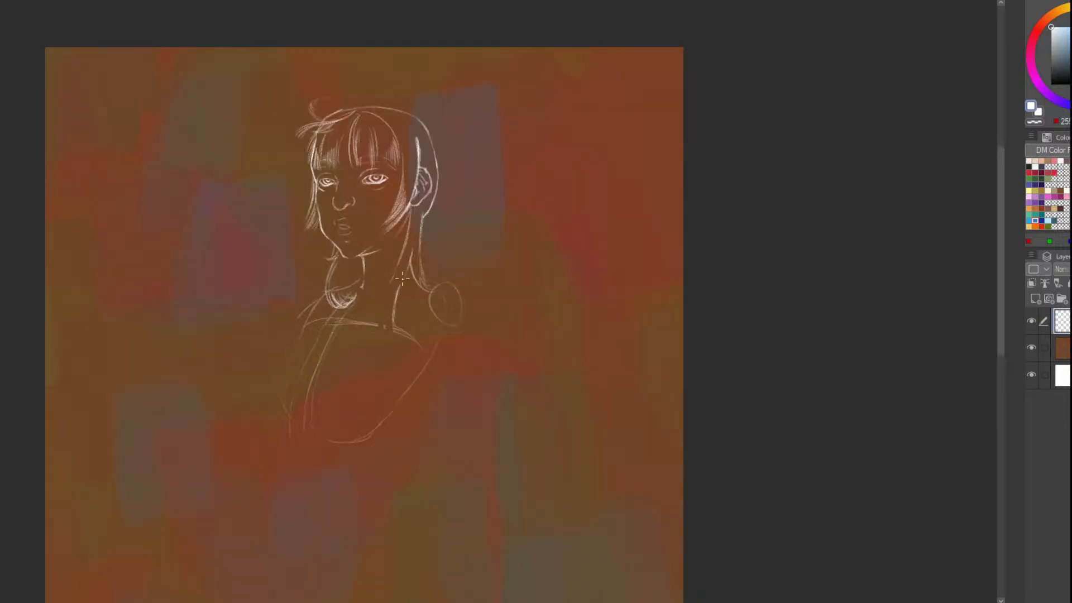
scroll(402, 275, "up", 2)
scroll(402, 275, "up", 2)
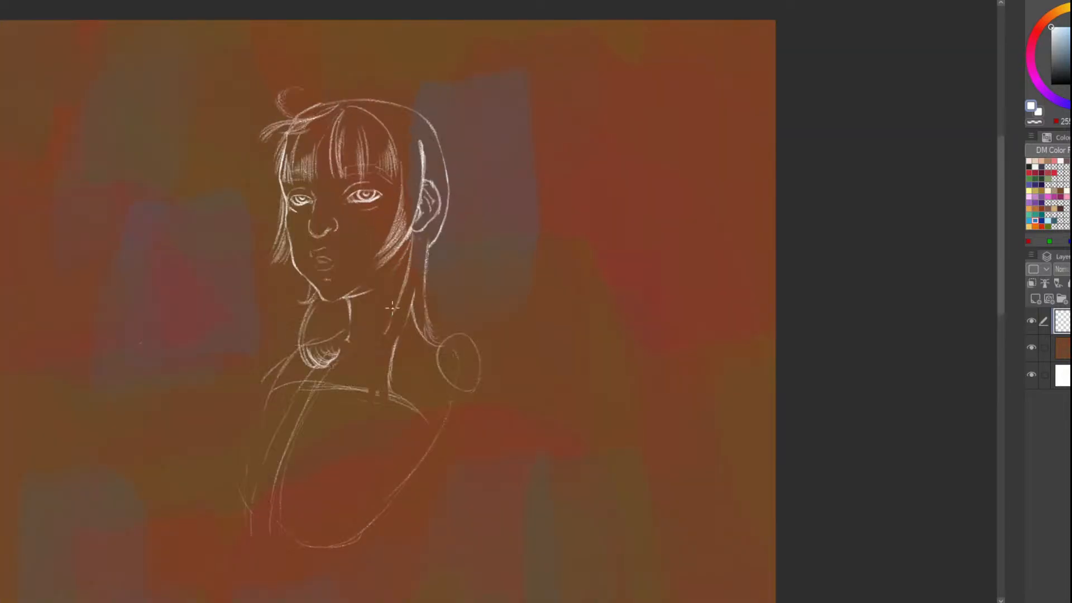
scroll(400, 313, "up", 2)
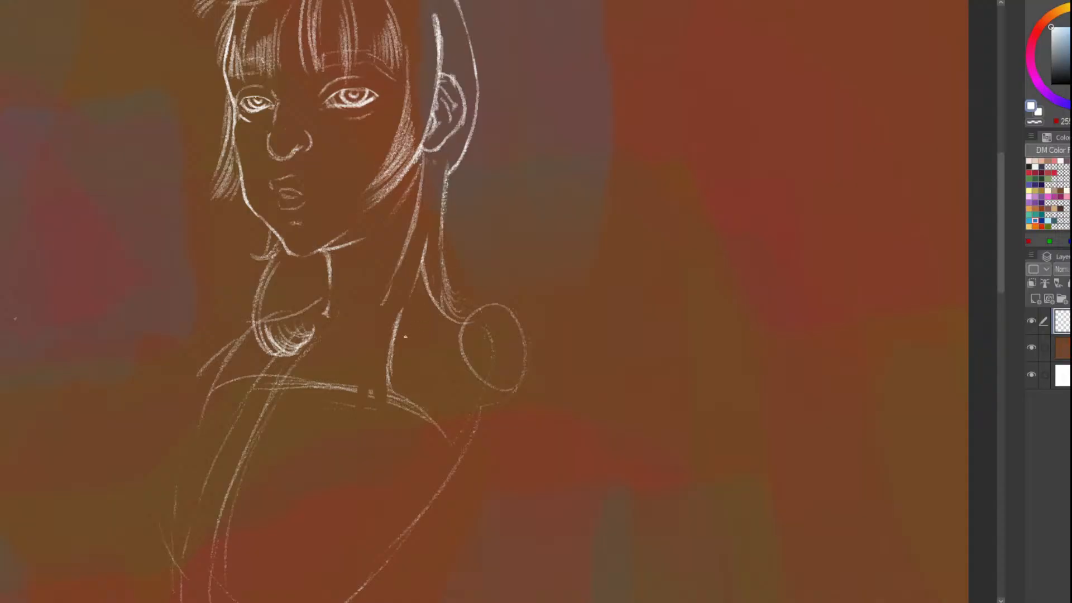
left_click_drag(416, 267, 422, 326)
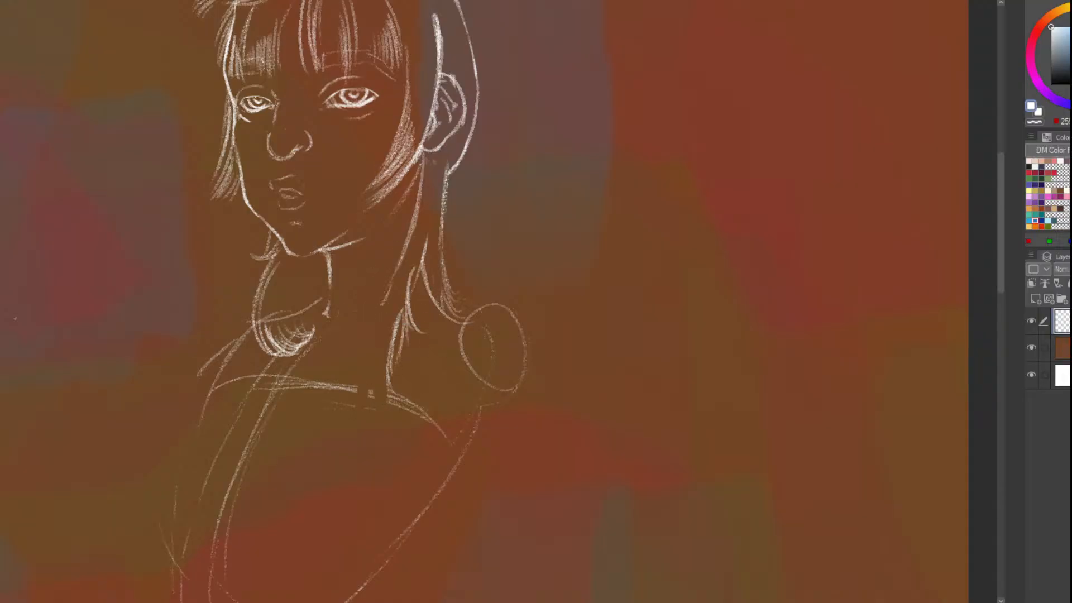
Sketch long chalky hair strands falling from beneath the near ear along the neck to the collar
mouse_move(418, 199)
left_mouse_down()
mouse_move(410, 260)
mouse_move(392, 221)
left_mouse_up()
mouse_move(416, 156)
left_mouse_down()
mouse_move(387, 217)
mouse_move(408, 190)
left_mouse_up()
left_click_drag(411, 192, 365, 263)
mouse_move(398, 212)
left_mouse_down()
mouse_move(361, 298)
mouse_move(368, 355)
left_mouse_up()
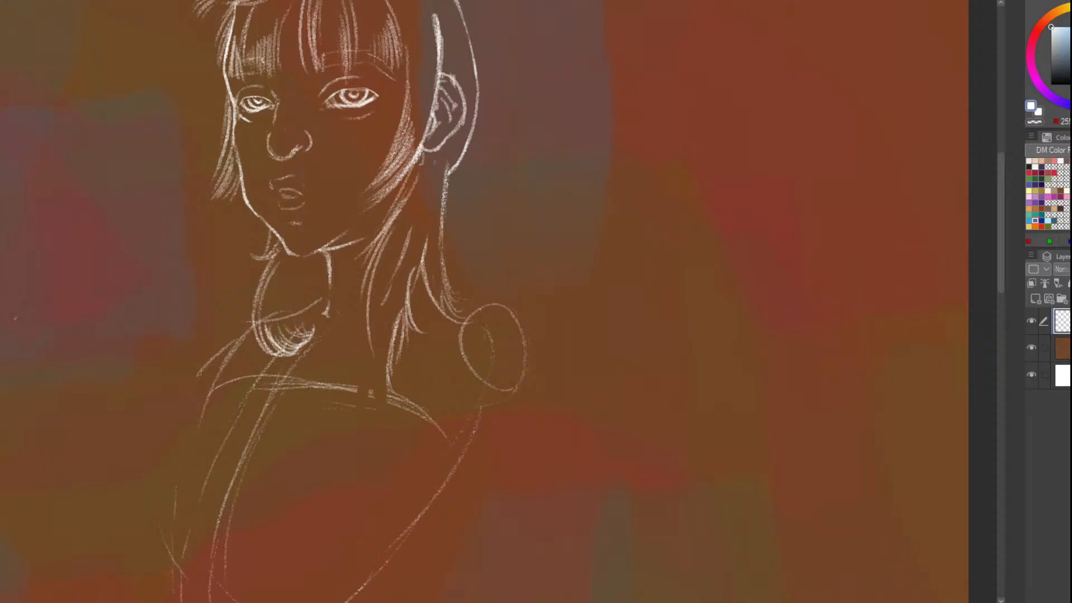
left_click_drag(379, 316, 368, 377)
scroll(369, 412, "down", 5)
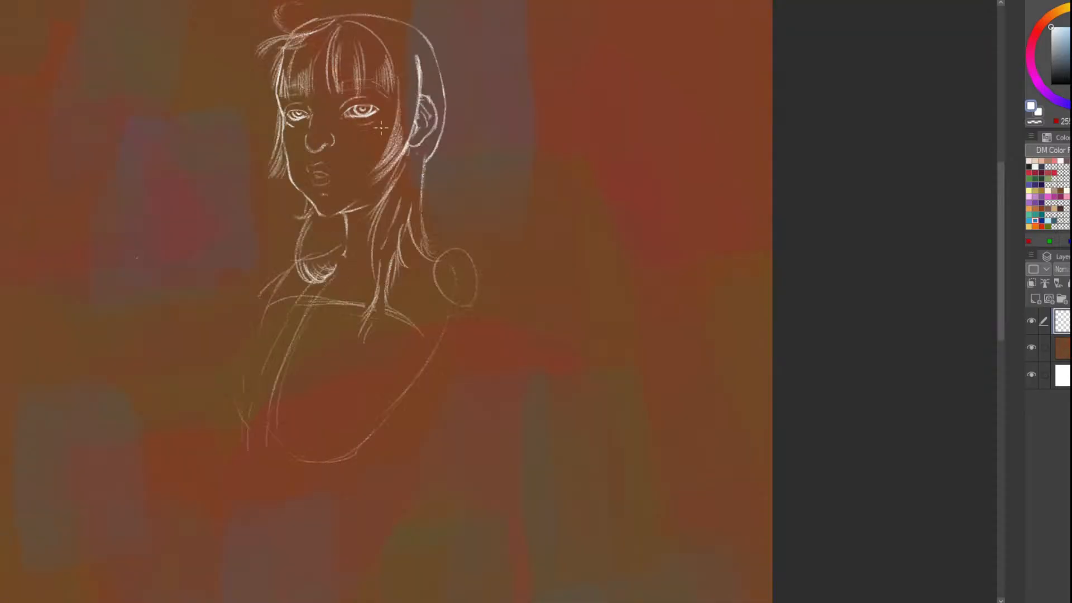
Sketch the outer hair volume behind the head, with a flicked strand at the crown and strands curving below the ear
scroll(429, 166, "up", 2)
scroll(429, 165, "up", 2)
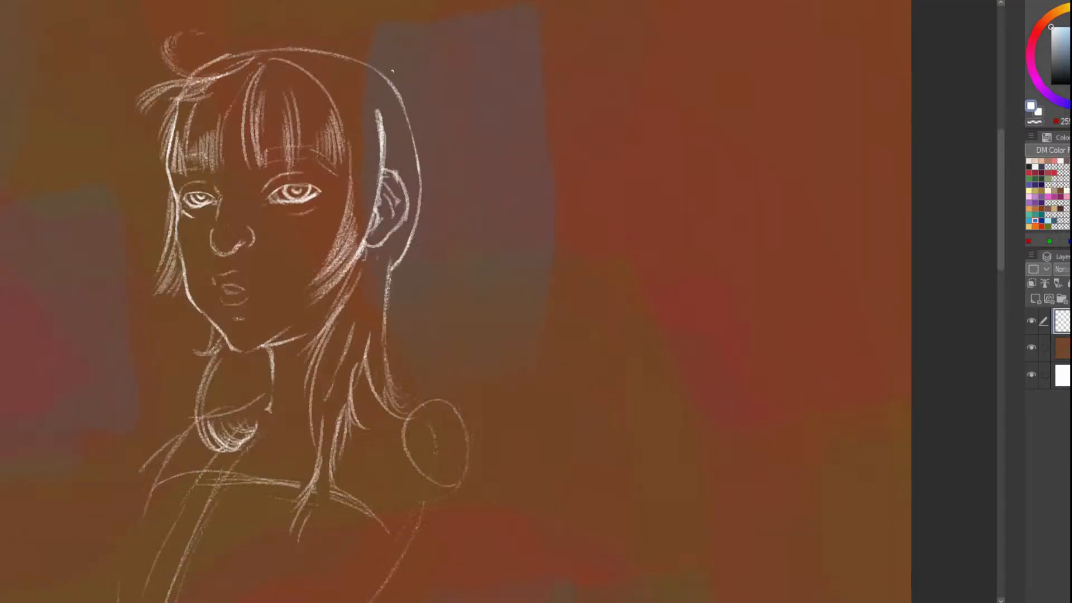
mouse_move(420, 118)
left_mouse_down()
mouse_move(442, 160)
mouse_move(447, 223)
left_mouse_up()
key("ctrl+z")
key("ctrl+z")
left_click_drag(403, 101, 448, 181)
mouse_move(420, 119)
left_mouse_down()
mouse_move(438, 229)
mouse_move(428, 285)
mouse_move(403, 292)
left_mouse_up()
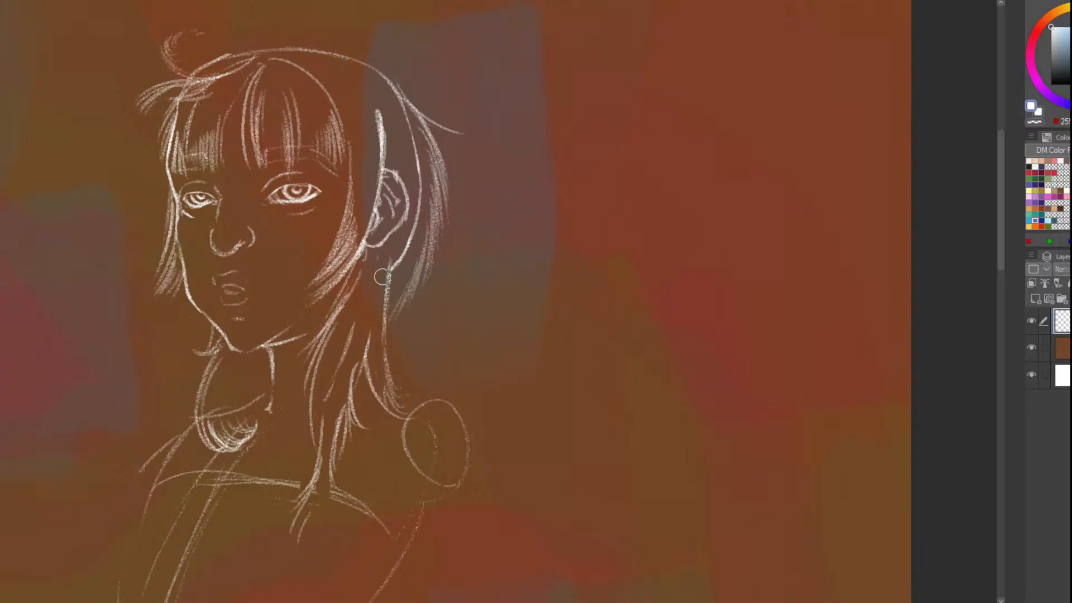
Erase the old skull contour behind the head, the ear and the thick line in front of it
key("ctrl+z")
key("ctrl+z")
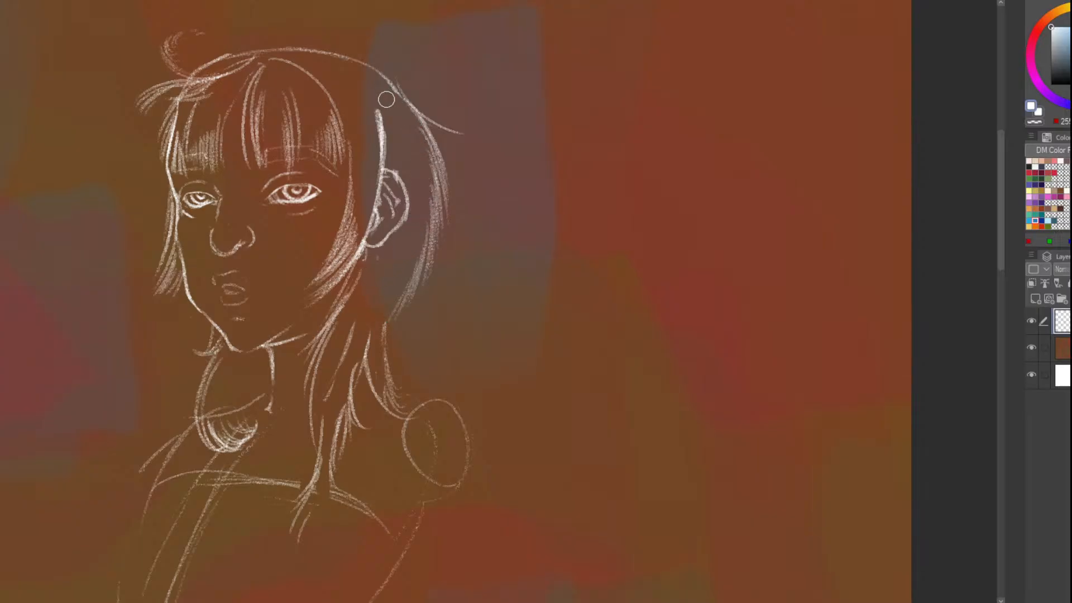
key("ctrl+z")
left_click_drag(391, 120, 370, 257)
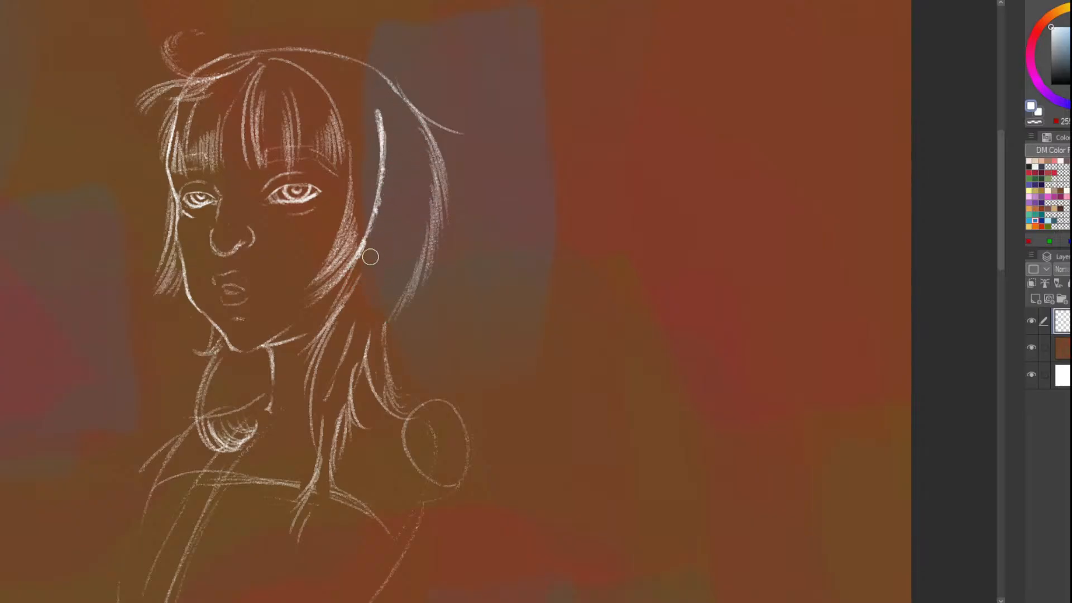
key("ctrl+z")
Sketch a curved lock sweeping from the near temple back to the outer hair contour
scroll(371, 256, "down", 3)
scroll(351, 164, "up", 5)
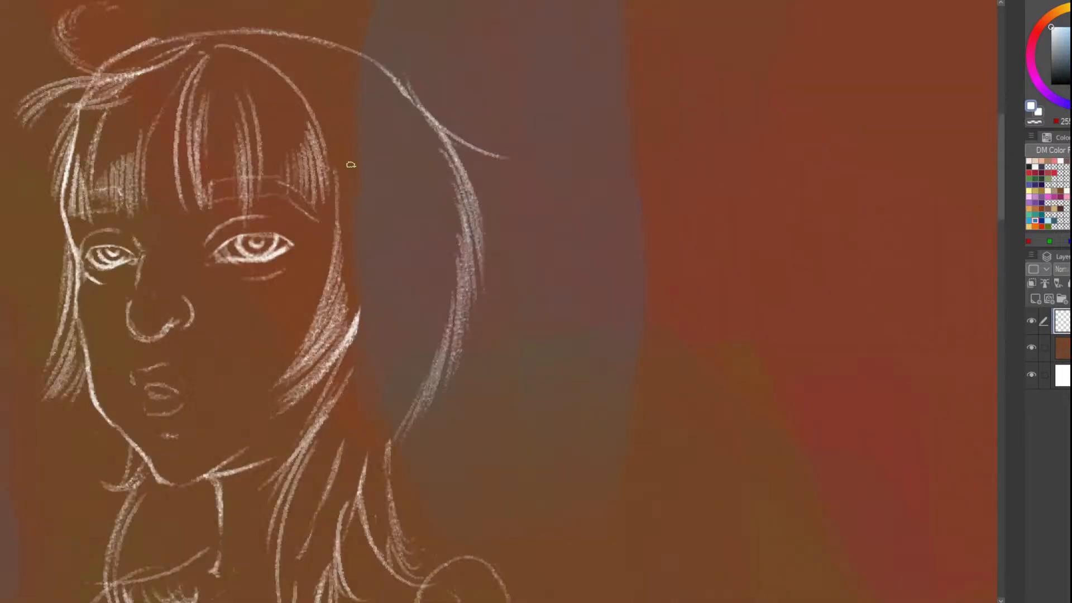
mouse_move(377, 116)
left_mouse_down()
mouse_move(404, 170)
mouse_move(449, 226)
left_mouse_up()
key("ctrl+z")
mouse_move(361, 92)
left_mouse_down()
mouse_move(461, 192)
mouse_move(374, 140)
mouse_move(405, 170)
mouse_move(351, 109)
left_mouse_up()
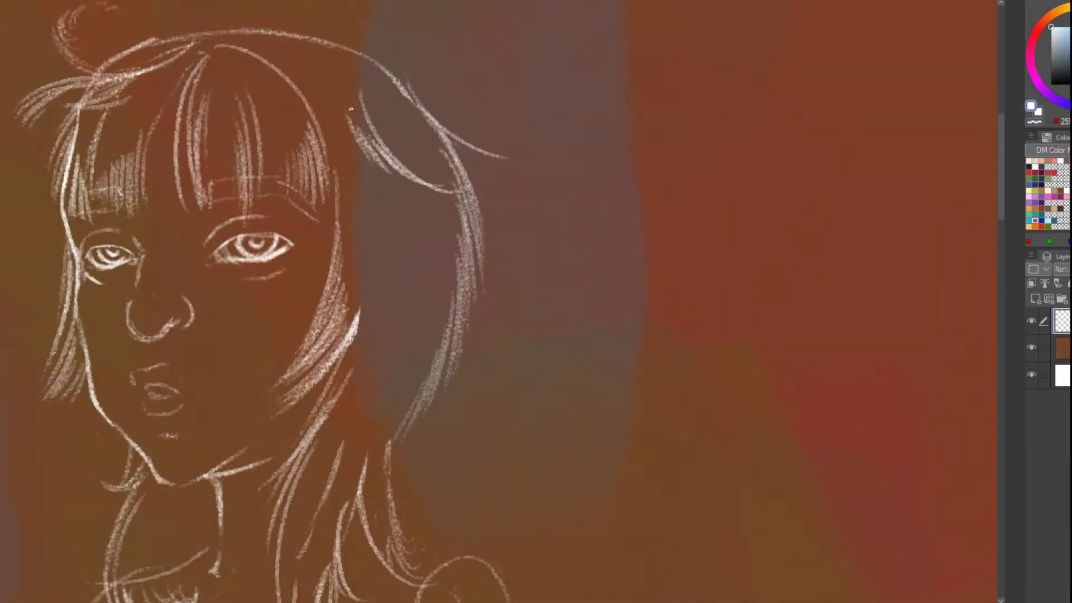
Sketch a slightly raised hair strand along the top of the crown
scroll(337, 112, "down", 3)
scroll(329, 73, "up", 3)
scroll(419, 148, "down", 2)
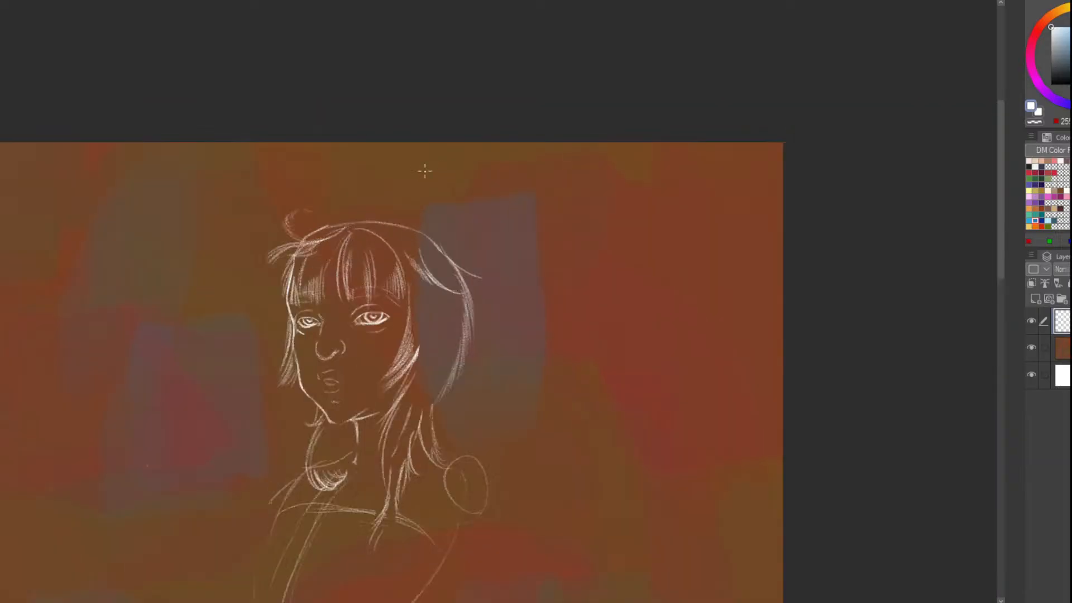
scroll(421, 168, "up", 2)
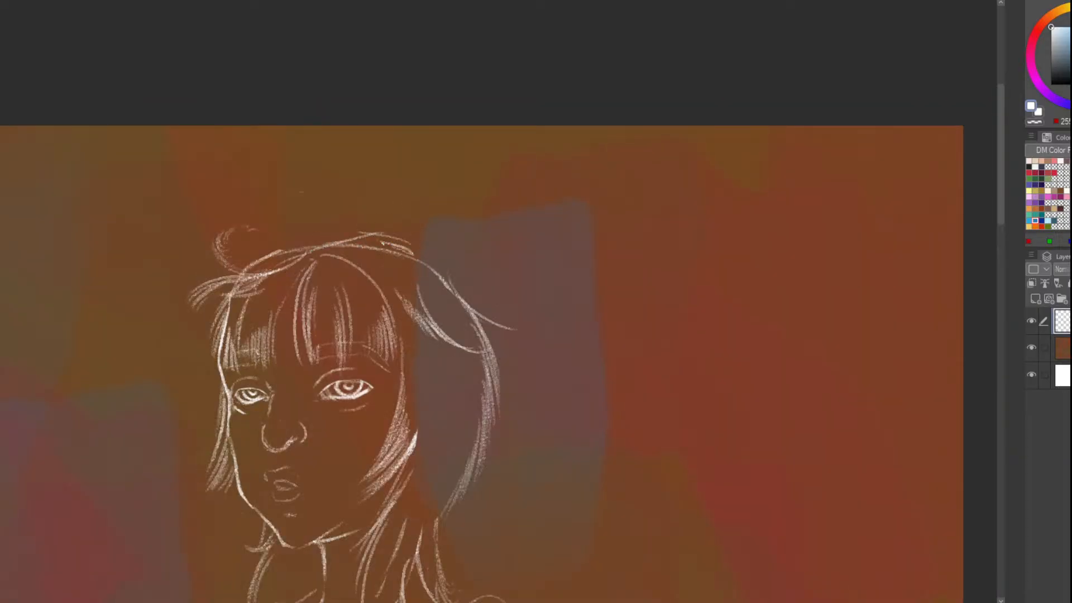
scroll(391, 156, "up", 2)
scroll(335, 167, "down", 2)
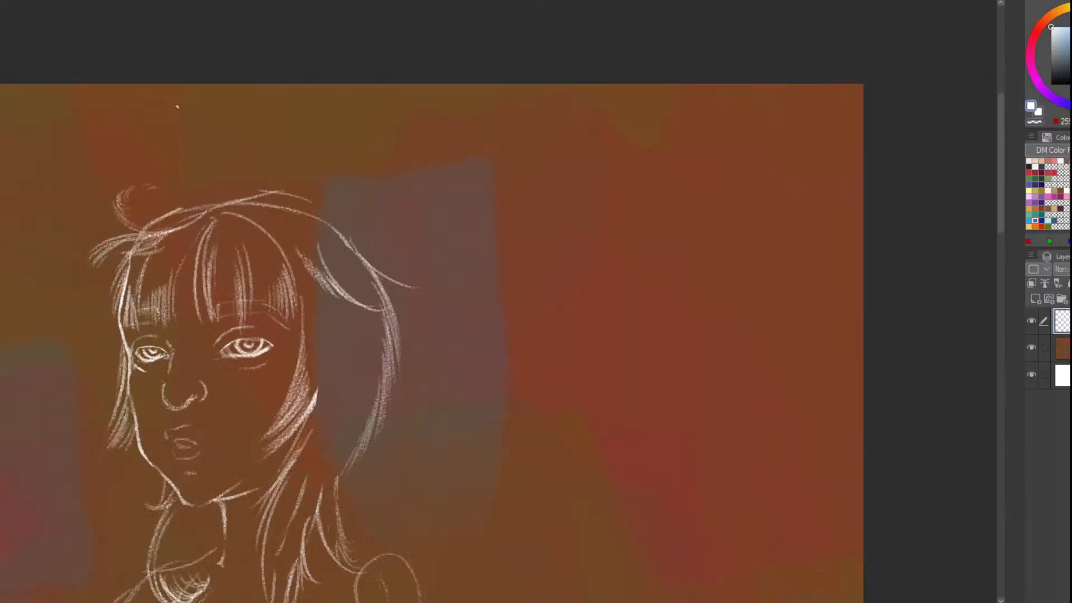
scroll(287, 188, "up", 3)
scroll(286, 188, "down", 3)
scroll(286, 189, "up", 3)
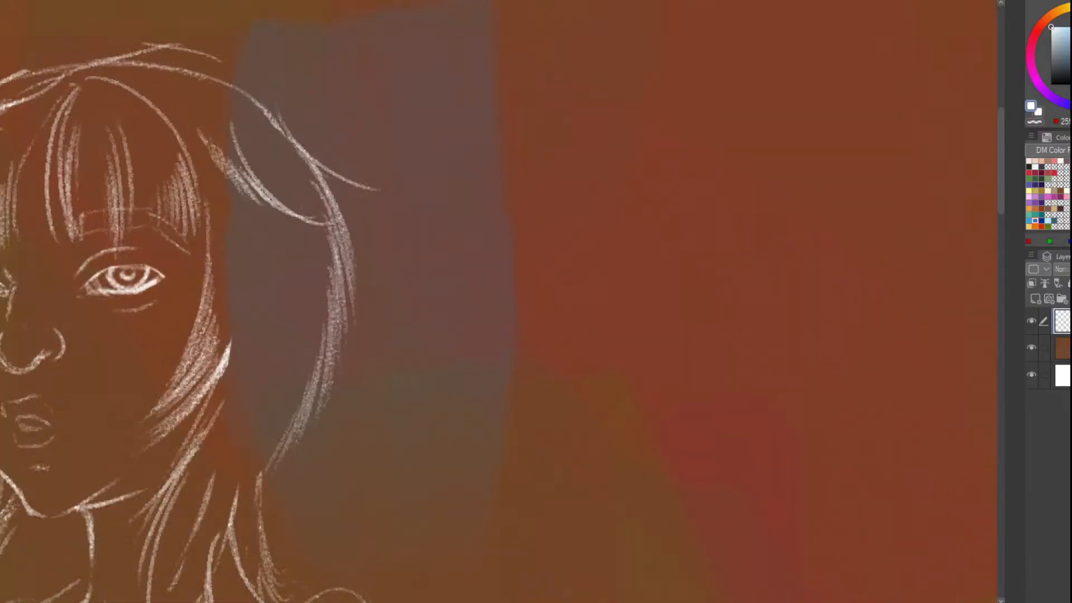
Extend the outer contour over the back of the crown and fill the lock beneath it with short curved hair strokes
scroll(317, 175, "up", 2)
mouse_move(184, 53)
left_mouse_down()
mouse_move(318, 129)
mouse_move(330, 168)
left_mouse_up()
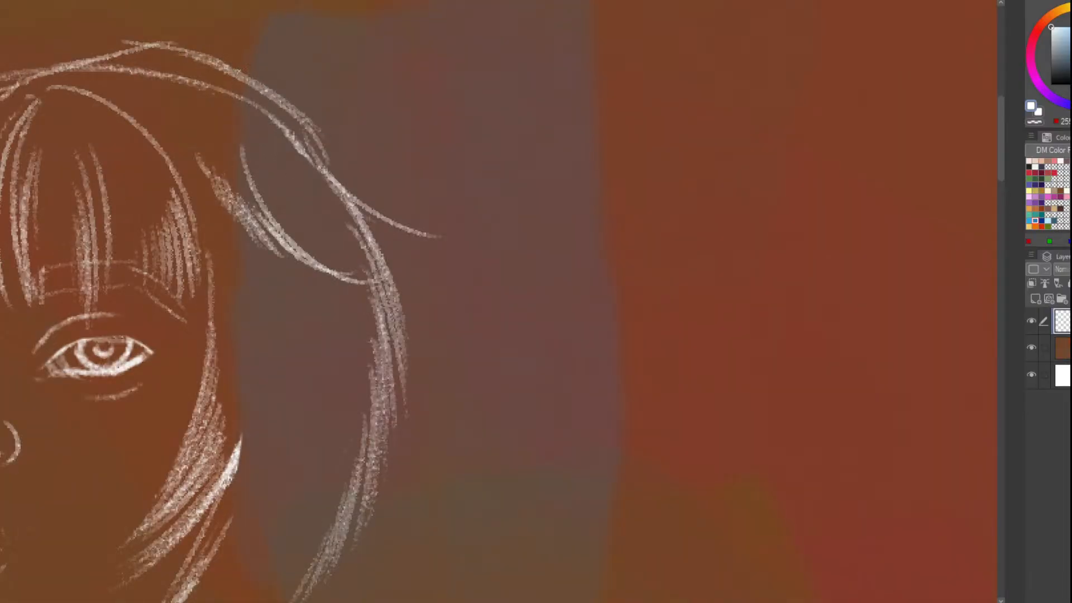
left_click_drag(237, 73, 329, 207)
left_click_drag(247, 103, 290, 218)
left_click_drag(263, 140, 251, 223)
left_click_drag(245, 162, 218, 218)
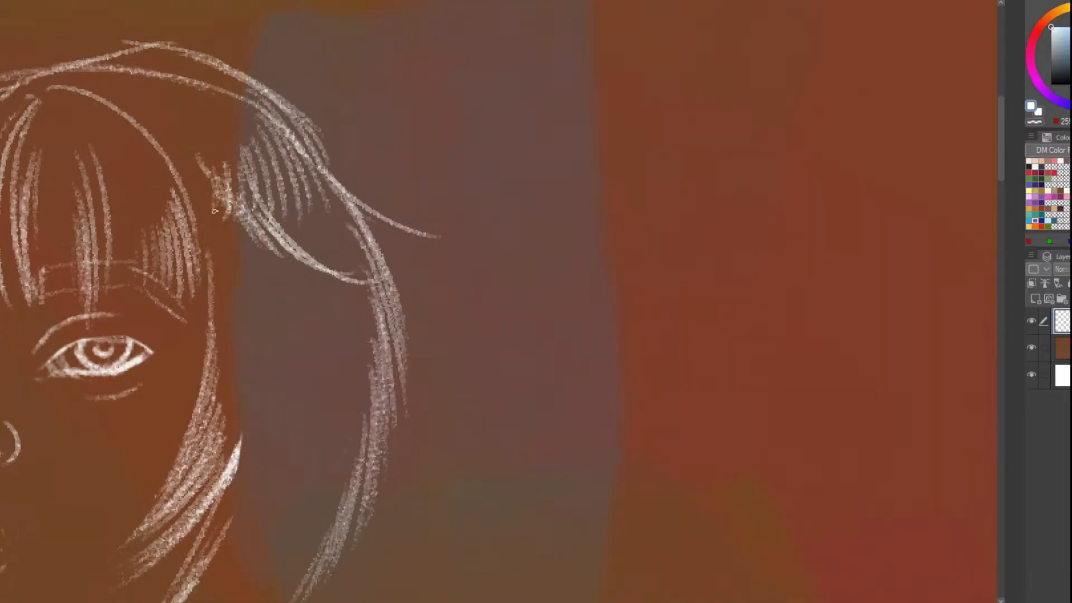
Tidy the crown contour and sketch an arched strand rising above the bangs on the far side of the head
scroll(267, 190, "down", 2)
scroll(267, 190, "down", 2)
scroll(150, 120, "up", 4)
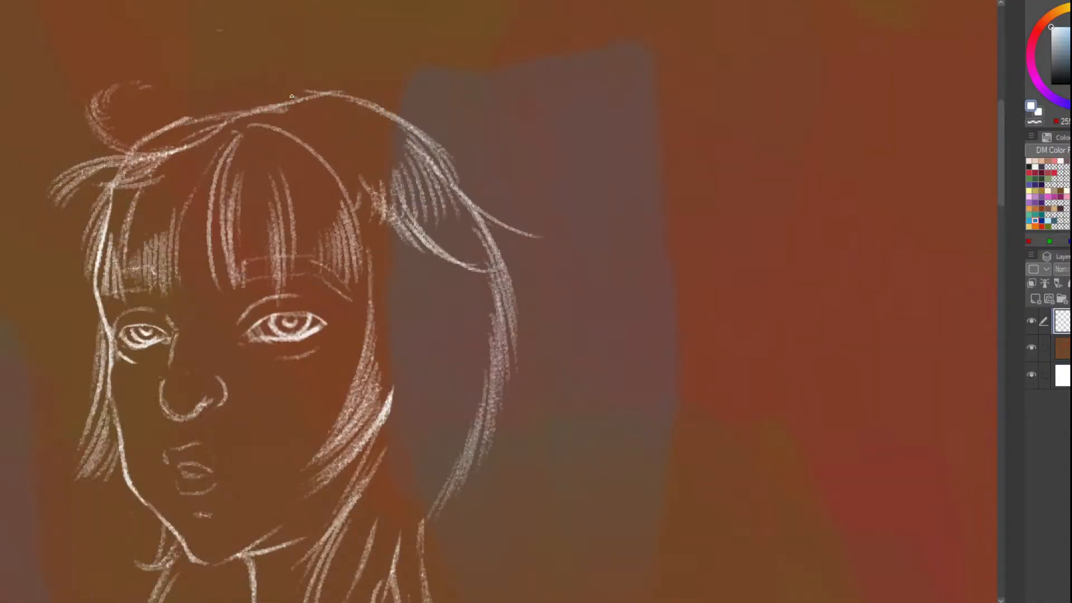
scroll(201, 100, "down", 4)
scroll(204, 129, "up", 3)
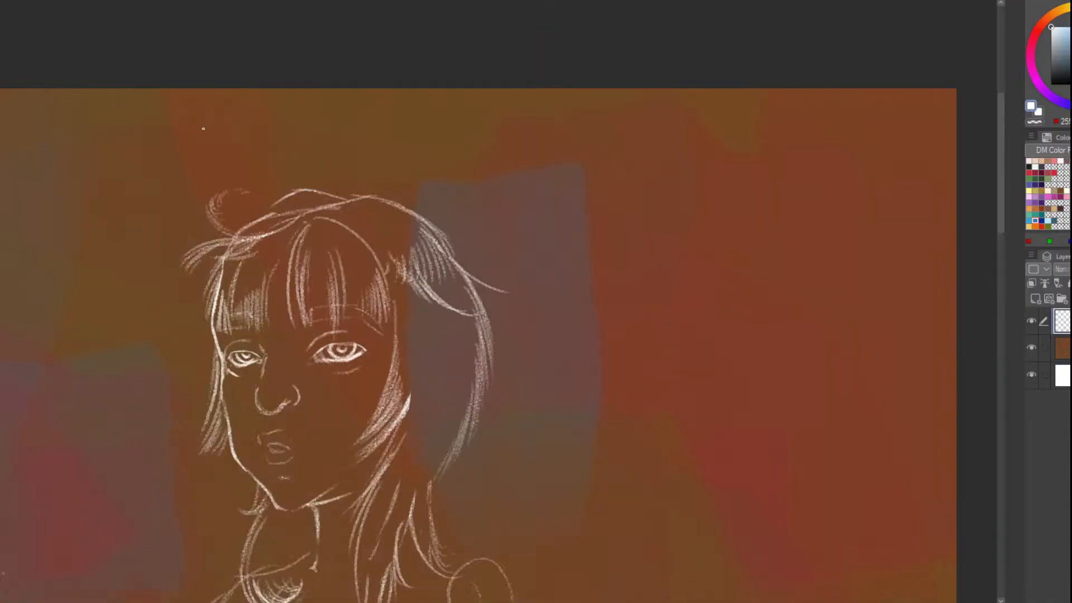
Join the arched crown strand to the small curl with sweeping strokes and erase the overlapping head contour
scroll(263, 158, "down", 4)
scroll(268, 162, "up", 4)
scroll(249, 201, "down", 1)
scroll(263, 196, "up", 2)
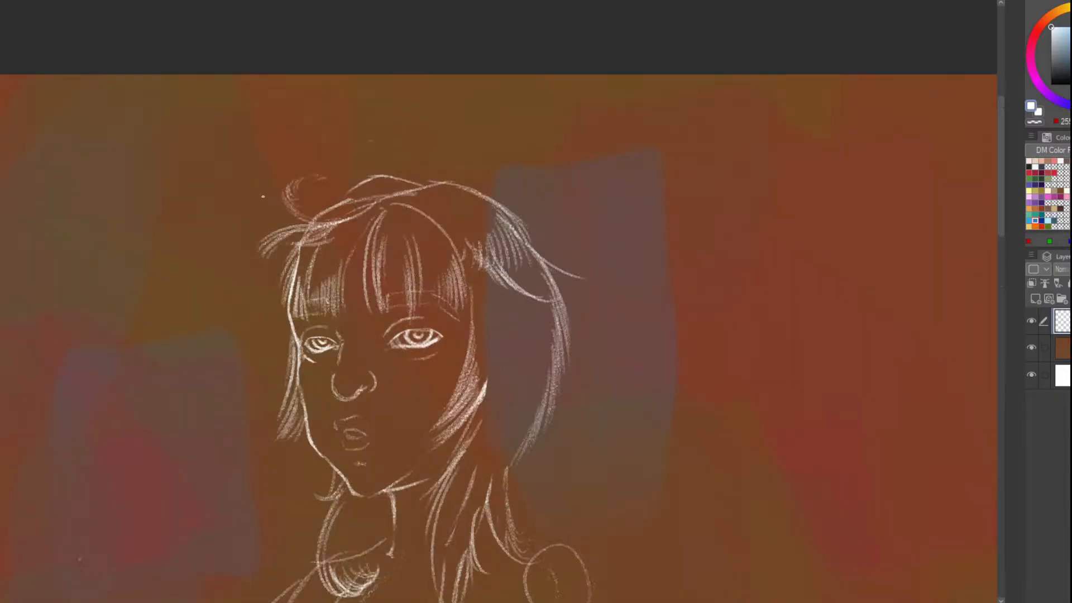
scroll(263, 196, "up", 1)
scroll(271, 194, "down", 1)
scroll(271, 194, "up", 1)
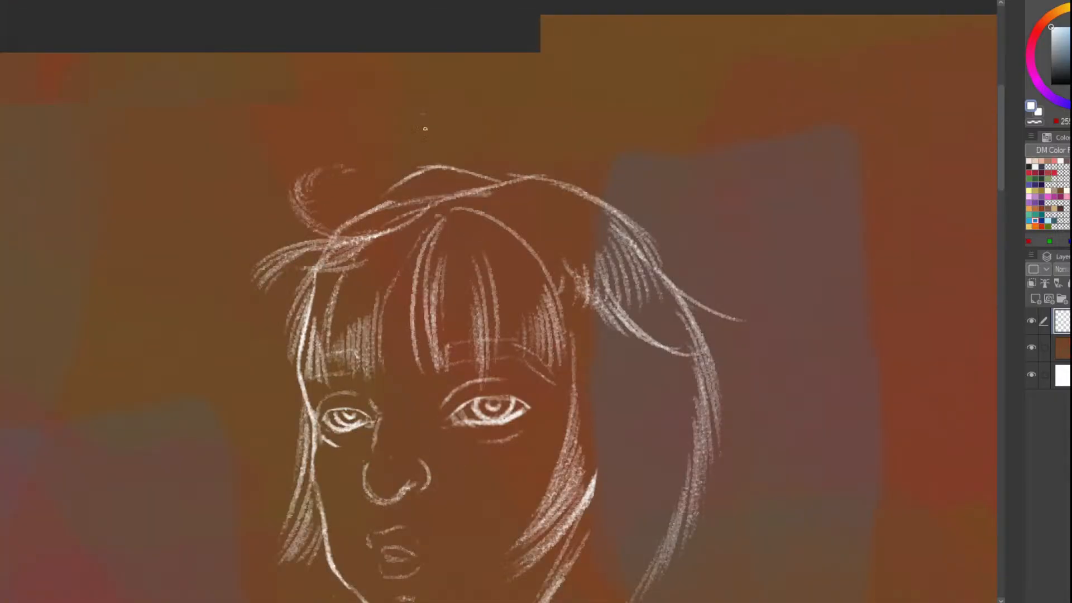
scroll(425, 128, "down", 1)
scroll(427, 134, "up", 1)
scroll(430, 140, "down", 4)
scroll(438, 151, "up", 4)
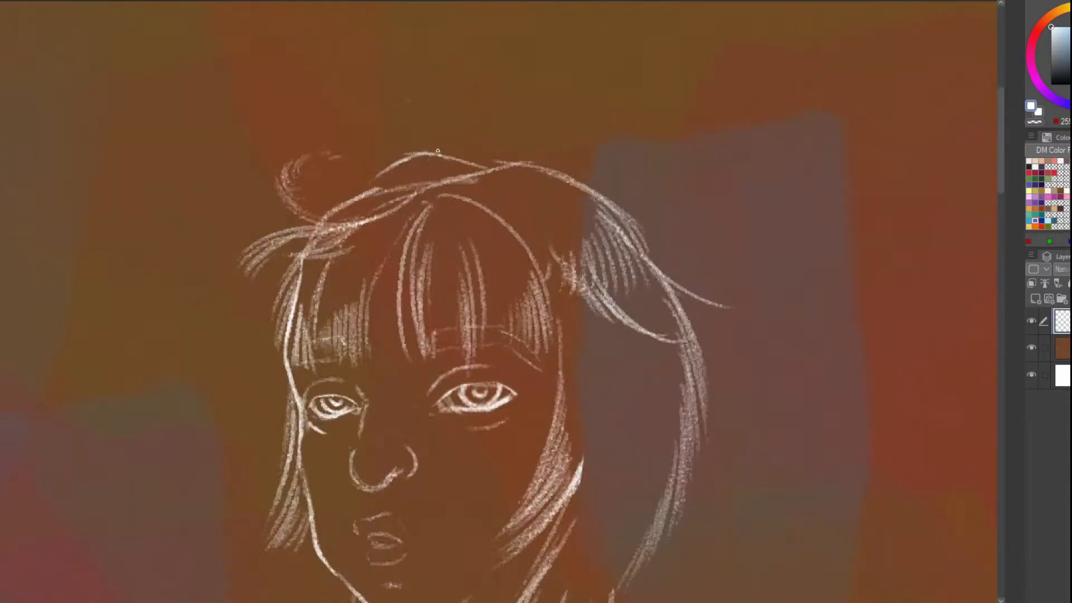
left_click_drag(384, 163, 321, 182)
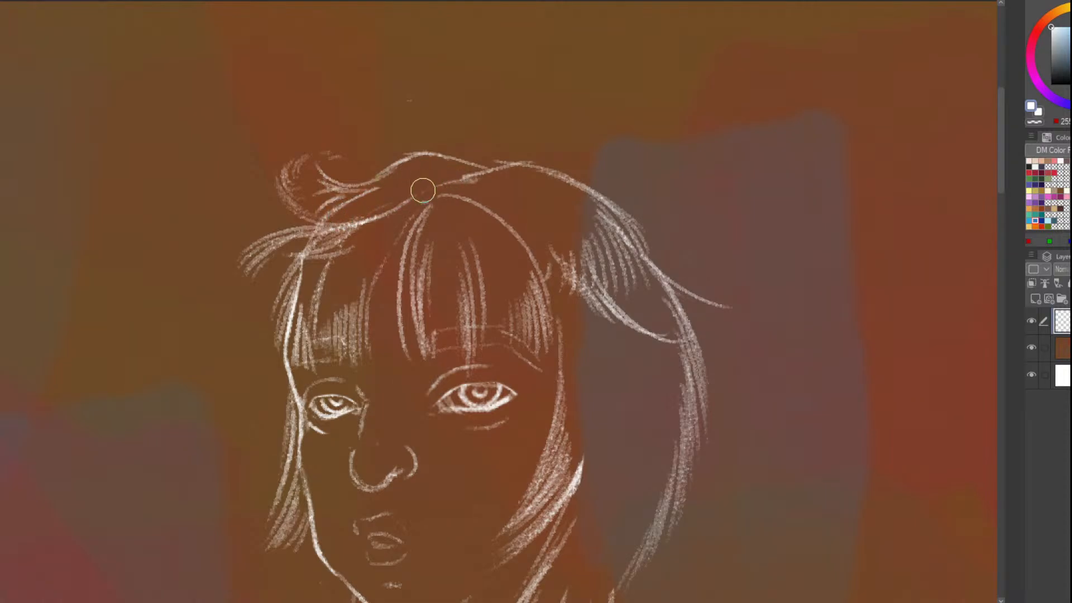
Erase the face outline at the far temple and sketch wispy bang ends flicking outward there
scroll(430, 162, "down", 4)
scroll(541, 258, "up", 2)
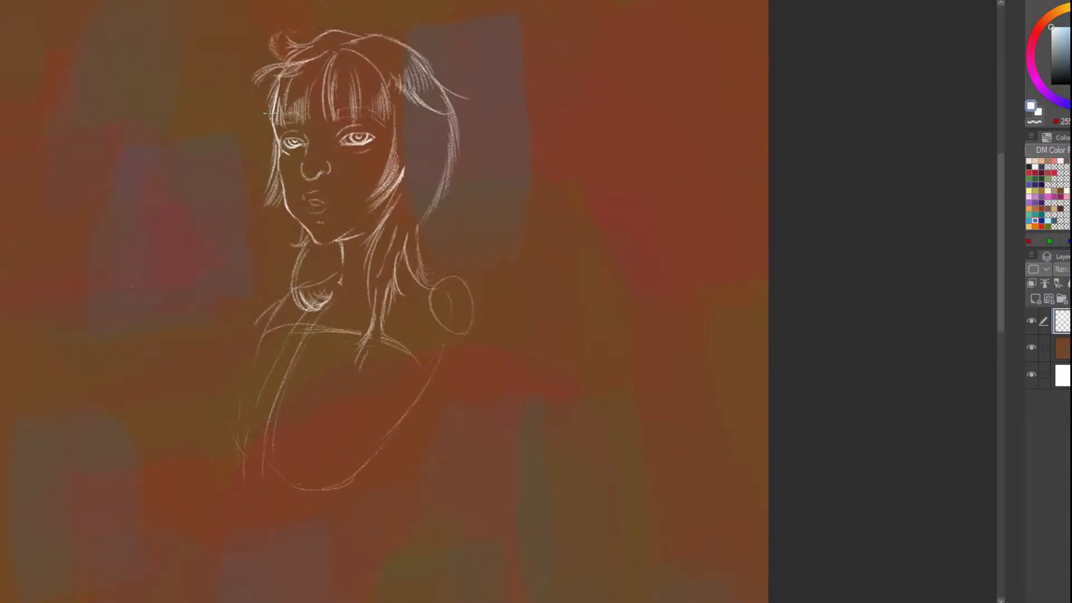
scroll(266, 114, "up", 3)
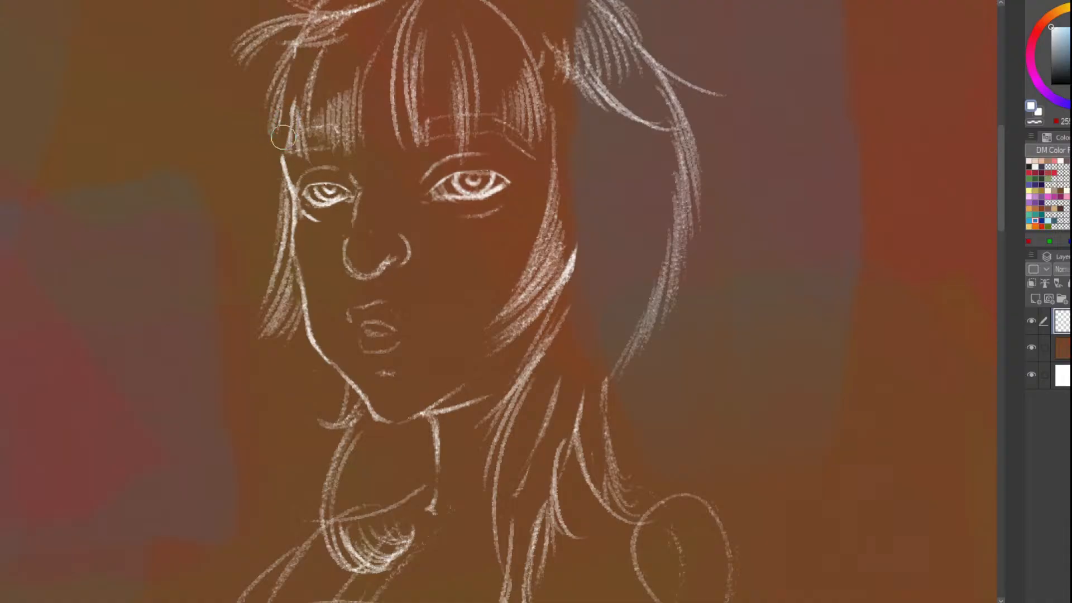
left_click_drag(283, 138, 282, 148)
left_click_drag(295, 99, 273, 165)
mouse_move(287, 116)
left_mouse_down()
mouse_move(259, 163)
mouse_move(242, 150)
left_mouse_up()
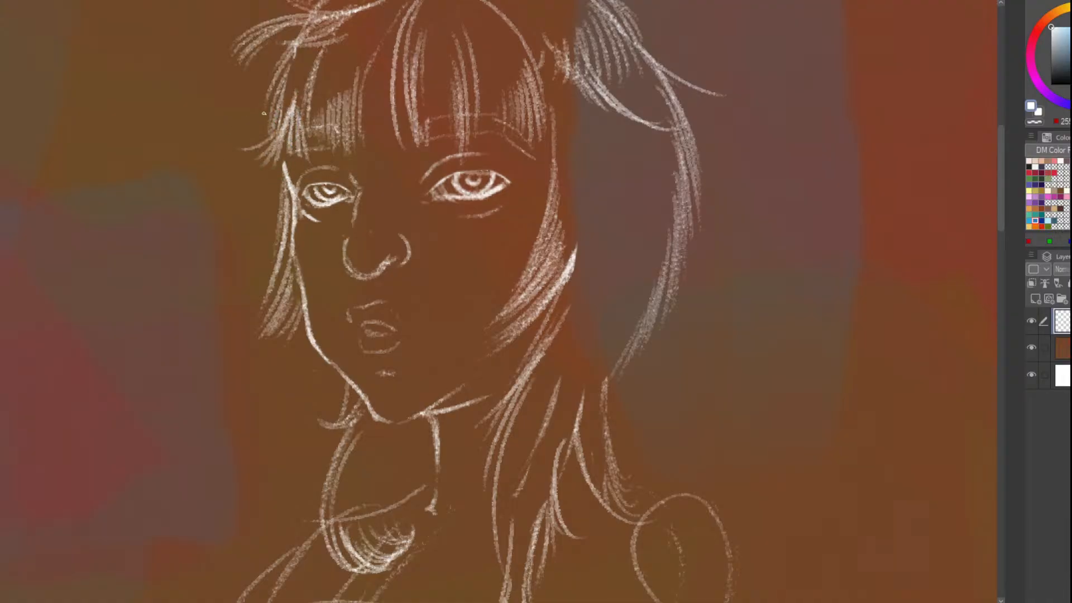
Sketch a pair of long inner strands in the hair behind the face, running between the neck and the upper lock
scroll(233, 120, "down", 3)
scroll(427, 211, "up", 3)
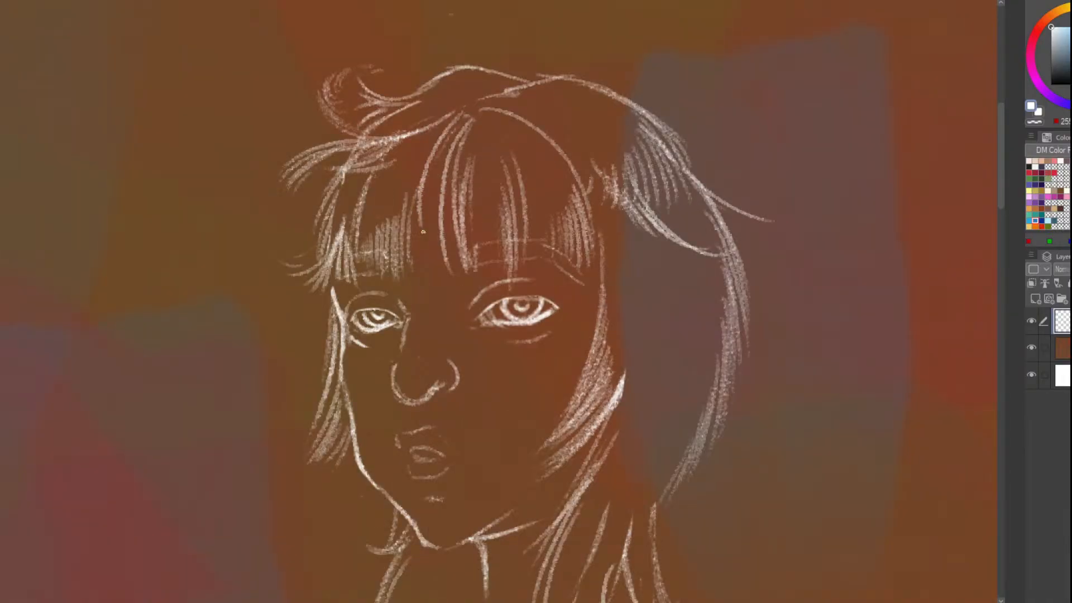
scroll(428, 210, "down", 5)
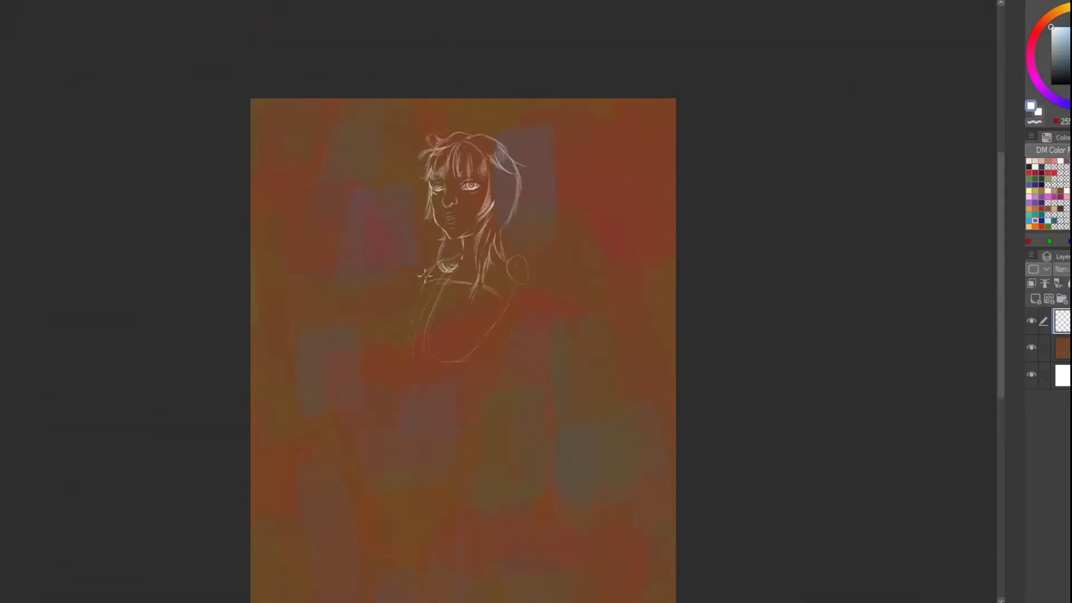
scroll(525, 130, "up", 3)
left_click_drag(456, 378, 480, 266)
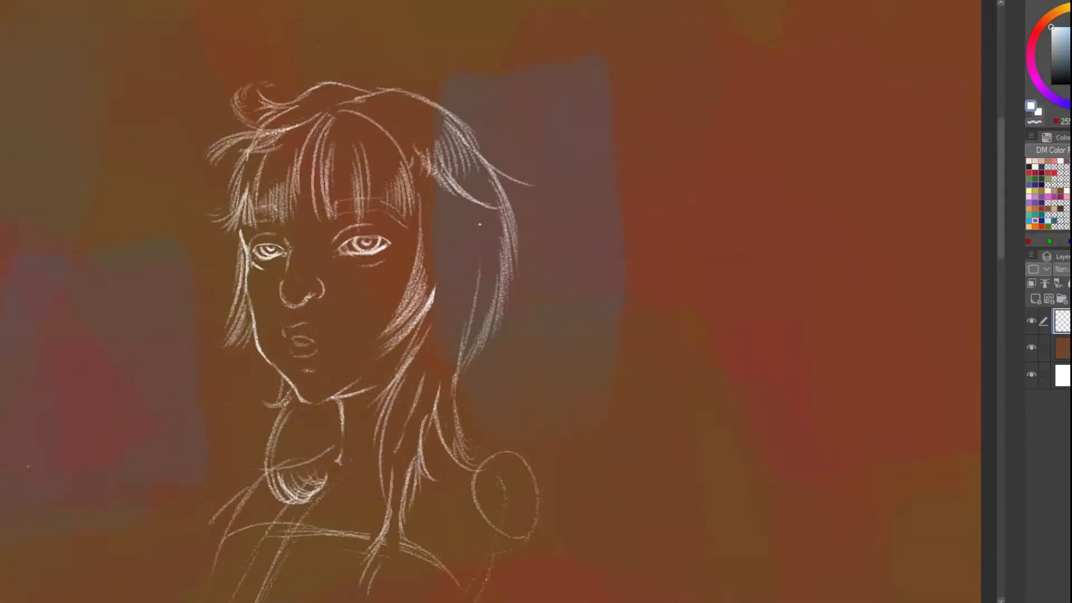
left_click_drag(469, 335, 487, 212)
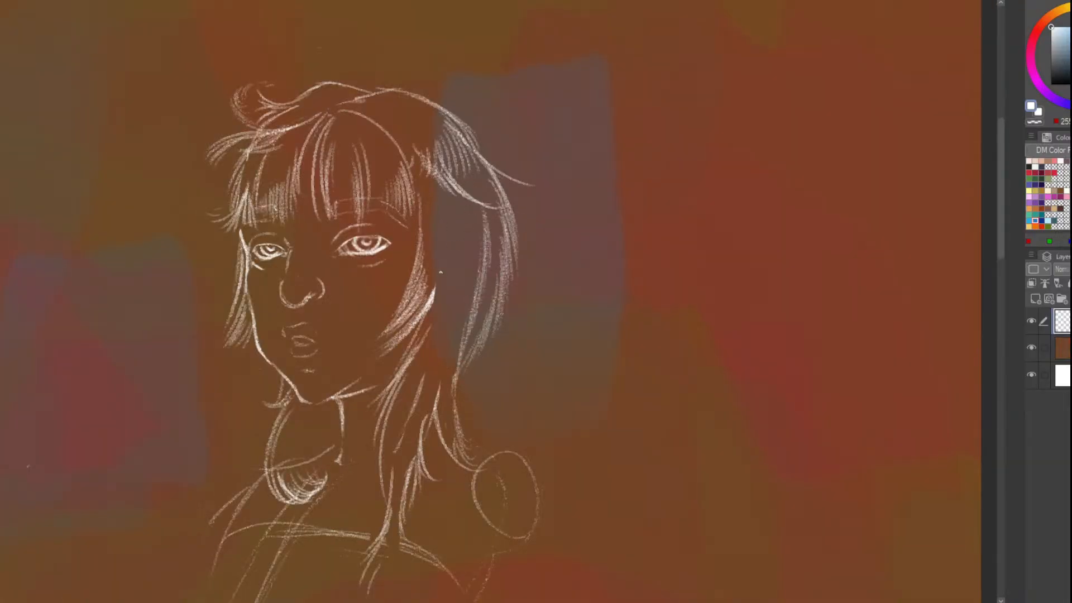
key("ctrl+z")
scroll(441, 266, "down", 5)
scroll(441, 257, "up", 5)
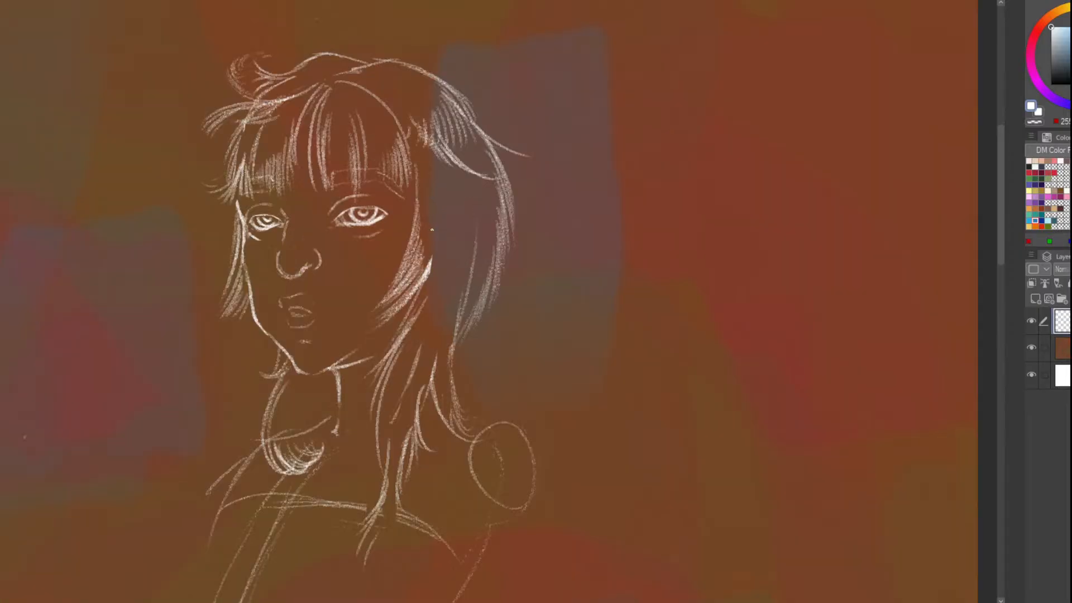
scroll(441, 251, "down", 5)
scroll(441, 244, "up", 5)
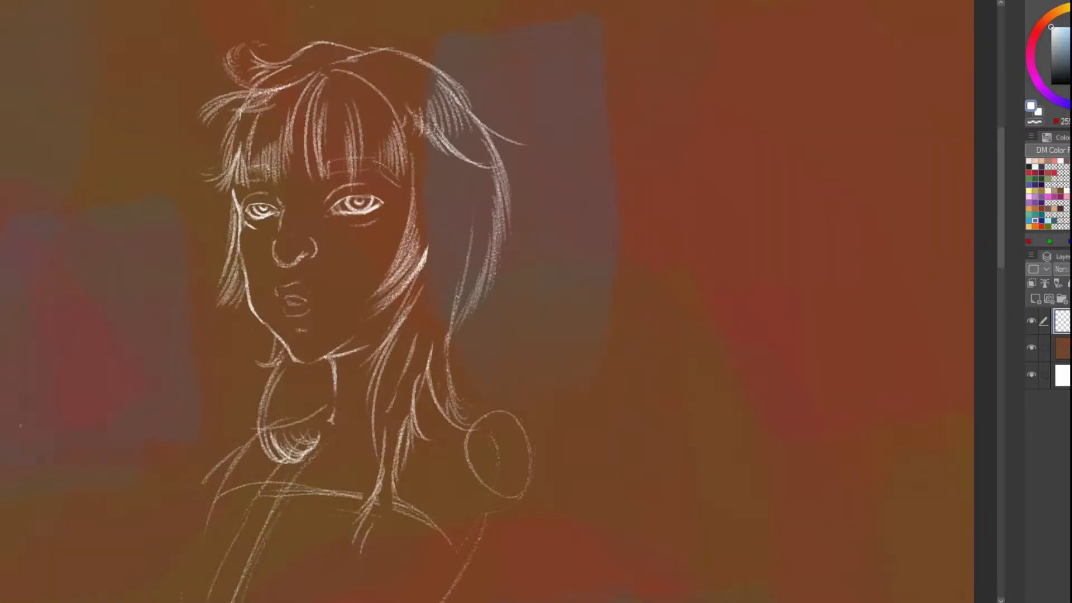
left_click_drag(461, 285, 474, 176)
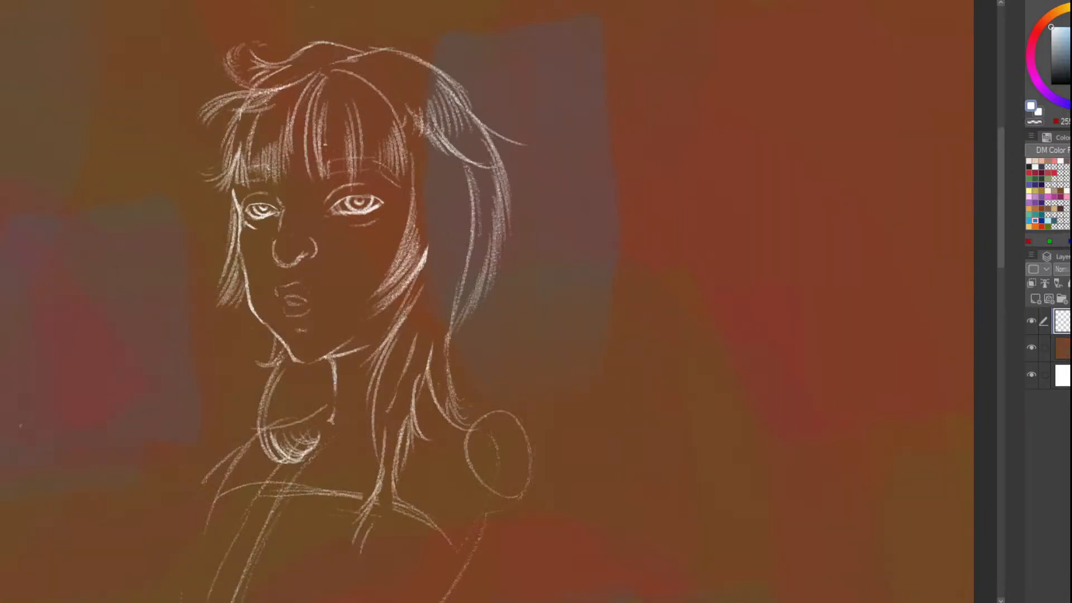
Sketch curved hair strands hanging below the jaw on the far side of the neck
scroll(441, 245, "down", 5)
scroll(441, 245, "up", 5)
left_click_drag(247, 262, 256, 355)
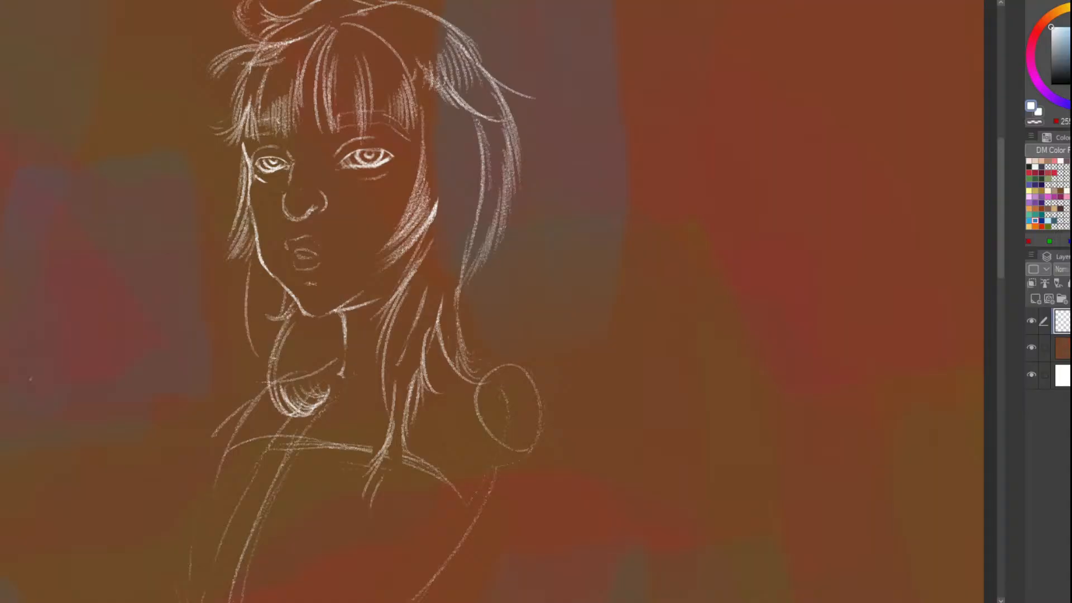
left_click_drag(257, 282, 273, 368)
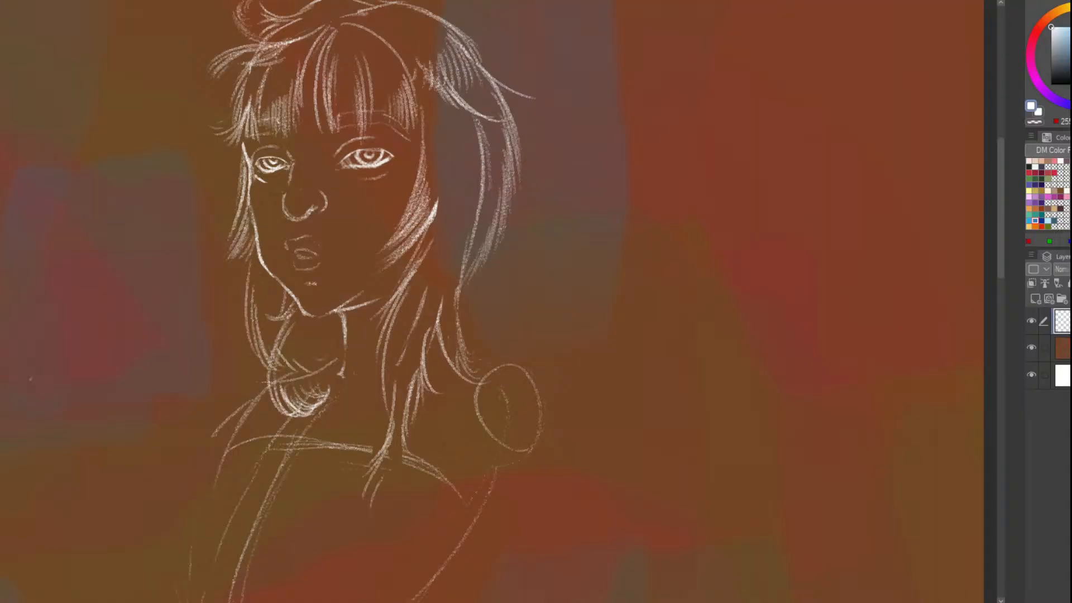
Lengthen the outer back hair toward the near shoulder with strands flicking outward at the ends
scroll(458, 279, "down", 5)
scroll(458, 279, "up", 5)
left_click_drag(431, 130, 476, 284)
left_click_drag(430, 178, 455, 284)
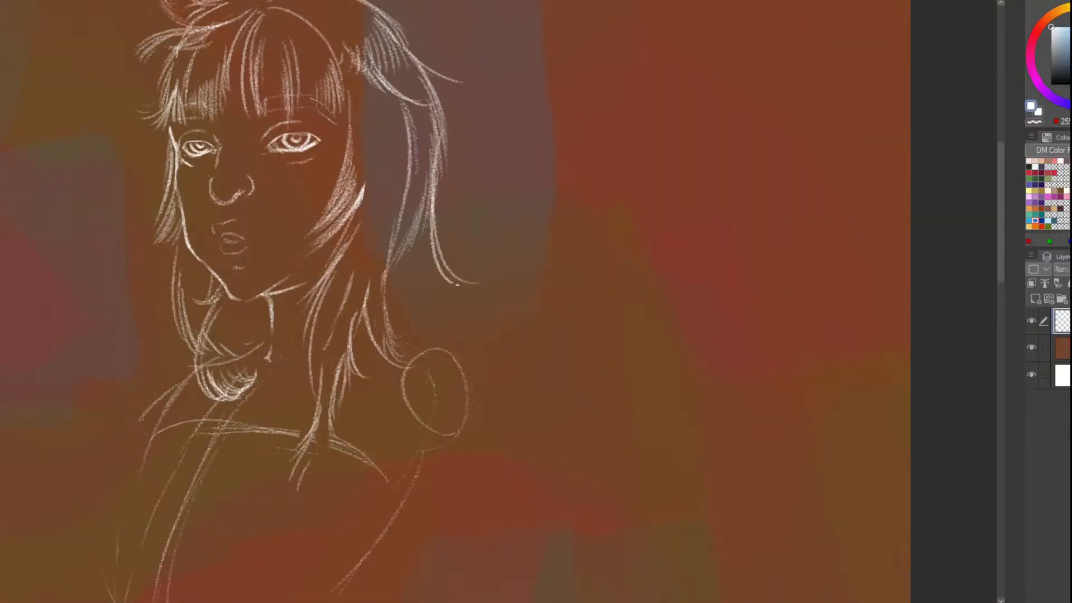
left_click_drag(429, 248, 452, 306)
scroll(437, 345, "down", 3)
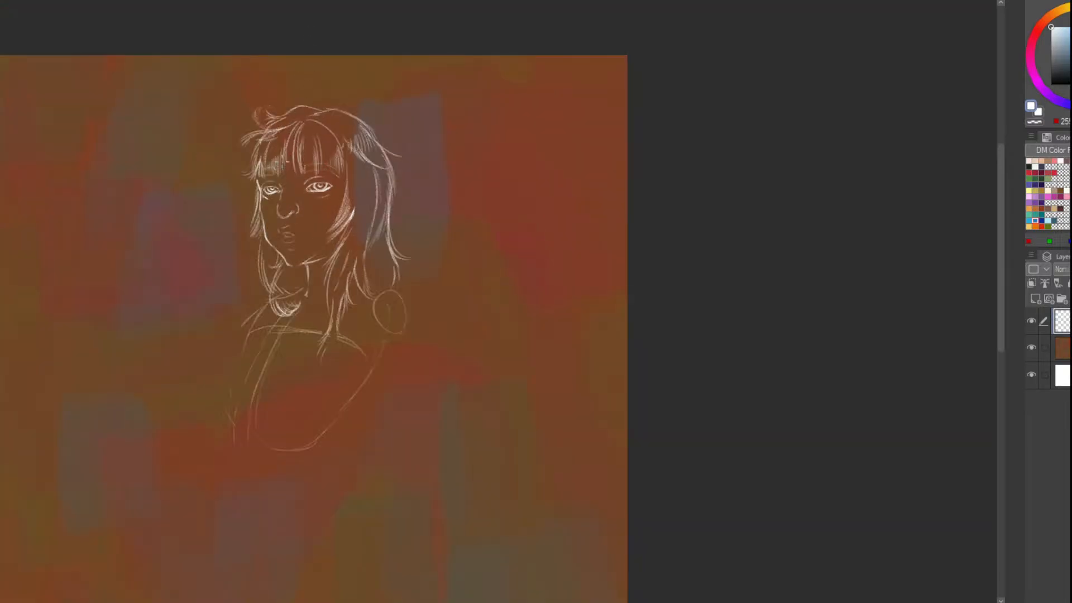
scroll(245, 257, "down", 3)
scroll(335, 167, "up", 4)
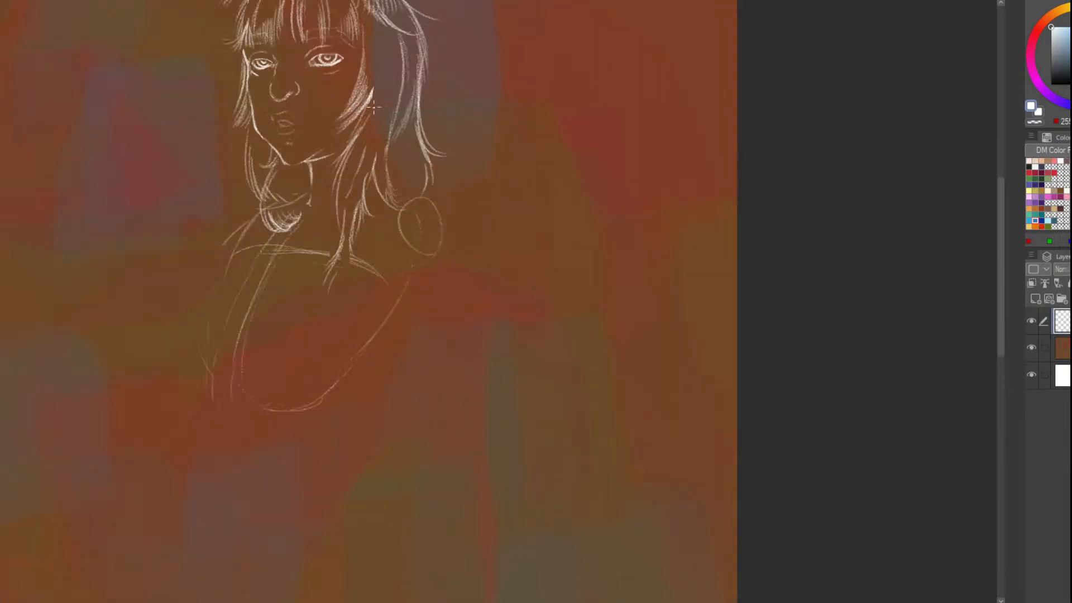
Erase the old nose and redraw it with a bridge line from the far eye, a small tip and a nostril
scroll(325, 58, "down", 3)
scroll(325, 58, "up", 2)
scroll(341, 244, "up", 2)
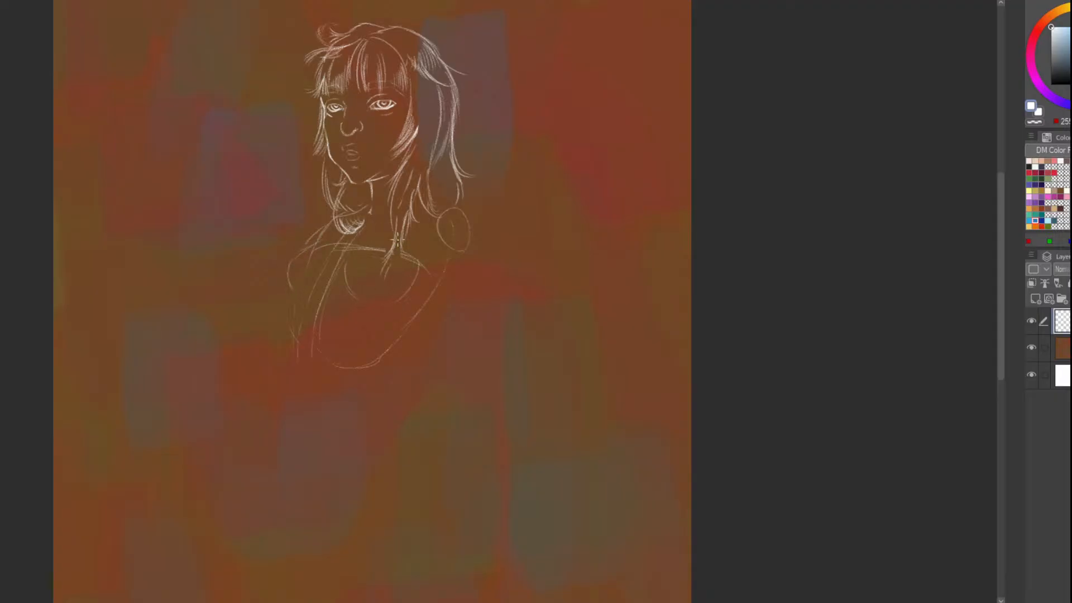
scroll(355, 79, "up", 4)
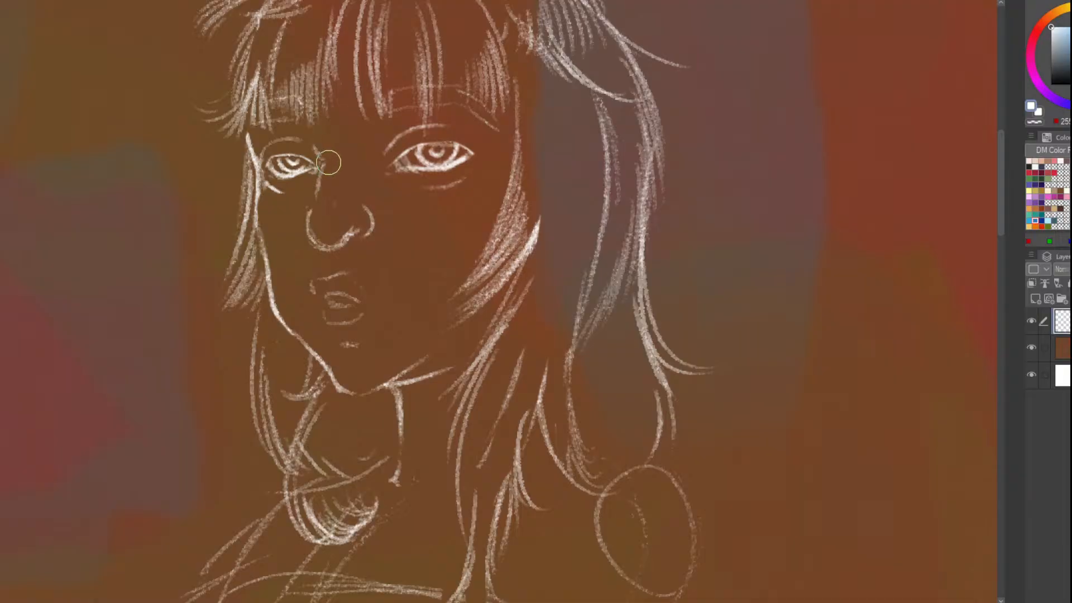
mouse_move(306, 250)
left_mouse_down()
mouse_move(357, 229)
mouse_move(323, 215)
left_mouse_up()
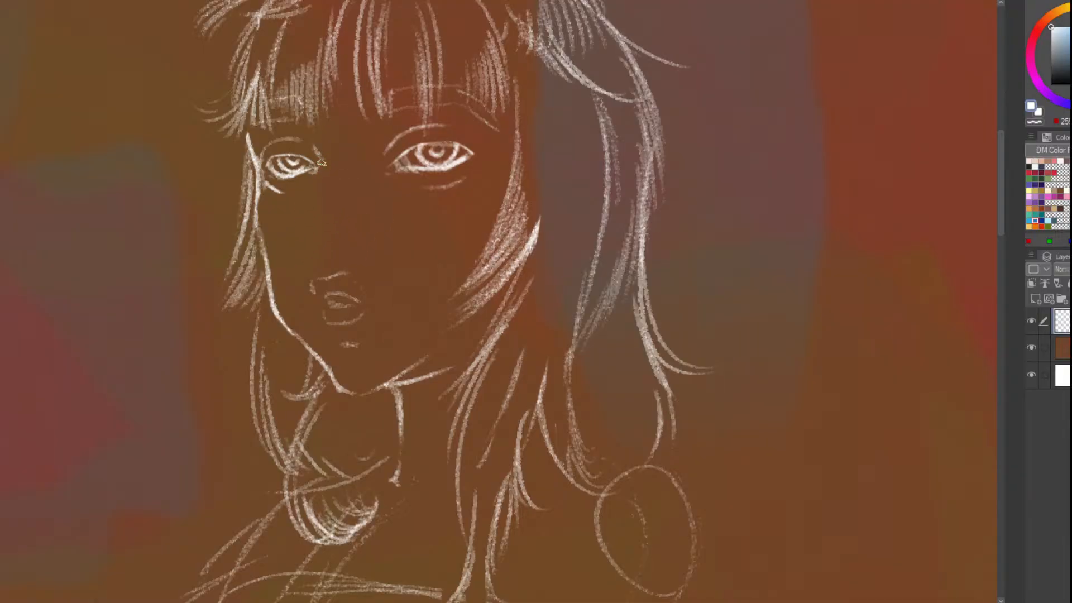
key("p")
mouse_move(318, 146)
left_mouse_down()
mouse_move(337, 186)
mouse_move(318, 221)
left_mouse_up()
key("ctrl+z")
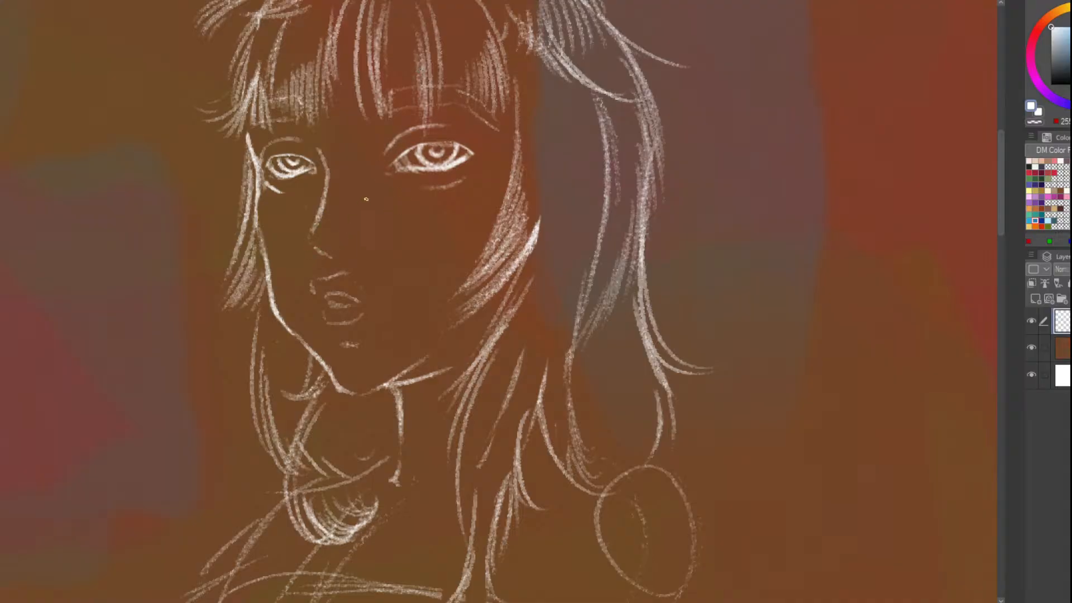
scroll(344, 249, "up", 2)
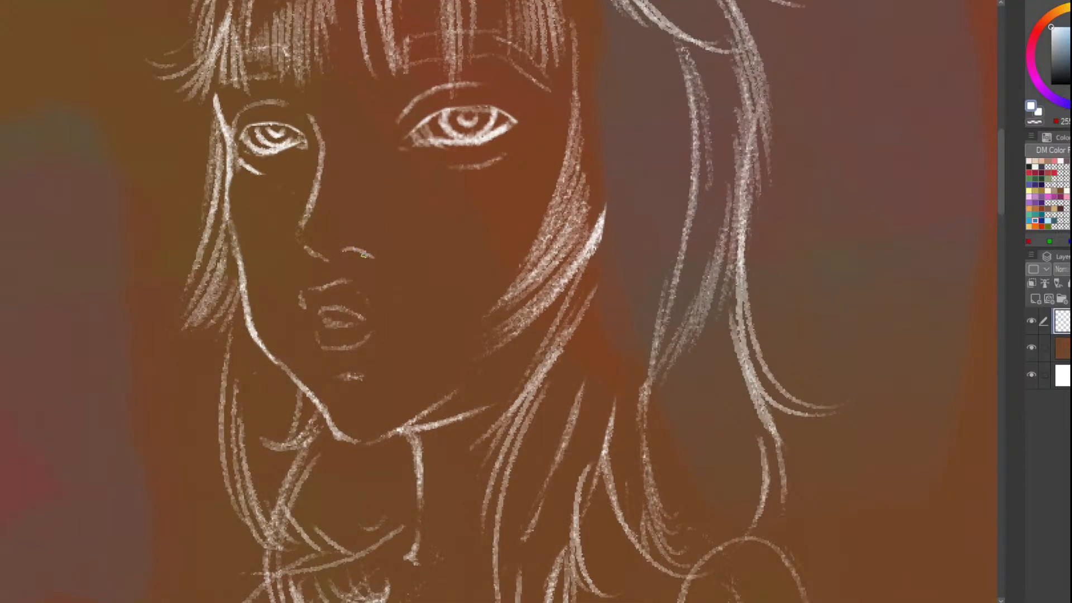
scroll(304, 258, "down", 5)
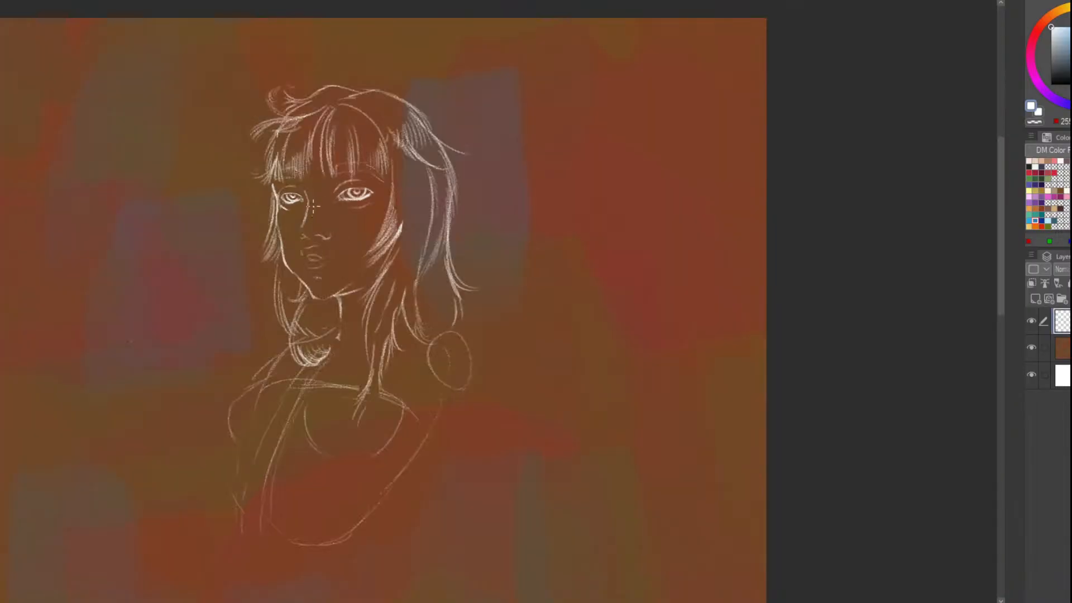
scroll(300, 211, "up", 2)
scroll(296, 267, "down", 5)
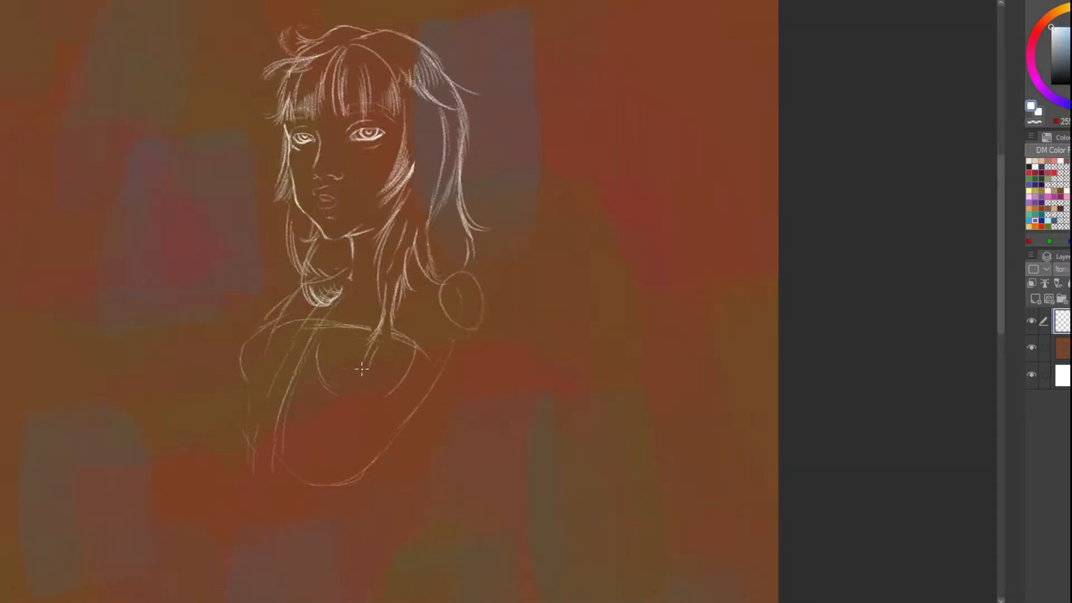
Sketch a long line from the neckline down past the waist for the jacket's near front edge, with a short hem curve
scroll(296, 267, "up", 3)
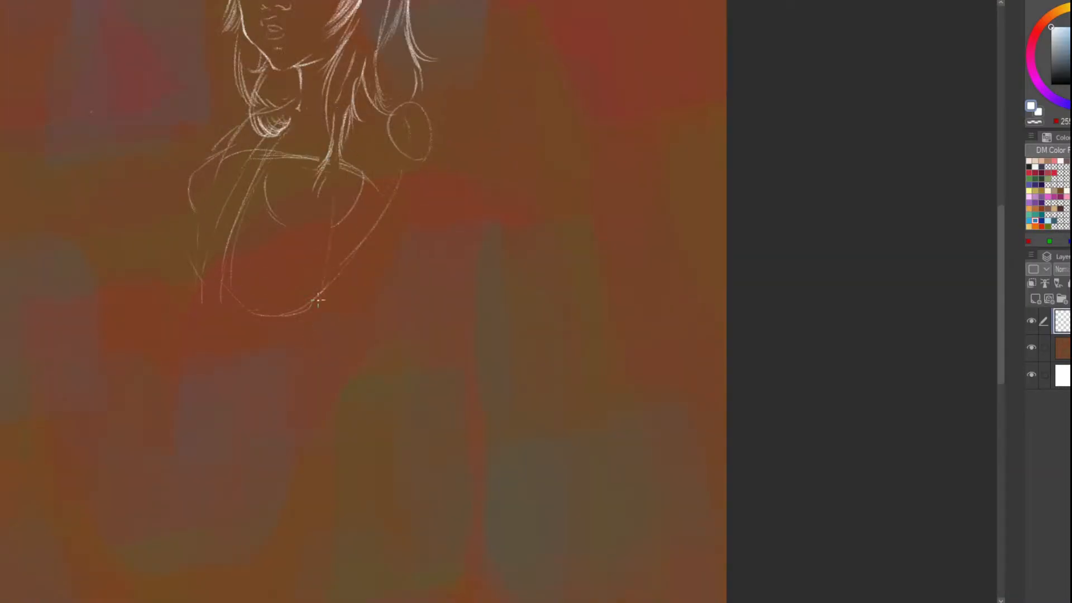
left_click_drag(333, 155, 319, 474)
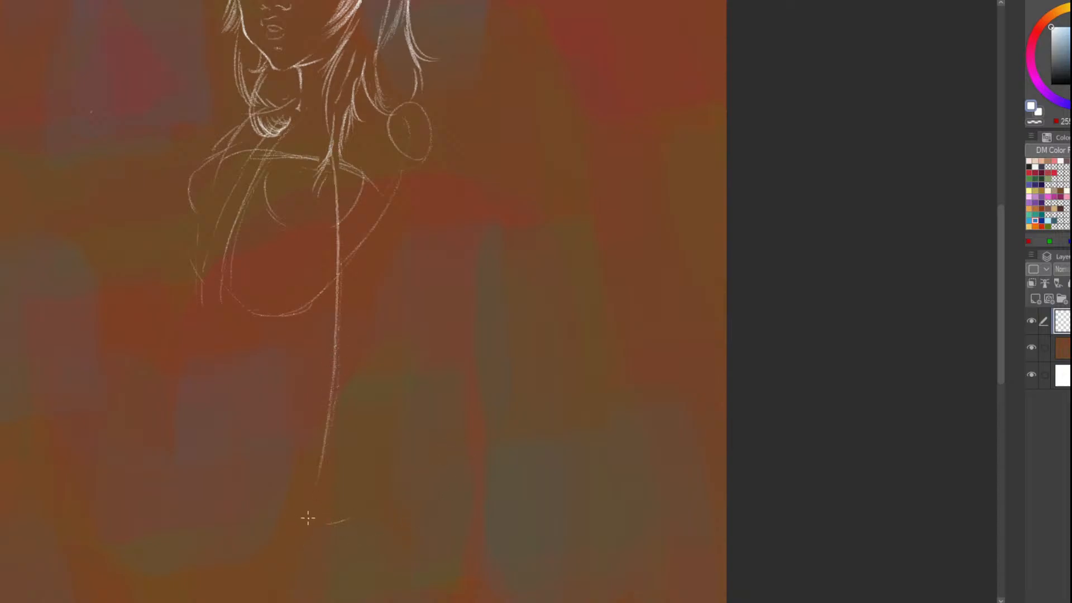
scroll(359, 288, "down", 3)
scroll(234, 211, "up", 2)
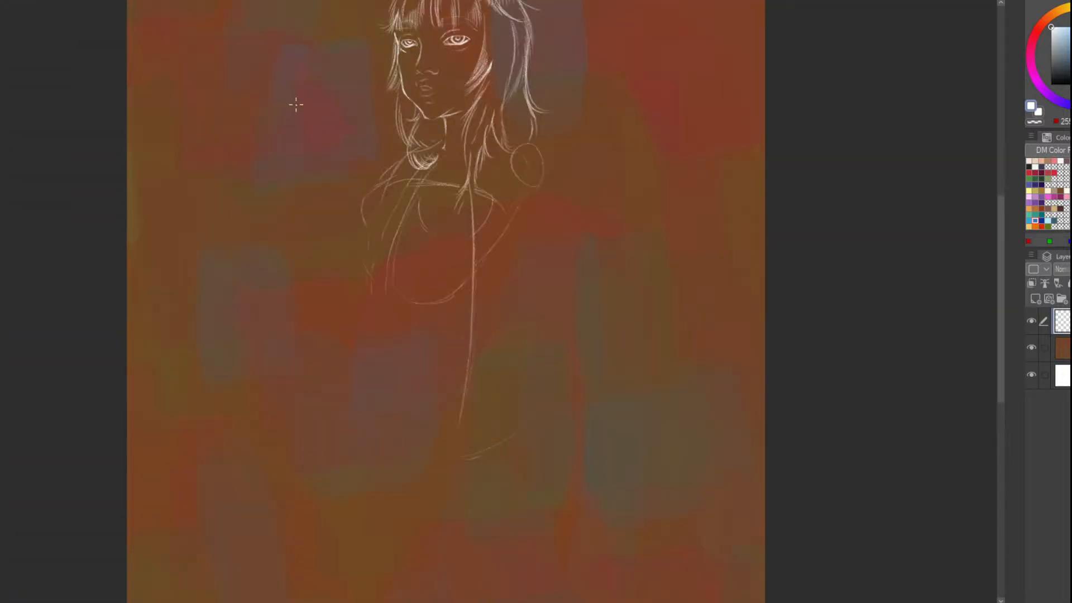
scroll(294, 102, "down", 2)
scroll(346, 240, "up", 2)
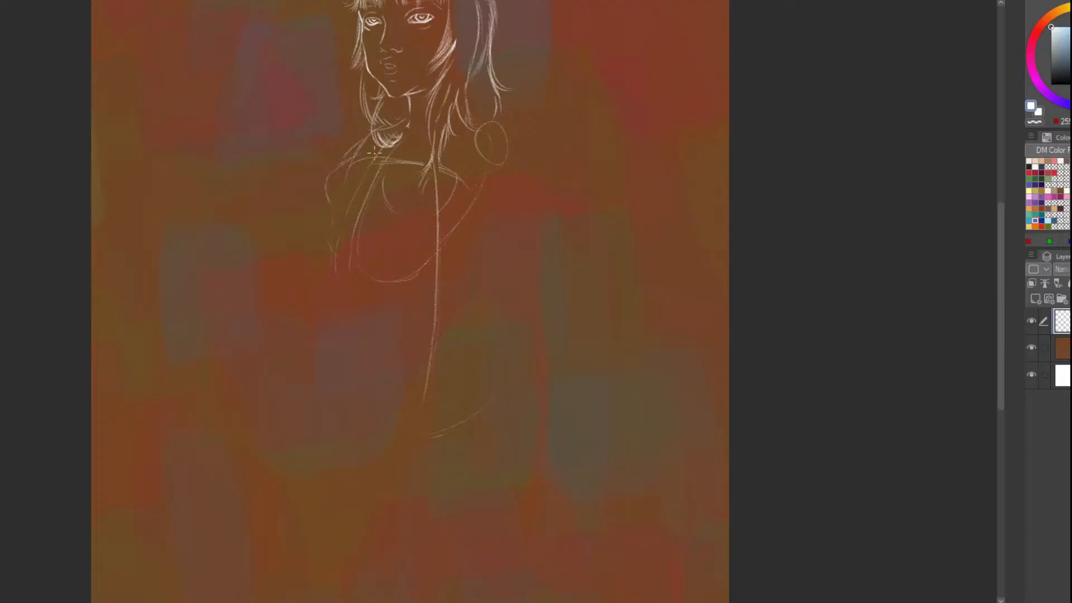
Sketch the jacket's far front edge curving down from the neck and double the lines of both front edges
scroll(373, 152, "up", 1)
mouse_move(365, 130)
left_mouse_down()
mouse_move(282, 262)
mouse_move(249, 455)
left_mouse_up()
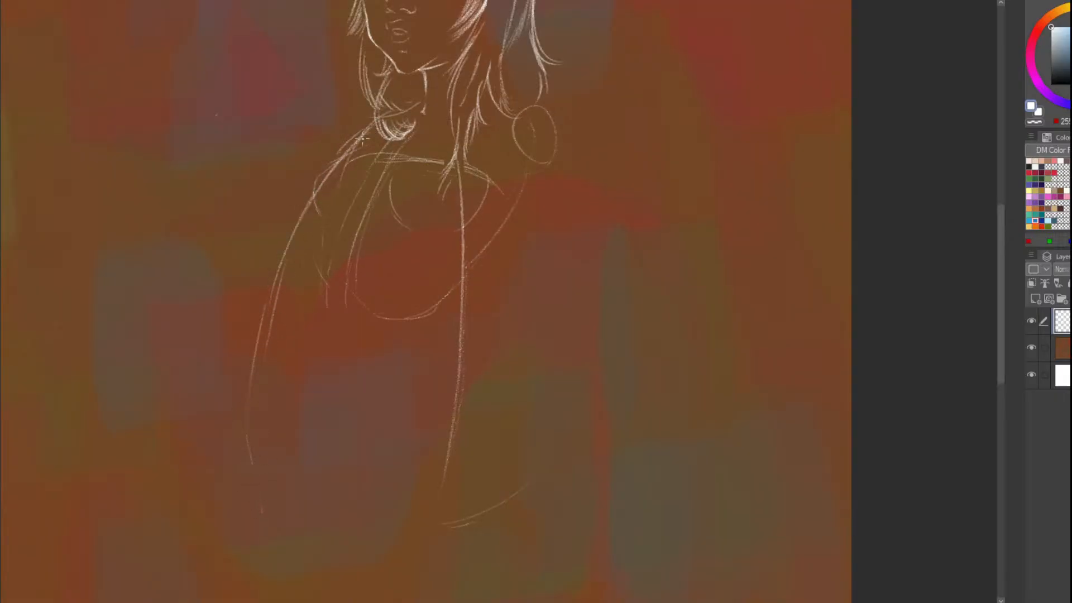
mouse_move(436, 178)
left_mouse_down()
mouse_move(461, 278)
mouse_move(455, 227)
mouse_move(450, 396)
mouse_move(456, 290)
mouse_move(433, 492)
left_mouse_up()
left_click_drag(348, 159, 279, 312)
mouse_move(313, 215)
left_mouse_down()
mouse_move(270, 324)
mouse_move(256, 416)
mouse_move(262, 476)
left_mouse_up()
mouse_move(260, 352)
left_mouse_down()
mouse_move(254, 427)
mouse_move(265, 478)
mouse_move(247, 363)
mouse_move(251, 313)
mouse_move(275, 266)
left_mouse_up()
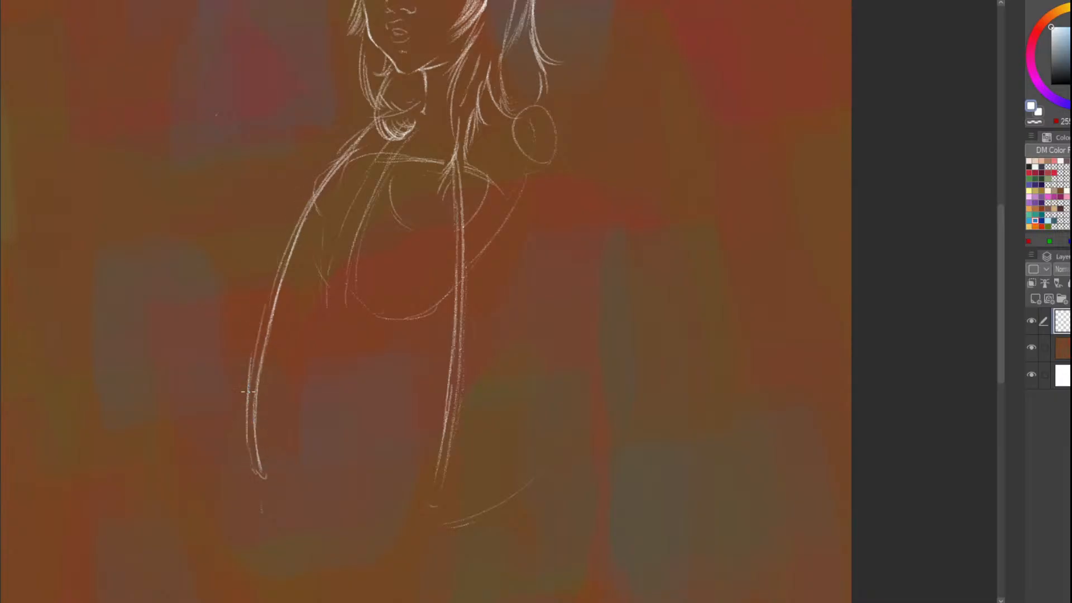
mouse_move(252, 380)
left_mouse_down()
mouse_move(271, 284)
mouse_move(264, 308)
mouse_move(313, 192)
left_mouse_up()
Try a scalloped, puffy sleeve outline beyond the far front edge, from the shoulder down to the hem
scroll(295, 218, "down", 2)
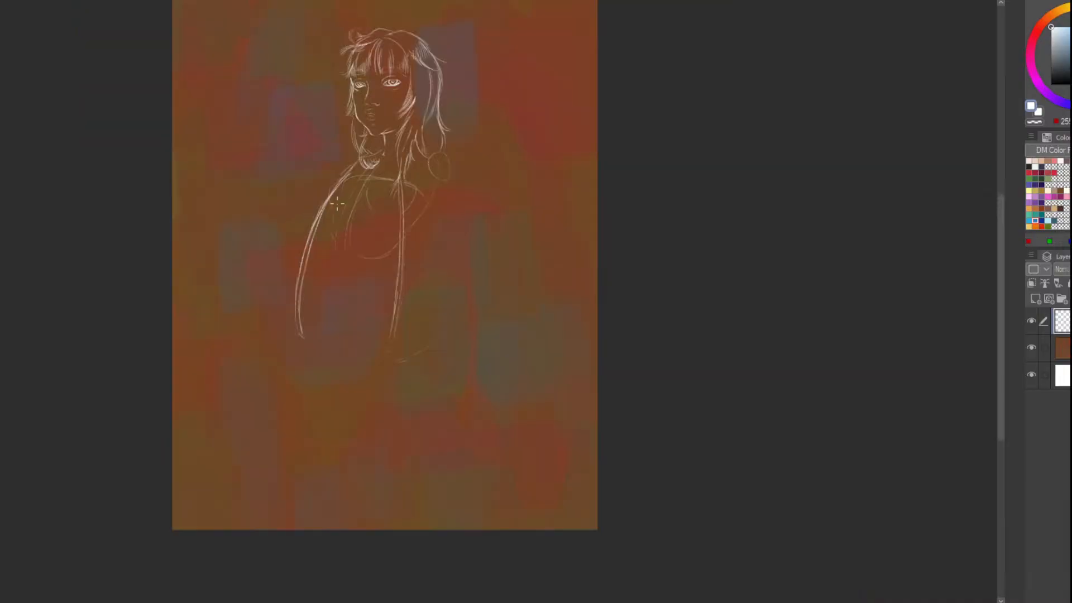
scroll(345, 176, "down", 1)
scroll(378, 251, "up", 1)
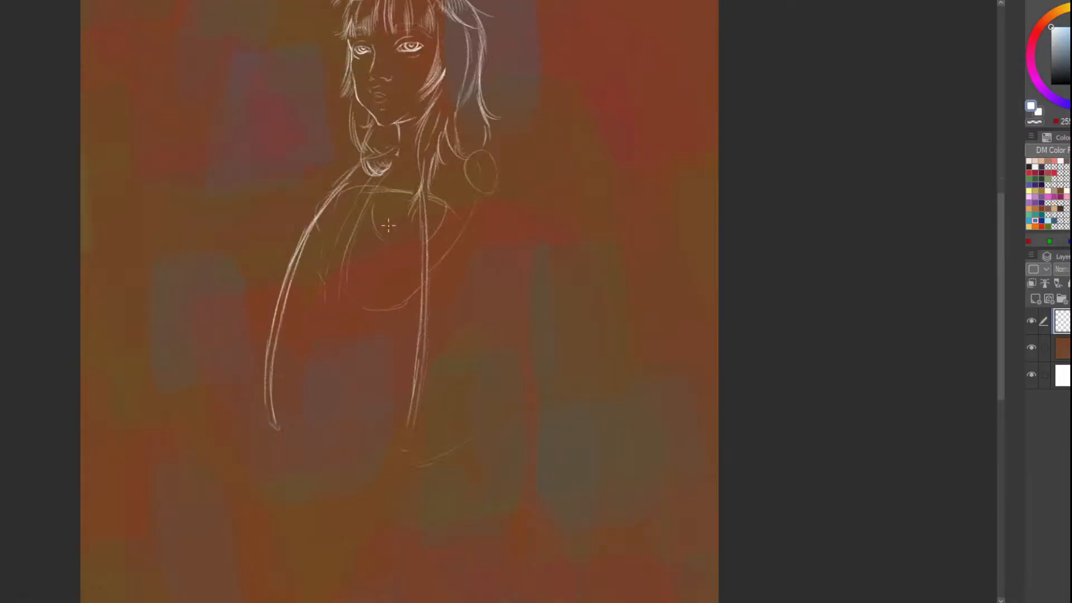
scroll(409, 210, "up", 1)
scroll(494, 220, "down", 1)
scroll(447, 120, "down", 1)
scroll(415, 143, "up", 1)
scroll(383, 133, "up", 1)
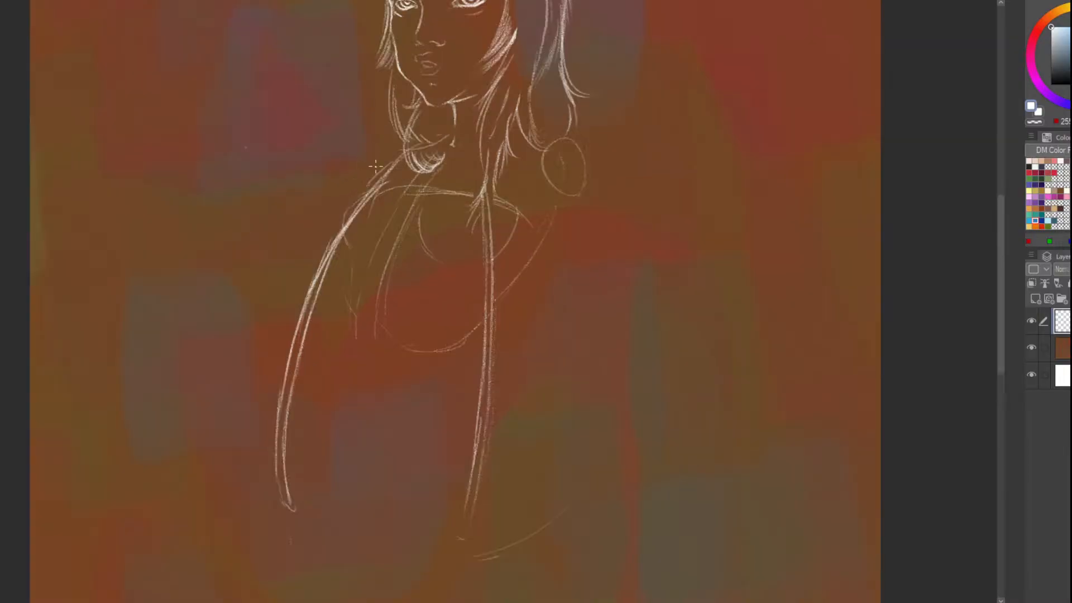
mouse_move(369, 176)
left_mouse_down()
mouse_move(279, 274)
mouse_move(257, 318)
mouse_move(241, 489)
mouse_move(249, 401)
left_mouse_up()
key("ctrl+z")
key("ctrl+z")
key("ctrl+z")
key("ctrl+z")
mouse_move(278, 499)
left_mouse_down()
mouse_move(246, 456)
mouse_move(247, 428)
mouse_move(248, 487)
mouse_move(235, 457)
mouse_move(254, 418)
mouse_move(243, 430)
mouse_move(241, 391)
left_mouse_up()
key("ctrl+z")
key("ctrl+z")
mouse_move(246, 427)
left_mouse_down()
mouse_move(240, 389)
mouse_move(268, 346)
mouse_move(265, 306)
mouse_move(298, 246)
left_mouse_up()
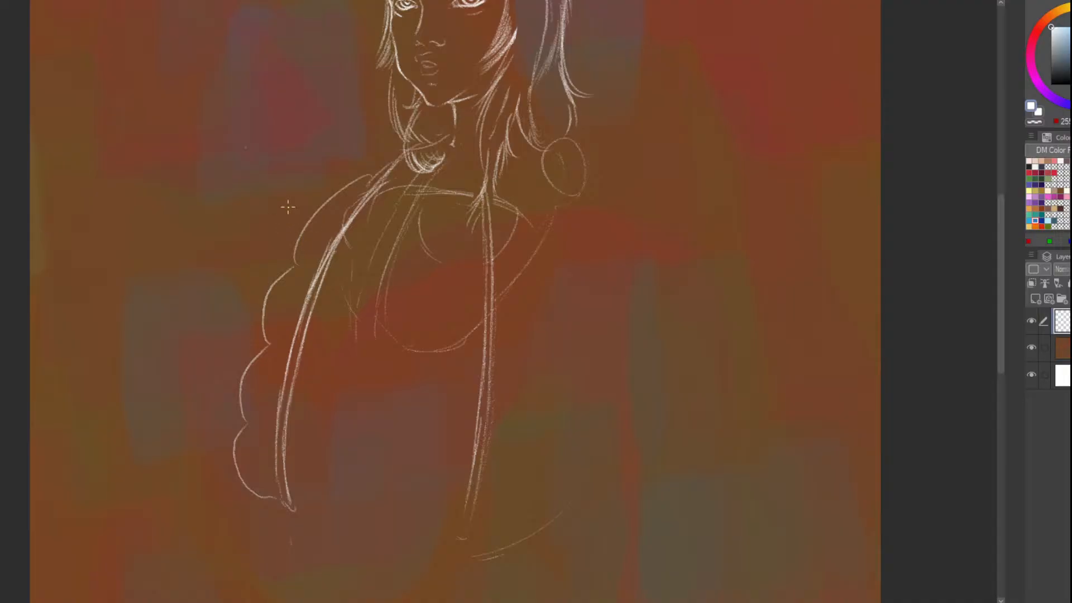
Try a scalloped outline down the near side of the jacket and a raised curve behind the near shoulder
scroll(288, 208, "down", 1)
scroll(509, 351, "up", 1)
mouse_move(538, 405)
left_mouse_down()
mouse_move(544, 383)
mouse_move(511, 290)
mouse_move(514, 211)
left_mouse_up()
scroll(453, 121, "down", 1)
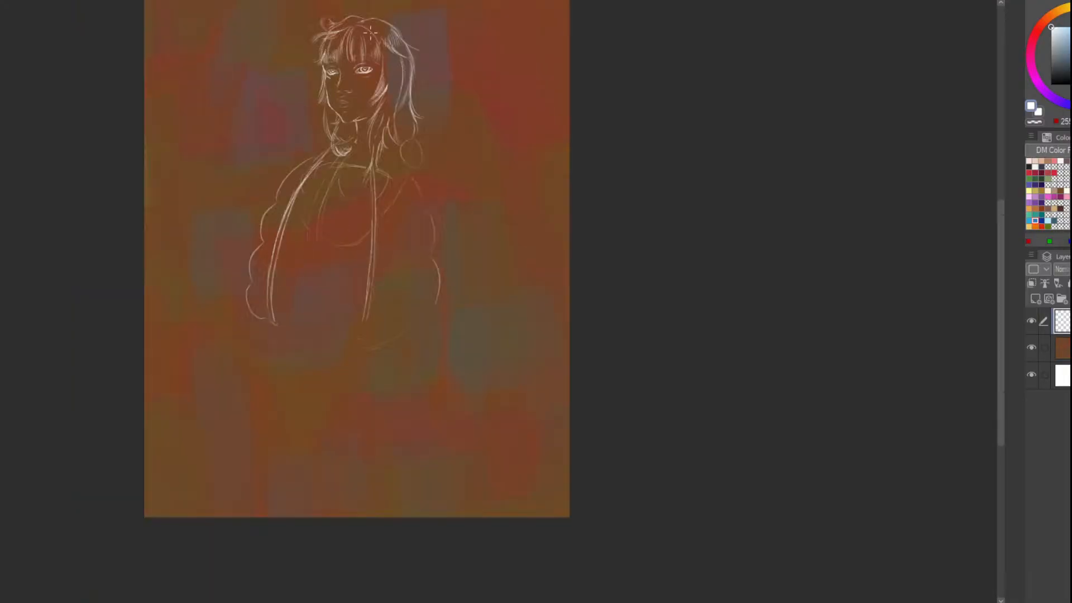
scroll(388, 212, "up", 1)
mouse_move(423, 278)
left_mouse_down()
mouse_move(384, 218)
mouse_move(381, 164)
mouse_move(506, 239)
left_mouse_up()
scroll(384, 217, "down", 1)
scroll(391, 212, "up", 1)
scroll(433, 165, "down", 1)
scroll(471, 246, "up", 1)
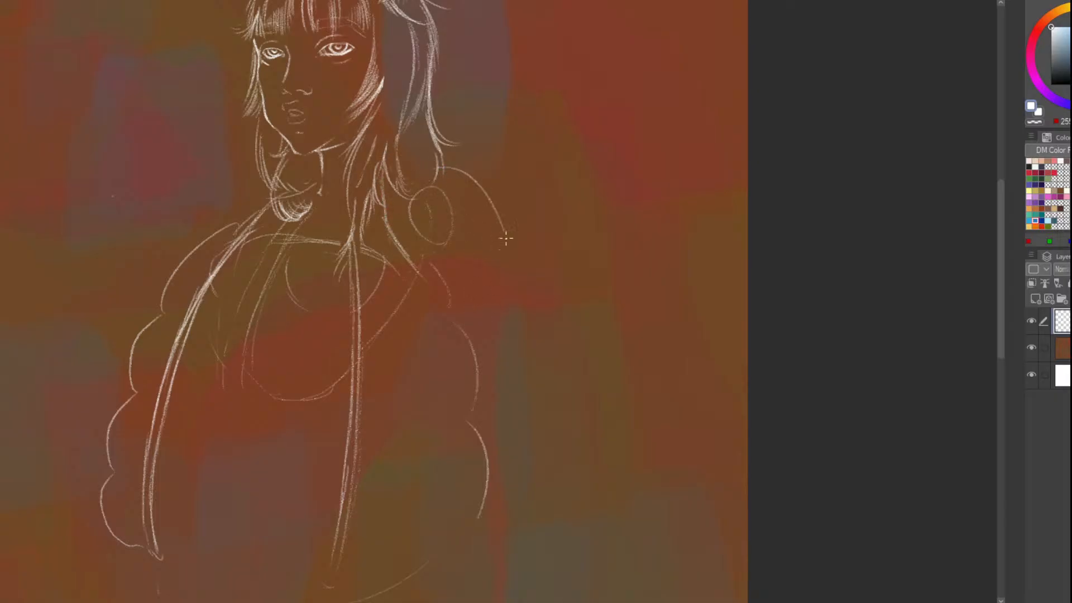
key("ctrl+z")
scroll(312, 123, "down", 1)
scroll(284, 146, "up", 1)
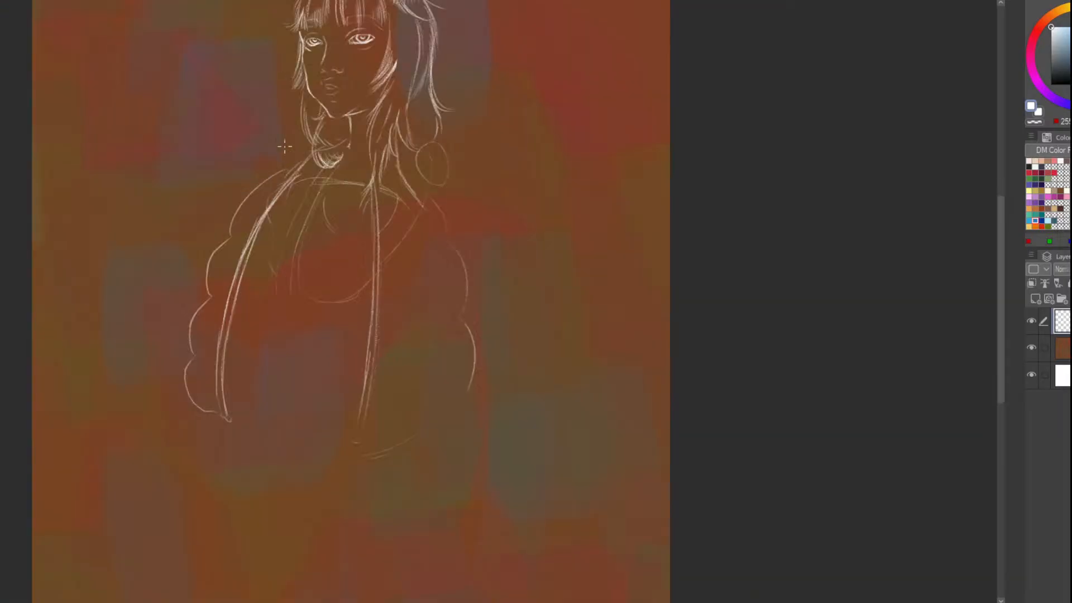
scroll(293, 265, "down", 1)
scroll(251, 349, "up", 1)
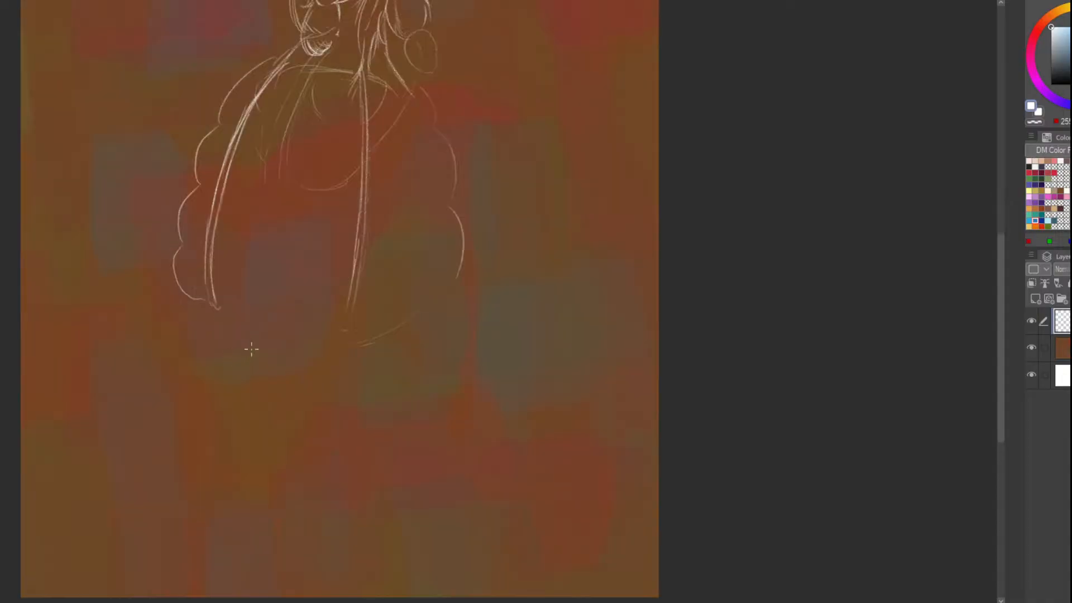
Undo the puffy jacket outlines and the front edge strokes drawn over the torso
key("ctrl+z")
key("ctrl+z")
key("ctrl+z")
key("ctrl+z")
key("ctrl+z")
key("ctrl+z")
key("ctrl+z")
key("ctrl+z")
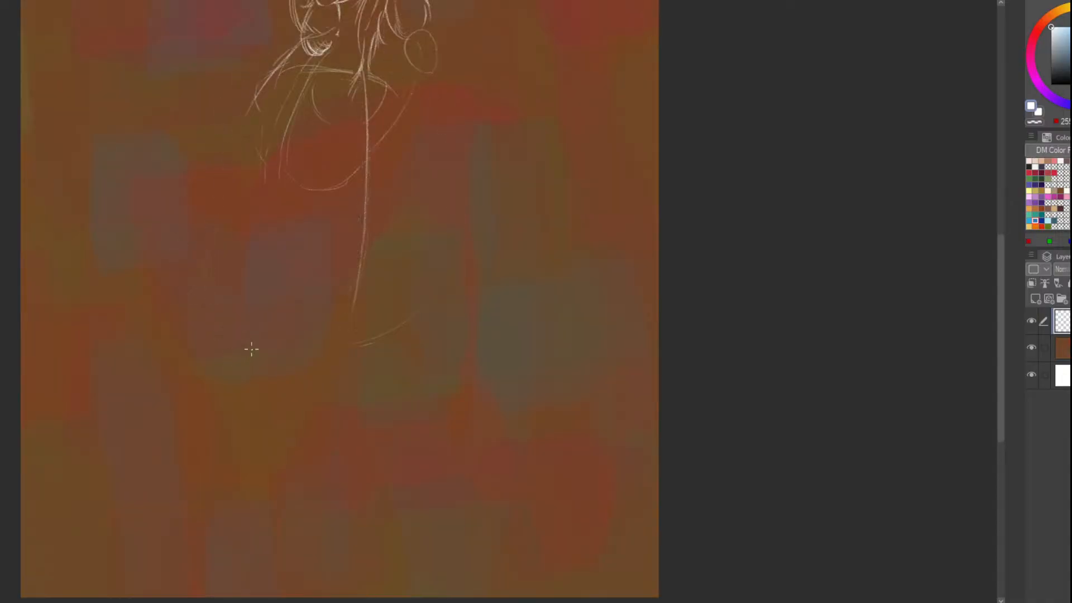
Sketch a curved far front edge from the shoulder downward and a nearly straight double line for the near front edge
scroll(251, 350, "down", 1)
scroll(202, 328, "up", 2)
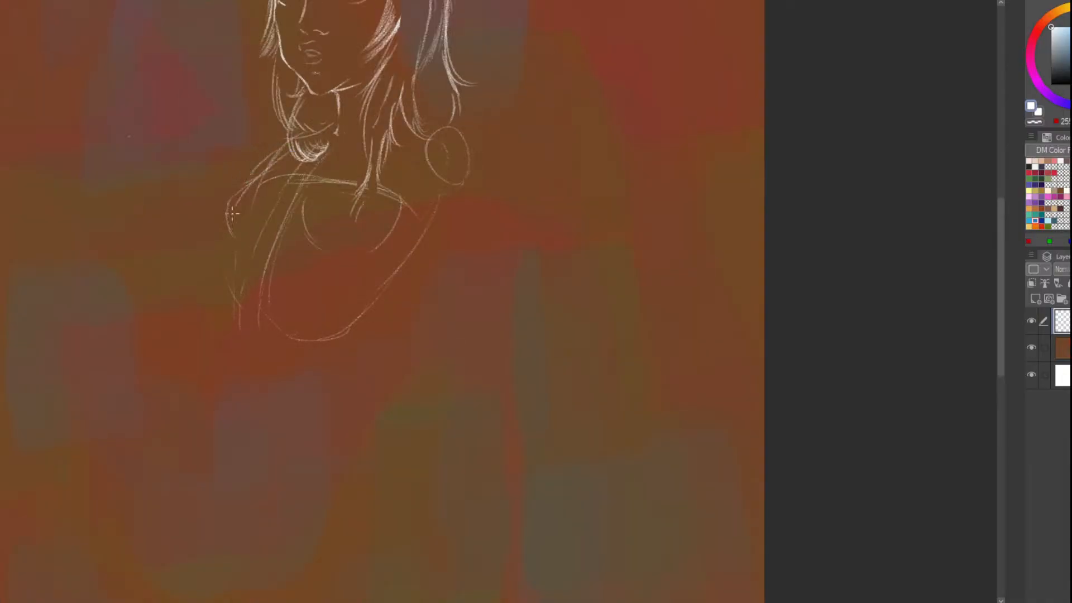
mouse_move(213, 263)
left_mouse_down()
mouse_move(188, 397)
mouse_move(192, 471)
left_mouse_up()
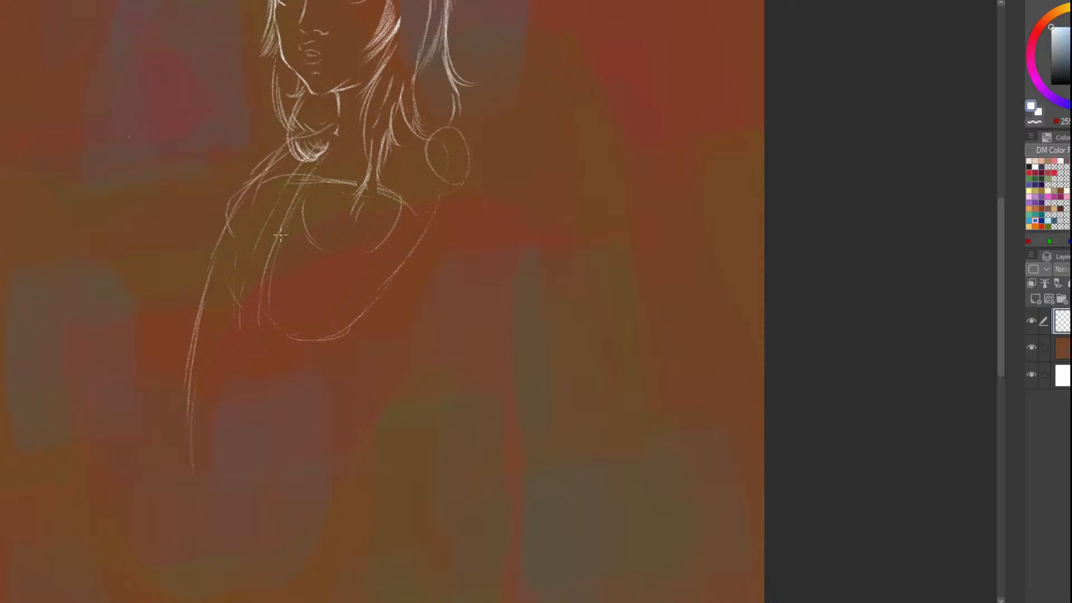
left_click_drag(354, 151, 341, 351)
key("ctrl+z")
key("ctrl+z")
left_click_drag(365, 165, 347, 413)
key("ctrl+z")
mouse_move(362, 162)
left_mouse_down()
mouse_move(335, 495)
mouse_move(353, 378)
left_mouse_up()
left_click_drag(346, 442, 369, 153)
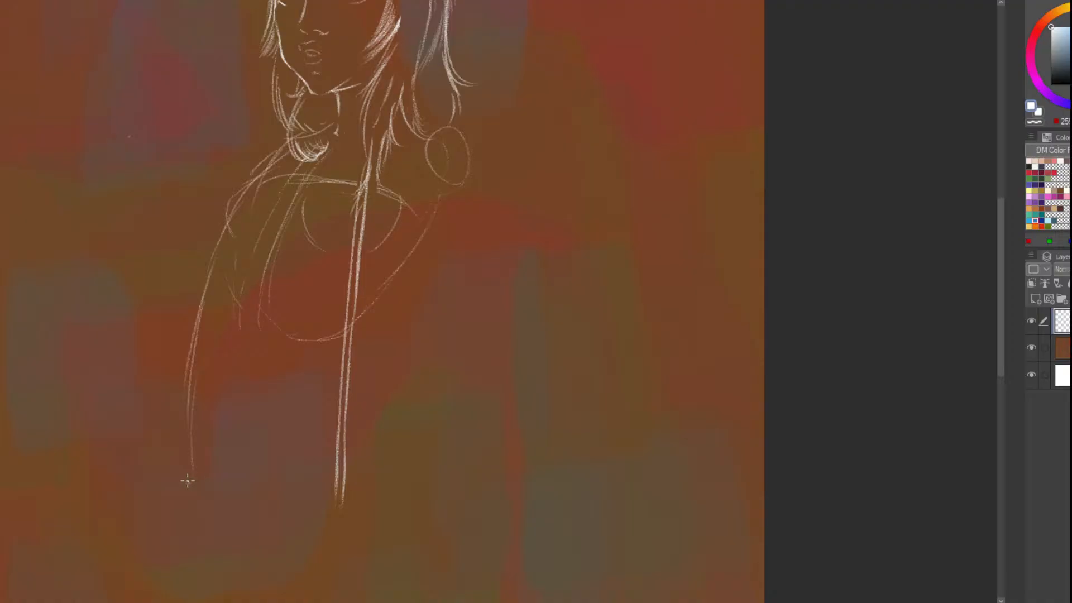
Try a second, firmer line along the jacket's far front edge up to the neck, and undo it
mouse_move(187, 482)
left_mouse_down()
mouse_move(185, 362)
mouse_move(209, 237)
mouse_move(193, 315)
mouse_move(216, 236)
mouse_move(208, 251)
mouse_move(269, 152)
mouse_move(223, 230)
mouse_move(268, 161)
left_mouse_up()
left_click_drag(239, 194, 288, 148)
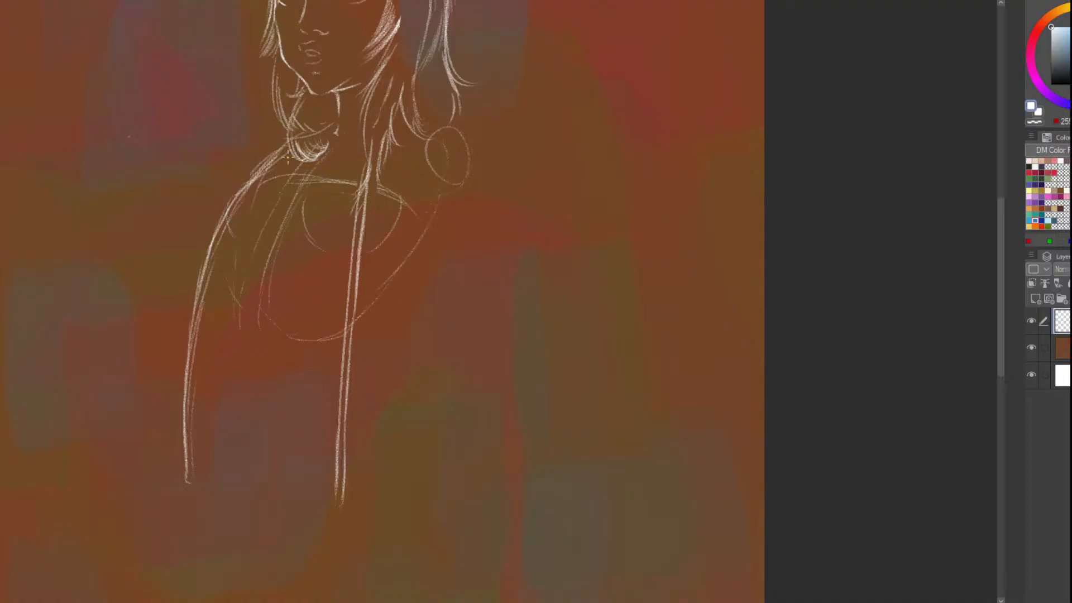
key("ctrl+z")
key("ctrl+z")
key("ctrl+z")
key("ctrl+z")
key("ctrl+z")
key("ctrl+z")
key("ctrl+z")
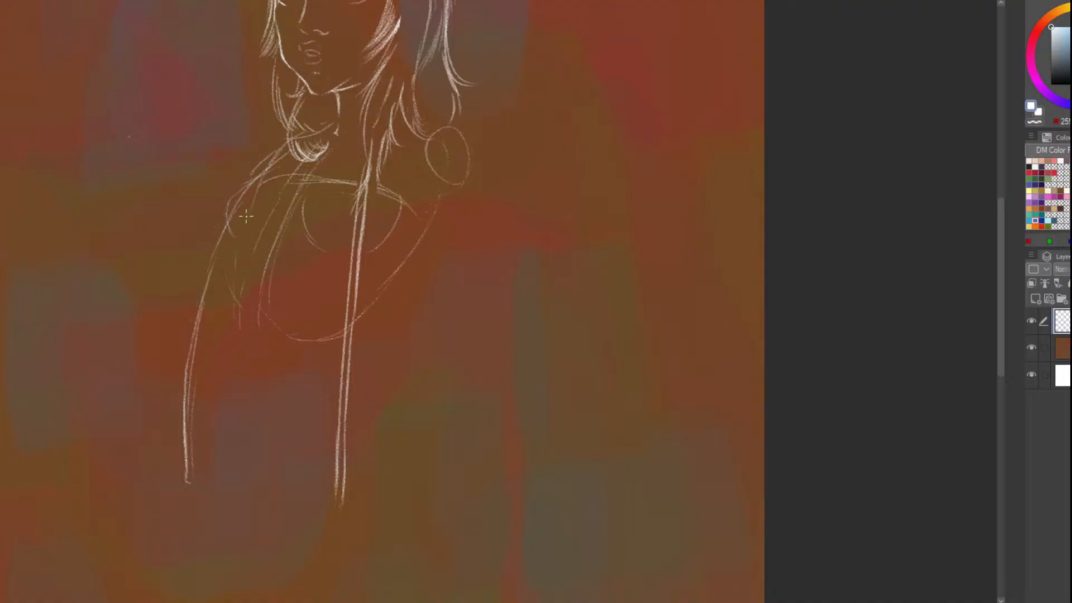
key("ctrl+z")
key("ctrl+z")
key("ctrl+z")
key("ctrl+z")
Try short strokes joining the far front edge to the neck, and undo them
left_click_drag(269, 171, 292, 154)
left_click_drag(256, 189, 292, 157)
mouse_move(242, 209)
left_mouse_down()
mouse_move(288, 158)
mouse_move(246, 202)
left_mouse_up()
key("ctrl+z")
key("ctrl+z")
key("ctrl+z")
Restroke the far front edge from the neck to the hem as a narrow double-lined band, and clean it with the eraser
left_click_drag(283, 162, 229, 229)
left_click_drag(248, 200, 220, 254)
left_click_drag(237, 211, 200, 342)
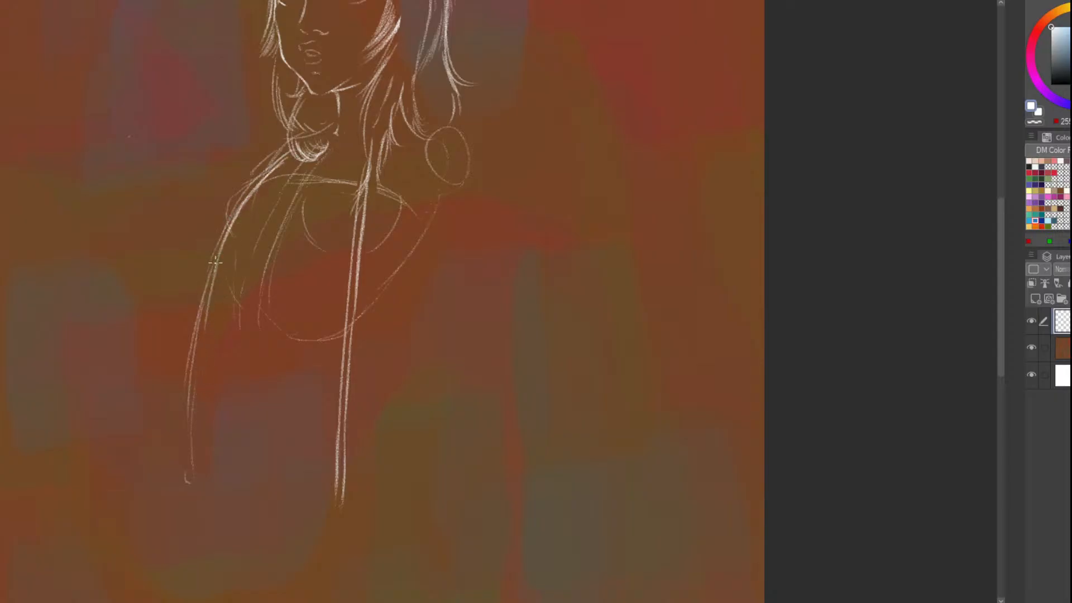
mouse_move(218, 258)
left_mouse_down()
mouse_move(196, 385)
mouse_move(198, 481)
mouse_move(185, 475)
mouse_move(184, 429)
mouse_move(185, 440)
mouse_move(196, 301)
left_mouse_up()
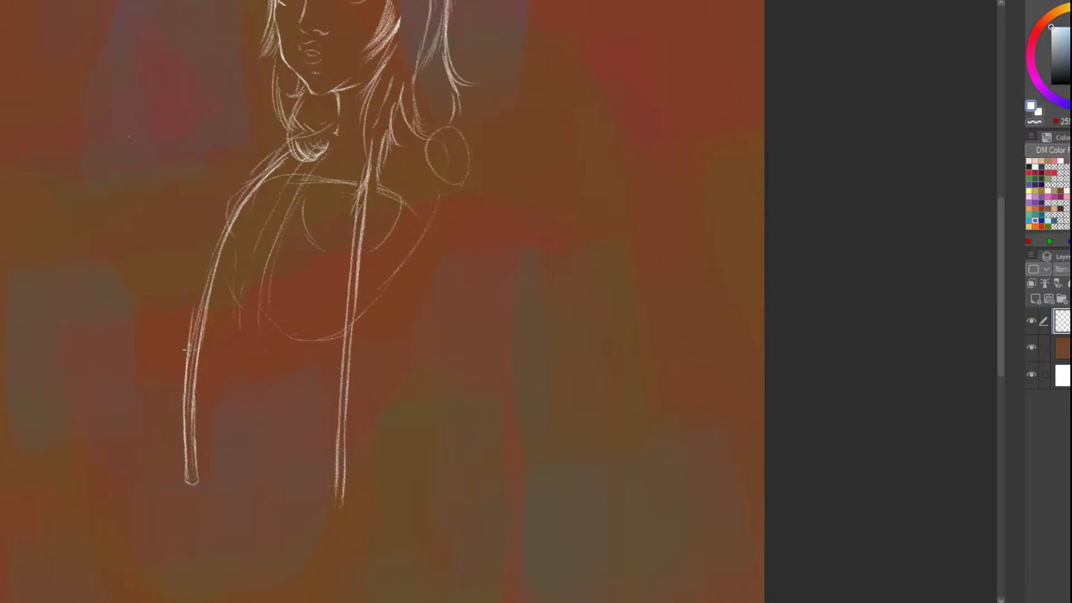
left_click_drag(193, 344, 216, 229)
left_click_drag(194, 305, 223, 224)
mouse_move(198, 273)
left_mouse_down()
mouse_move(280, 162)
mouse_move(257, 179)
mouse_move(208, 276)
mouse_move(213, 261)
mouse_move(195, 349)
mouse_move(193, 477)
left_mouse_up()
key("e")
scroll(192, 477, "down", 3)
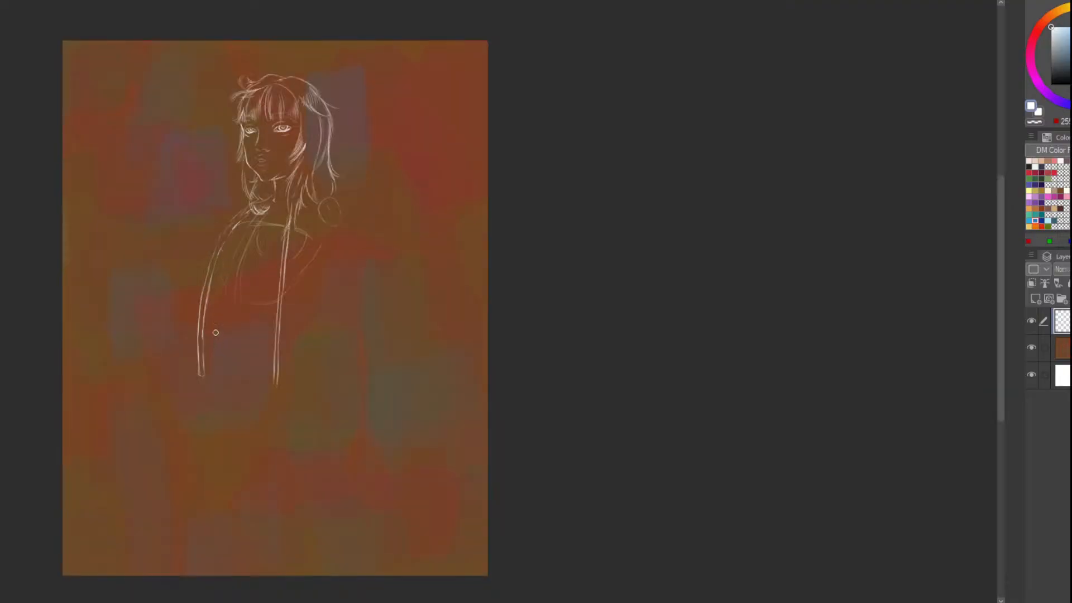
Sketch a broken, scalloped outline for the puffy far sleeve, from the neck over the shoulder to the hem
scroll(241, 300, "up", 2)
scroll(243, 272, "down", 3)
scroll(198, 309, "up", 3)
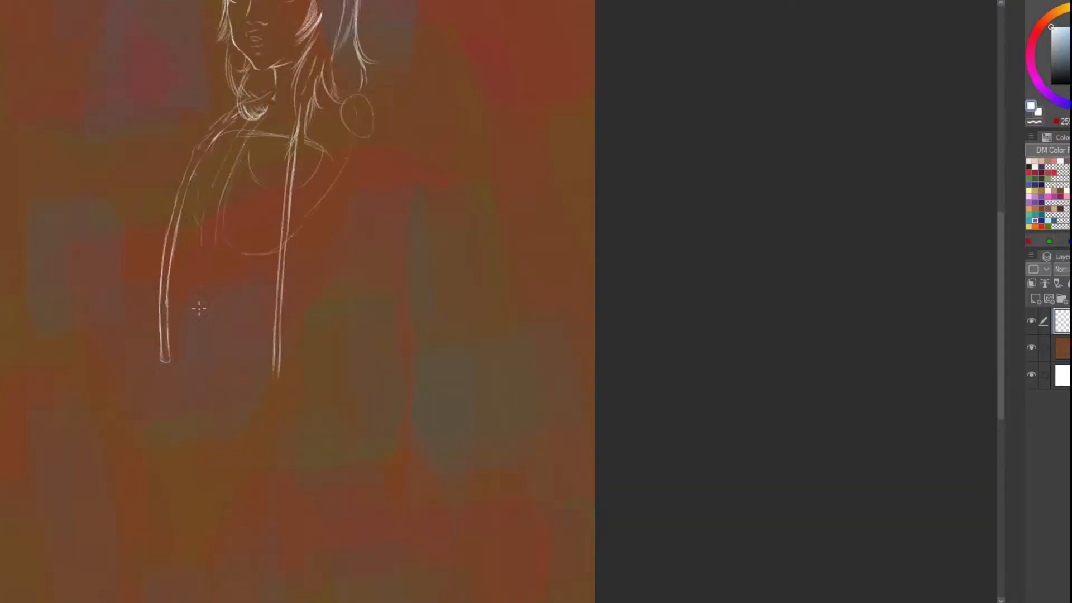
scroll(176, 282, "down", 3)
scroll(178, 291, "up", 3)
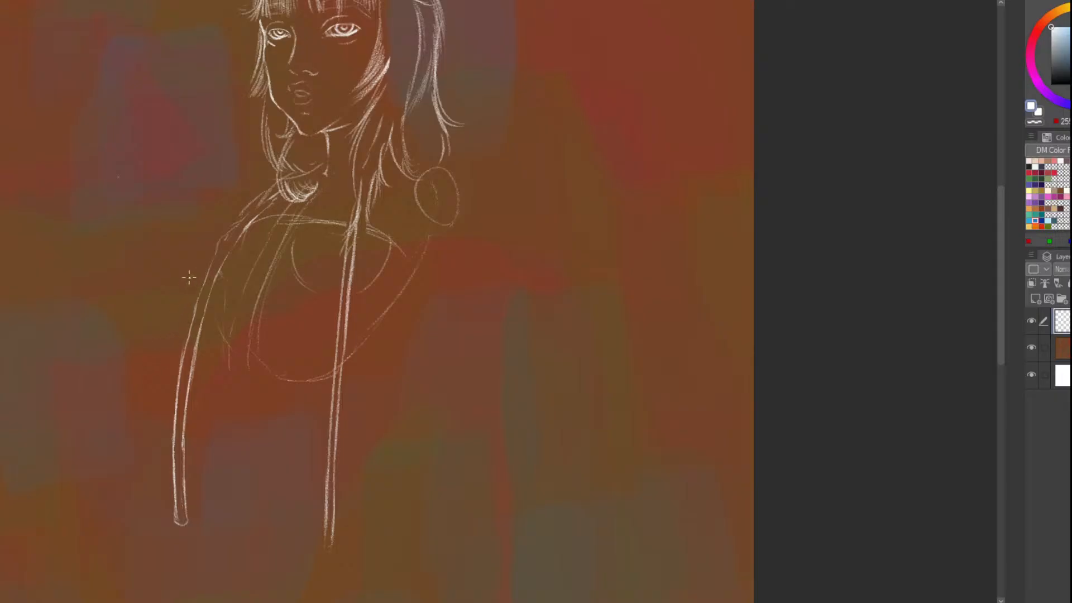
mouse_move(253, 195)
left_mouse_down()
mouse_move(164, 275)
mouse_move(149, 309)
mouse_move(152, 333)
mouse_move(161, 315)
mouse_move(140, 409)
mouse_move(144, 455)
mouse_move(153, 501)
left_mouse_up()
scroll(168, 319, "down", 1)
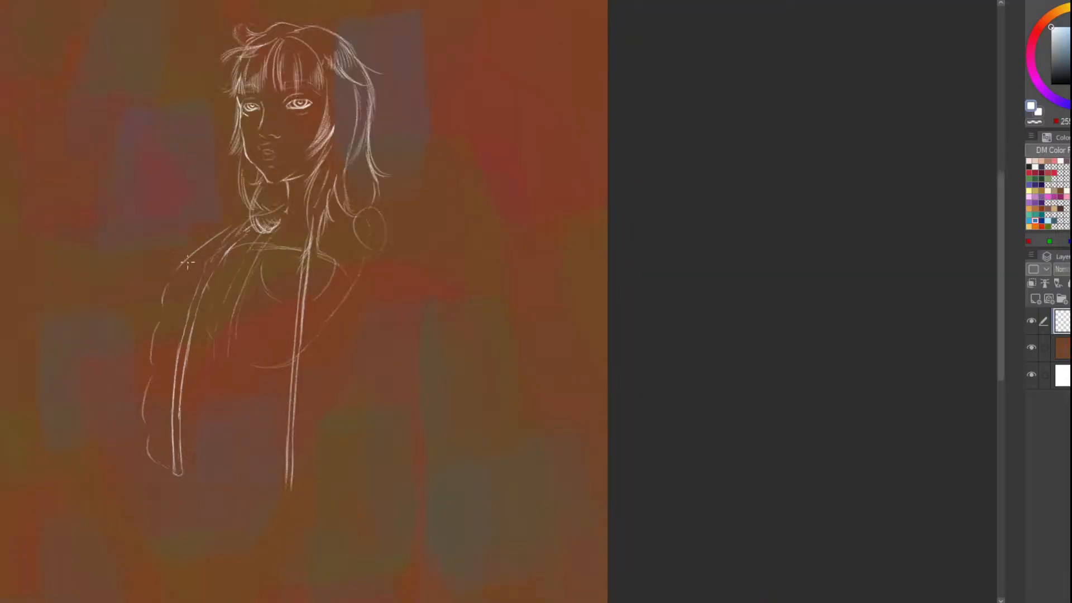
Sketch the jacket's near side with a rounded hem and bulging curved segments rising to the near shoulder
left_click_drag(272, 393, 289, 388)
scroll(351, 348, "up", 1)
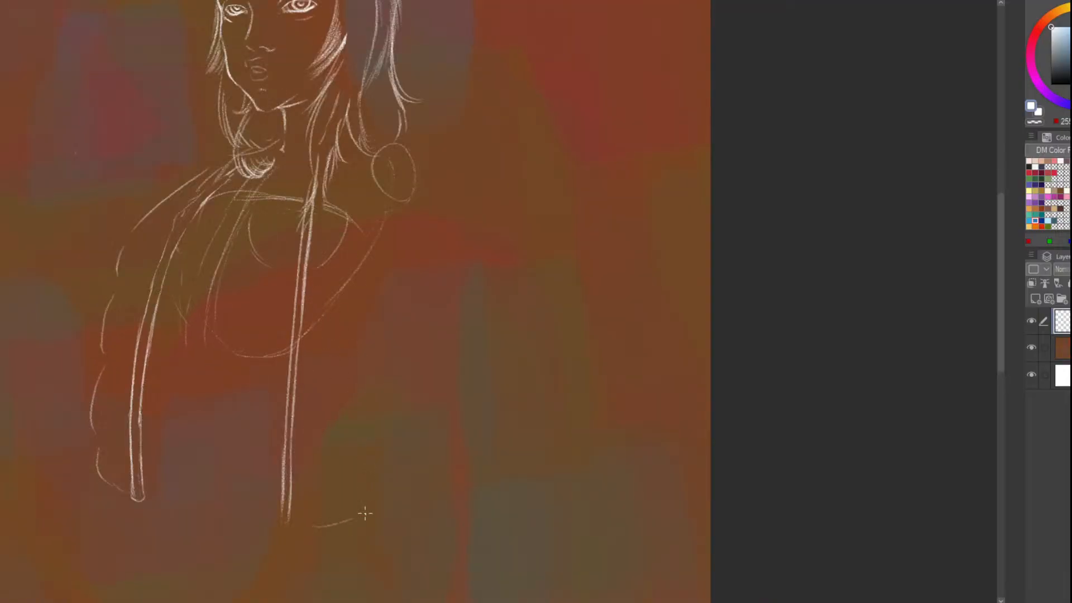
mouse_move(365, 513)
left_mouse_down()
mouse_move(440, 412)
mouse_move(402, 267)
left_mouse_up()
key("ctrl+z")
left_click_drag(396, 241, 386, 189)
scroll(198, 124, "down", 3)
scroll(197, 162, "up", 3)
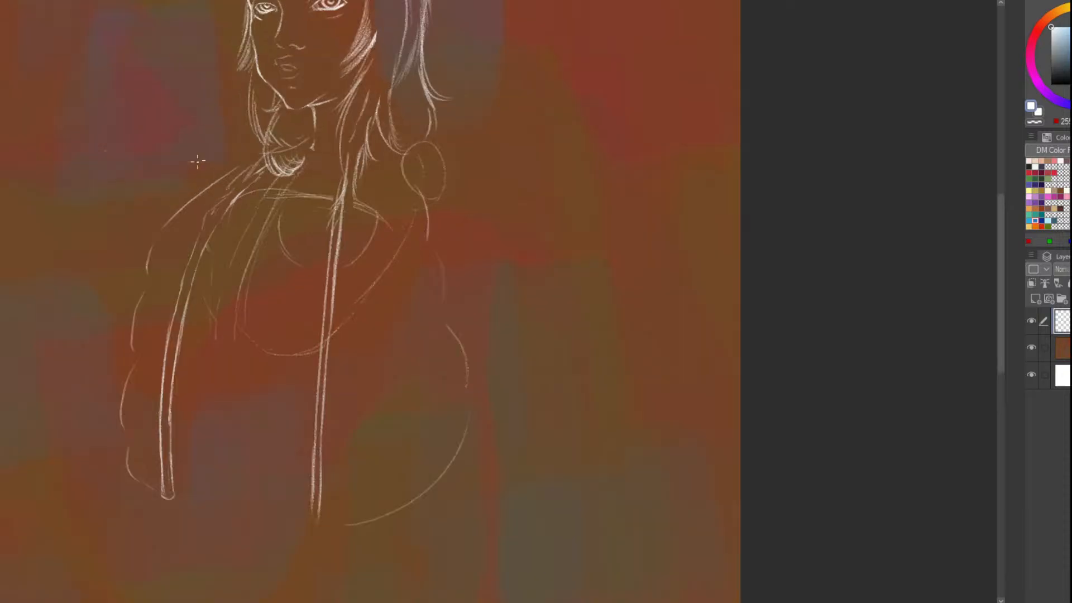
Erase the body construction lines on the near side of the front edge, and sketch a short diagonal crease at the near armpit
scroll(287, 25, "down", 3)
scroll(371, 143, "up", 3)
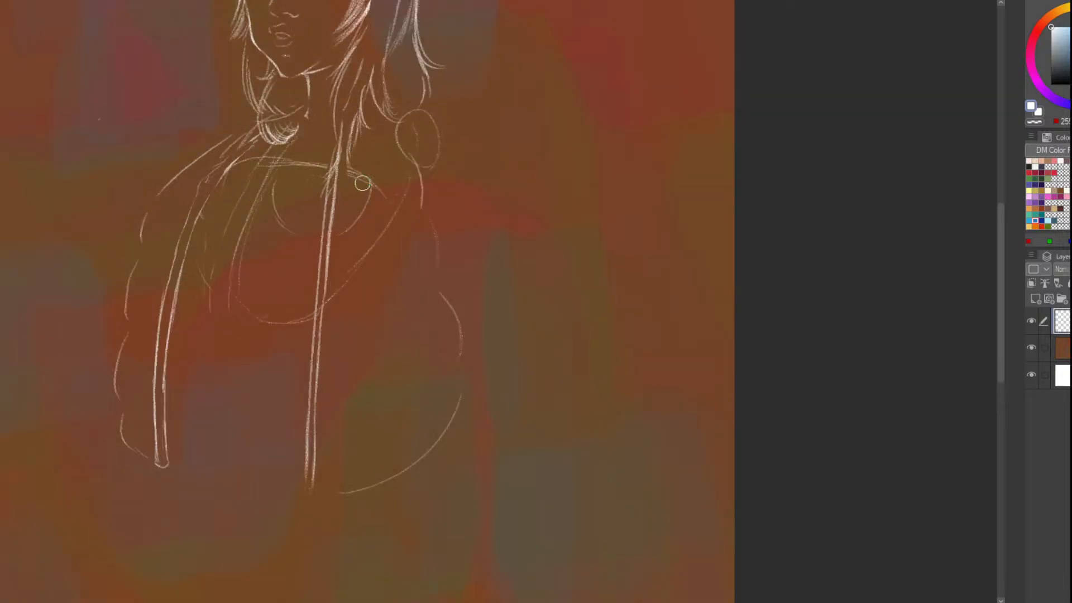
mouse_move(373, 157)
left_mouse_down()
mouse_move(333, 331)
mouse_move(361, 263)
mouse_move(386, 252)
mouse_move(393, 222)
left_mouse_up()
scroll(393, 222, "down", 3)
scroll(393, 222, "up", 4)
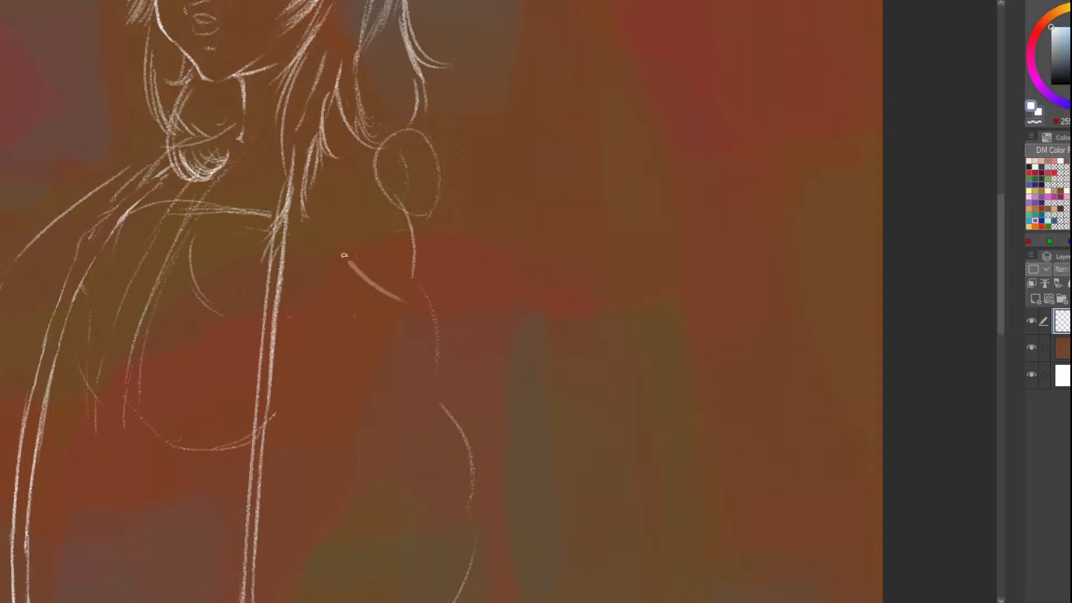
left_click_drag(342, 246, 402, 310)
key("ctrl+z")
left_click_drag(349, 242, 389, 307)
Try a rounded near shoulder with bulging upper sleeve segments in place of the shoulder circle
mouse_move(393, 133)
left_mouse_down()
mouse_move(390, 148)
mouse_move(414, 149)
mouse_move(396, 186)
mouse_move(494, 245)
left_mouse_up()
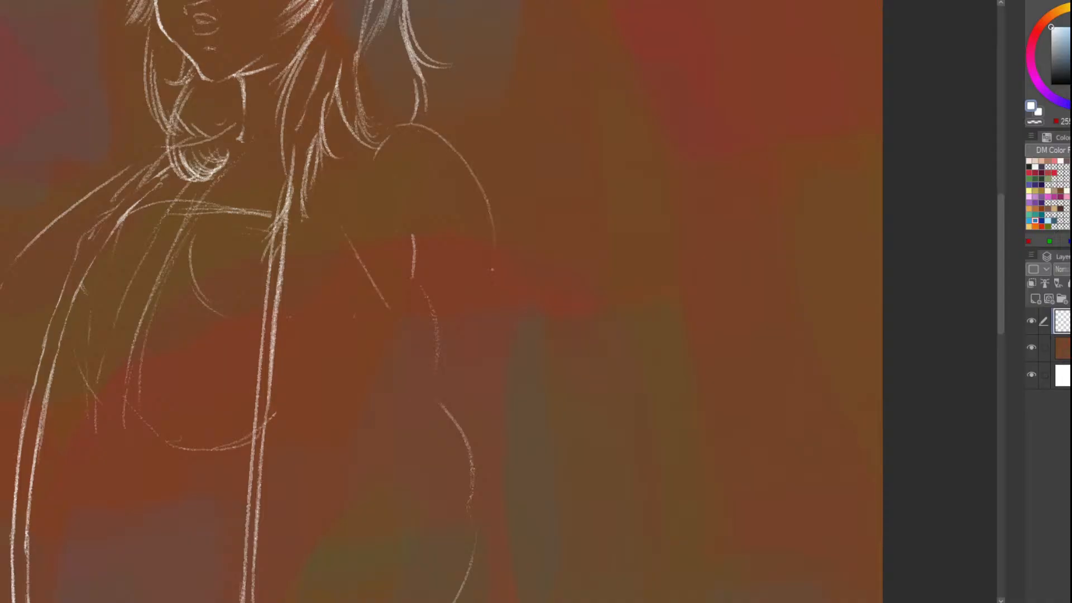
key("ctrl+z")
mouse_move(375, 146)
left_mouse_down()
mouse_move(475, 188)
mouse_move(386, 257)
mouse_move(383, 210)
mouse_move(364, 270)
mouse_move(315, 232)
left_mouse_up()
key("e")
key("p")
key("ctrl+z")
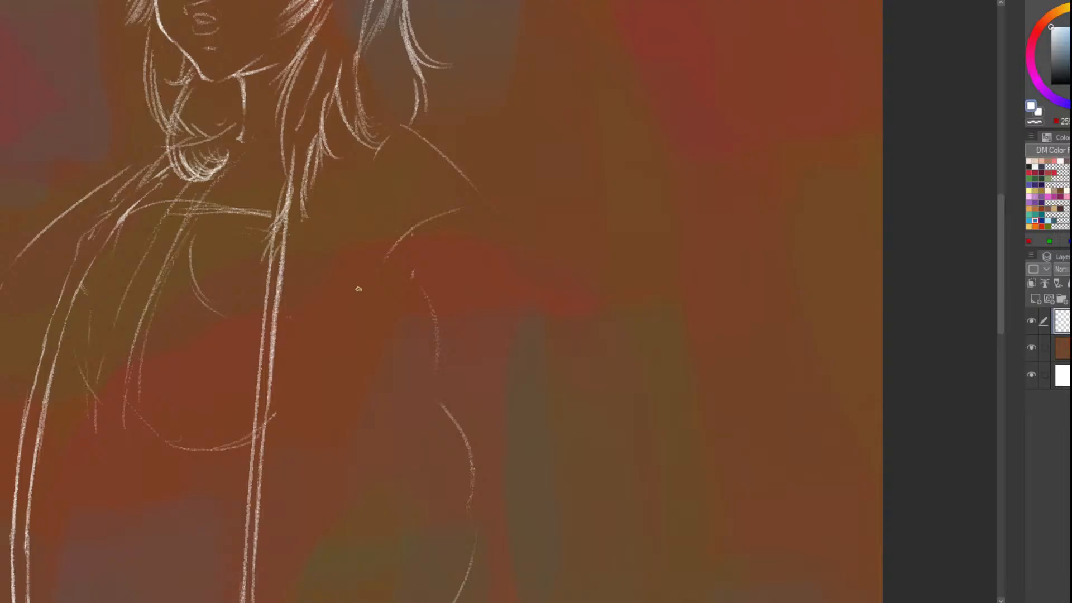
left_click_drag(354, 286, 328, 240)
left_click_drag(480, 206, 526, 282)
key("ctrl+z")
left_click_drag(479, 204, 532, 278)
scroll(273, 167, "down", 2)
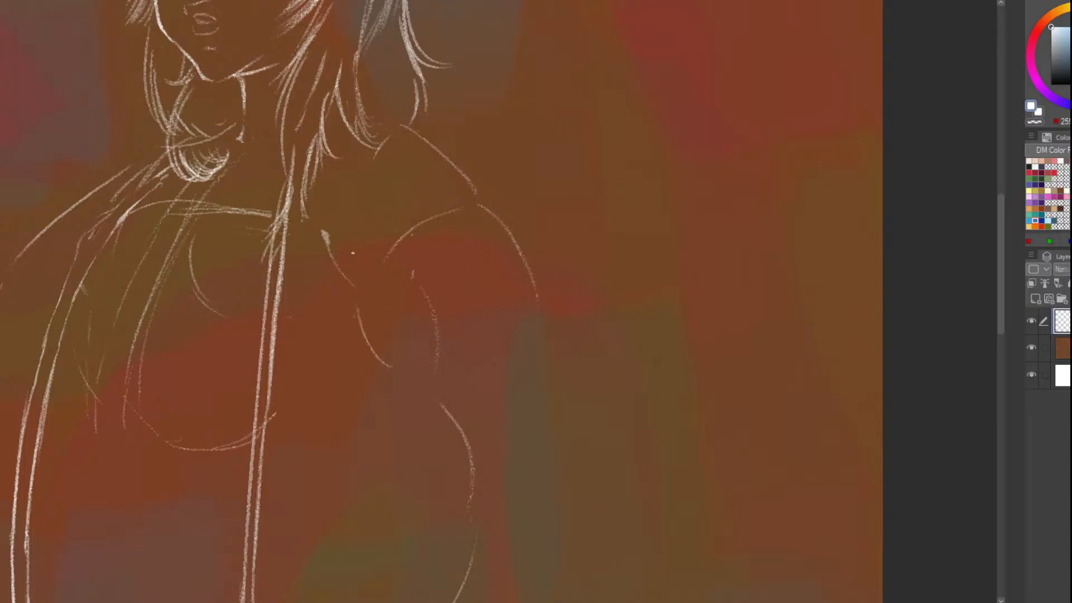
Try long curves extending the puffy near sleeve downward, and undo the near sleeve strokes back to the shoulder circle
scroll(352, 219, "up", 1)
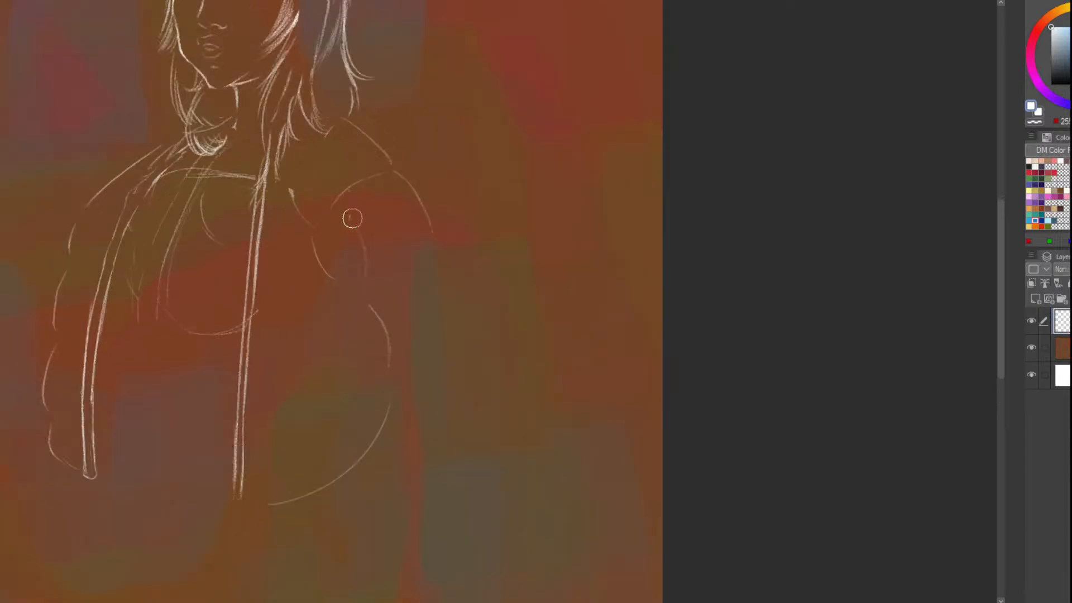
left_click_drag(437, 249, 450, 340)
key("ctrl+z")
left_click_drag(448, 264, 438, 390)
left_click_drag(347, 290, 335, 357)
key("ctrl+z")
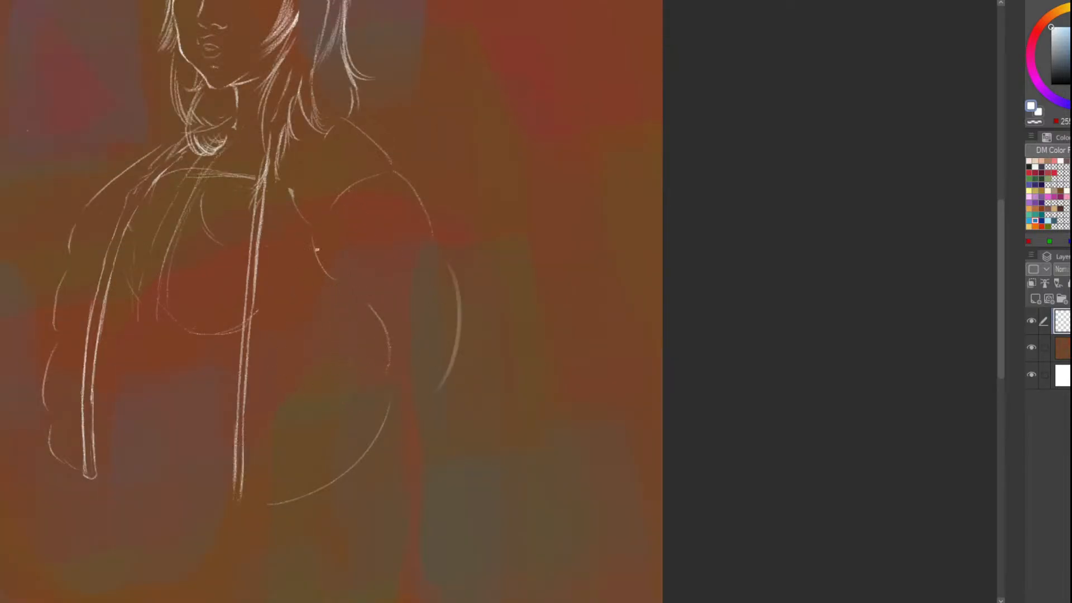
key("ctrl+z")
left_click_drag(350, 215, 366, 281)
key("ctrl+z")
key("ctrl+z")
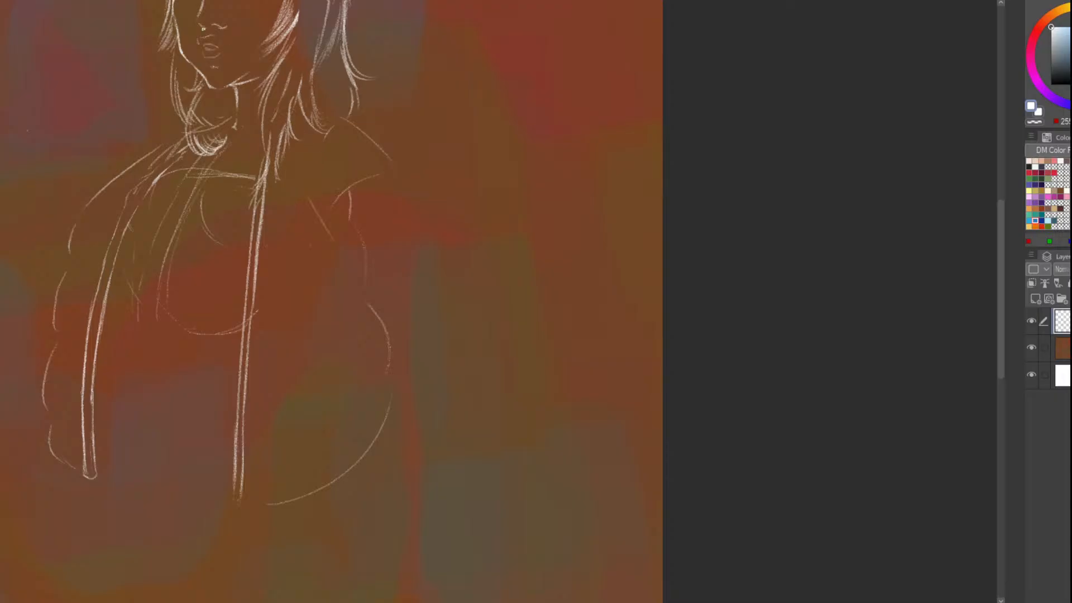
key("ctrl+z")
left_click_drag(350, 216, 321, 124)
left_click_drag(308, 198, 333, 240)
scroll(191, 163, "down", 2)
scroll(132, 195, "up", 3)
scroll(183, 302, "down", 2)
scroll(178, 383, "up", 1)
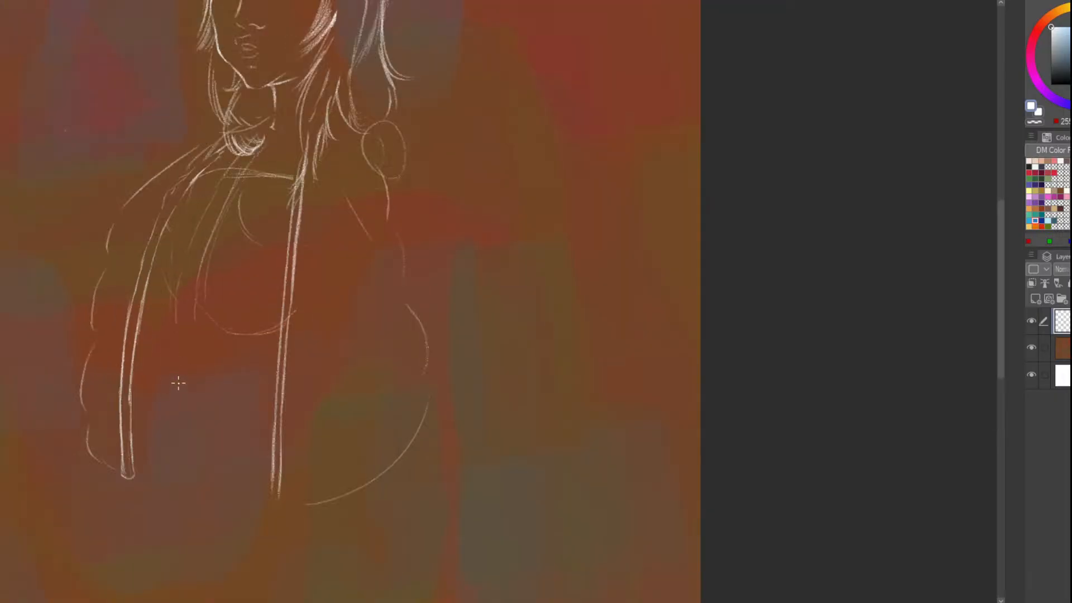
Sketch the torso's far side as one long curve down to the waist inside the open jacket, undoing the extra strokes
left_click_drag(179, 340, 196, 429)
key("ctrl+z")
left_click_drag(177, 327, 198, 446)
scroll(184, 431, "down", 3)
scroll(218, 445, "up", 2)
left_click_drag(188, 290, 198, 436)
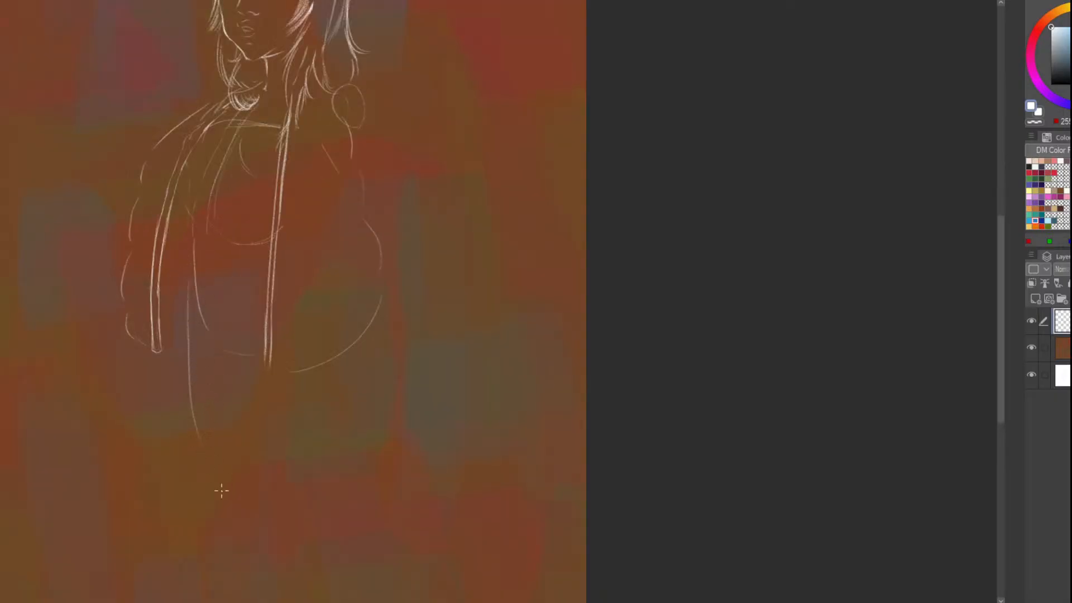
key("ctrl+z")
key("ctrl+z")
scroll(224, 231, "down", 3)
scroll(191, 67, "up", 4)
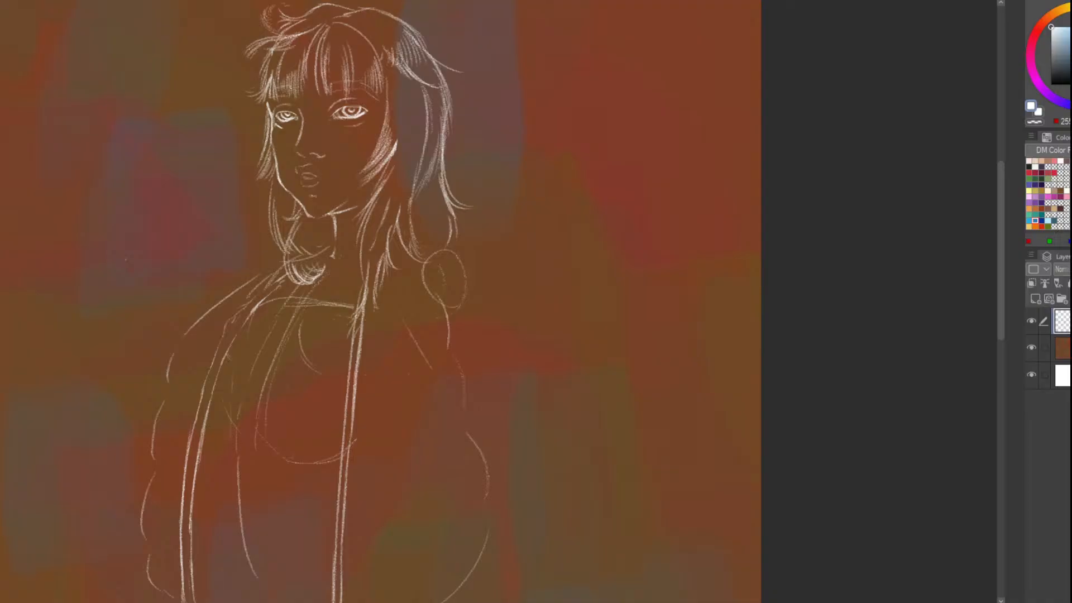
Sketch a short slanted pocket opening on the lower near side of the jacket
scroll(444, 176, "down", 8)
scroll(360, 287, "up", 4)
left_click_drag(513, 113, 484, 154)
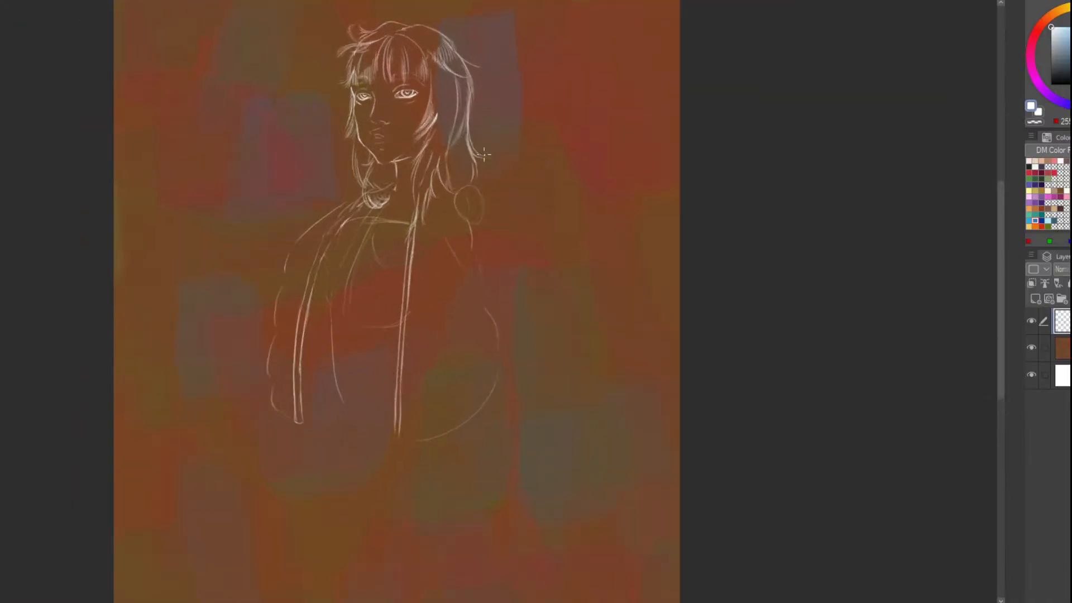
scroll(501, 119, "up", 4)
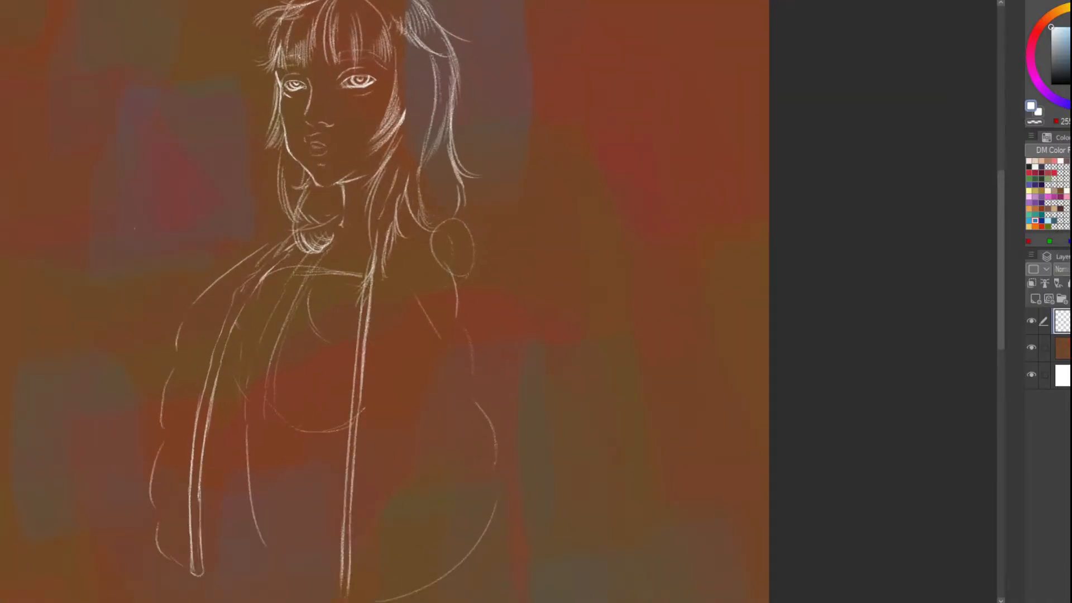
scroll(352, 365, "down", 5)
scroll(352, 366, "up", 4)
scroll(359, 343, "up", 5)
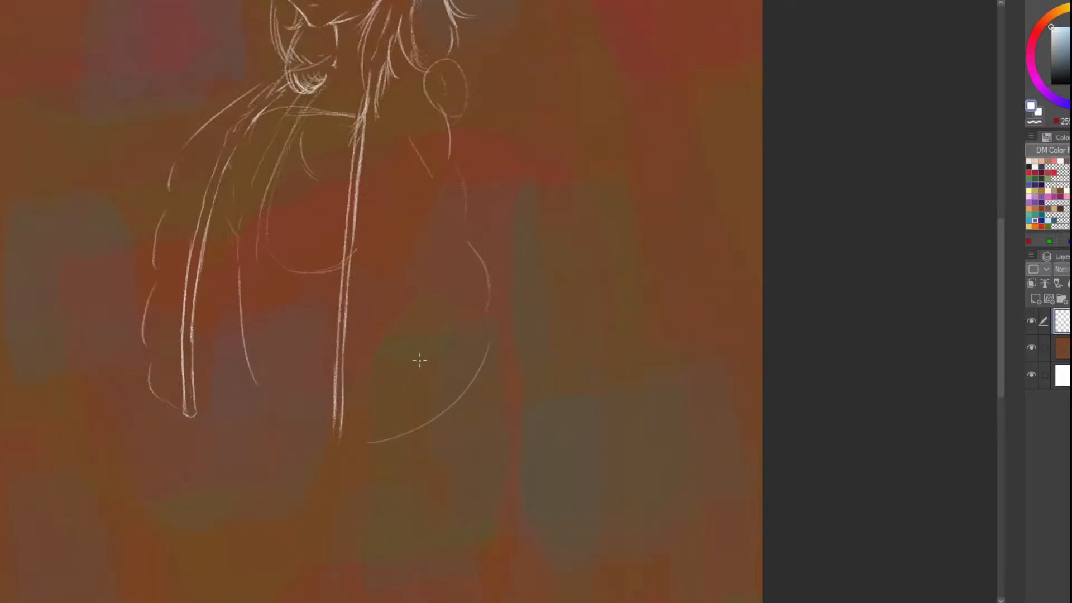
mouse_move(406, 324)
left_mouse_down()
mouse_move(440, 359)
mouse_move(467, 370)
mouse_move(459, 353)
mouse_move(472, 370)
mouse_move(462, 352)
left_mouse_up()
scroll(415, 324, "down", 2)
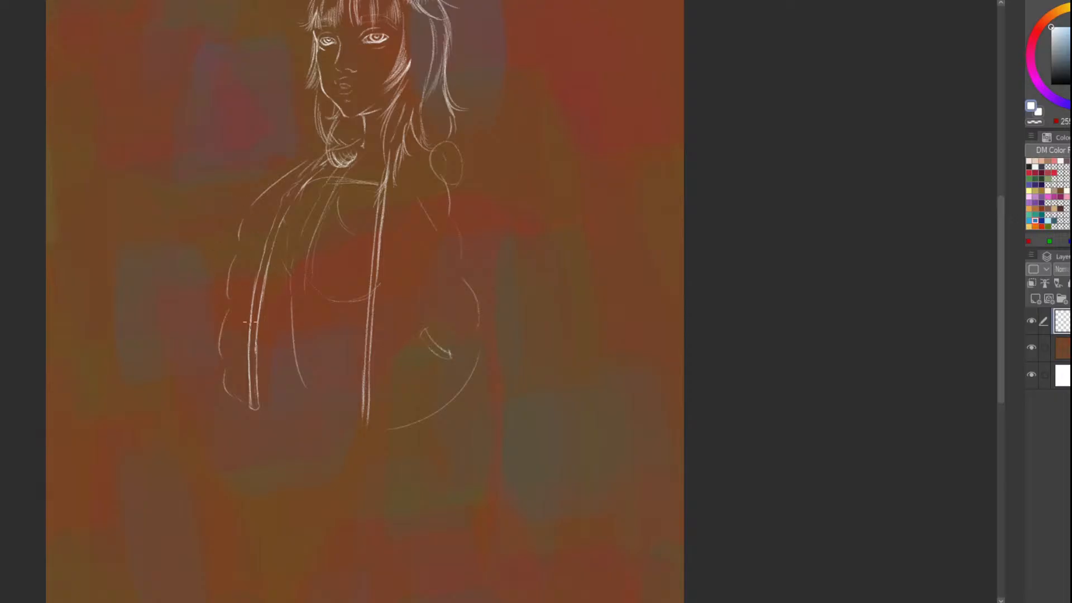
scroll(250, 323, "up", 2)
scroll(238, 221, "down", 3)
scroll(359, 337, "down", 2)
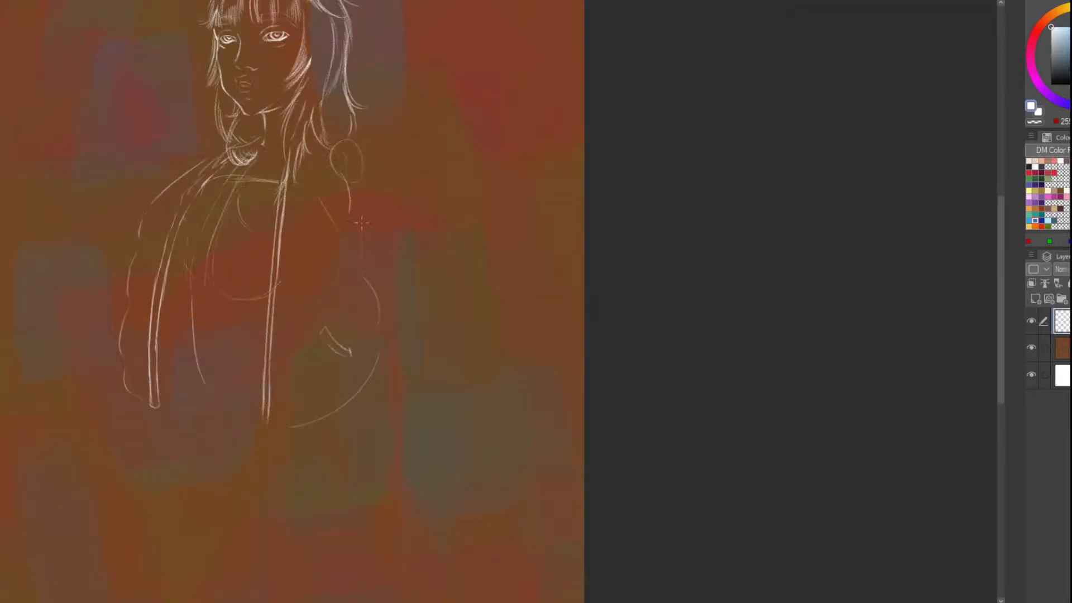
Sketch a raised, rounded arc above the far shoulder, running from the neck outward
scroll(375, 338, "up", 2)
scroll(360, 423, "down", 2)
scroll(179, 103, "up", 2)
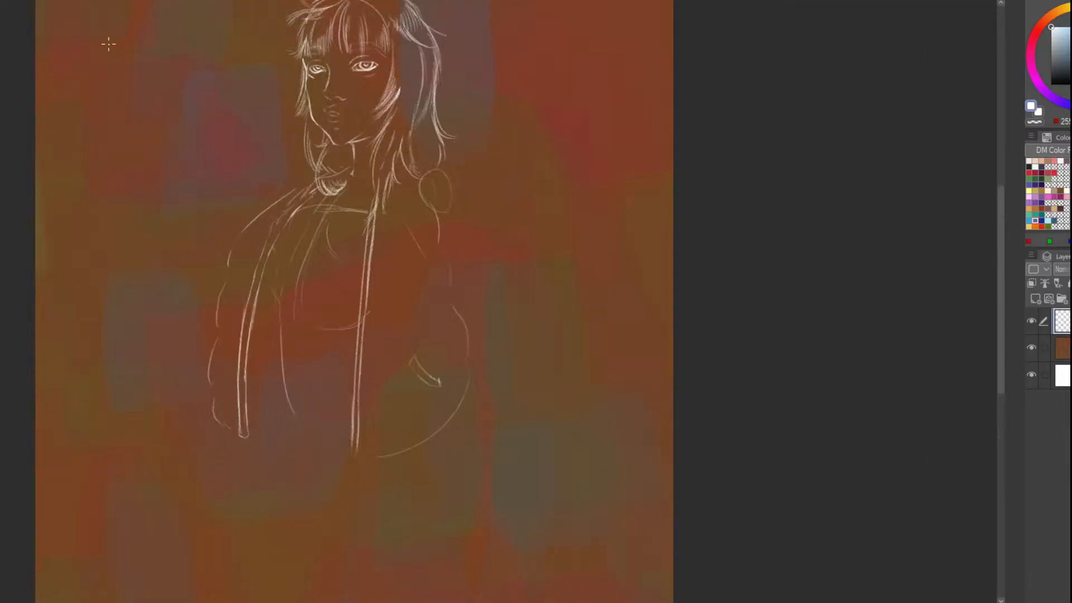
scroll(267, 113, "up", 1)
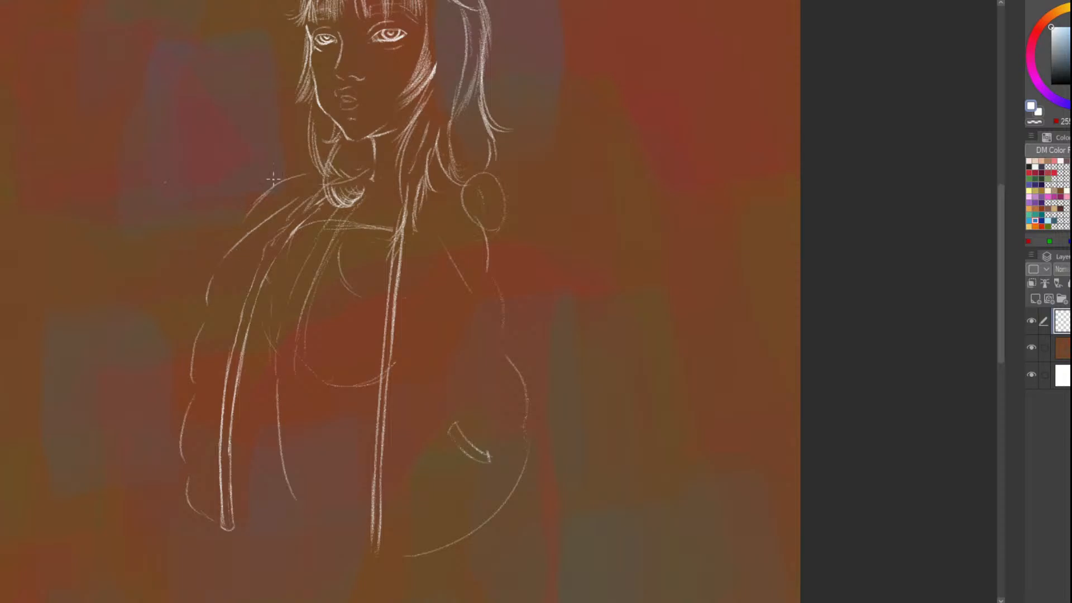
key("ctrl+z")
mouse_move(316, 172)
left_mouse_down()
mouse_move(298, 173)
mouse_move(245, 228)
left_mouse_up()
scroll(285, 179, "down", 1)
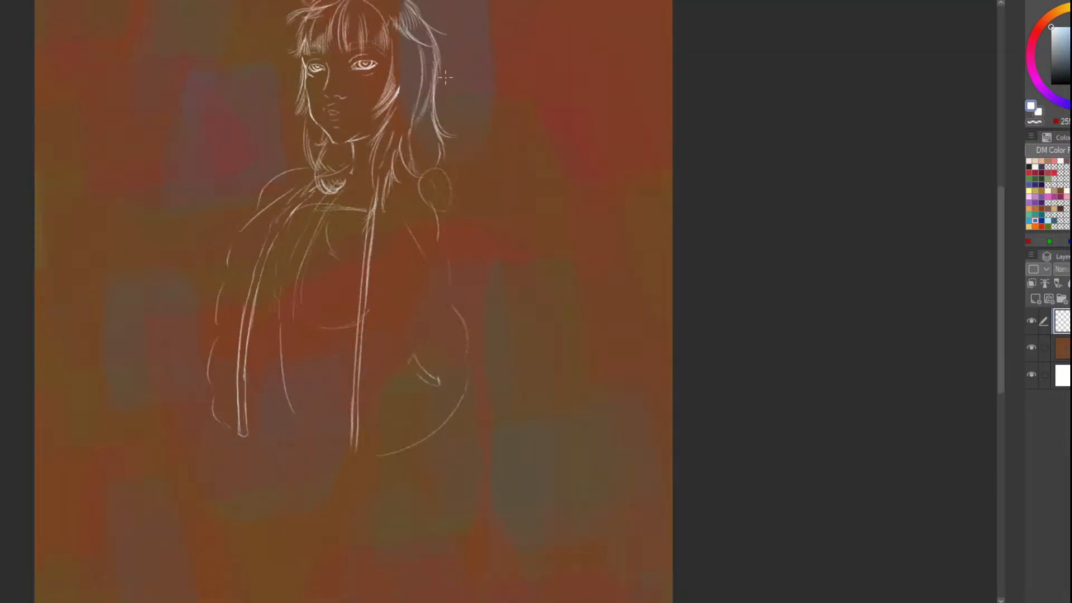
Sketch a rounded arc over the near shoulder starting below the hair, and erase the shoulder circle beneath it
scroll(497, 190, "up", 2)
scroll(346, 145, "down", 1)
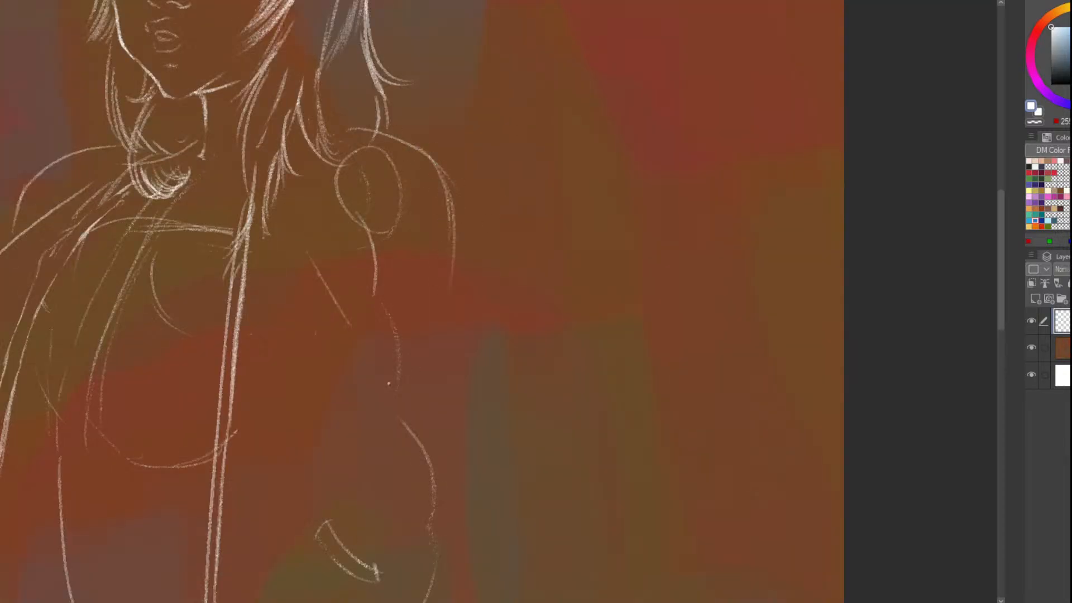
scroll(184, 114, "down", 1)
scroll(275, 149, "up", 1)
key("e")
left_click_drag(415, 296, 415, 240)
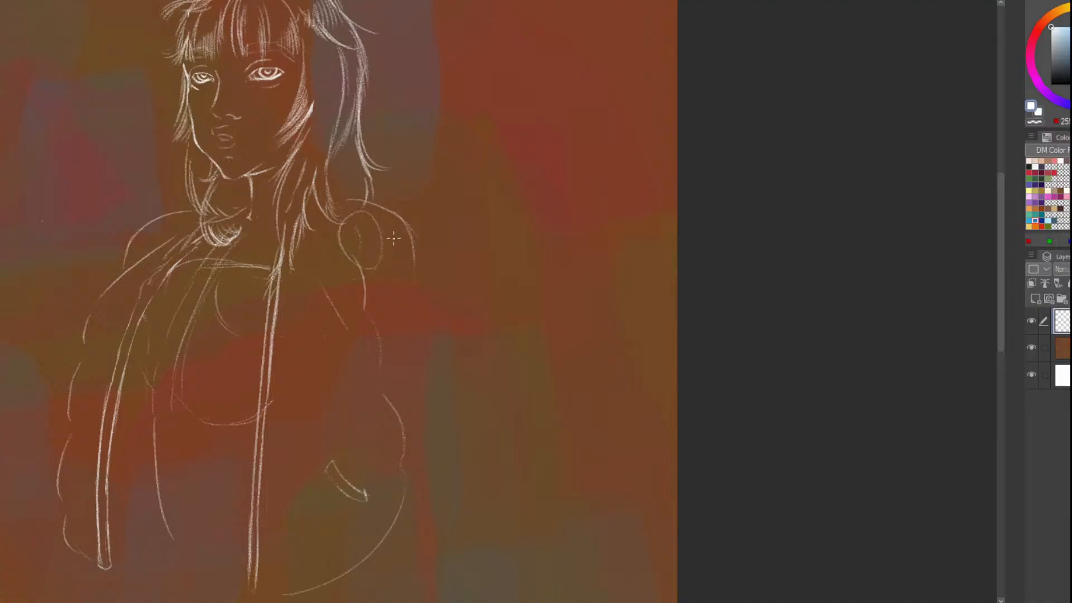
mouse_move(357, 218)
left_mouse_down()
mouse_move(377, 247)
mouse_move(356, 236)
mouse_move(363, 271)
mouse_move(364, 221)
mouse_move(371, 269)
mouse_move(404, 291)
left_mouse_up()
scroll(430, 313, "down", 1)
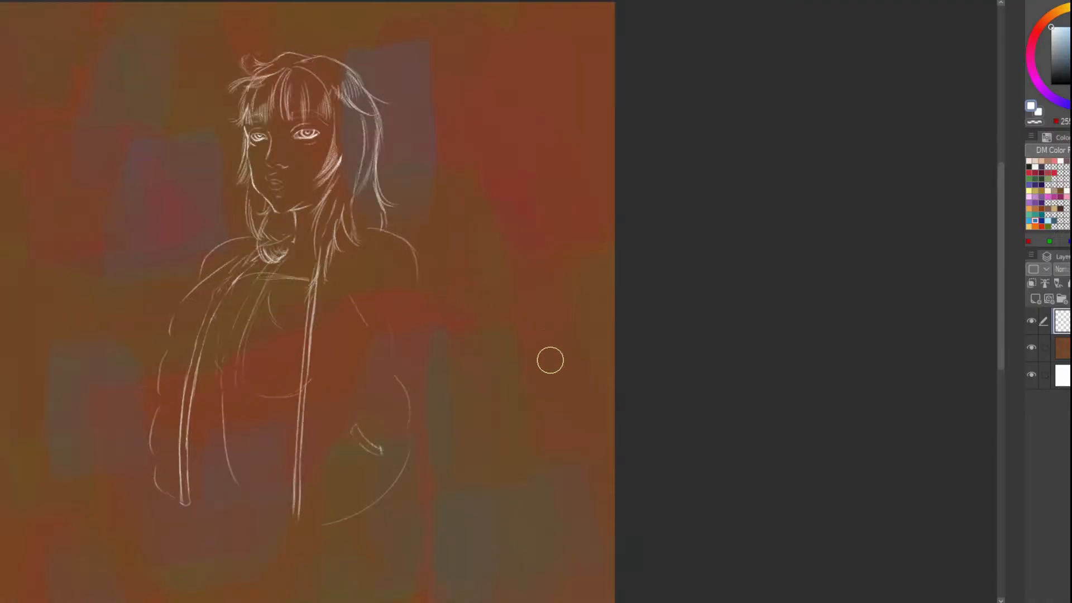
Rework the near shoulder's outer bulge as a wide curve sweeping under to meet the armpit crease
scroll(474, 368, "up", 1)
mouse_move(399, 229)
left_mouse_down()
mouse_move(376, 249)
mouse_move(353, 307)
left_mouse_up()
key("p")
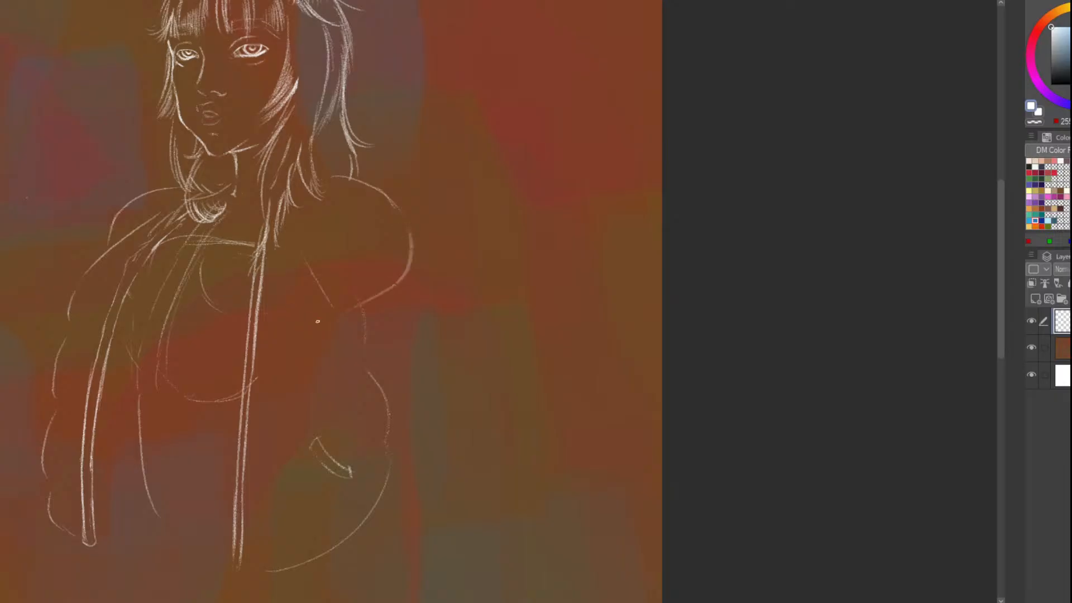
left_click_drag(311, 231, 320, 251)
key("ctrl+z")
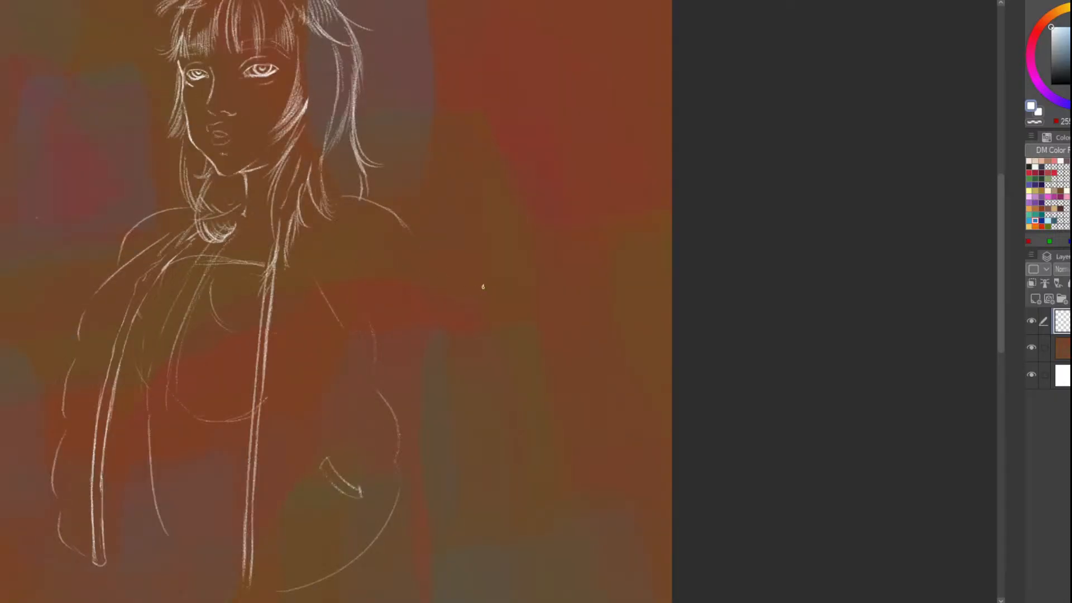
left_click_drag(423, 266, 317, 326)
scroll(321, 307, "down", 1)
scroll(342, 296, "up", 1)
key("ctrl+z")
mouse_move(429, 268)
left_mouse_down()
mouse_move(414, 312)
mouse_move(360, 328)
left_mouse_up()
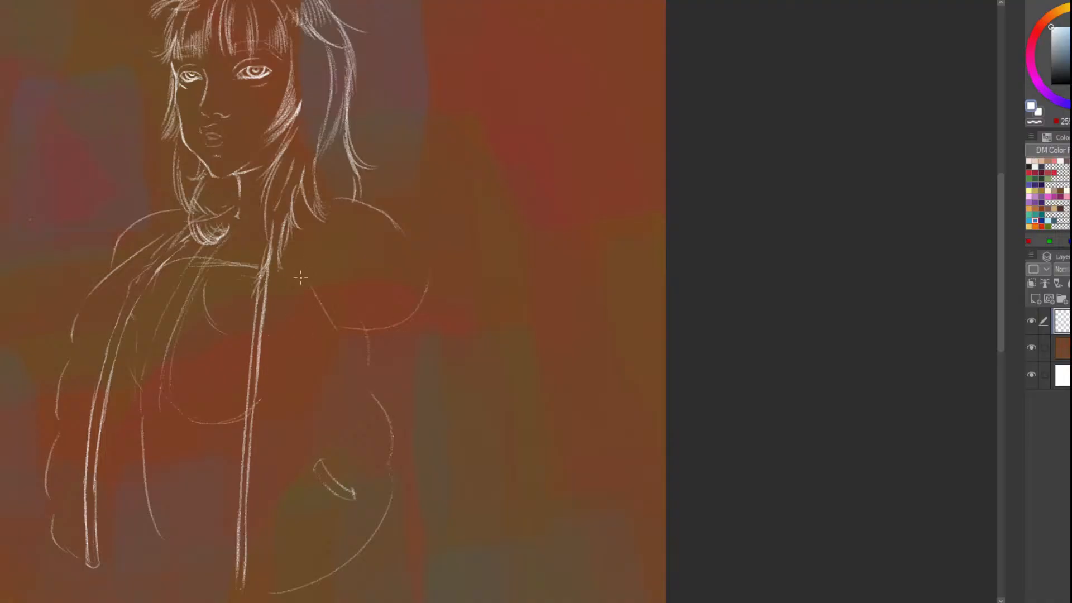
Sketch the near upper arm as a tapered block from the shoulder to the elbow, with a curved lower edge
left_click_drag(57, 247, 107, 252)
scroll(170, 281, "down", 2)
scroll(309, 235, "up", 2)
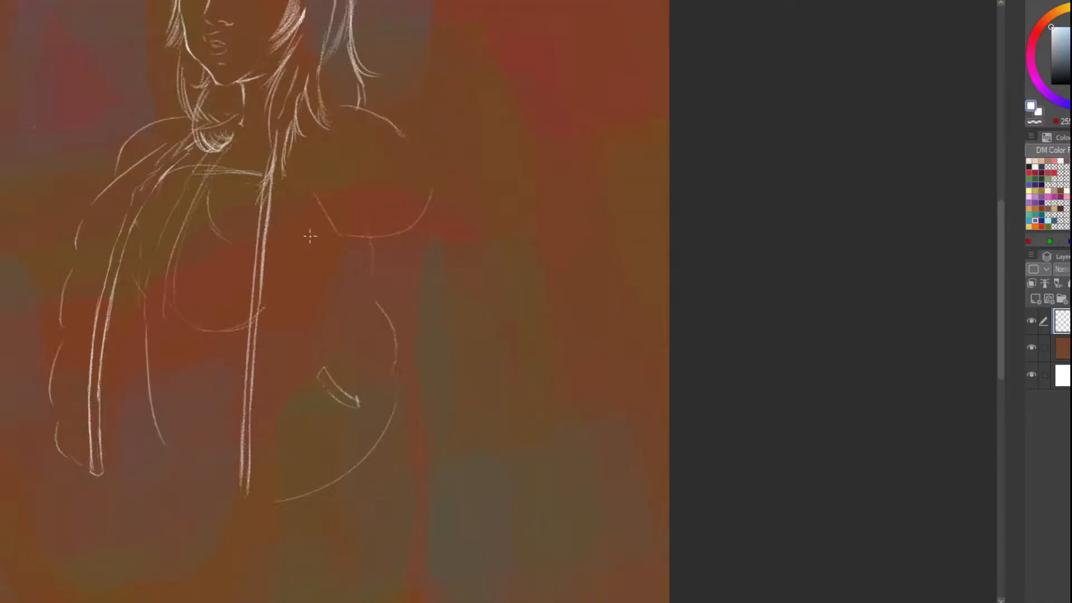
scroll(309, 234, "down", 2)
scroll(337, 350, "up", 2)
scroll(368, 469, "down", 2)
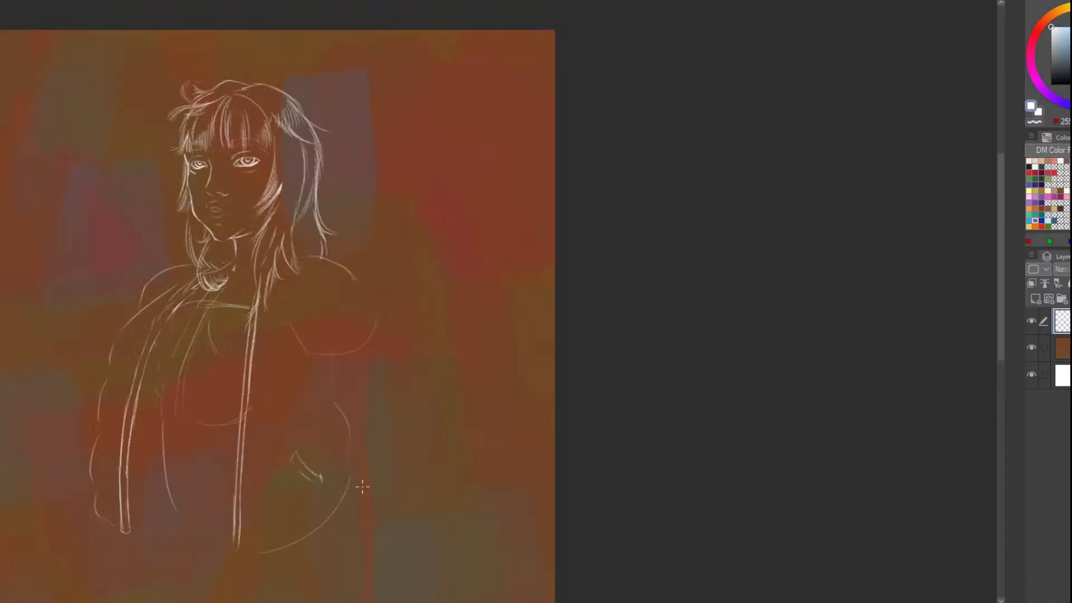
scroll(313, 328, "up", 2)
mouse_move(395, 381)
left_mouse_down()
mouse_move(320, 389)
mouse_move(278, 284)
left_mouse_up()
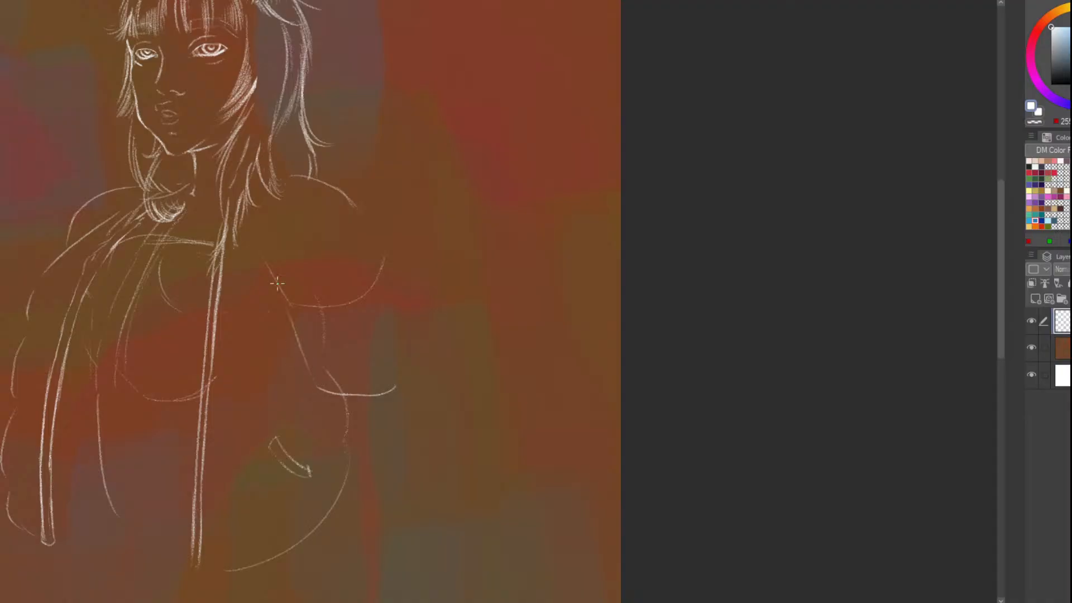
key("ctrl+z")
left_click_drag(321, 389, 290, 301)
mouse_move(395, 385)
left_mouse_down()
mouse_move(351, 236)
mouse_move(260, 236)
left_mouse_up()
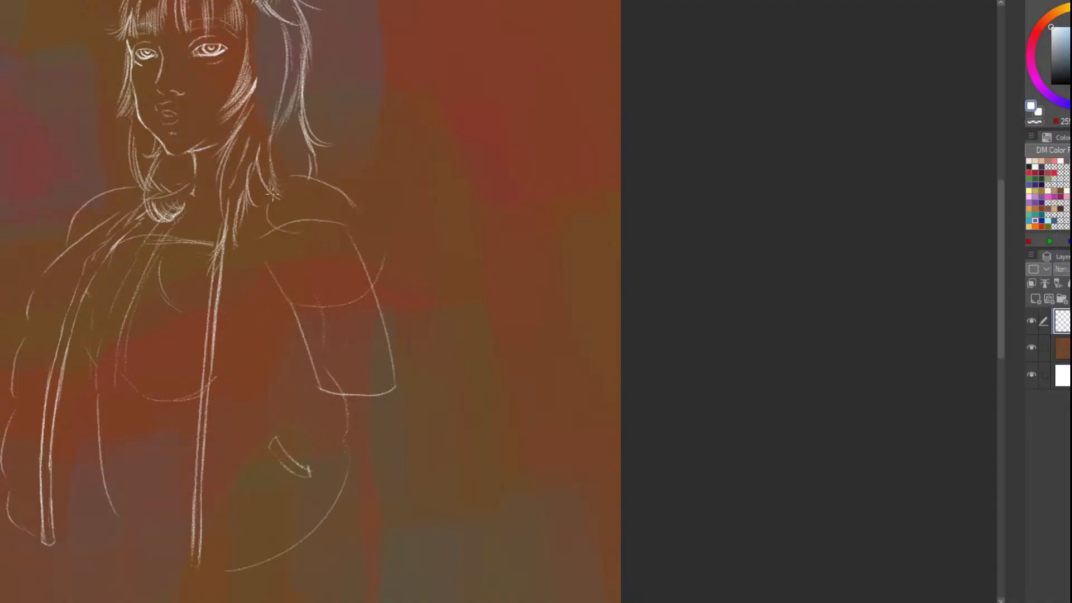
Rough in the elbow joint below the upper arm, undo the trial forearm strokes, and erase the pocket opening
scroll(273, 193, "down", 3)
scroll(349, 318, "up", 2)
mouse_move(350, 319)
left_mouse_down()
mouse_move(298, 266)
mouse_move(267, 362)
left_mouse_up()
left_click_drag(278, 309, 264, 369)
key("ctrl+z")
key("ctrl+z")
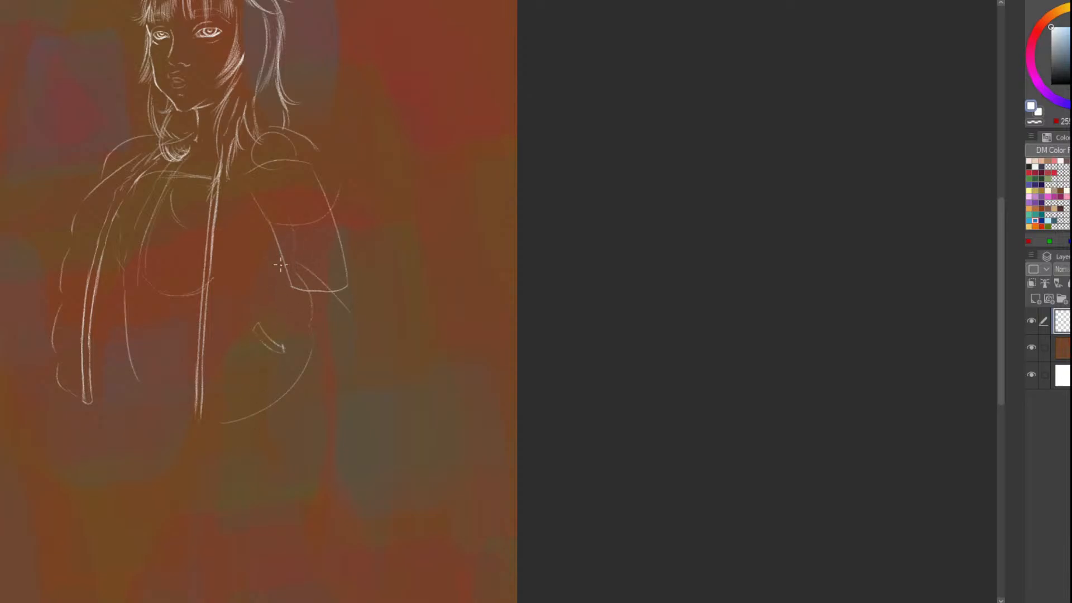
key("e")
mouse_move(254, 328)
left_mouse_down()
mouse_move(290, 332)
mouse_move(277, 347)
left_mouse_up()
key("p")
Sketch the bent near forearm as a tapered block from the elbow toward the hem, closed at the wrist
left_click_drag(294, 268, 225, 393)
key("ctrl+z")
left_click_drag(351, 320, 258, 417)
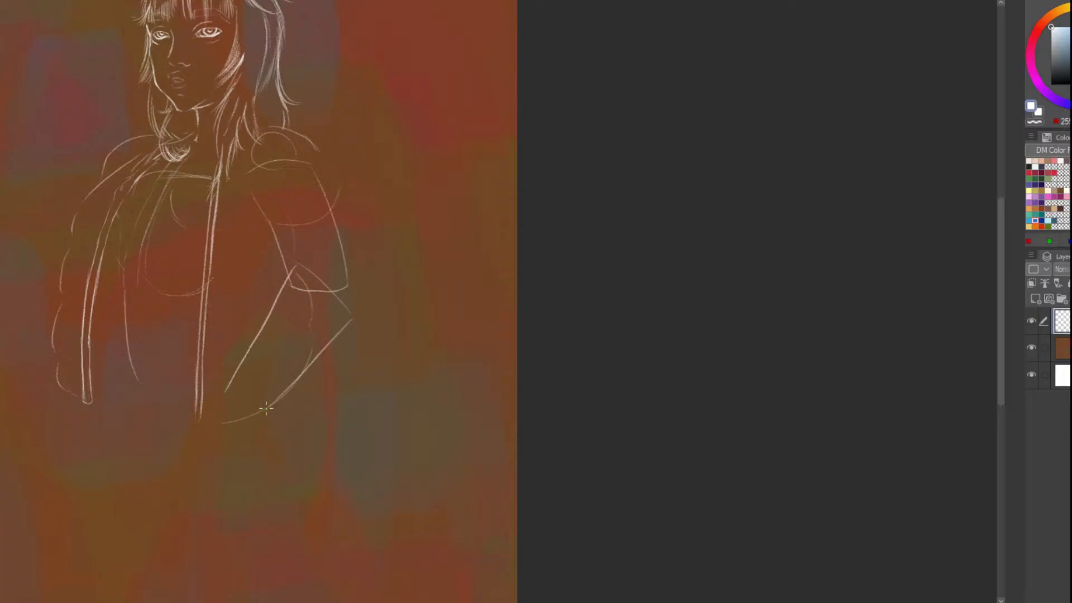
scroll(266, 307, "down", 2)
scroll(168, 204, "up", 2)
scroll(181, 321, "down", 1)
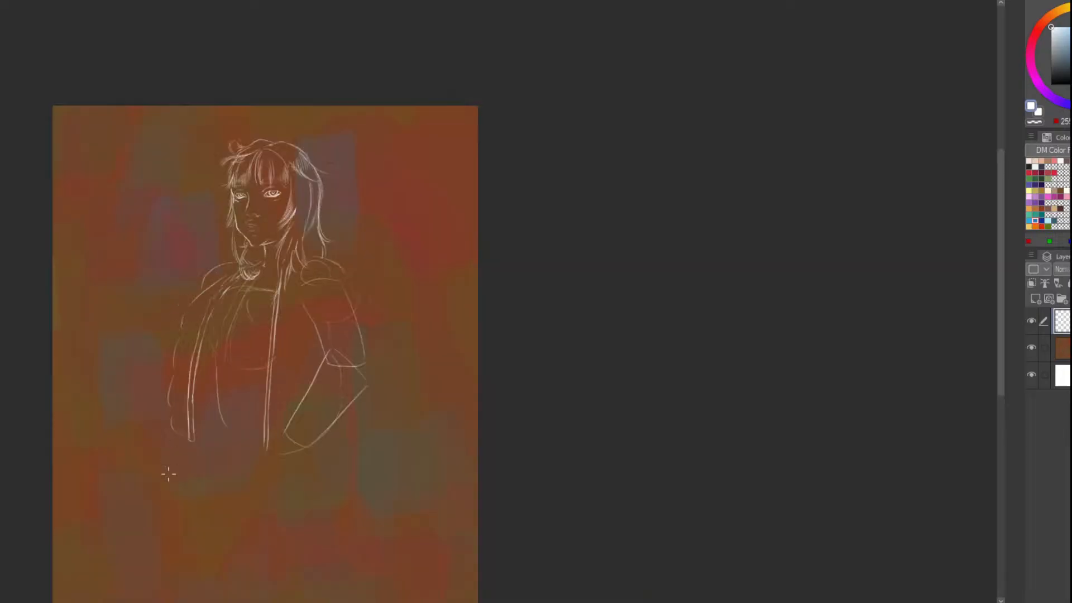
scroll(169, 457, "up", 1)
scroll(240, 216, "down", 1)
Draw a cigarette in the mouth with repeated bold strokes slanting down from the lips past the jaw
scroll(247, 216, "up", 4)
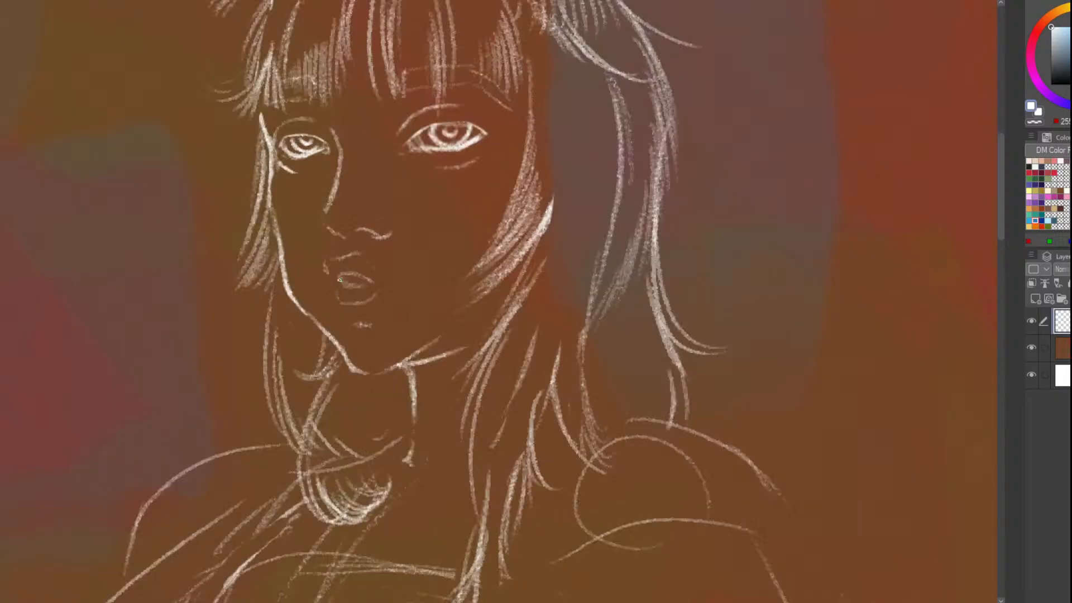
key("ctrl+z")
left_click_drag(342, 276, 283, 350)
left_click_drag(342, 274, 277, 356)
left_click_drag(341, 276, 263, 370)
left_click_drag(332, 291, 251, 378)
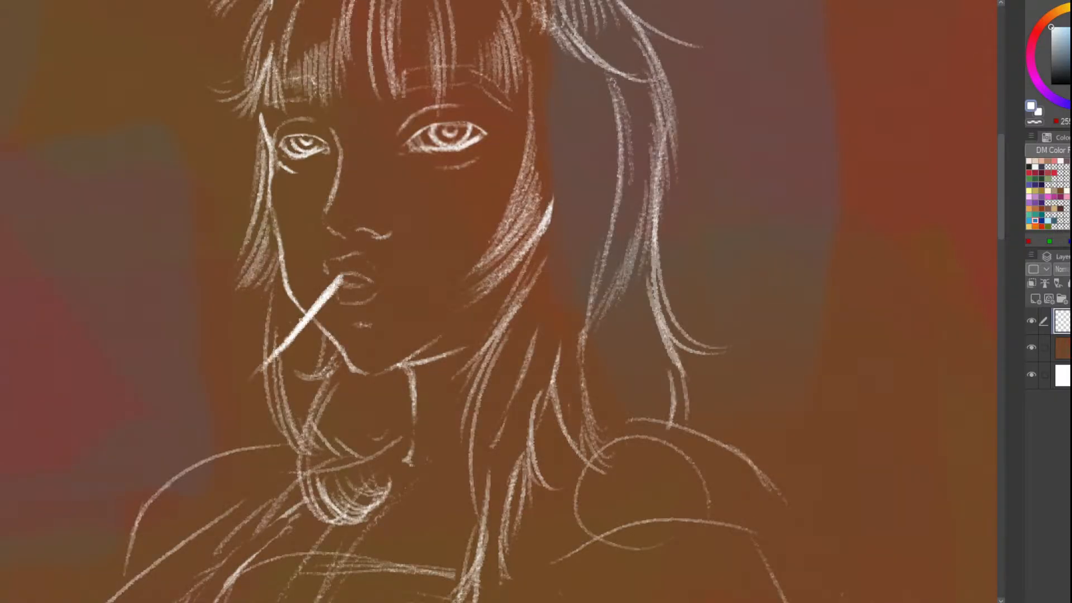
left_click_drag(285, 340, 246, 384)
scroll(362, 61, "down", 3)
scroll(362, 61, "down", 2)
scroll(337, 284, "up", 2)
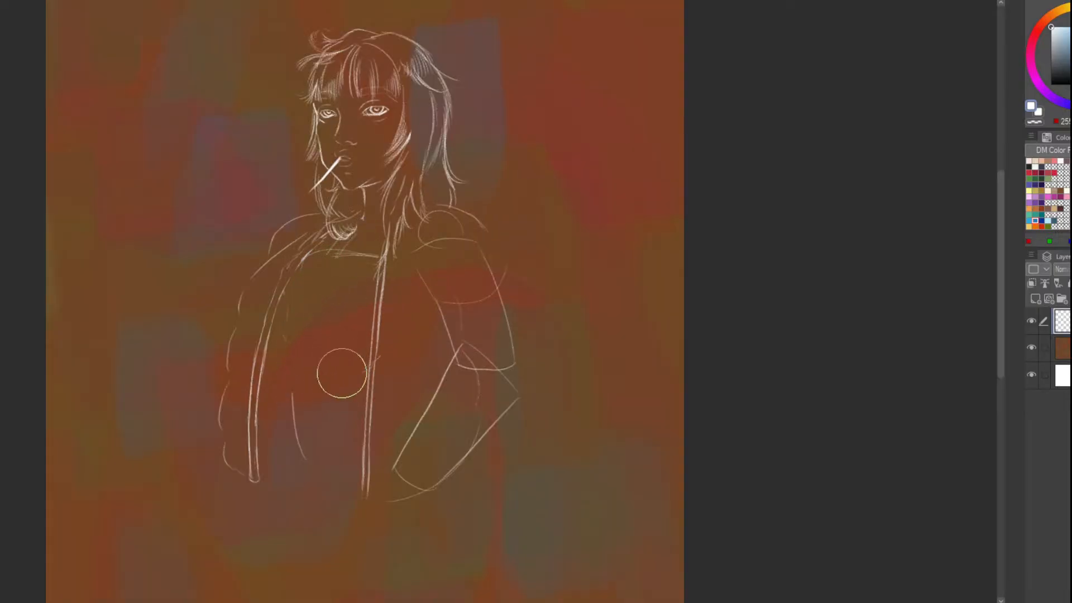
Sketch the shirt's side contour with fold strokes and its curved hem inside the open jacket
scroll(311, 354, "down", 1)
scroll(310, 354, "up", 1)
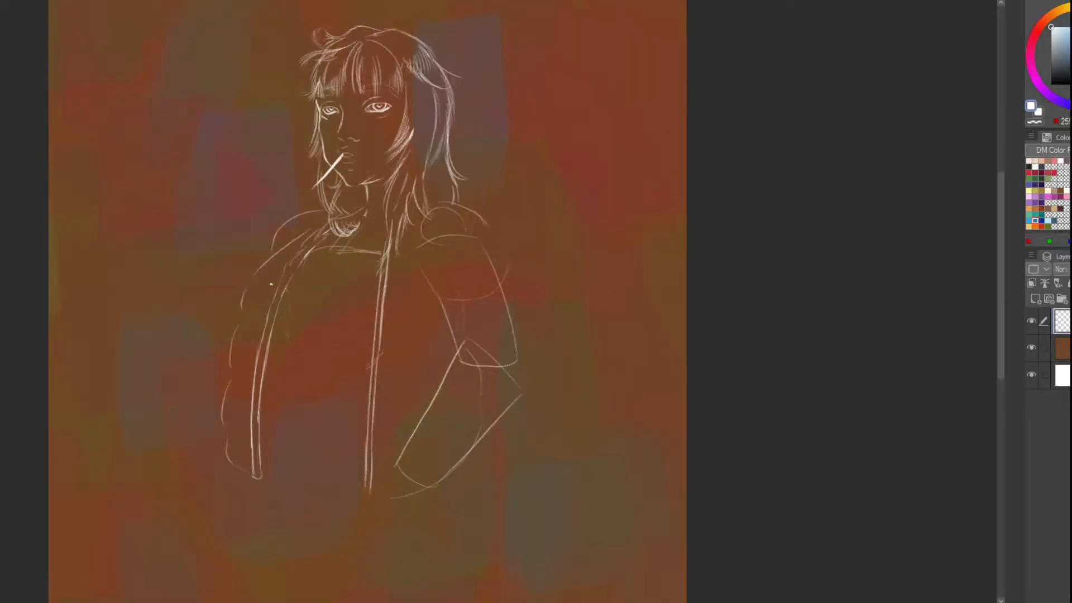
left_click_drag(292, 338, 297, 381)
key("ctrl+z")
left_click_drag(341, 467, 296, 471)
scroll(287, 412, "up", 2)
key("ctrl+z")
mouse_move(388, 471)
left_mouse_down()
mouse_move(317, 485)
mouse_move(282, 472)
mouse_move(277, 370)
left_mouse_up()
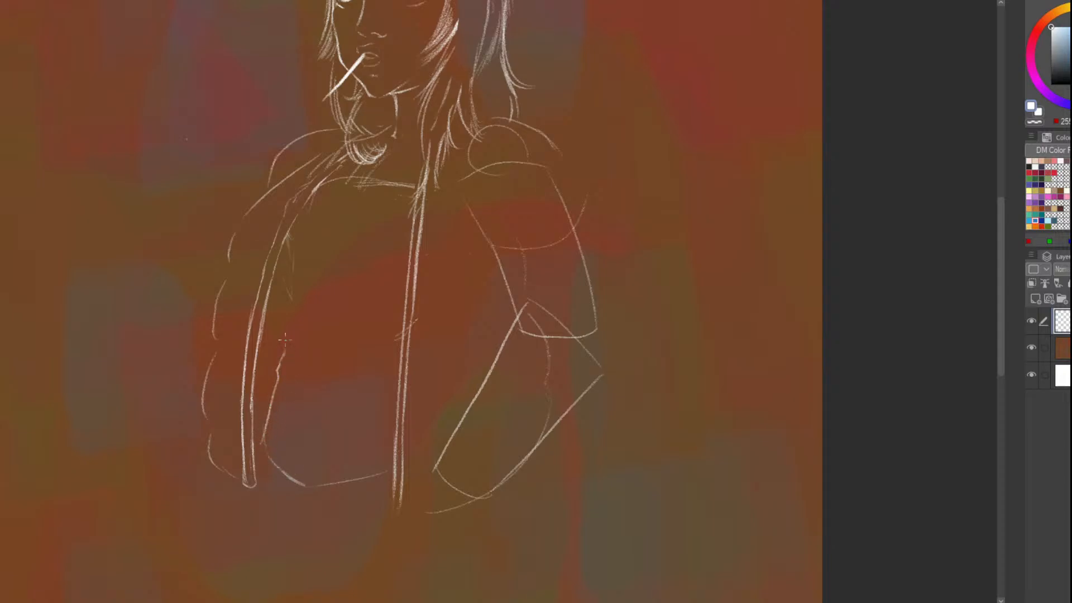
scroll(282, 312, "down", 1)
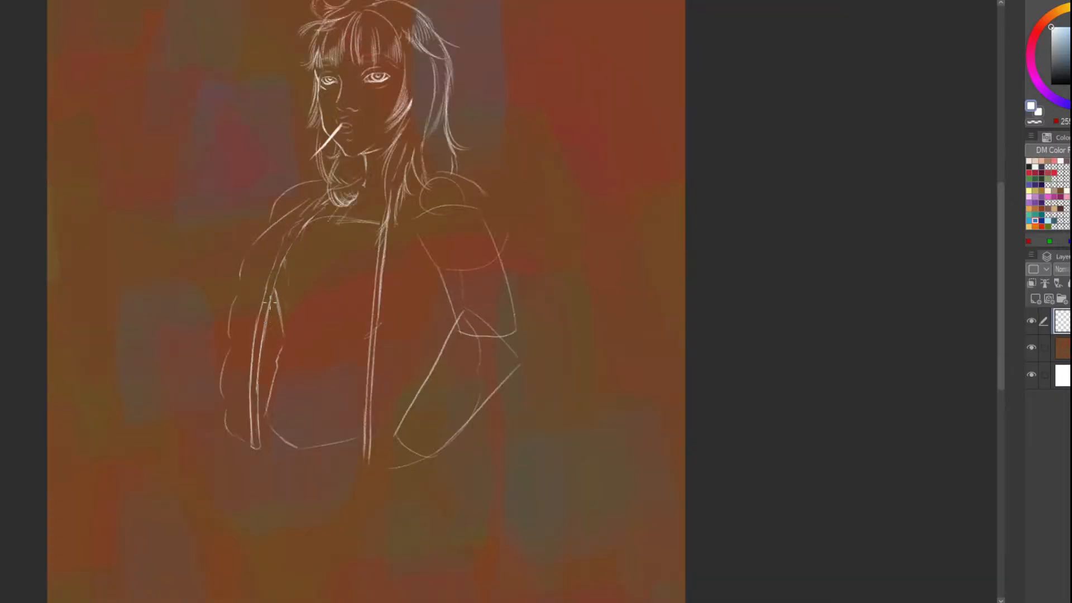
scroll(278, 292, "up", 1)
left_click_drag(277, 292, 282, 337)
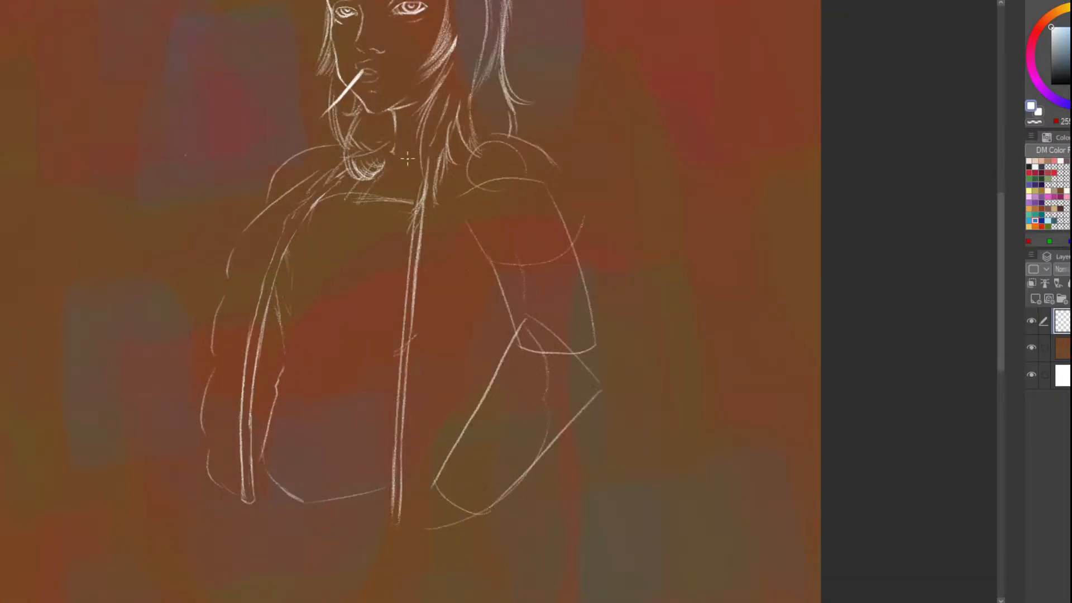
mouse_move(428, 174)
left_mouse_down()
mouse_move(368, 200)
mouse_move(345, 193)
left_mouse_up()
scroll(333, 240, "down", 1)
scroll(383, 179, "up", 1)
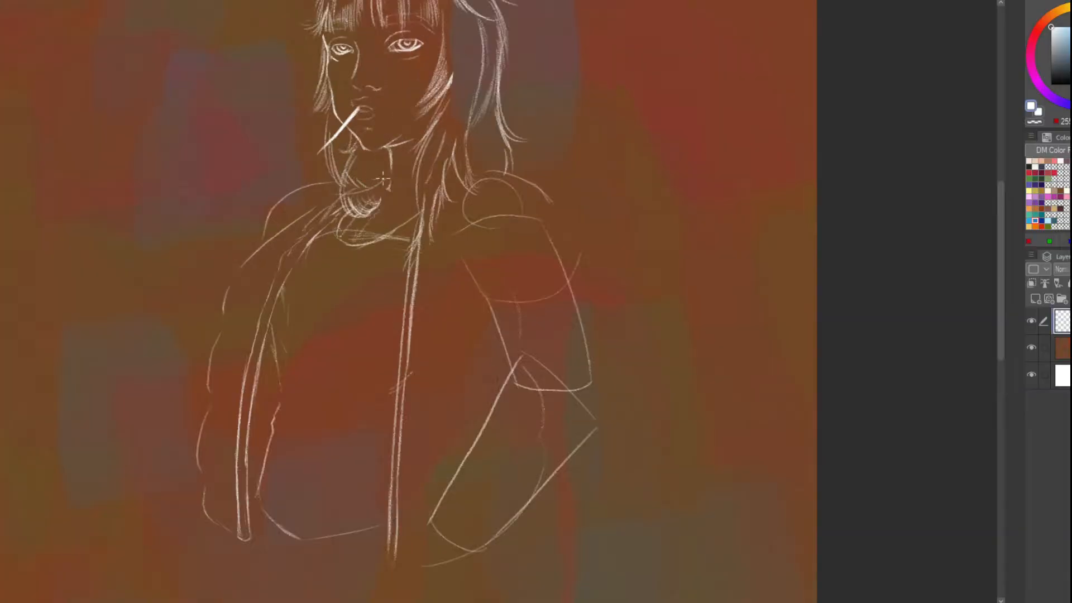
key("ctrl+z")
key("ctrl+z")
key("ctrl+z")
key("ctrl+z")
key("ctrl+z")
key("ctrl+z")
left_click_drag(411, 236, 349, 258)
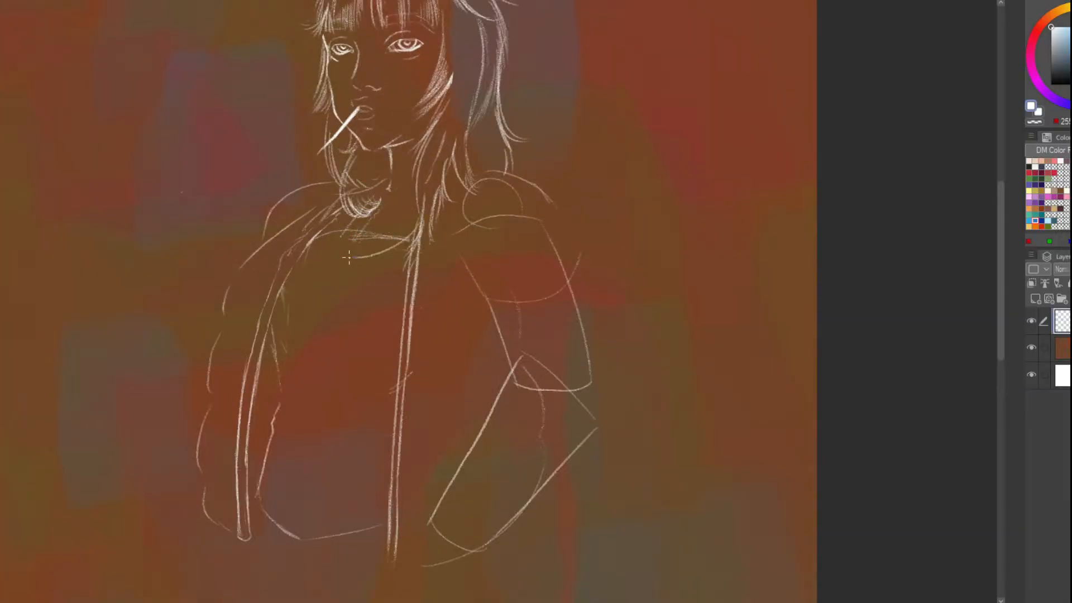
key("ctrl+z")
left_click_drag(412, 237, 349, 257)
key("ctrl+z")
left_click_drag(411, 238, 317, 235)
key("ctrl+z")
mouse_move(421, 210)
left_mouse_down()
mouse_move(341, 264)
mouse_move(320, 236)
left_mouse_up()
key("ctrl+z")
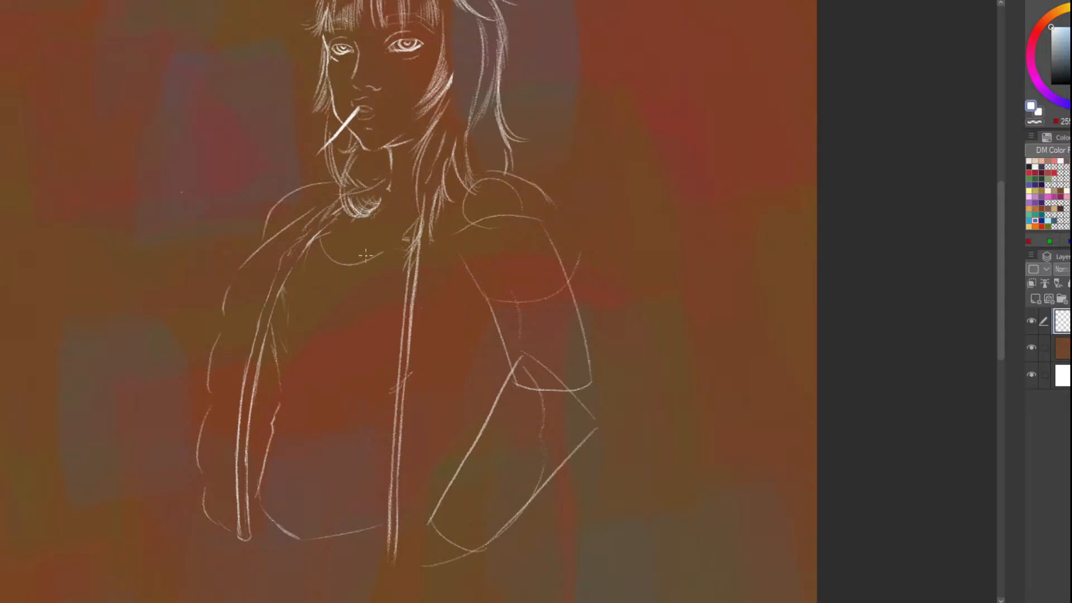
Draw a rounded neckline below the neck between the jacket edges, and add short fold strokes on the chest
mouse_move(365, 255)
left_mouse_down()
mouse_move(339, 243)
mouse_move(403, 244)
left_mouse_up()
left_click_drag(345, 223, 325, 253)
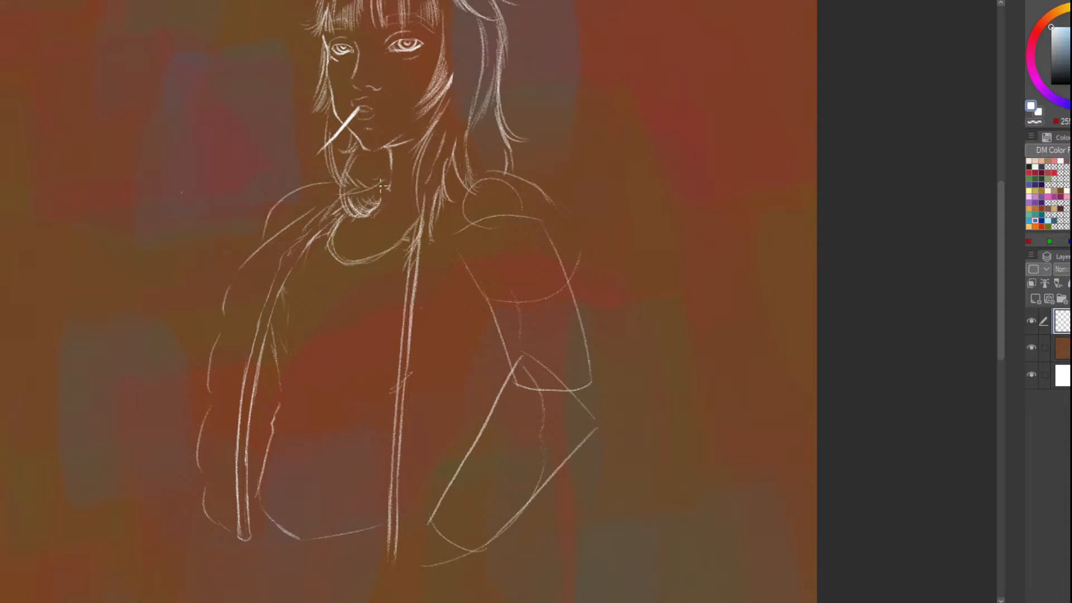
scroll(402, 168, "down", 4)
scroll(370, 231, "up", 3)
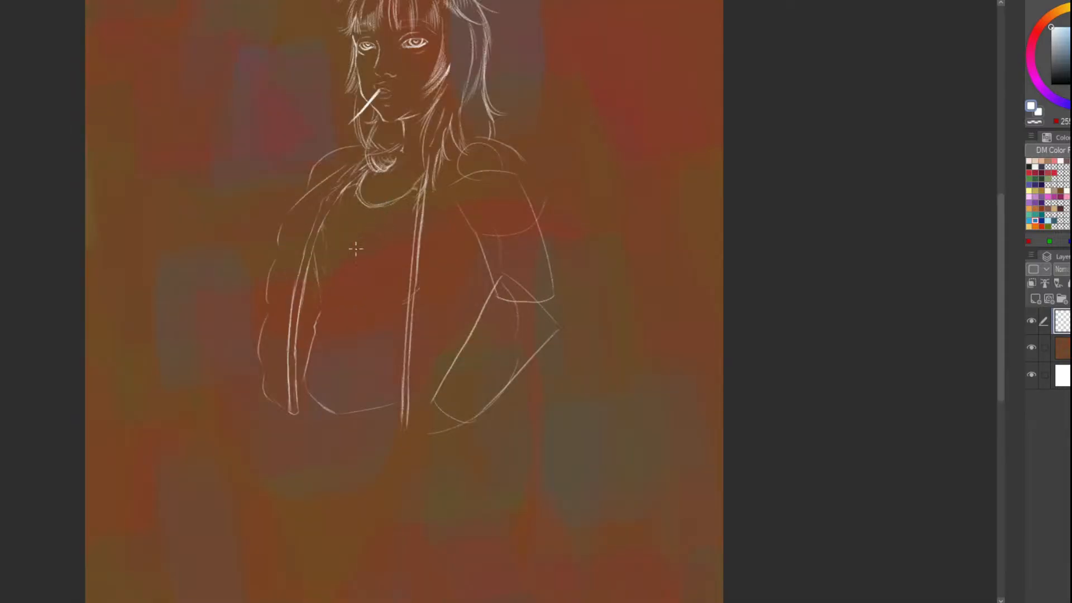
scroll(353, 226, "down", 3)
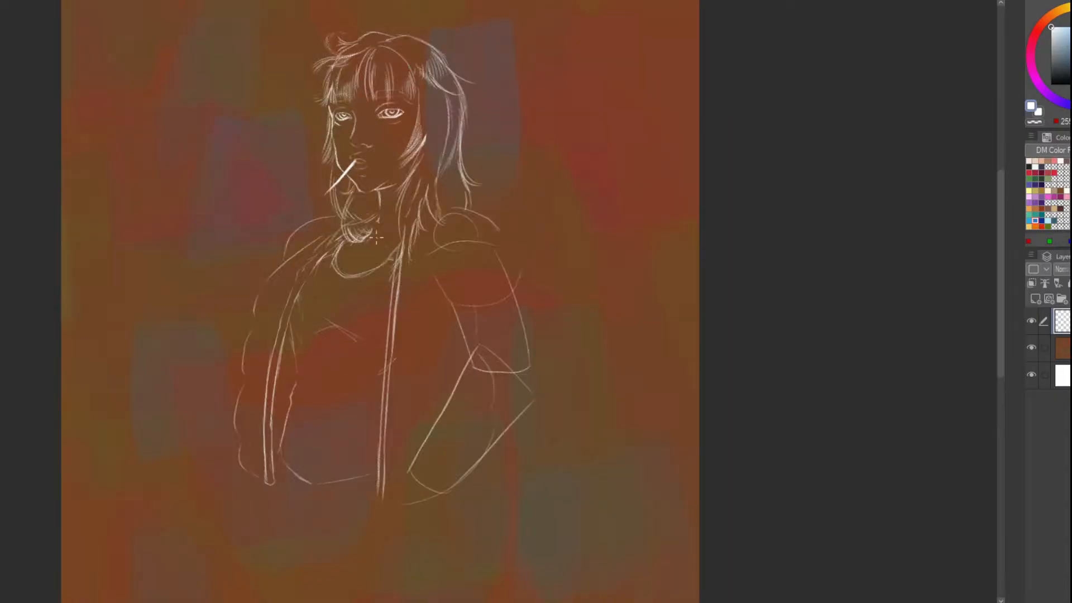
Undo the trial sleeve curve and erase the construction lines crossing the near shoulder, upper arm and elbow
scroll(483, 244, "up", 4)
left_click_drag(463, 221, 507, 293)
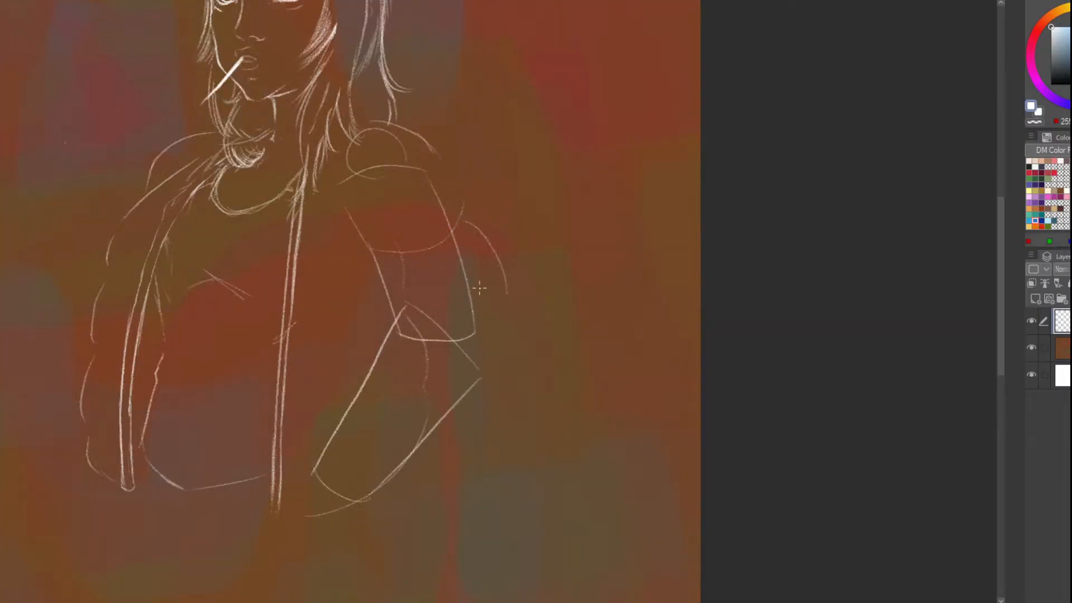
key("ctrl+z")
key("e")
key("bracketright")
key("bracketright")
mouse_move(417, 232)
left_mouse_down()
mouse_move(435, 306)
mouse_move(429, 267)
mouse_move(417, 328)
left_mouse_up()
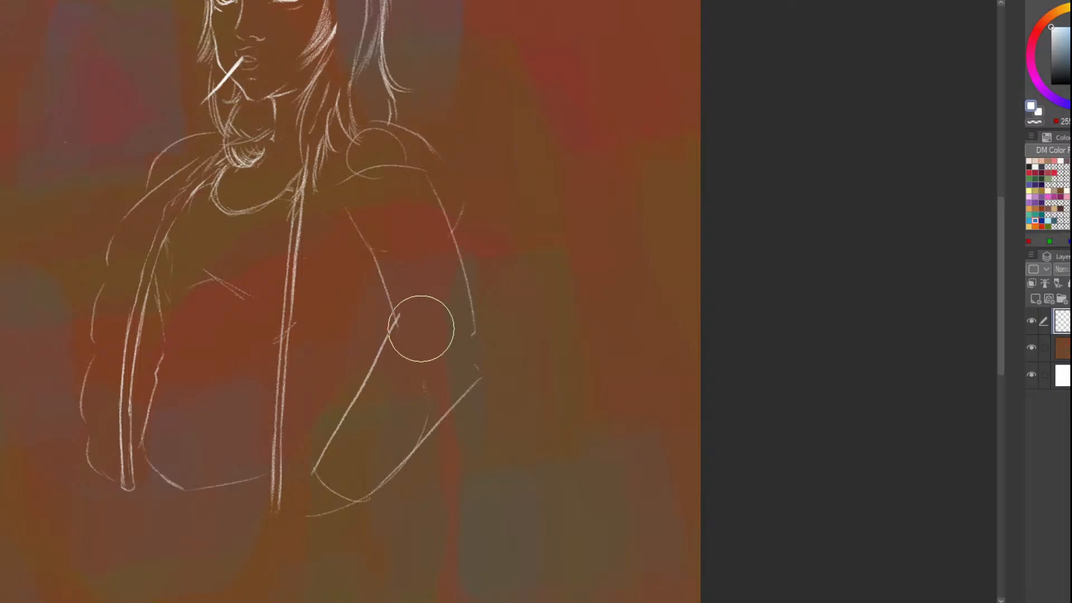
mouse_move(386, 174)
left_mouse_down()
mouse_move(383, 163)
mouse_move(398, 169)
mouse_move(370, 155)
mouse_move(357, 167)
left_mouse_up()
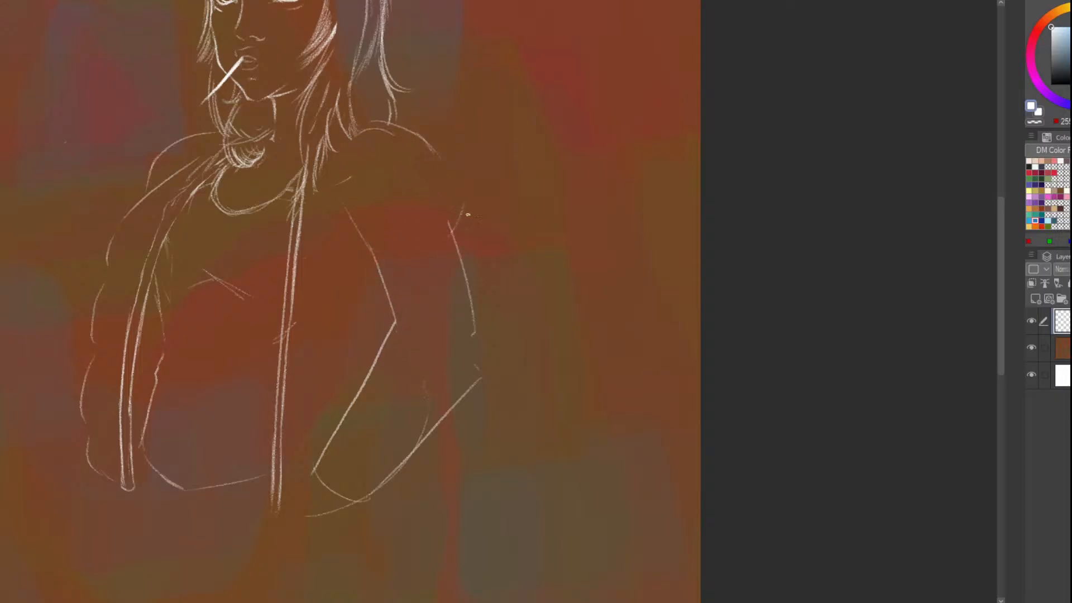
Redraw the near upper sleeve with a bulging outer curve and a rounded inner edge, and erase the leftover straight lines
left_click_drag(493, 264, 500, 299)
mouse_move(385, 337)
left_mouse_down()
mouse_move(372, 327)
mouse_move(369, 281)
left_mouse_up()
key("e")
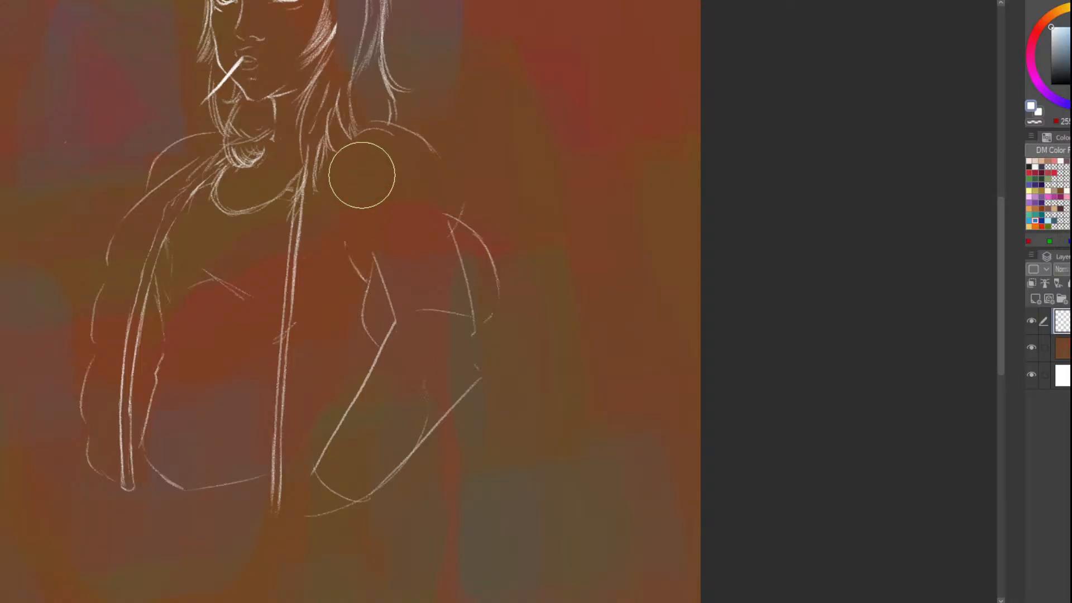
mouse_move(359, 172)
left_mouse_down()
mouse_move(396, 282)
mouse_move(441, 239)
mouse_move(495, 351)
left_mouse_up()
scroll(439, 206, "down", 1)
scroll(435, 106, "up", 1)
Sketch a puffed sleeve section around the near elbow, arch its lower seam over the forearm, and erase the old elbow lines
key("p")
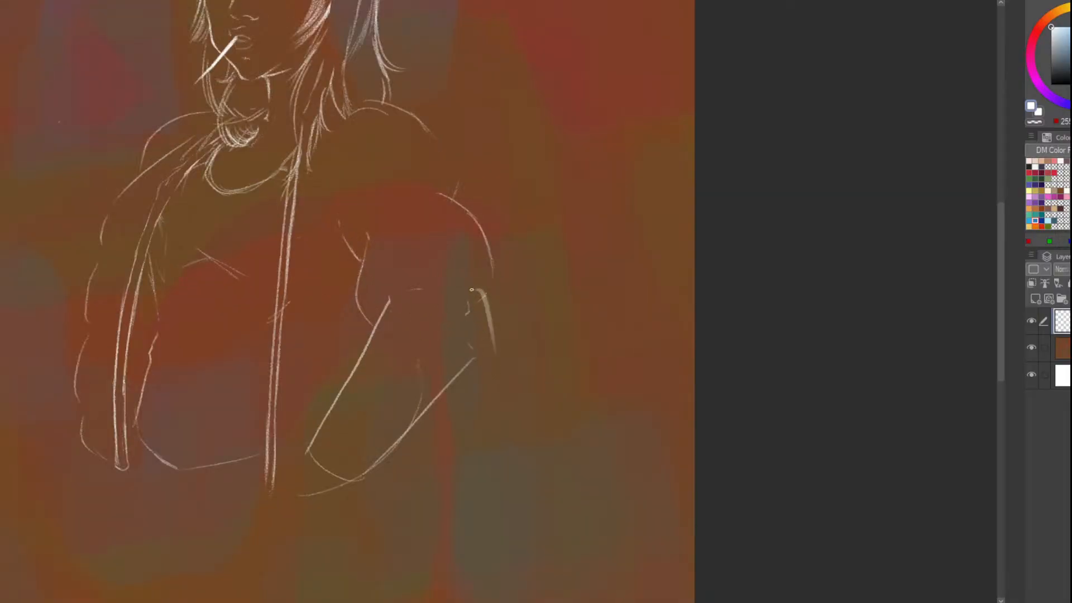
key("ctrl+z")
left_click_drag(479, 283, 494, 351)
left_click_drag(456, 394, 449, 398)
mouse_move(380, 306)
left_mouse_down()
mouse_move(343, 363)
mouse_move(366, 357)
mouse_move(430, 389)
left_mouse_up()
key("e")
left_click_drag(394, 298, 390, 311)
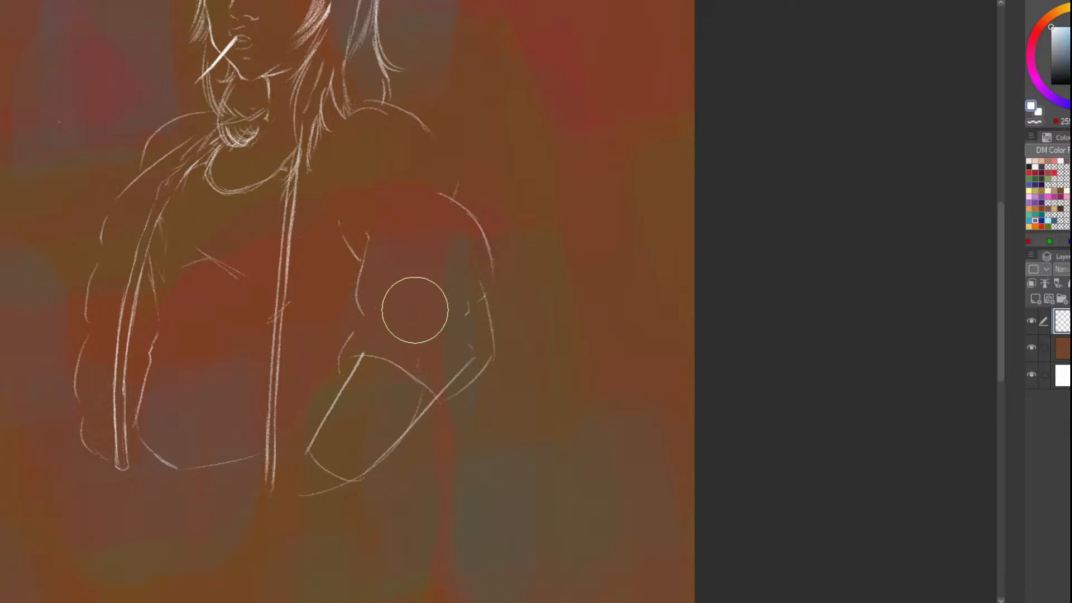
key("p")
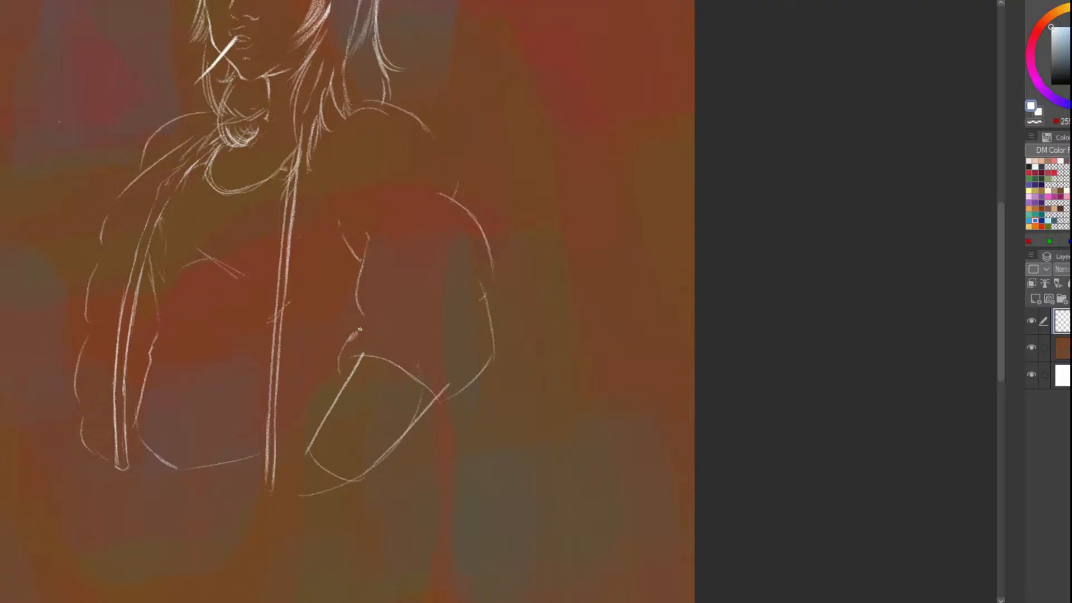
Join the elbow puff's inner edge with a slanted stroke and curve its upper seam across the sleeve
left_click_drag(355, 331, 385, 297)
key("ctrl+z")
key("ctrl+z")
left_click_drag(355, 331, 384, 297)
key("ctrl+z")
scroll(536, 259, "down", 1)
scroll(531, 253, "up", 2)
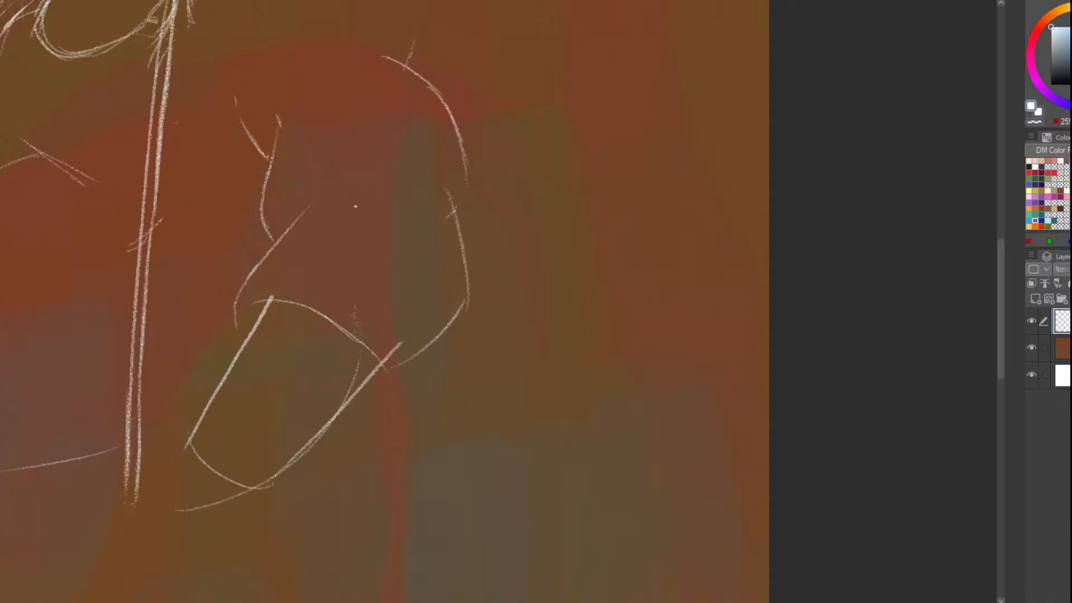
scroll(355, 206, "up", 2)
left_click_drag(288, 226, 455, 221)
scroll(351, 234, "down", 4)
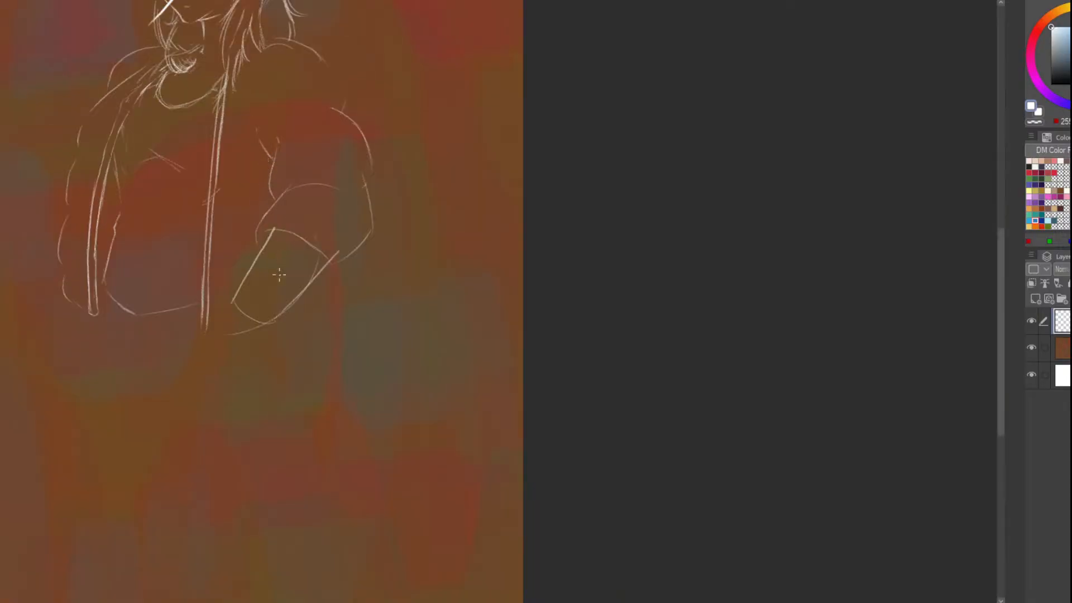
Erase the upper sleeve's inner edge and redraw it as a rounded puff with an arched top seam
scroll(335, 186, "up", 2)
key("e")
left_click_drag(334, 328, 332, 275)
key("p")
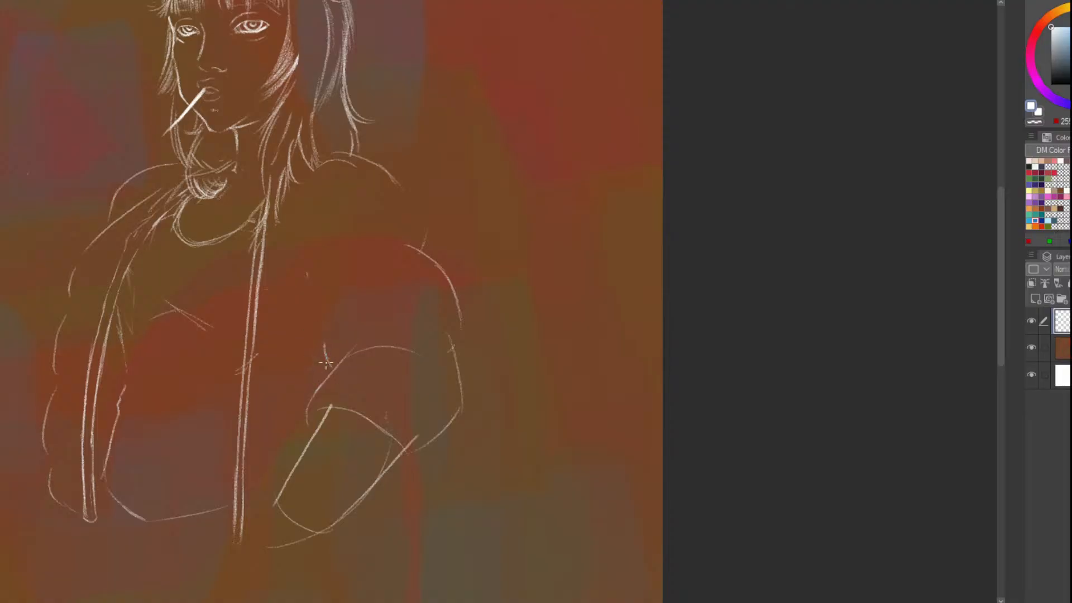
left_click_drag(331, 365, 314, 321)
mouse_move(316, 282)
left_mouse_down()
mouse_move(371, 244)
mouse_move(447, 291)
mouse_move(454, 335)
mouse_move(449, 295)
mouse_move(423, 254)
left_mouse_up()
key("e")
key("p")
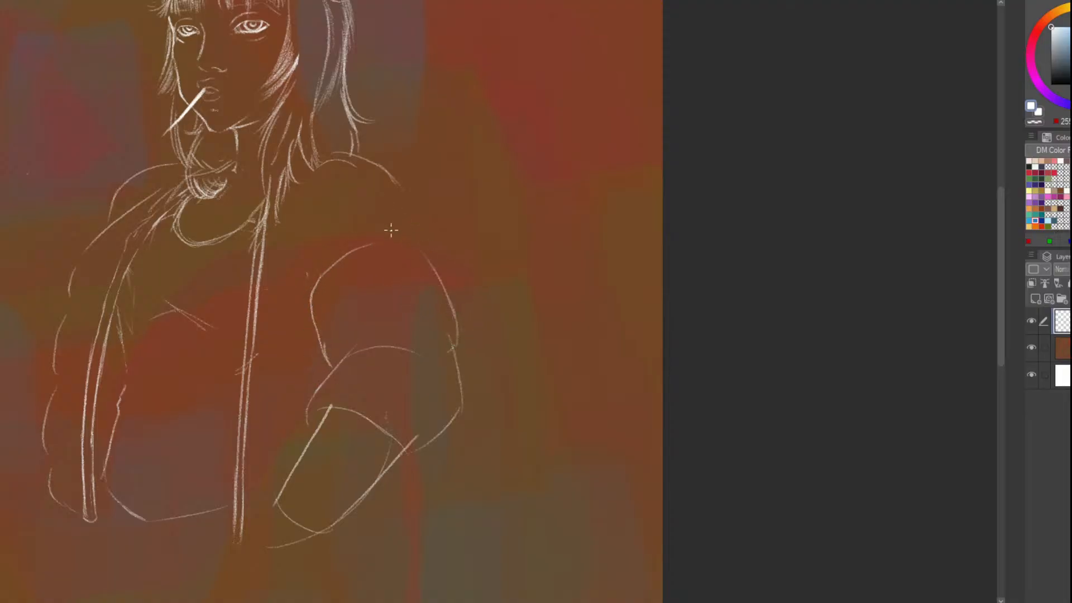
Clean up the upper puff's top corner and curve the shoulder outline down to meet its seam
key("e")
mouse_move(347, 239)
left_mouse_down()
mouse_move(314, 268)
mouse_move(396, 253)
mouse_move(338, 262)
left_mouse_up()
left_click(399, 246)
key("p")
key("ctrl+z")
left_click_drag(415, 234, 402, 191)
Draw curved quilting seams across the near jacket front between the zipper edge and the sleeve
left_click_drag(318, 346, 266, 361)
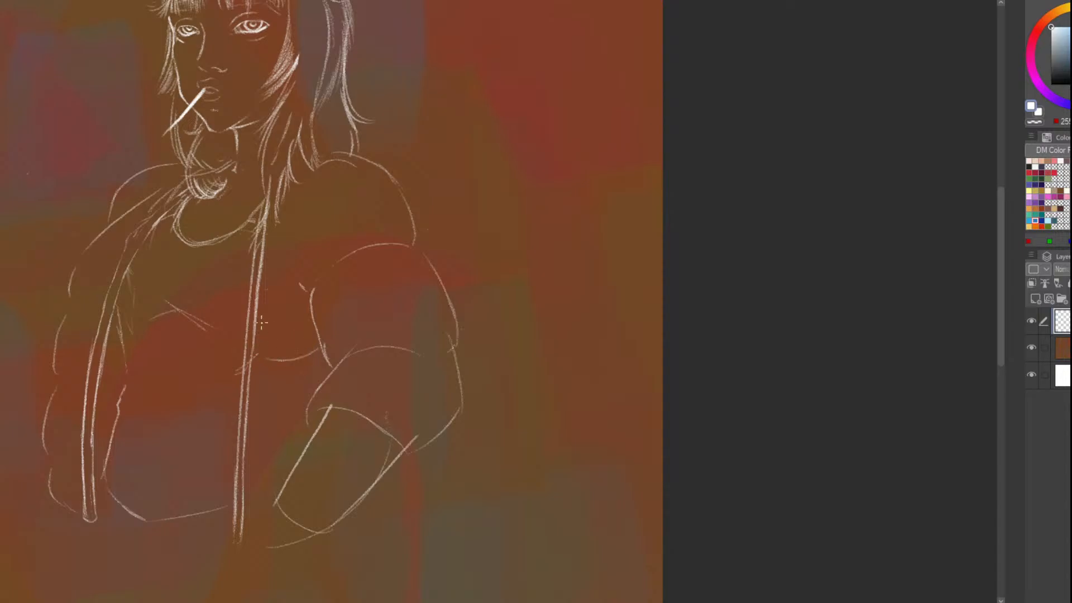
scroll(292, 425, "down", 3)
scroll(258, 249, "up", 3)
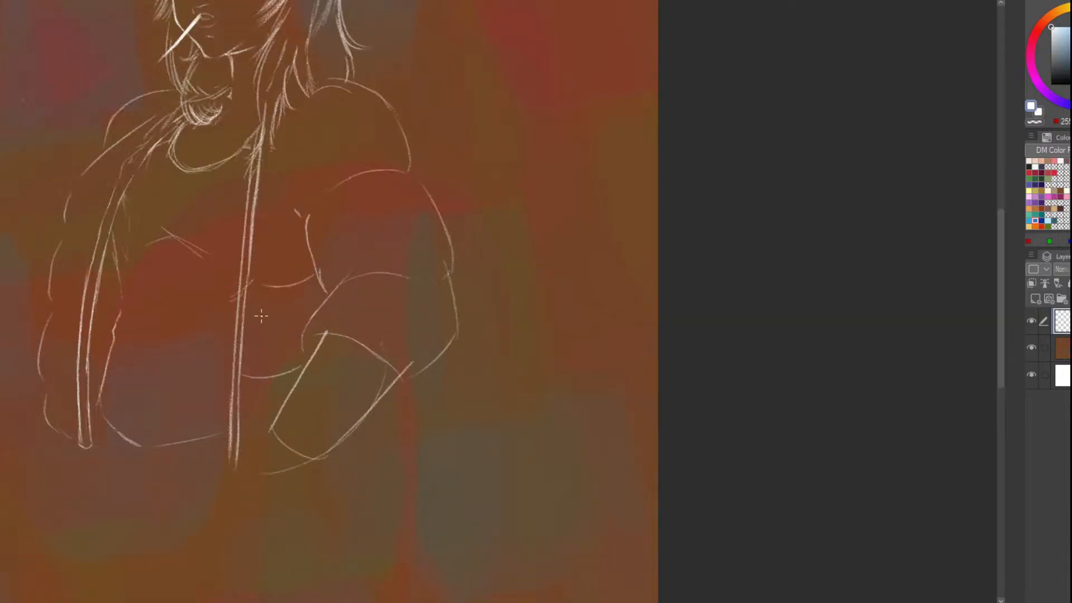
scroll(276, 279, "down", 1)
scroll(289, 354, "up", 1)
Erase the near forearm's straight outer edge and redraw it as a bulging curve from the elbow puff toward the cuff
key("e")
mouse_move(372, 380)
left_mouse_down()
mouse_move(394, 361)
mouse_move(379, 385)
mouse_move(340, 408)
mouse_move(338, 389)
left_mouse_up()
key("p")
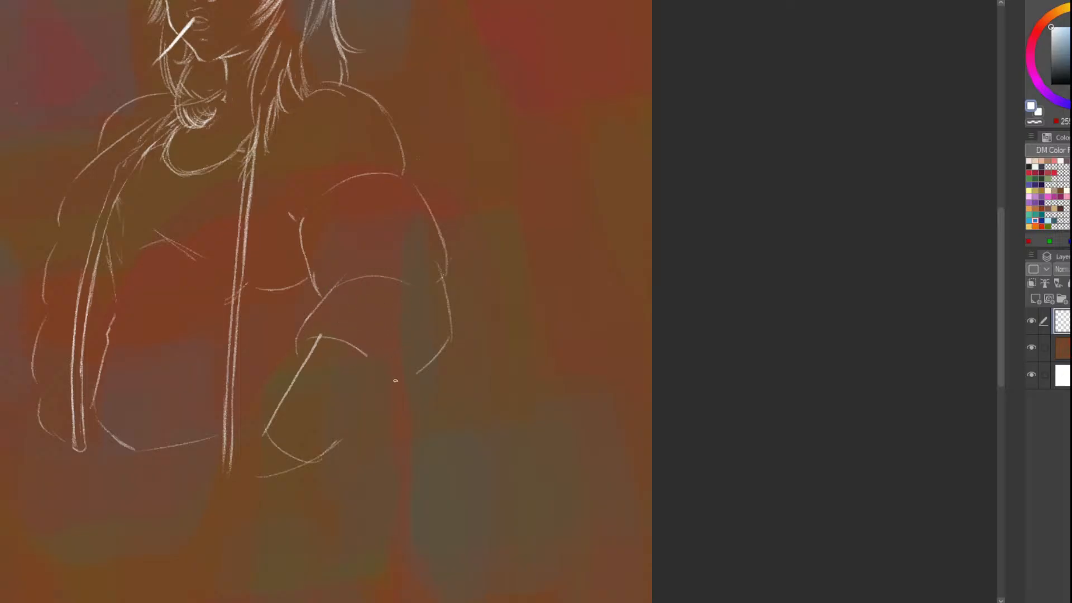
left_click_drag(411, 379, 366, 421)
key("ctrl+z")
left_click_drag(408, 366, 335, 442)
key("e")
left_click_drag(397, 363, 383, 347)
key("p")
left_click_drag(395, 389, 323, 455)
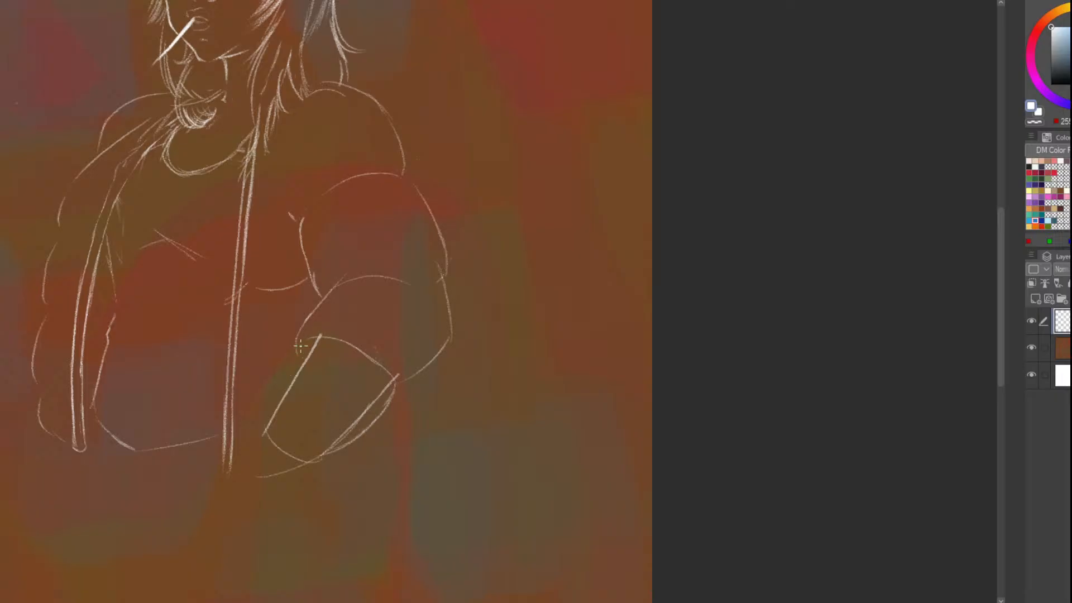
Round out the near forearm's inner edge with a puffed curve and erase the straight construction lines inside it
mouse_move(299, 346)
left_mouse_down()
mouse_move(261, 399)
mouse_move(291, 446)
left_mouse_up()
scroll(290, 447, "down", 3)
scroll(280, 302, "up", 3)
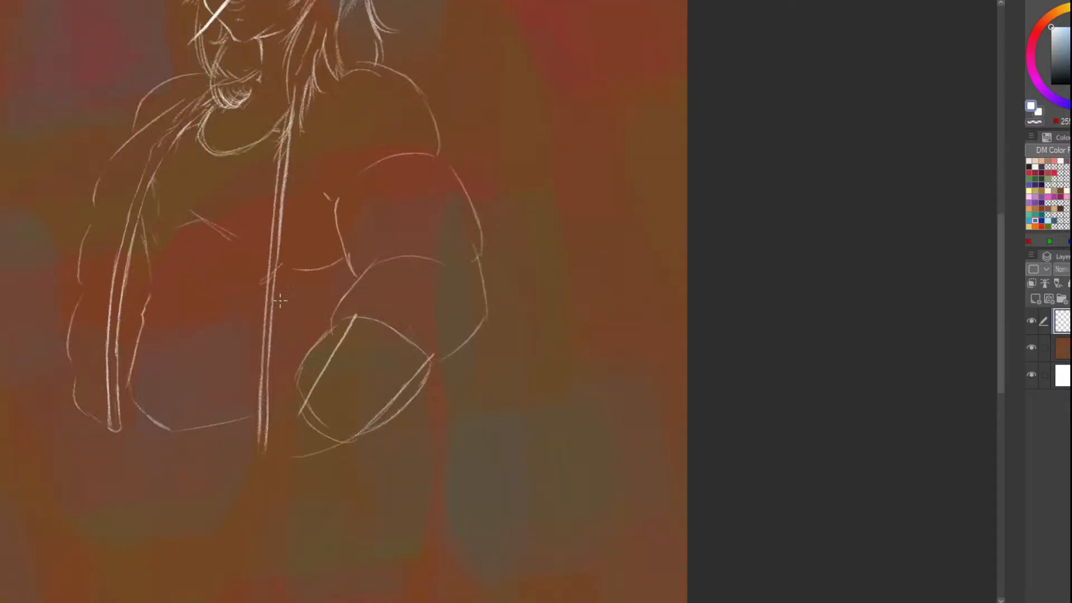
scroll(280, 301, "down", 3)
scroll(281, 302, "up", 3)
key("e")
mouse_move(335, 383)
left_mouse_down()
mouse_move(376, 403)
mouse_move(391, 430)
mouse_move(388, 374)
mouse_move(340, 330)
left_mouse_up()
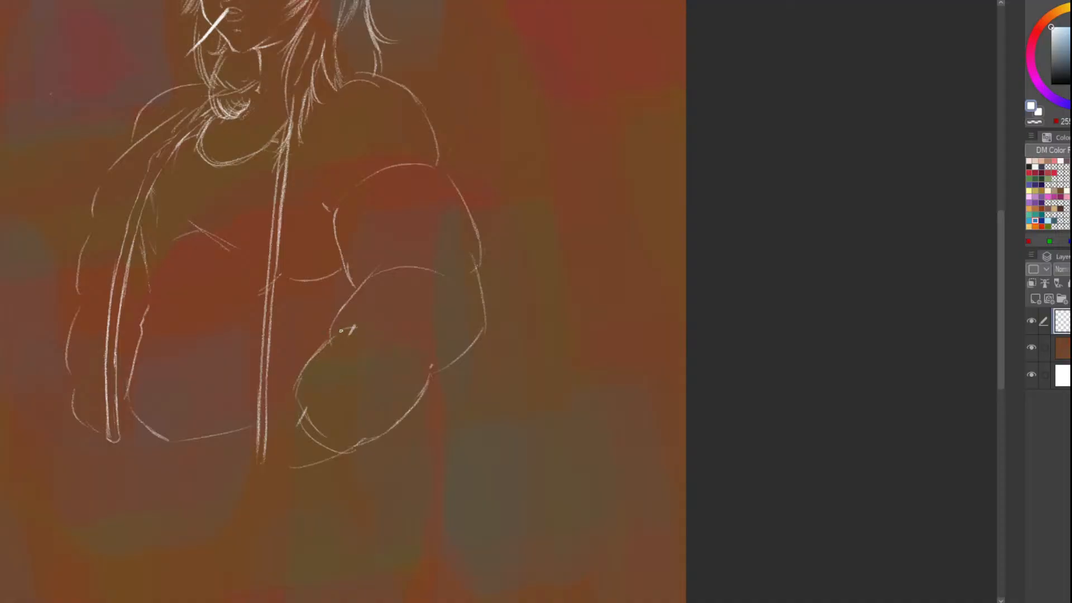
Thin the near shoulder's outer outline by erasing along the line from the hair to the upper sleeve seam
scroll(346, 330, "down", 3)
scroll(344, 193, "up", 2)
scroll(345, 193, "down", 2)
scroll(344, 193, "up", 3)
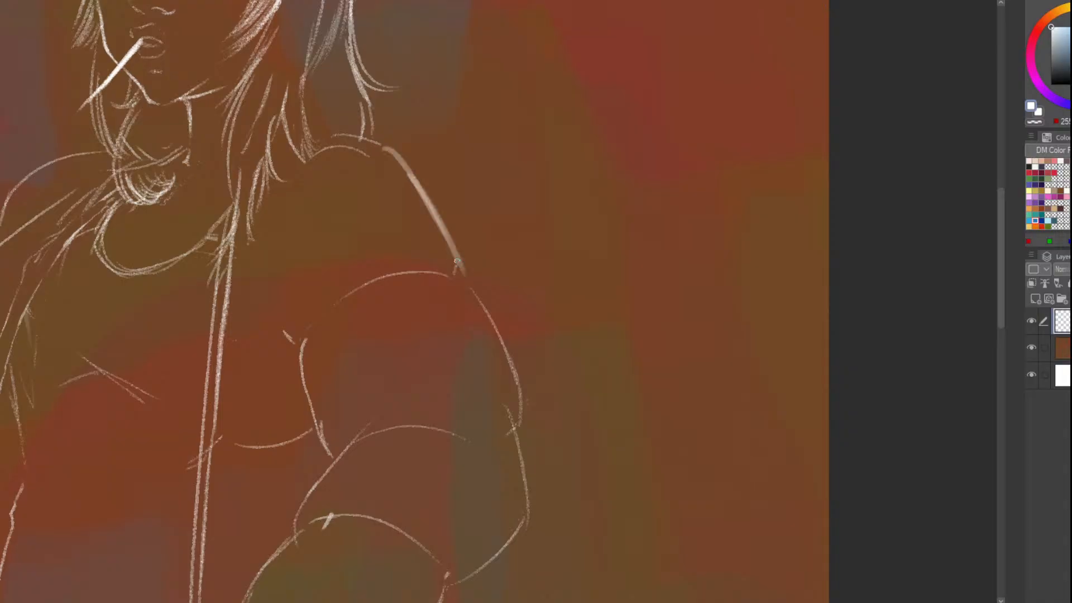
mouse_move(457, 262)
left_mouse_down()
mouse_move(426, 204)
mouse_move(374, 150)
left_mouse_up()
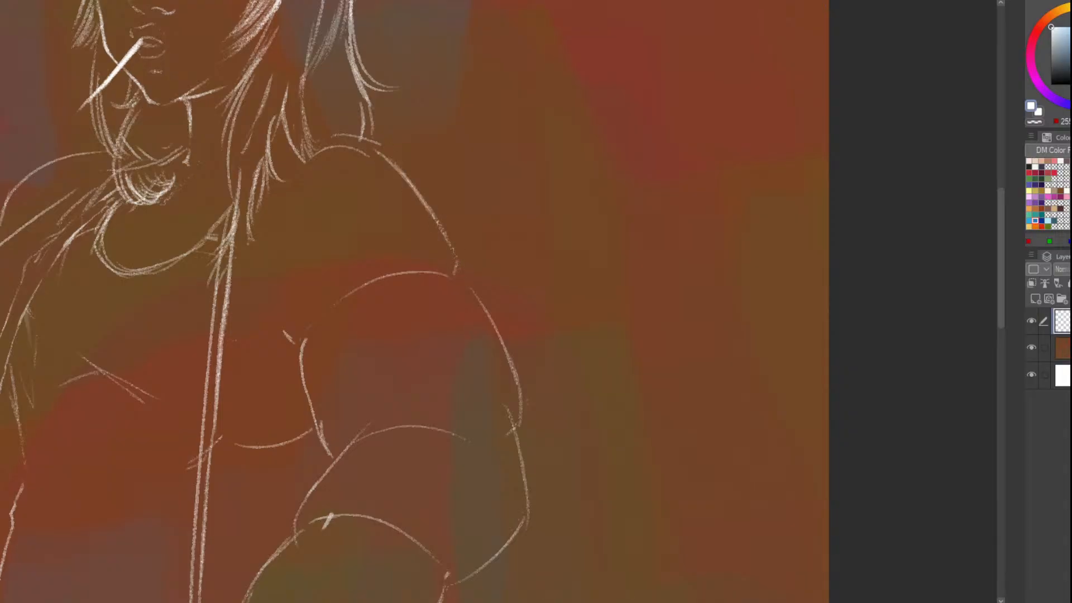
scroll(325, 360, "down", 3)
scroll(325, 361, "up", 5)
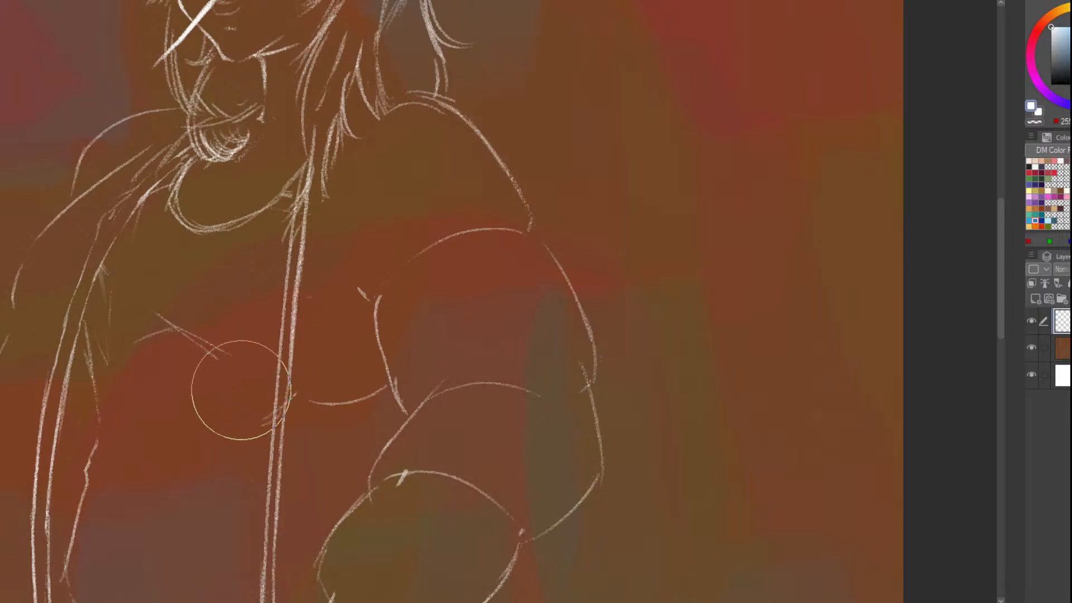
Replace the near jacket front's long seam with short curved quilting folds beside the sleeve puffs
scroll(161, 296, "down", 4)
scroll(161, 296, "up", 4)
scroll(279, 455, "down", 4)
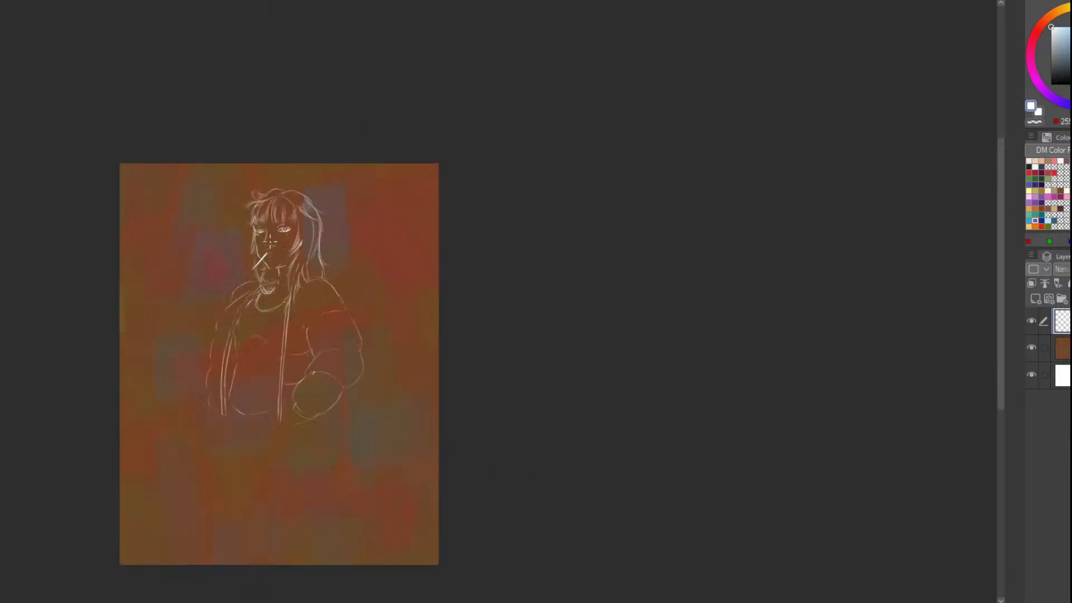
scroll(231, 263, "up", 3)
scroll(298, 320, "up", 2)
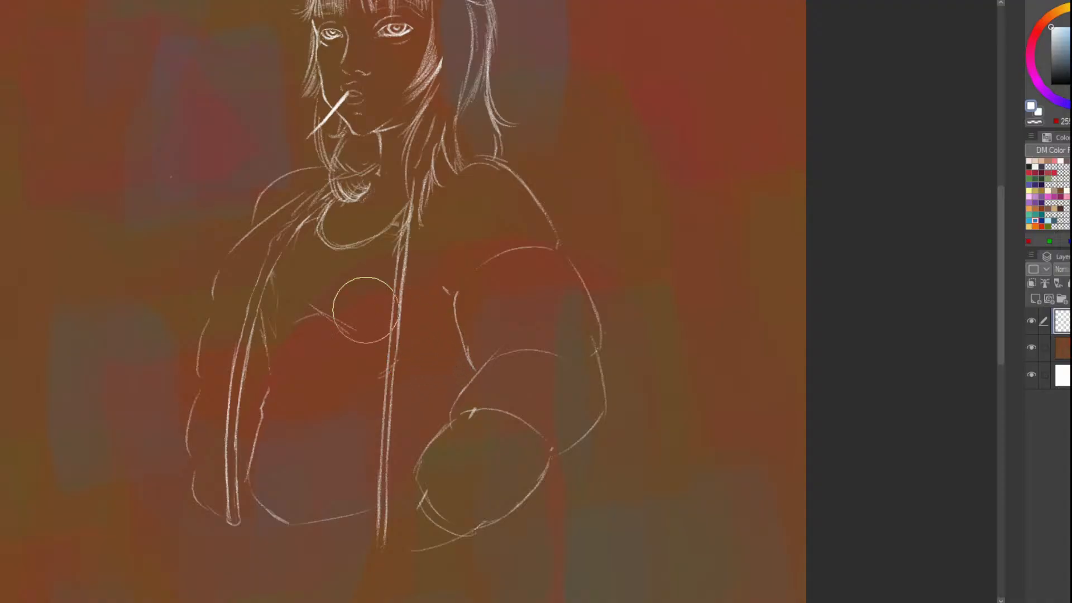
left_click_drag(437, 344, 470, 317)
key("ctrl+z")
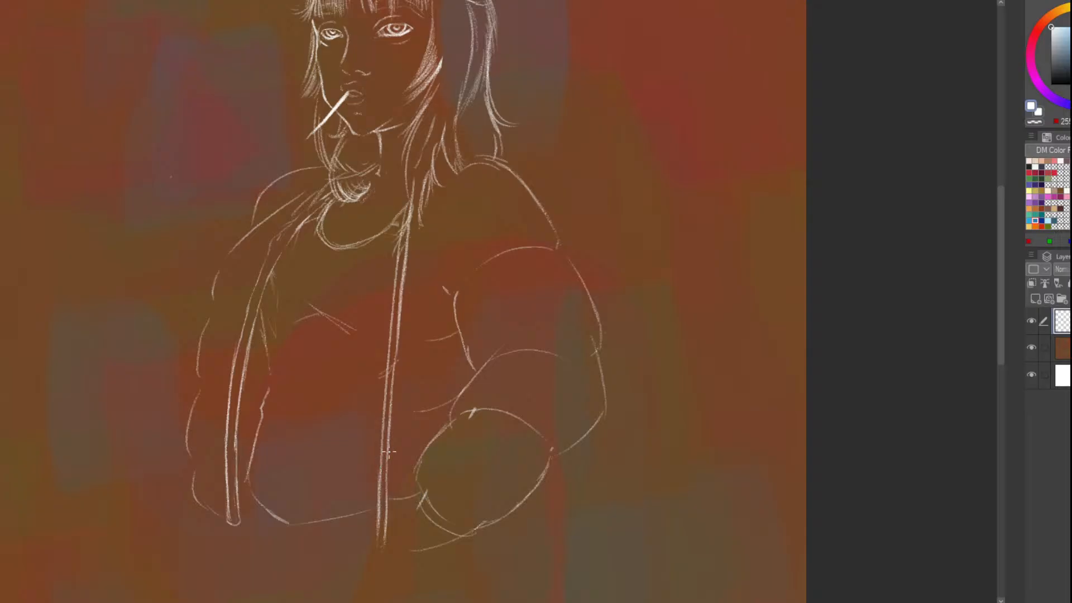
Draw a rounded hem flap below the far jacket front, curving from the zipper band's end to the outer edge
scroll(389, 452, "down", 3)
scroll(311, 347, "up", 4)
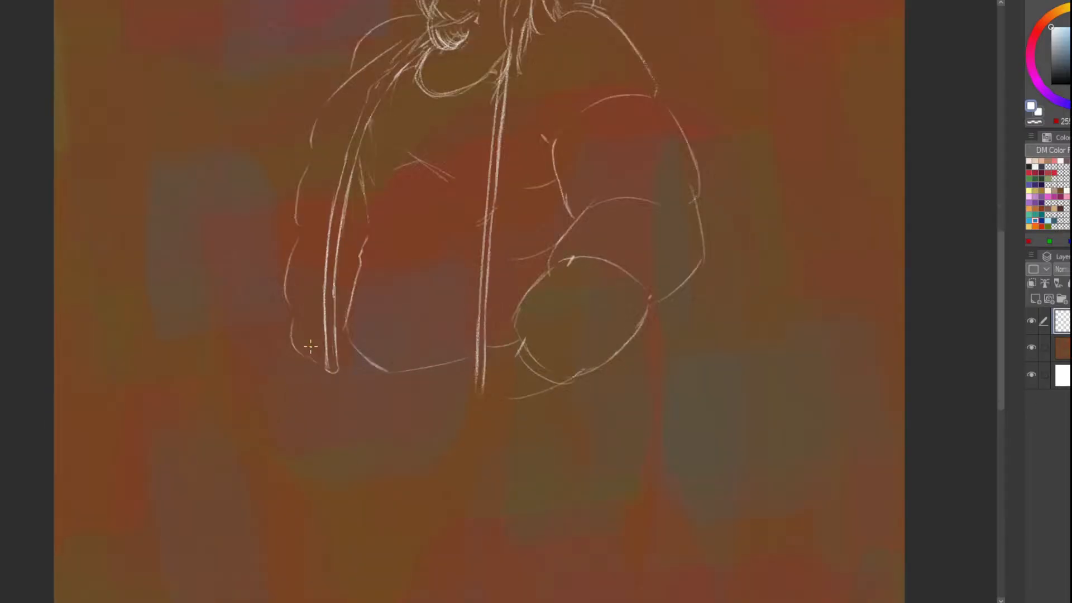
scroll(310, 346, "up", 2)
left_click_drag(350, 423, 361, 463)
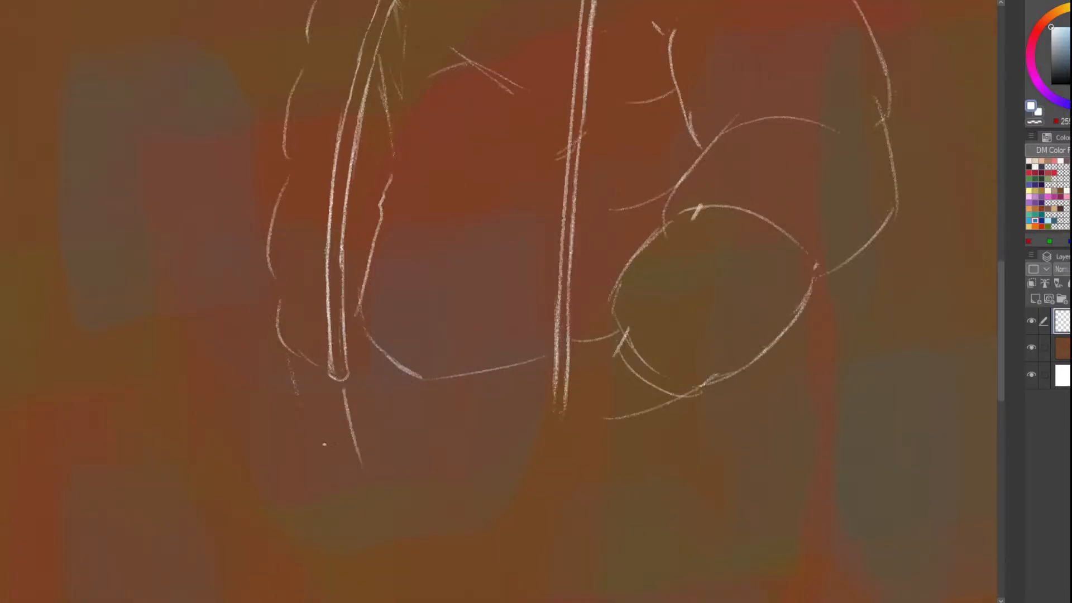
key("ctrl+z")
mouse_move(342, 386)
left_mouse_down()
mouse_move(360, 459)
mouse_move(297, 415)
mouse_move(304, 438)
mouse_move(283, 347)
left_mouse_up()
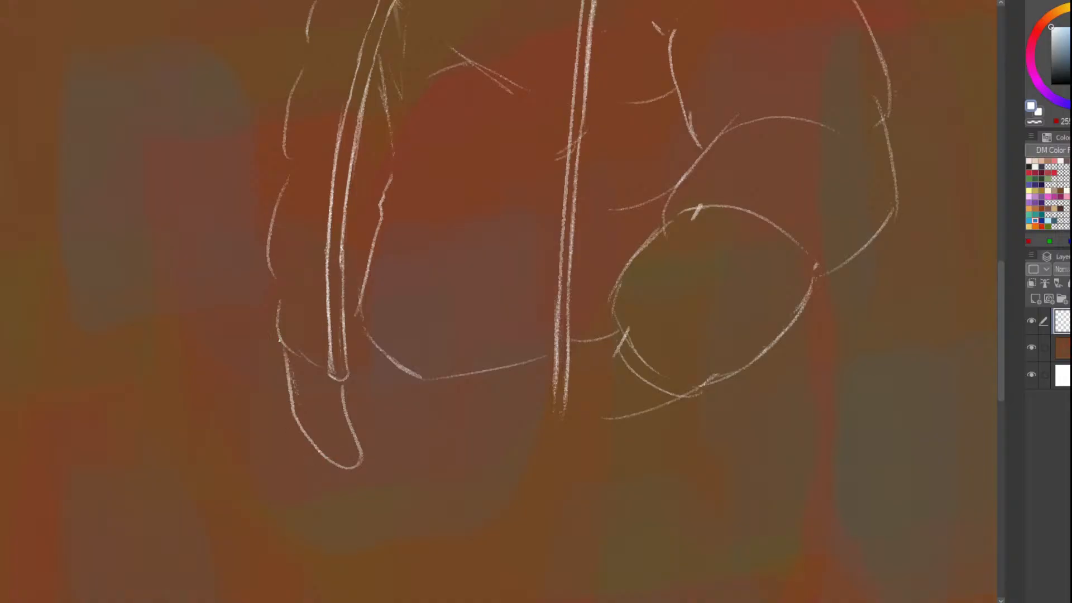
Draw the near jacket front's lower hem as a long curve from below the zipper band up to the bent forearm
scroll(256, 352, "down", 2)
scroll(468, 353, "up", 2)
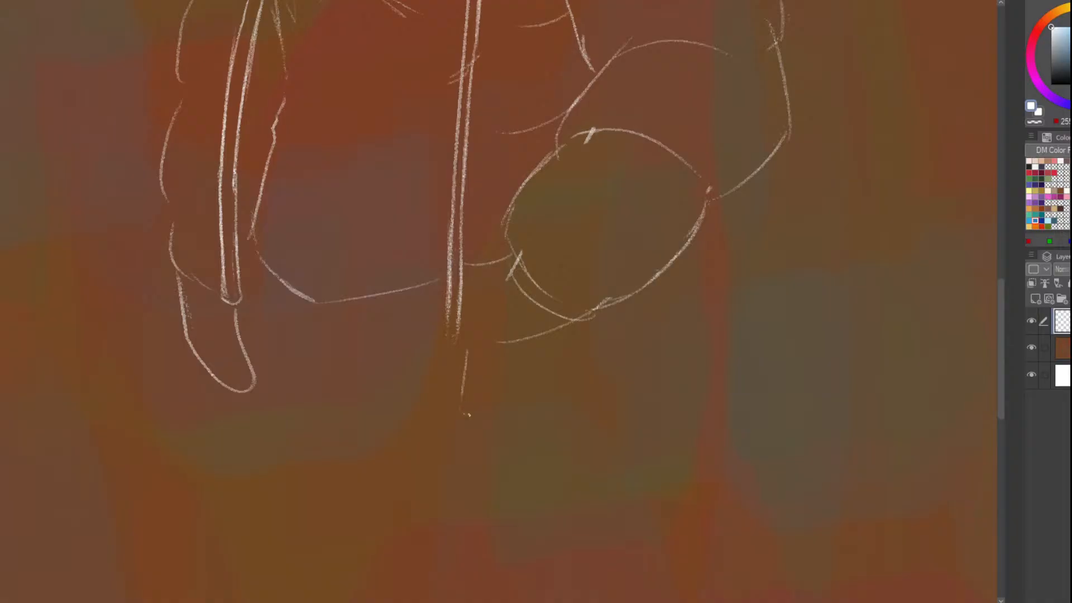
mouse_move(503, 418)
left_mouse_down()
mouse_move(642, 350)
mouse_move(704, 283)
left_mouse_up()
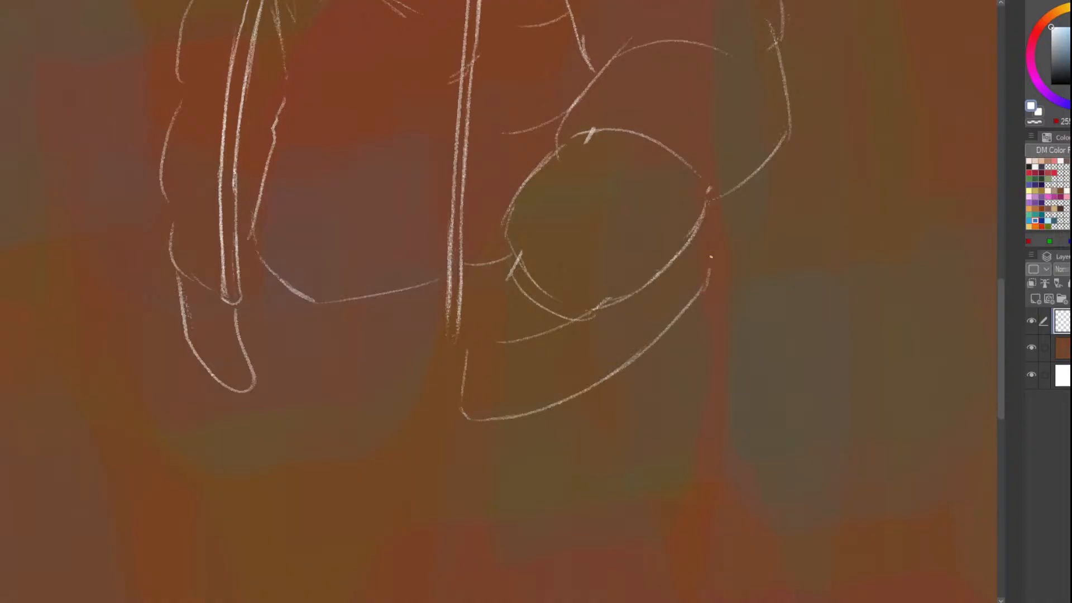
scroll(711, 257, "down", 4)
scroll(471, 22, "up", 3)
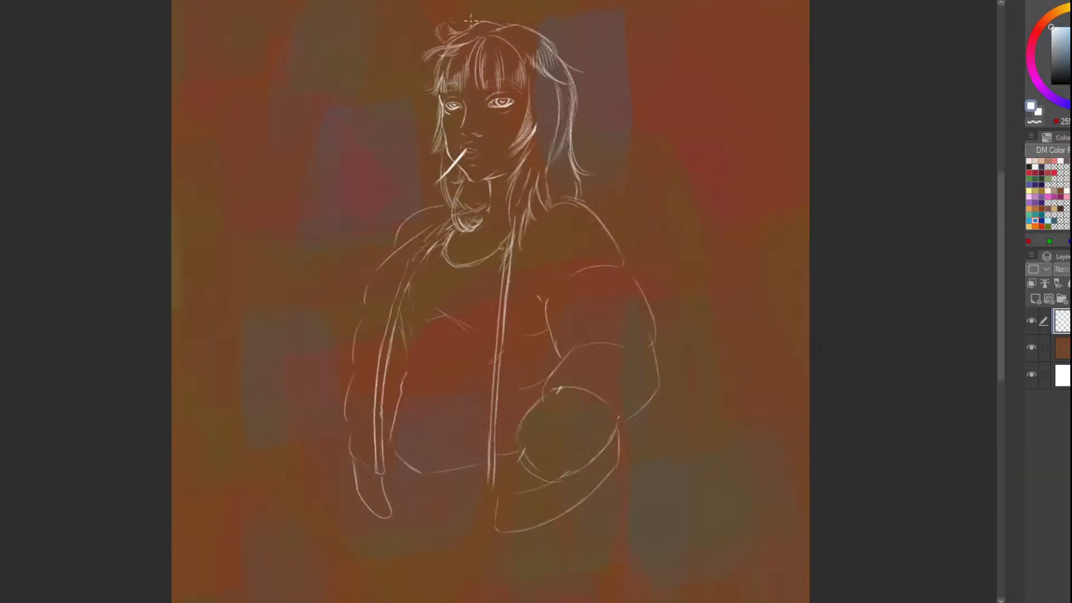
Examine the new jacket hems against the head, sleeves and overall figure
scroll(410, 218, "down", 2)
scroll(419, 167, "up", 3)
scroll(467, 251, "down", 3)
scroll(546, 276, "up", 2)
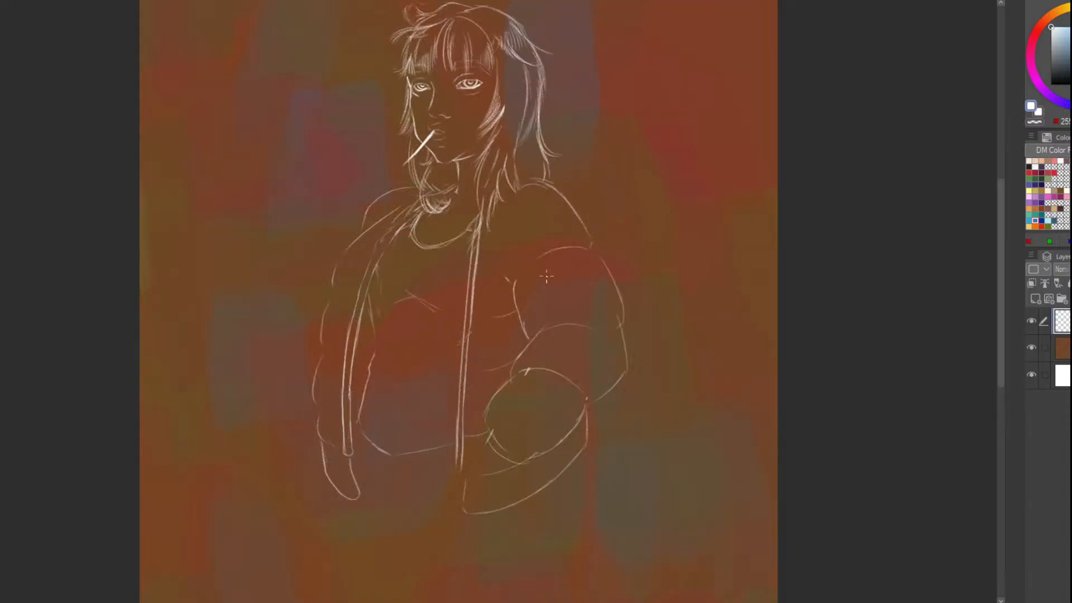
scroll(546, 275, "down", 2)
scroll(544, 282, "up", 2)
scroll(543, 287, "down", 2)
scroll(540, 296, "up", 3)
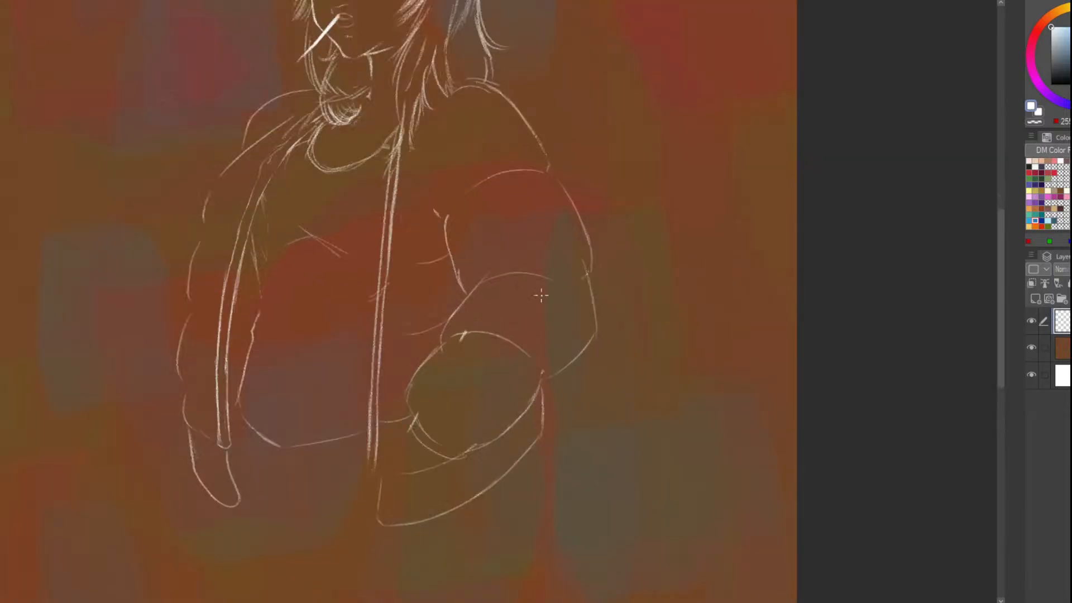
Refine the near sleeve's quilting seams by fading the shoulder arc and trimming the crossed strokes on the outer outline
scroll(509, 278, "up", 2)
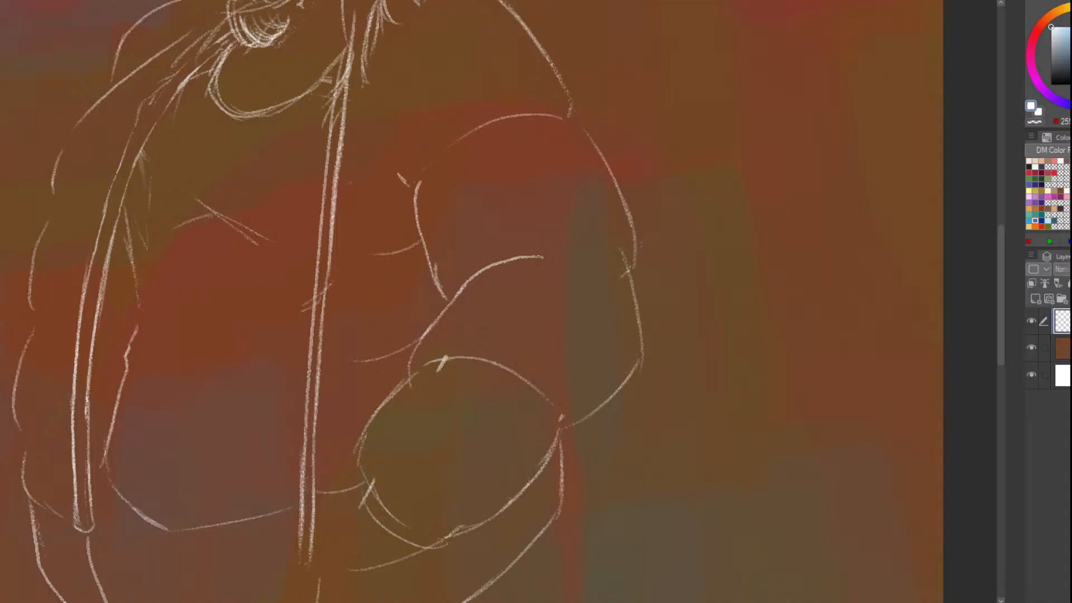
mouse_move(449, 304)
left_mouse_down()
mouse_move(518, 250)
mouse_move(428, 340)
mouse_move(419, 335)
mouse_move(445, 298)
mouse_move(516, 254)
mouse_move(565, 252)
left_mouse_up()
key("e")
key("p")
key("ctrl+z")
key("ctrl+z")
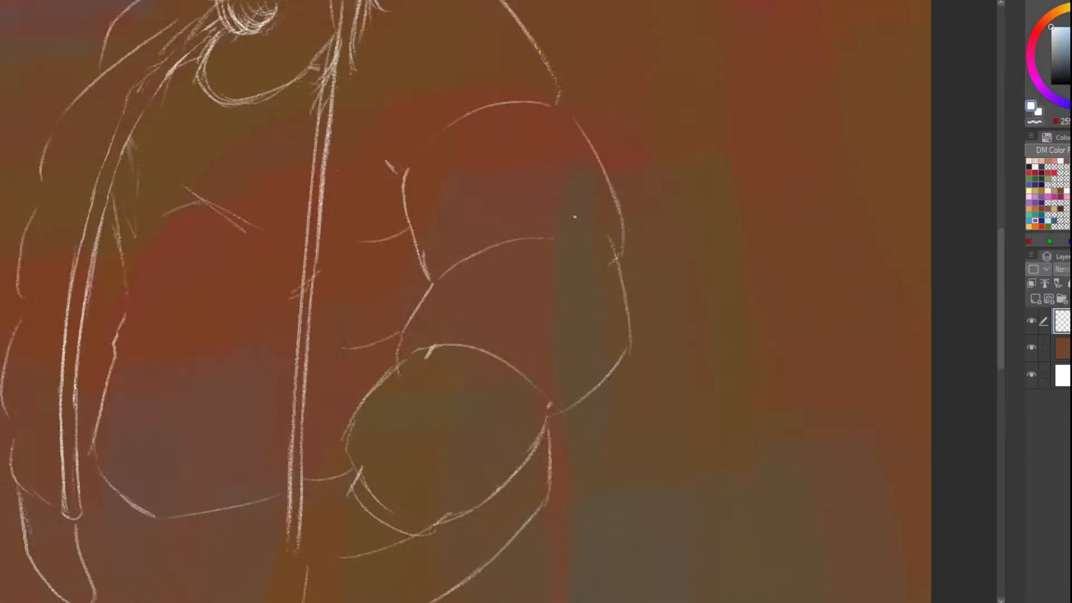
scroll(532, 239, "down", 2)
scroll(461, 81, "up", 2)
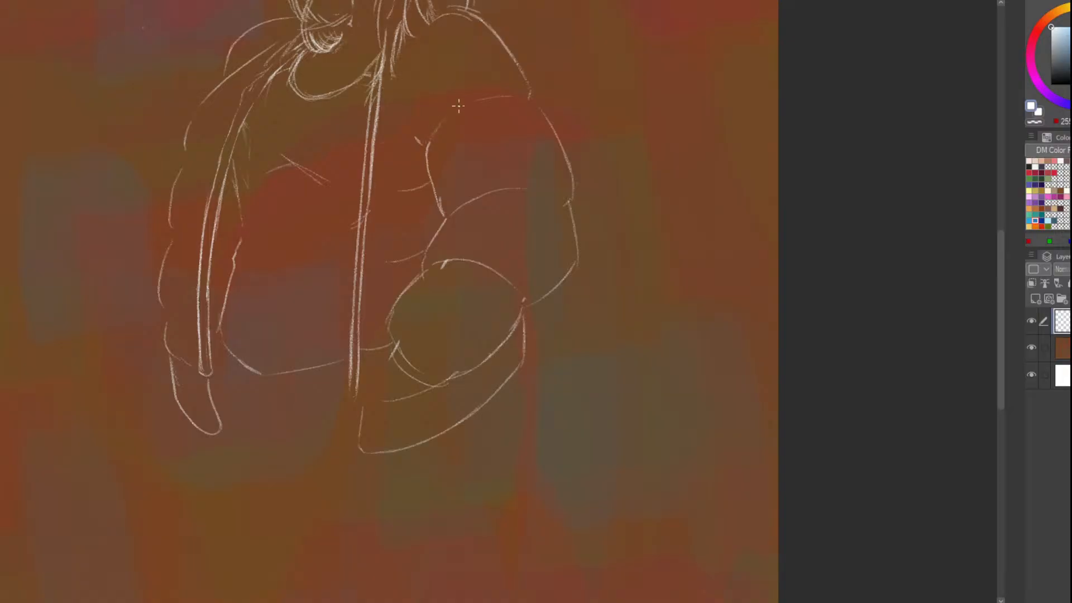
Draw a short curved seam down across the near jacket front's hem, from the forearm's inner end to the lower edge
scroll(458, 106, "down", 4)
scroll(438, 171, "up", 4)
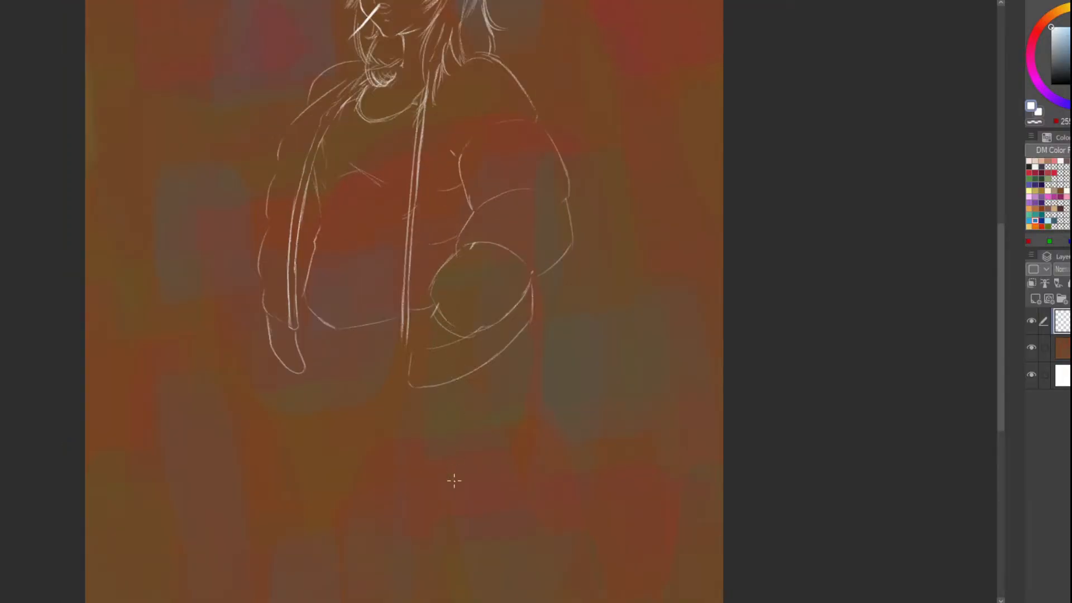
scroll(454, 481, "up", 1)
scroll(491, 363, "down", 3)
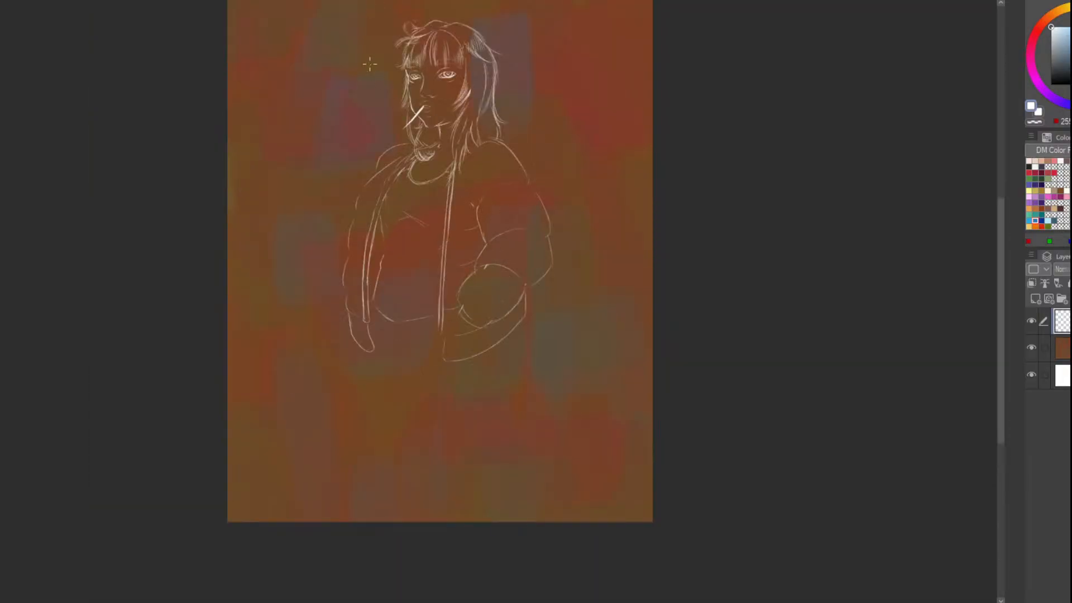
scroll(391, 95, "up", 3)
scroll(391, 223, "down", 1)
scroll(420, 409, "up", 4)
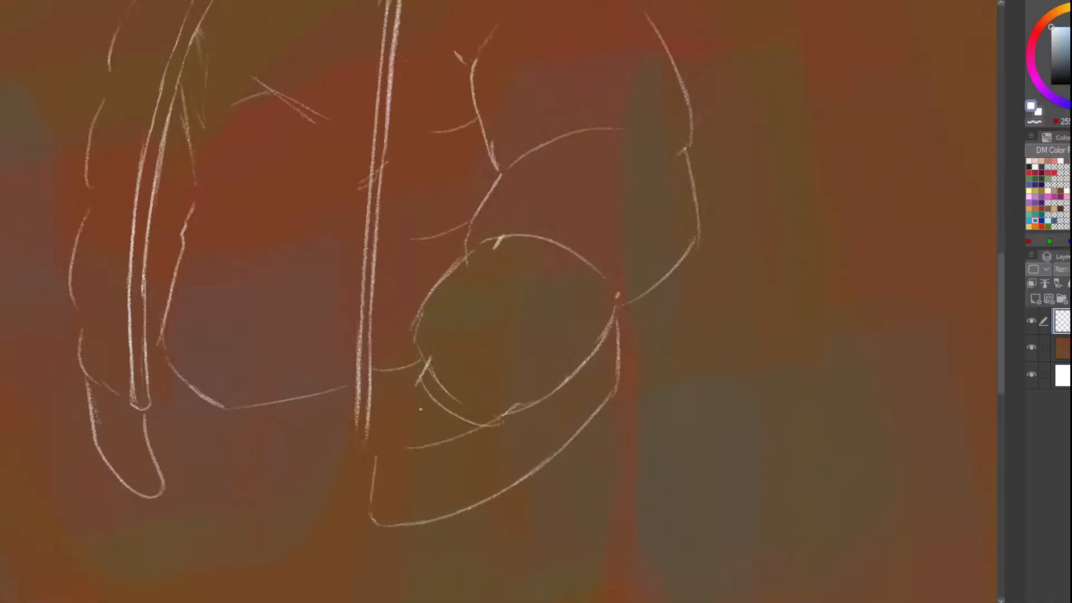
mouse_move(416, 395)
left_mouse_down()
mouse_move(428, 464)
mouse_move(447, 484)
left_mouse_up()
scroll(441, 471, "down", 6)
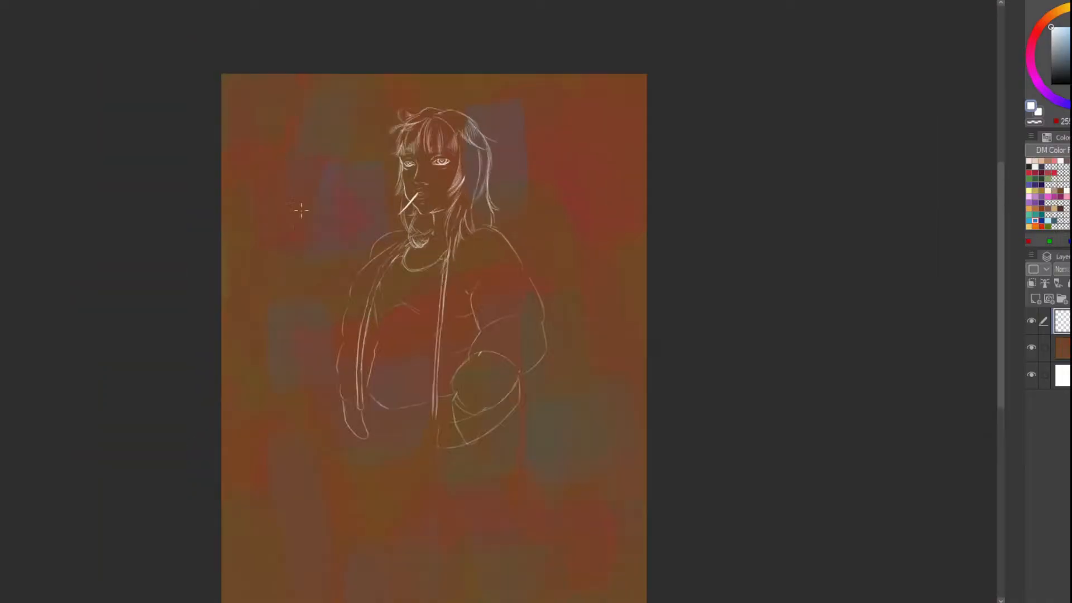
Examine the jacket's proportions and the empty area beneath it in the full composition
scroll(324, 206, "down", 1)
scroll(362, 357, "up", 3)
scroll(363, 360, "down", 2)
scroll(364, 366, "up", 2)
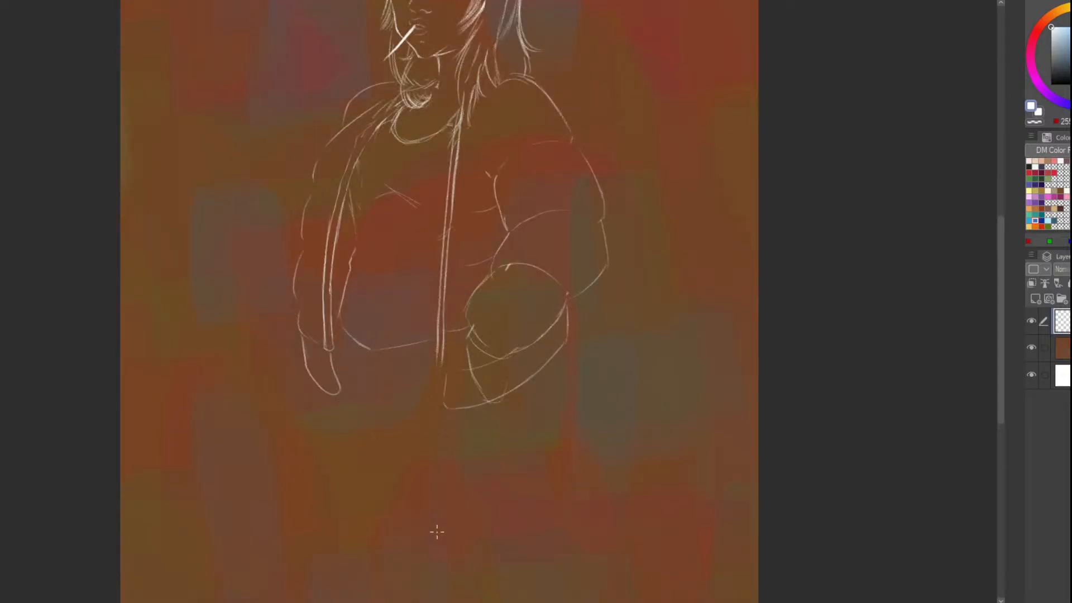
scroll(387, 218, "down", 1)
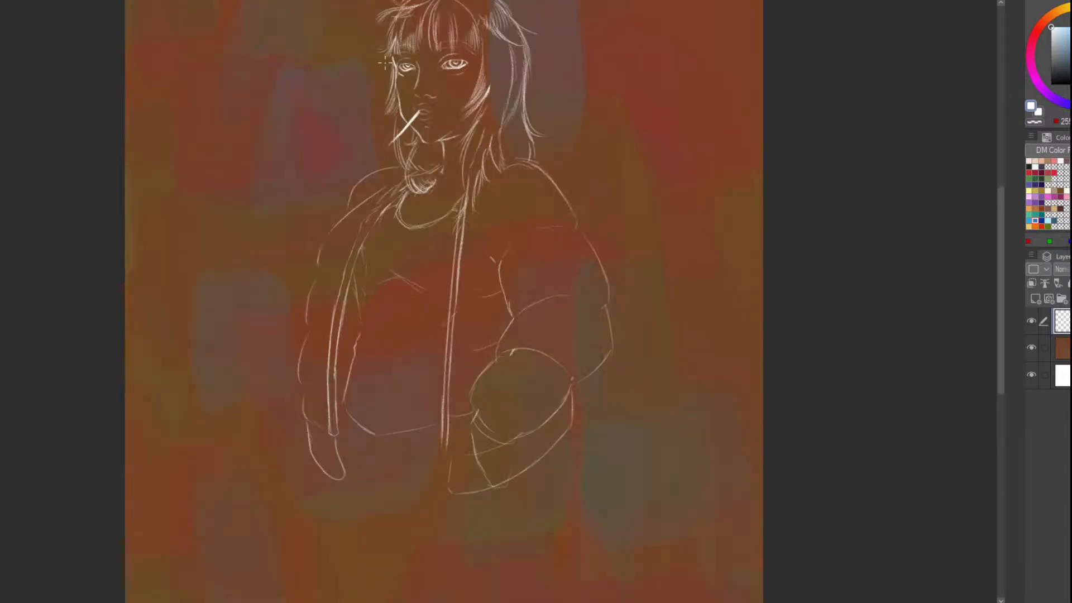
scroll(379, 279, "up", 1)
scroll(374, 363, "down", 3)
scroll(369, 438, "up", 3)
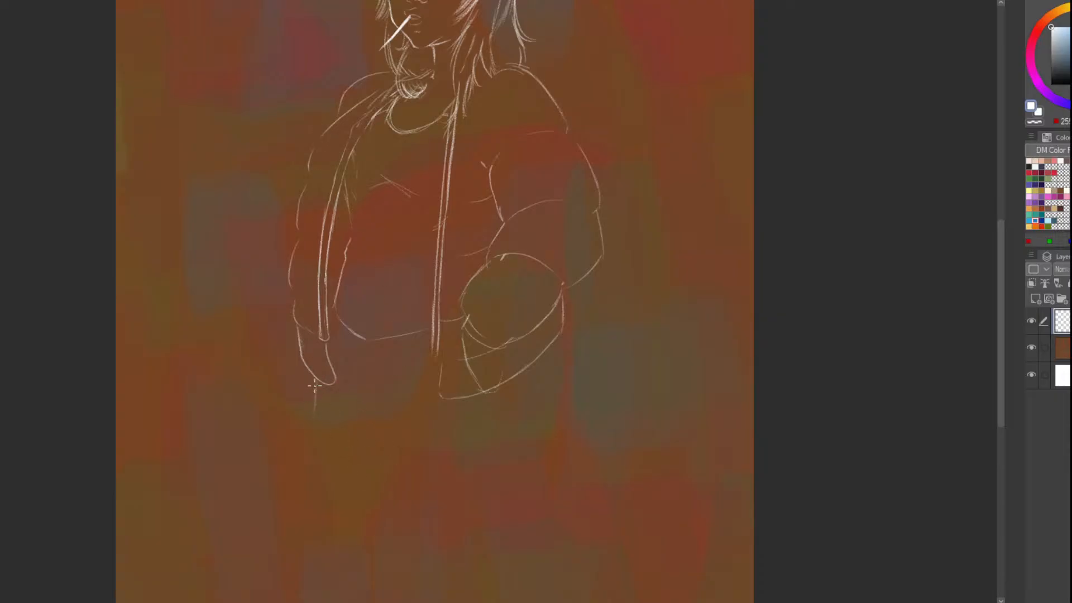
Try side lines and a curved lower edge for the body beneath the jacket
left_click_drag(538, 368, 558, 427)
mouse_move(547, 413)
left_mouse_down()
mouse_move(562, 468)
mouse_move(447, 525)
left_mouse_up()
left_click_drag(489, 494, 313, 486)
key("ctrl+z")
key("ctrl+z")
key("ctrl+z")
key("ctrl+z")
Try a straight-sided lower garment with a shallow curved hem beneath the jacket, and undo its strokes
left_click_drag(540, 357, 552, 456)
scroll(328, 451, "down", 2)
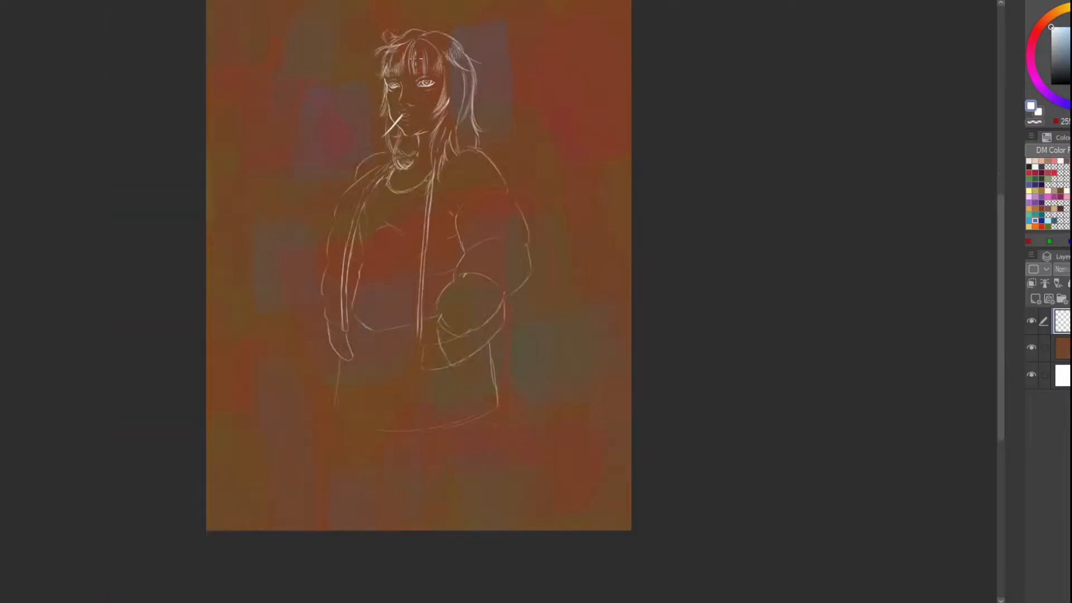
scroll(405, 30, "up", 4)
scroll(405, 31, "down", 3)
scroll(331, 413, "up", 2)
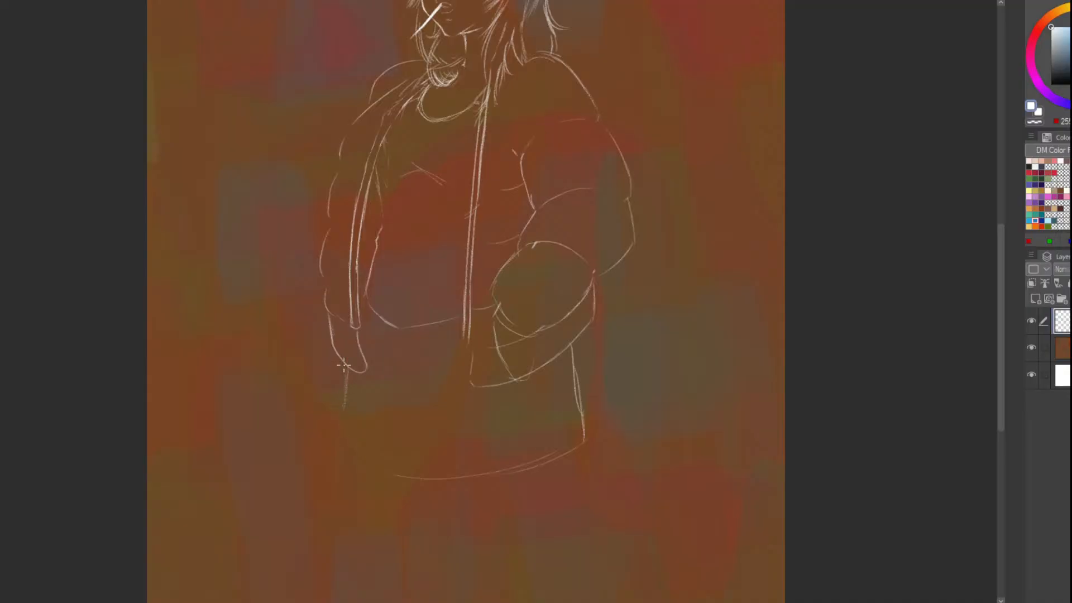
key("ctrl+z")
key("ctrl+z")
key("ctrl+z")
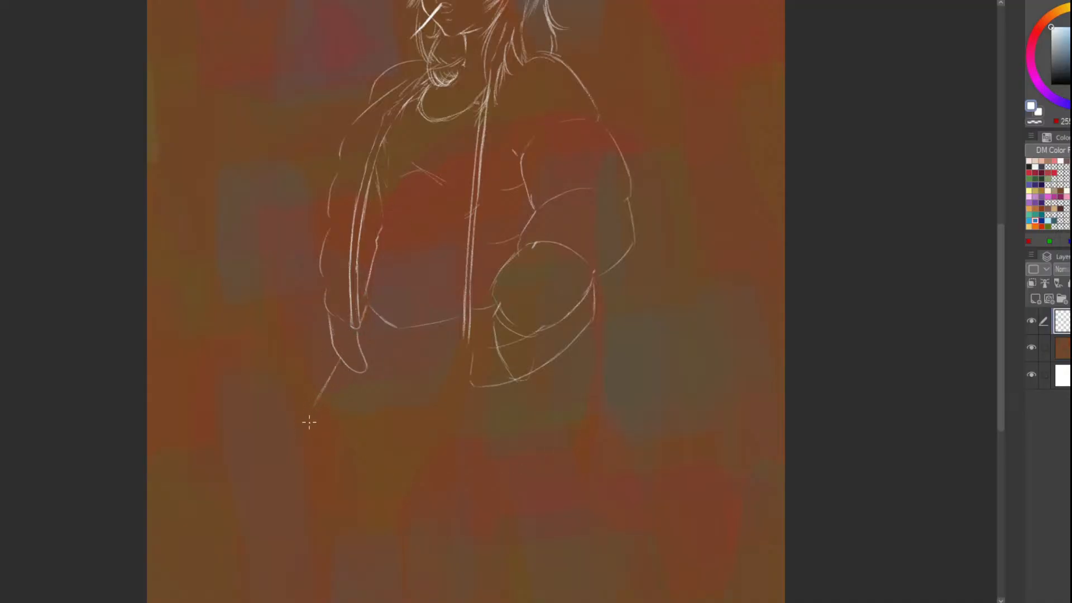
Sketch light flaring lines below the jacket for the lower garment, with broken hem curves along its lower edge
left_click_drag(324, 430, 431, 465)
key("ctrl+z")
left_click_drag(381, 363, 351, 459)
scroll(317, 350, "down", 3)
scroll(384, 297, "up", 4)
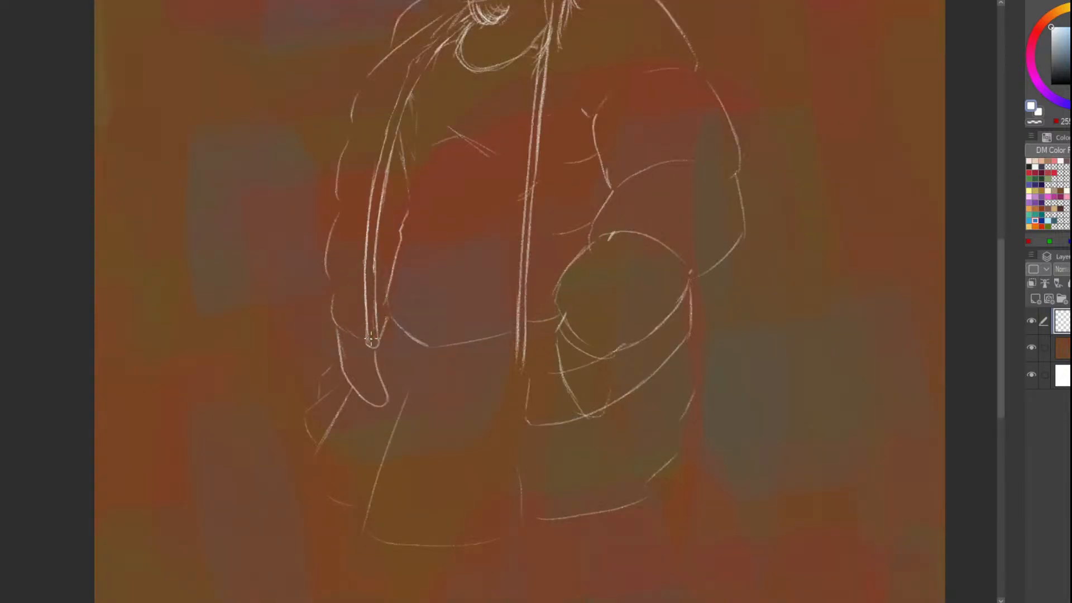
Examine the face, hair, collar and jacket in close-up and against the full figure
scroll(390, 304, "down", 3)
scroll(443, 97, "up", 4)
scroll(443, 98, "down", 4)
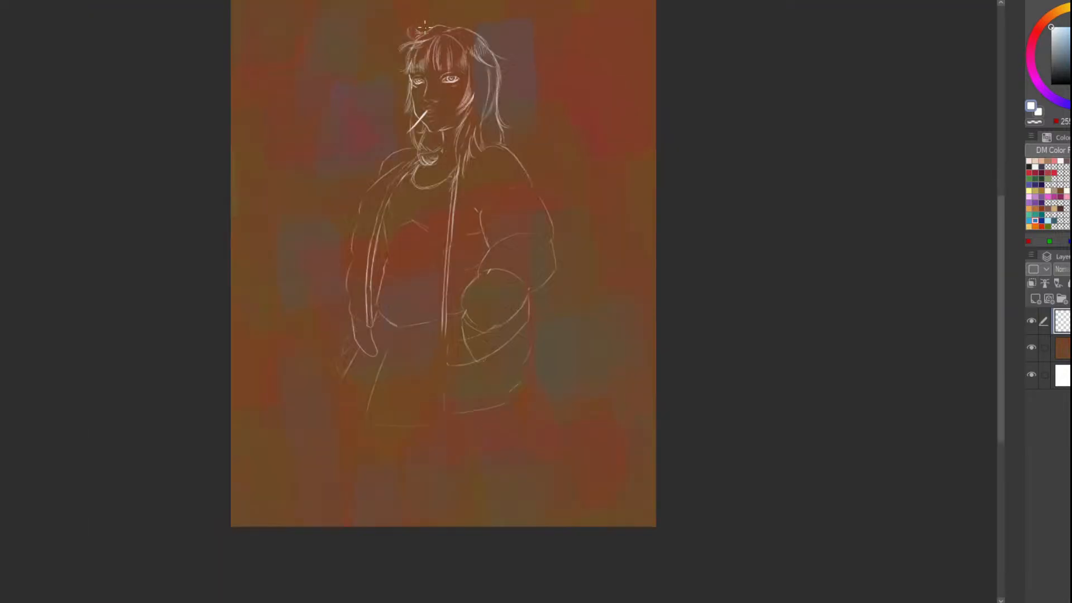
scroll(443, 97, "up", 4)
scroll(431, 150, "down", 3)
scroll(431, 150, "up", 3)
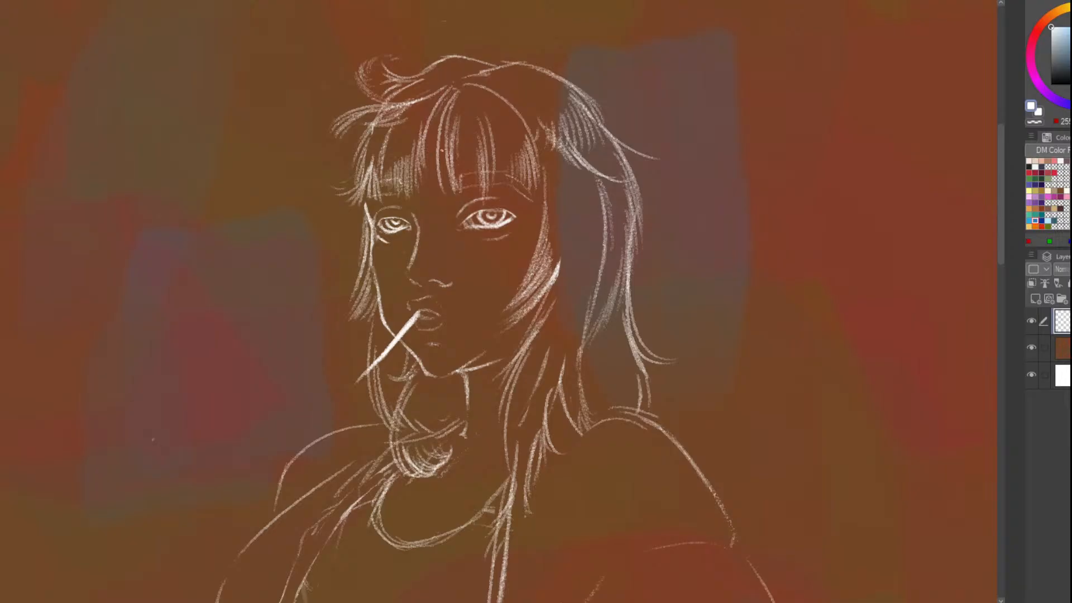
scroll(379, 313, "down", 3)
scroll(379, 313, "up", 2)
scroll(462, 158, "down", 3)
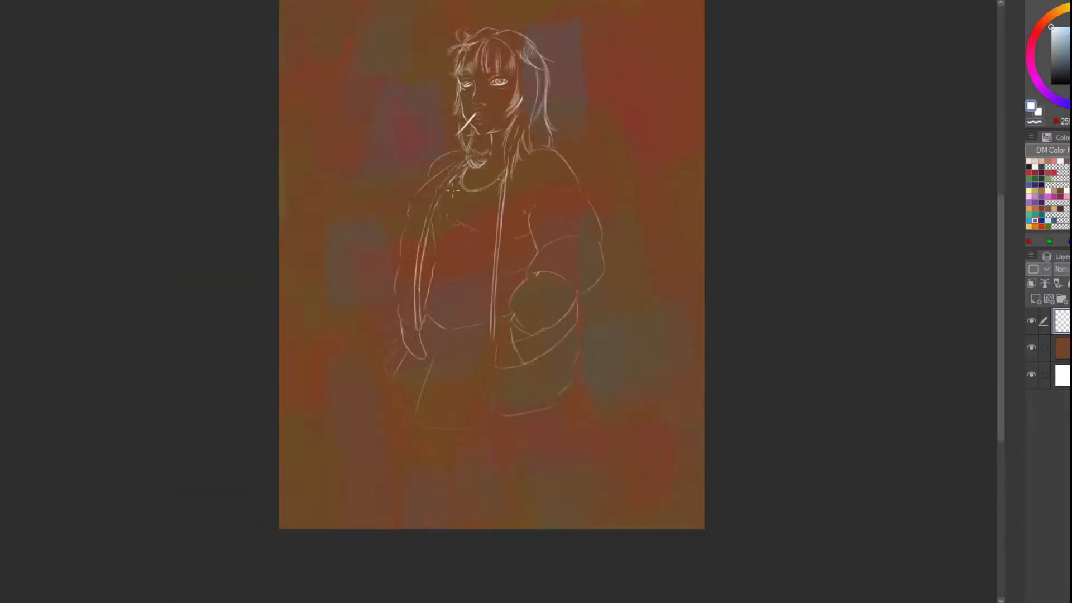
scroll(457, 196, "up", 3)
scroll(457, 195, "down", 3)
scroll(451, 229, "up", 3)
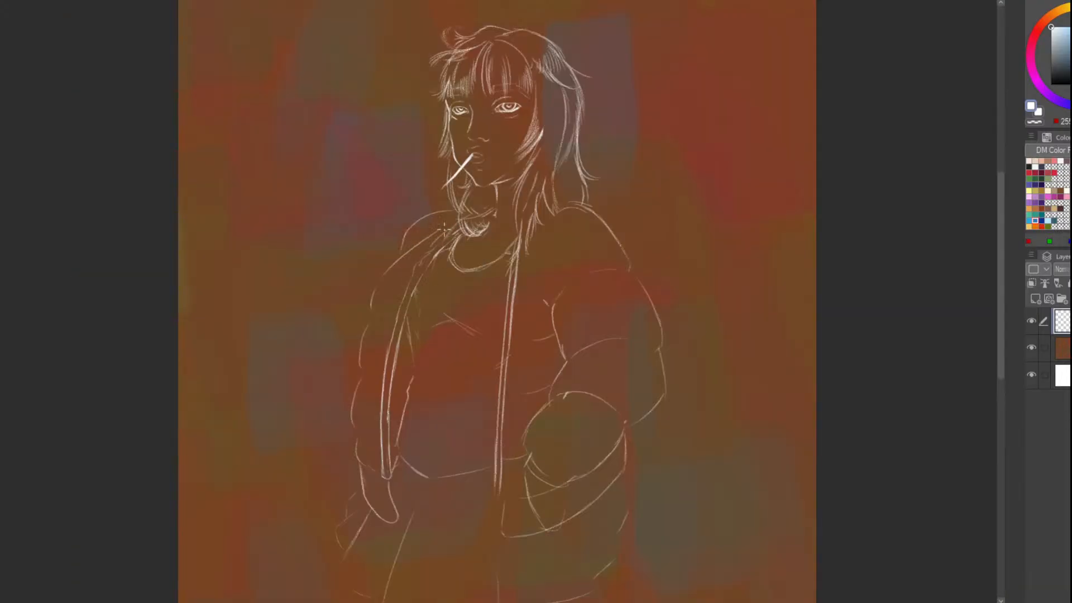
scroll(444, 228, "down", 2)
scroll(444, 228, "up", 2)
scroll(444, 228, "down", 2)
scroll(444, 228, "up", 3)
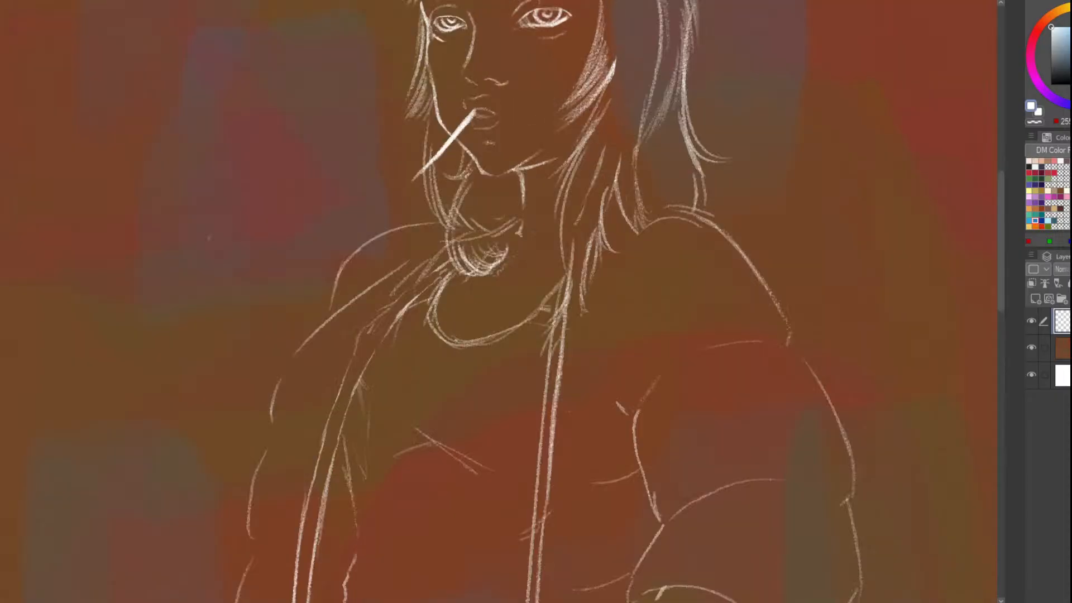
scroll(208, 238, "down", 2)
scroll(110, 372, "up", 4)
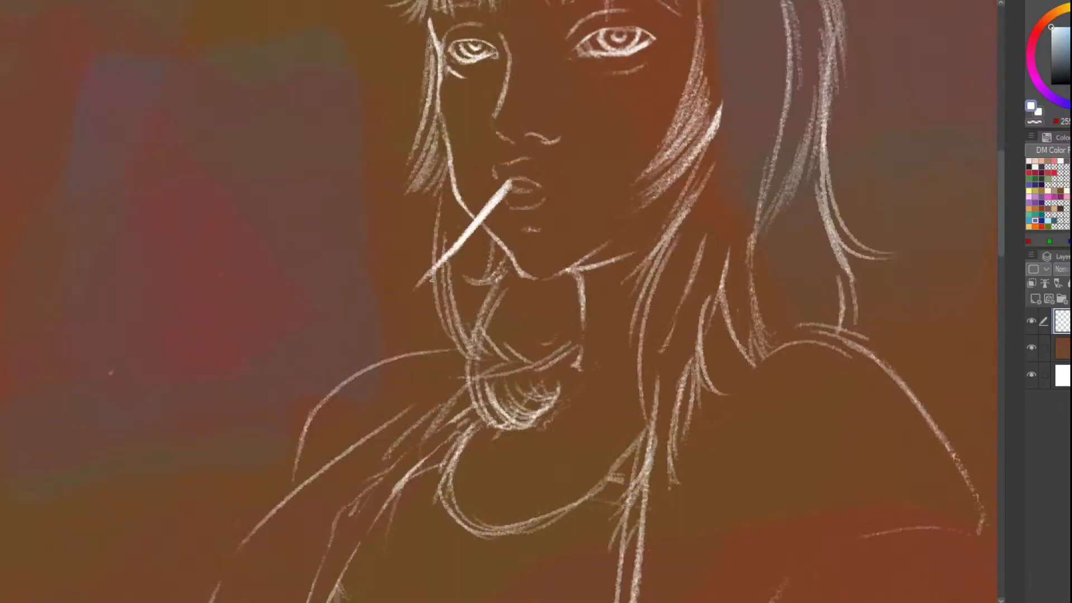
scroll(432, 281, "down", 3)
scroll(335, 91, "down", 3)
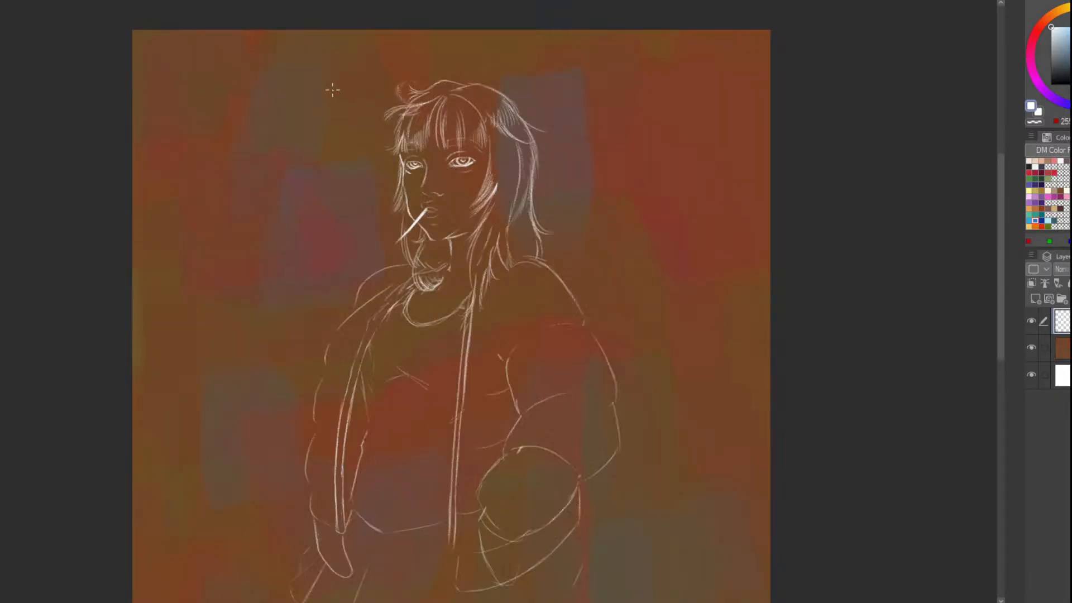
Paint a translucent, winding smoke plume rising from the cigarette tip and widening into soft puffs beside the head
scroll(368, 160, "up", 2)
scroll(368, 161, "up", 1)
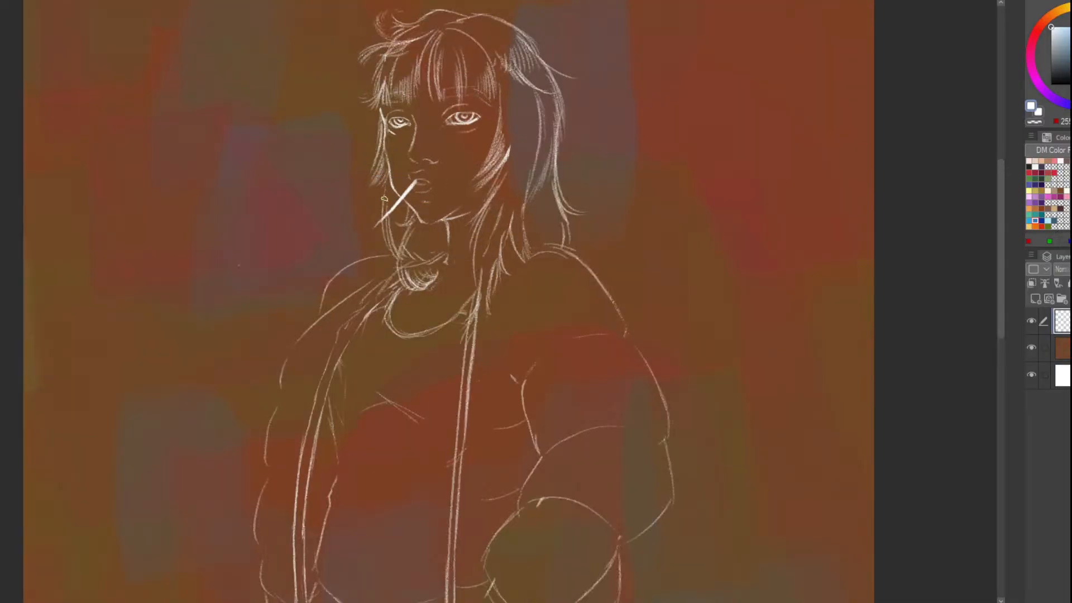
left_click_drag(384, 199, 373, 219)
mouse_move(372, 226)
left_mouse_down()
mouse_move(324, 204)
mouse_move(306, 174)
left_mouse_up()
key("ctrl+z")
key("ctrl+z")
mouse_move(372, 221)
left_mouse_down()
mouse_move(304, 171)
mouse_move(320, 130)
mouse_move(314, 77)
mouse_move(268, 13)
mouse_move(229, 23)
mouse_move(256, 20)
mouse_move(285, 87)
mouse_move(296, 81)
mouse_move(314, 174)
mouse_move(304, 139)
left_mouse_up()
scroll(300, 143, "down", 2)
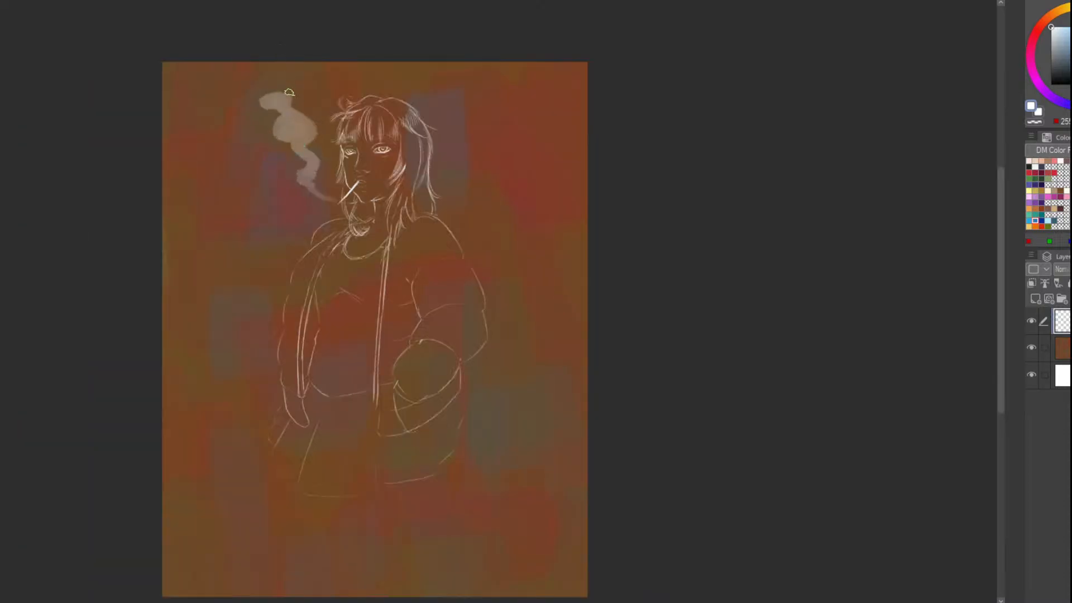
Examine the smoke plume's shape and balance against the portrait and background
scroll(236, 95, "down", 1)
scroll(197, 67, "up", 4)
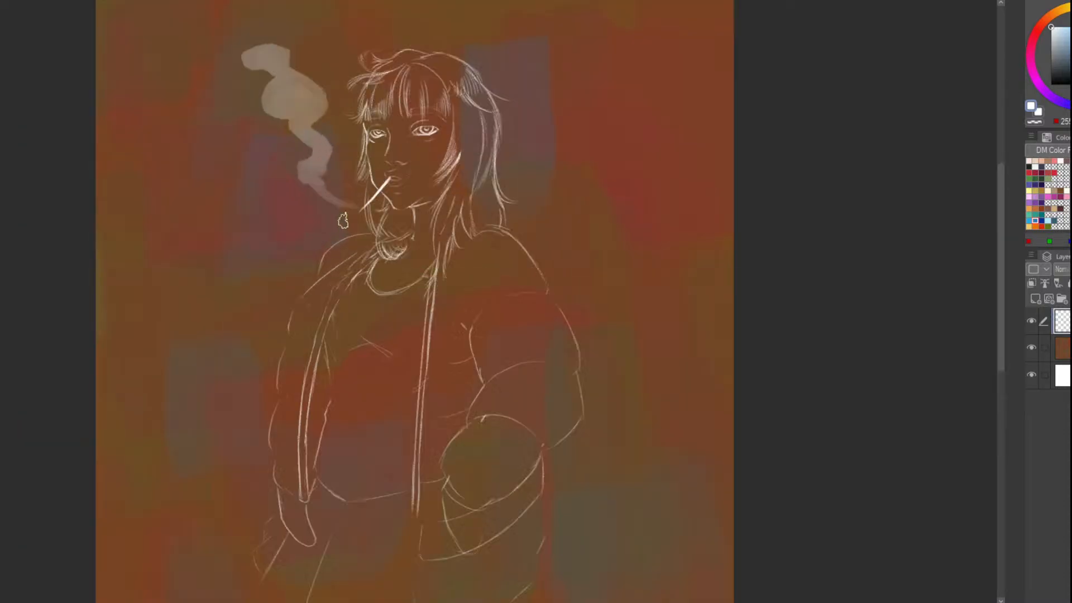
scroll(320, 92, "down", 1)
scroll(320, 93, "down", 1)
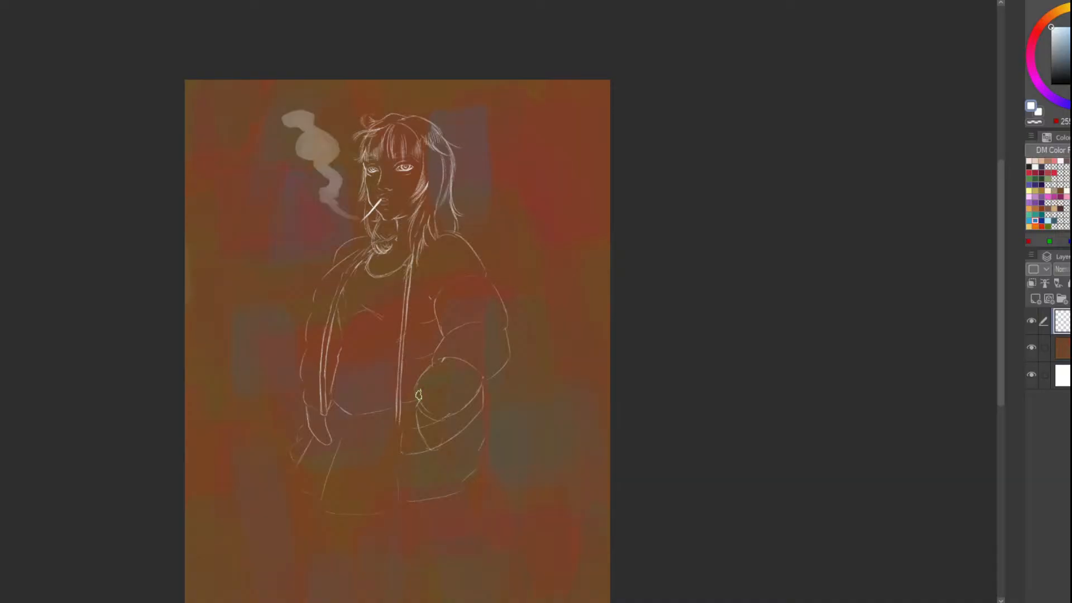
scroll(359, 207, "up", 2)
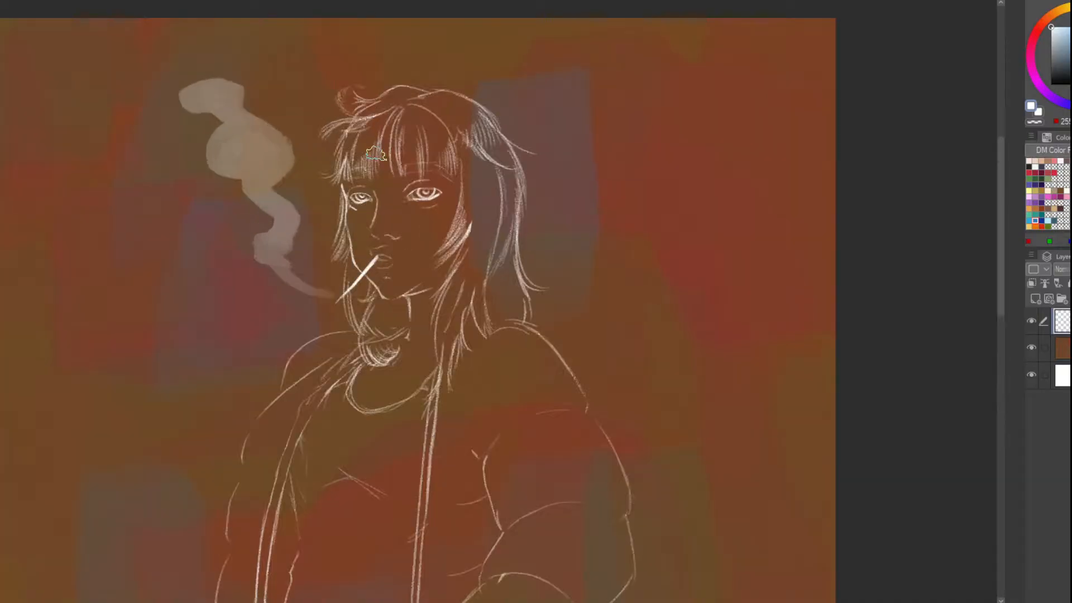
scroll(281, 332, "up", 3)
scroll(281, 332, "down", 3)
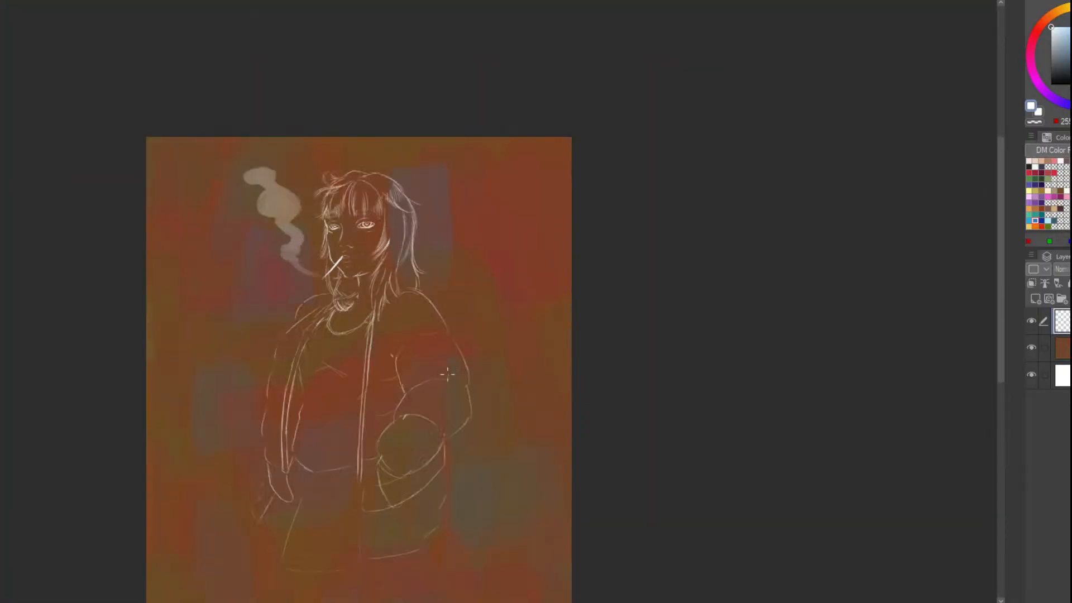
Compare the full figure and smoke plume with a close-up of the face
scroll(462, 376, "up", 2)
scroll(282, 162, "down", 2)
scroll(342, 296, "up", 1)
scroll(342, 296, "down", 3)
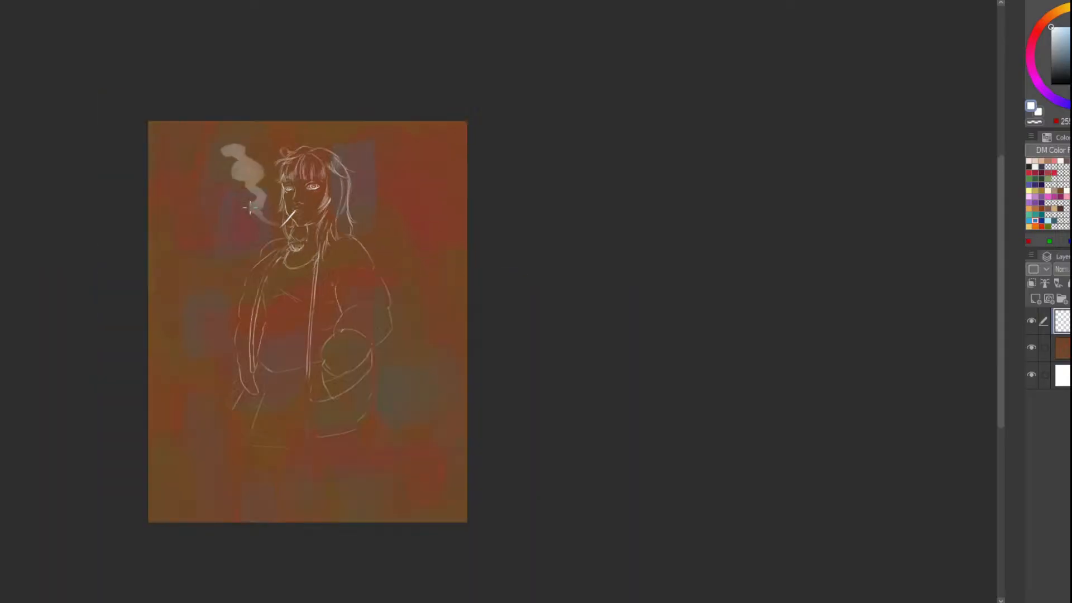
scroll(342, 252, "up", 4)
scroll(302, 252, "down", 1)
scroll(528, 267, "up", 5)
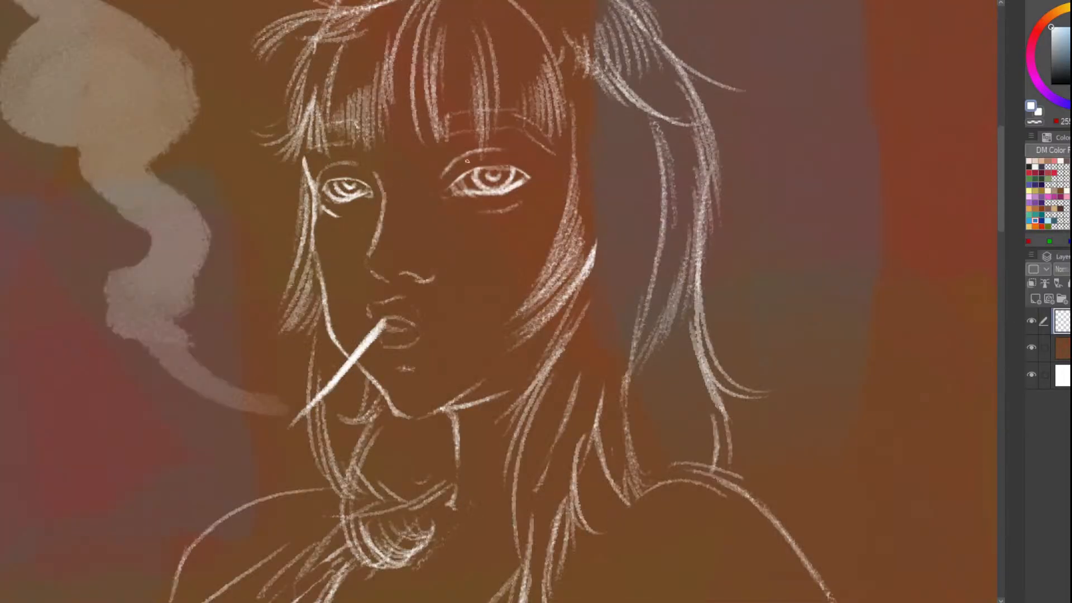
left_click_drag(561, 239, 462, 301)
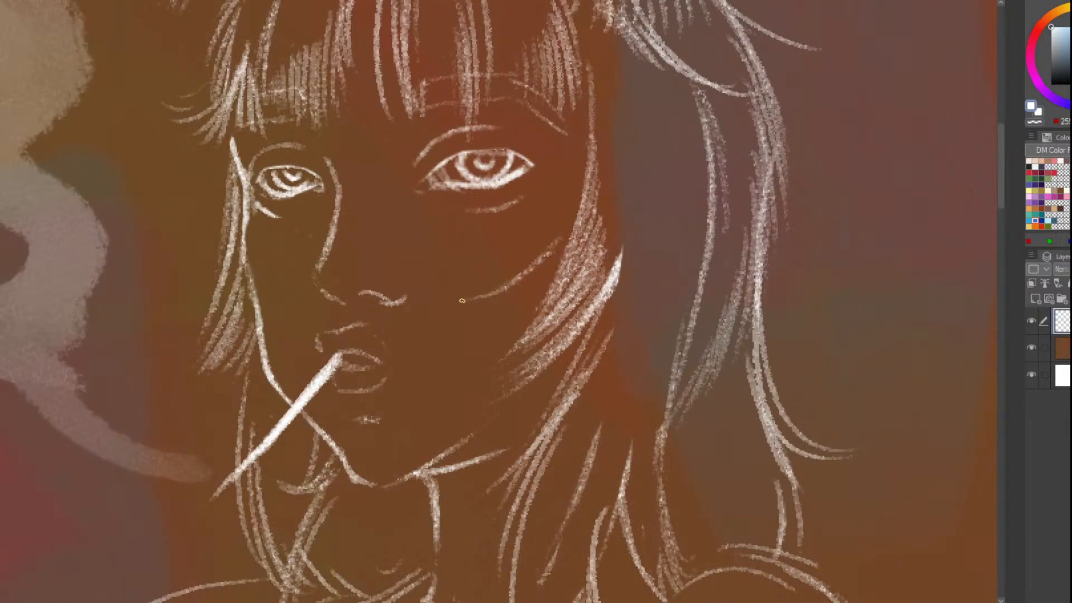
key("ctrl+z")
scroll(442, 155, "down", 1)
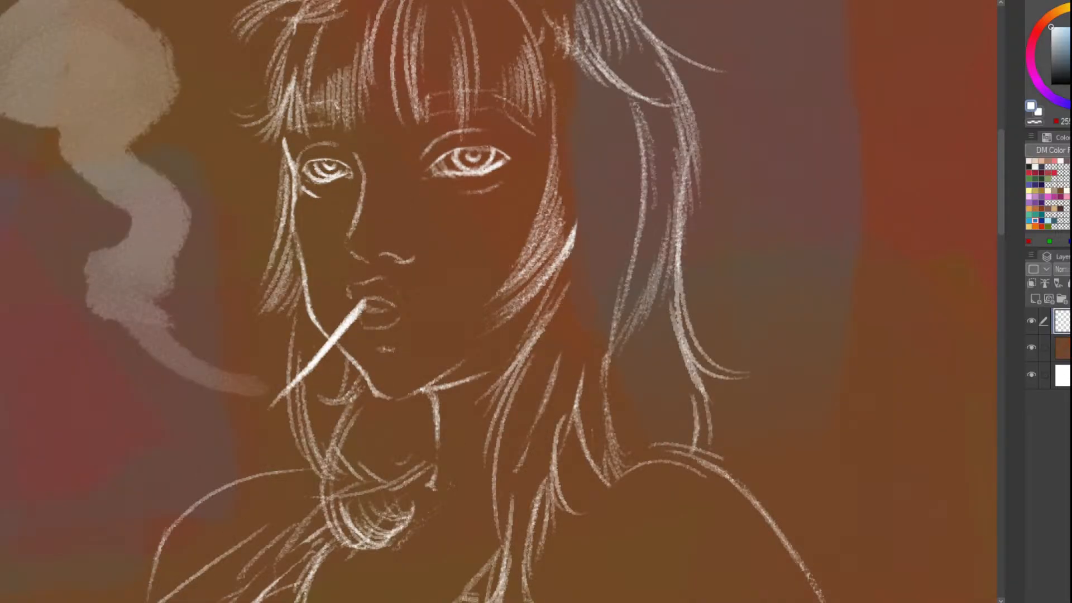
Sketch a short diagonal line across the near cheek beside the hair, removing the stray vertical stroke next to it
left_click_drag(381, 152, 309, 315)
scroll(309, 316, "down", 1)
scroll(478, 308, "up", 1)
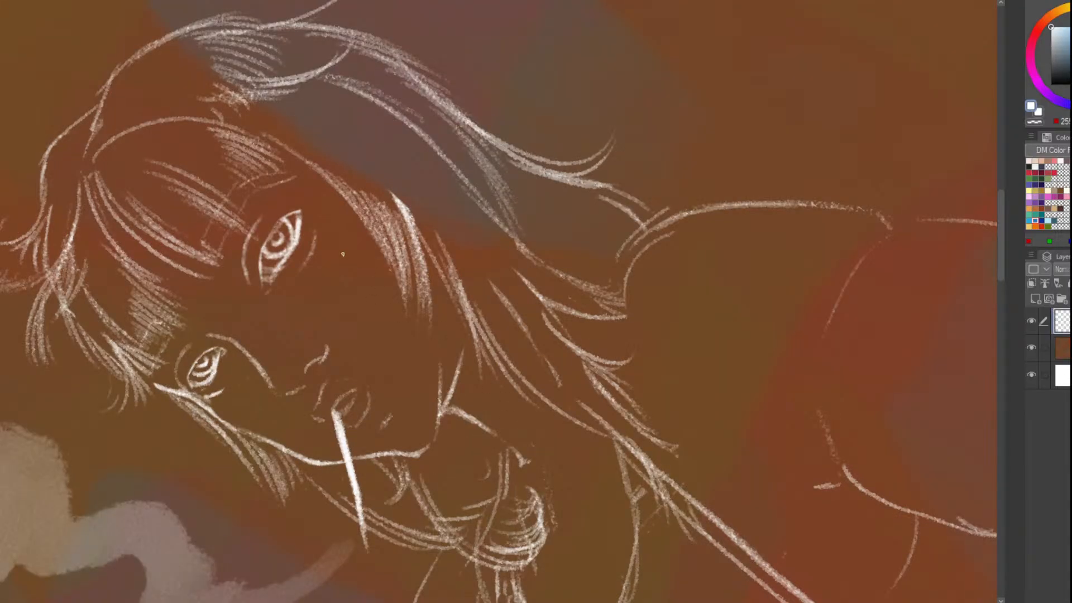
scroll(343, 254, "up", 1)
mouse_move(373, 264)
left_mouse_down()
mouse_move(371, 325)
mouse_move(467, 394)
mouse_move(387, 340)
mouse_move(372, 272)
left_mouse_up()
key("ctrl+z")
key("e")
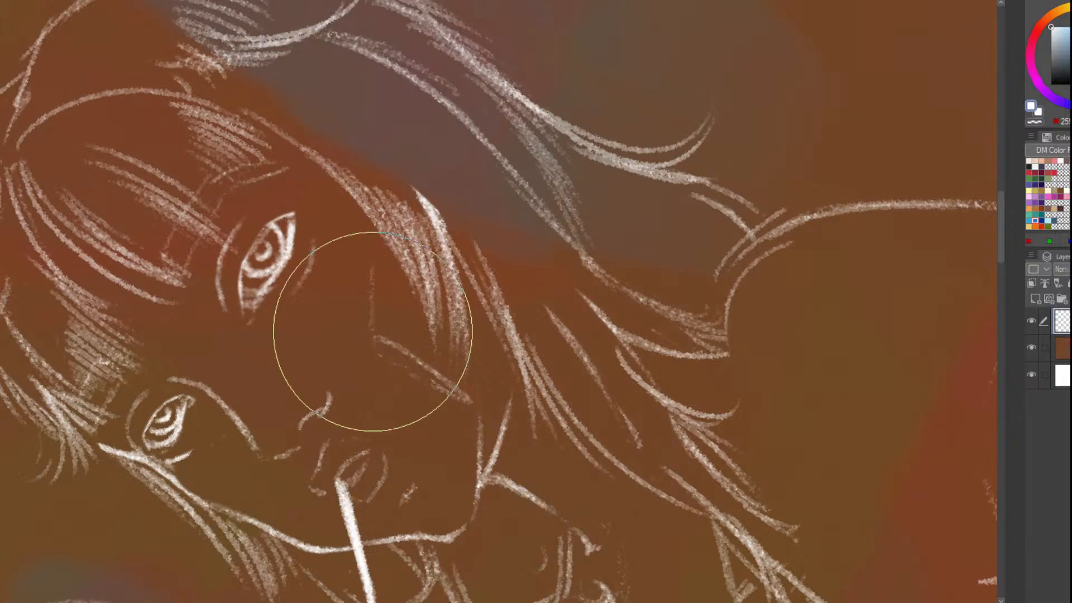
left_click_drag(374, 330, 370, 292)
key("ctrl+z")
key("bracketleft")
key("bracketleft")
key("bracketleft")
key("bracketleft")
key("p")
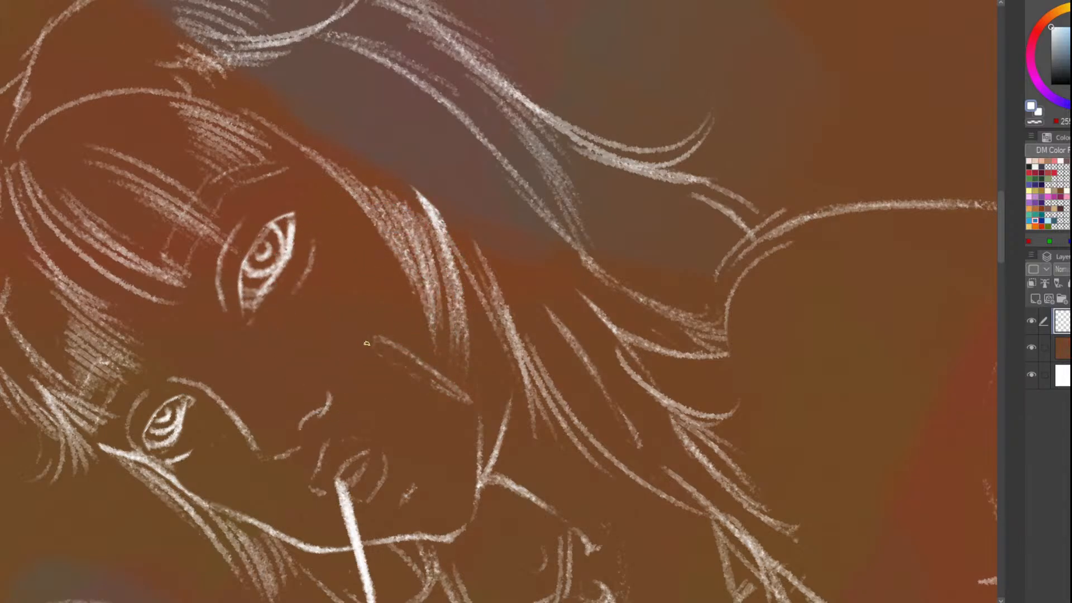
Draw crossing strokes over the cheek line to build an open grid pattern between the cheek and the hair
left_click_drag(363, 343, 383, 261)
left_click_drag(485, 391, 491, 302)
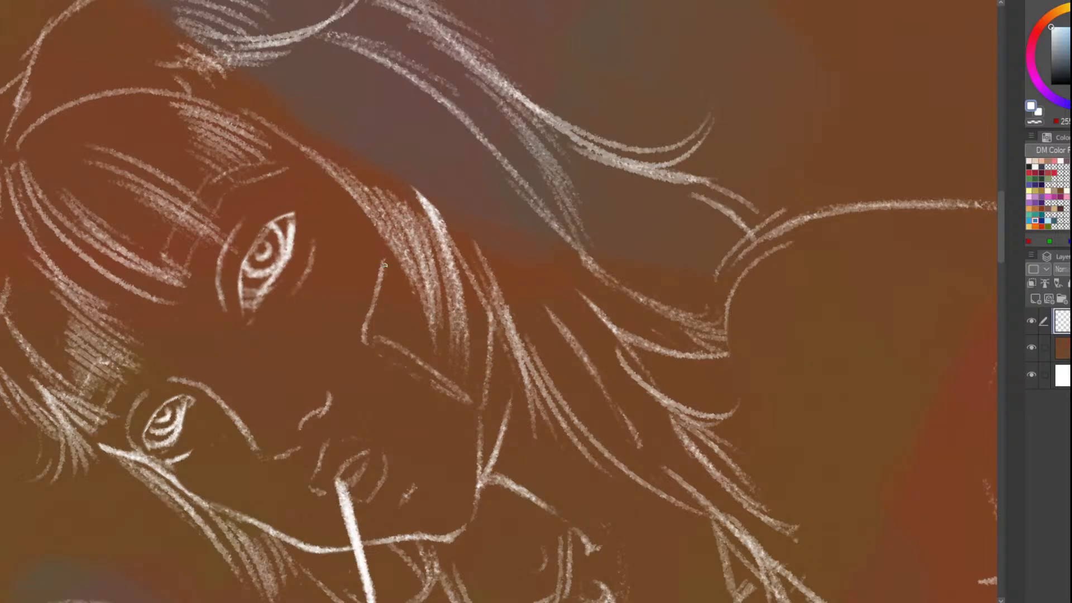
left_click_drag(394, 360, 415, 311)
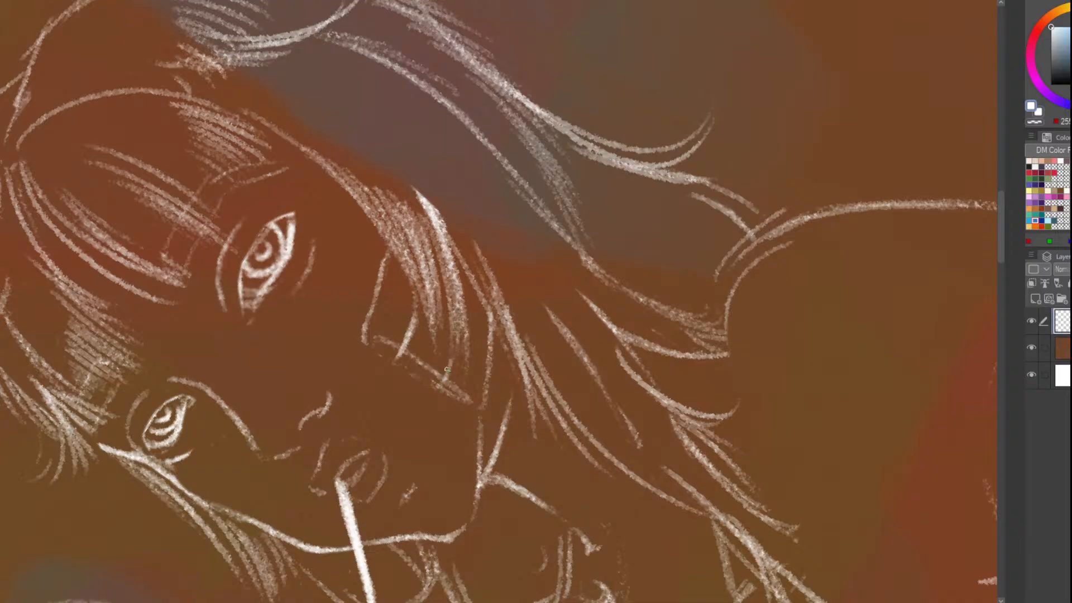
mouse_move(383, 365)
left_mouse_down()
mouse_move(369, 398)
mouse_move(418, 417)
left_mouse_up()
Add a small tilted square to the end of the cheek grid nearest the eye
scroll(364, 287, "up", 3)
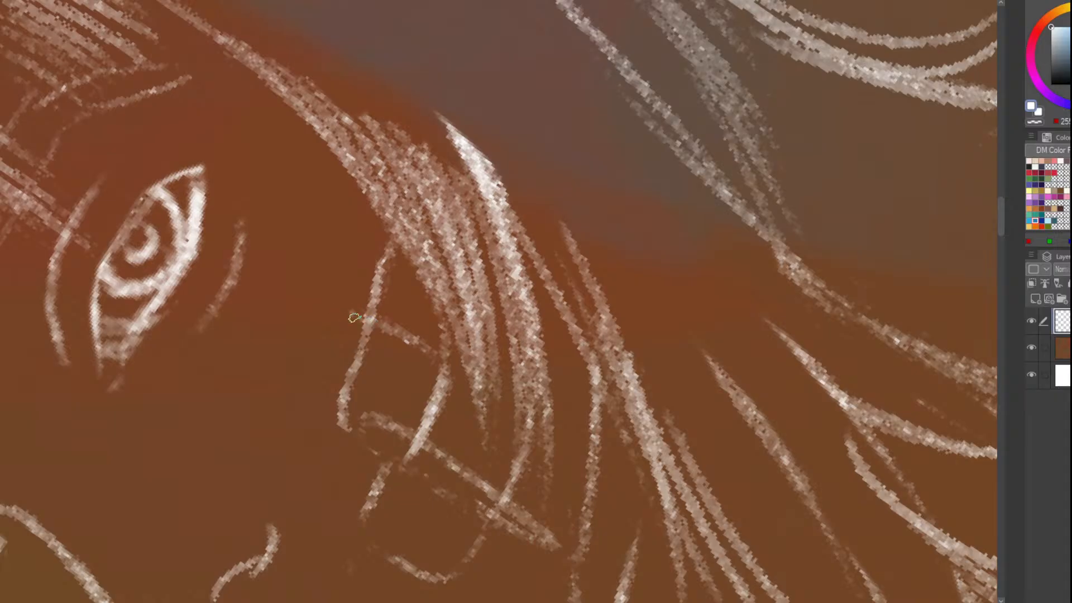
left_click_drag(364, 309, 335, 283)
key("ctrl+z")
mouse_move(358, 341)
left_mouse_down()
mouse_move(305, 314)
mouse_move(349, 251)
mouse_move(380, 267)
left_mouse_up()
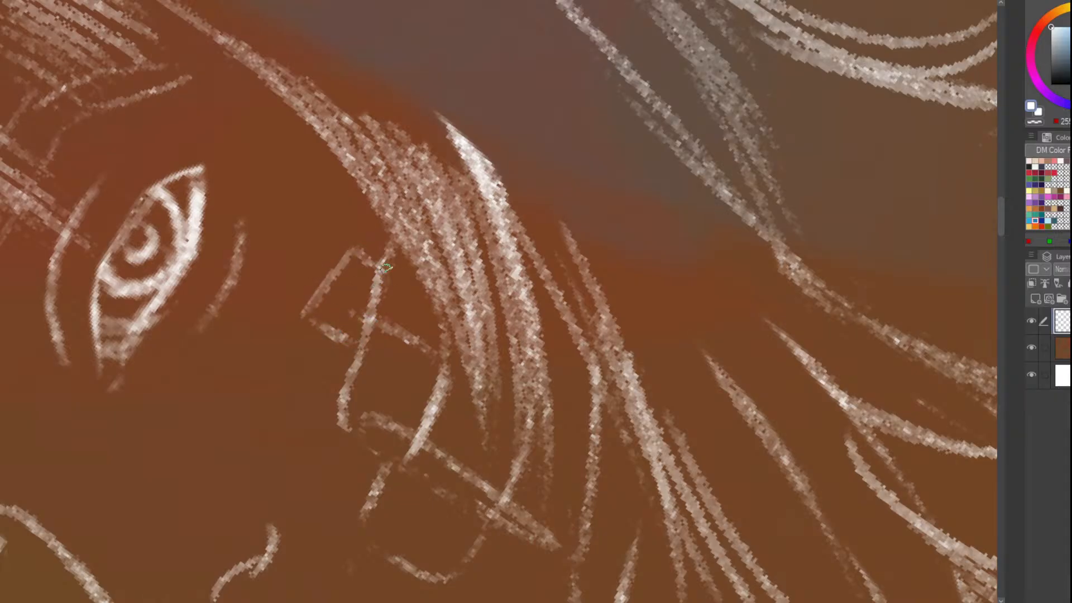
Extend the cheek grid through the hair strands towards the jaw with short crossing lines
scroll(385, 268, "down", 5)
scroll(386, 212, "up", 5)
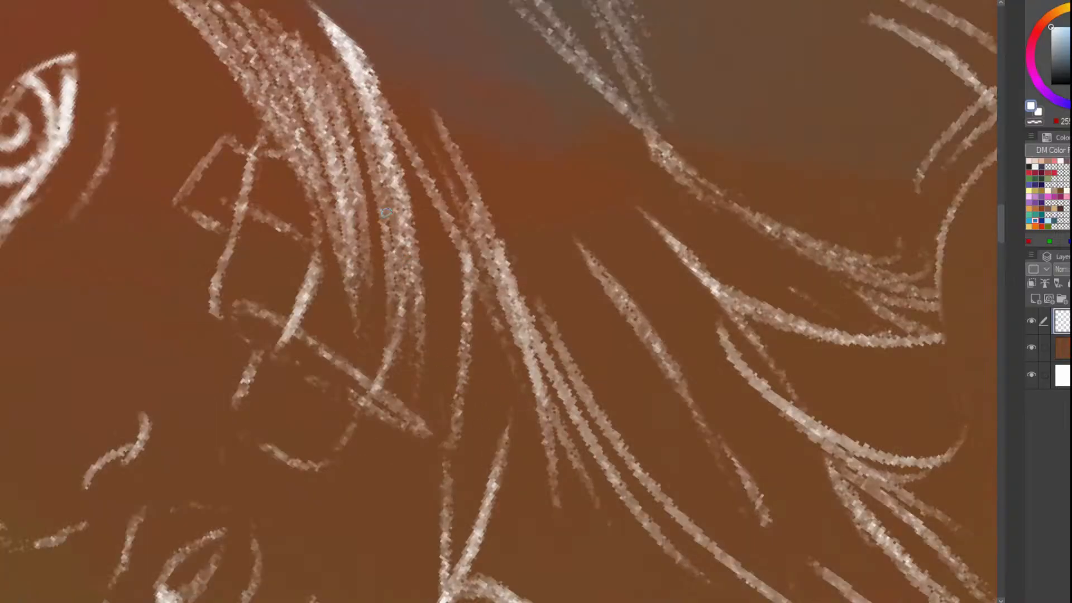
left_click_drag(402, 305, 463, 373)
mouse_move(418, 241)
left_mouse_down()
mouse_move(450, 268)
mouse_move(433, 250)
left_mouse_up()
mouse_move(462, 386)
left_mouse_down()
mouse_move(494, 427)
mouse_move(518, 362)
mouse_move(491, 323)
left_mouse_up()
scroll(311, 253, "down", 6)
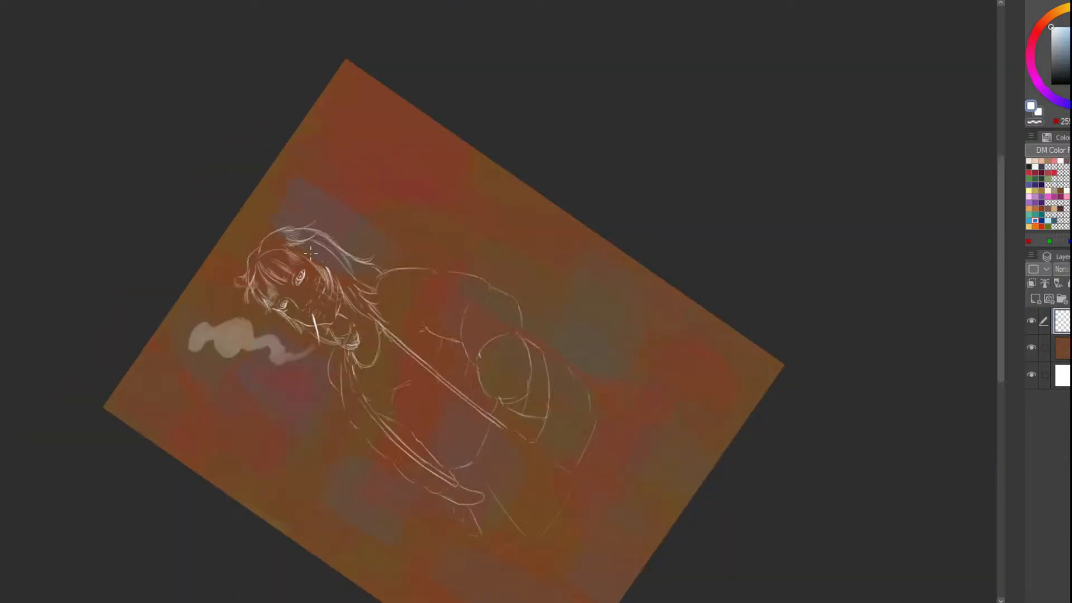
scroll(311, 253, "up", 6)
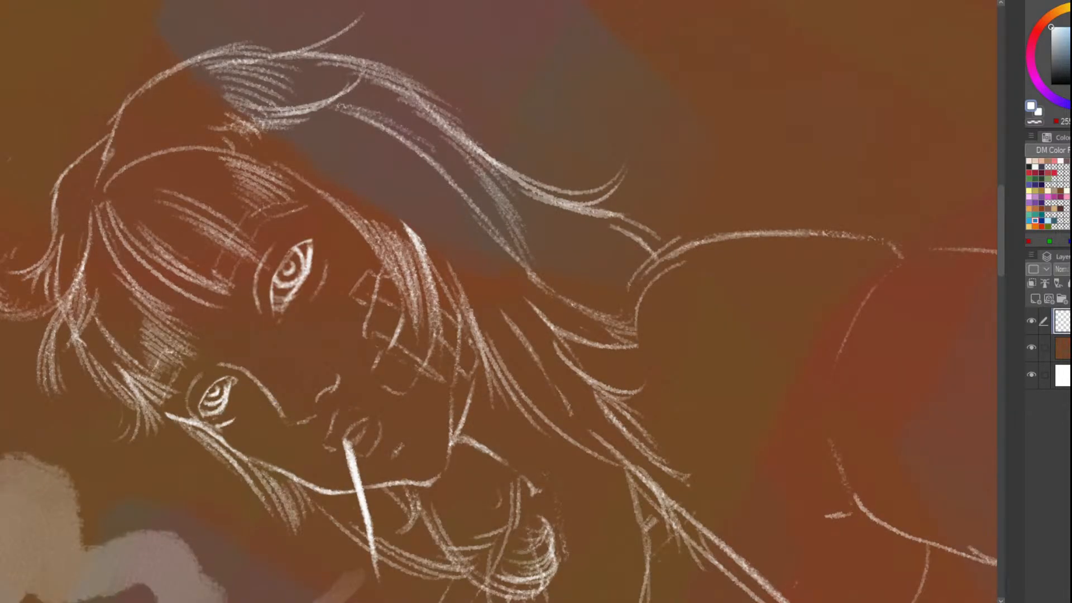
Shorten the cigarette by erasing its outer tip
scroll(256, 575, "down", 5)
scroll(256, 575, "up", 6)
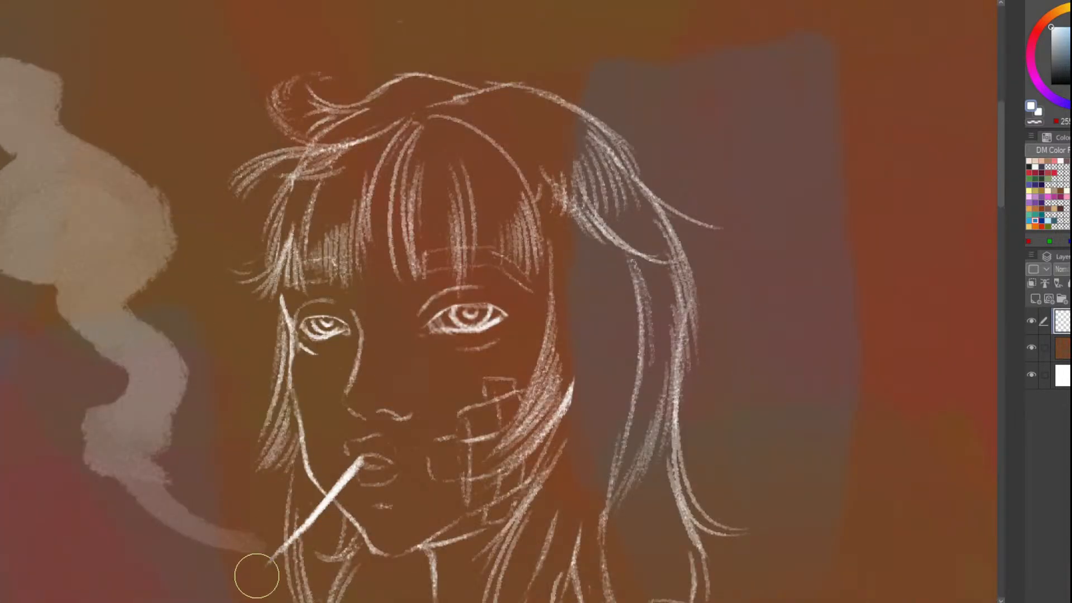
left_click_drag(256, 576, 300, 533)
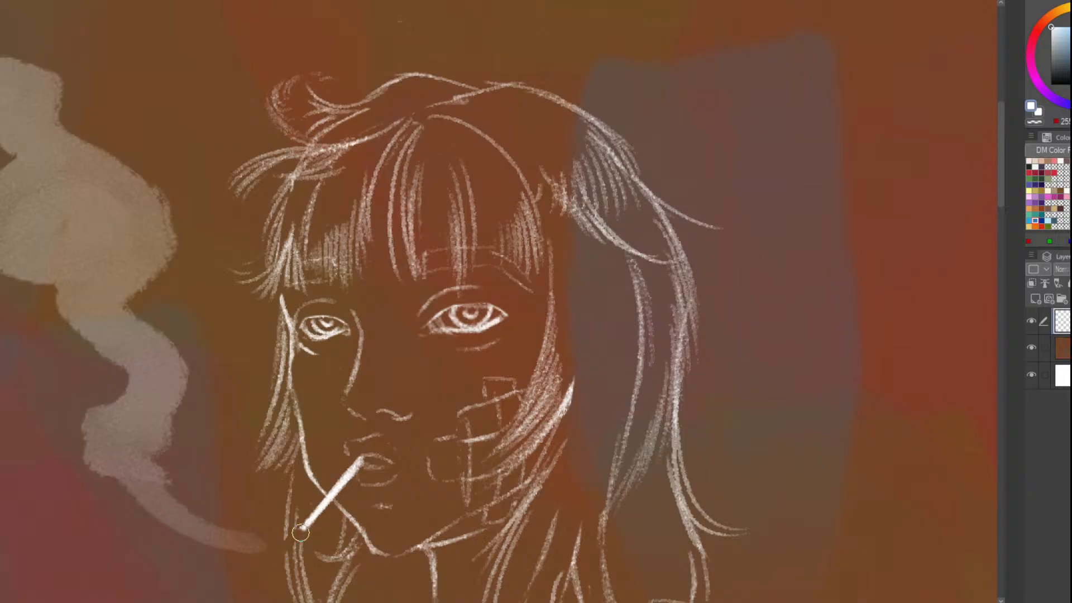
scroll(300, 533, "down", 5)
scroll(273, 424, "up", 5)
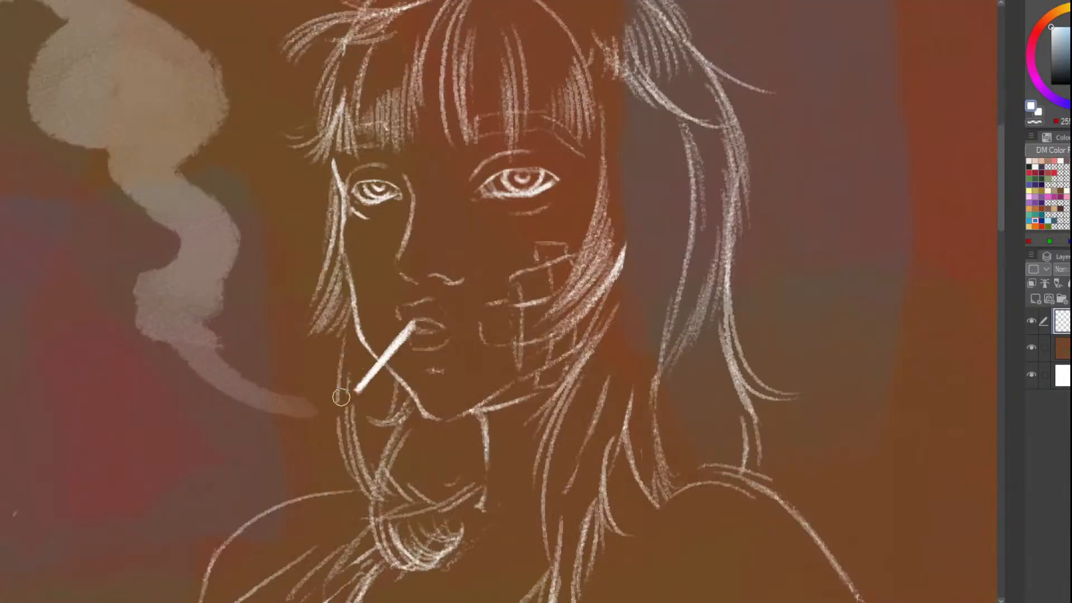
Redraw the broken hair strands beside the cigarette tip as continuous chalk lines
scroll(341, 397, "up", 4)
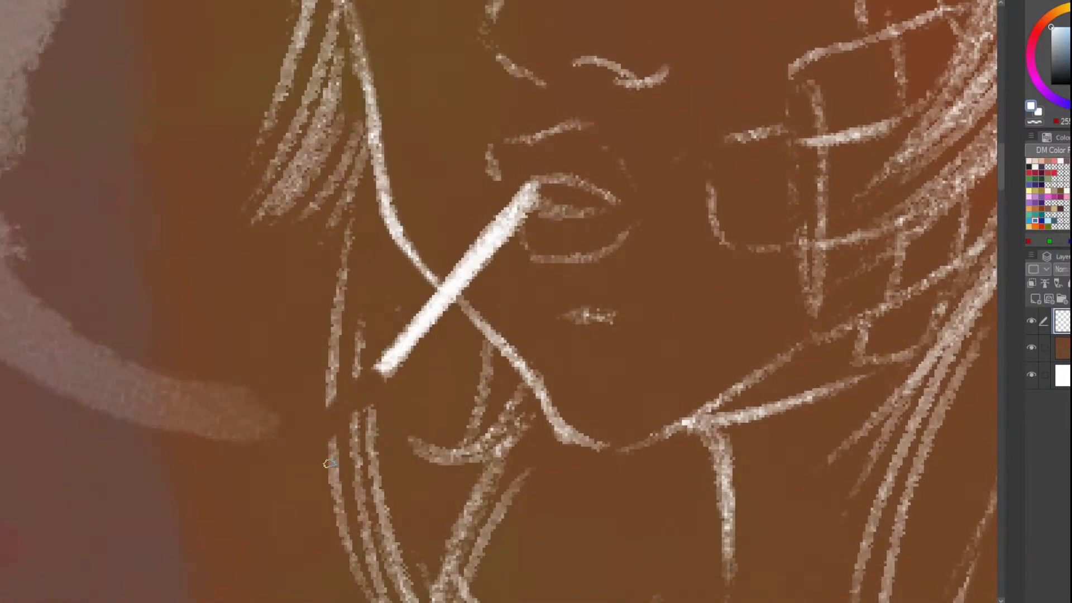
left_click_drag(329, 463, 335, 356)
key("ctrl+z")
left_click_drag(358, 442, 358, 359)
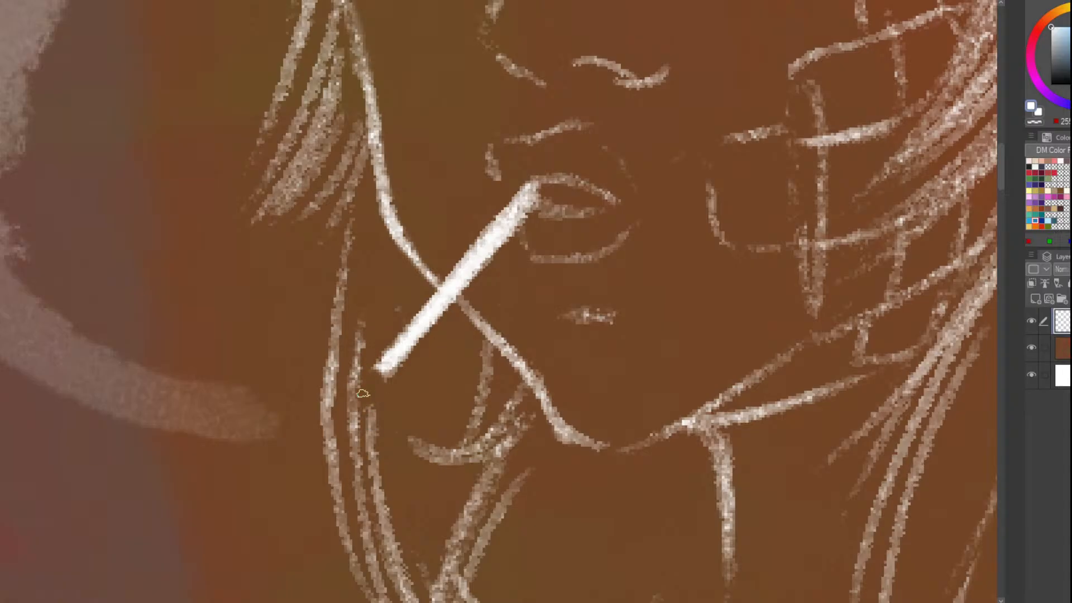
scroll(363, 393, "down", 8)
scroll(177, 88, "up", 2)
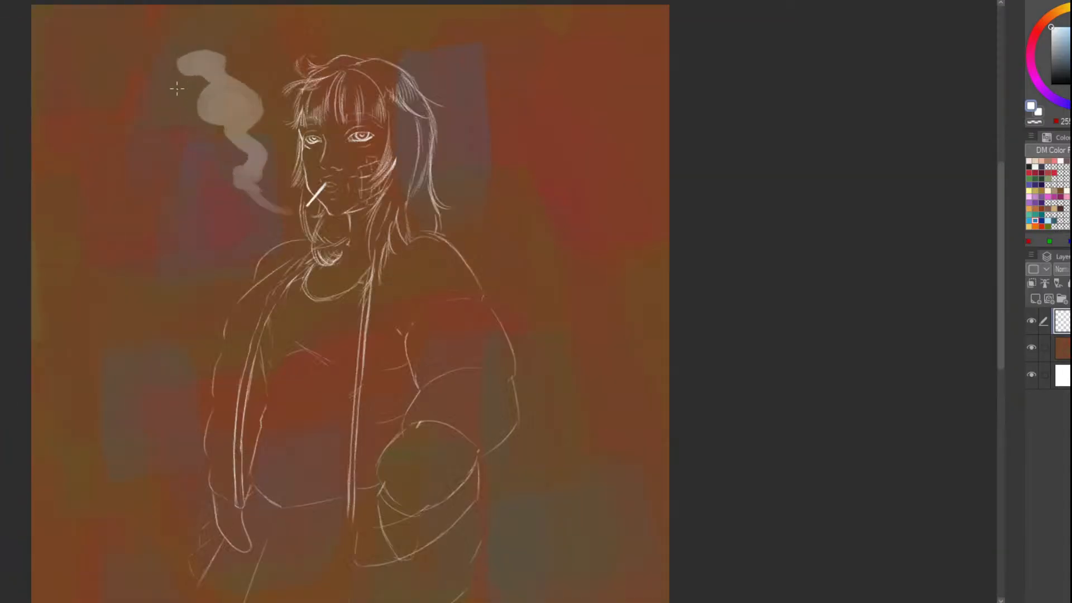
Sketch a curved fold line along the puffy seam above the elbow of the jacket sleeve
scroll(236, 226, "down", 1)
scroll(430, 355, "up", 5)
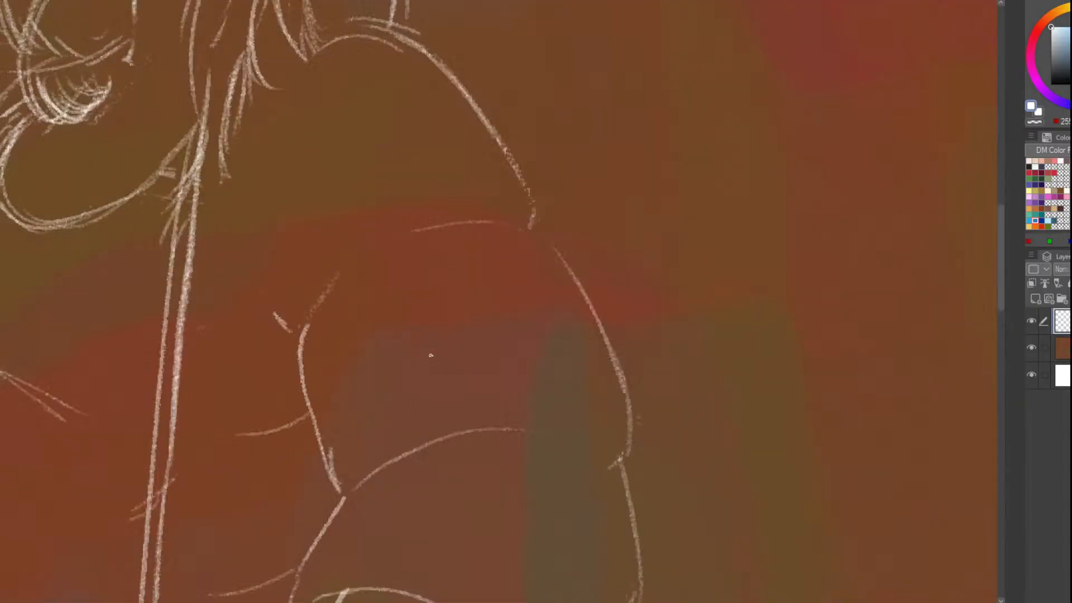
scroll(527, 376, "down", 4)
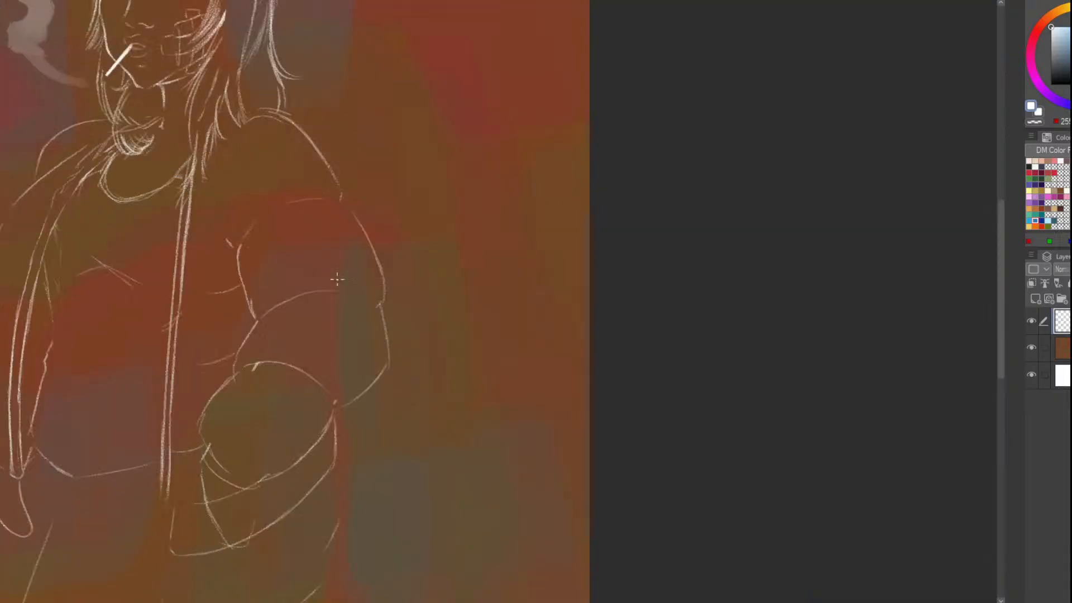
scroll(527, 376, "up", 3)
left_click_drag(527, 376, 313, 461)
scroll(240, 279, "down", 1)
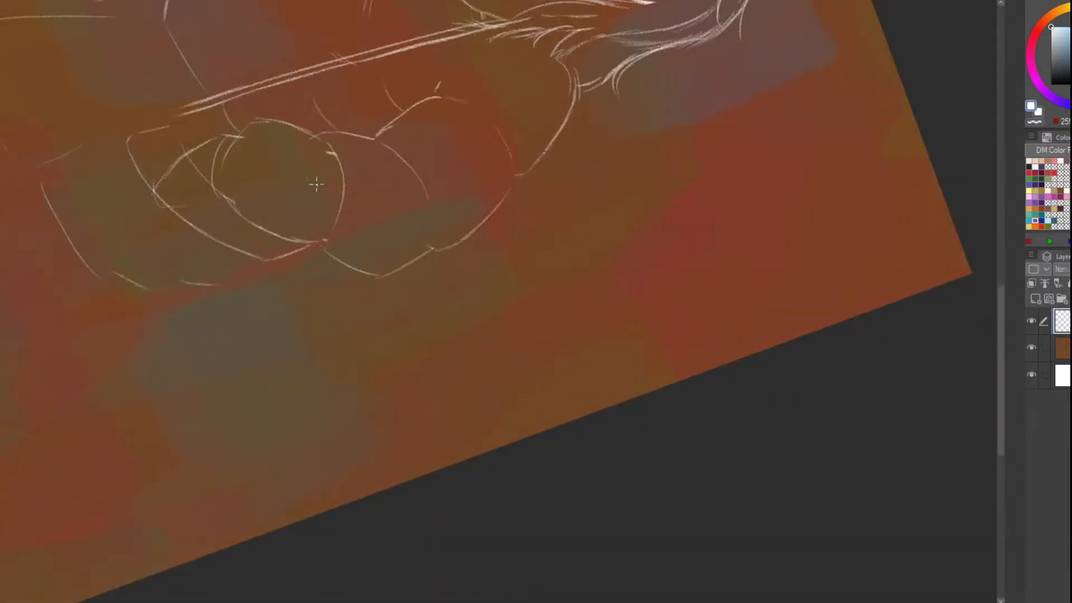
scroll(316, 182, "up", 1)
scroll(410, 162, "down", 1)
scroll(463, 154, "up", 2)
left_click_drag(411, 142, 445, 278)
left_click_drag(443, 192, 447, 264)
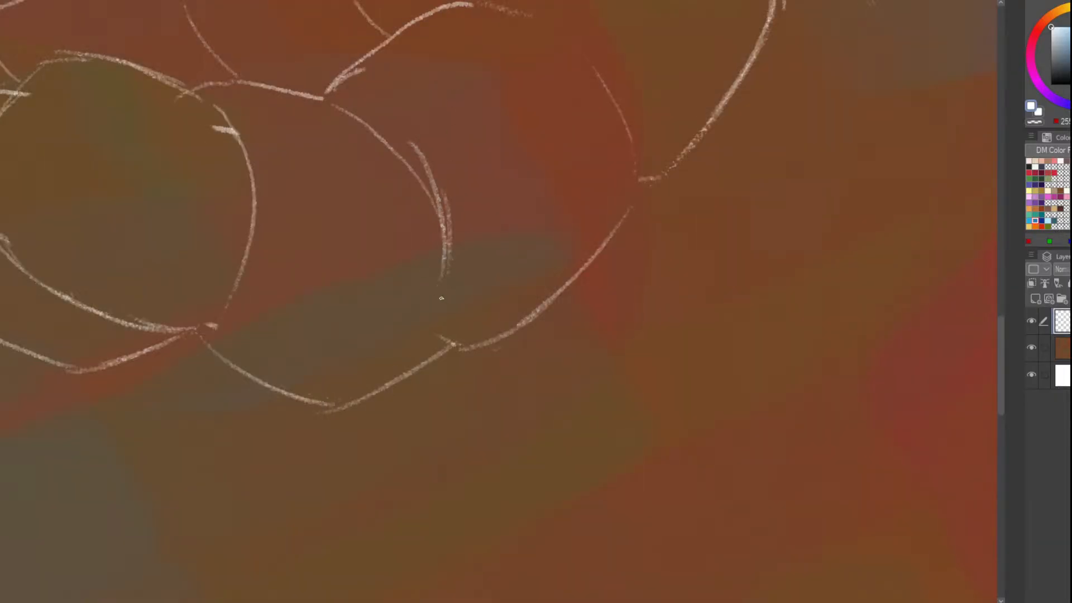
key("ctrl+z")
Hatch the outer end of the seam above the sleeve's elbow with short parallel chalk strokes
scroll(454, 301, "down", 2)
scroll(449, 335, "up", 2)
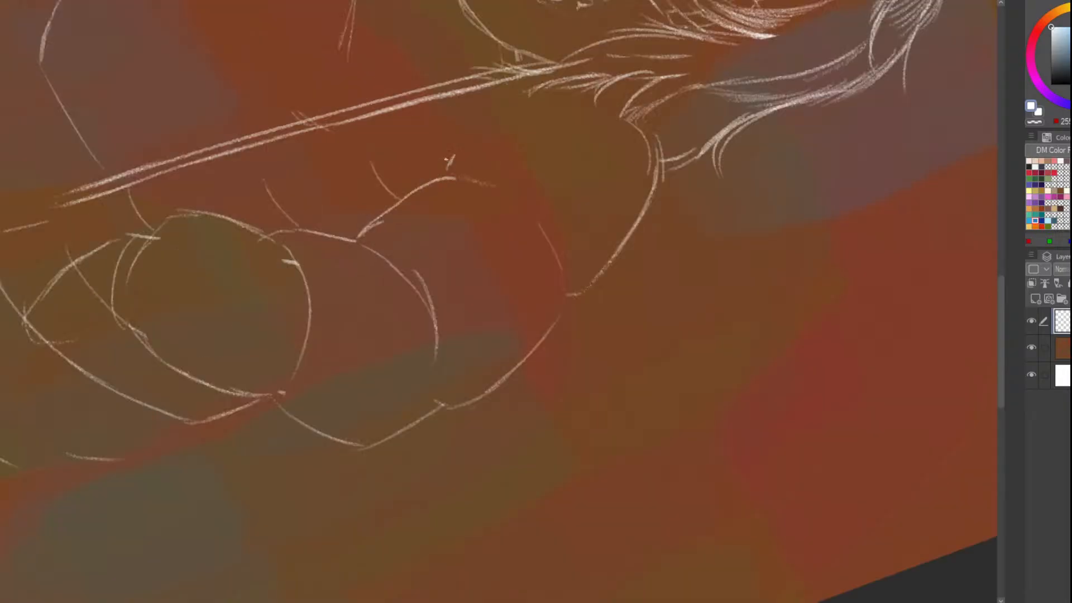
left_click_drag(444, 320, 438, 370)
key("ctrl+z")
left_click_drag(438, 293, 437, 374)
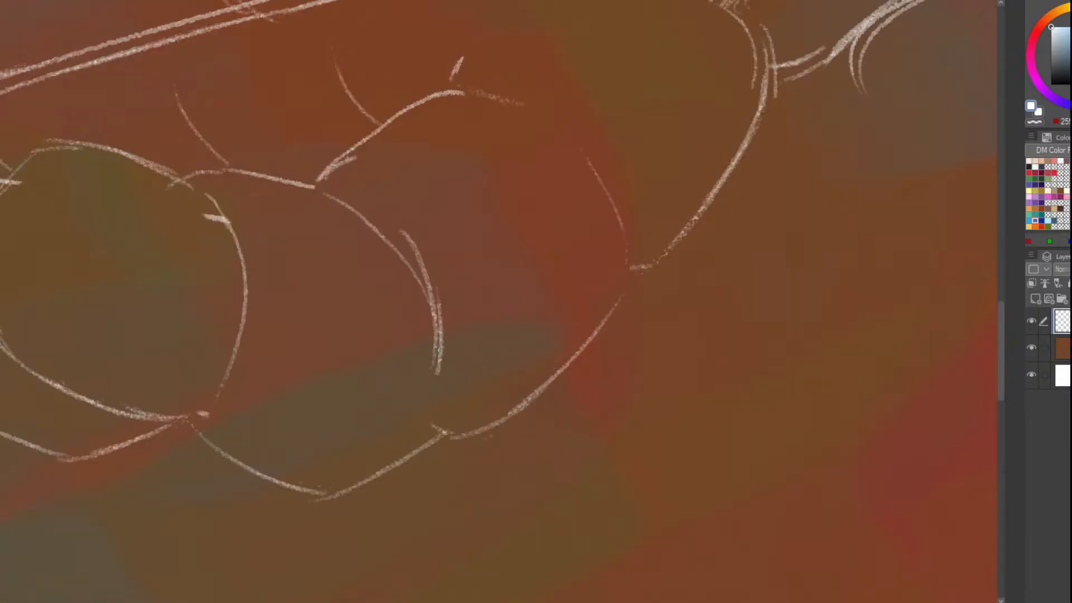
left_click_drag(446, 314, 444, 379)
key("ctrl+z")
left_click_drag(450, 336, 454, 386)
scroll(379, 218, "down", 3)
scroll(379, 150, "up", 5)
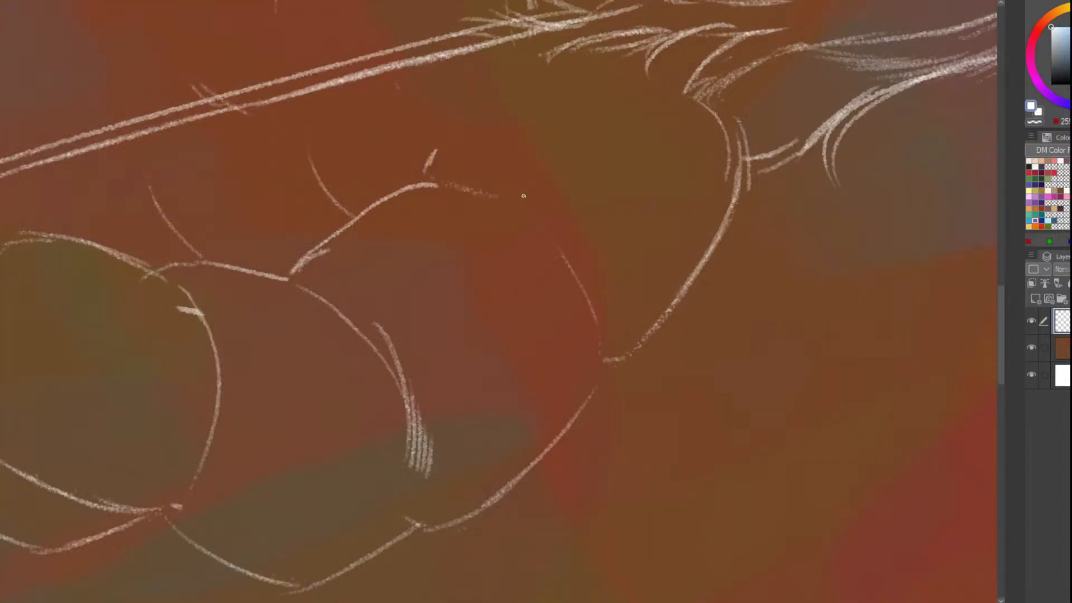
Try short hatching strokes at the upper end of the sleeve's inner contour, below the shoulder seam
mouse_move(538, 181)
left_mouse_down()
mouse_move(522, 247)
mouse_move(525, 228)
mouse_move(521, 239)
mouse_move(509, 223)
left_mouse_up()
key("ctrl+z")
key("ctrl+z")
key("ctrl+z")
left_click_drag(447, 161, 431, 204)
scroll(450, 162, "down", 2)
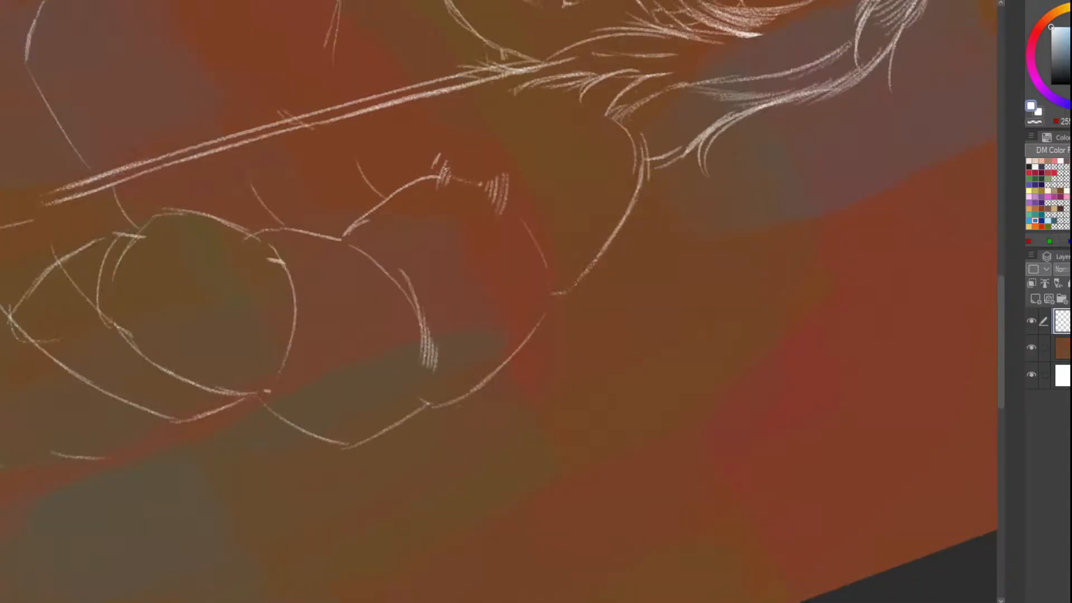
scroll(454, 168, "up", 1)
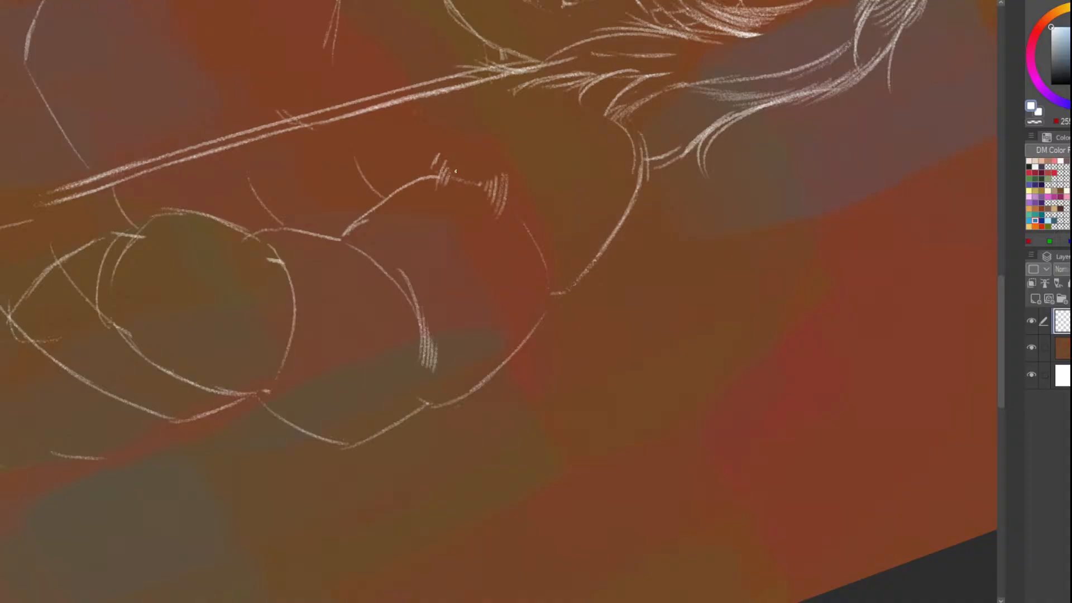
Undo the hatching strokes at the upper end of the sleeve's inner contour
scroll(456, 170, "down", 2)
scroll(441, 133, "up", 3)
key("ctrl+z")
key("ctrl+z")
key("ctrl+z")
key("ctrl+z")
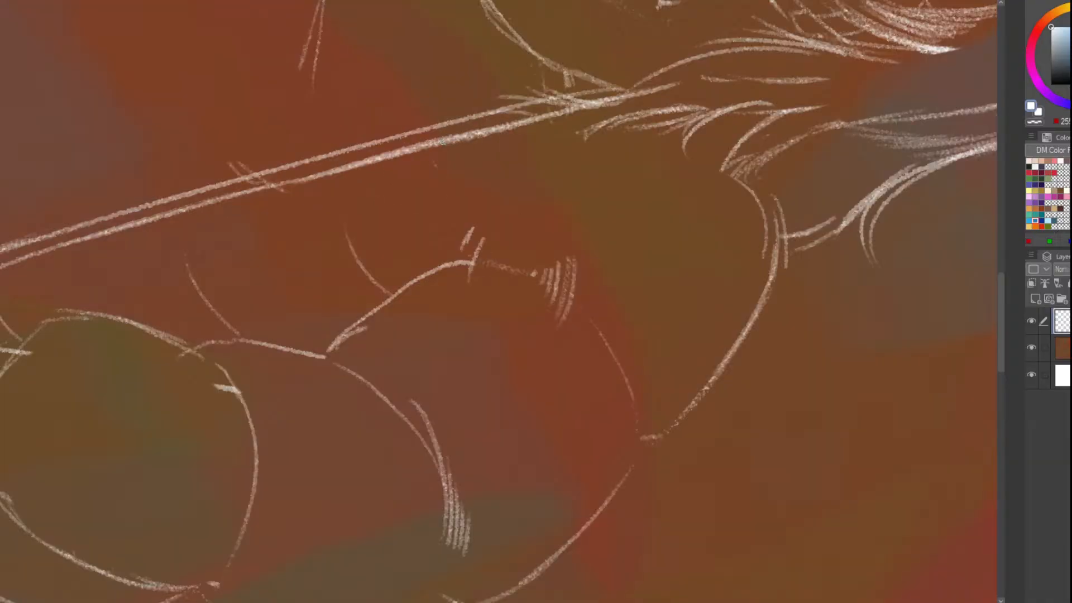
key("ctrl+z")
key("ctrl+z")
key("ctrl+z")
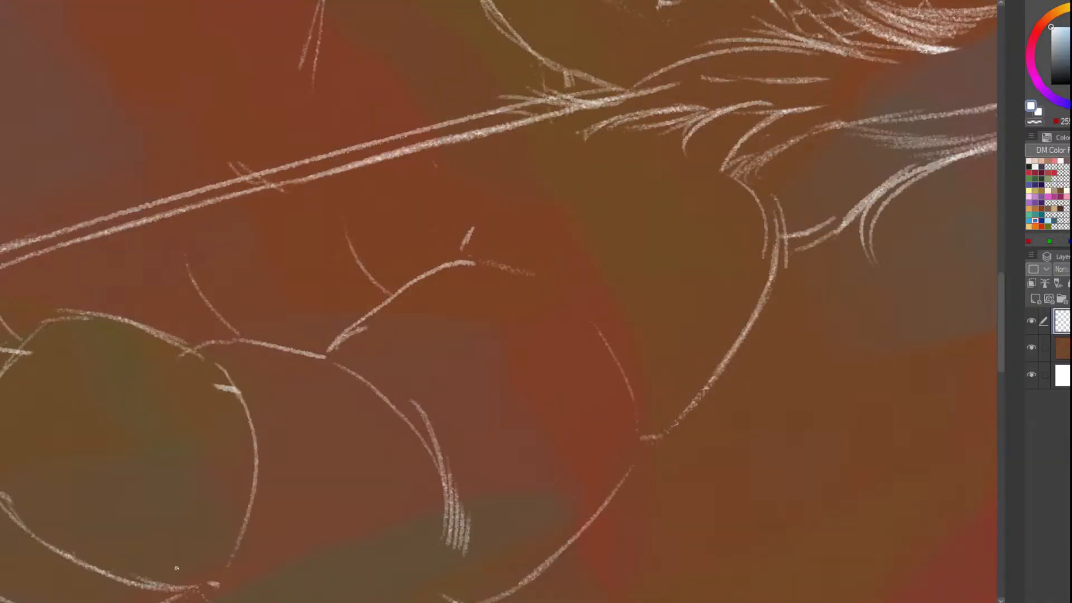
Redraw the sleeve's upper inner contour as a clean upward curve and strengthen the shoulder seam, extending it to the outer sleeve line
left_click_drag(609, 304, 450, 240)
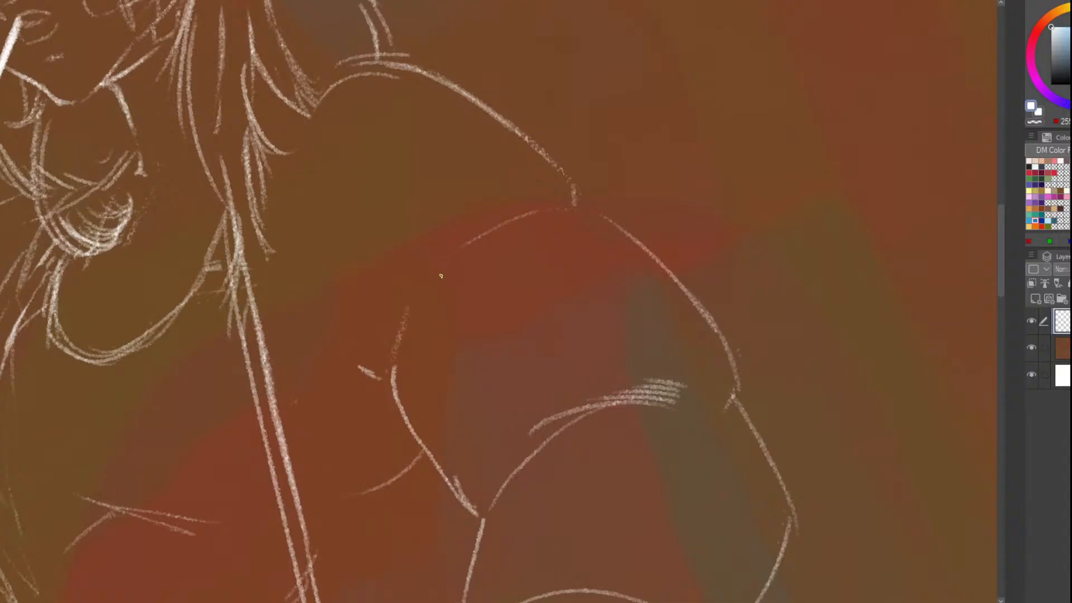
scroll(441, 276, "up", 2)
left_click_drag(380, 395, 404, 307)
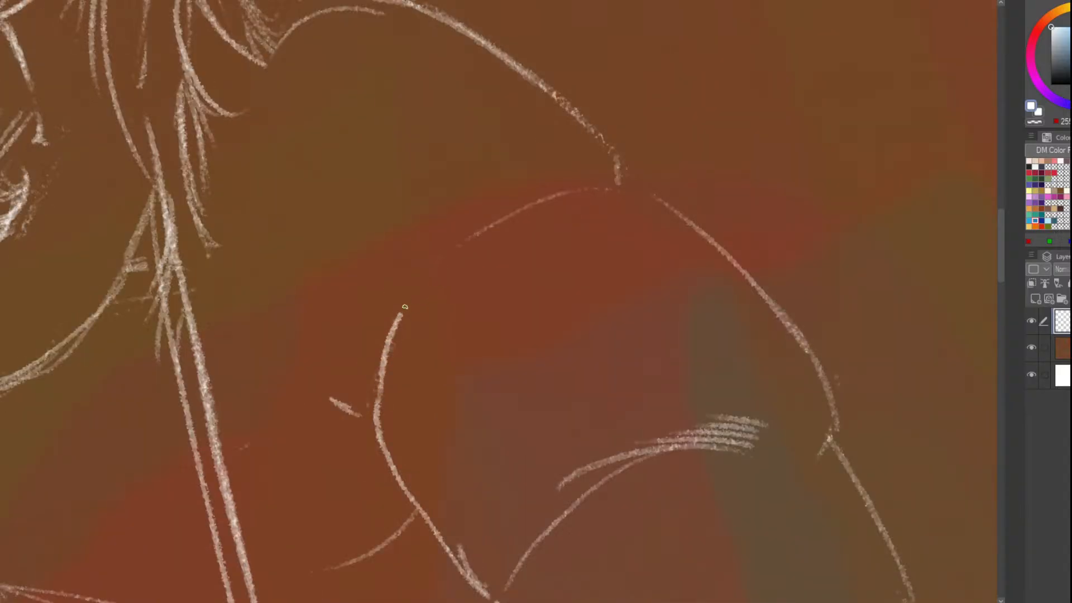
key("ctrl+z")
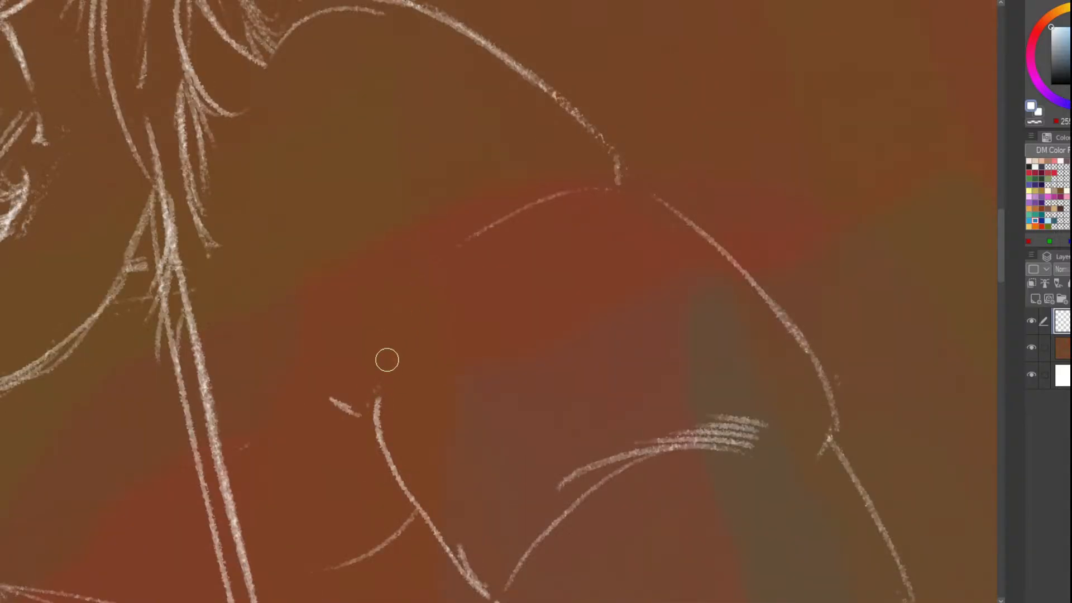
mouse_move(379, 392)
left_mouse_down()
mouse_move(404, 310)
mouse_move(489, 229)
left_mouse_up()
key("ctrl+z")
mouse_move(606, 190)
left_mouse_down()
mouse_move(553, 194)
mouse_move(464, 232)
mouse_move(612, 189)
mouse_move(537, 200)
mouse_move(430, 274)
left_mouse_up()
key("ctrl+z")
key("ctrl+z")
left_click_drag(377, 397, 403, 309)
mouse_move(450, 254)
left_mouse_down()
mouse_move(541, 199)
mouse_move(645, 189)
left_mouse_up()
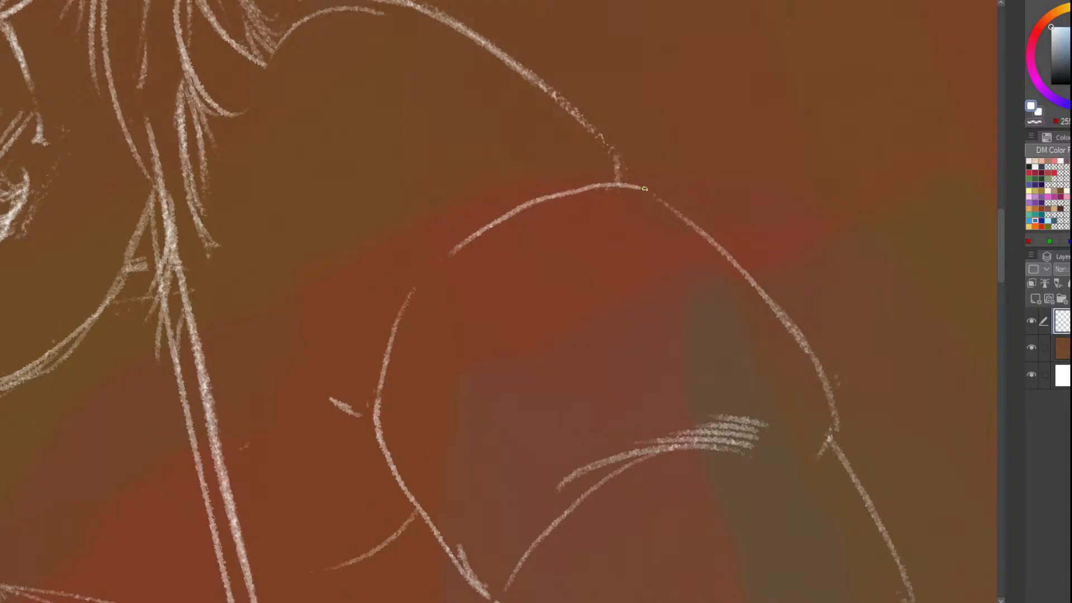
Rework the joint between the shoulder seam and outer sleeve line, and extend the elbow seam lightly to the outer contour
key("ctrl+z")
scroll(569, 62, "down", 1)
scroll(621, 118, "up", 1)
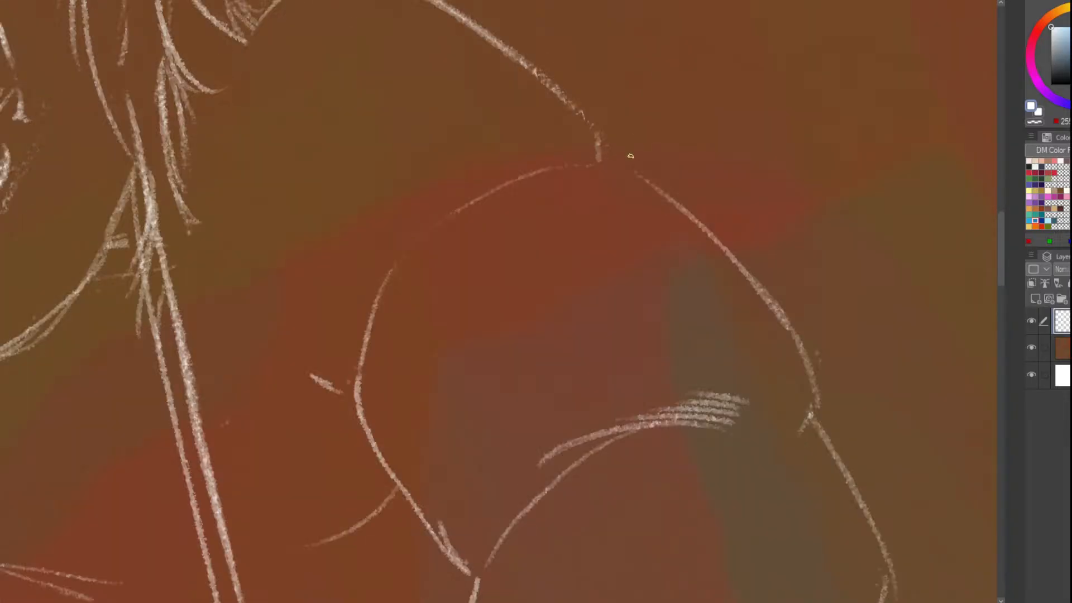
left_click_drag(627, 160, 583, 167)
scroll(500, 152, "down", 4)
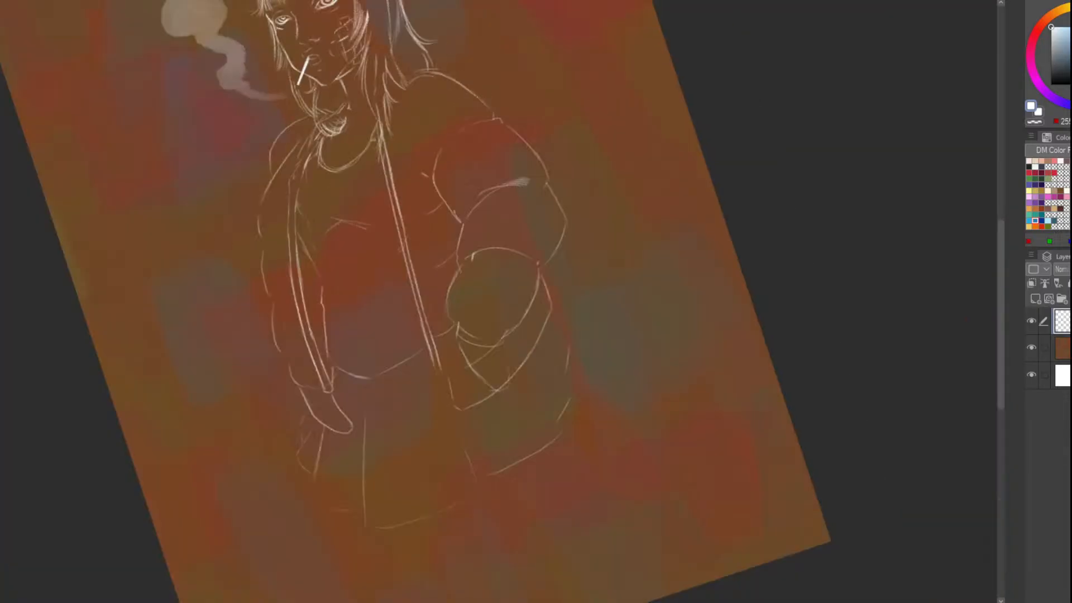
scroll(584, 148, "up", 5)
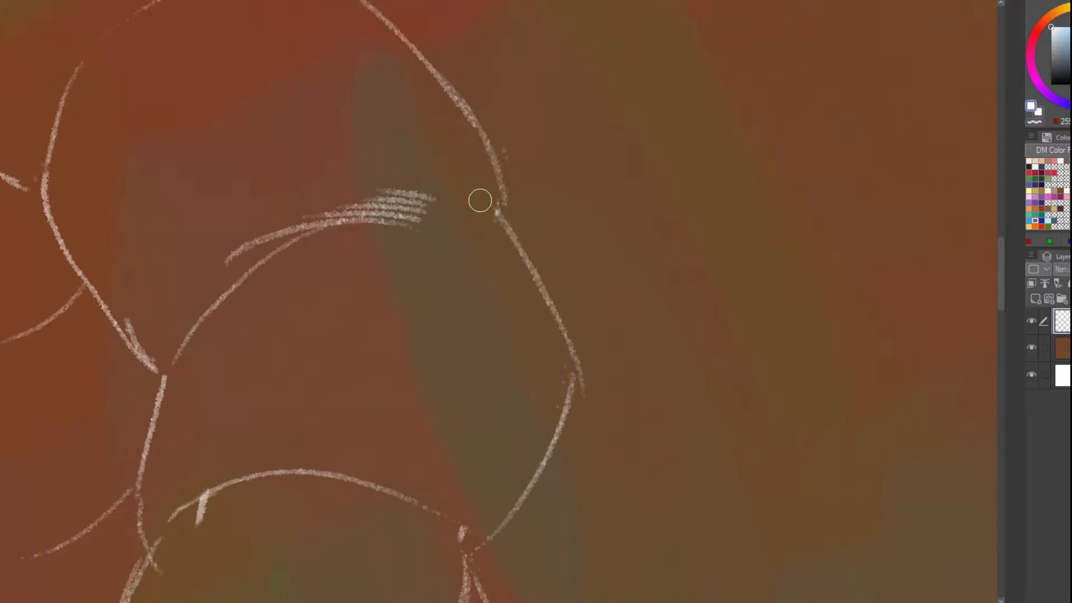
scroll(356, 184, "down", 4)
scroll(241, 169, "up", 4)
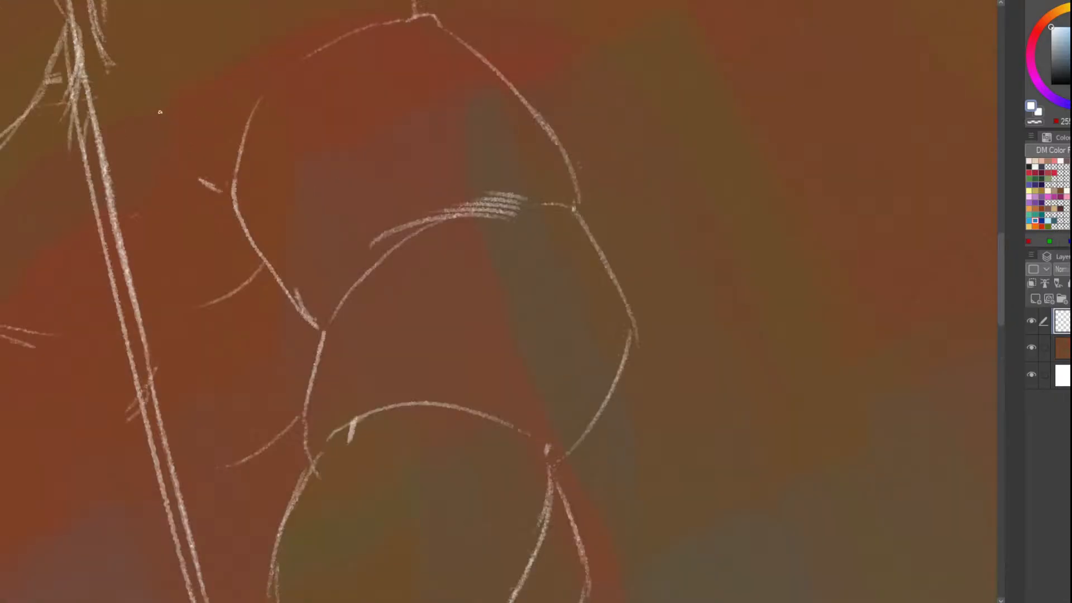
Thicken the short fold mark beside the upper sleeve's inner contour and add fine hatching strokes next to it
left_click_drag(220, 183, 251, 197)
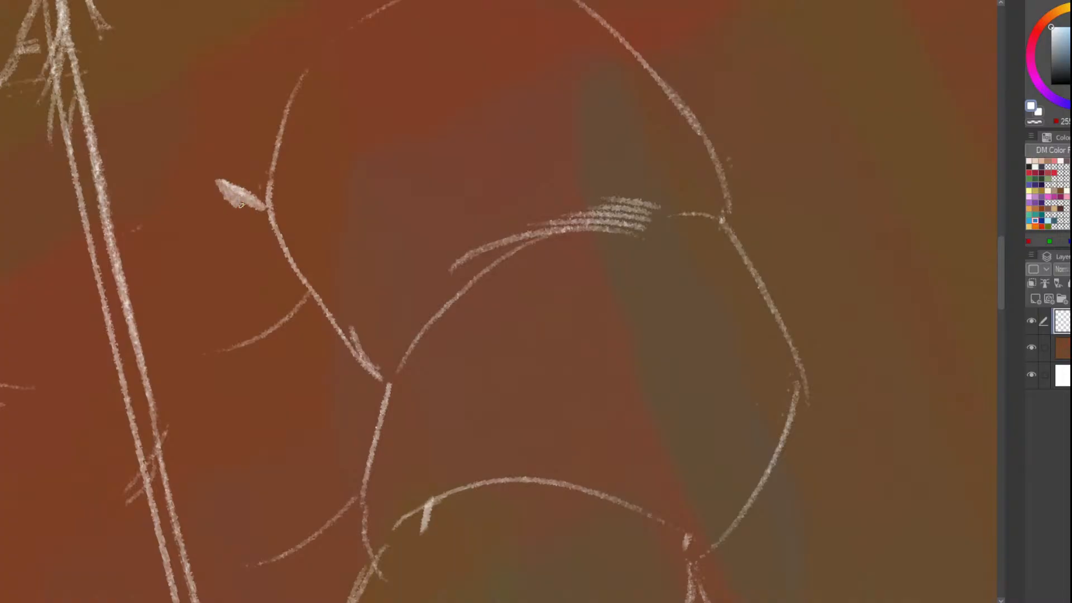
mouse_move(206, 183)
left_mouse_down()
mouse_move(241, 219)
mouse_move(233, 224)
left_mouse_up()
scroll(222, 238, "down", 4)
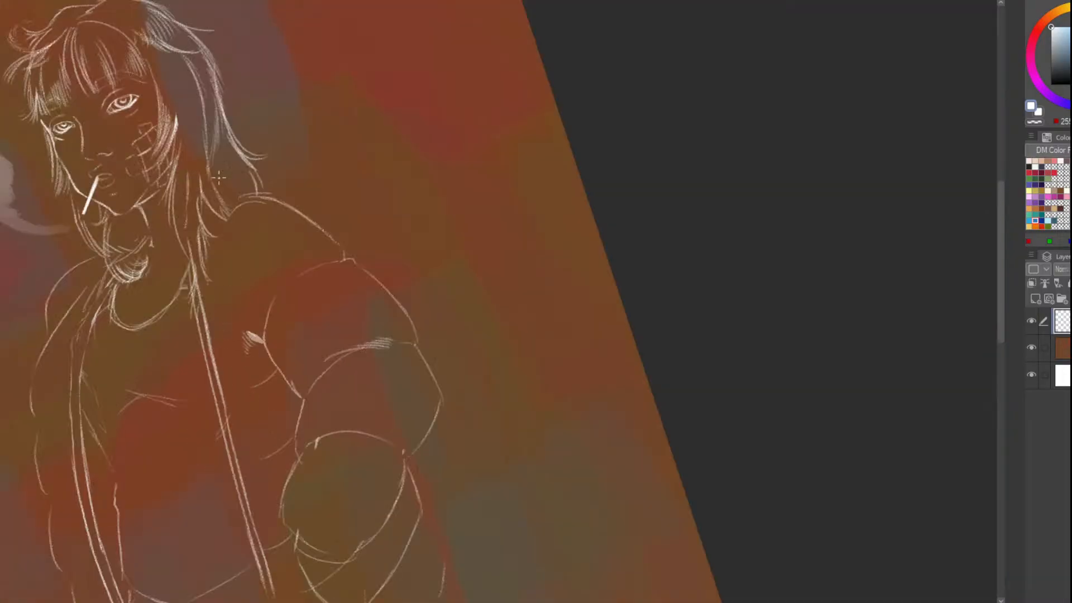
scroll(281, 176, "up", 4)
scroll(280, 177, "down", 4)
scroll(277, 449, "up", 4)
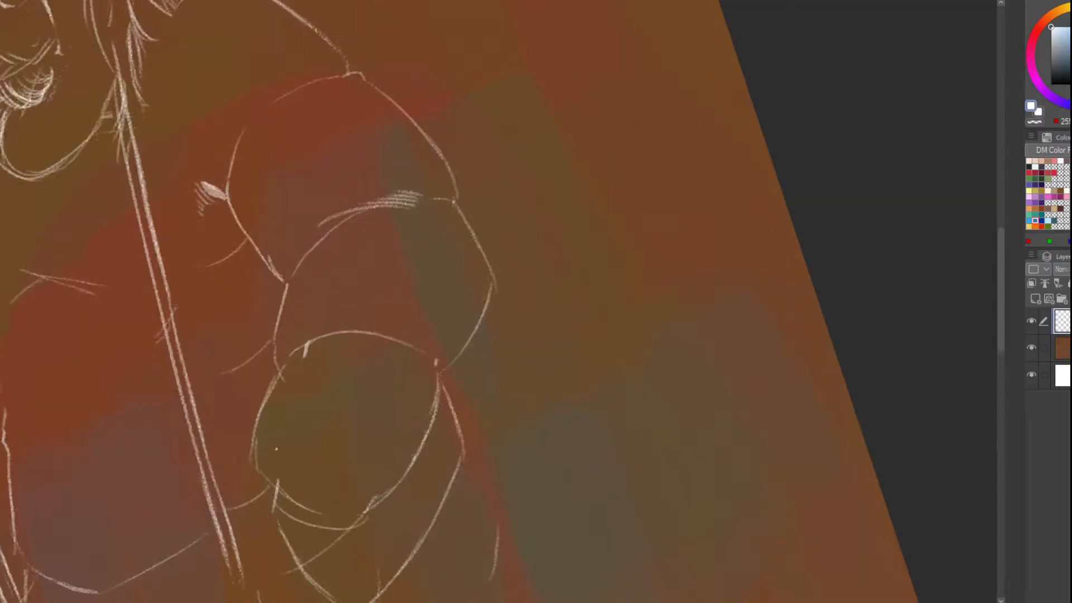
Erase the rough inner contour of the lower sleeve puff and redraw it as one clean curve meeting the upper-arm line
left_click_drag(276, 449, 456, 37)
left_click_drag(573, 13, 481, 124)
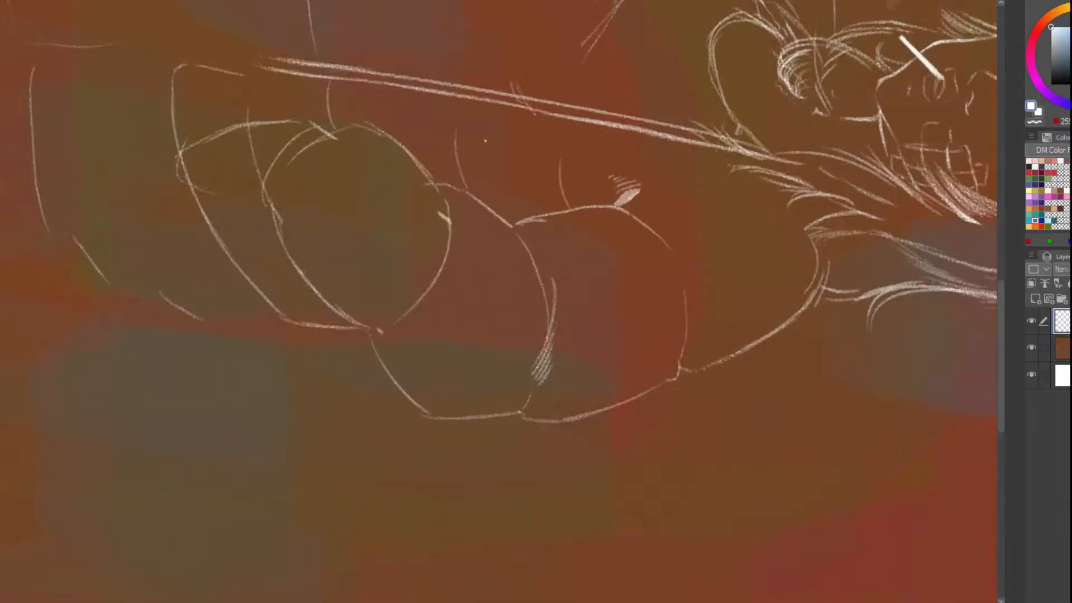
scroll(480, 125, "up", 2)
key("e")
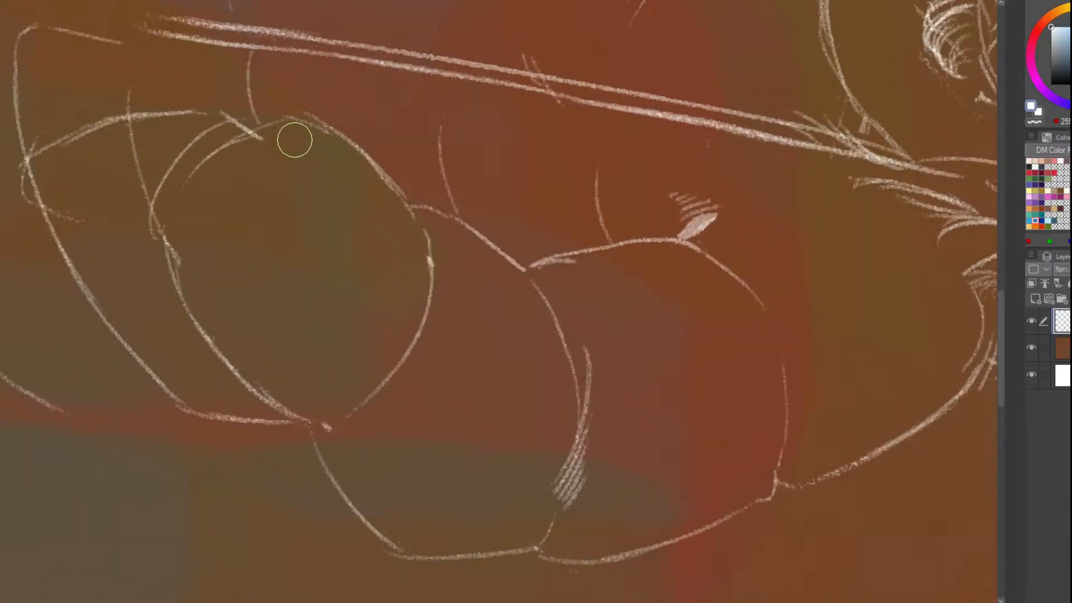
left_click_drag(328, 146, 387, 190)
key("p")
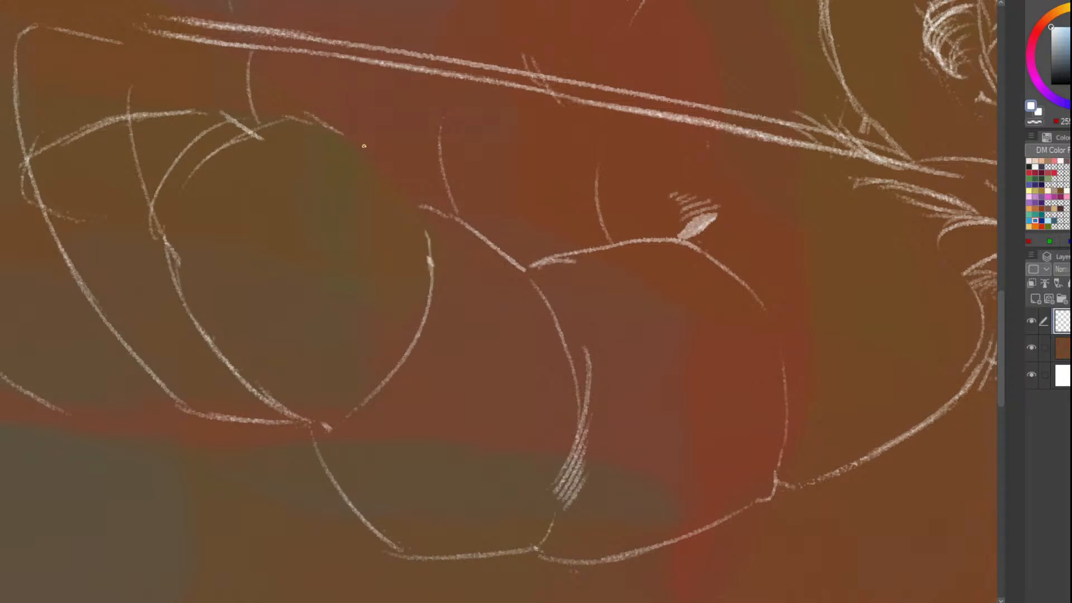
mouse_move(303, 120)
left_mouse_down()
mouse_move(402, 179)
mouse_move(422, 204)
mouse_move(428, 269)
left_mouse_up()
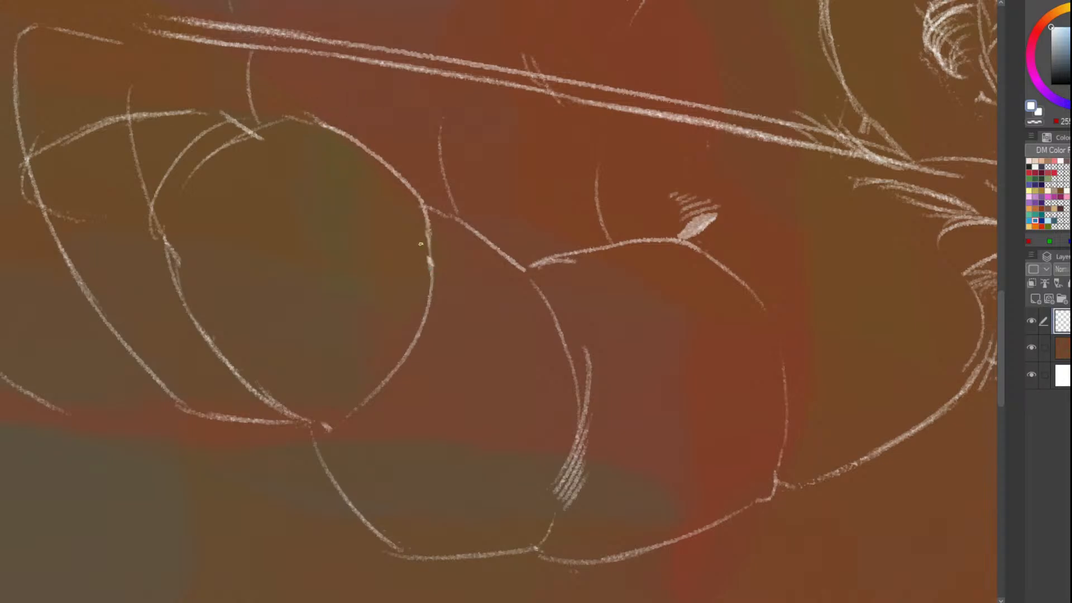
Erase small gaps in the contours of the cuff and lower sleeve puff, and add a short accent at the puff's gap
key("e")
scroll(330, 296, "down", 3)
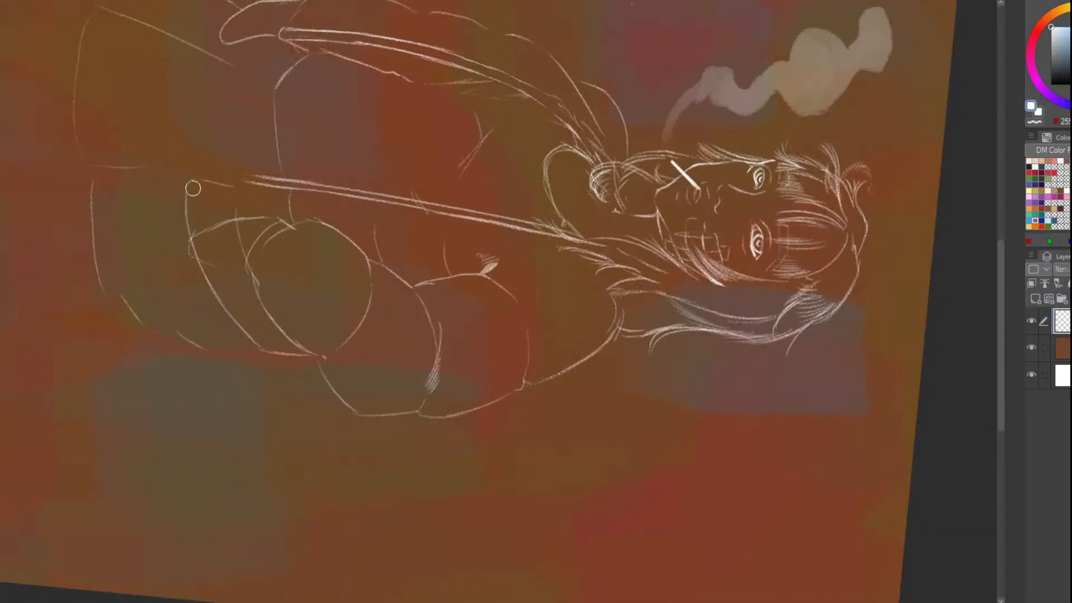
scroll(193, 188, "up", 3)
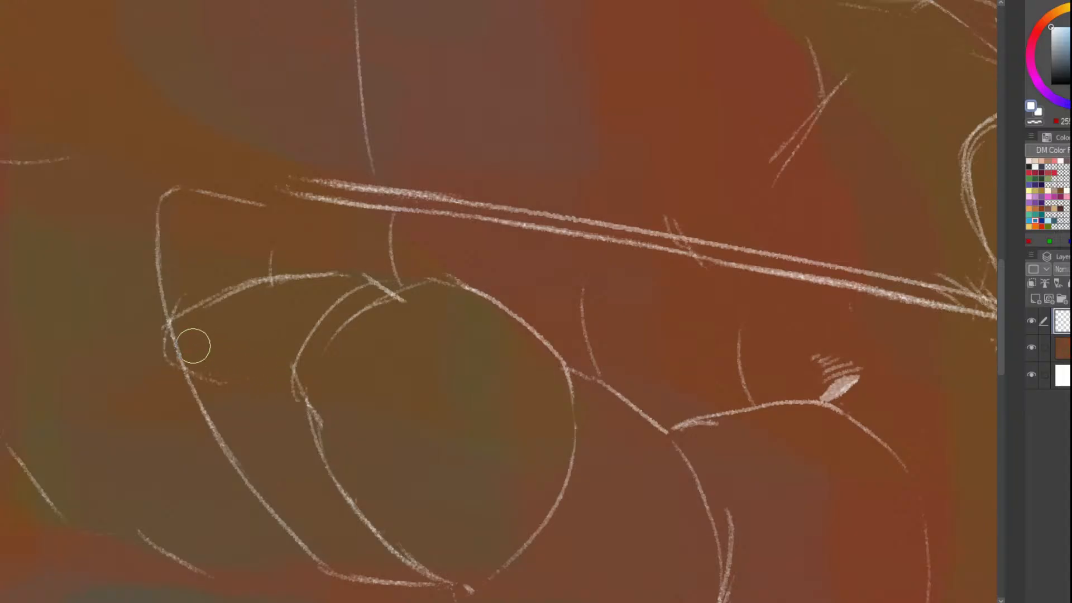
scroll(282, 335, "down", 1)
mouse_move(299, 363)
left_mouse_down()
mouse_move(294, 386)
mouse_move(304, 346)
left_mouse_up()
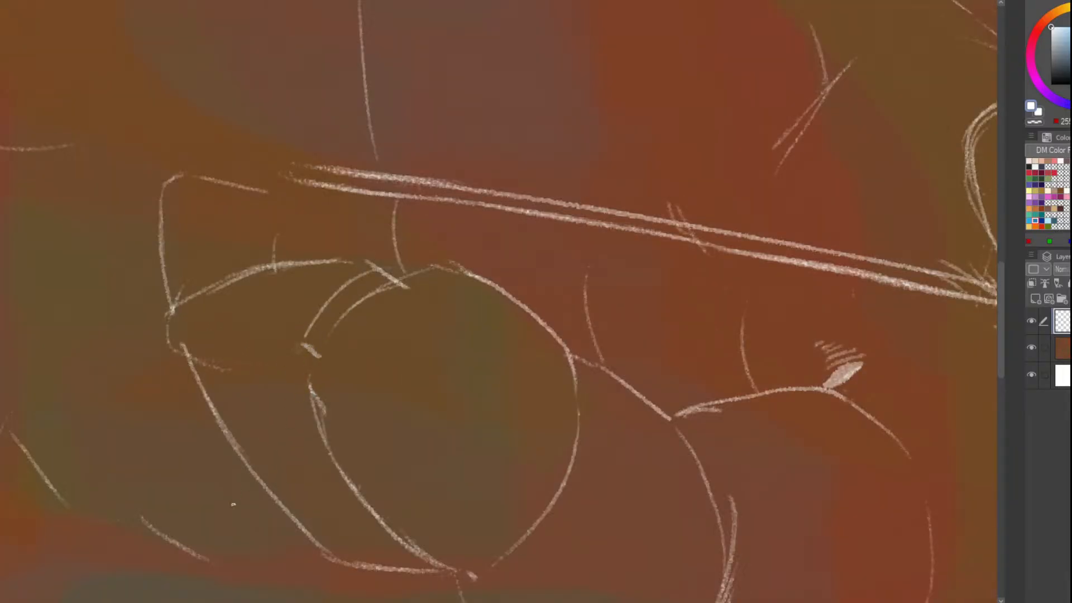
Examine the overall proportions of the figure and jacket from several viewing distances
scroll(234, 504, "down", 8)
scroll(189, 202, "up", 2)
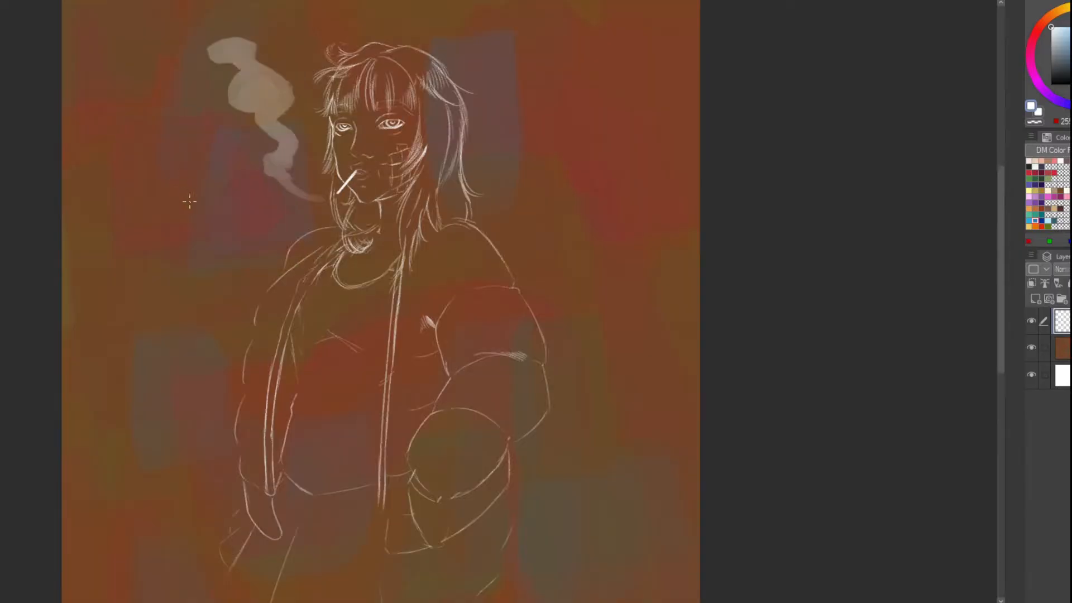
scroll(209, 196, "down", 5)
scroll(210, 196, "up", 6)
scroll(240, 223, "down", 6)
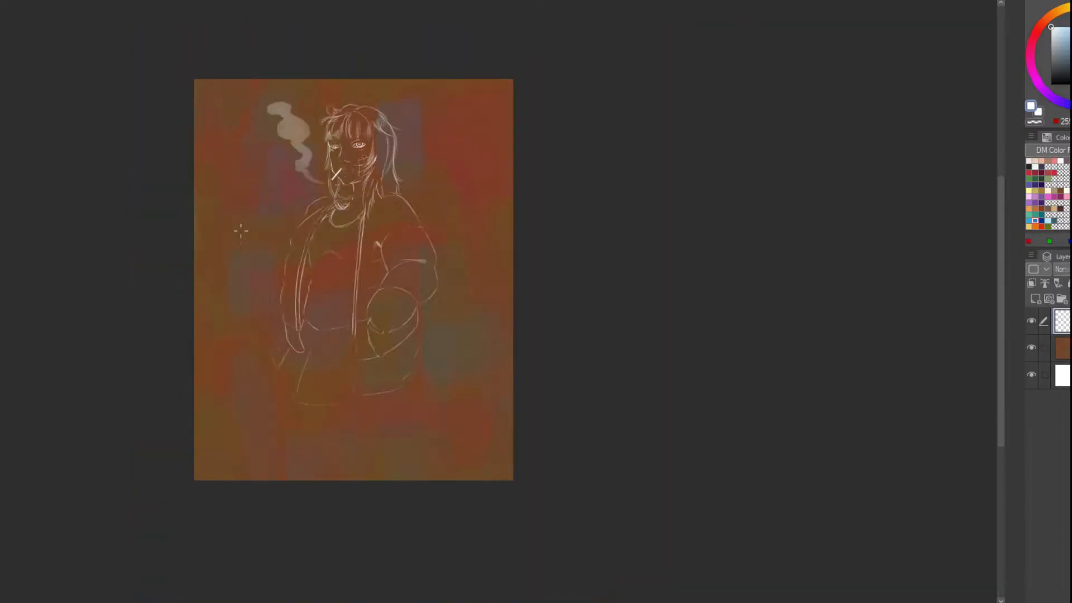
scroll(244, 259, "up", 3)
scroll(244, 258, "down", 2)
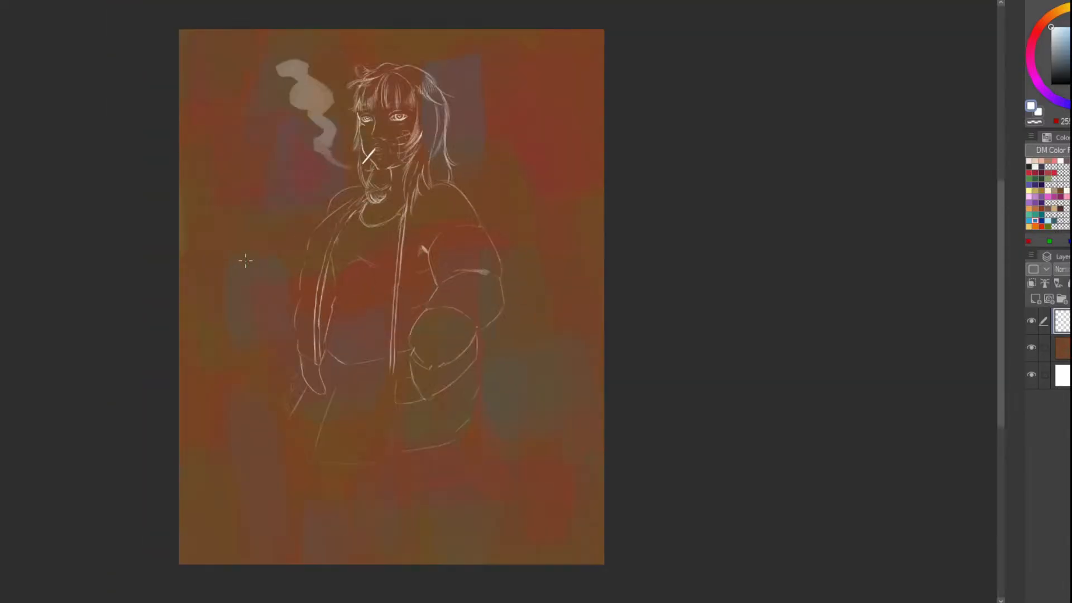
scroll(245, 261, "up", 2)
scroll(245, 260, "down", 4)
scroll(245, 260, "up", 4)
scroll(245, 260, "down", 2)
scroll(418, 195, "up", 3)
scroll(418, 195, "down", 2)
Hatch the upper edge of the lower sleeve puff with short slanted chalk strokes, ending near the outer seam joint
scroll(394, 406, "up", 3)
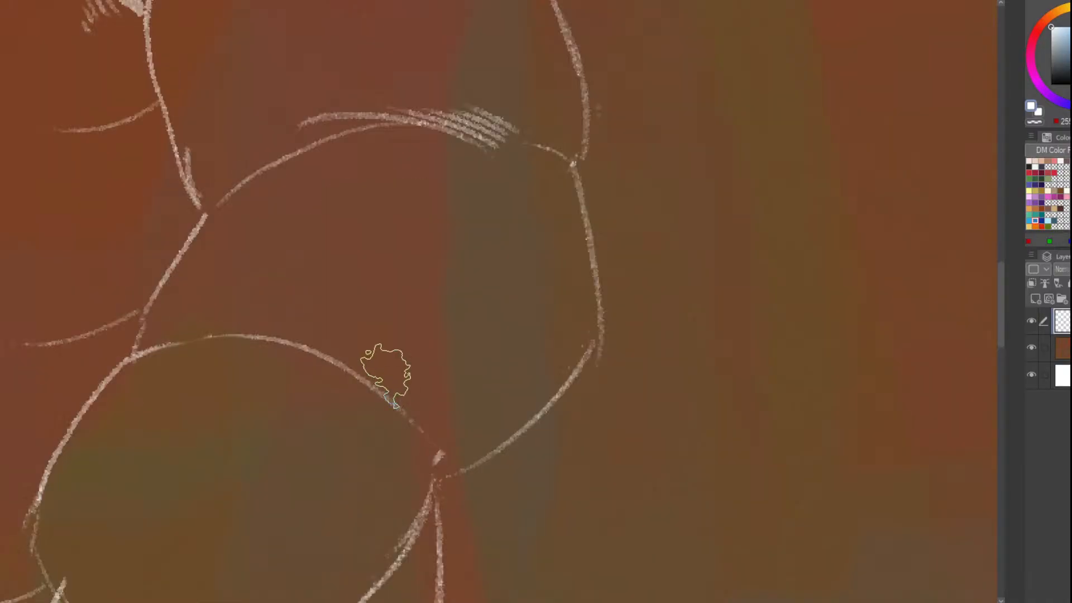
left_click_drag(292, 324, 369, 400)
mouse_move(324, 342)
left_mouse_down()
mouse_move(388, 423)
mouse_move(342, 351)
mouse_move(400, 427)
mouse_move(398, 411)
mouse_move(433, 446)
left_mouse_up()
key("ctrl+z")
scroll(227, 144, "down", 5)
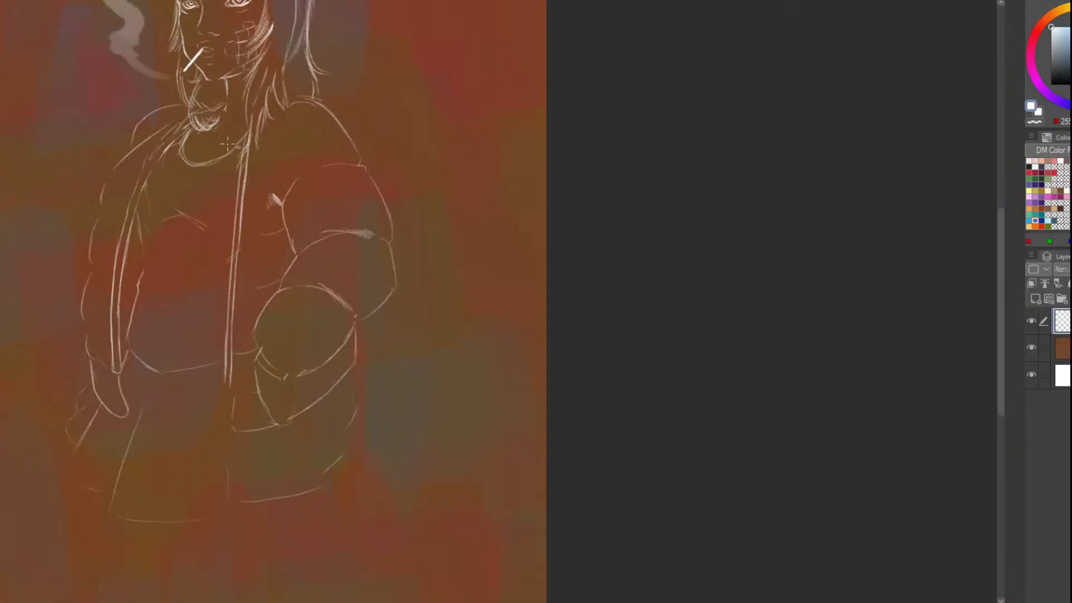
scroll(304, 269, "up", 4)
left_click_drag(407, 373, 333, 303)
mouse_move(372, 351)
left_mouse_down()
mouse_move(311, 306)
mouse_move(296, 318)
left_mouse_up()
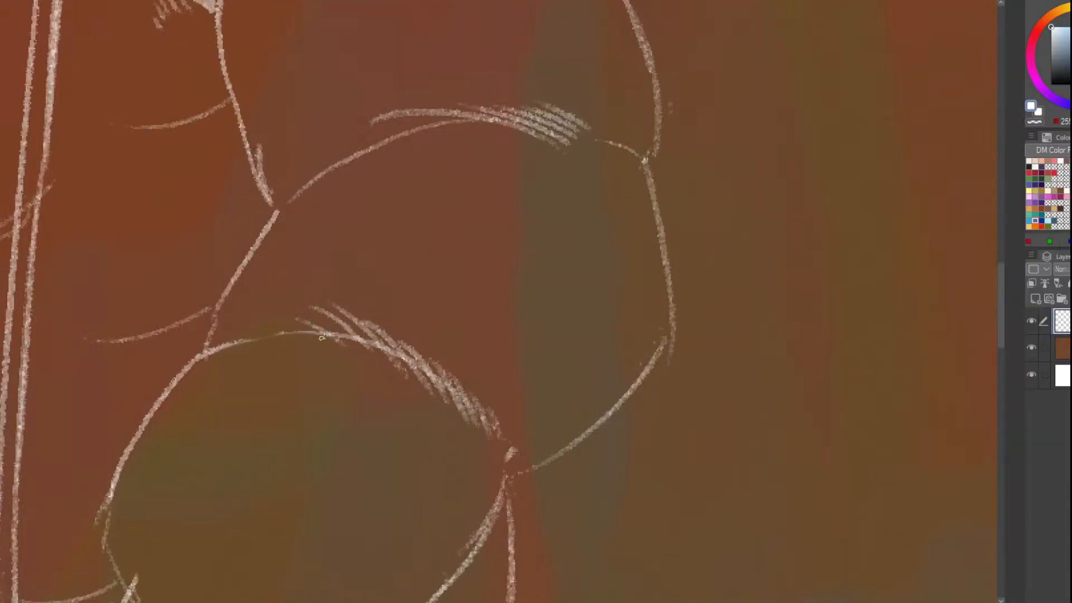
scroll(279, 223, "down", 4)
scroll(248, 89, "up", 4)
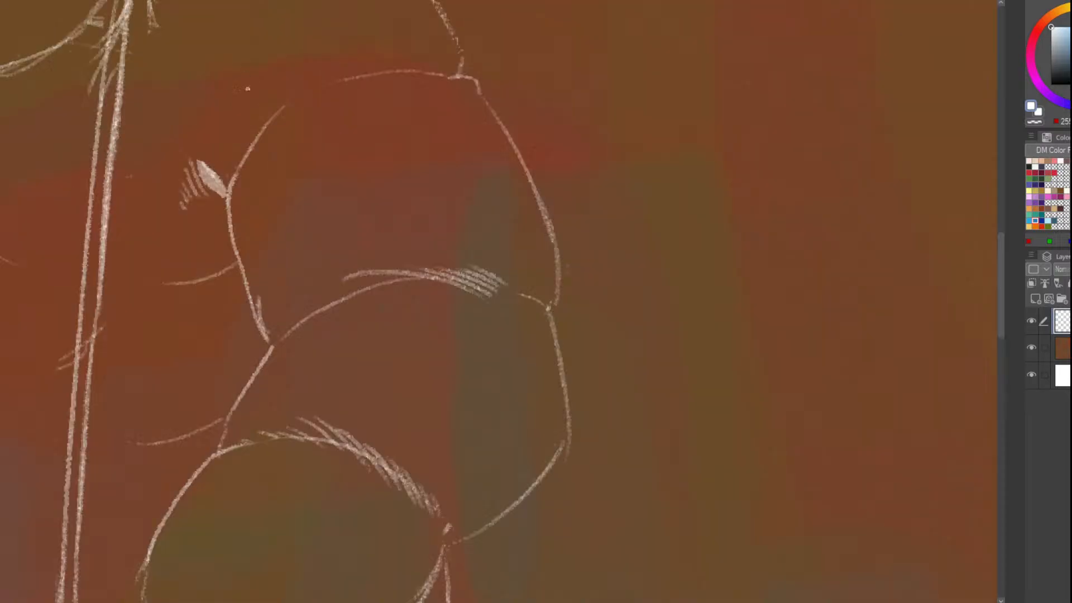
mouse_move(312, 75)
left_mouse_down()
mouse_move(288, 127)
mouse_move(300, 115)
left_mouse_up()
key("ctrl+z")
key("ctrl+z")
Try slanted hatching across the gap between the sleeve's inner contour and the shoulder seam, then undo all but the first strokes
left_click_drag(328, 54, 287, 122)
mouse_move(340, 56)
left_mouse_down()
mouse_move(306, 105)
mouse_move(304, 96)
left_mouse_up()
left_click_drag(347, 53, 314, 96)
left_click_drag(362, 54, 331, 88)
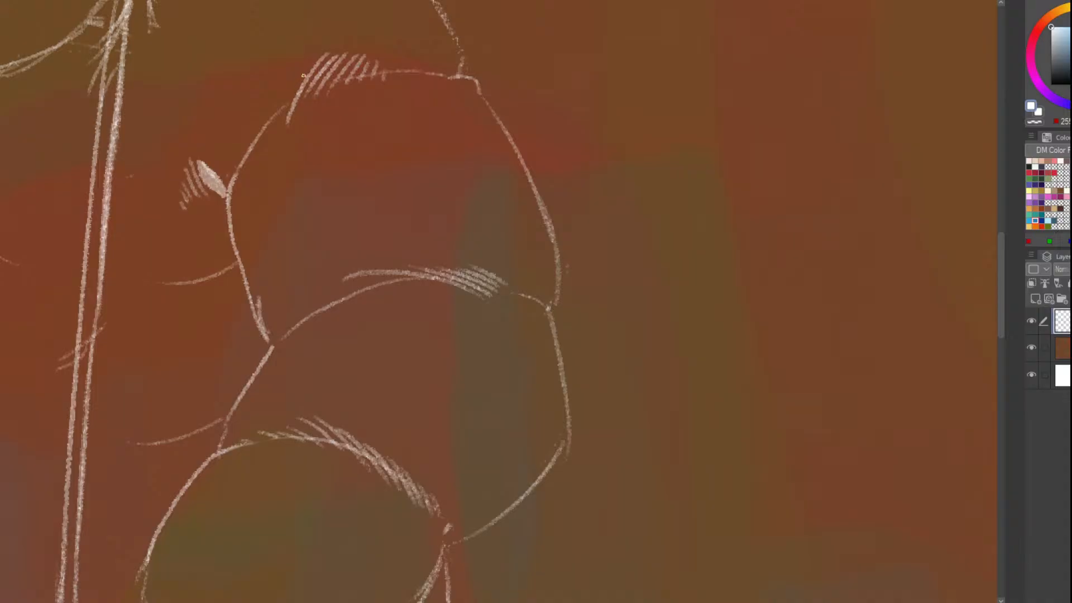
key("ctrl+z")
key("ctrl+z")
key("ctrl+z")
key("ctrl+z")
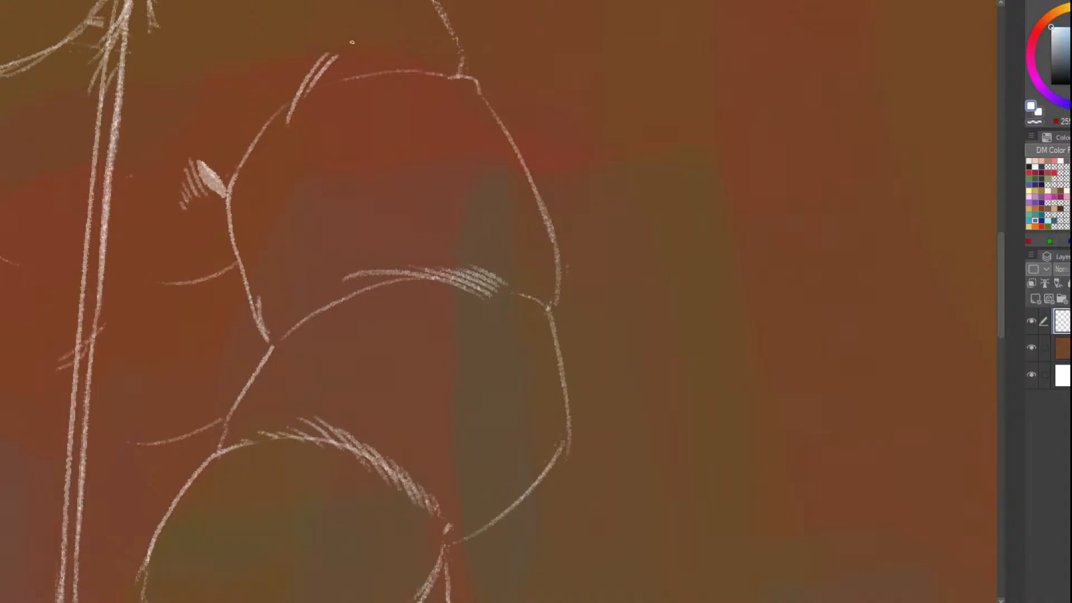
Continue the slanted hatching up to the shoulder seam and down along the sleeve's upper inner contour
mouse_move(339, 58)
left_mouse_down()
mouse_move(311, 103)
mouse_move(322, 103)
left_mouse_up()
left_click_drag(353, 65, 336, 94)
mouse_move(364, 73)
left_mouse_down()
mouse_move(305, 81)
mouse_move(286, 95)
mouse_move(279, 129)
left_mouse_up()
left_click_drag(294, 89, 272, 136)
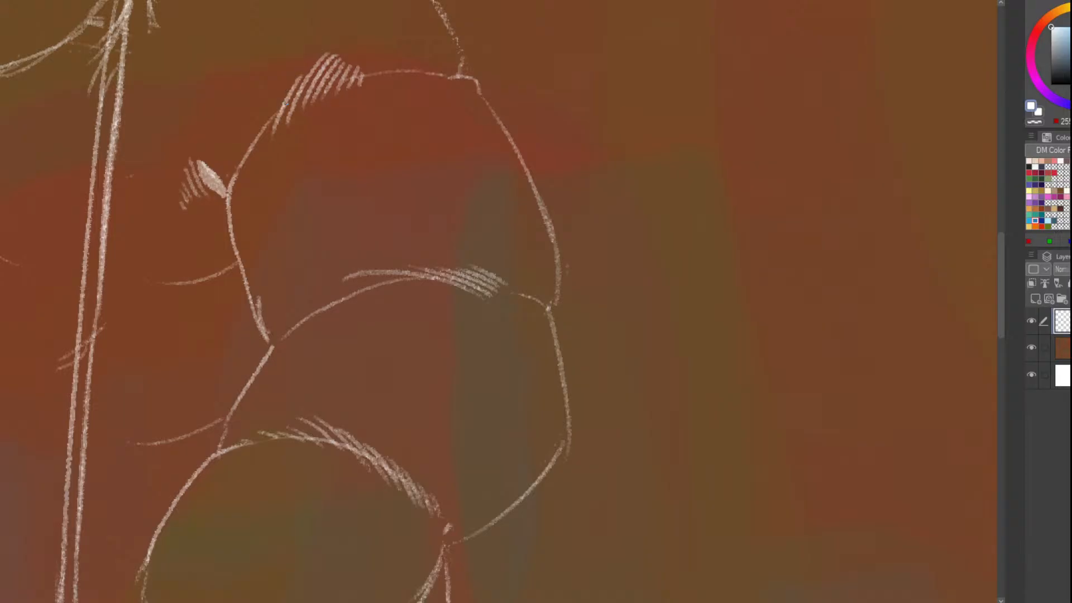
left_click_drag(281, 99, 266, 132)
scroll(253, 189, "down", 5)
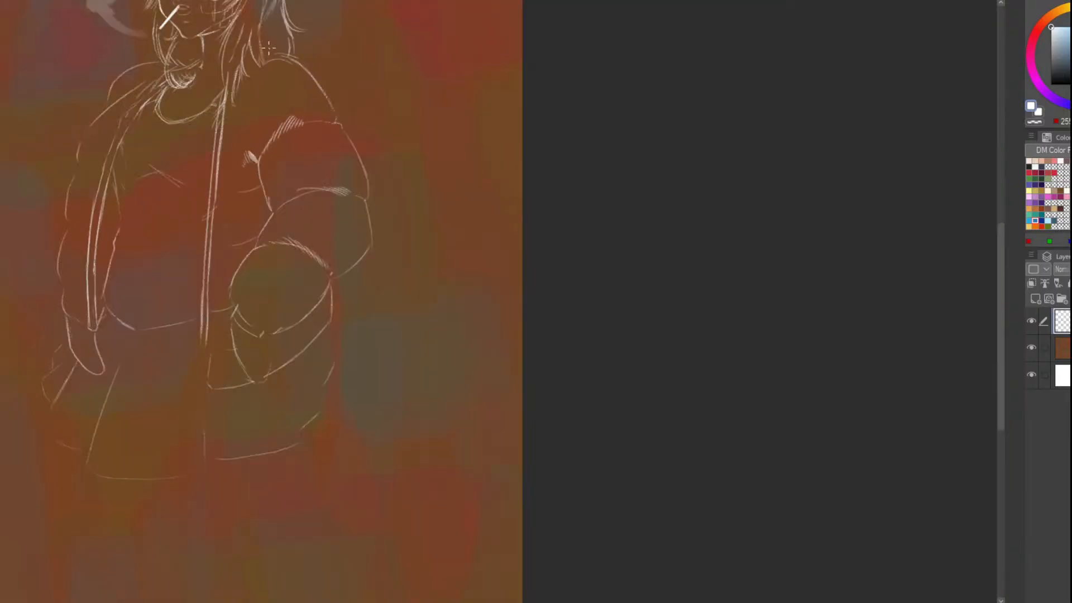
Draw short curved quilting seams inward from the notches between the puffs on the jacket's opposite side
scroll(259, 251, "up", 3)
scroll(333, 40, "up", 4)
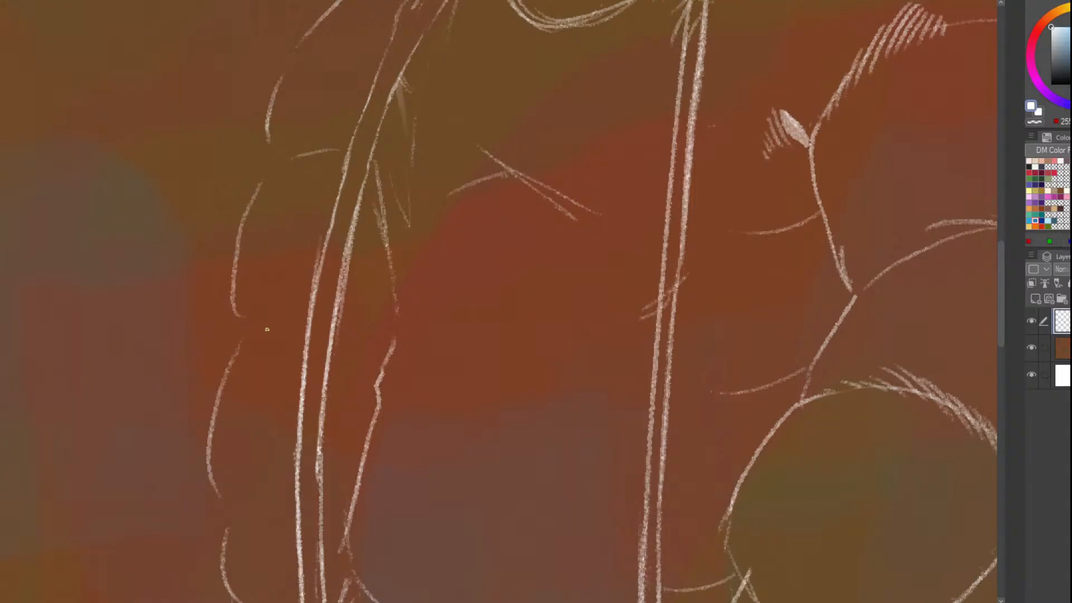
scroll(297, 217, "down", 2)
scroll(297, 217, "up", 1)
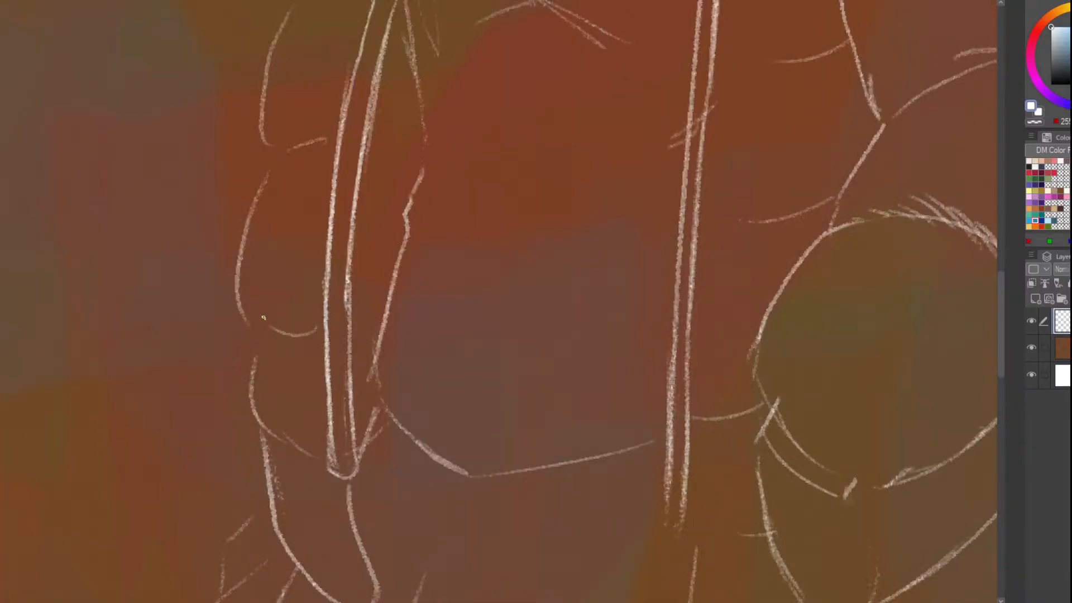
Examine the jacket's new quilting seams and sleeve hatching against the whole figure
scroll(282, 181, "down", 4)
scroll(282, 182, "down", 3)
scroll(330, 23, "up", 3)
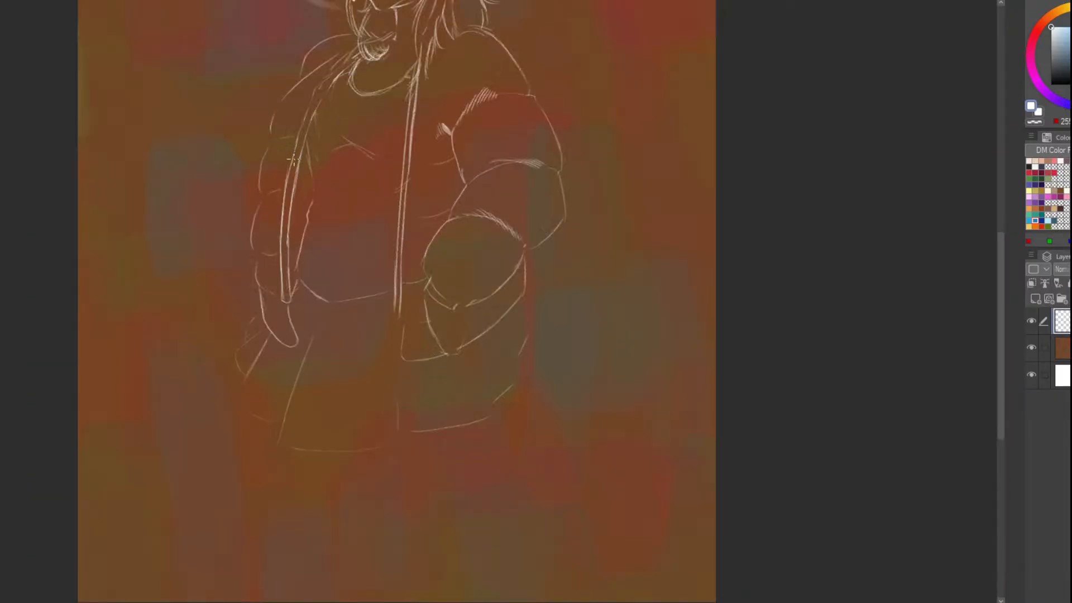
scroll(330, 22, "down", 2)
scroll(329, 21, "down", 2)
scroll(330, 22, "up", 3)
scroll(329, 22, "down", 3)
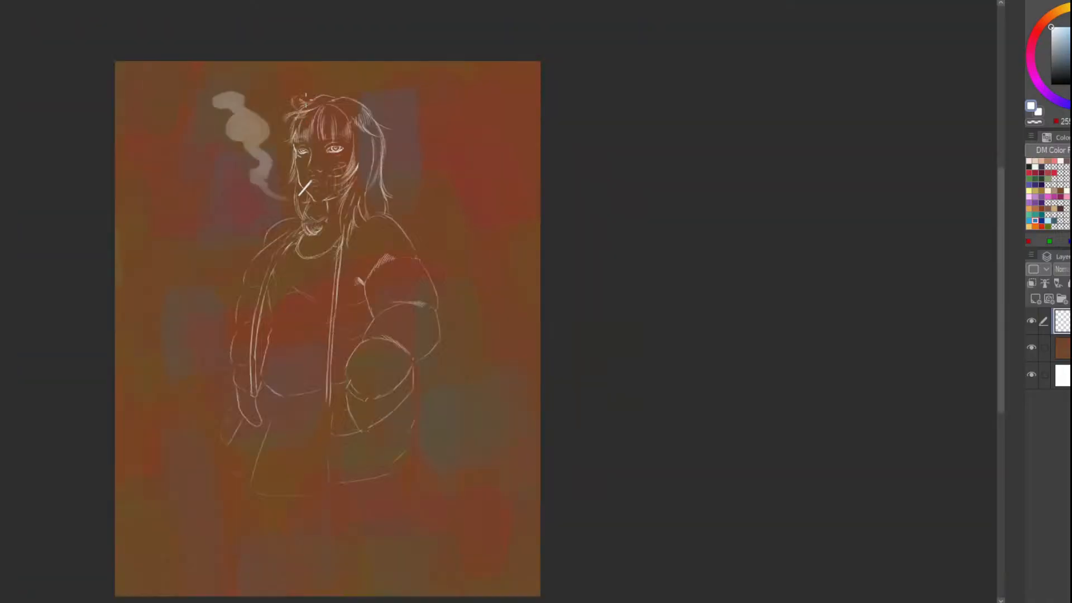
scroll(329, 23, "up", 4)
scroll(317, 207, "down", 4)
Strengthen the parting line of the lips and add a small mark at the mouth corner beyond the cigarette
scroll(318, 207, "up", 6)
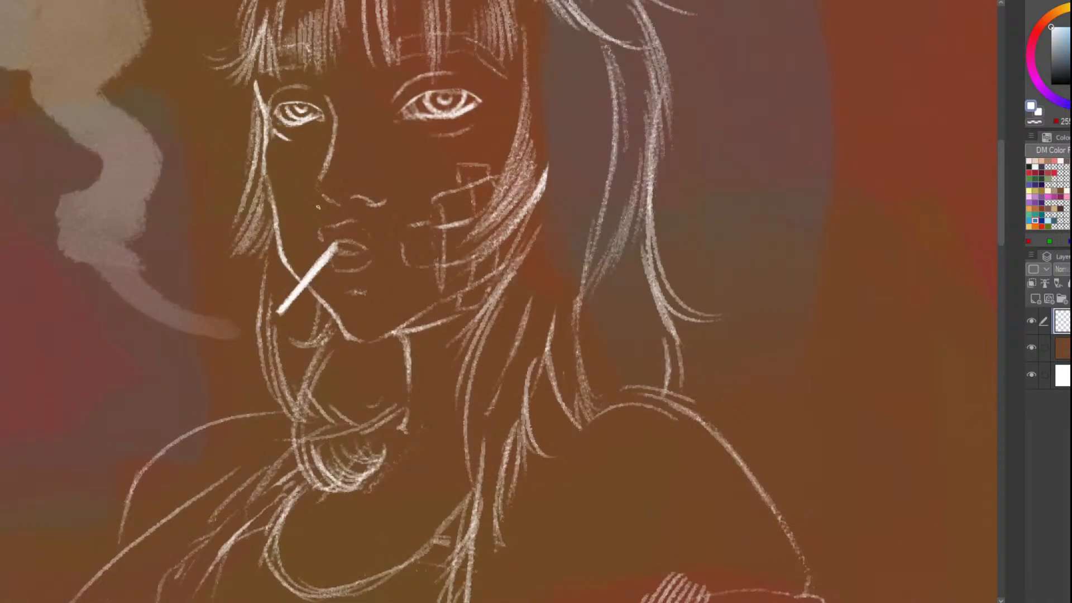
scroll(317, 207, "up", 3)
mouse_move(397, 319)
left_mouse_down()
mouse_move(440, 332)
mouse_move(415, 335)
mouse_move(439, 333)
mouse_move(388, 312)
mouse_move(304, 303)
left_mouse_up()
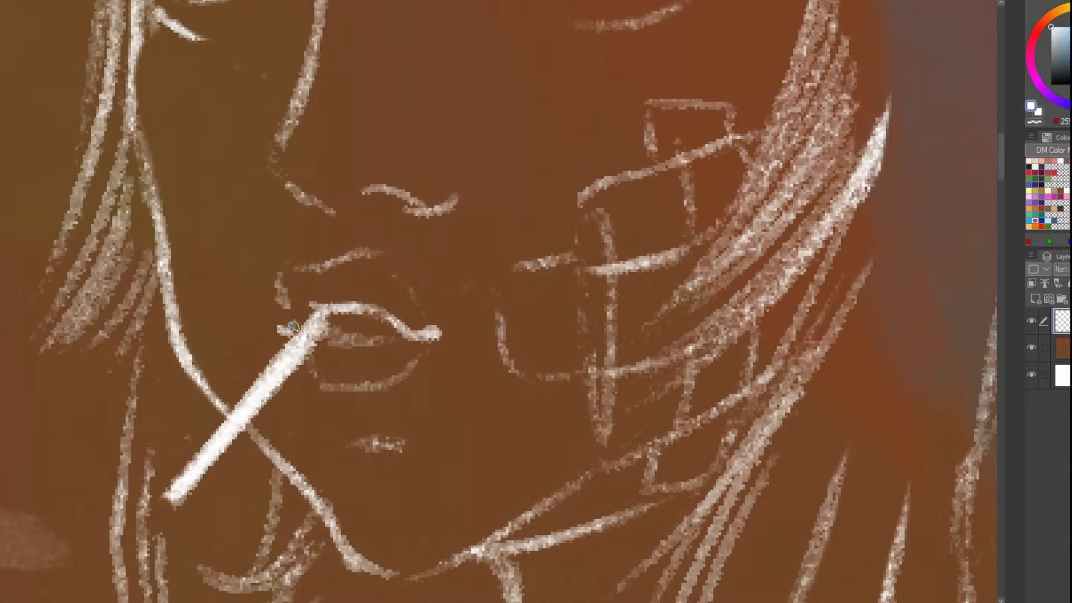
scroll(285, 329, "down", 5)
scroll(298, 224, "up", 2)
scroll(299, 223, "down", 5)
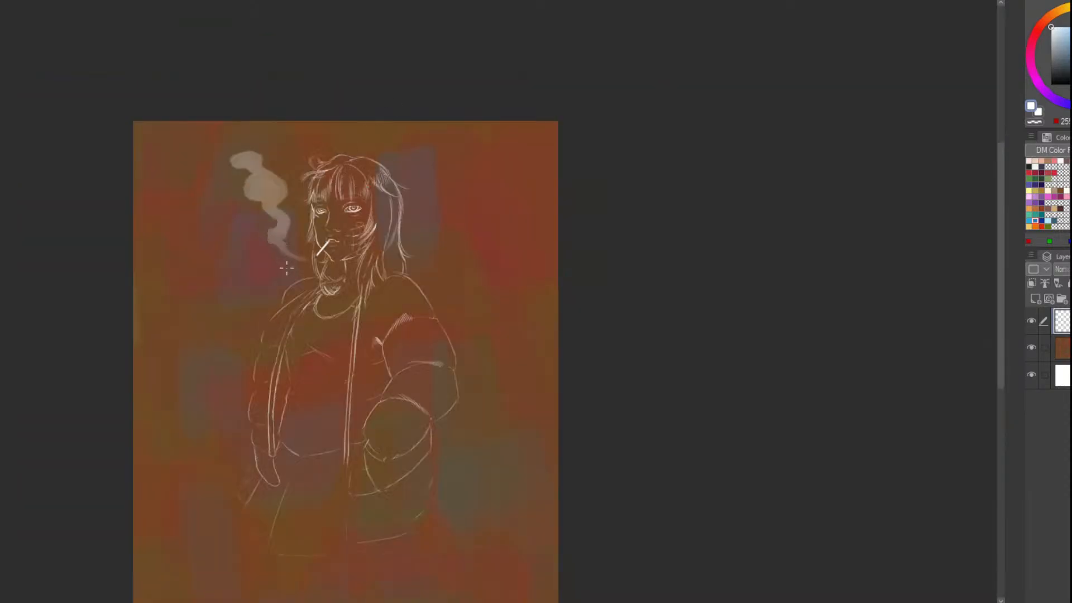
Examine the face, the jacket and the whole figure from near and far
left_click_drag(357, 159, 424, 58)
scroll(421, 74, "up", 2)
scroll(421, 74, "down", 3)
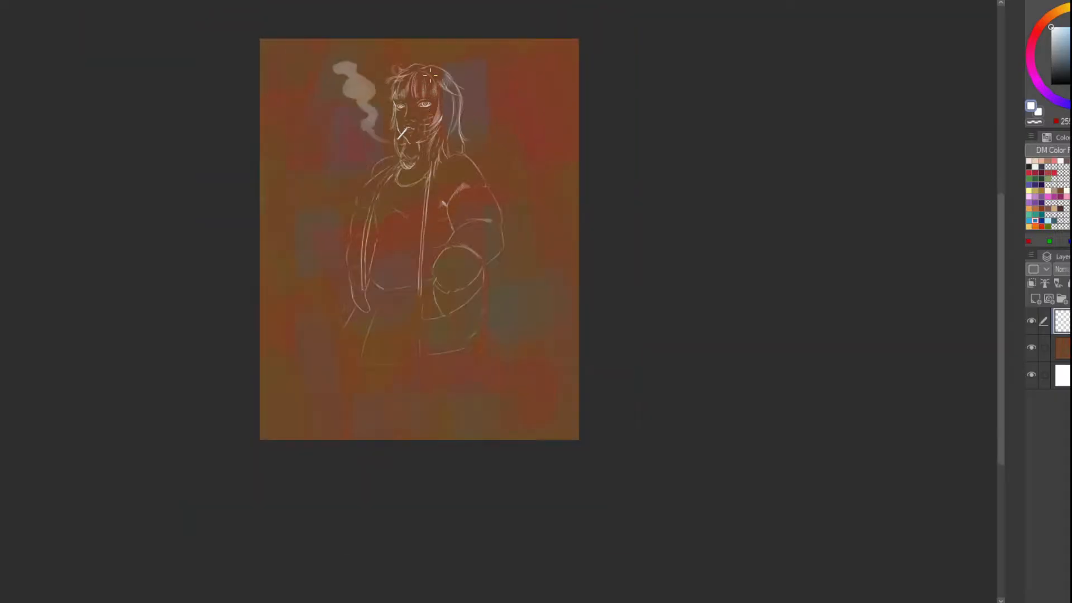
scroll(421, 74, "up", 1)
scroll(433, 60, "up", 3)
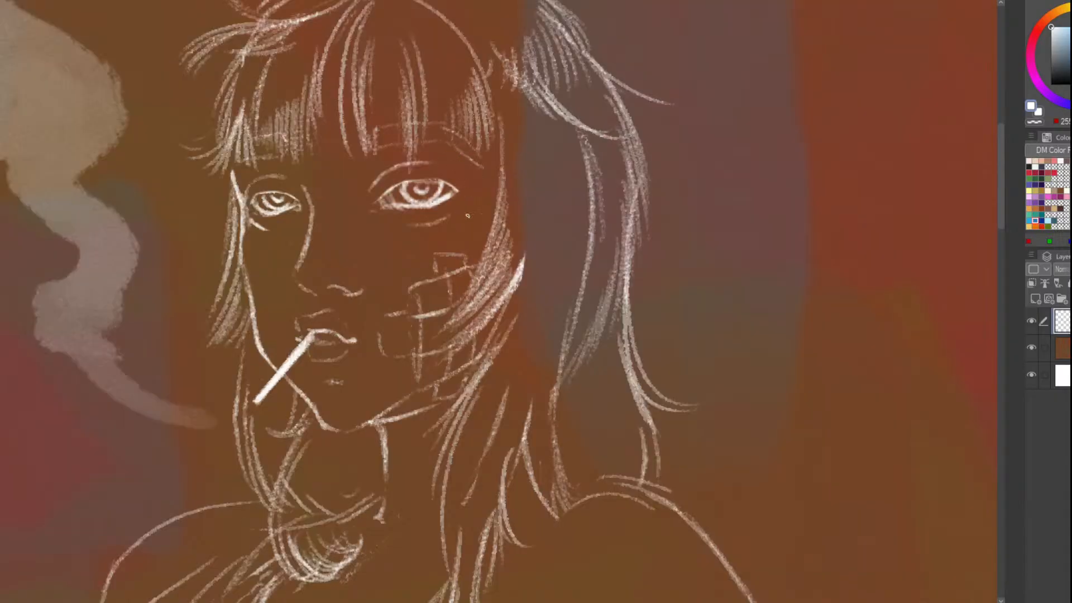
scroll(478, 124, "down", 2)
scroll(471, 202, "up", 2)
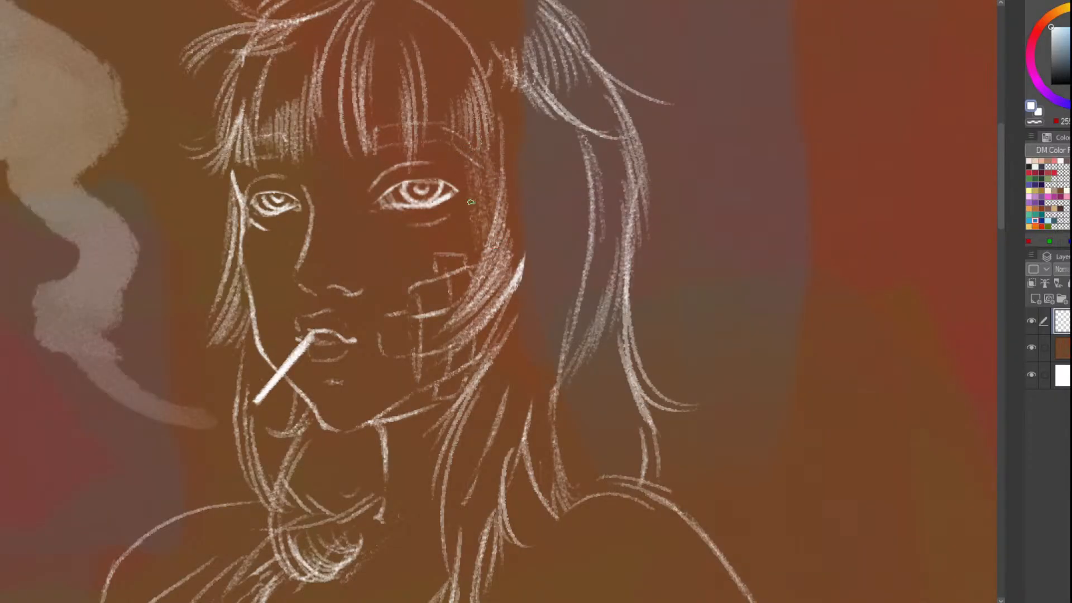
scroll(311, 142, "down", 4)
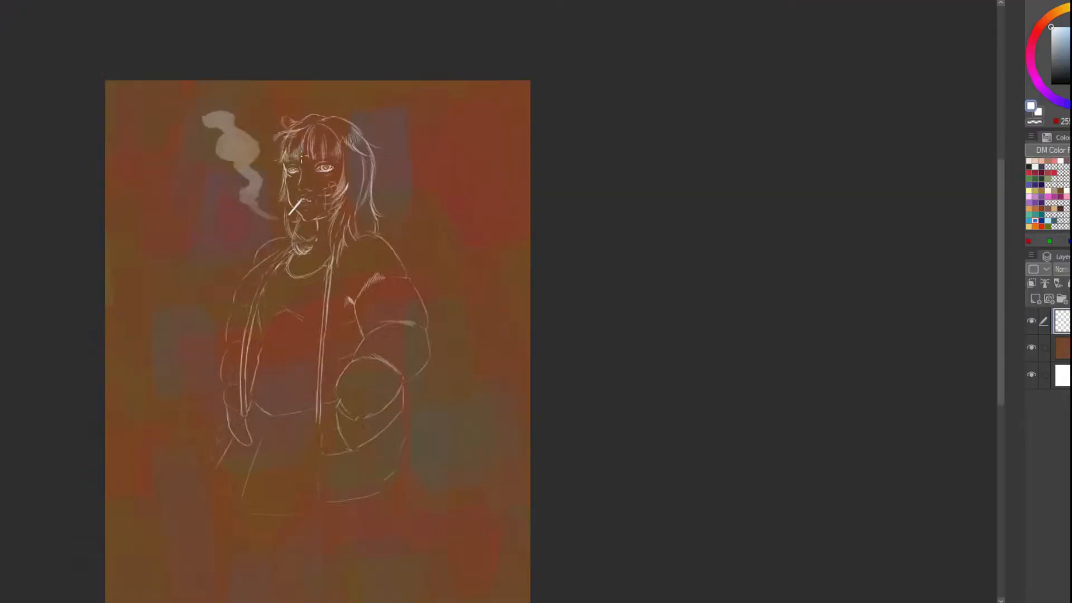
scroll(251, 140, "up", 2)
scroll(335, 167, "down", 2)
scroll(363, 112, "up", 2)
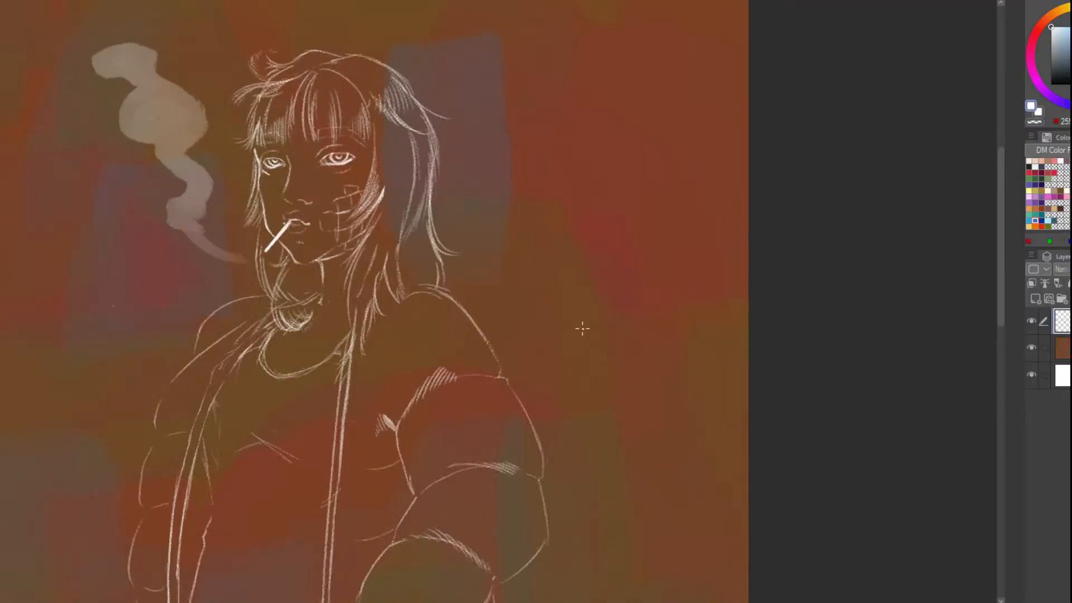
scroll(582, 328, "down", 3)
scroll(591, 429, "up", 3)
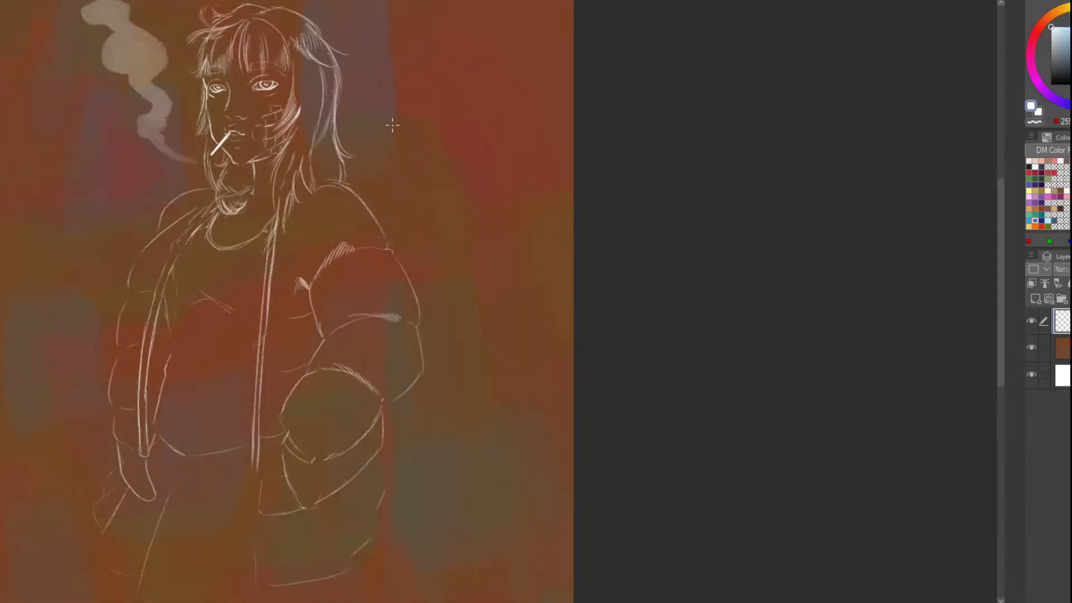
scroll(380, 145, "up", 1)
scroll(327, 104, "up", 3)
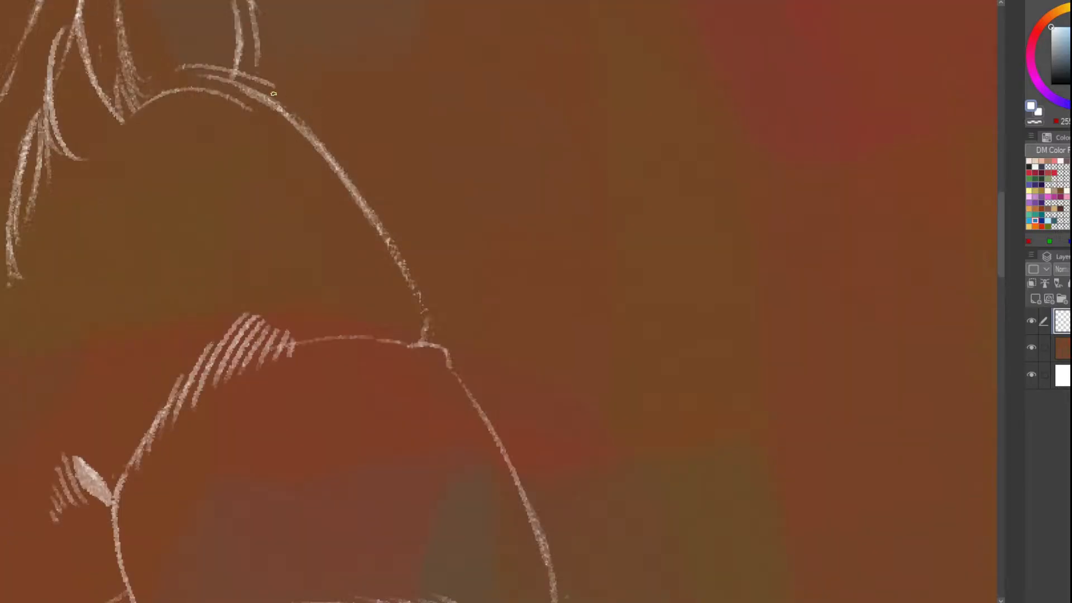
left_click_drag(296, 111, 418, 270)
left_click_drag(273, 91, 446, 282)
left_click_drag(296, 101, 431, 258)
left_click_drag(311, 110, 436, 251)
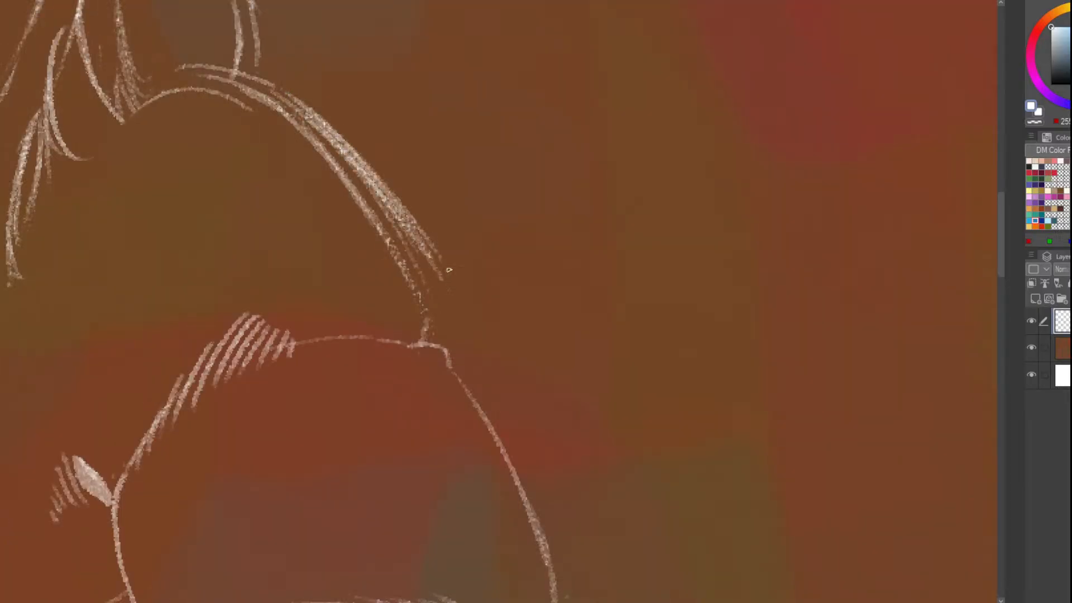
key("ctrl+z")
key("ctrl+z")
key("ctrl+z")
key("ctrl+z")
left_click_drag(298, 103, 445, 283)
key("ctrl+z")
key("ctrl+z")
key("ctrl+z")
Hatch a wide band of long slanted strokes outside the puffy jacket's shoulder contour on the hair's loose side
mouse_move(297, 104)
left_mouse_down()
mouse_move(434, 293)
mouse_move(326, 129)
mouse_move(404, 224)
mouse_move(306, 101)
mouse_move(430, 264)
mouse_move(302, 95)
mouse_move(410, 211)
mouse_move(337, 116)
mouse_move(419, 224)
left_mouse_up()
mouse_move(312, 91)
left_mouse_down()
mouse_move(447, 245)
mouse_move(404, 159)
mouse_move(444, 215)
left_mouse_up()
key("ctrl+z")
mouse_move(336, 87)
left_mouse_down()
mouse_move(464, 218)
mouse_move(404, 124)
mouse_move(463, 206)
left_mouse_up()
left_click_drag(365, 85, 482, 204)
mouse_move(362, 67)
left_mouse_down()
mouse_move(490, 218)
mouse_move(505, 214)
mouse_move(501, 206)
left_mouse_up()
mouse_move(402, 88)
left_mouse_down()
mouse_move(524, 229)
mouse_move(487, 169)
left_mouse_up()
left_click_drag(402, 75, 528, 228)
mouse_move(402, 70)
left_mouse_down()
mouse_move(448, 109)
mouse_move(544, 232)
left_mouse_up()
left_click_drag(419, 74, 543, 223)
left_click_drag(426, 71, 567, 238)
left_click_drag(410, 52, 583, 264)
Add two rows of short hatching outward from the notch between the shoulder and the upper sleeve puff
scroll(346, 50, "down", 2)
scroll(426, 150, "up", 1)
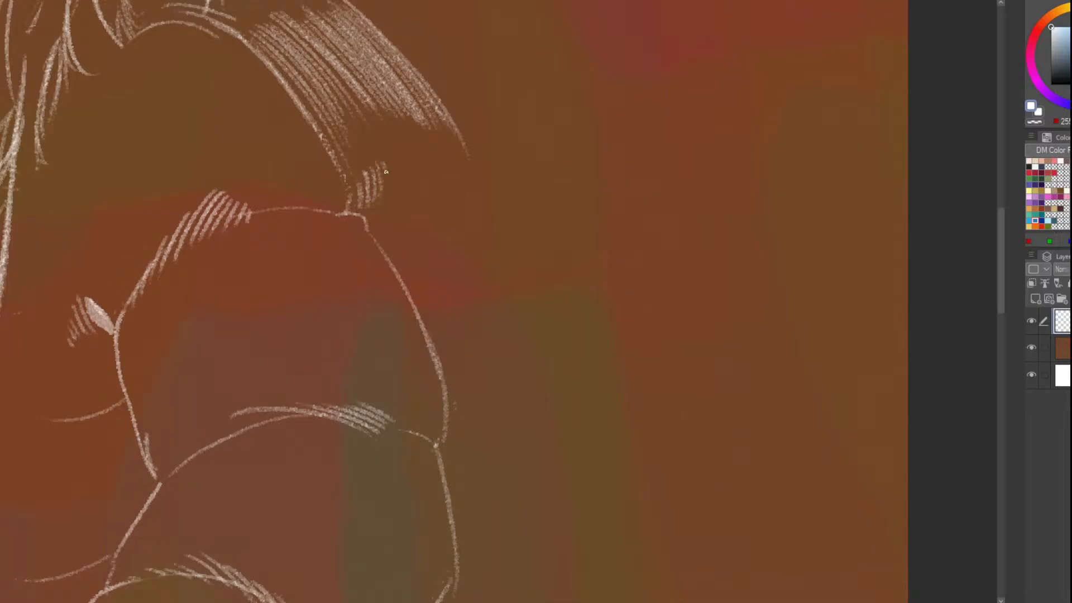
left_click_drag(399, 185, 408, 175)
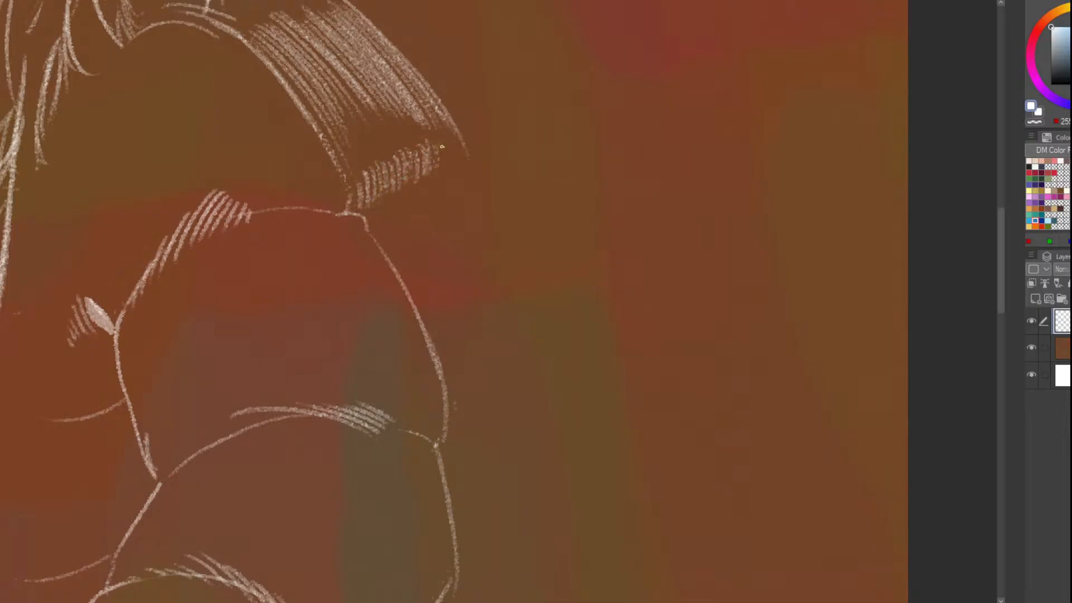
scroll(457, 182, "down", 5)
scroll(285, 247, "up", 4)
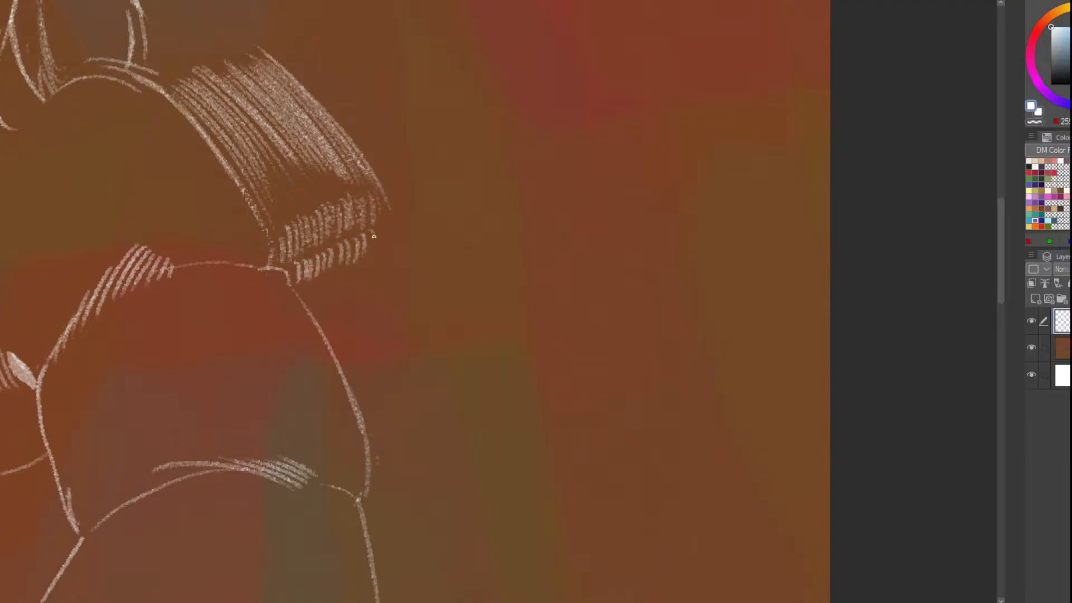
left_click_drag(374, 236, 385, 254)
Hatch long slanted strokes along the outside of the upper sleeve puff, continuing the band below the shoulder
scroll(383, 262, "down", 4)
scroll(315, 223, "up", 3)
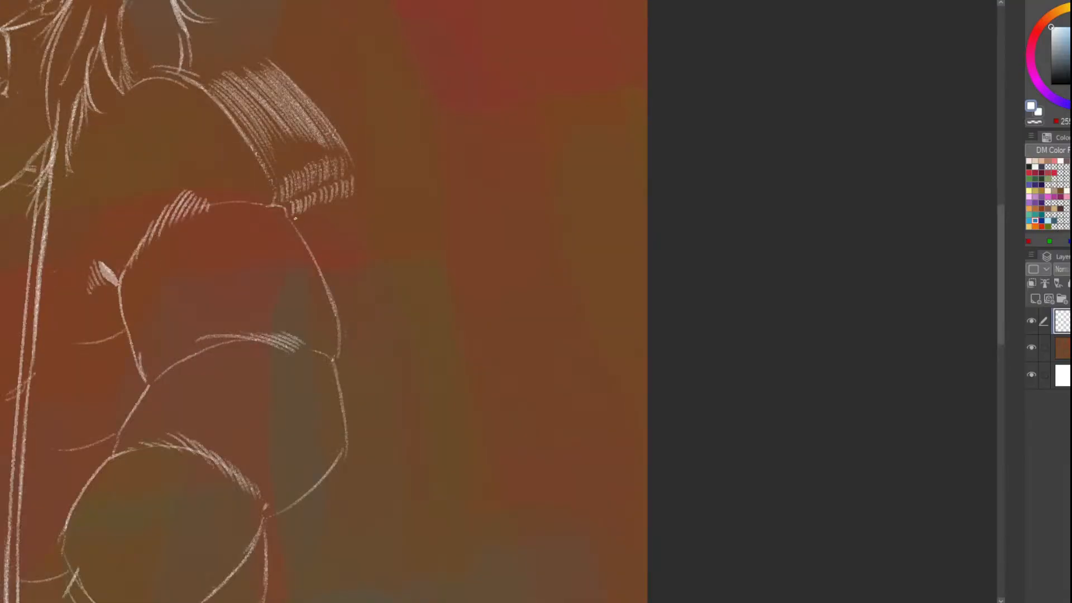
left_click_drag(294, 218, 338, 304)
mouse_move(293, 211)
left_mouse_down()
mouse_move(347, 328)
mouse_move(342, 293)
mouse_move(360, 283)
left_mouse_up()
mouse_move(328, 205)
left_mouse_down()
mouse_move(366, 279)
mouse_move(382, 268)
left_mouse_up()
left_click_drag(351, 191, 396, 281)
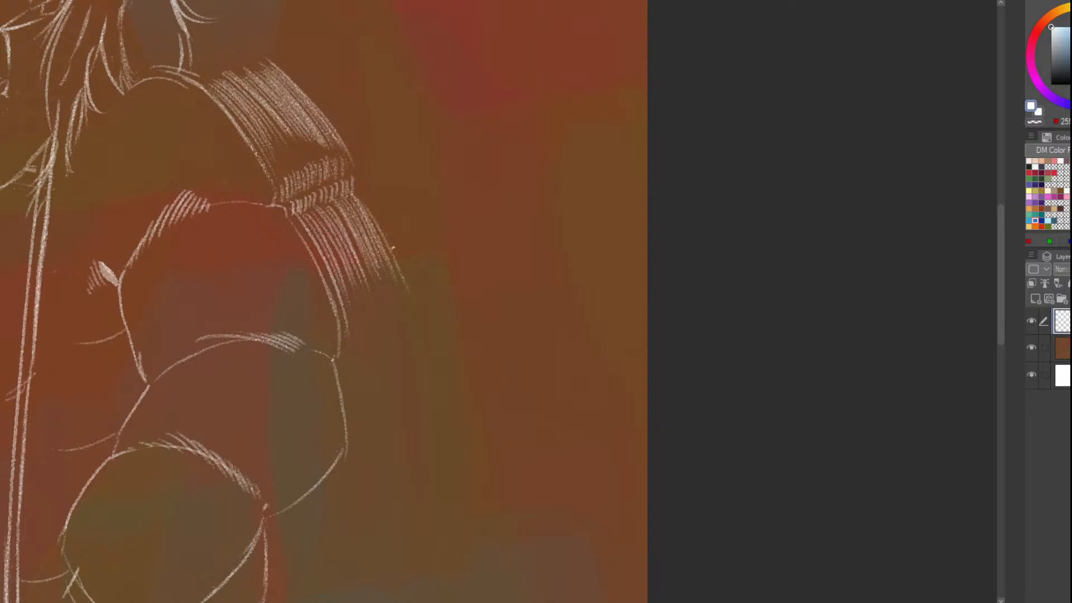
Add a row of short, nearly vertical hatching outside the lower end of the upper sleeve puff
scroll(393, 248, "down", 5)
scroll(306, 119, "up", 6)
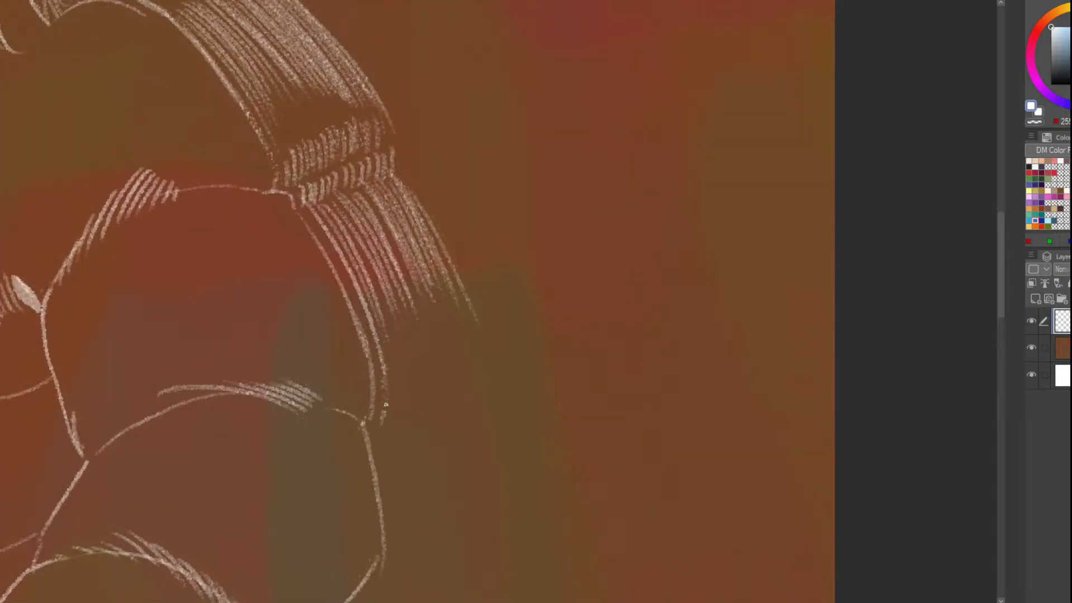
left_click_drag(384, 328, 391, 411)
left_click_drag(391, 322, 405, 422)
mouse_move(400, 316)
left_mouse_down()
mouse_move(406, 416)
mouse_move(417, 399)
left_mouse_up()
left_click_drag(414, 314, 431, 406)
left_click_drag(428, 317, 443, 386)
mouse_move(442, 308)
left_mouse_down()
mouse_move(455, 389)
mouse_move(459, 378)
left_mouse_up()
left_click_drag(459, 314, 472, 378)
Hatch steep parallel strokes outside the next sleeve puff, from its upper notch down to the elbow bend
scroll(469, 346, "down", 5)
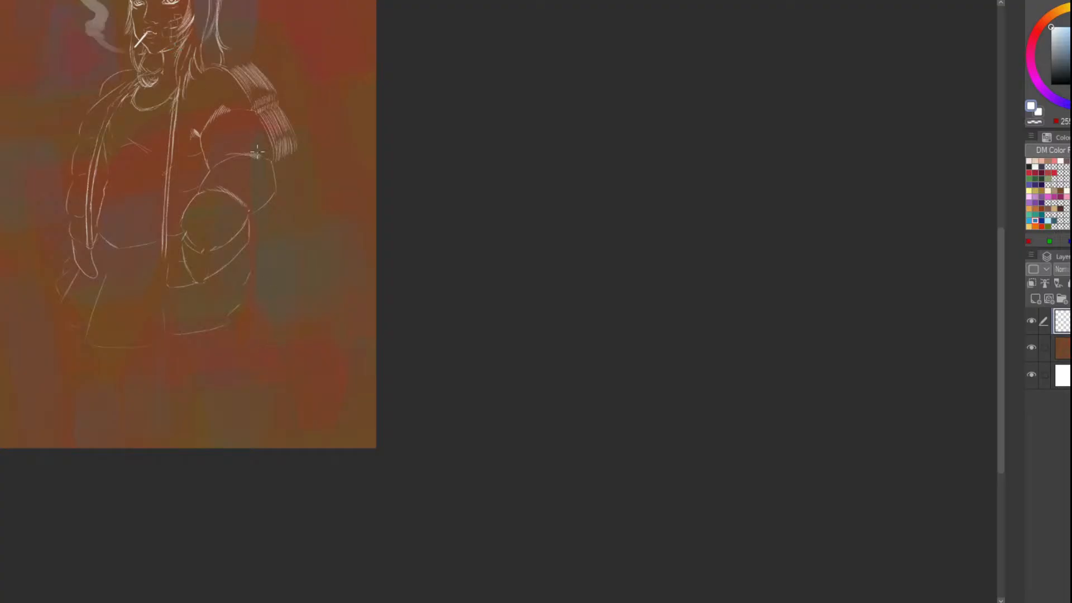
scroll(257, 151, "up", 2)
scroll(335, 223, "down", 5)
scroll(397, 271, "up", 6)
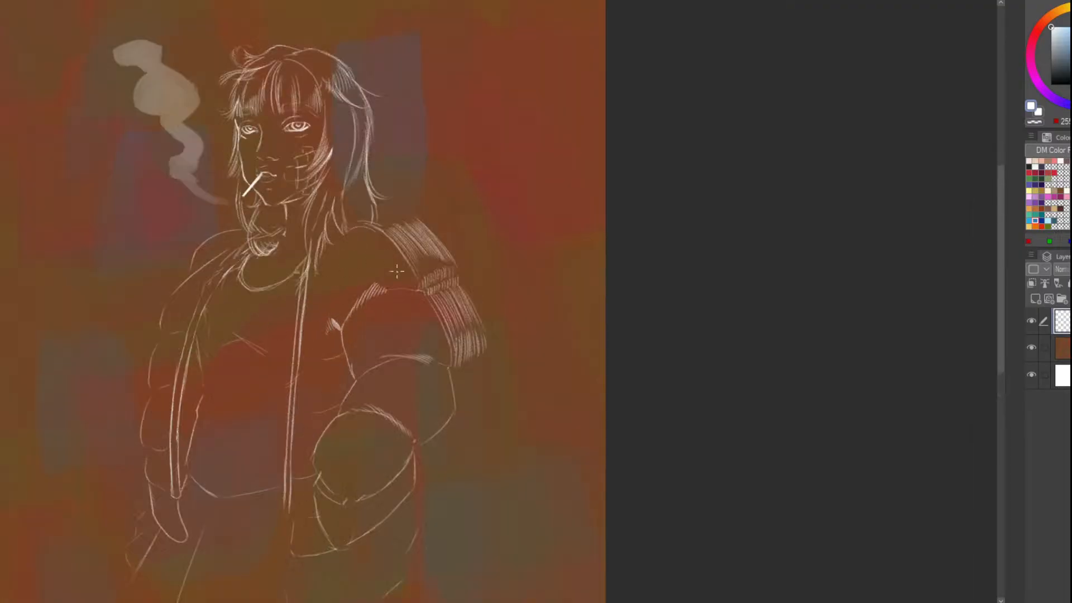
scroll(396, 272, "up", 3)
left_click_drag(413, 282, 424, 354)
left_click_drag(414, 283, 429, 358)
left_click_drag(423, 282, 444, 379)
mouse_move(431, 290)
left_mouse_down()
mouse_move(448, 374)
mouse_move(453, 355)
left_mouse_up()
left_click_drag(434, 274, 452, 363)
left_click_drag(446, 274, 462, 348)
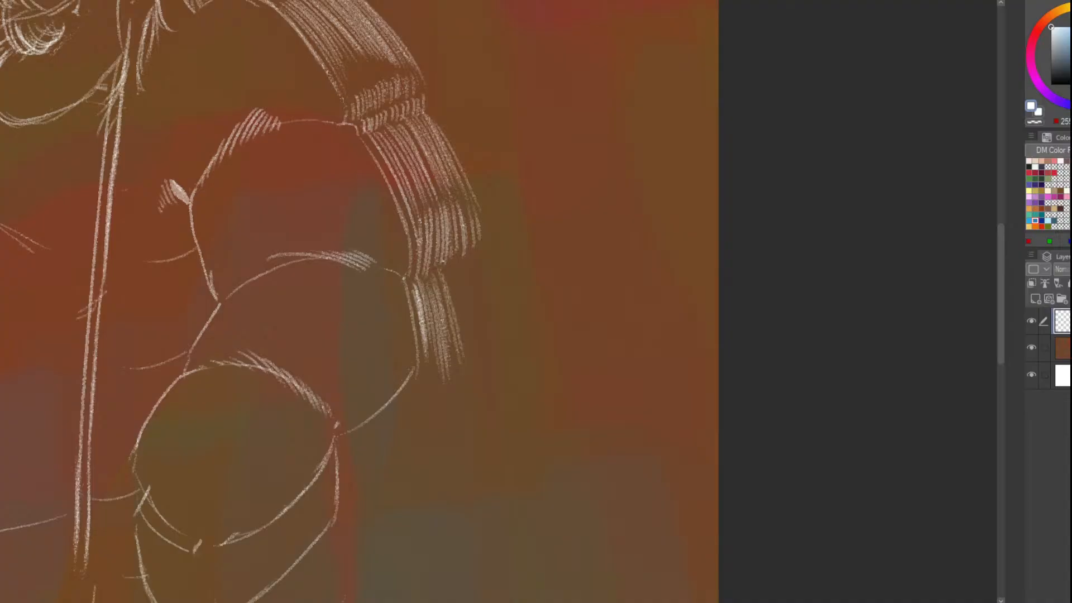
left_click_drag(443, 254, 466, 354)
left_click_drag(449, 259, 474, 351)
left_click_drag(458, 284, 476, 335)
mouse_move(460, 254)
left_mouse_down()
mouse_move(484, 347)
mouse_move(488, 337)
left_mouse_up()
Hatch strokes slanting inward along the underside of the elbow puff to close off the sleeve's outer band
mouse_move(466, 255)
left_mouse_down()
mouse_move(496, 346)
mouse_move(494, 331)
mouse_move(470, 331)
mouse_move(370, 421)
left_mouse_up()
scroll(483, 421, "down", 3)
scroll(424, 349, "up", 3)
left_click_drag(428, 353, 383, 423)
left_click_drag(439, 352, 394, 425)
mouse_move(450, 351)
left_mouse_down()
mouse_move(403, 423)
mouse_move(413, 422)
left_mouse_up()
left_click_drag(462, 344, 418, 428)
left_click_drag(474, 351, 460, 380)
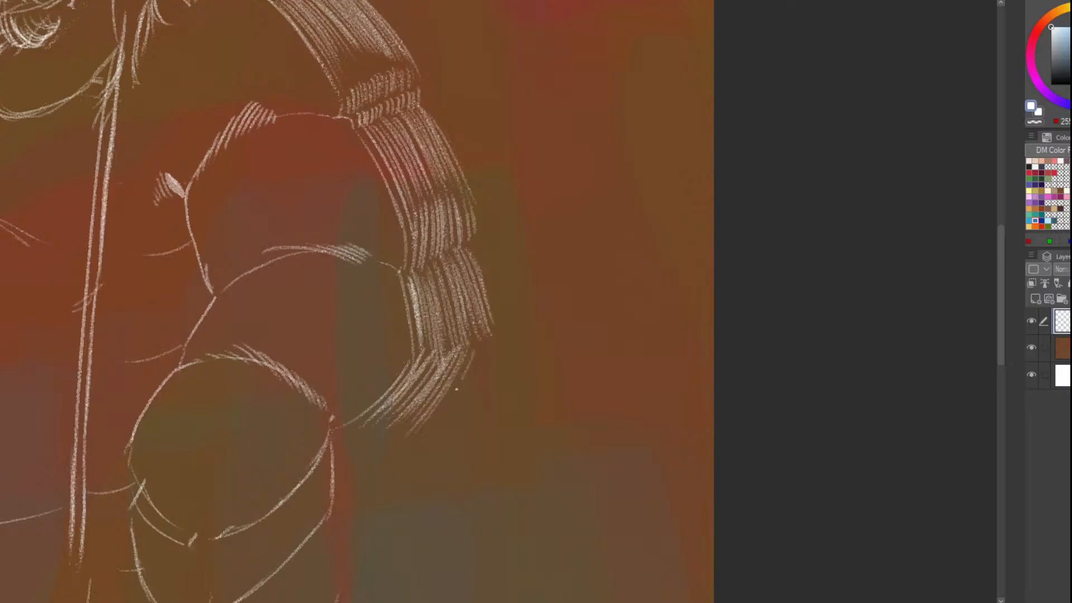
Hatch slanted strokes outside the upper sleeve contour on the jacket's opposite side
scroll(203, 100, "down", 5)
scroll(237, 228, "up", 4)
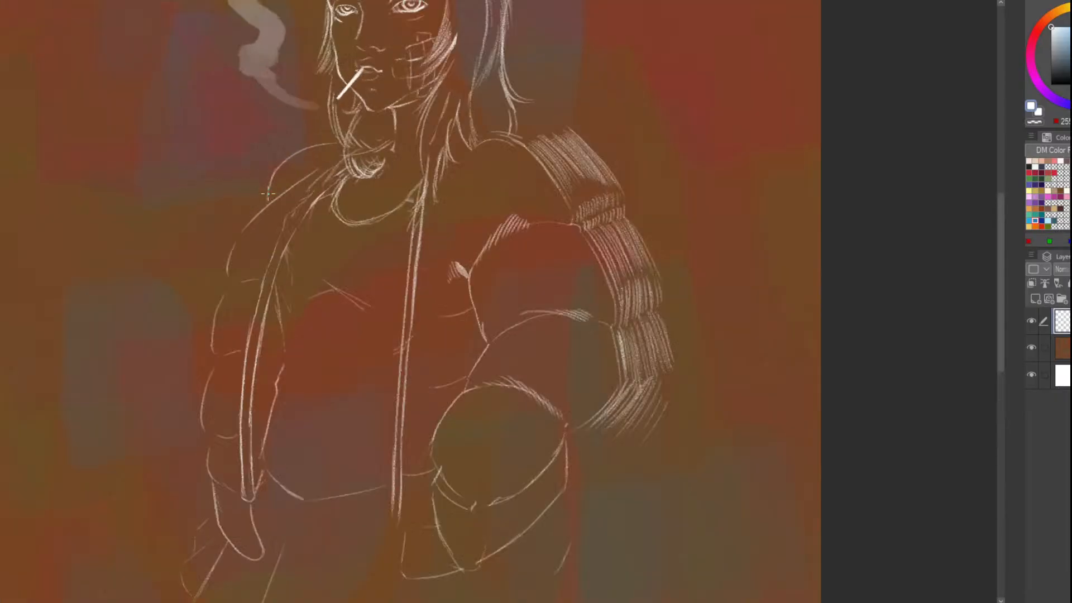
left_click_drag(262, 211, 209, 268)
left_click_drag(259, 215, 208, 272)
left_click_drag(258, 212, 201, 276)
left_click_drag(235, 222, 196, 269)
left_click_drag(214, 226, 205, 239)
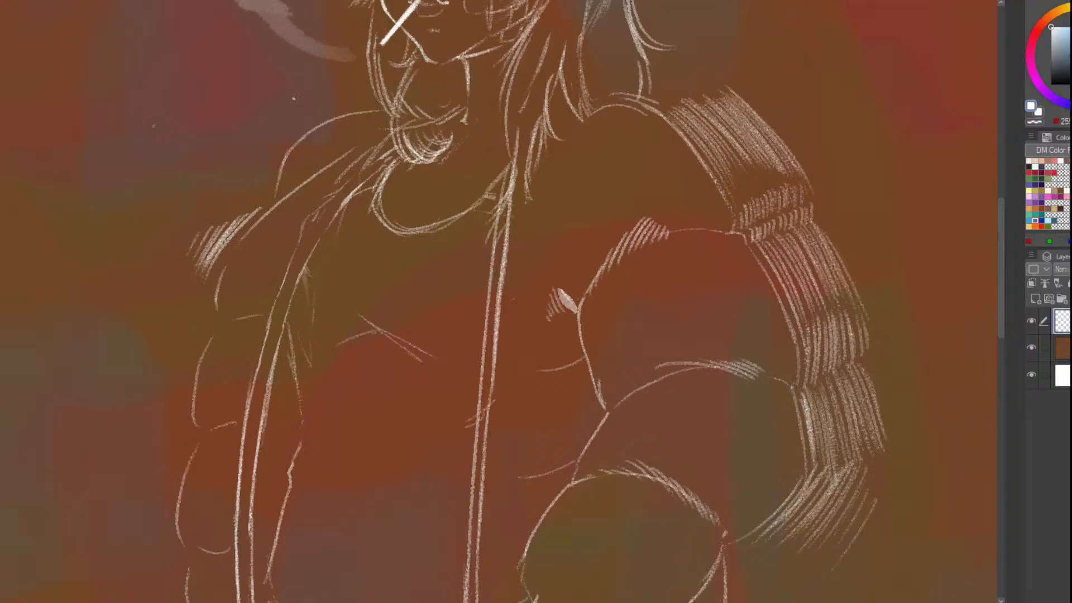
Hatch outside the opposite shoulder's edge and in two short groups beside the sleeve puffs below it
left_click_drag(273, 162, 256, 205)
left_click_drag(281, 140, 254, 195)
left_click_drag(257, 156, 241, 196)
left_click_drag(248, 158, 215, 203)
left_click_drag(203, 284, 198, 314)
left_click_drag(205, 289, 188, 321)
mouse_move(188, 301)
left_mouse_down()
mouse_move(183, 329)
mouse_move(169, 324)
mouse_move(178, 382)
left_mouse_up()
left_click_drag(194, 336, 163, 391)
mouse_move(167, 347)
left_mouse_down()
mouse_move(155, 385)
mouse_move(141, 374)
left_mouse_up()
Continue the outer hatching down the opposite sleeve with a group at the notch and another beside the next puff
scroll(180, 144, "down", 3)
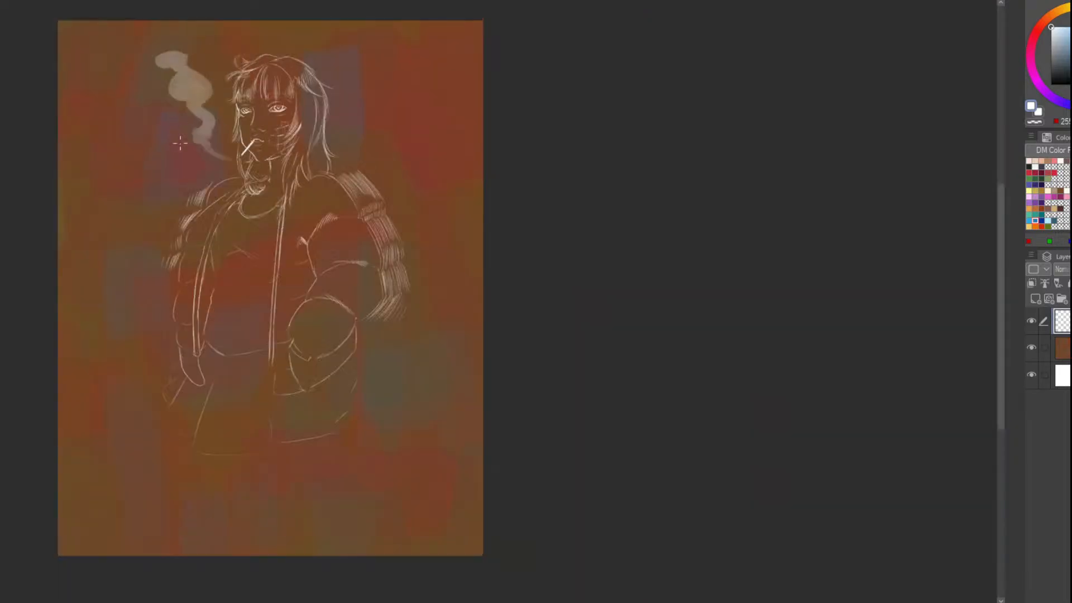
scroll(174, 197, "up", 2)
scroll(178, 202, "up", 3)
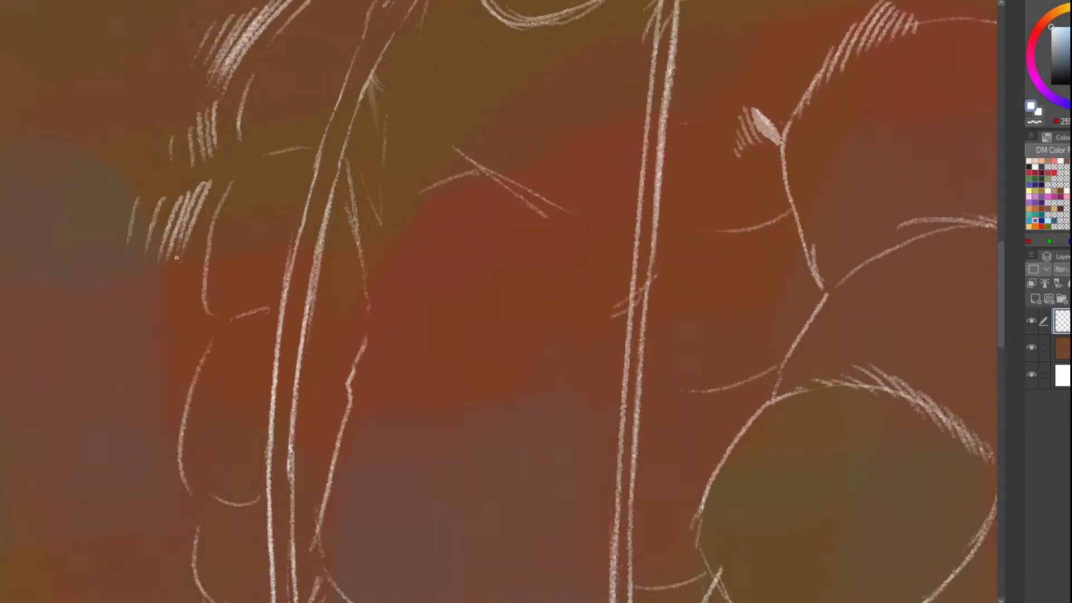
left_click_drag(192, 256, 187, 327)
mouse_move(190, 272)
left_mouse_down()
mouse_move(202, 326)
mouse_move(173, 333)
left_mouse_up()
left_click_drag(176, 284, 152, 344)
mouse_move(153, 299)
left_mouse_down()
mouse_move(136, 335)
mouse_move(172, 388)
left_mouse_up()
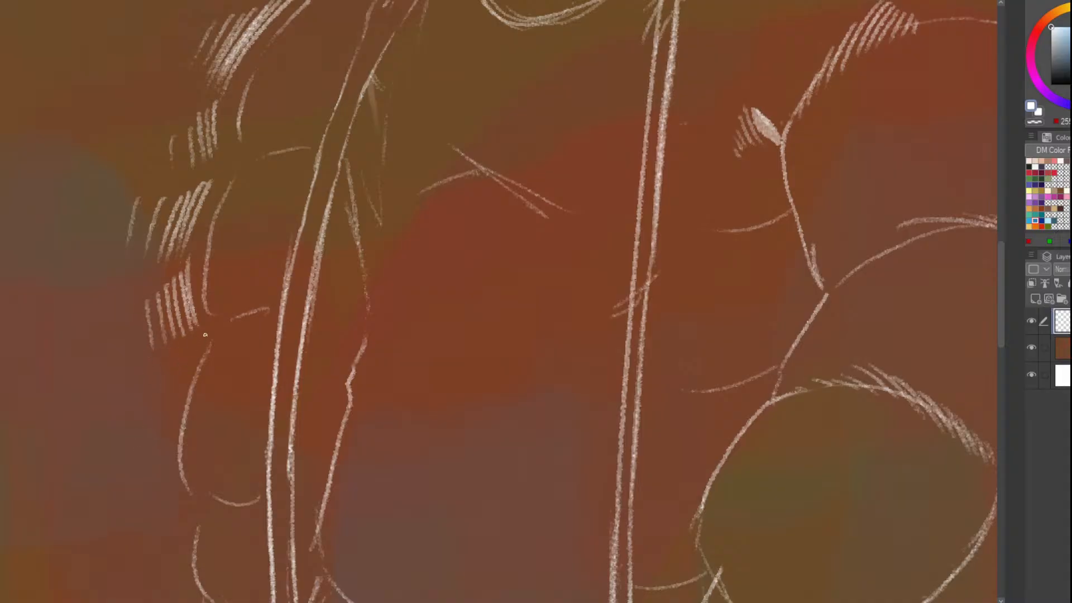
left_click_drag(203, 340, 164, 474)
mouse_move(189, 345)
left_mouse_down()
mouse_move(156, 469)
mouse_move(152, 434)
left_mouse_up()
mouse_move(167, 376)
left_mouse_down()
mouse_move(142, 456)
mouse_move(134, 443)
left_mouse_up()
mouse_move(145, 370)
left_mouse_down()
mouse_move(124, 433)
mouse_move(109, 444)
left_mouse_up()
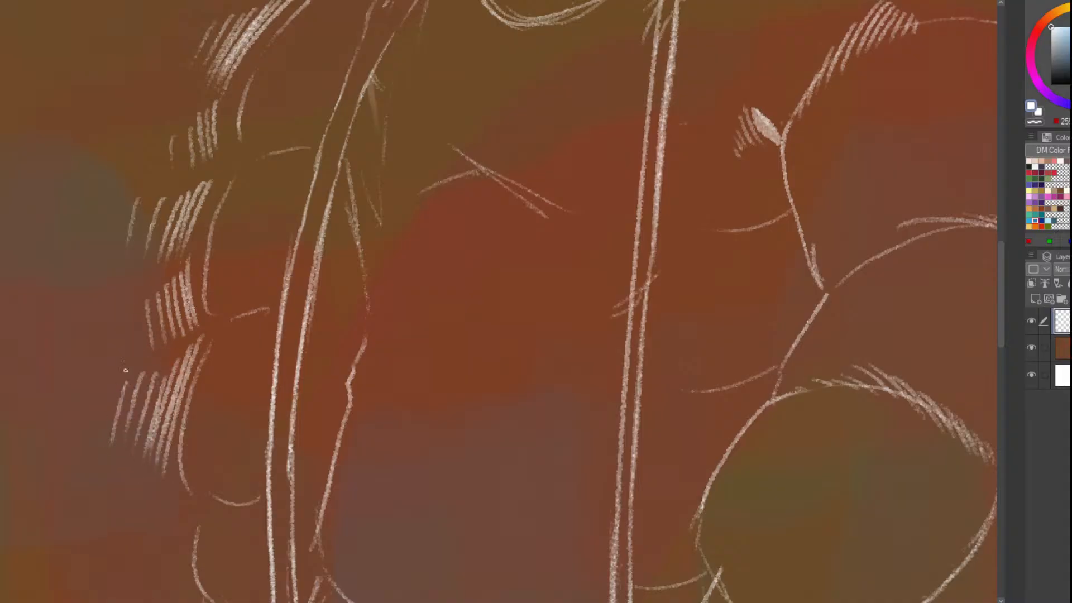
Add two groups of short vertical hatching outside the lowest puffs of the opposite sleeve
scroll(151, 316, "down", 3)
scroll(151, 316, "up", 3)
mouse_move(230, 290)
left_mouse_down()
mouse_move(218, 376)
mouse_move(212, 367)
left_mouse_up()
left_click_drag(211, 292, 204, 364)
left_click_drag(198, 301, 187, 359)
mouse_move(179, 301)
left_mouse_down()
mouse_move(168, 354)
mouse_move(158, 349)
left_mouse_up()
left_click_drag(228, 379, 237, 464)
left_click_drag(217, 395, 230, 463)
left_click_drag(207, 400, 218, 449)
left_click_drag(201, 404, 210, 456)
Hatch slanted strokes above the opposite shoulder, from the hair beside the neck down to the sleeve hatching
scroll(211, 456, "down", 4)
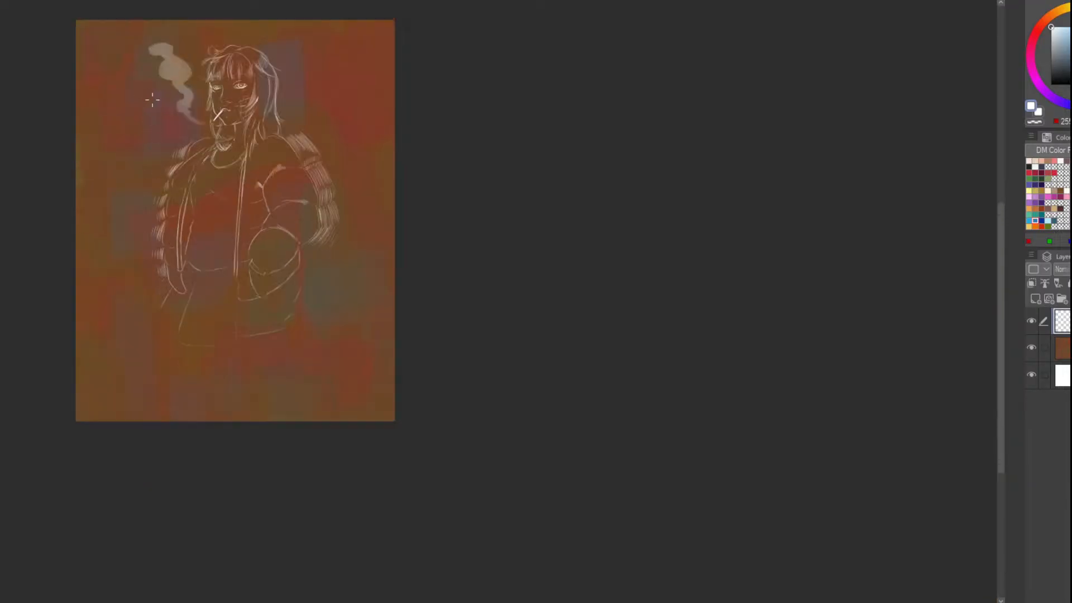
scroll(208, 118, "up", 3)
scroll(207, 118, "up", 3)
left_click_drag(321, 197, 207, 231)
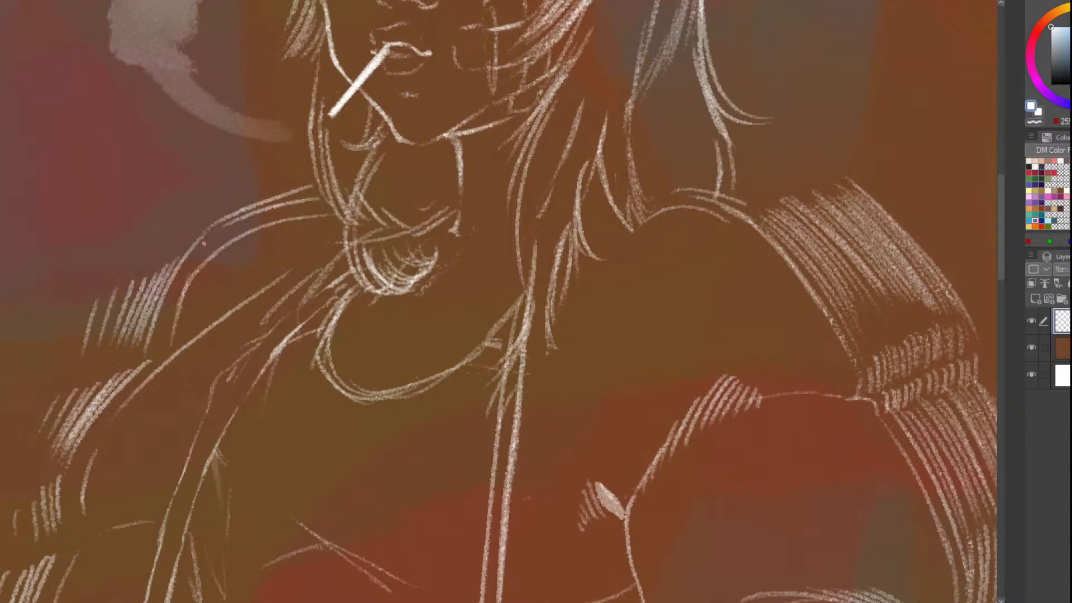
left_click_drag(287, 181, 181, 241)
left_click_drag(254, 182, 166, 251)
left_click_drag(209, 195, 136, 262)
left_click_drag(151, 221, 112, 265)
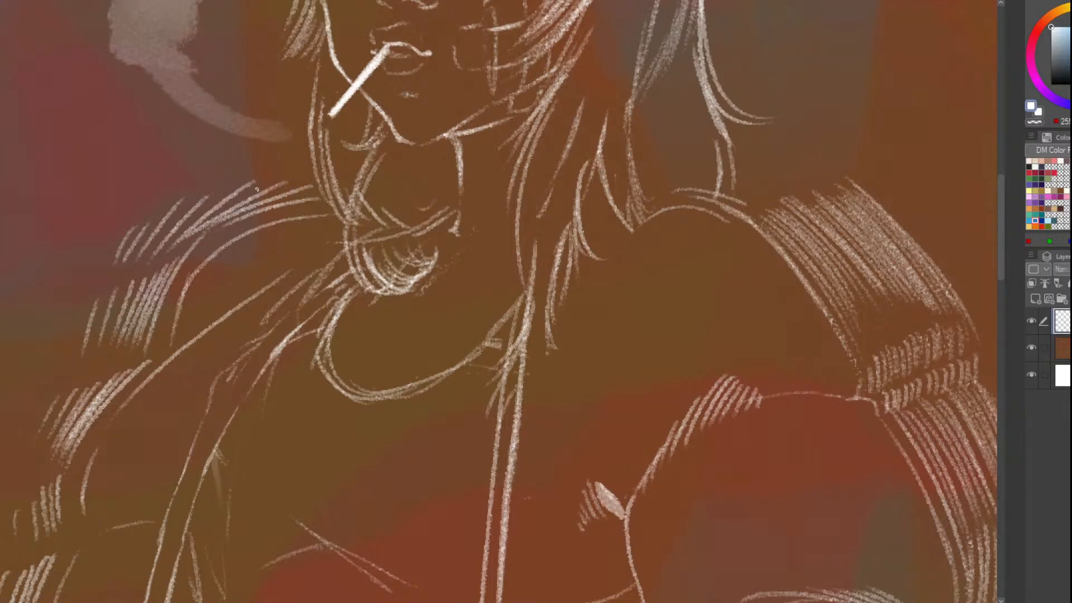
mouse_move(313, 168)
left_mouse_down()
mouse_move(263, 191)
mouse_move(257, 158)
mouse_move(221, 201)
left_mouse_up()
left_click_drag(259, 156, 192, 198)
Hatch long steep strokes below the elbow, outside the jacket's lower side
scroll(350, 93, "down", 4)
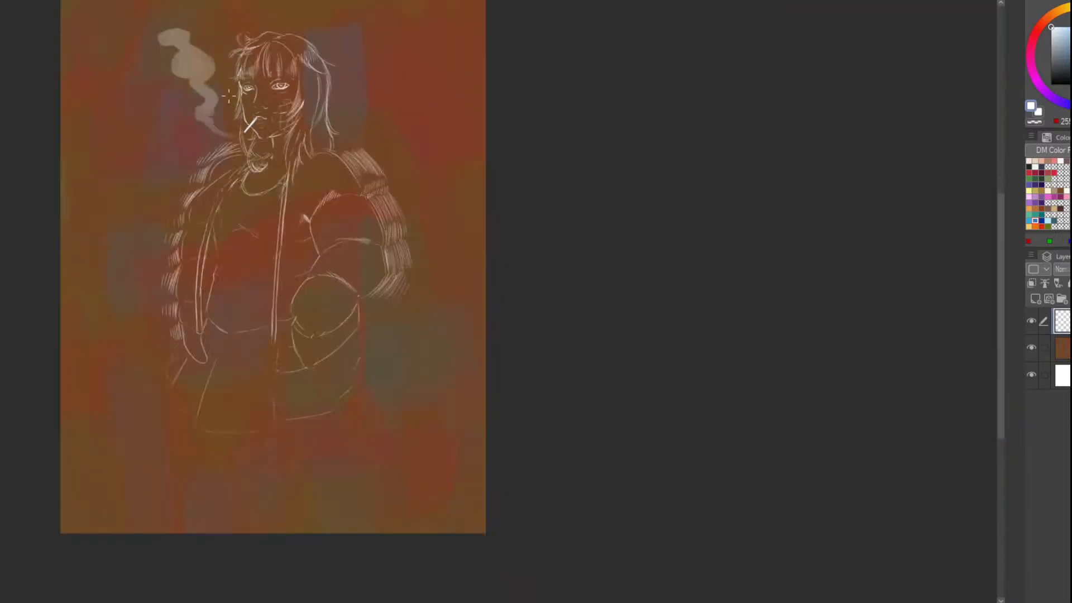
scroll(337, 328, "up", 2)
scroll(337, 328, "up", 2)
left_click_drag(378, 300, 398, 385)
left_click_drag(388, 290, 412, 394)
left_click_drag(395, 288, 423, 388)
mouse_move(405, 287)
left_mouse_down()
mouse_move(427, 393)
mouse_move(436, 391)
left_mouse_up()
mouse_move(416, 282)
left_mouse_down()
mouse_move(445, 398)
mouse_move(463, 410)
left_mouse_up()
left_click_drag(450, 313, 472, 402)
Examine the hatching around the jacket's outer contours against the whole figure
scroll(474, 424, "down", 4)
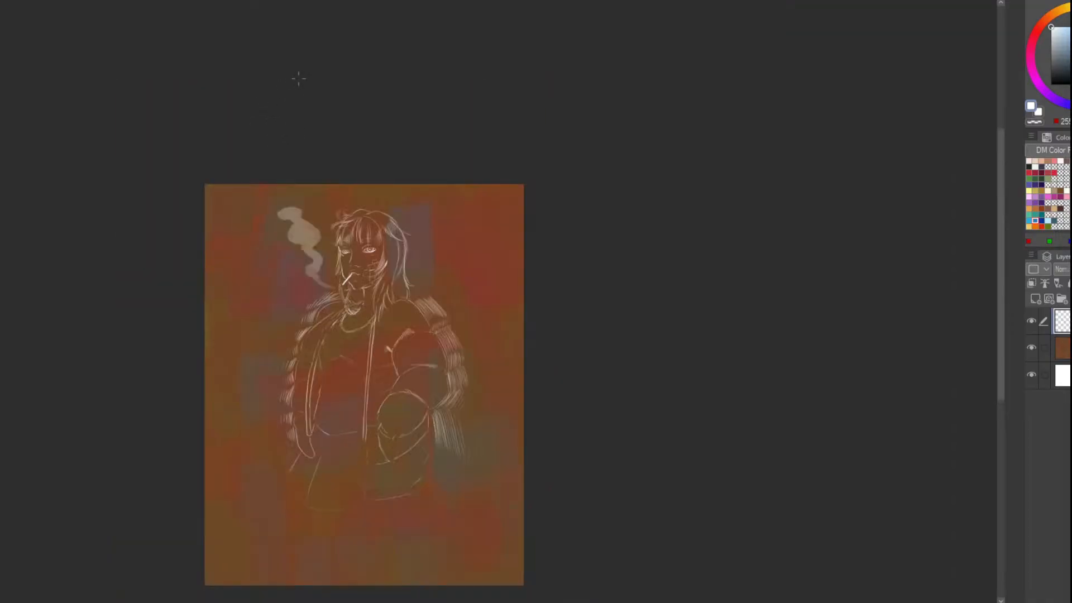
scroll(283, 427, "down", 2)
scroll(295, 270, "up", 3)
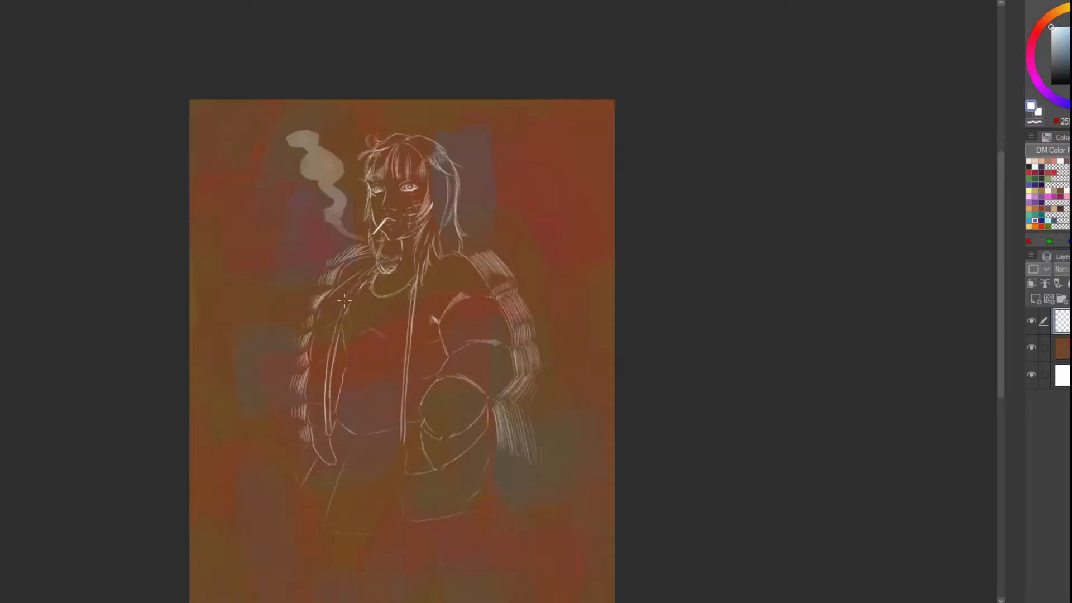
scroll(352, 299, "down", 2)
scroll(486, 380, "up", 4)
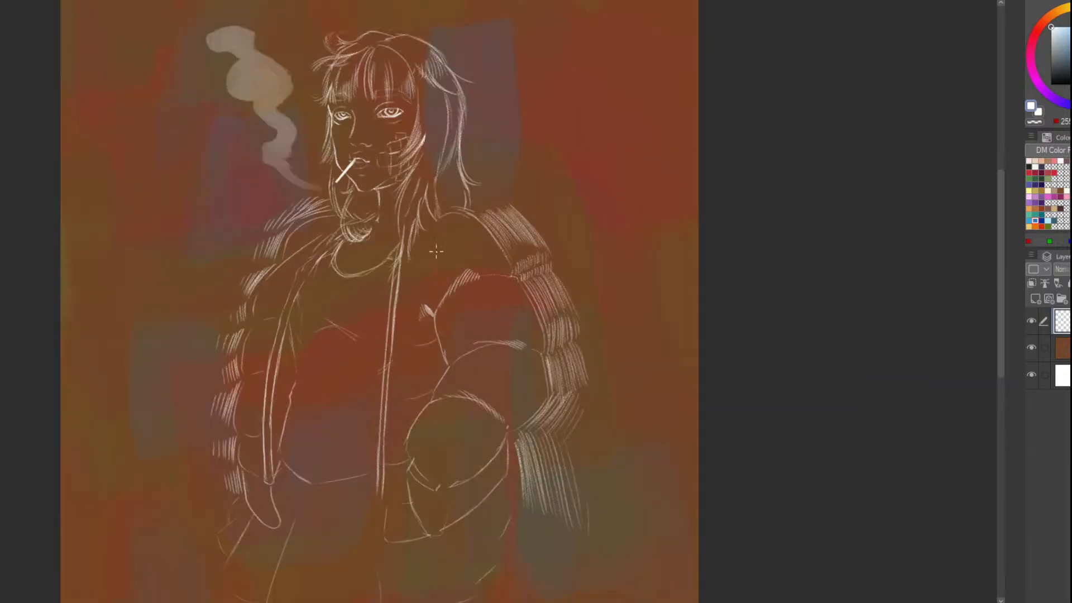
scroll(416, 134, "down", 2)
scroll(416, 134, "down", 1)
scroll(420, 119, "up", 3)
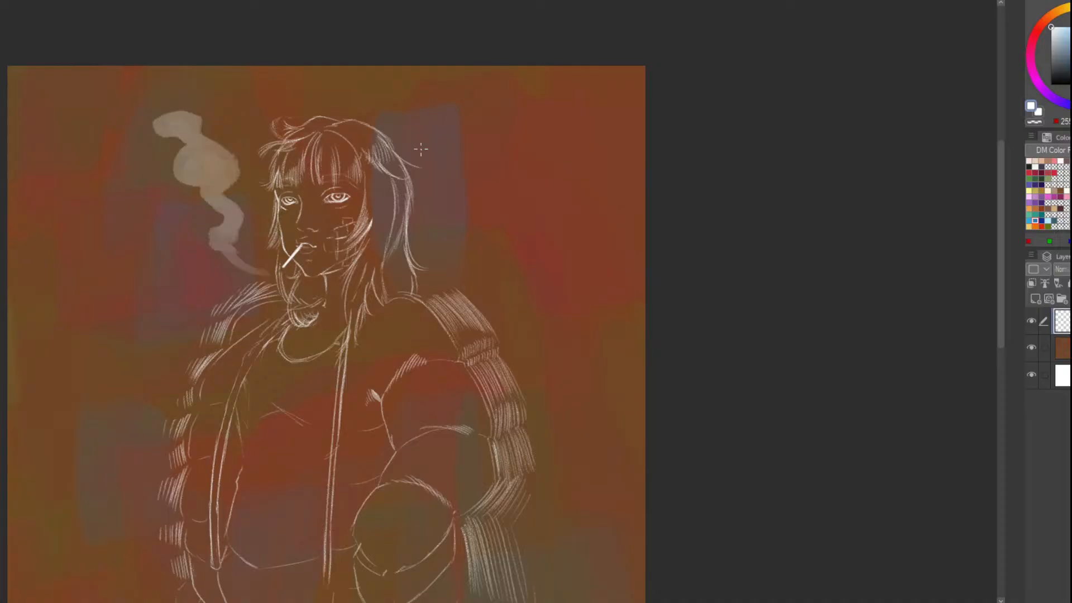
left_click_drag(437, 166, 436, 109)
key("ctrl+z")
left_click_drag(439, 174, 438, 134)
left_click_drag(170, 297, 163, 238)
left_click_drag(148, 338, 143, 270)
key("ctrl+z")
key("ctrl+z")
key("ctrl+z")
scroll(229, 128, "down", 2)
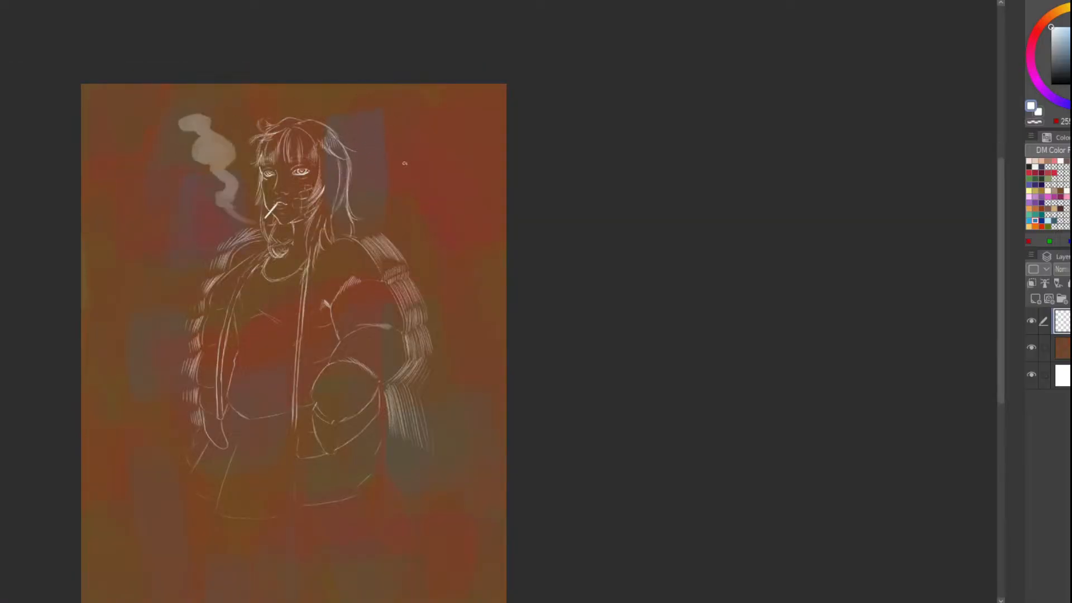
Scatter soft vertical chalk streaks over the background on both sides of the head and beside the lower sleeve
mouse_move(391, 190)
left_mouse_down()
mouse_move(391, 139)
mouse_move(380, 134)
left_mouse_up()
key("ctrl+z")
left_click_drag(401, 208, 428, 102)
left_click_drag(192, 256, 169, 194)
key("ctrl+z")
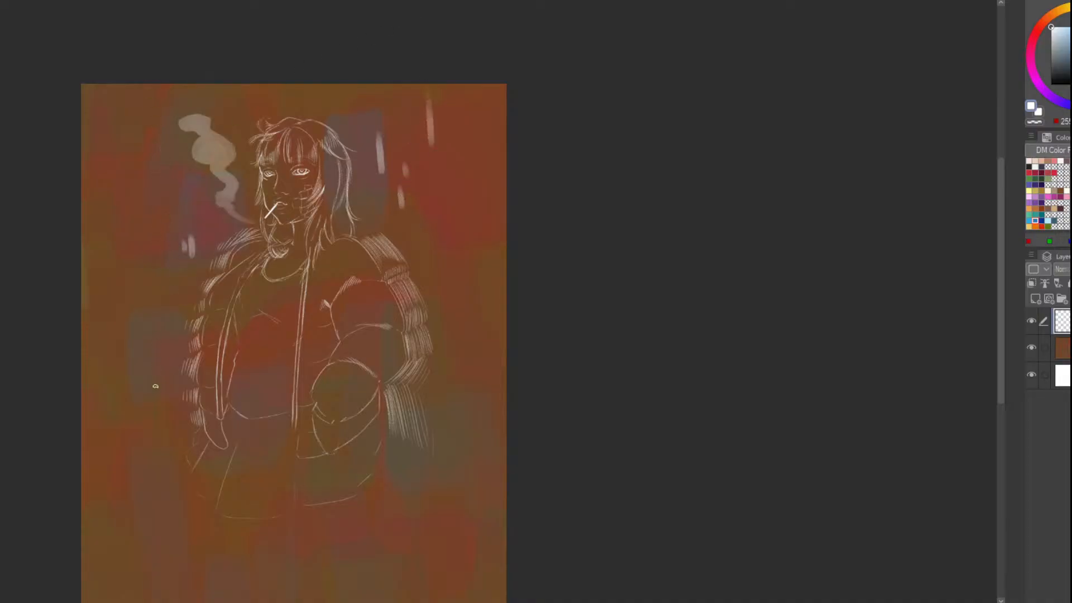
mouse_move(149, 428)
left_mouse_down()
mouse_move(149, 364)
mouse_move(131, 336)
left_mouse_up()
left_click_drag(127, 184, 124, 119)
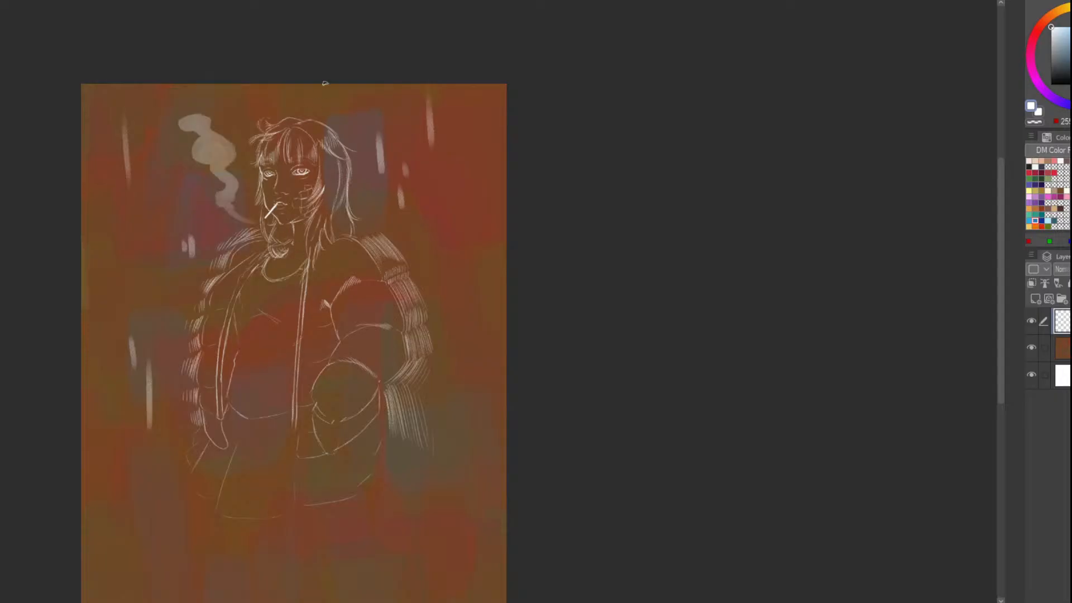
left_click_drag(326, 85, 323, 254)
key("ctrl+z")
Redraw the far cheek contour between the small eye and the cigarette as a rounded bulge hooking back towards the hair
scroll(296, 190, "up", 5)
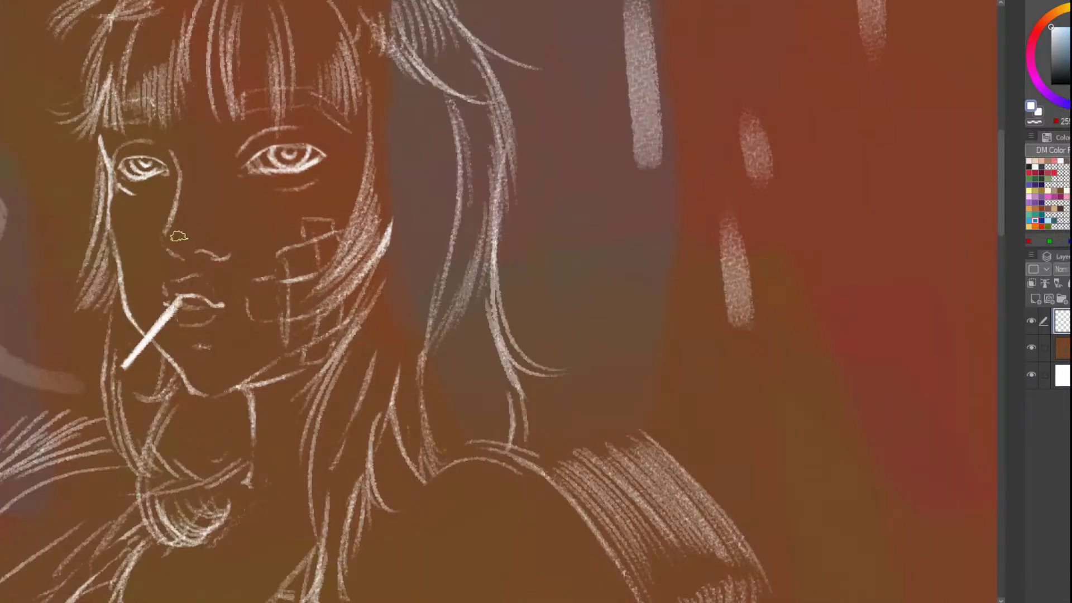
scroll(139, 279, "up", 1)
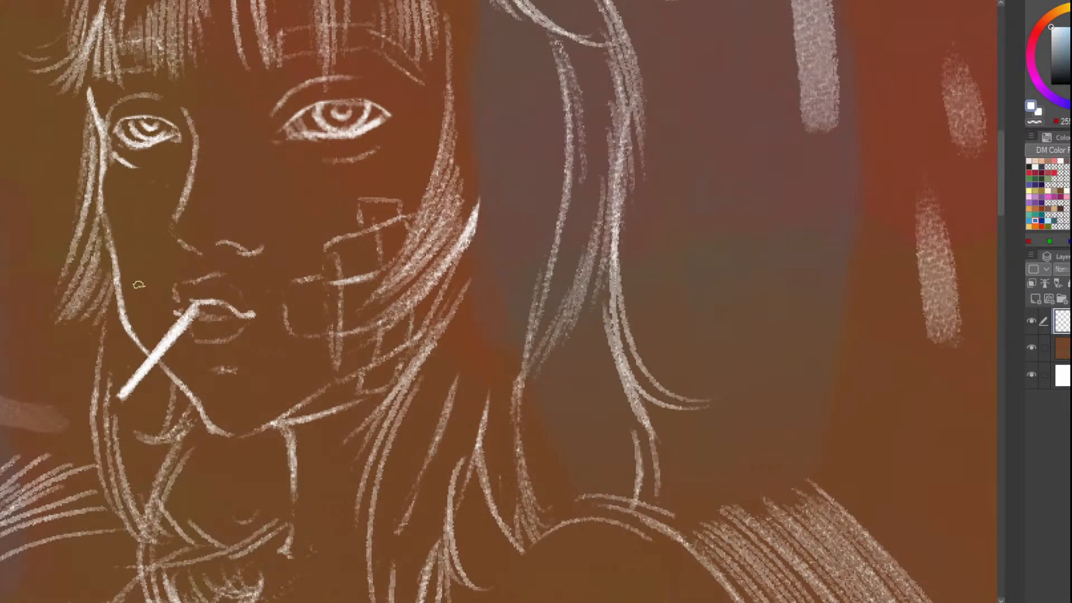
scroll(208, 254, "down", 5)
scroll(213, 268, "up", 2)
scroll(215, 280, "down", 2)
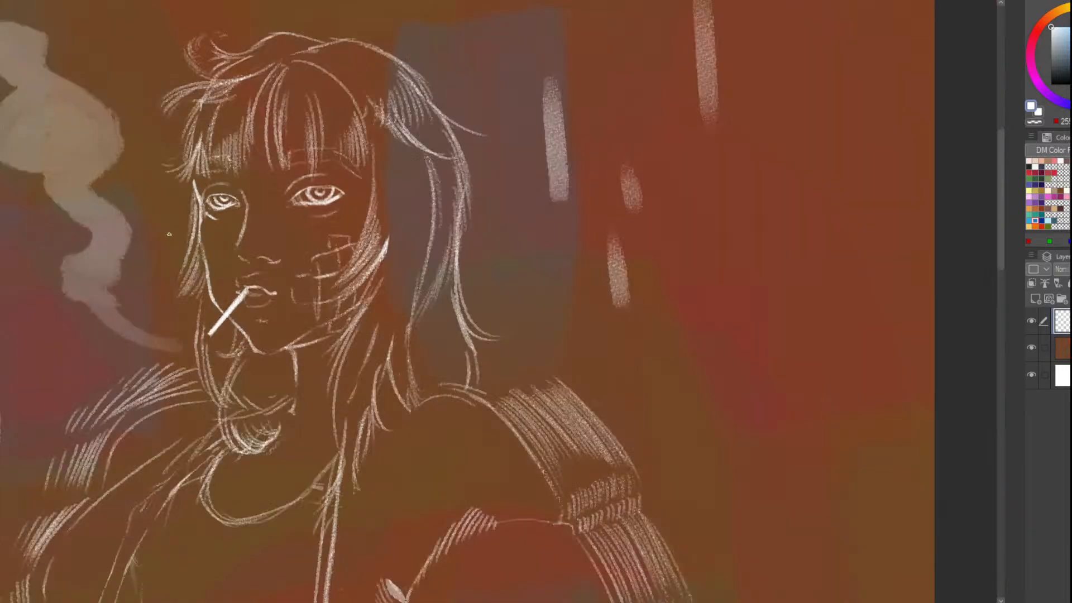
scroll(219, 294, "up", 4)
scroll(220, 285, "up", 3)
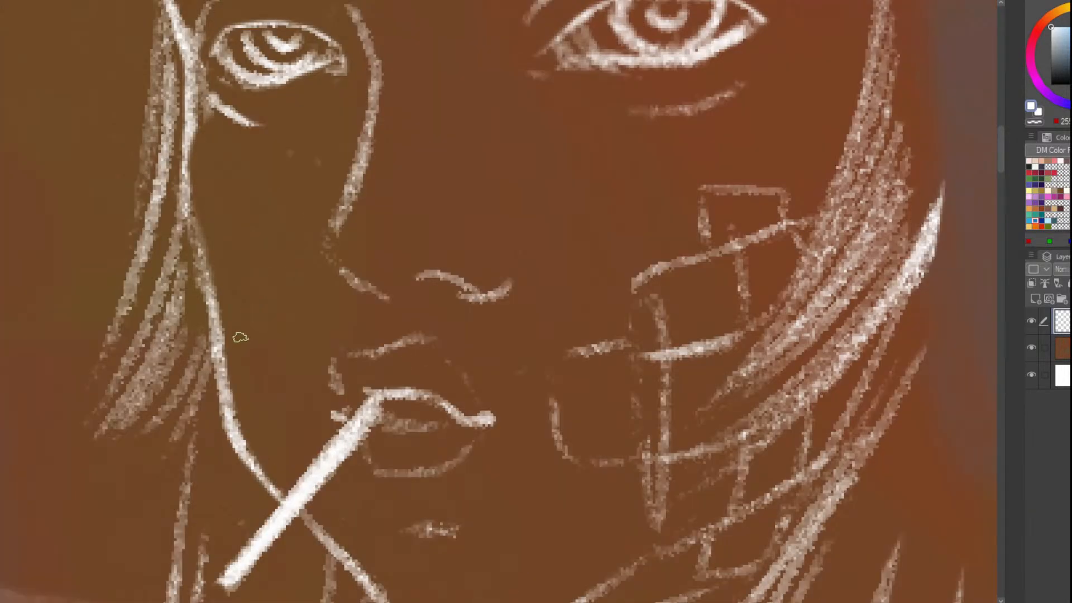
mouse_move(222, 367)
left_mouse_down()
mouse_move(223, 310)
mouse_move(211, 380)
mouse_move(210, 343)
mouse_move(203, 357)
mouse_move(223, 311)
mouse_move(197, 250)
left_mouse_up()
key("b")
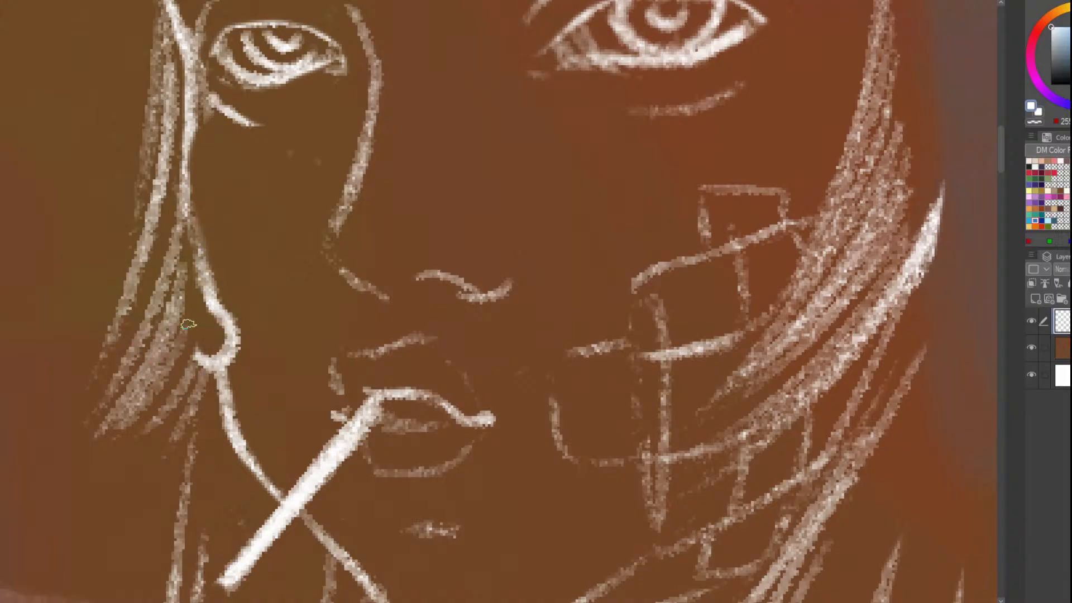
mouse_move(212, 306)
left_mouse_down()
mouse_move(195, 240)
mouse_move(192, 327)
mouse_move(192, 229)
left_mouse_up()
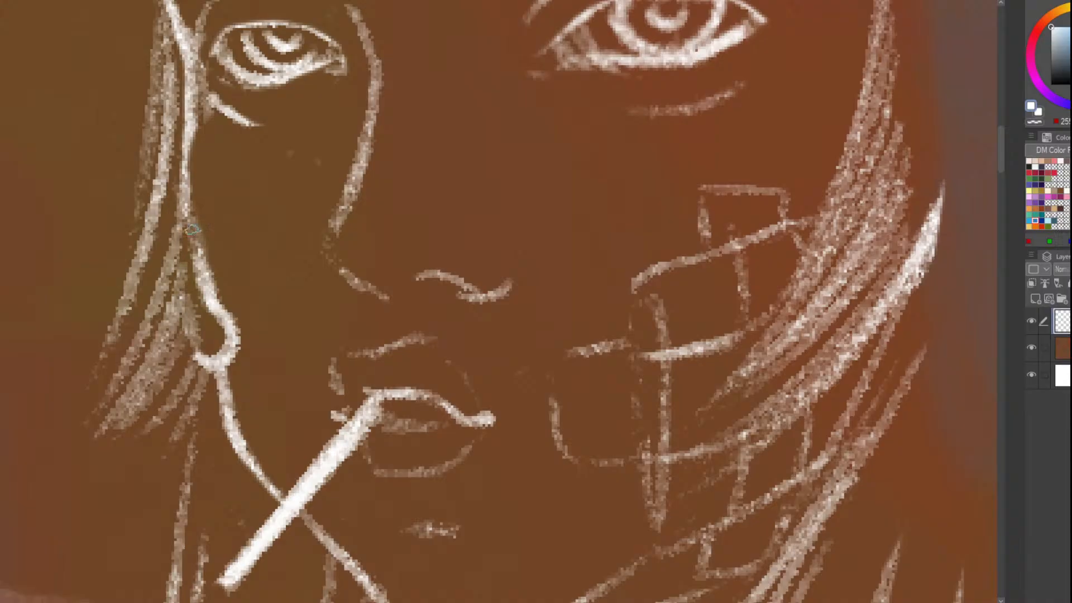
left_click_drag(192, 340, 179, 240)
Refine the hooked bulge on the far cheek with further short strokes along the face edge and neighbouring hair
scroll(192, 316, "down", 3)
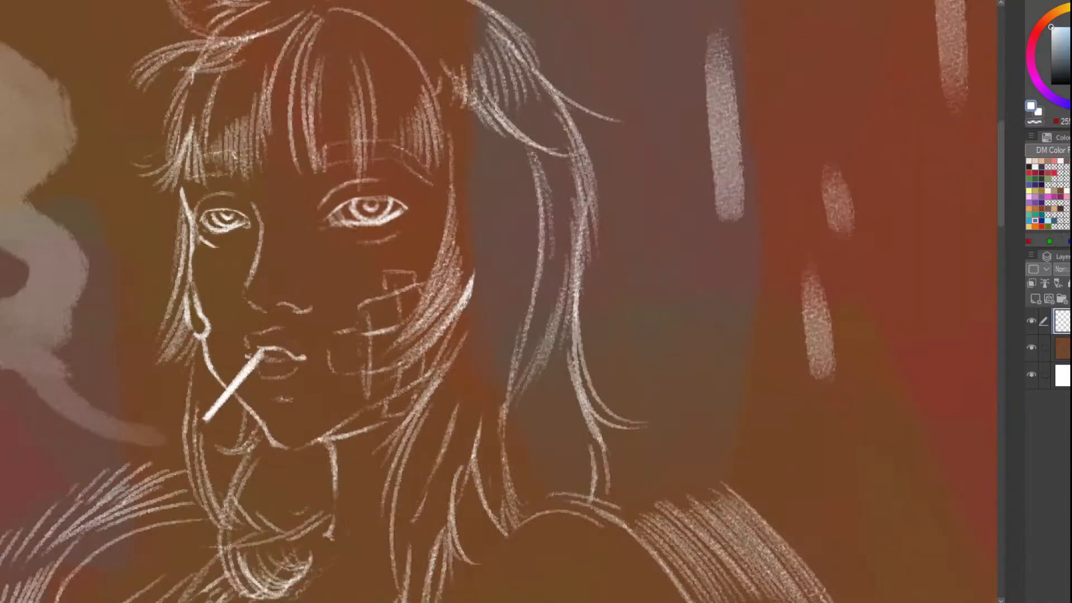
scroll(183, 184, "up", 1)
mouse_move(192, 338)
left_mouse_down()
mouse_move(190, 368)
mouse_move(197, 356)
mouse_move(211, 380)
mouse_move(199, 362)
left_mouse_up()
scroll(200, 363, "up", 2)
mouse_move(218, 399)
left_mouse_down()
mouse_move(195, 368)
mouse_move(178, 289)
mouse_move(161, 324)
mouse_move(164, 349)
mouse_move(161, 301)
left_mouse_up()
Add a short vertical mark on the near cheek between the nose and the grid, and check it against the whole figure
scroll(178, 290, "down", 4)
scroll(189, 264, "up", 3)
scroll(335, 292, "up", 3)
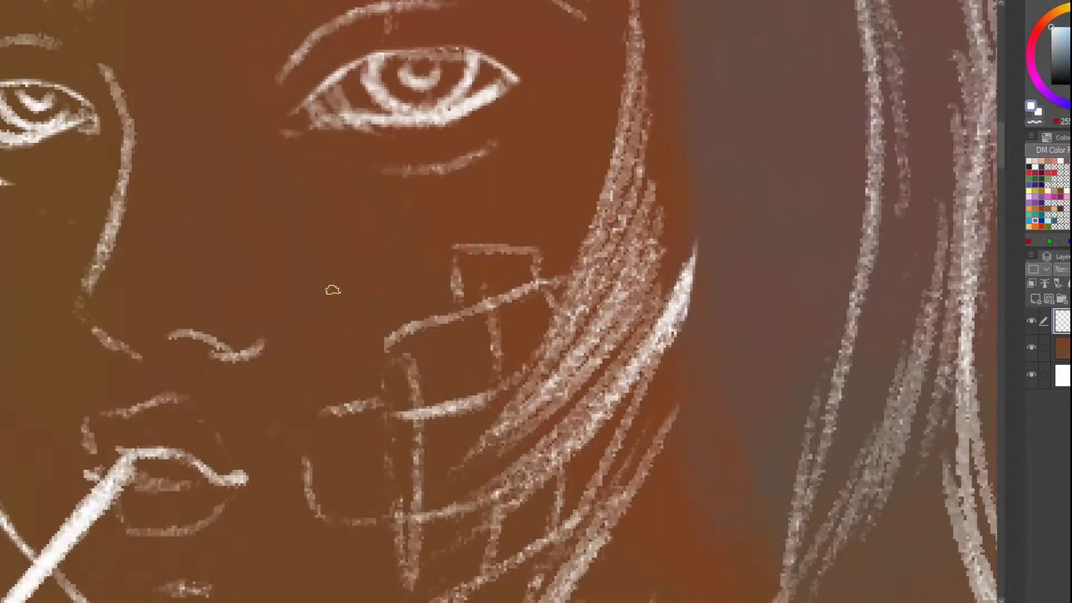
left_click_drag(333, 293, 323, 329)
scroll(321, 279, "down", 6)
scroll(328, 146, "up", 4)
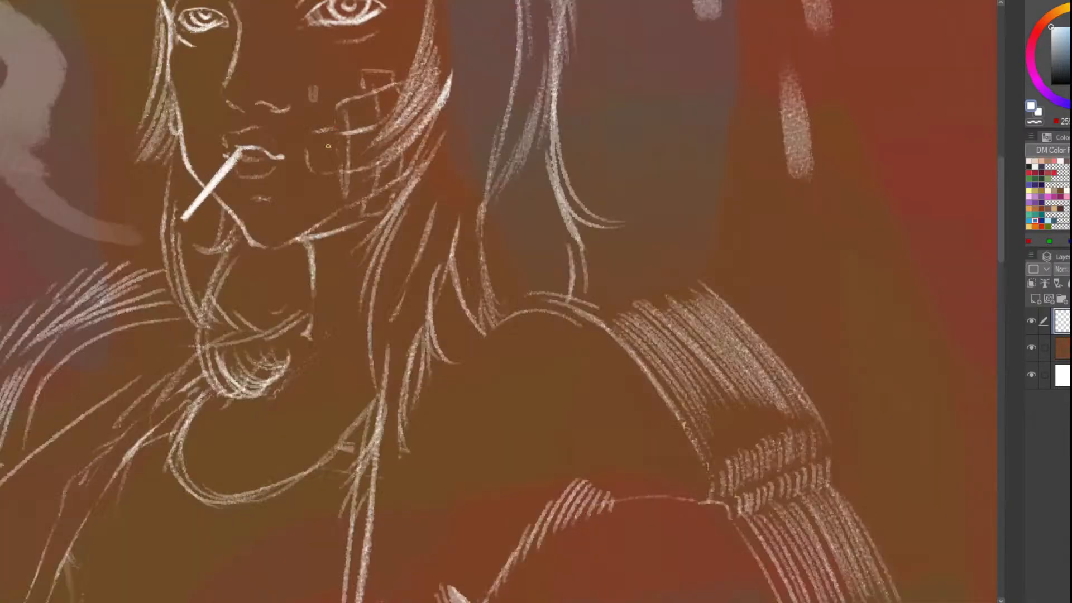
scroll(327, 382, "down", 4)
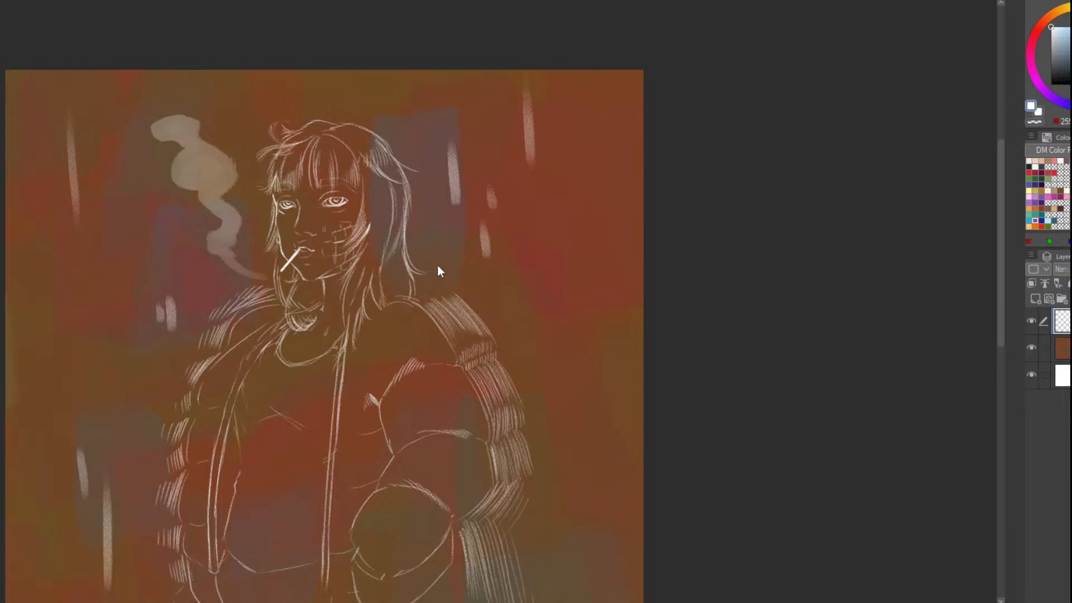
scroll(441, 272, "down", 5)
scroll(457, 281, "up", 4)
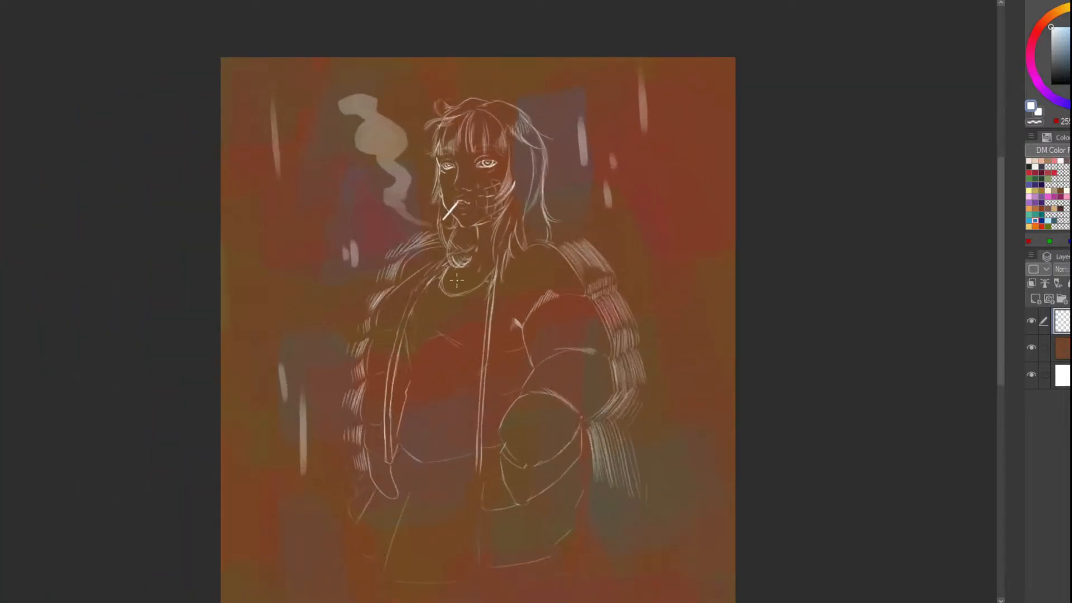
scroll(457, 281, "up", 1)
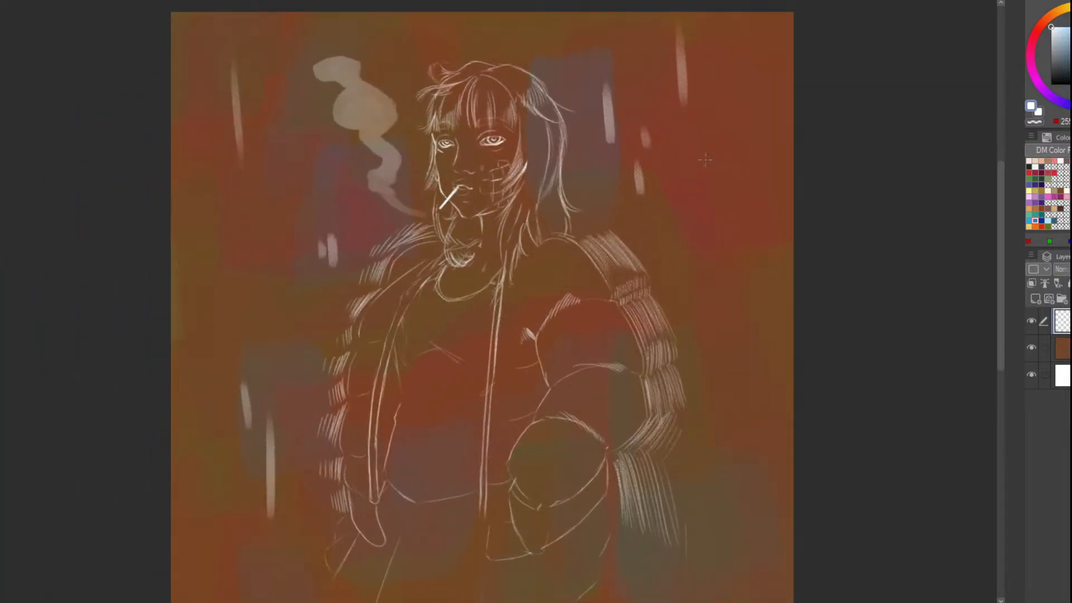